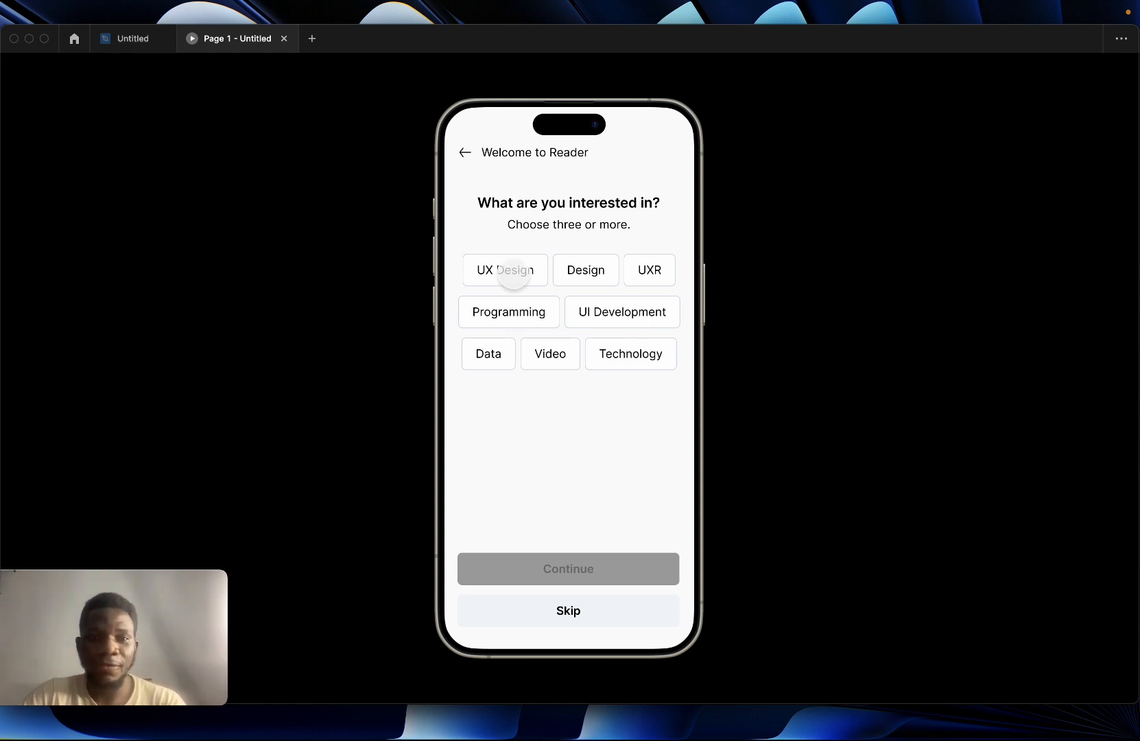
Choose the UX Design, Design and UXR interests in the Reader prototype and continue to its home feed.
{"action": "left_click", "coordinate": [514, 273]}
{"action": "left_click", "coordinate": [582, 270]}
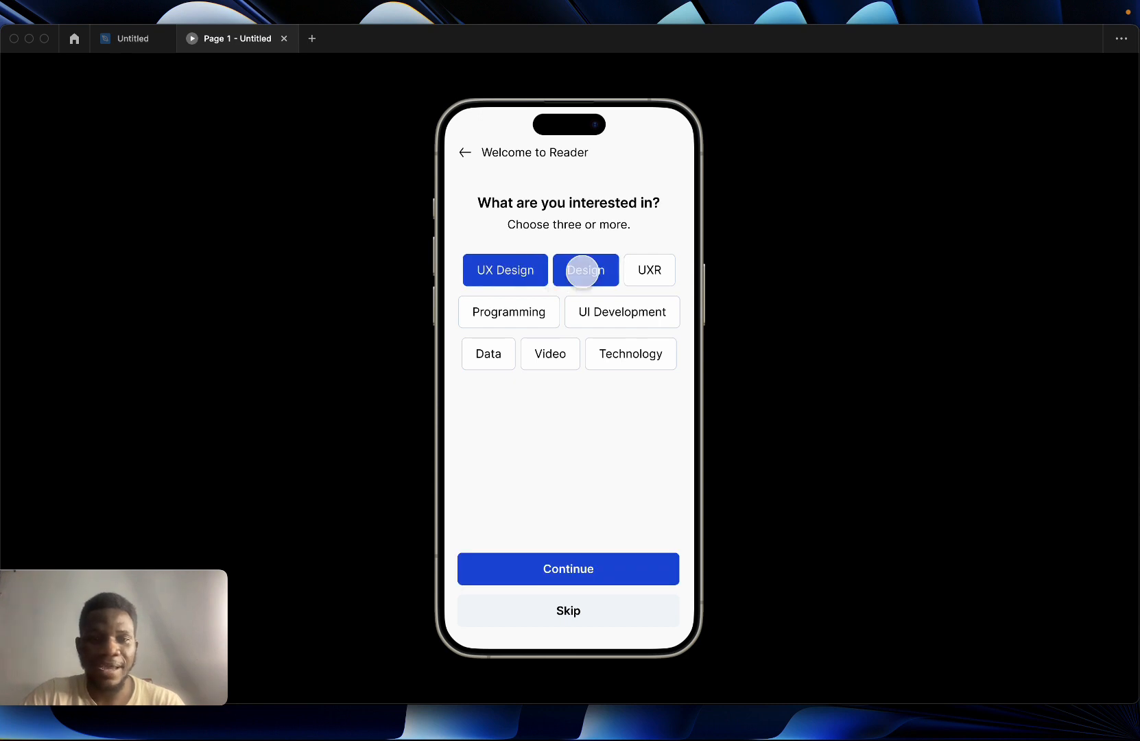
{"action": "left_click", "coordinate": [647, 271]}
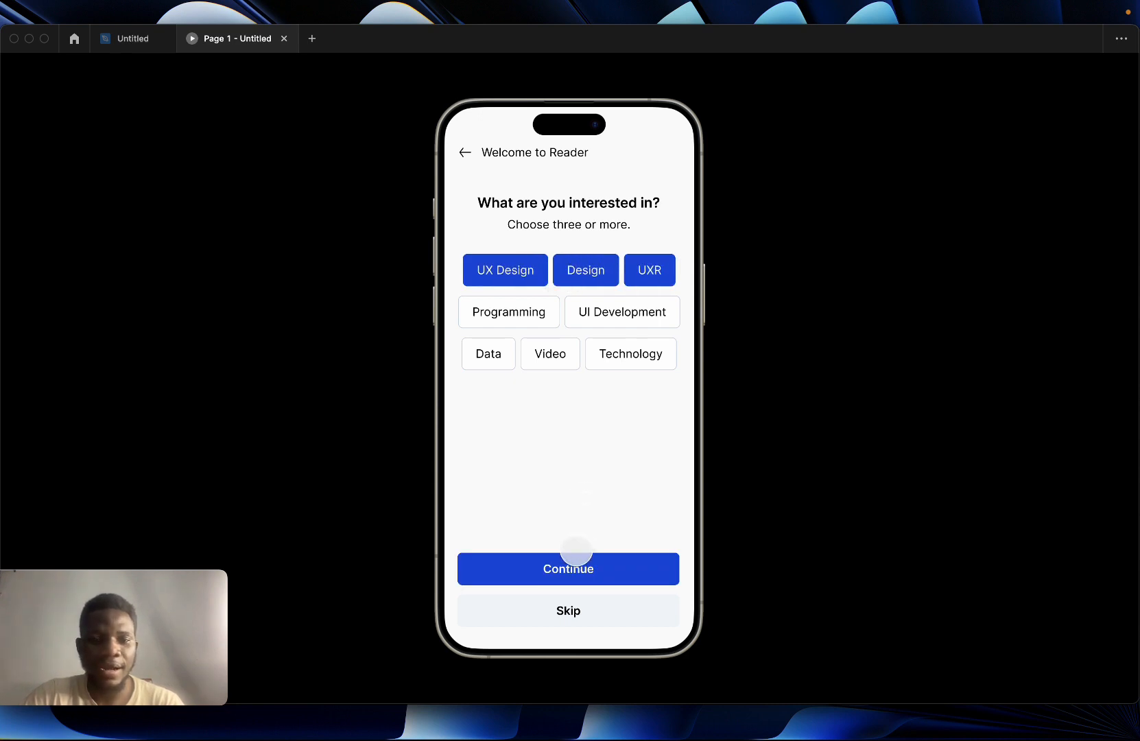
{"action": "left_click", "coordinate": [574, 569]}
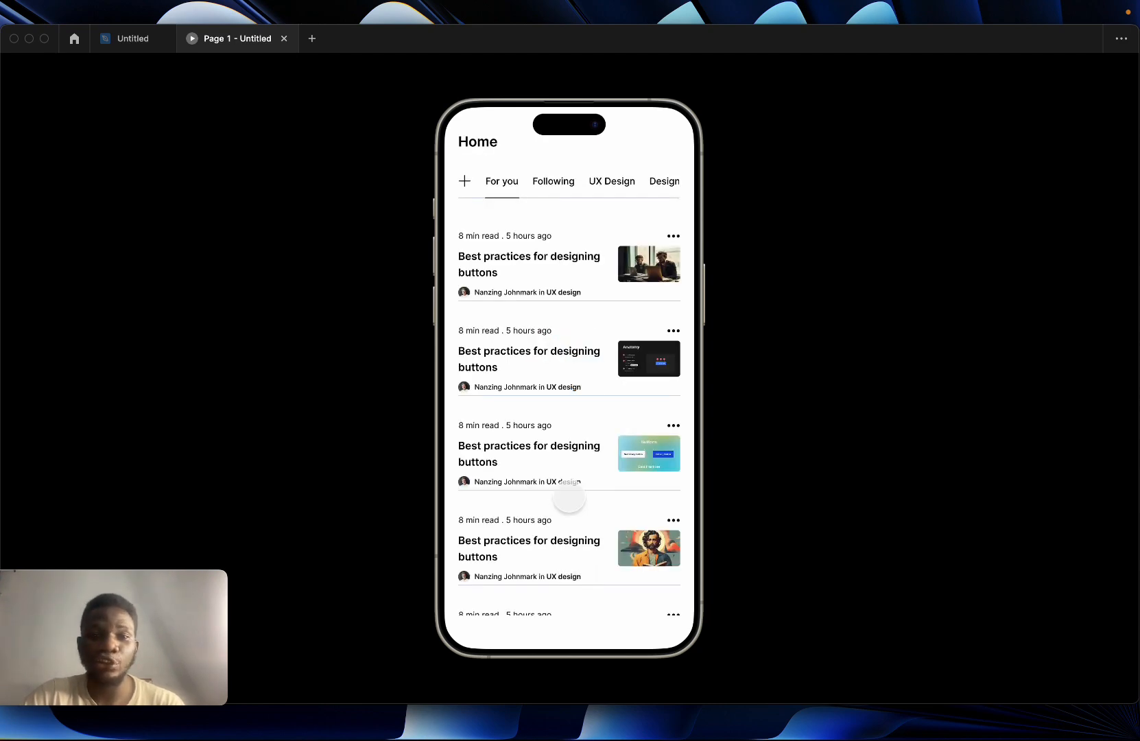
Browse the article list in the For you feed of the prototype's Home screen.
{"action": "scroll", "coordinate": [570, 500], "scroll_direction": "down", "scroll_amount": 3}
{"action": "scroll", "coordinate": [570, 497], "scroll_direction": "up", "scroll_amount": 2}
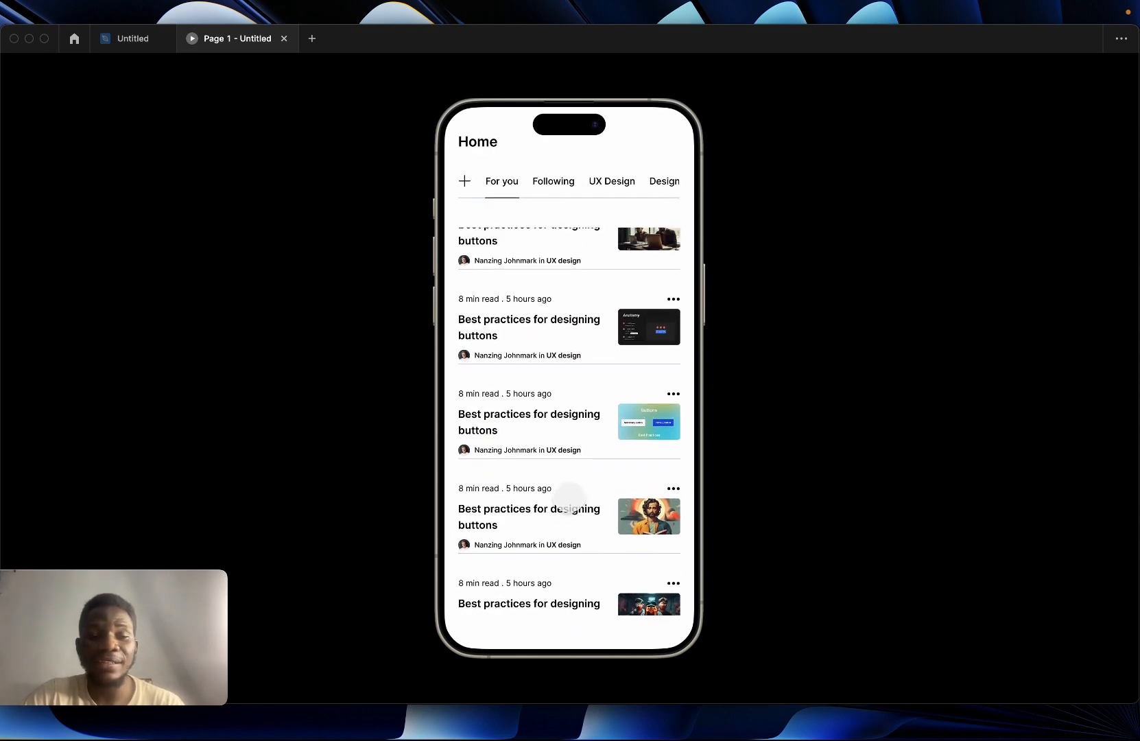
{"action": "scroll", "coordinate": [569, 495], "scroll_direction": "up", "scroll_amount": 2}
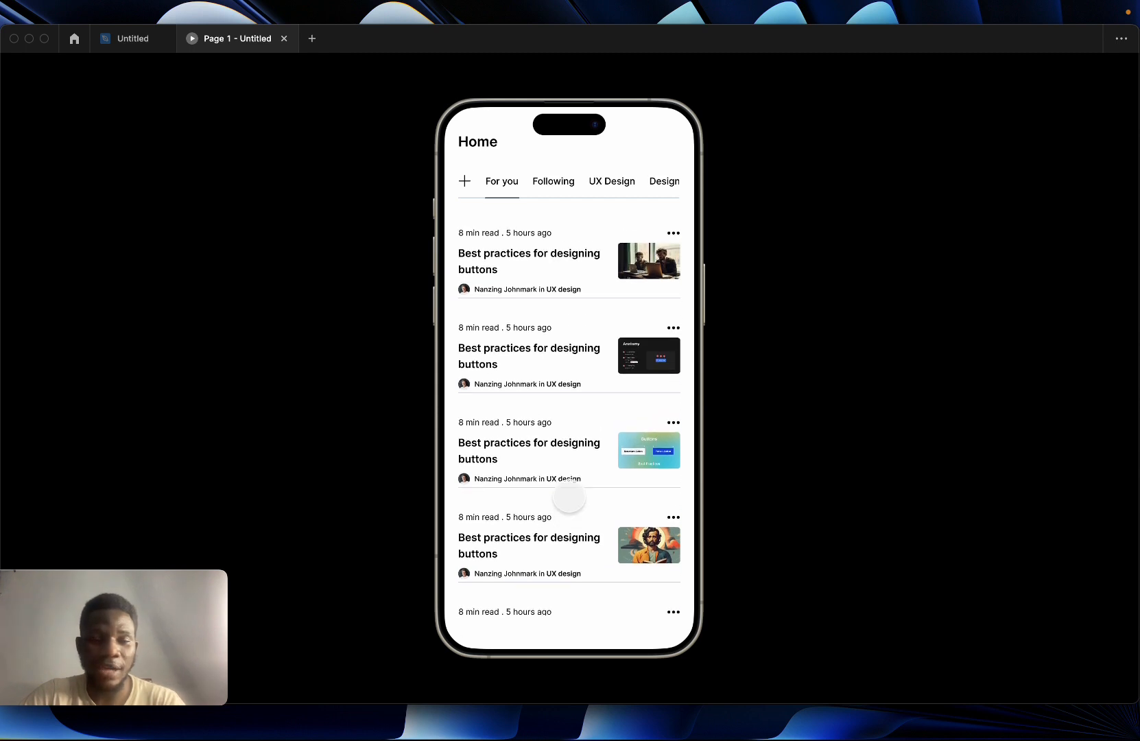
{"action": "scroll", "coordinate": [569, 499], "scroll_direction": "down", "scroll_amount": 1}
{"action": "scroll", "coordinate": [555, 464], "scroll_direction": "down", "scroll_amount": 5}
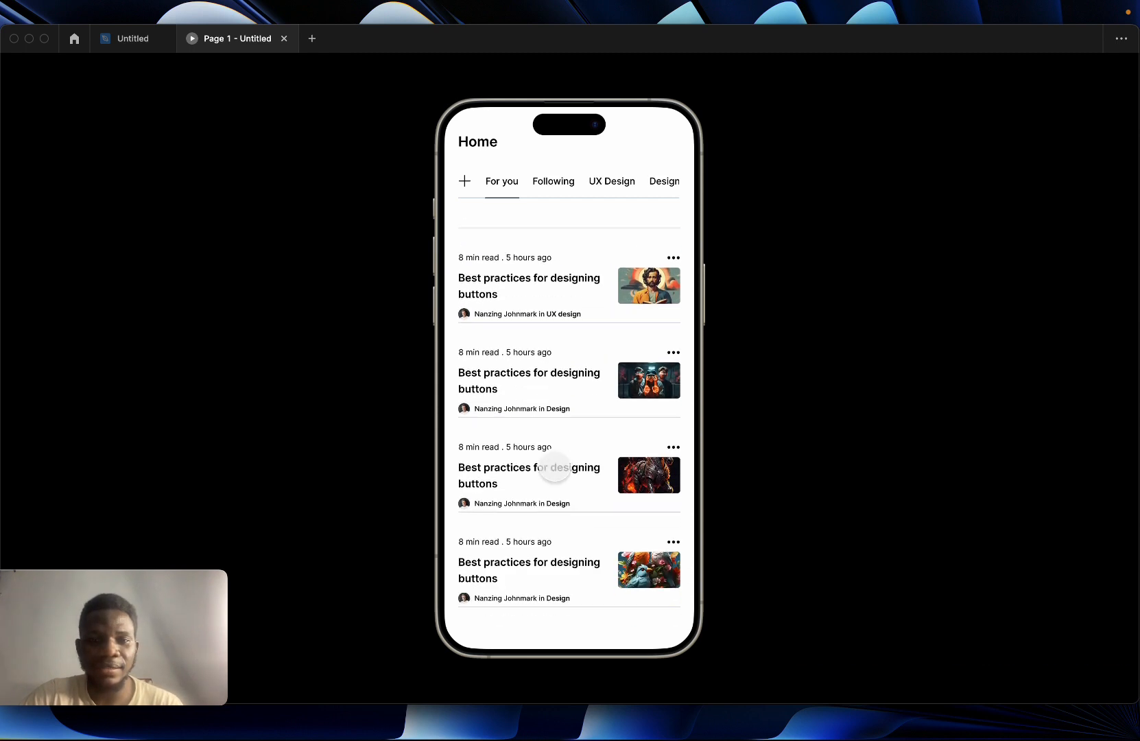
{"action": "scroll", "coordinate": [571, 471], "scroll_direction": "down", "scroll_amount": 3}
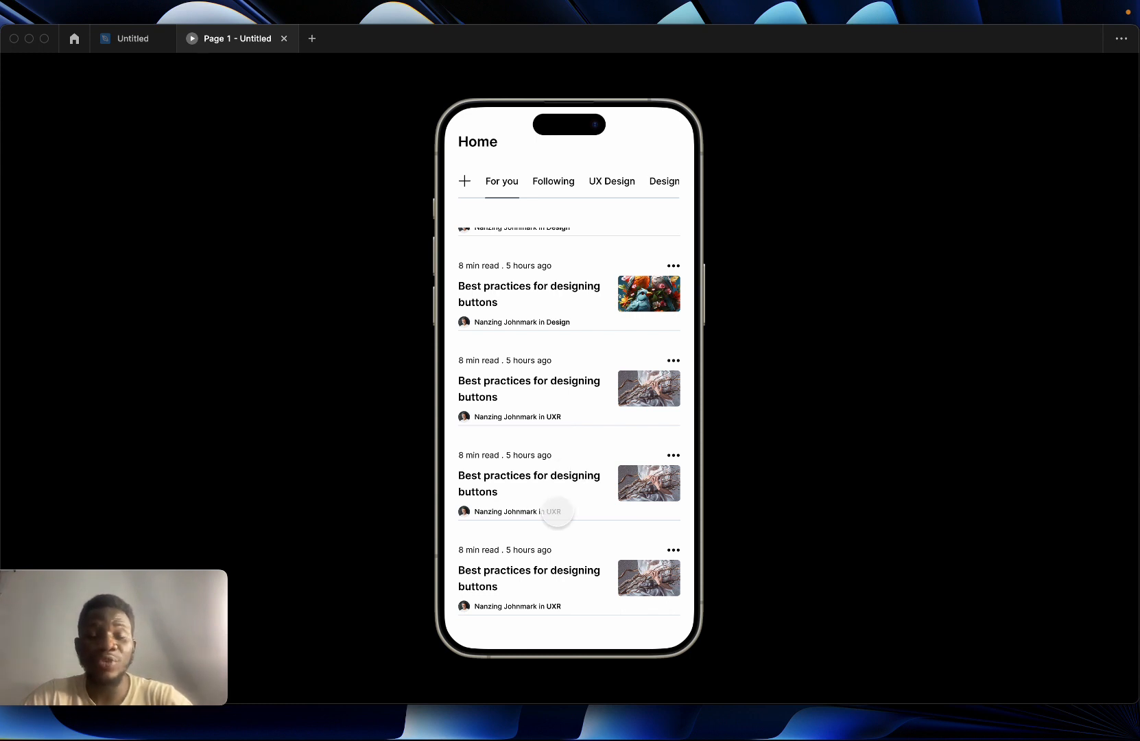
Restart the prototype and test the Continue button's disabled and enabled states by selecting and deselecting UX Design.
{"action": "key", "text": "r"}
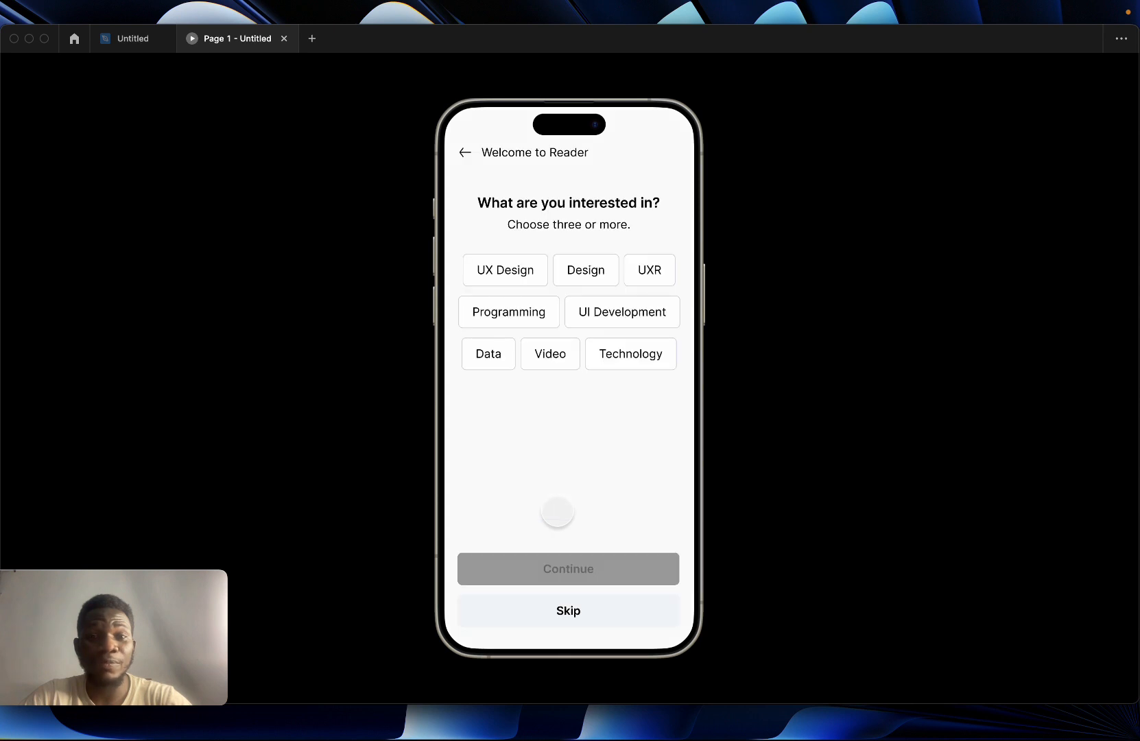
{"action": "left_click", "coordinate": [577, 569]}
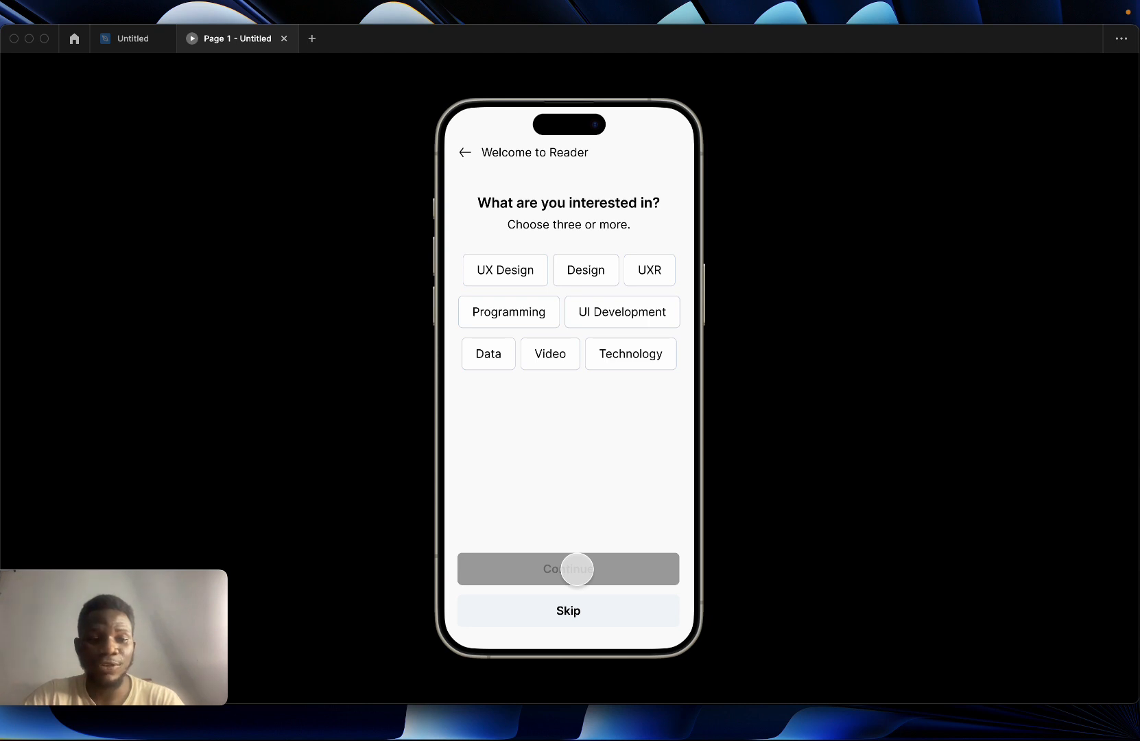
{"action": "left_click", "coordinate": [509, 269]}
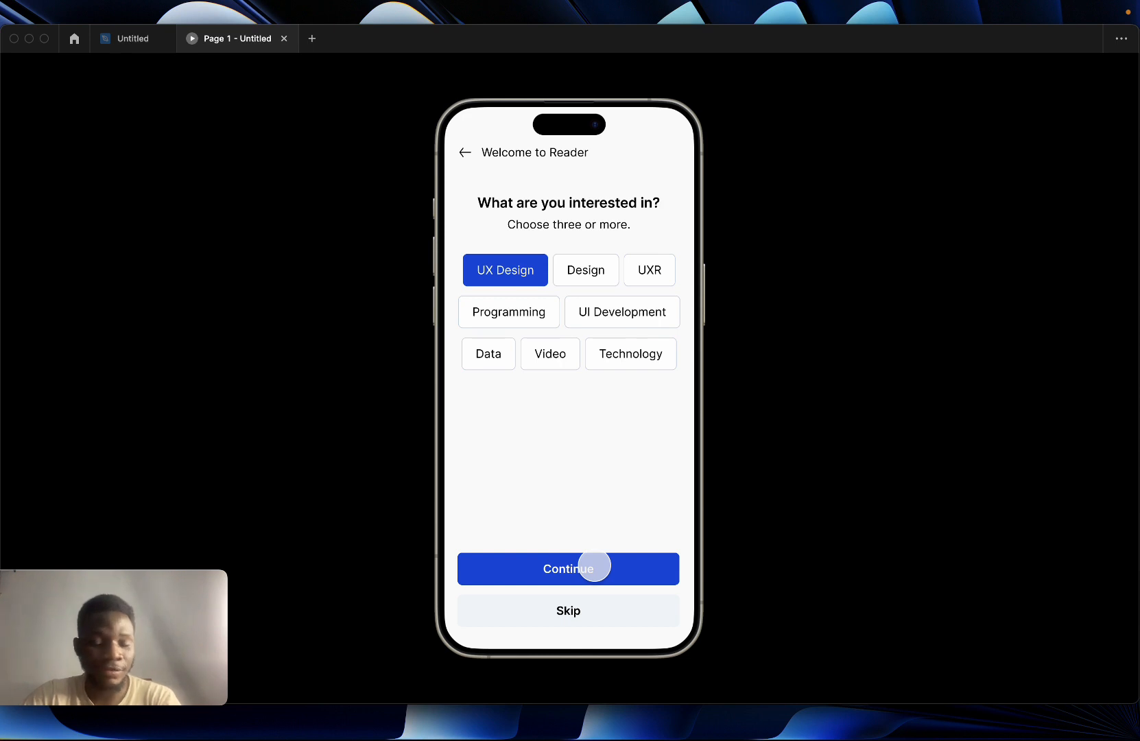
{"action": "left_click", "coordinate": [519, 278]}
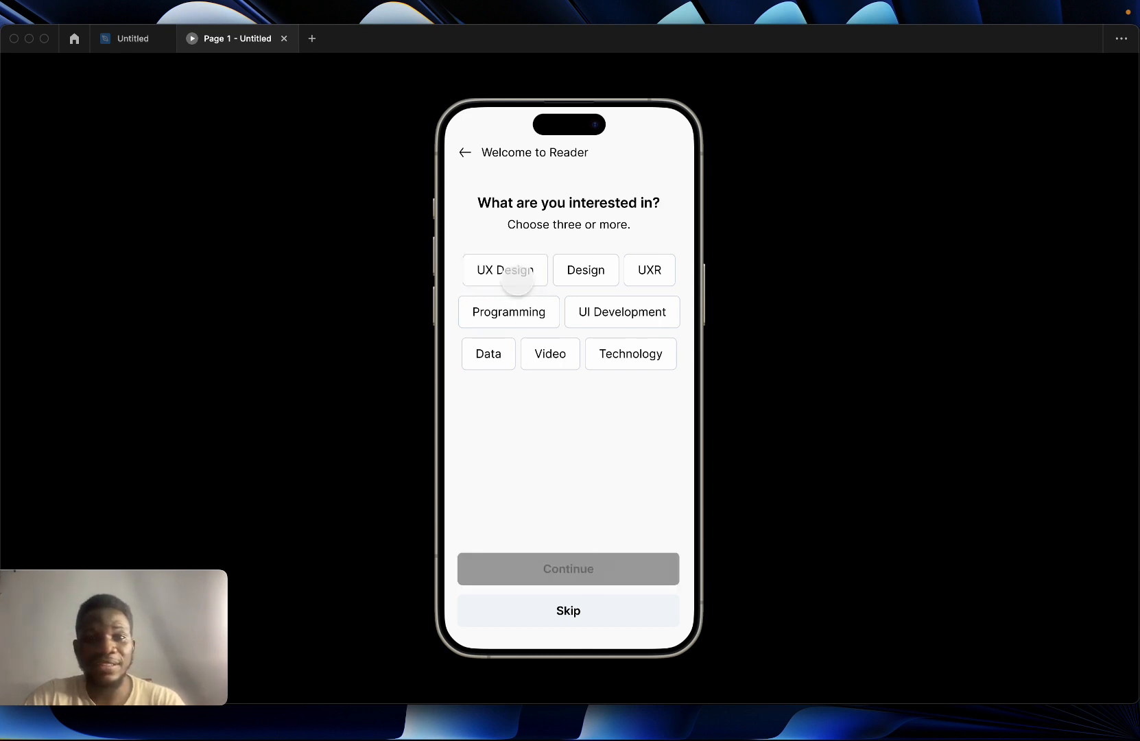
Preview the Loading frame's animation inline from the Untitled design file and close the preview.
{"action": "left_click", "coordinate": [132, 39]}
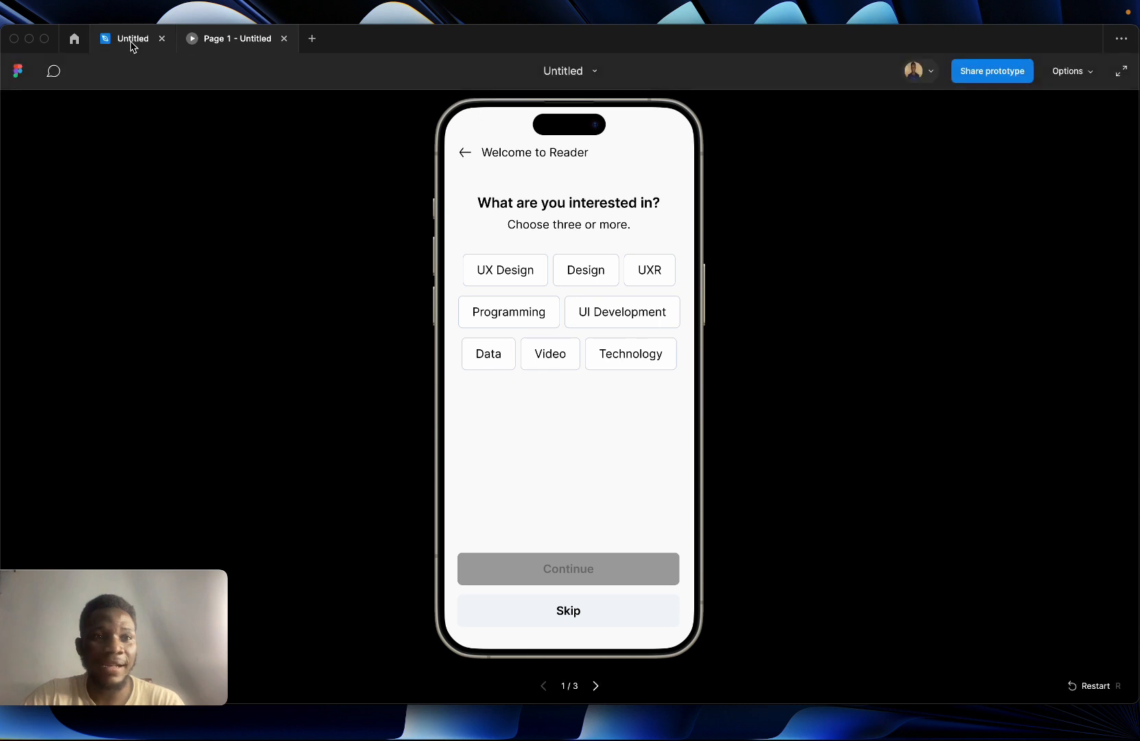
{"action": "left_click", "coordinate": [484, 321]}
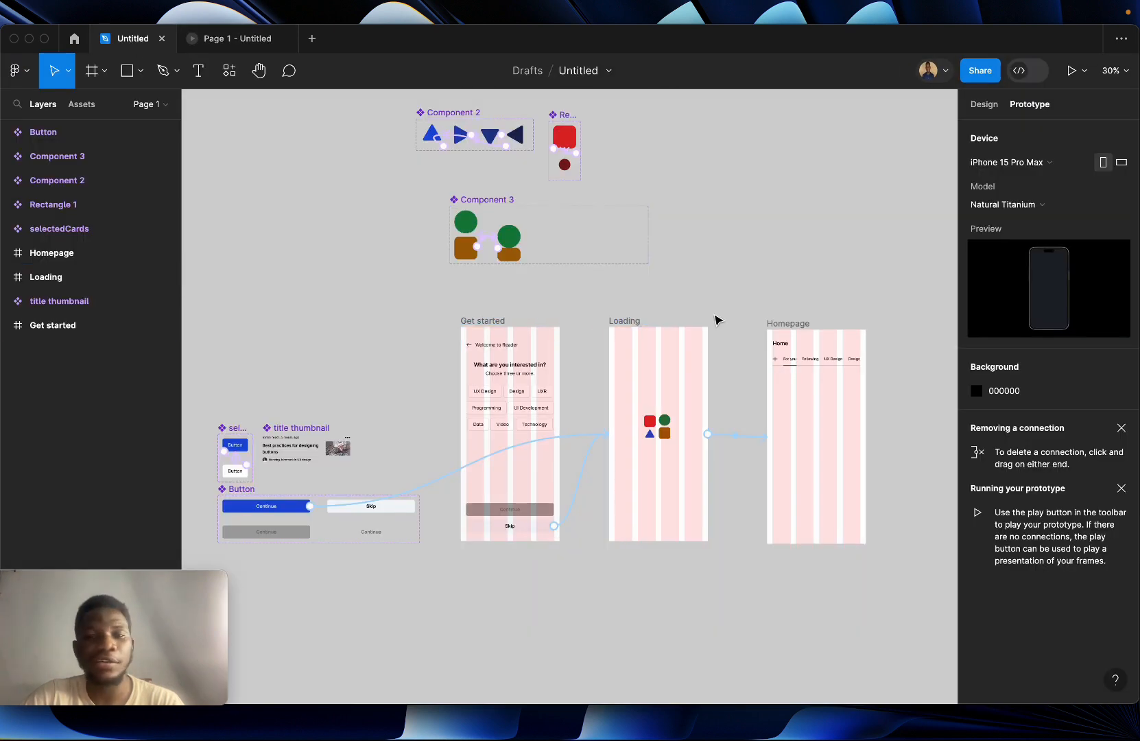
{"action": "scroll", "coordinate": [677, 343], "scroll_direction": "up", "scroll_amount": 3}
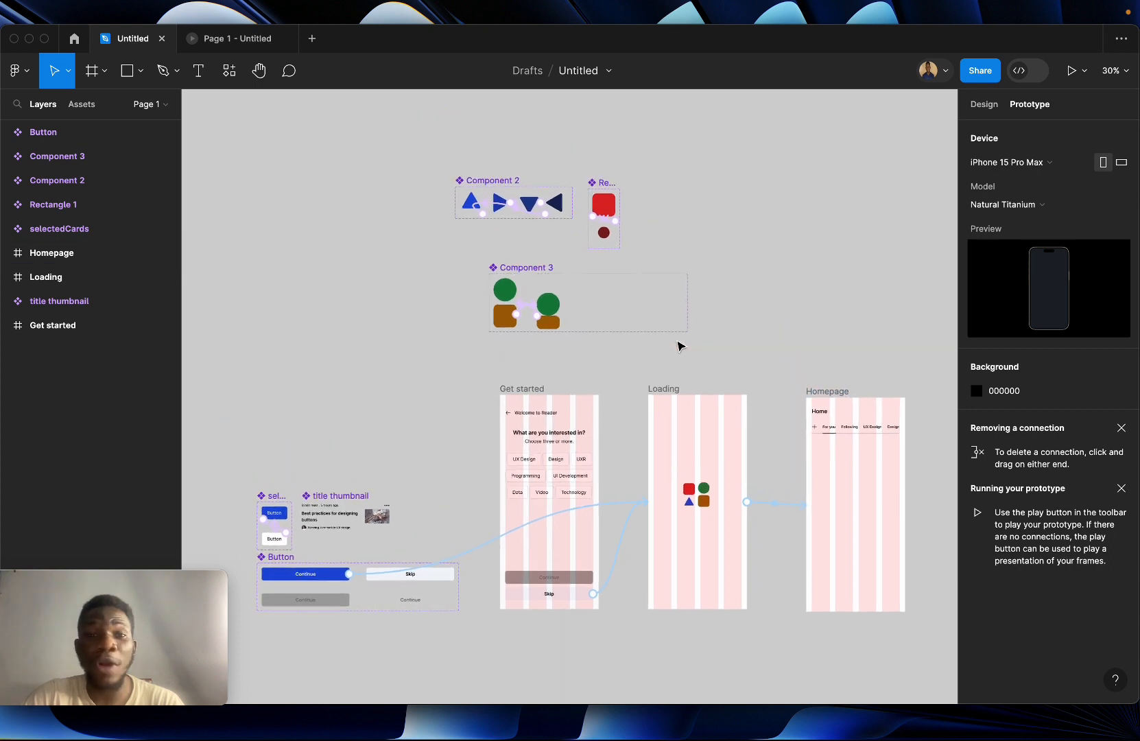
{"action": "left_click", "coordinate": [672, 390]}
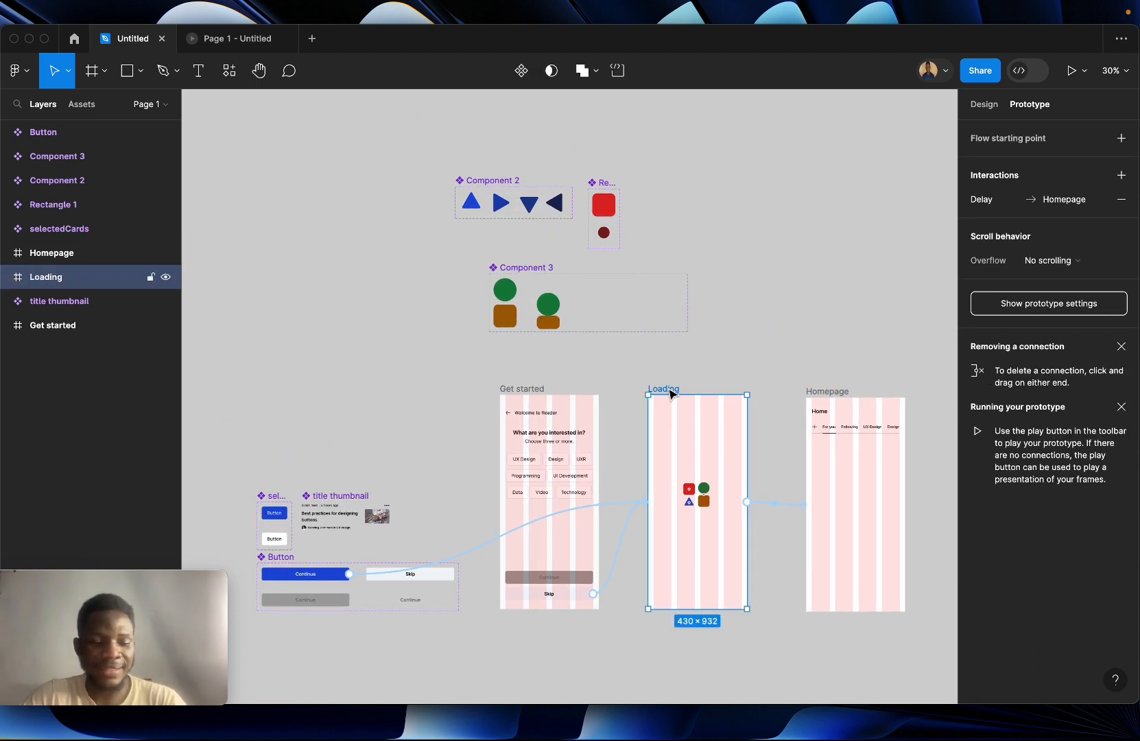
{"action": "key", "text": "shift+space"}
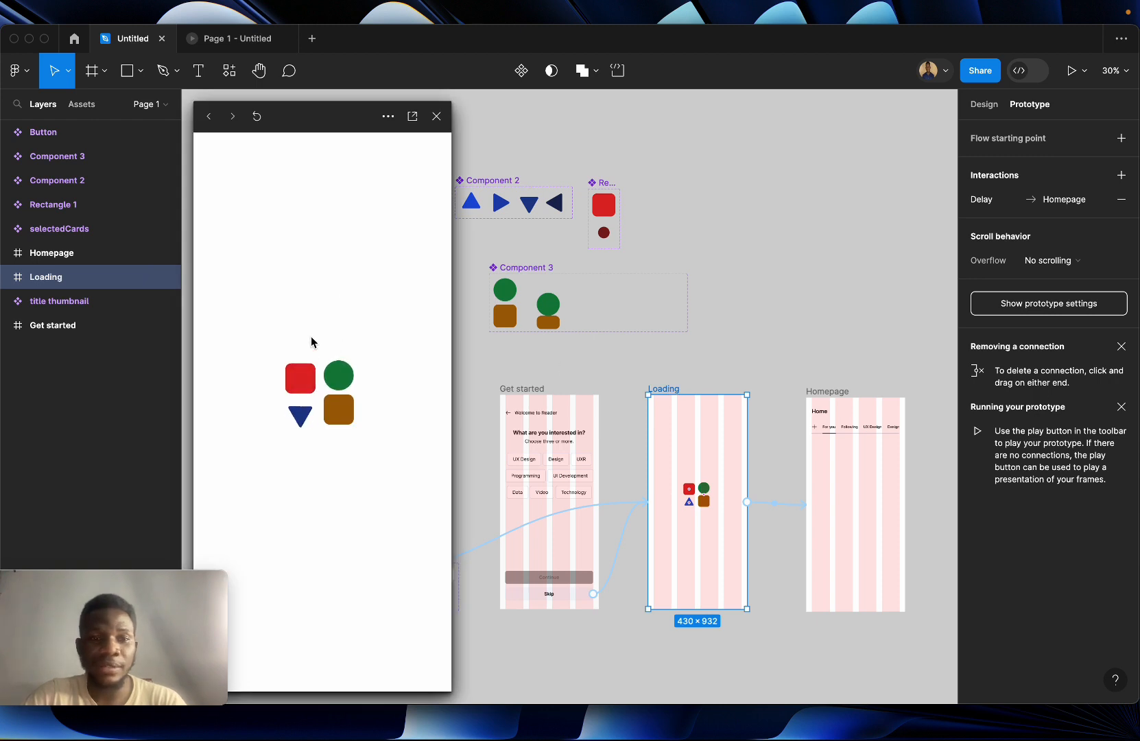
{"action": "left_click", "coordinate": [437, 116]}
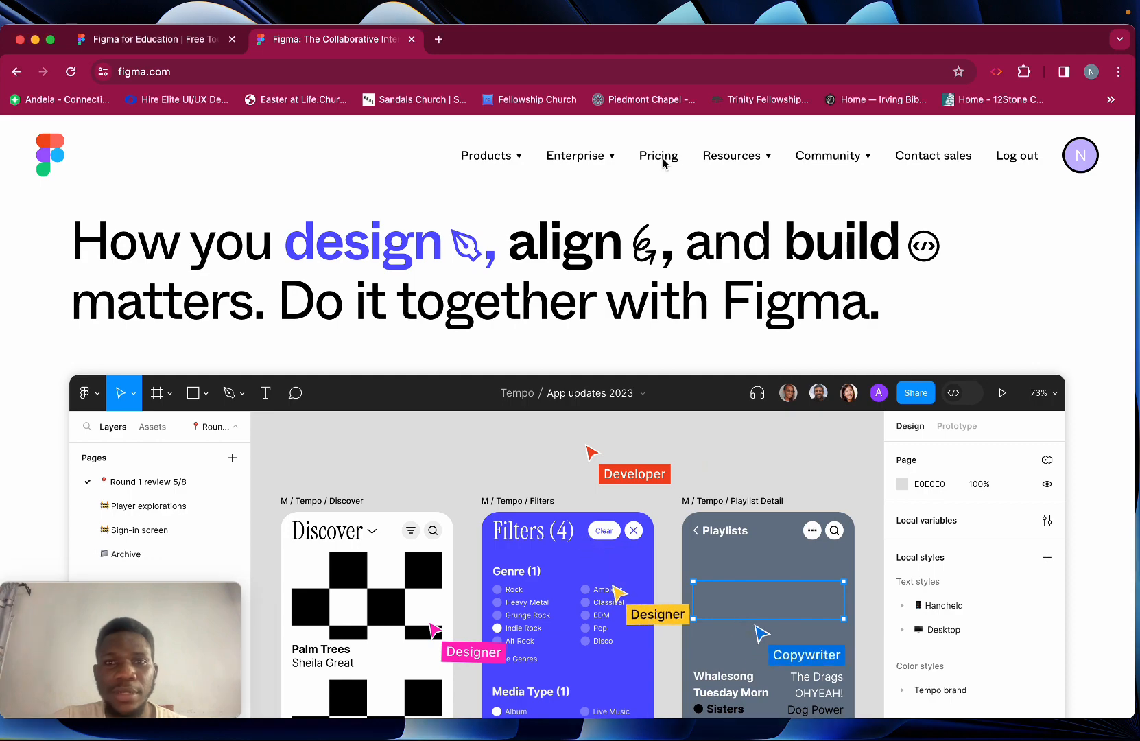
Open Figma's Pricing page and compare the features of the Starter, Professional, Organization and Enterprise plans.
{"action": "left_click", "coordinate": [670, 163]}
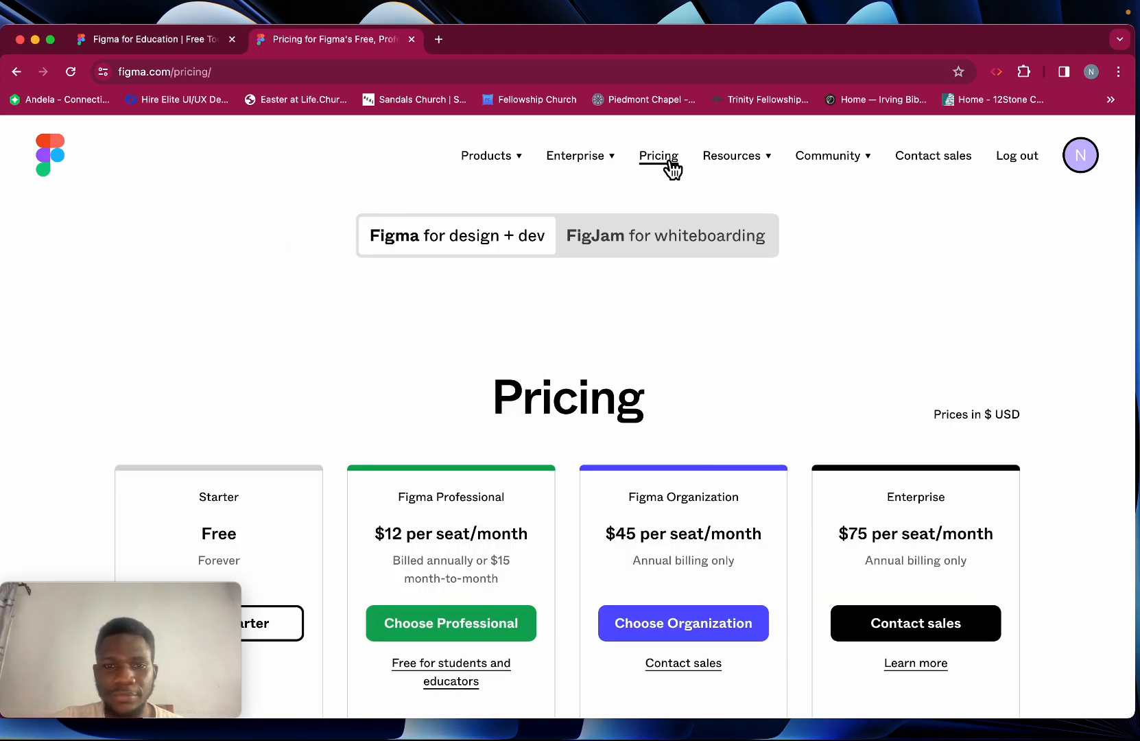
{"action": "scroll", "coordinate": [662, 359], "scroll_direction": "down", "scroll_amount": 3}
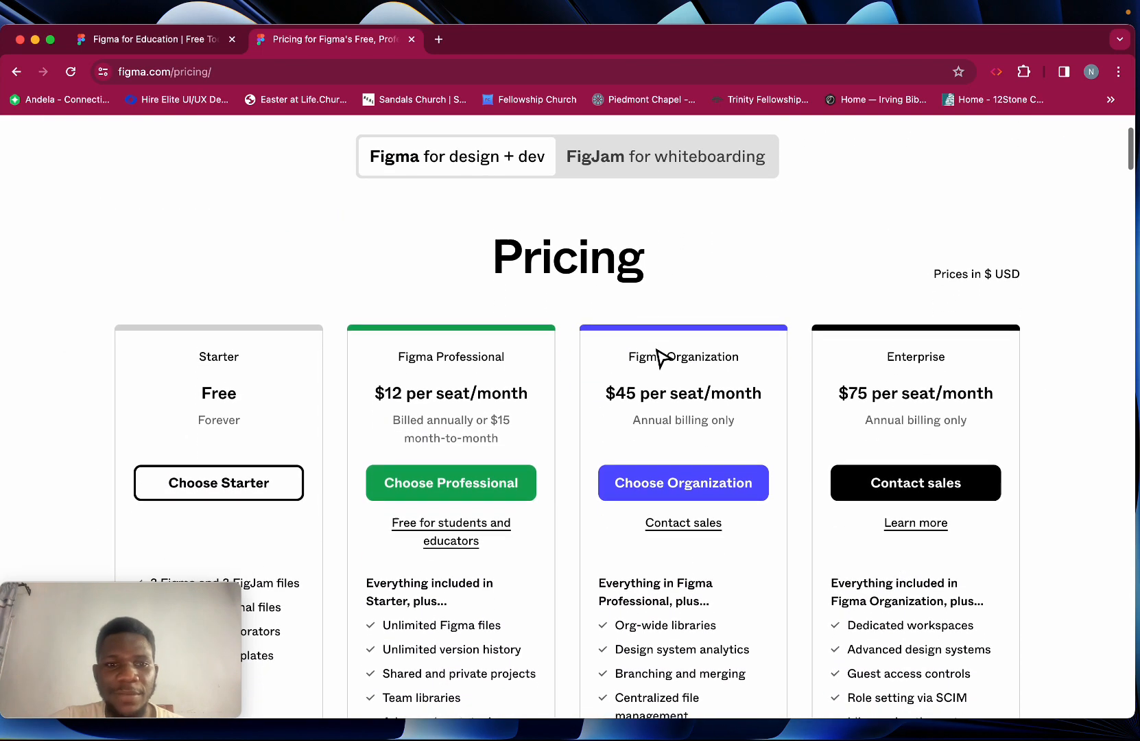
{"action": "scroll", "coordinate": [661, 357], "scroll_direction": "down", "scroll_amount": 2}
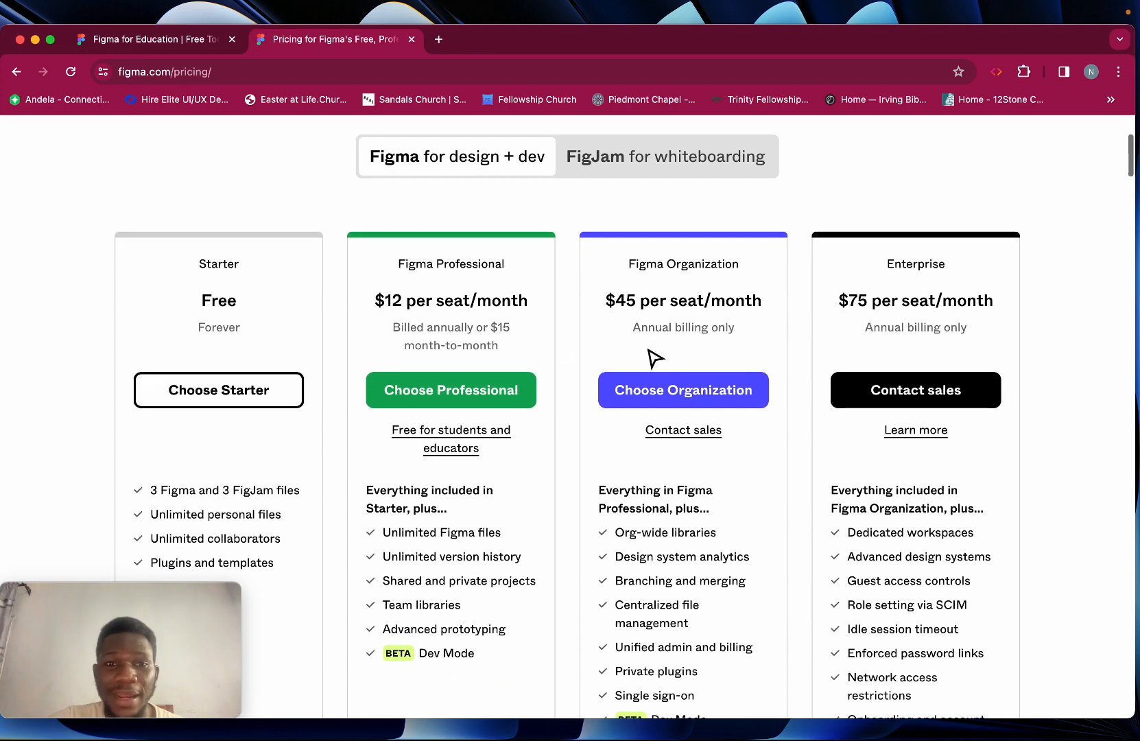
{"action": "scroll", "coordinate": [485, 324], "scroll_direction": "down", "scroll_amount": 2}
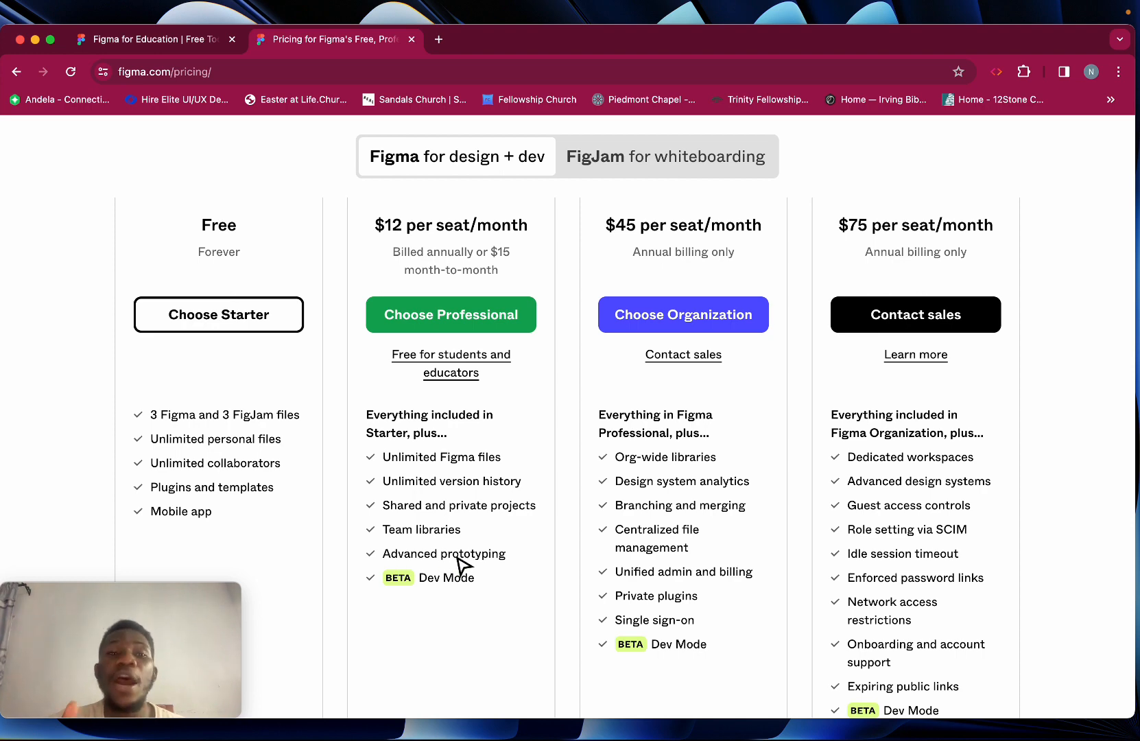
{"action": "scroll", "coordinate": [458, 563], "scroll_direction": "up", "scroll_amount": 1}
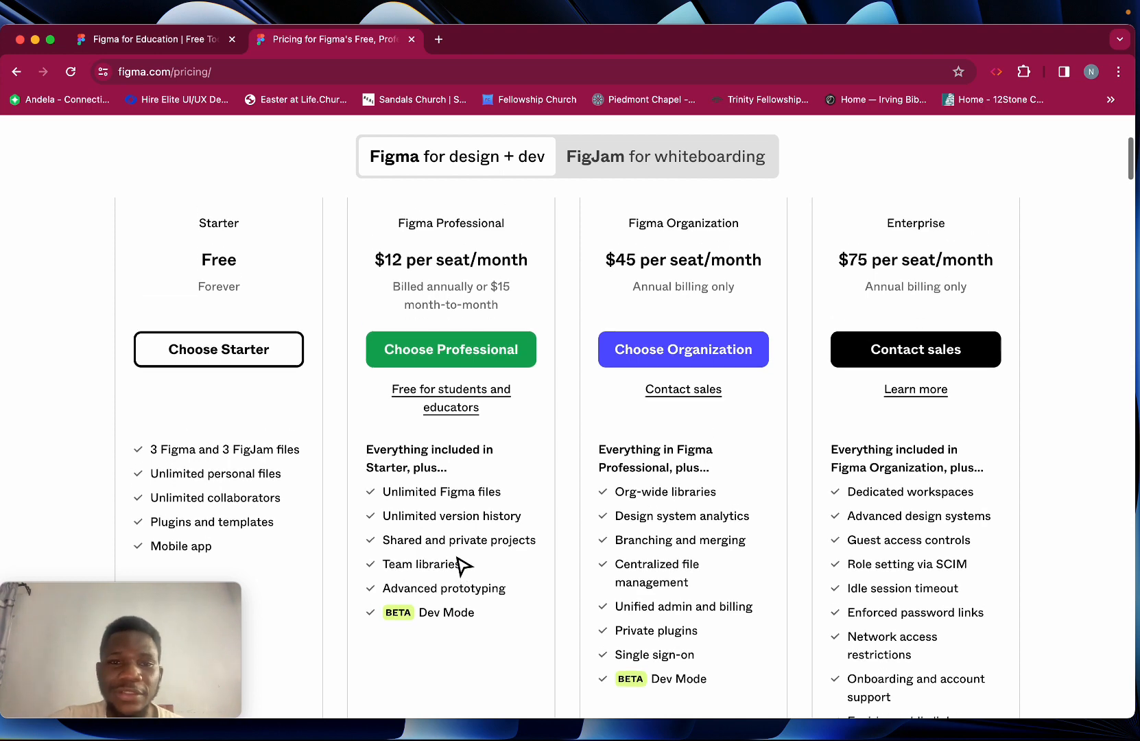
{"action": "scroll", "coordinate": [458, 564], "scroll_direction": "down", "scroll_amount": 1}
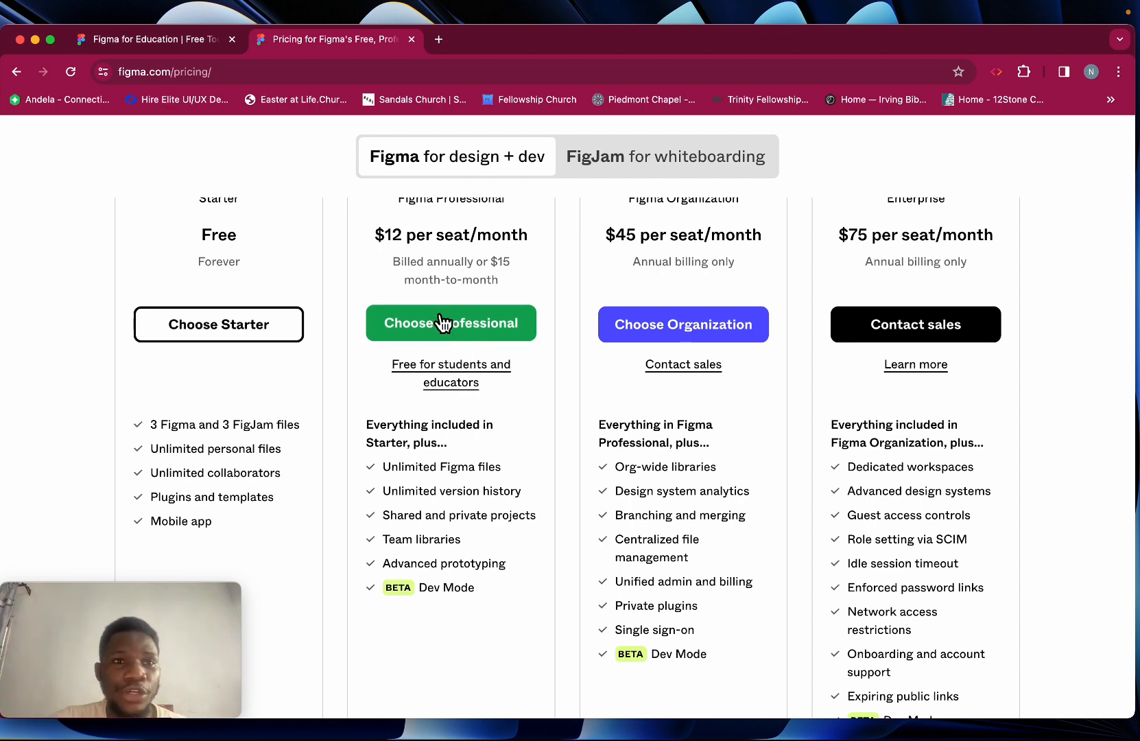
Review the Figma for Education page, including its classroom tools and the offers for educators, faculty and students.
{"action": "left_click", "coordinate": [168, 41]}
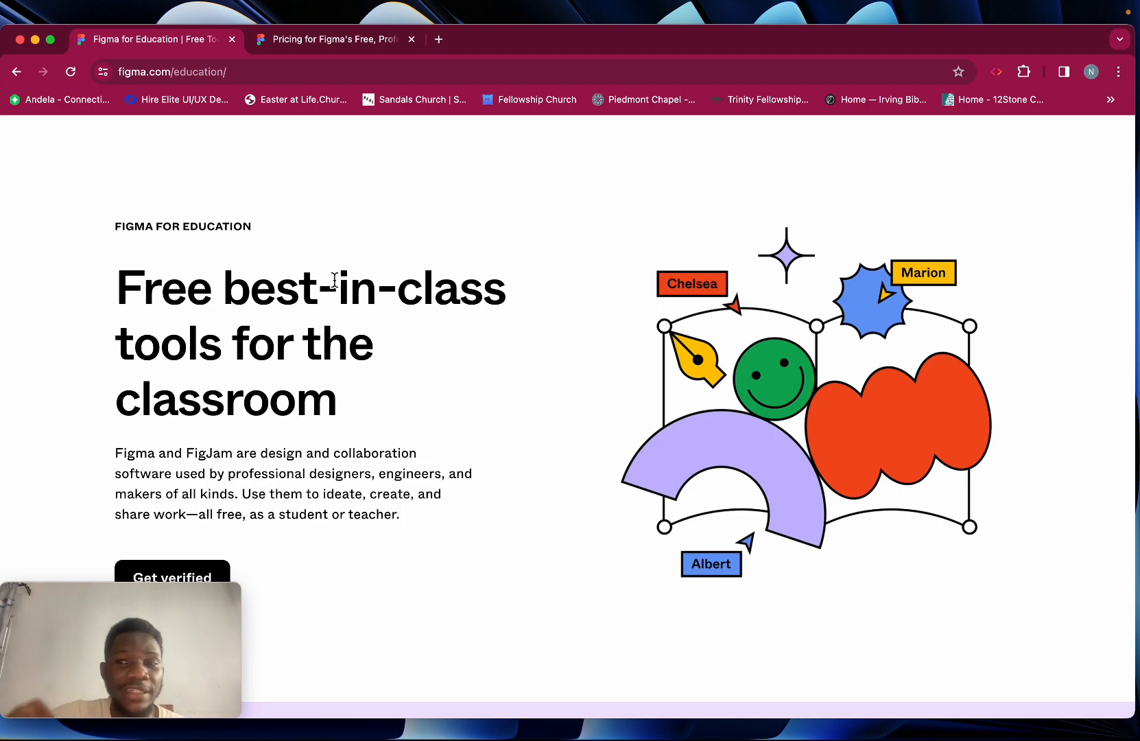
{"action": "scroll", "coordinate": [334, 280], "scroll_direction": "up", "scroll_amount": 3}
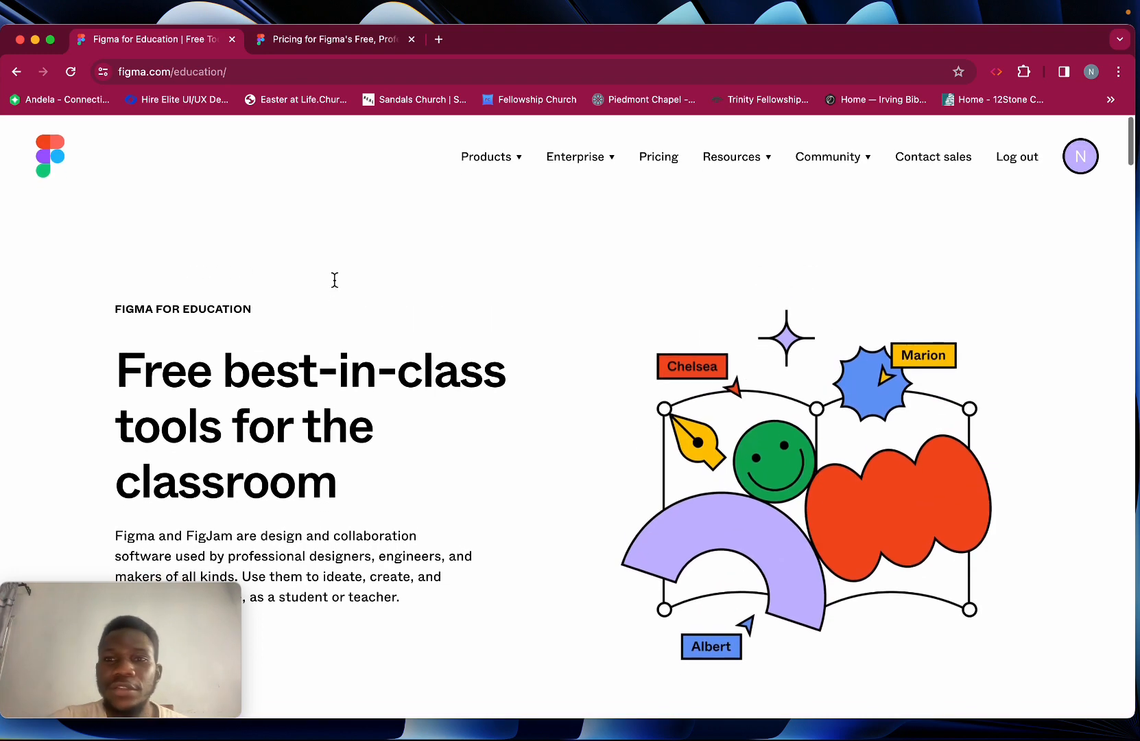
{"action": "scroll", "coordinate": [338, 281], "scroll_direction": "down", "scroll_amount": 5}
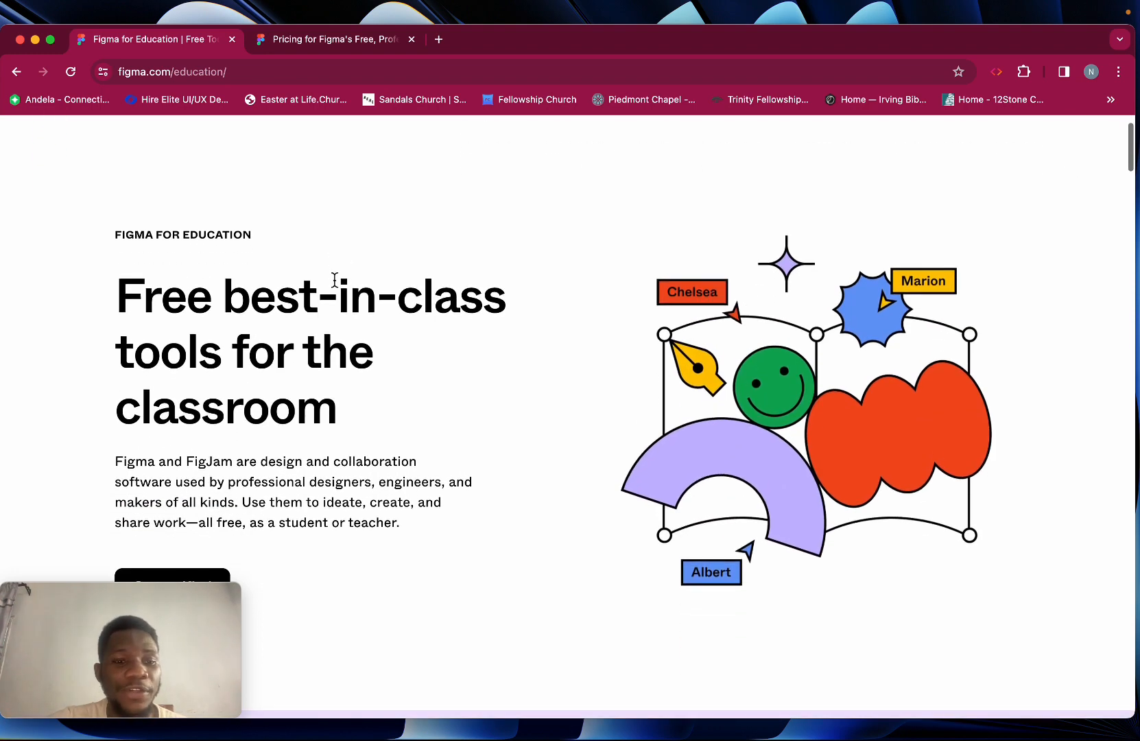
{"action": "scroll", "coordinate": [334, 280], "scroll_direction": "down", "scroll_amount": 15}
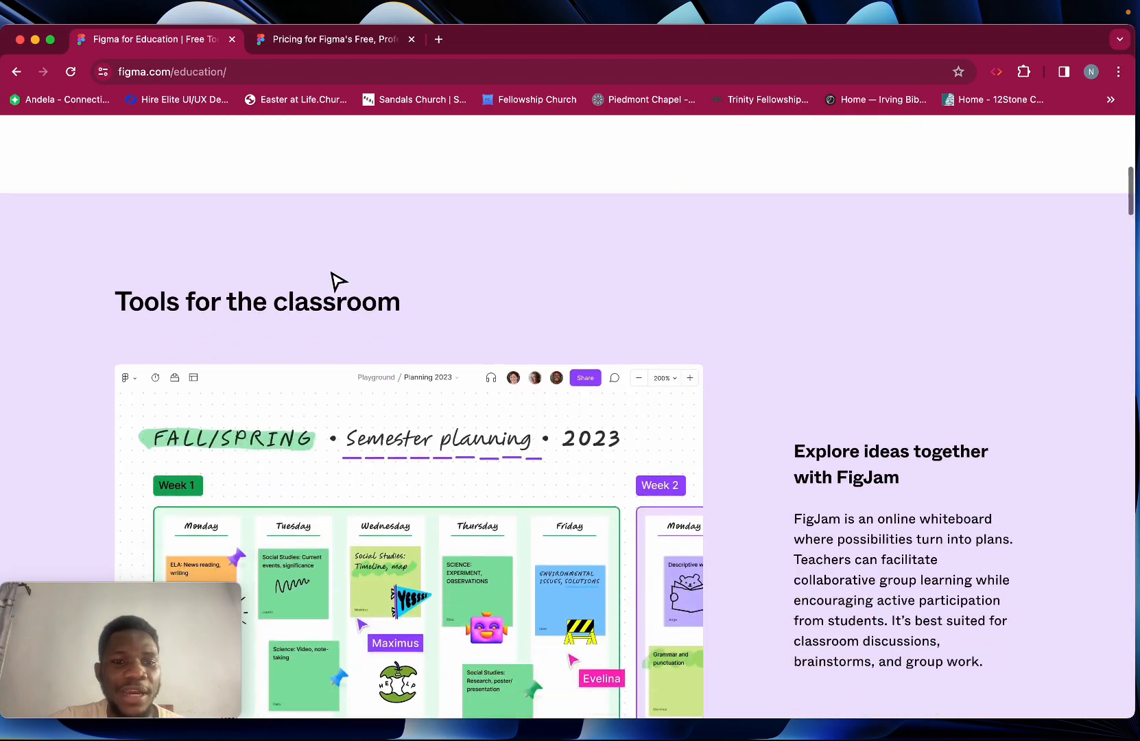
{"action": "scroll", "coordinate": [336, 282], "scroll_direction": "down", "scroll_amount": 10}
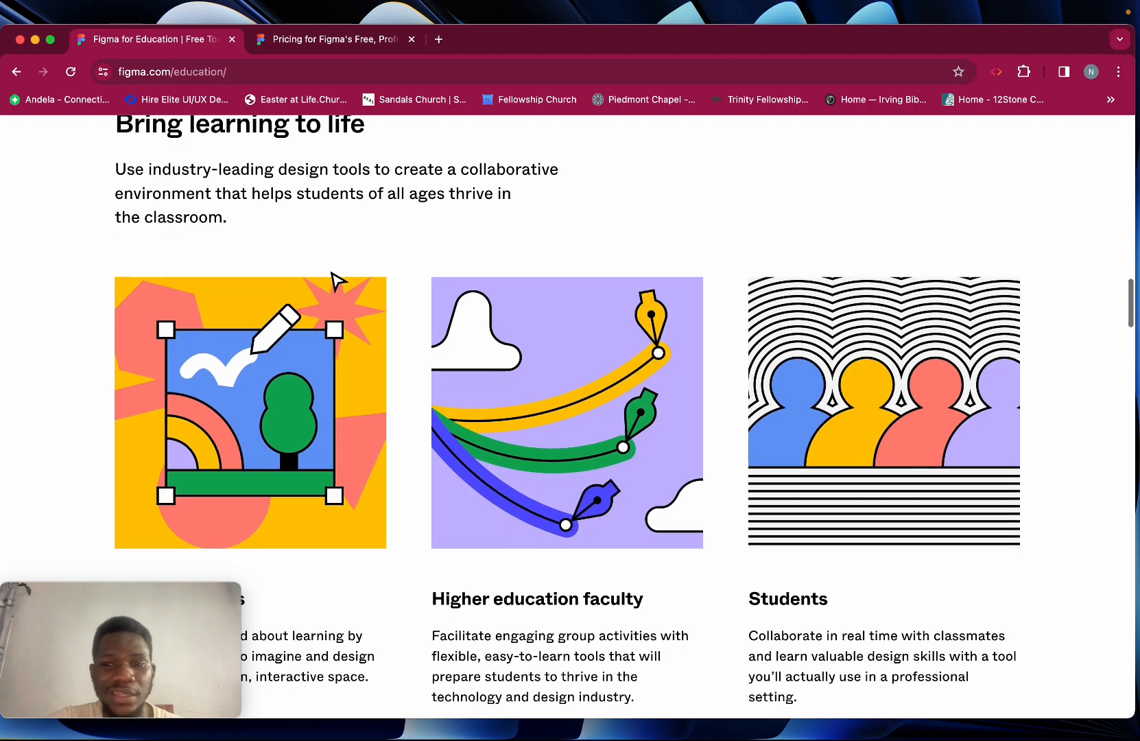
{"action": "scroll", "coordinate": [339, 282], "scroll_direction": "down", "scroll_amount": 5}
{"action": "scroll", "coordinate": [340, 281], "scroll_direction": "down", "scroll_amount": 1}
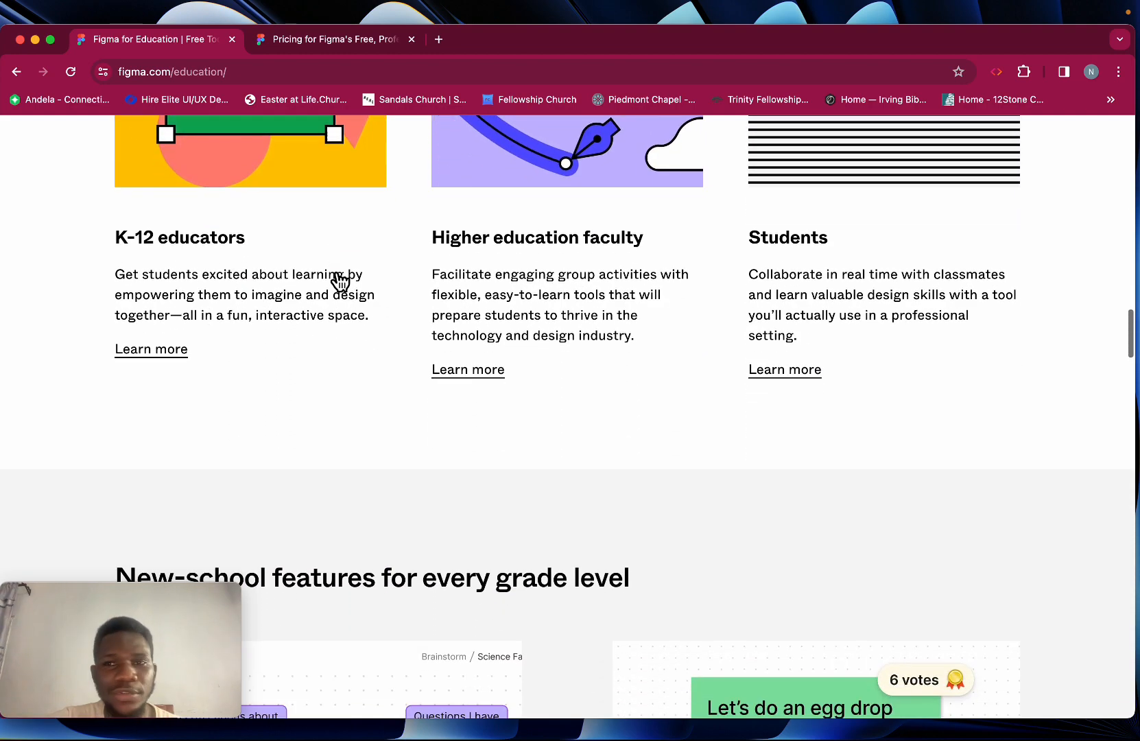
{"action": "scroll", "coordinate": [339, 281], "scroll_direction": "down", "scroll_amount": 3}
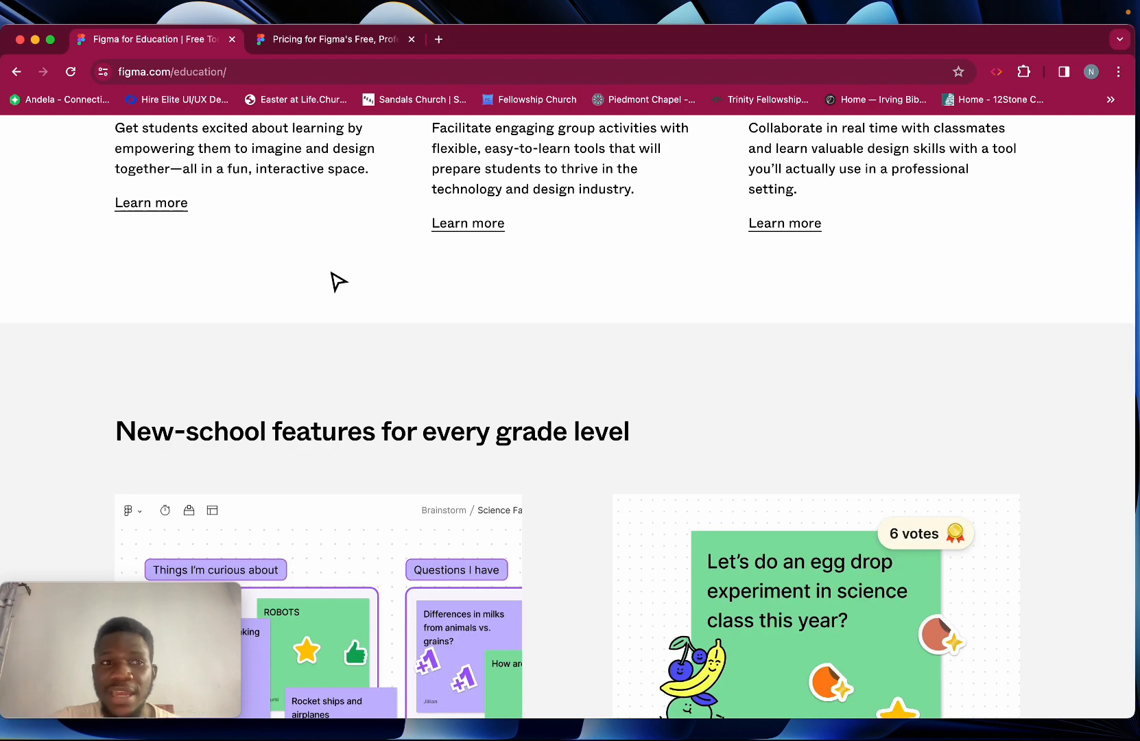
{"action": "scroll", "coordinate": [339, 281], "scroll_direction": "up", "scroll_amount": 15}
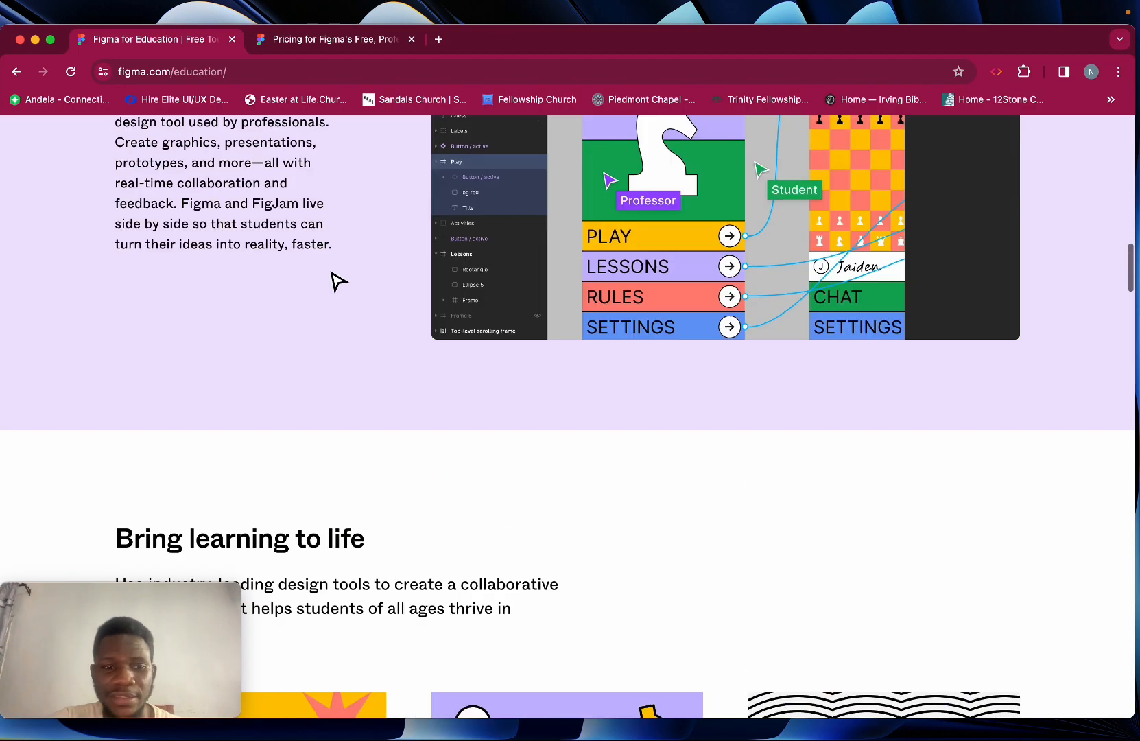
{"action": "scroll", "coordinate": [339, 281], "scroll_direction": "up", "scroll_amount": 5}
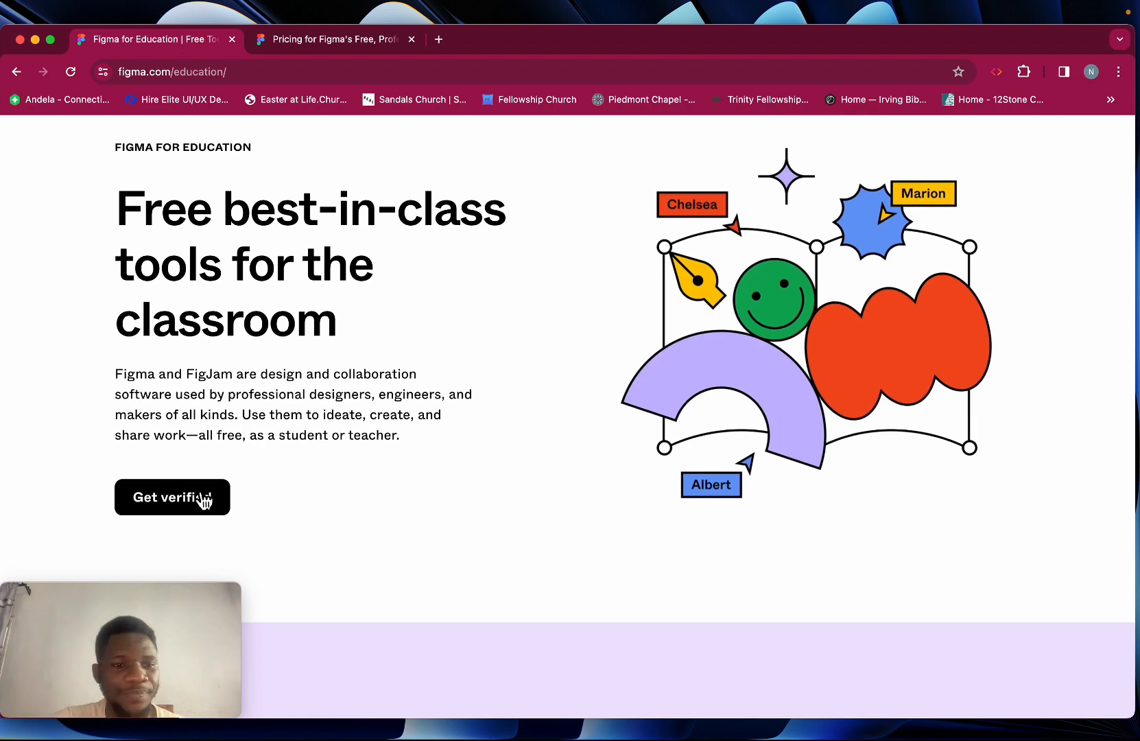
Open the Education plan application form, try the Student, Educator and Administrator roles, and set the institution type to Bootcamp or Online Program.
{"action": "left_click", "coordinate": [204, 499]}
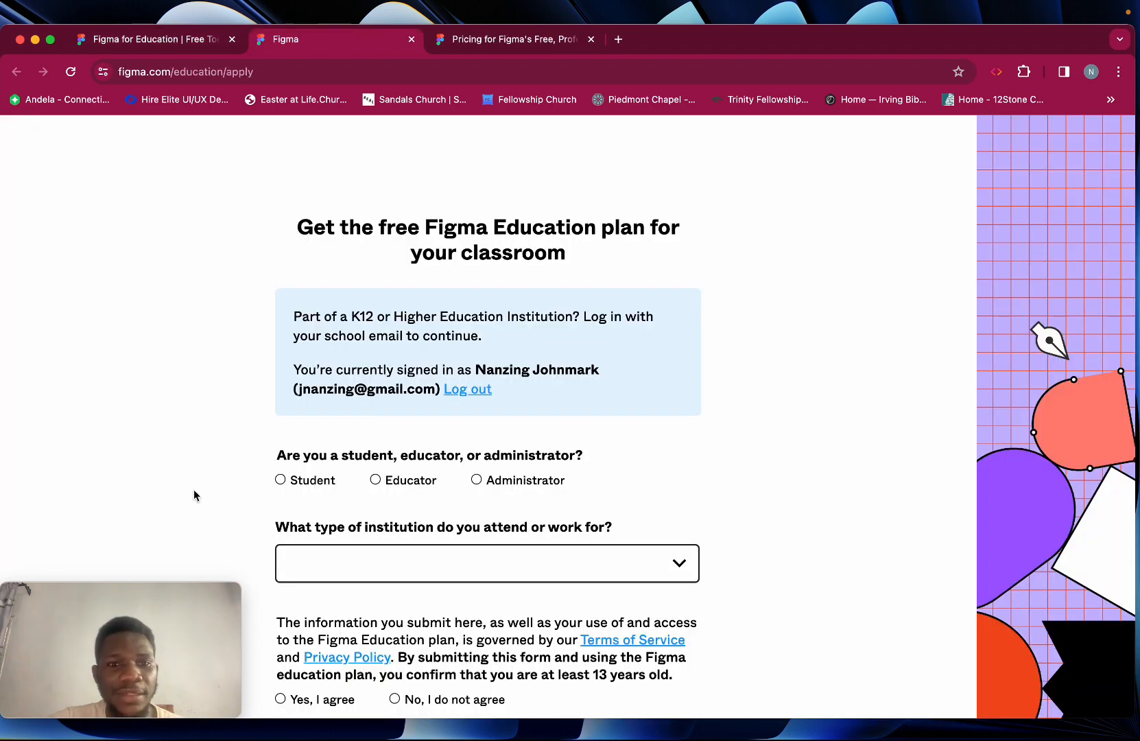
{"action": "scroll", "coordinate": [537, 457], "scroll_direction": "down", "scroll_amount": 3}
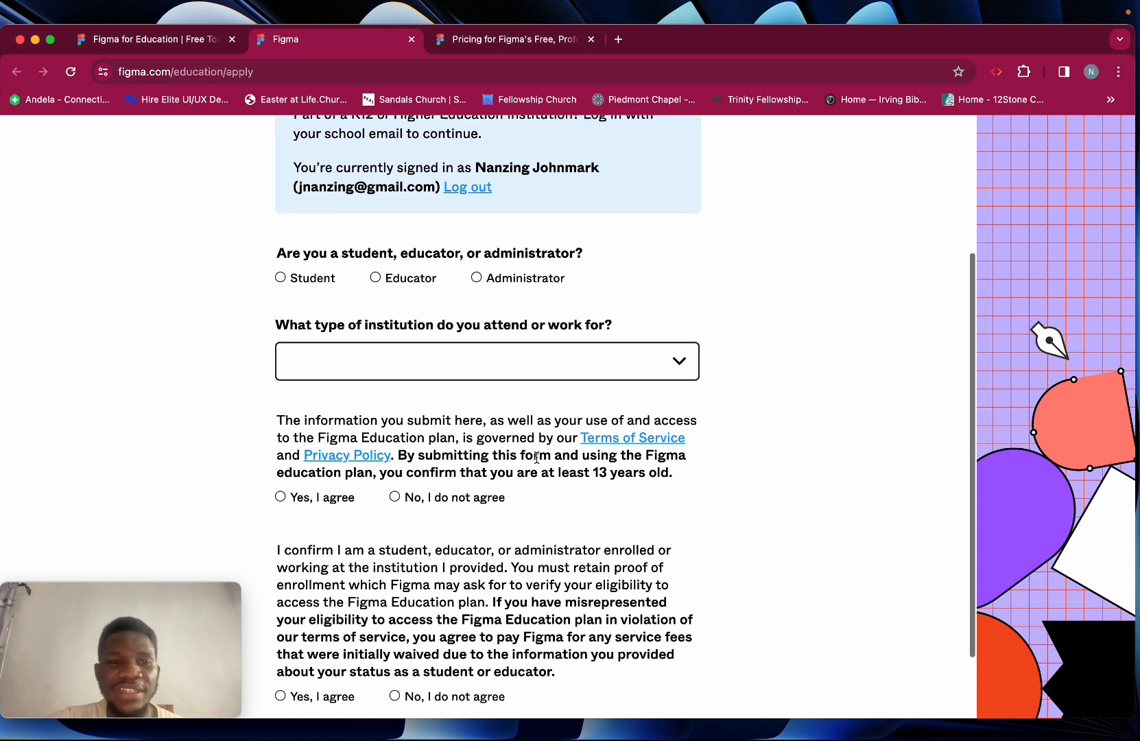
{"action": "left_click", "coordinate": [281, 279]}
{"action": "left_click", "coordinate": [378, 278]}
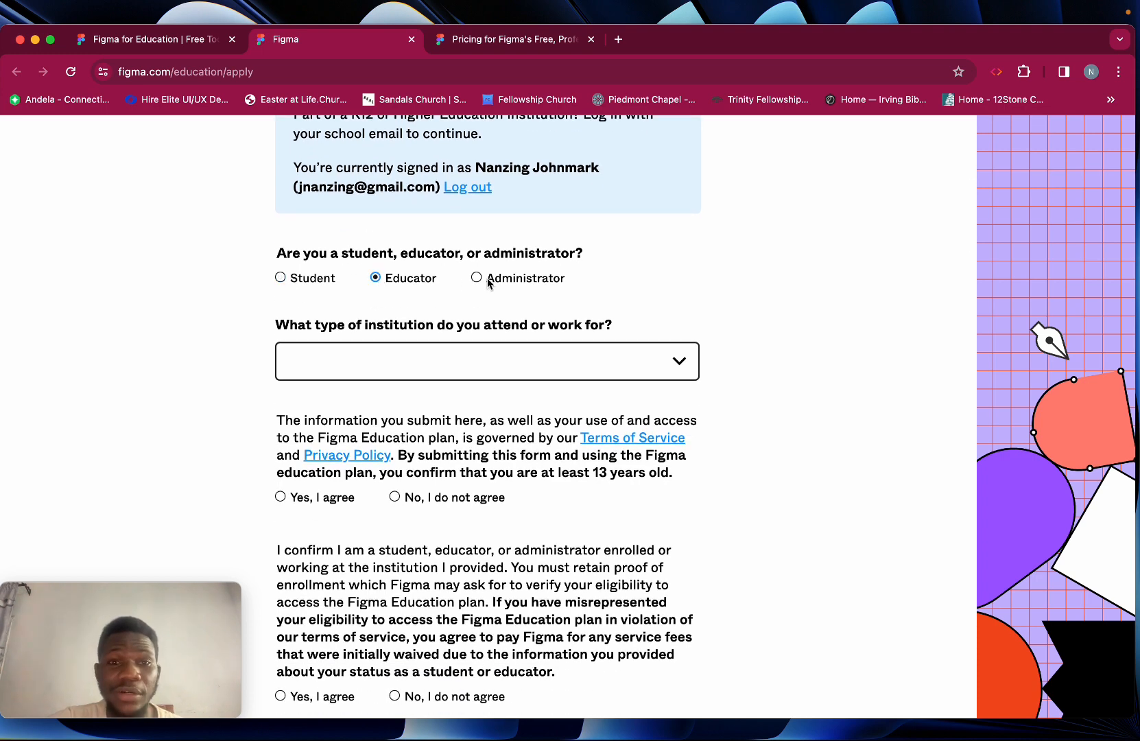
{"action": "left_click", "coordinate": [478, 279]}
{"action": "left_click", "coordinate": [534, 359]}
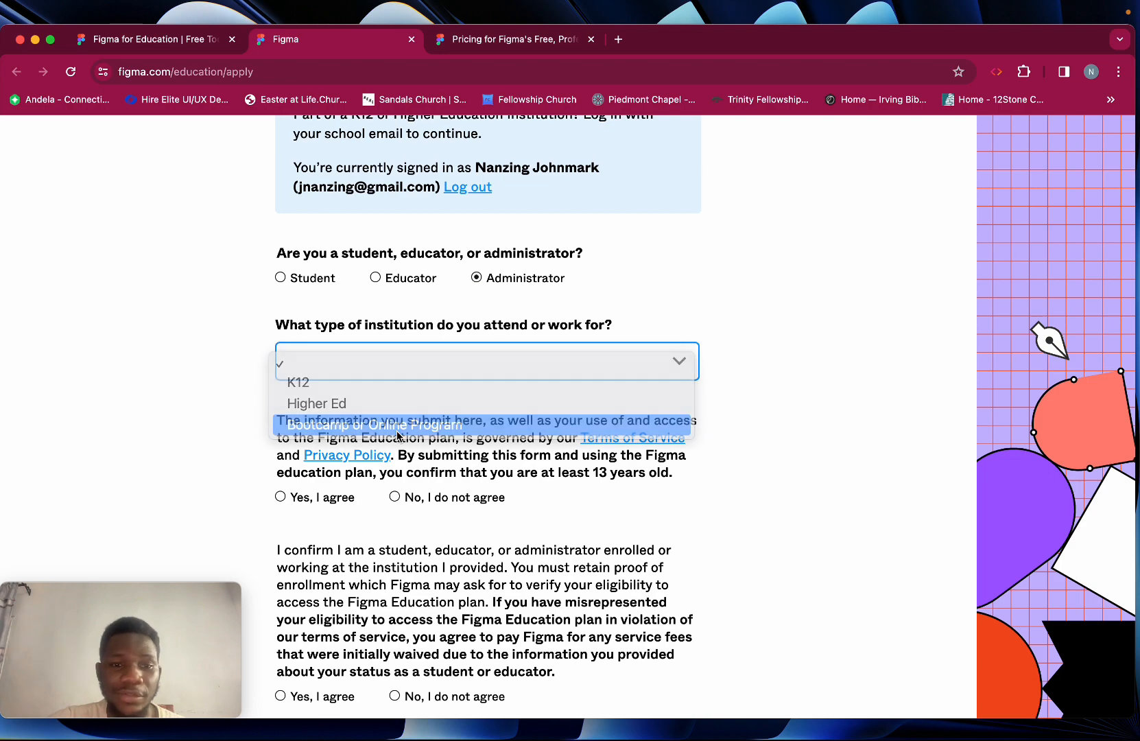
{"action": "left_click", "coordinate": [398, 431]}
Review the administrator's application fields, change the role to Student and read through the student's required fields down to submission.
{"action": "scroll", "coordinate": [484, 584], "scroll_direction": "down", "scroll_amount": 8}
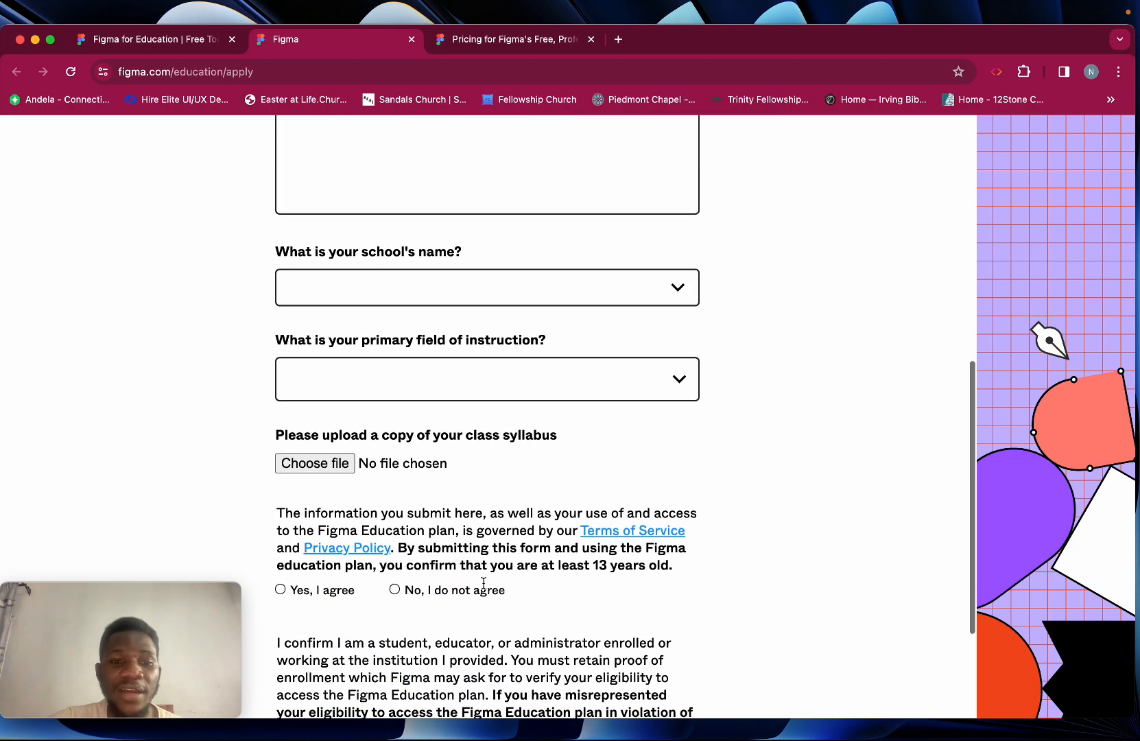
{"action": "scroll", "coordinate": [483, 583], "scroll_direction": "down", "scroll_amount": 5}
{"action": "scroll", "coordinate": [484, 586], "scroll_direction": "up", "scroll_amount": 15}
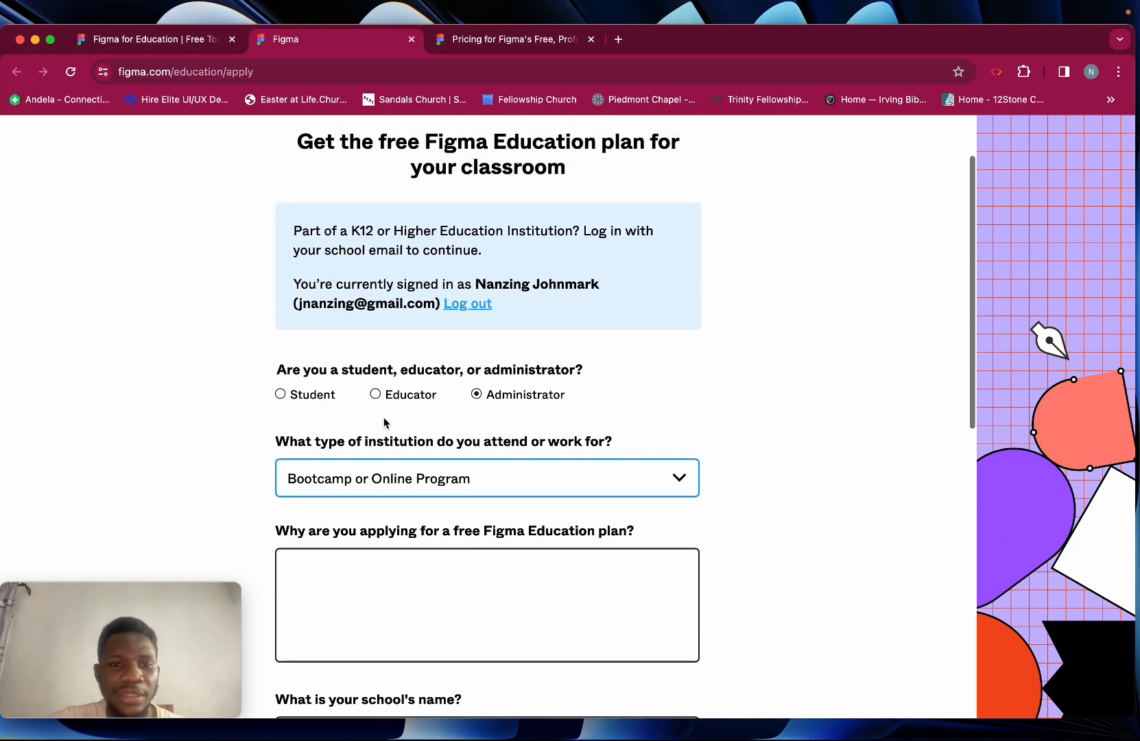
{"action": "left_click", "coordinate": [281, 395]}
{"action": "scroll", "coordinate": [457, 497], "scroll_direction": "down", "scroll_amount": 3}
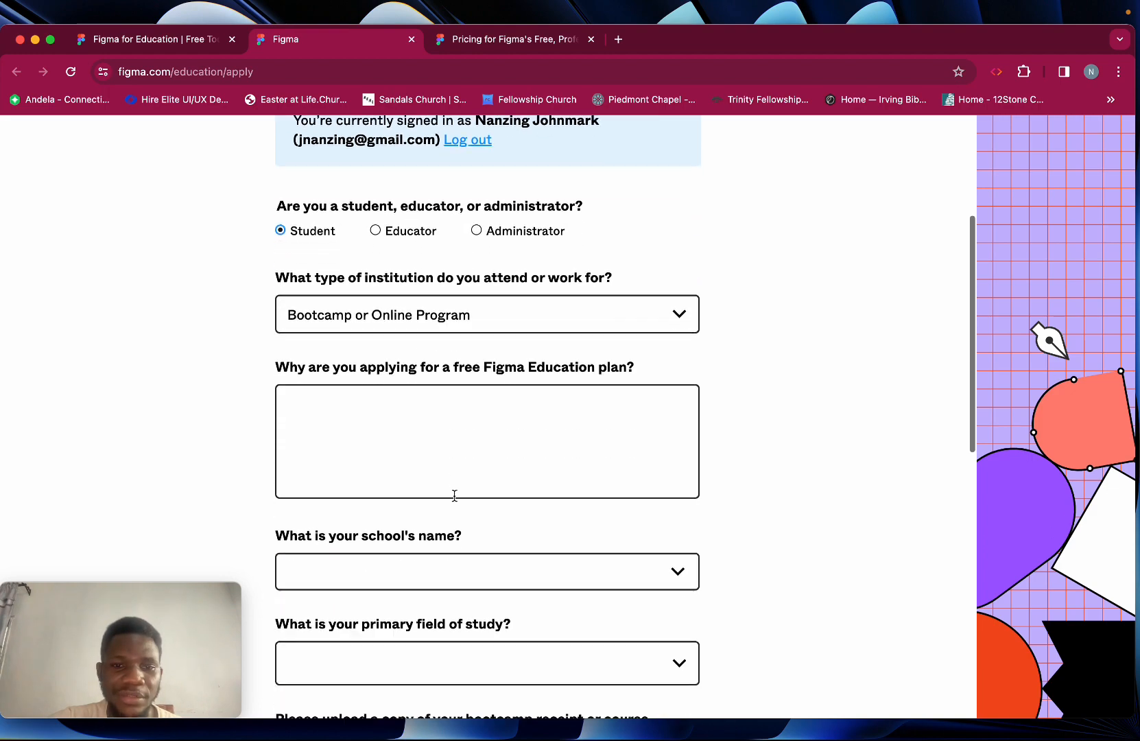
{"action": "scroll", "coordinate": [454, 495], "scroll_direction": "down", "scroll_amount": 10}
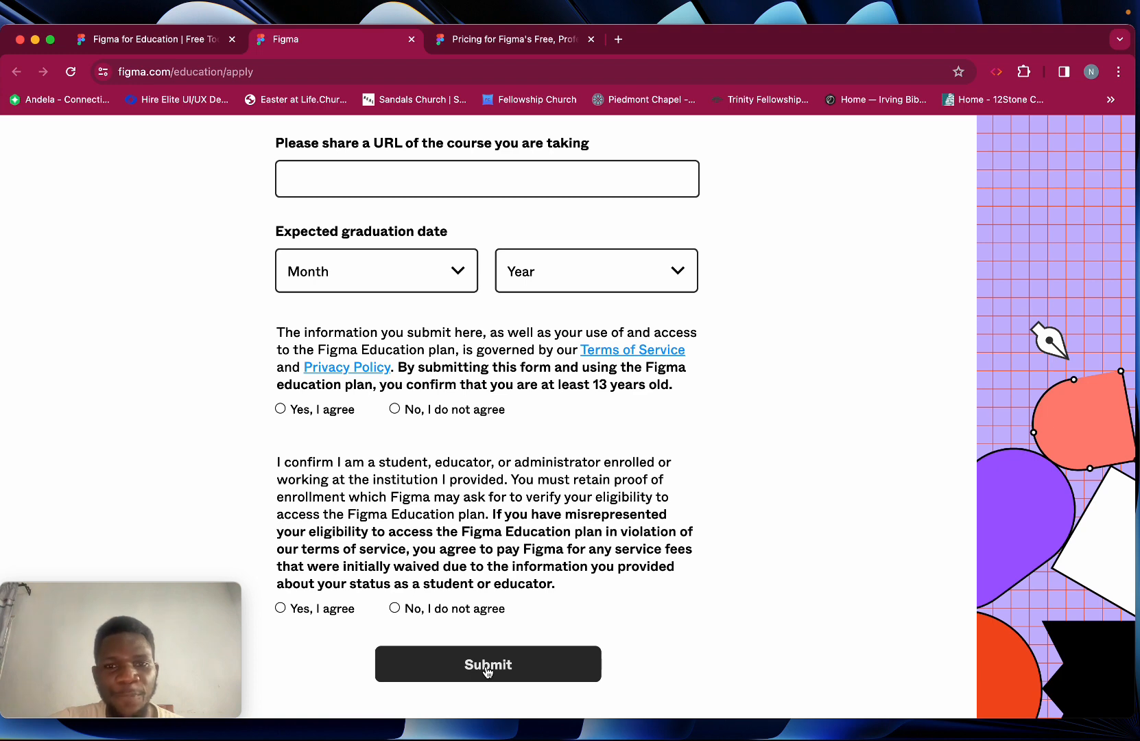
{"action": "scroll", "coordinate": [675, 484], "scroll_direction": "up", "scroll_amount": 6}
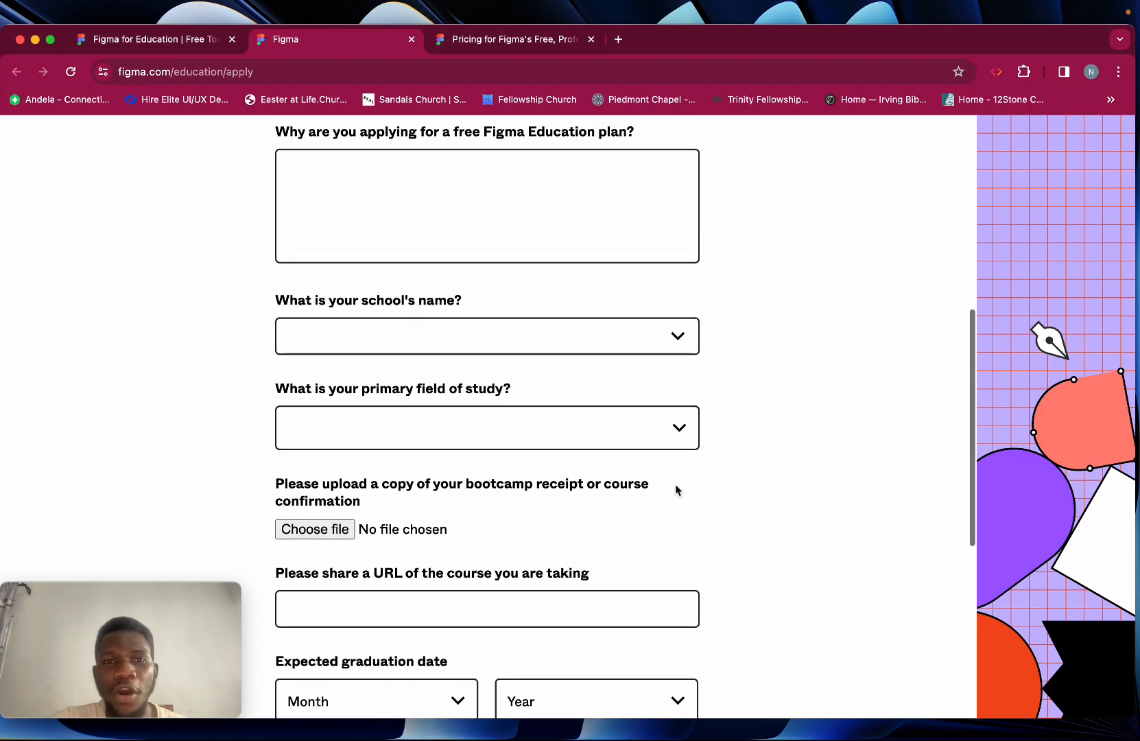
{"action": "scroll", "coordinate": [683, 511], "scroll_direction": "up", "scroll_amount": 7}
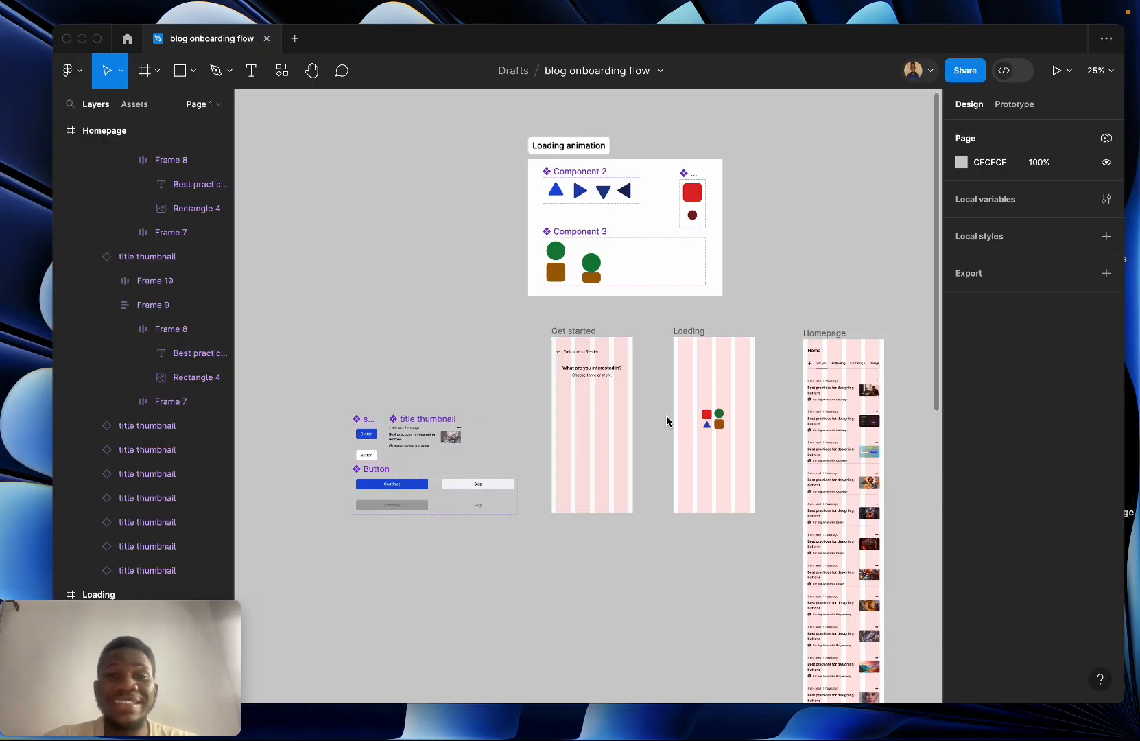
Switch to the blog onboarding flow file in Figma and inspect the rotation and fill of each triangle variant in Component 2.
{"action": "scroll", "coordinate": [667, 415], "scroll_direction": "down", "scroll_amount": 2}
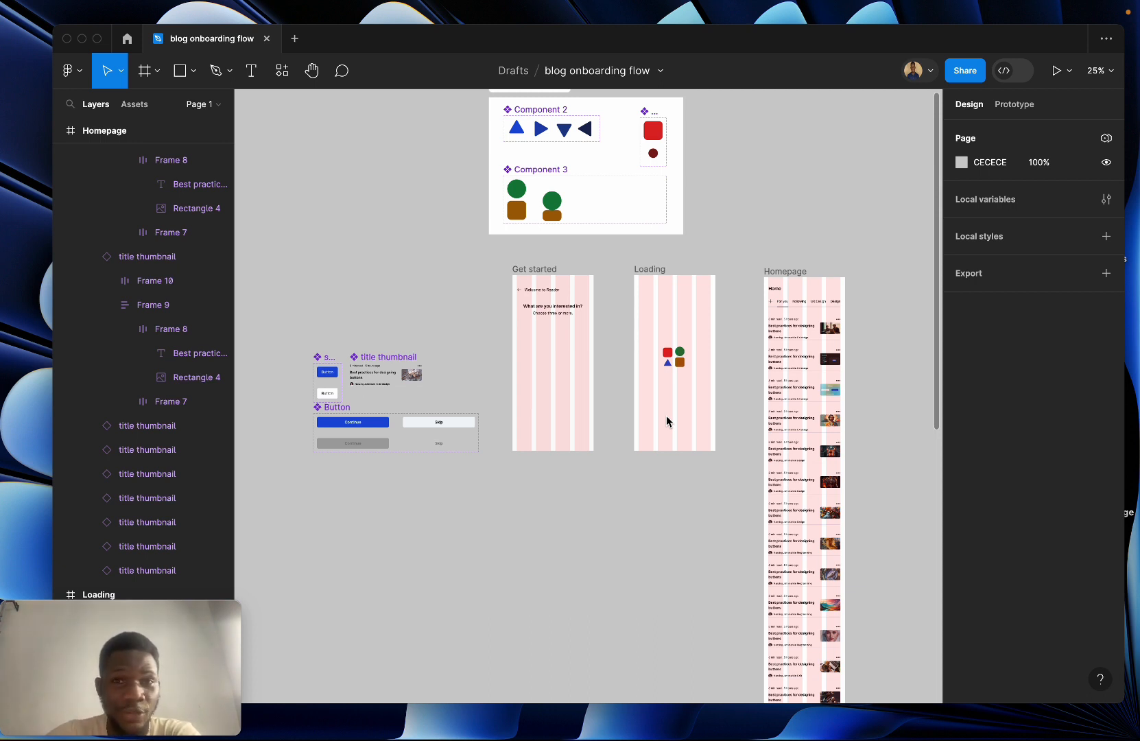
{"action": "scroll", "coordinate": [667, 415], "scroll_direction": "up", "scroll_amount": 5}
{"action": "scroll", "coordinate": [666, 420], "scroll_direction": "up", "scroll_amount": 5}
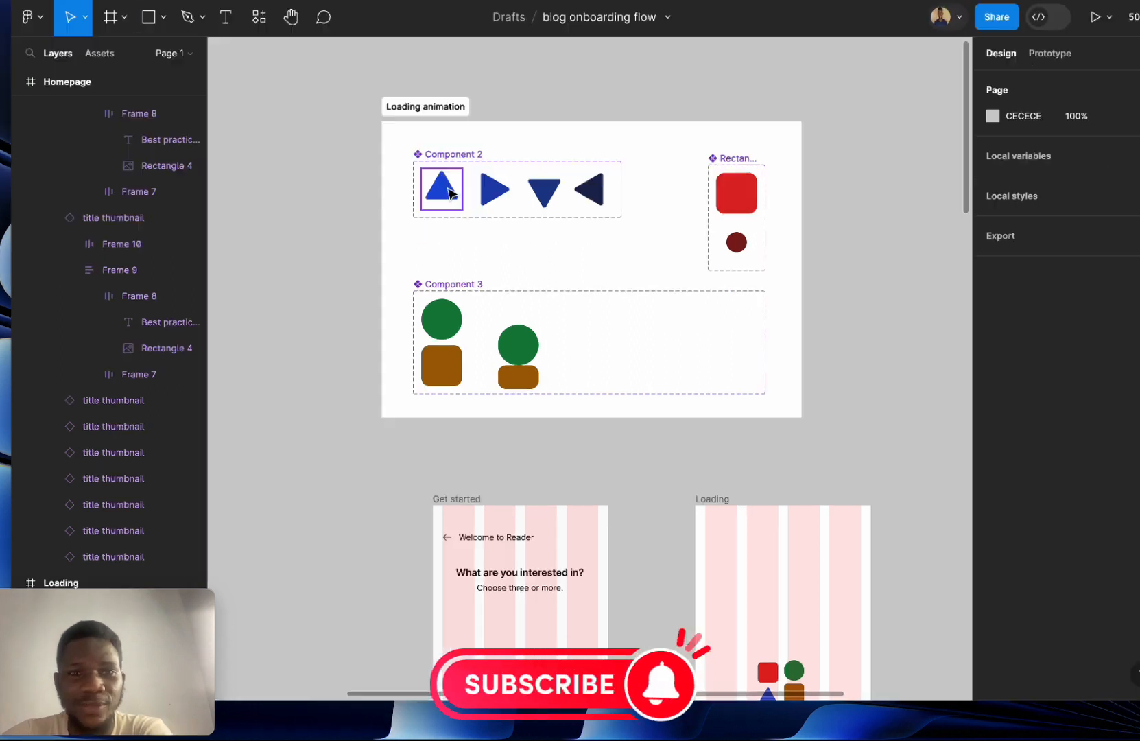
{"action": "left_click", "coordinate": [450, 193]}
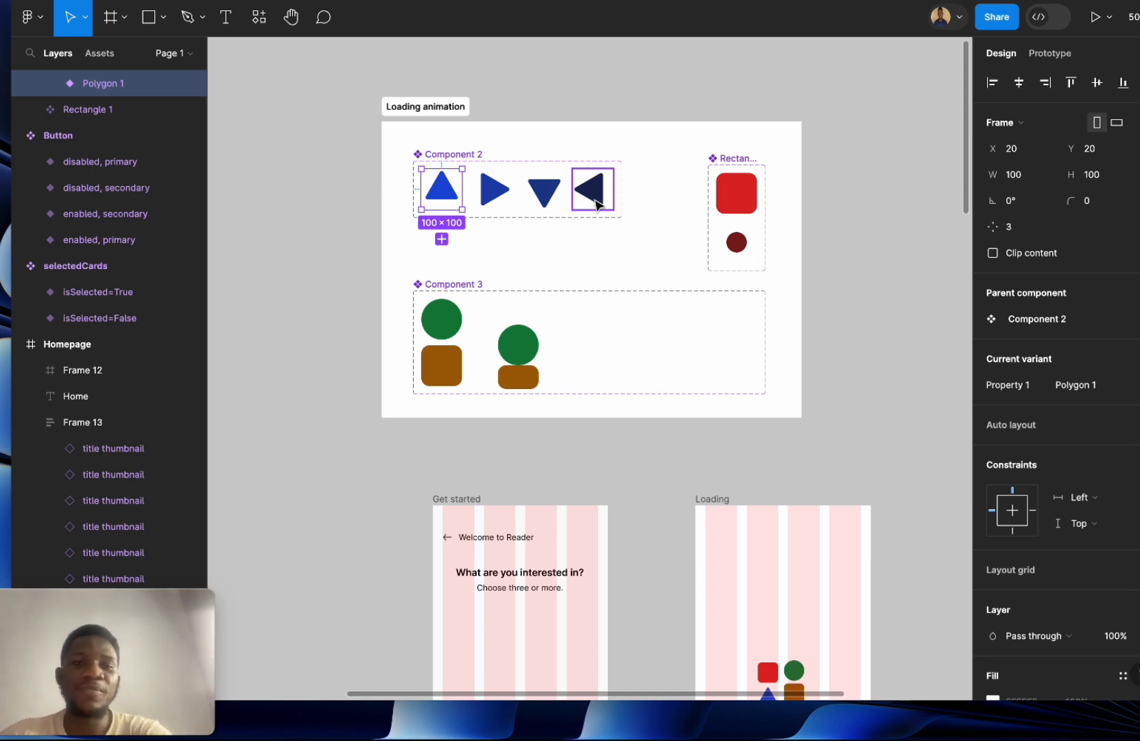
{"action": "left_click", "coordinate": [498, 199]}
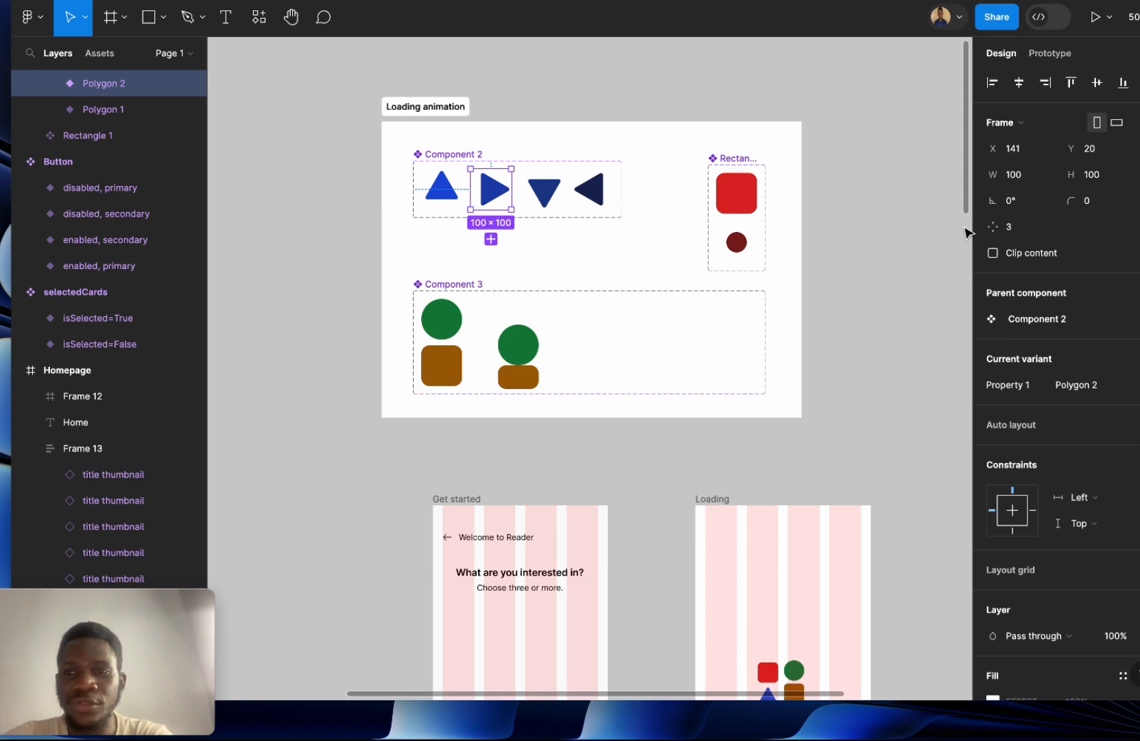
{"action": "double_click", "coordinate": [490, 196]}
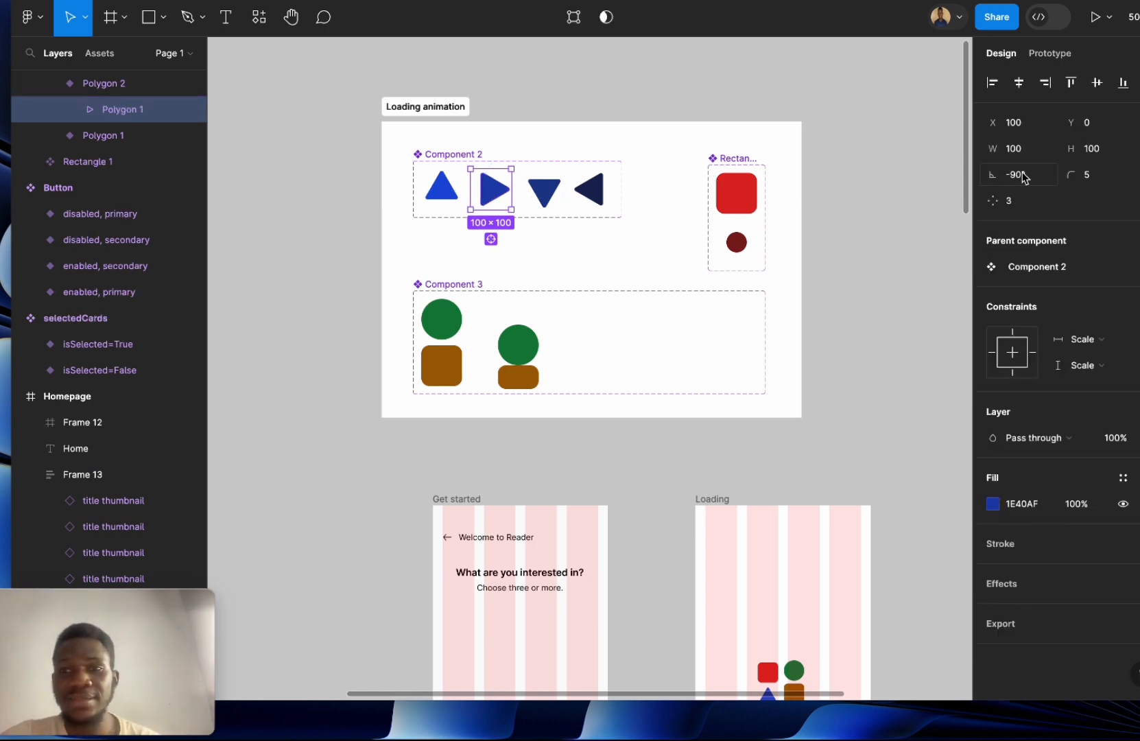
{"action": "left_click", "coordinate": [543, 198]}
{"action": "double_click", "coordinate": [543, 199]}
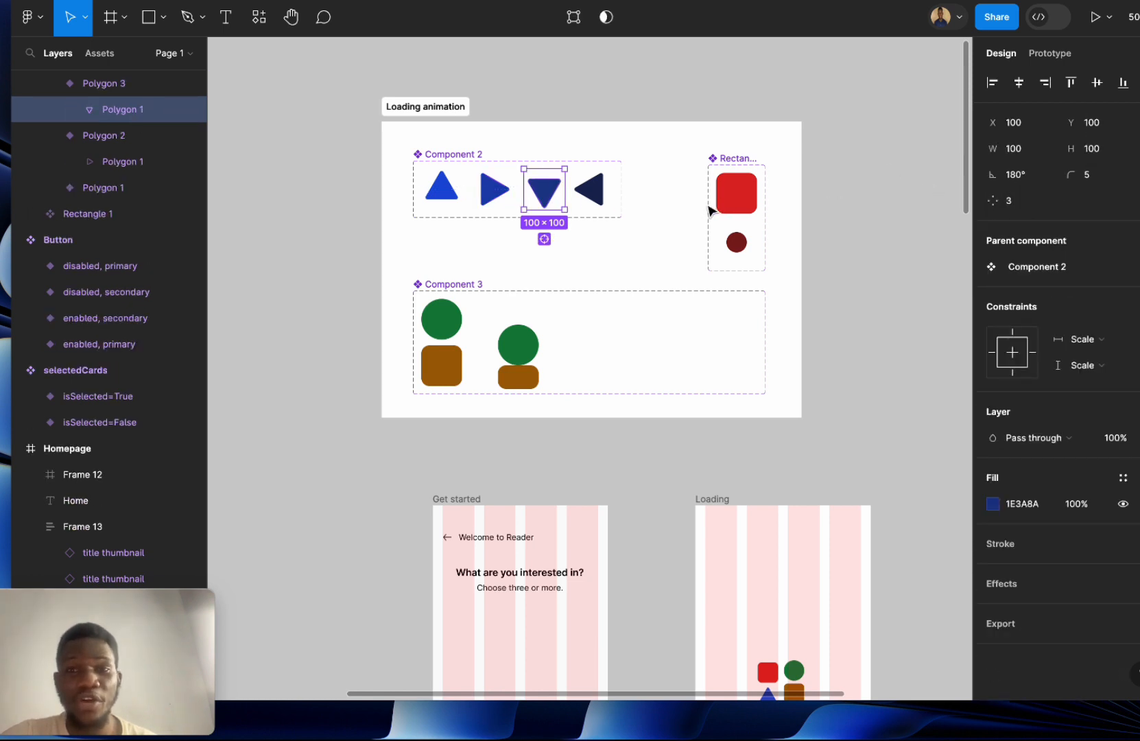
{"action": "double_click", "coordinate": [587, 197]}
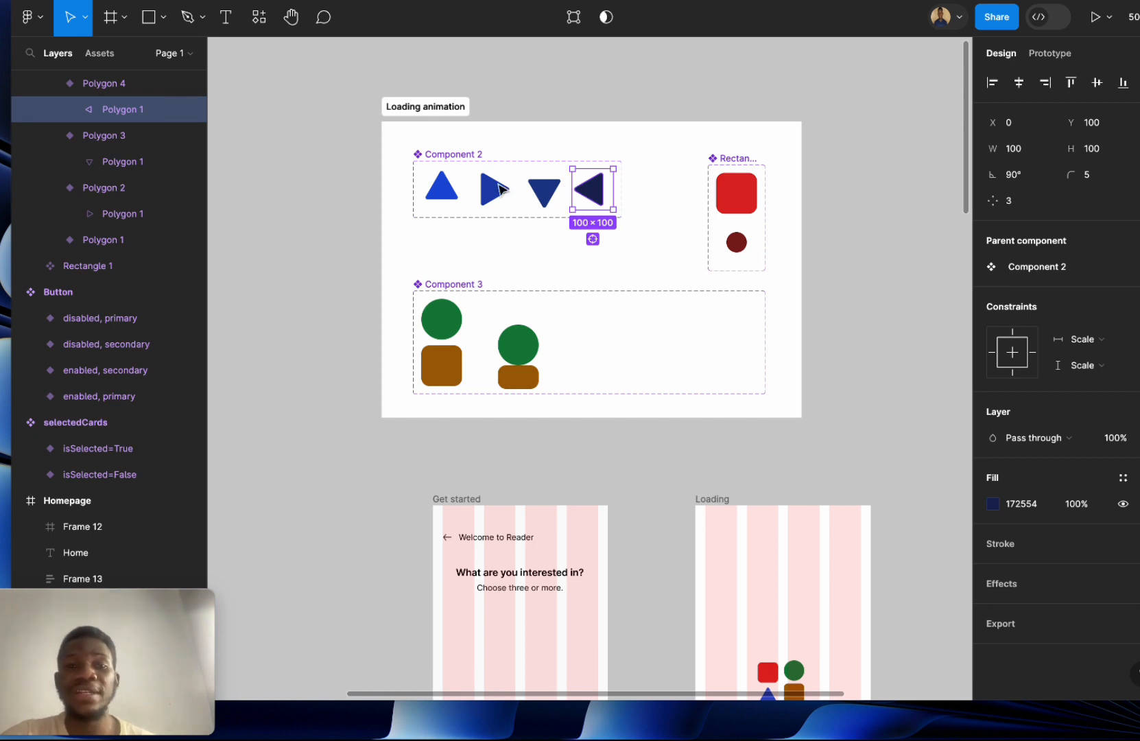
Examine the prototype interactions between the variants of the triangle, red rectangle and Component 3, and close the Loading frame's inline preview.
{"action": "left_click", "coordinate": [1042, 55]}
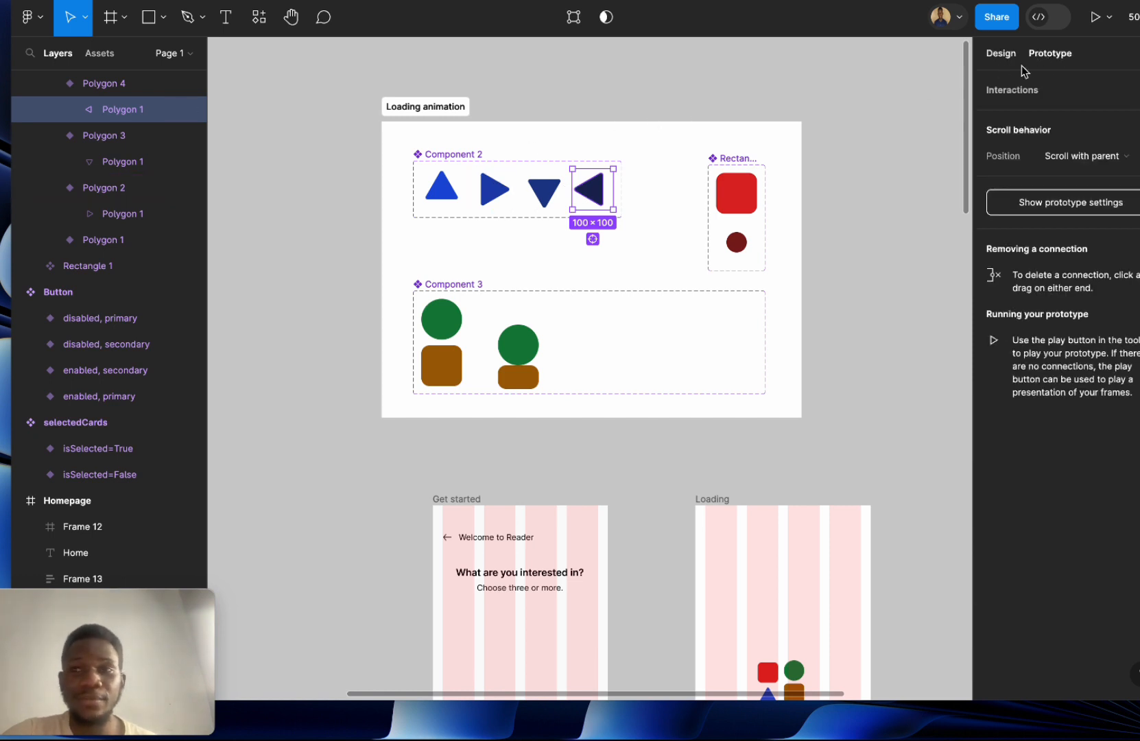
{"action": "left_click", "coordinate": [445, 162]}
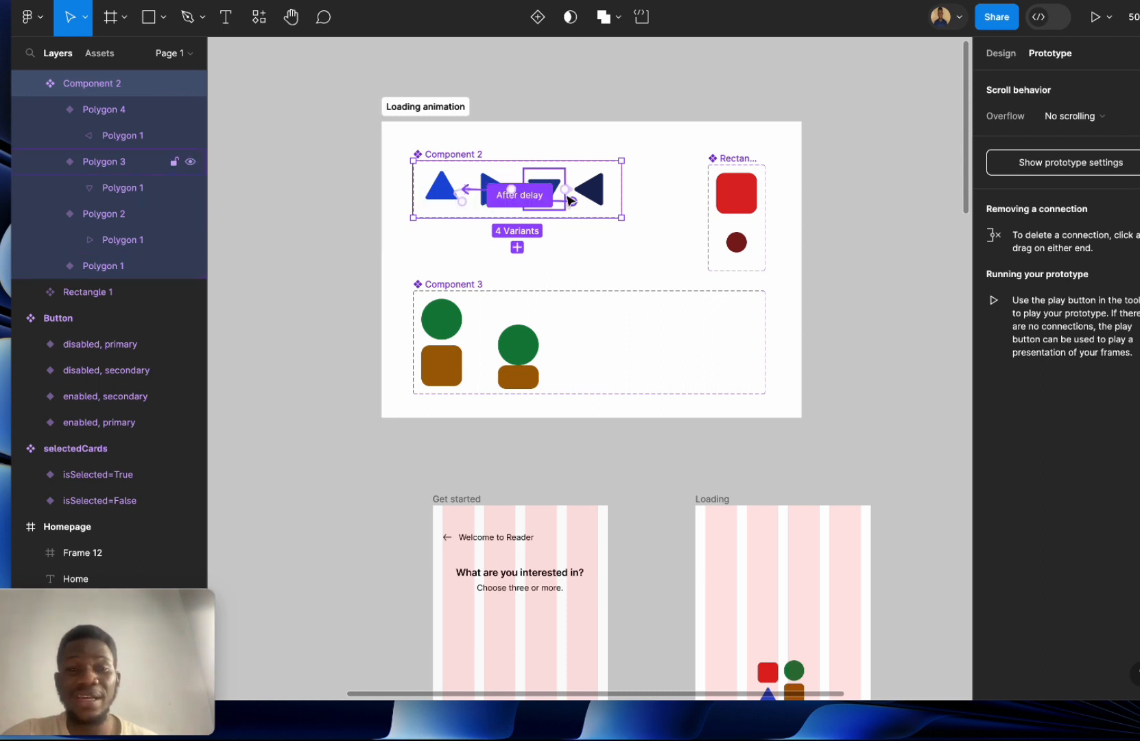
{"action": "left_click", "coordinate": [748, 199]}
{"action": "left_click", "coordinate": [454, 325]}
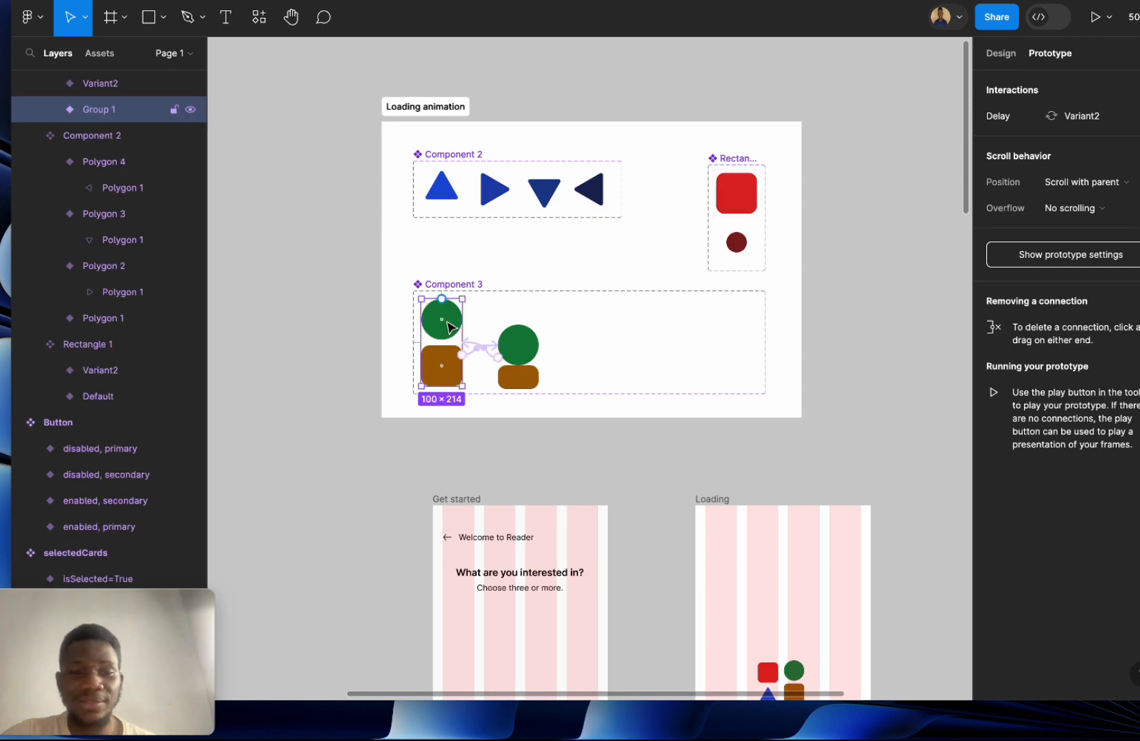
{"action": "left_click_drag", "start_coordinate": [442, 417], "coordinate": [527, 358]}
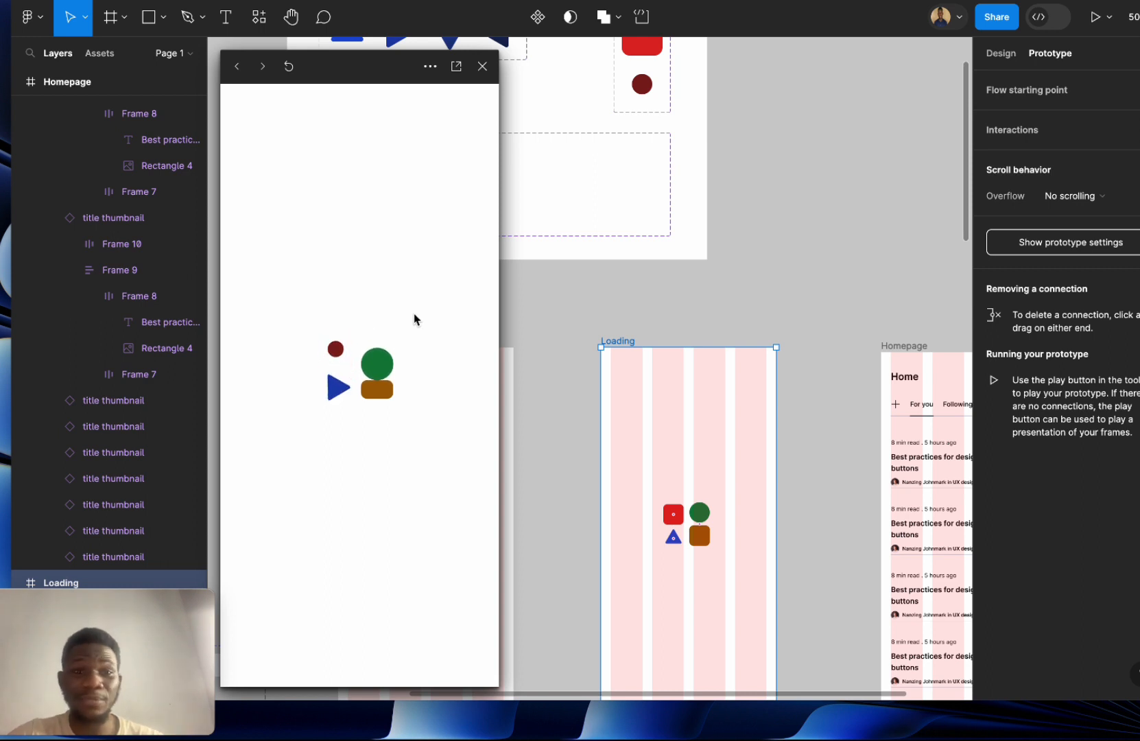
{"action": "left_click", "coordinate": [478, 65]}
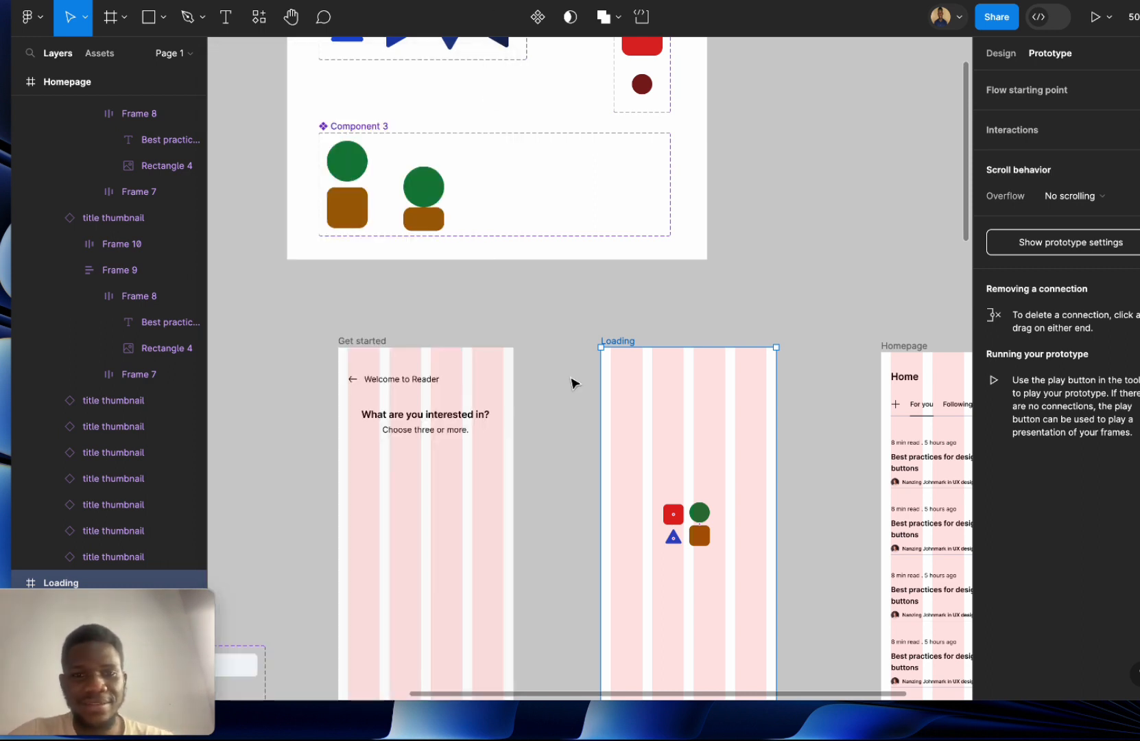
Show the Loading frame's design properties and examine the Get started, Loading and Homepage frames side by side.
{"action": "scroll", "coordinate": [573, 382], "scroll_direction": "down", "scroll_amount": 4}
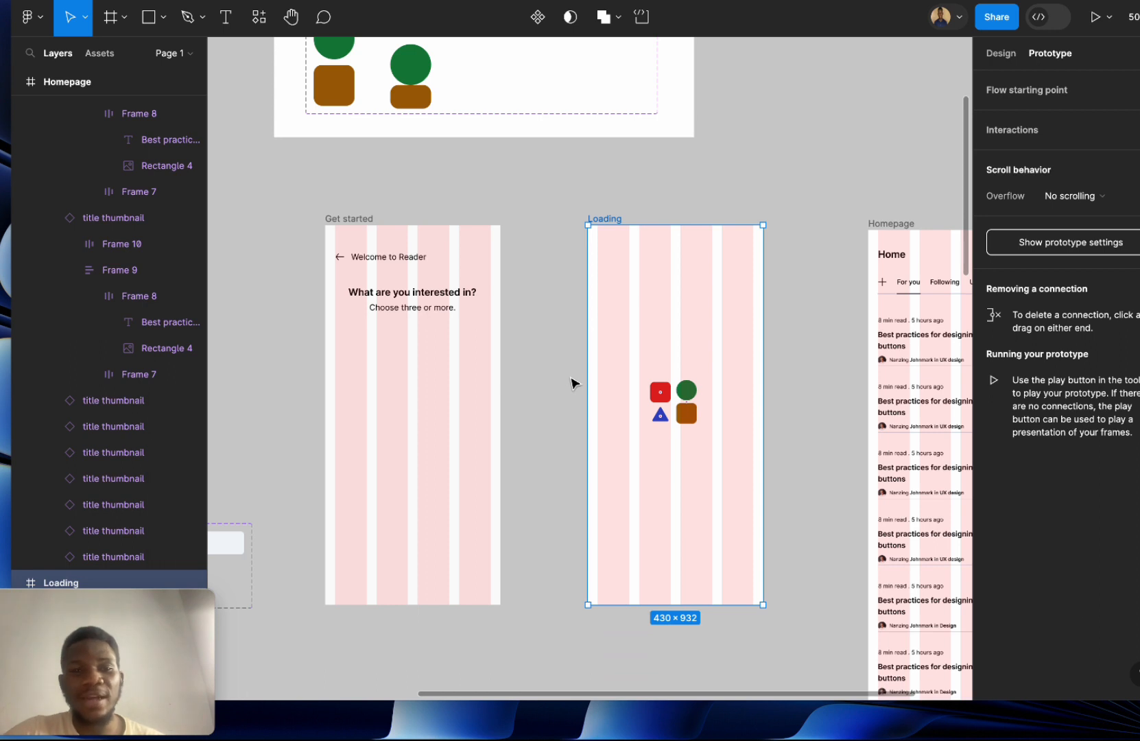
{"action": "scroll", "coordinate": [573, 382], "scroll_direction": "left", "scroll_amount": 3}
{"action": "scroll", "coordinate": [573, 382], "scroll_direction": "down", "scroll_amount": 2}
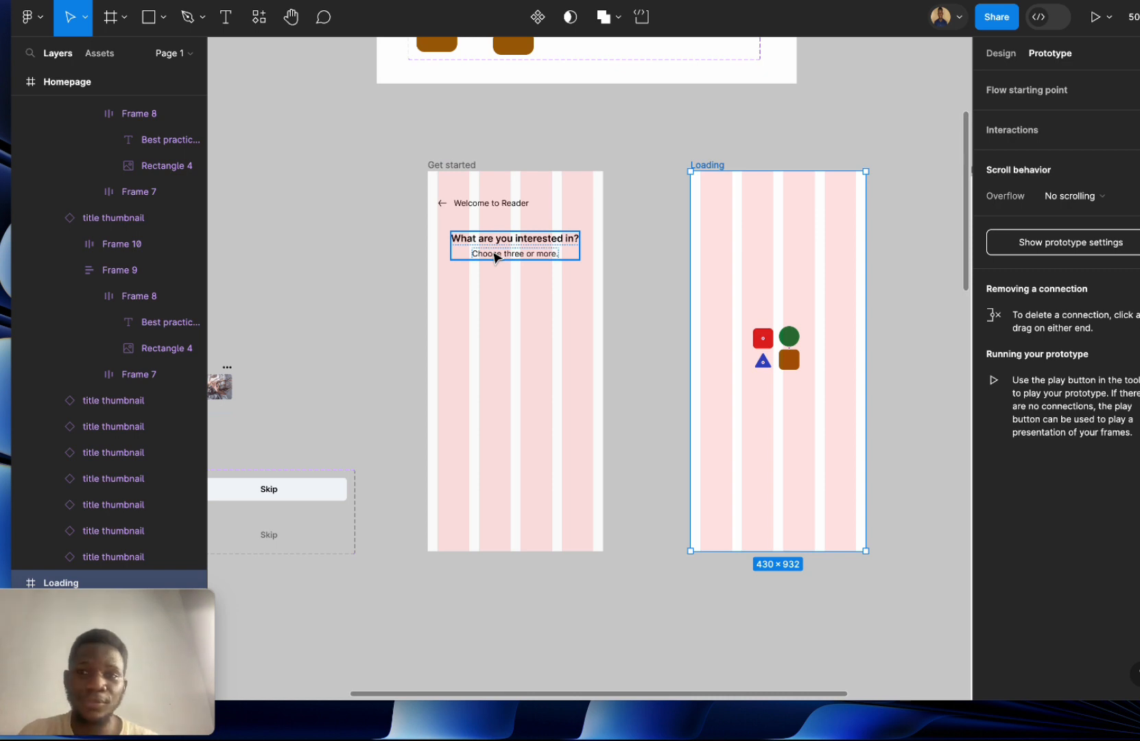
{"action": "left_click", "coordinate": [1002, 53]}
{"action": "scroll", "coordinate": [748, 331], "scroll_direction": "right", "scroll_amount": 2}
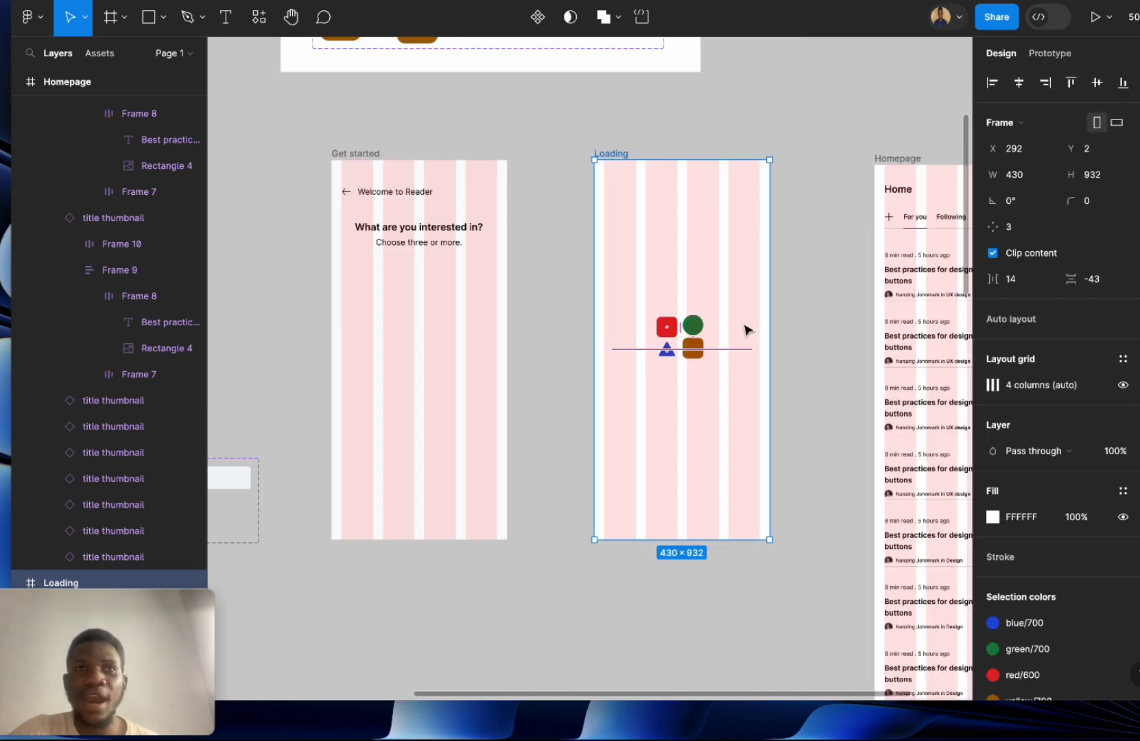
{"action": "scroll", "coordinate": [747, 330], "scroll_direction": "left", "scroll_amount": 3}
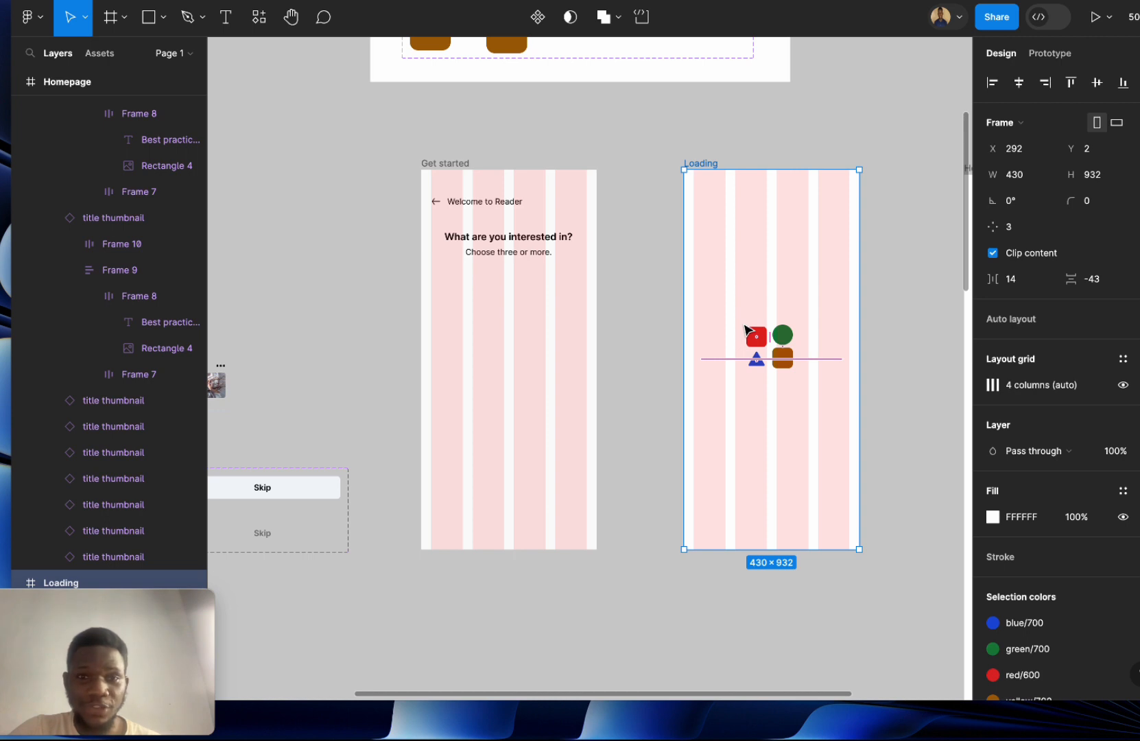
{"action": "scroll", "coordinate": [745, 330], "scroll_direction": "left", "scroll_amount": 2}
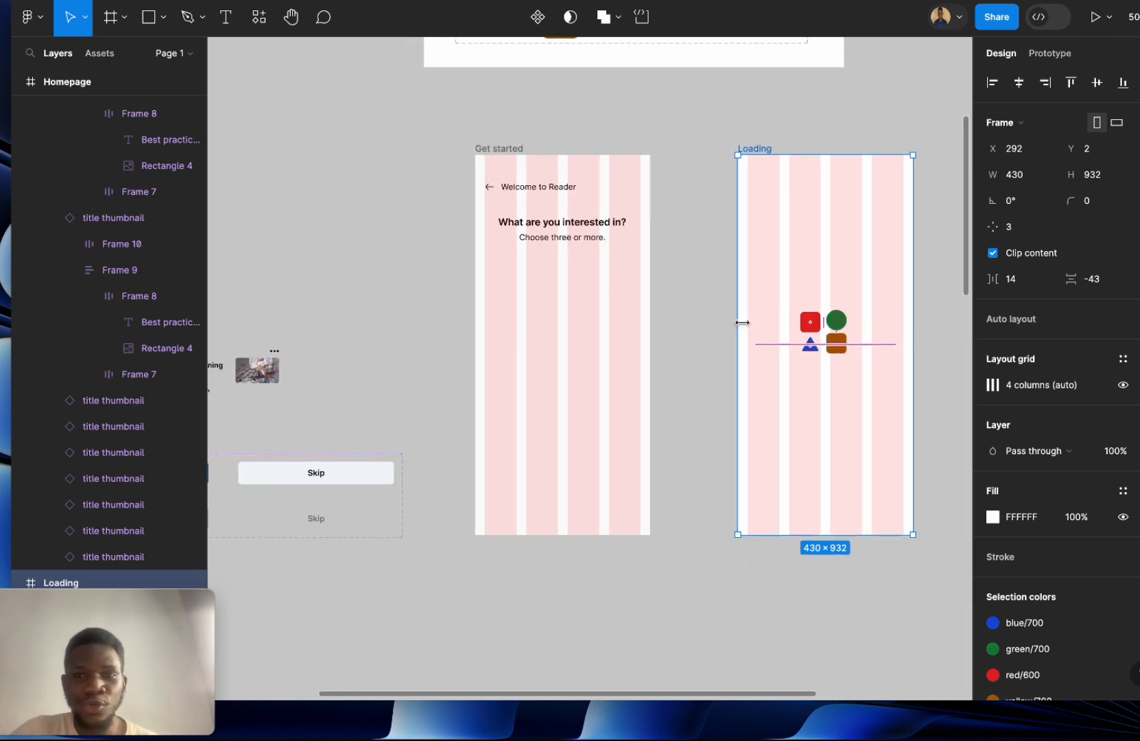
{"action": "scroll", "coordinate": [743, 323], "scroll_direction": "right", "scroll_amount": 3}
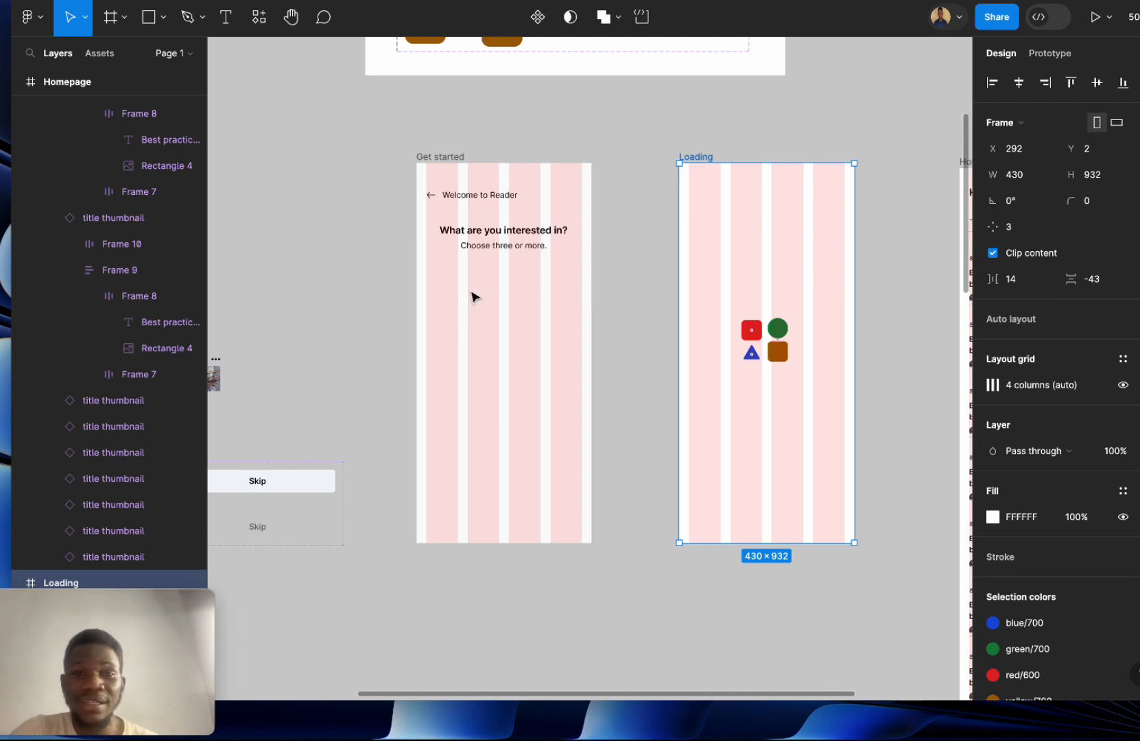
{"action": "scroll", "coordinate": [472, 297], "scroll_direction": "right", "scroll_amount": 10}
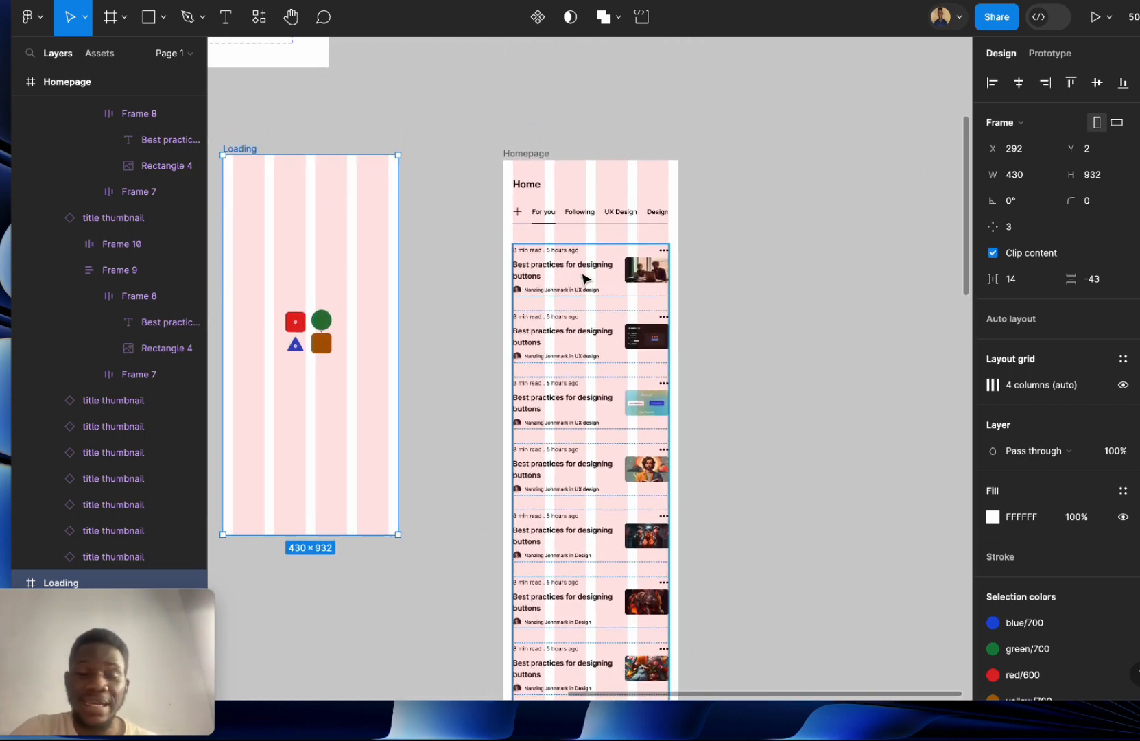
{"action": "scroll", "coordinate": [585, 278], "scroll_direction": "left", "scroll_amount": 7}
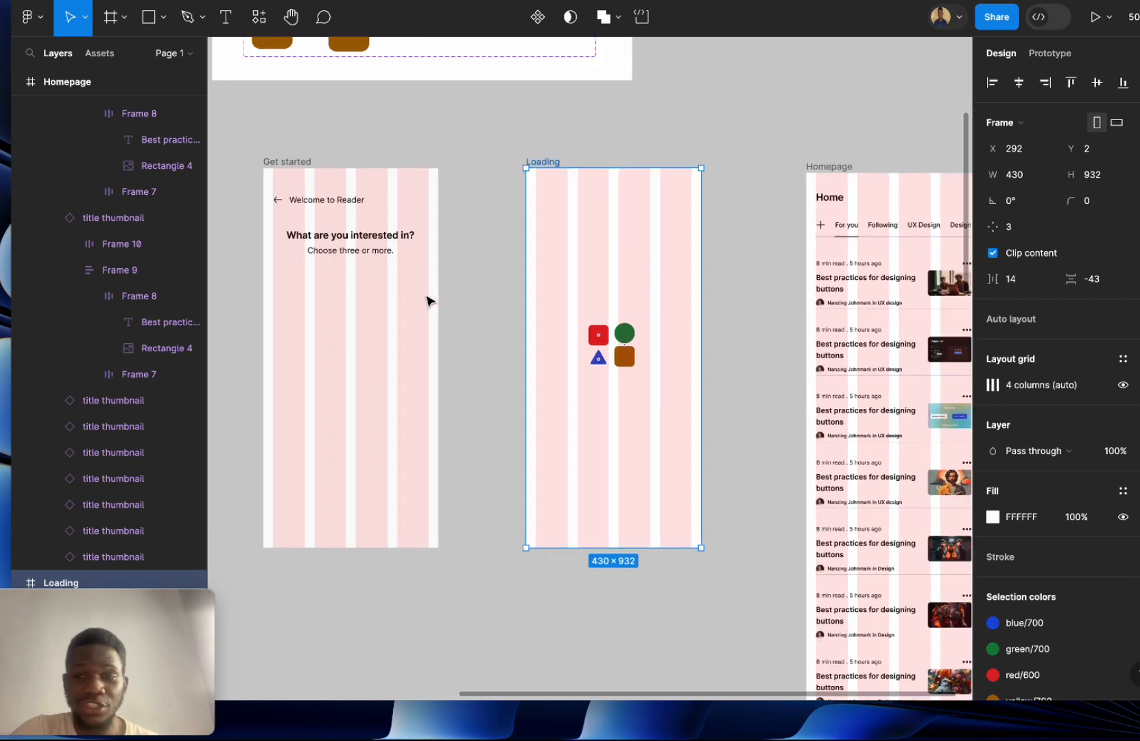
{"action": "scroll", "coordinate": [427, 300], "scroll_direction": "right", "scroll_amount": 10}
{"action": "scroll", "coordinate": [427, 301], "scroll_direction": "down", "scroll_amount": 1}
{"action": "scroll", "coordinate": [427, 301], "scroll_direction": "left", "scroll_amount": 11}
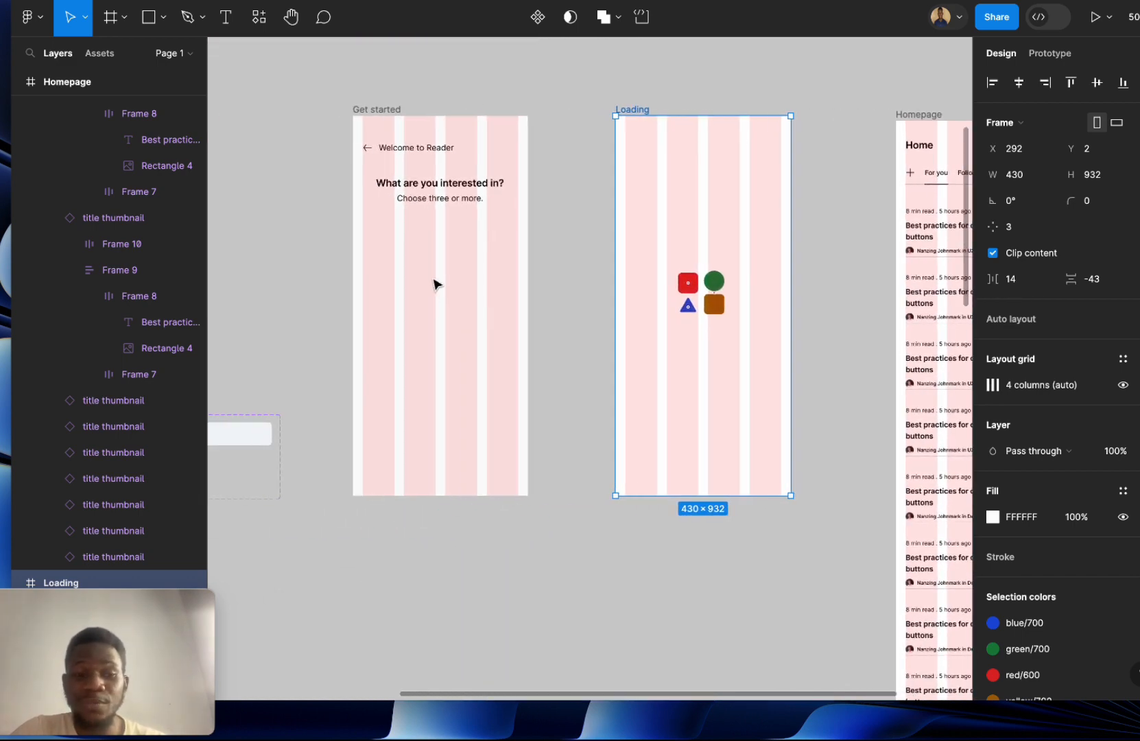
{"action": "scroll", "coordinate": [433, 284], "scroll_direction": "right", "scroll_amount": 7}
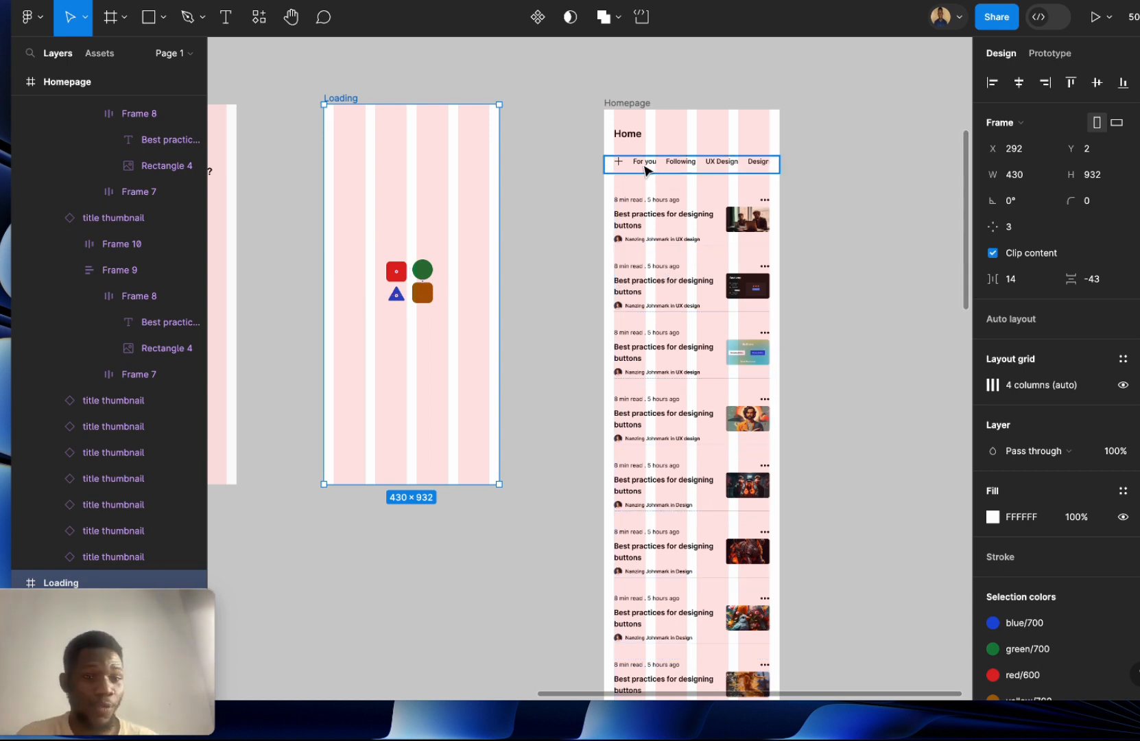
{"action": "scroll", "coordinate": [646, 170], "scroll_direction": "left", "scroll_amount": 10}
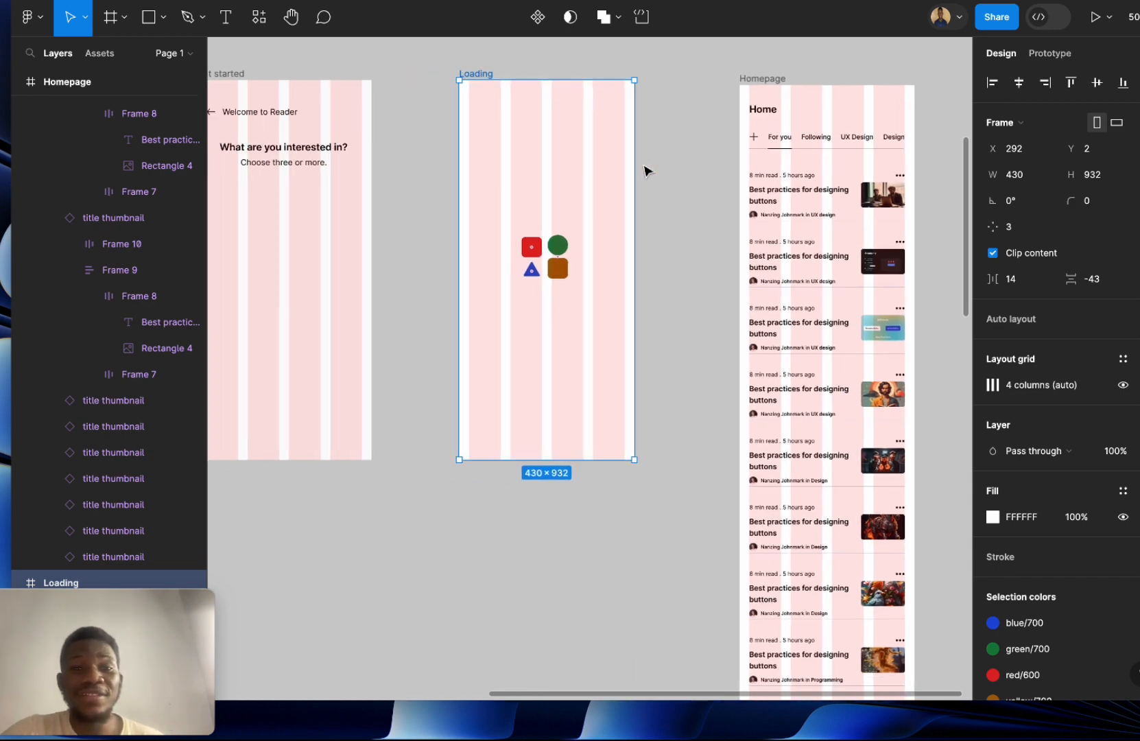
Look over the selectedCards, title thumbnail and Button components beside the Get started frame.
{"action": "scroll", "coordinate": [645, 170], "scroll_direction": "left", "scroll_amount": 5}
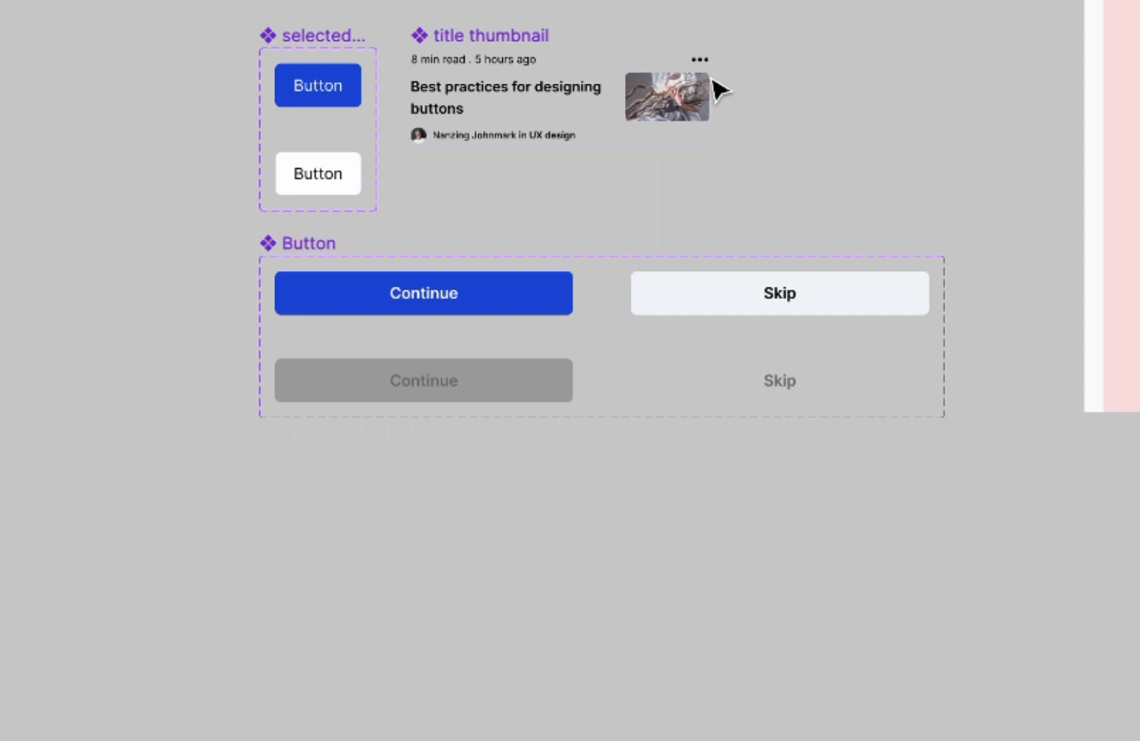
{"action": "left_click", "coordinate": [492, 49]}
{"action": "scroll", "coordinate": [495, 51], "scroll_direction": "right", "scroll_amount": 15}
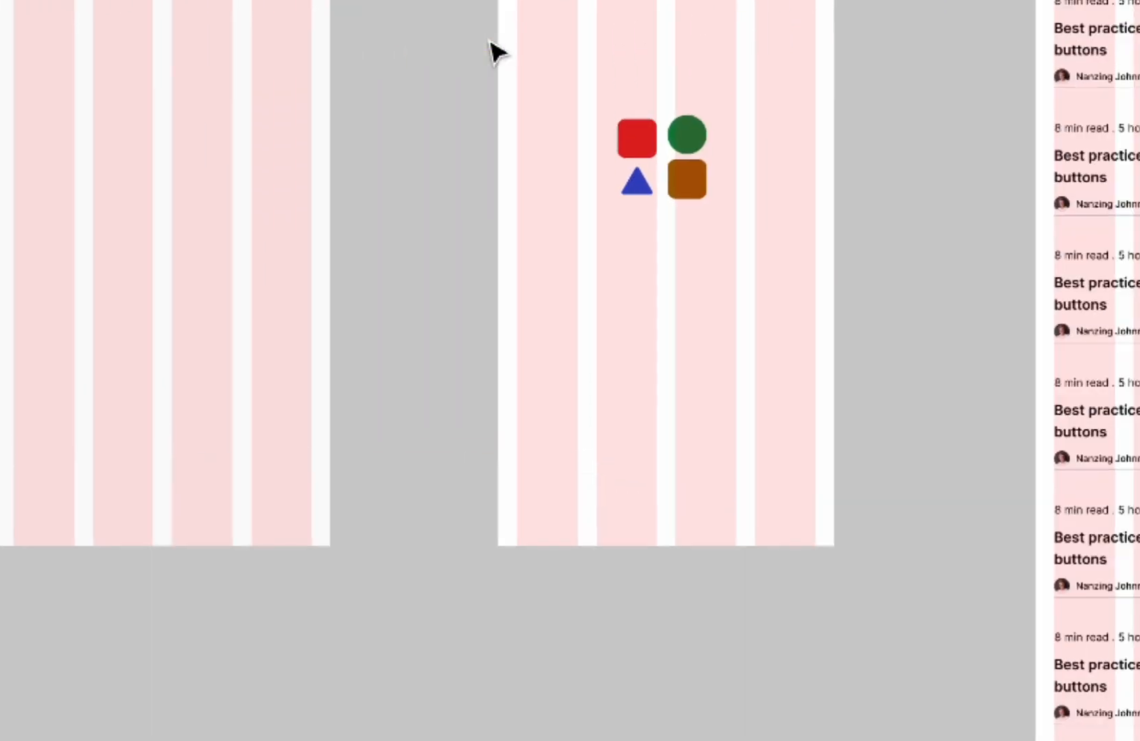
Examine the Homepage frame and select the second title thumbnail in its article list.
{"action": "scroll", "coordinate": [494, 51], "scroll_direction": "right", "scroll_amount": 5}
{"action": "scroll", "coordinate": [975, 188], "scroll_direction": "down", "scroll_amount": 2}
{"action": "left_click", "coordinate": [1028, 6]}
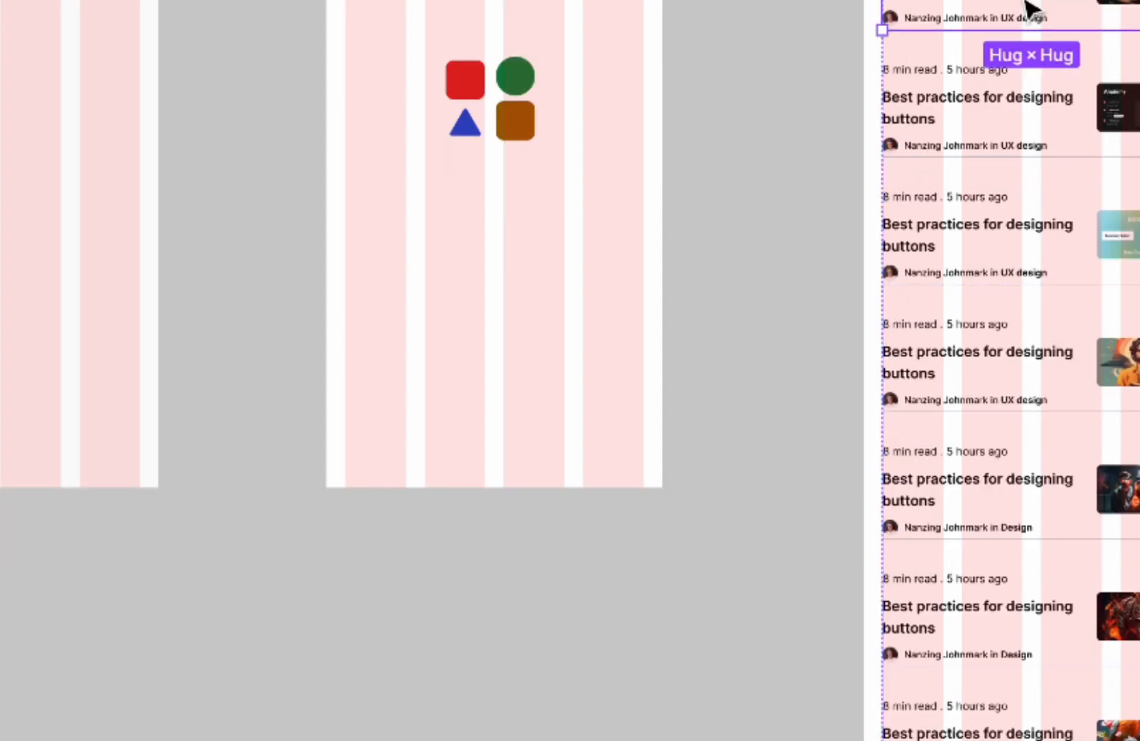
{"action": "left_click", "coordinate": [1078, 95]}
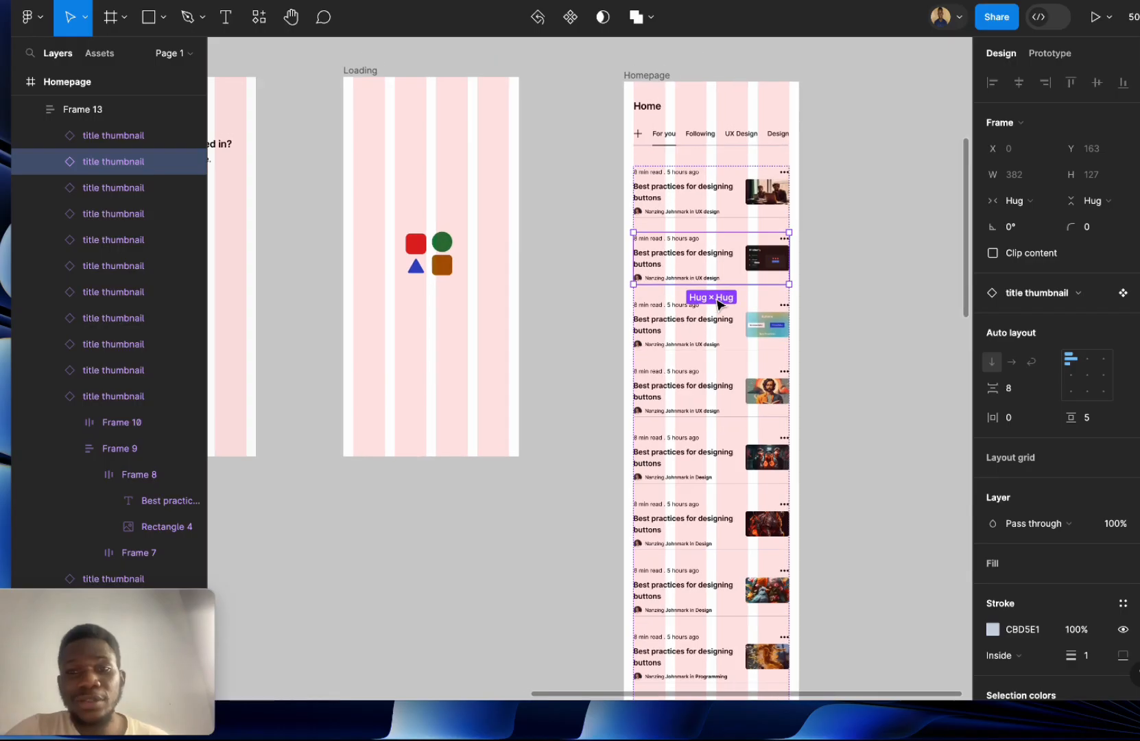
{"action": "scroll", "coordinate": [717, 304], "scroll_direction": "right", "scroll_amount": 2}
{"action": "scroll", "coordinate": [717, 304], "scroll_direction": "down", "scroll_amount": 1}
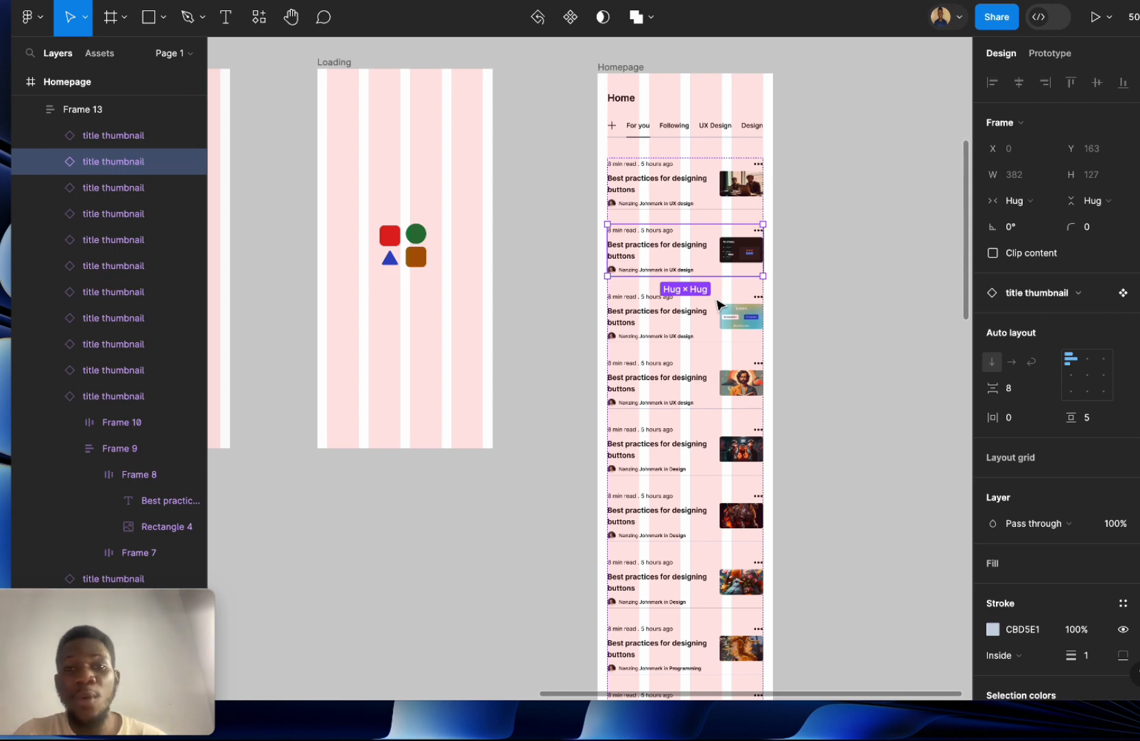
{"action": "scroll", "coordinate": [718, 304], "scroll_direction": "up", "scroll_amount": 5}
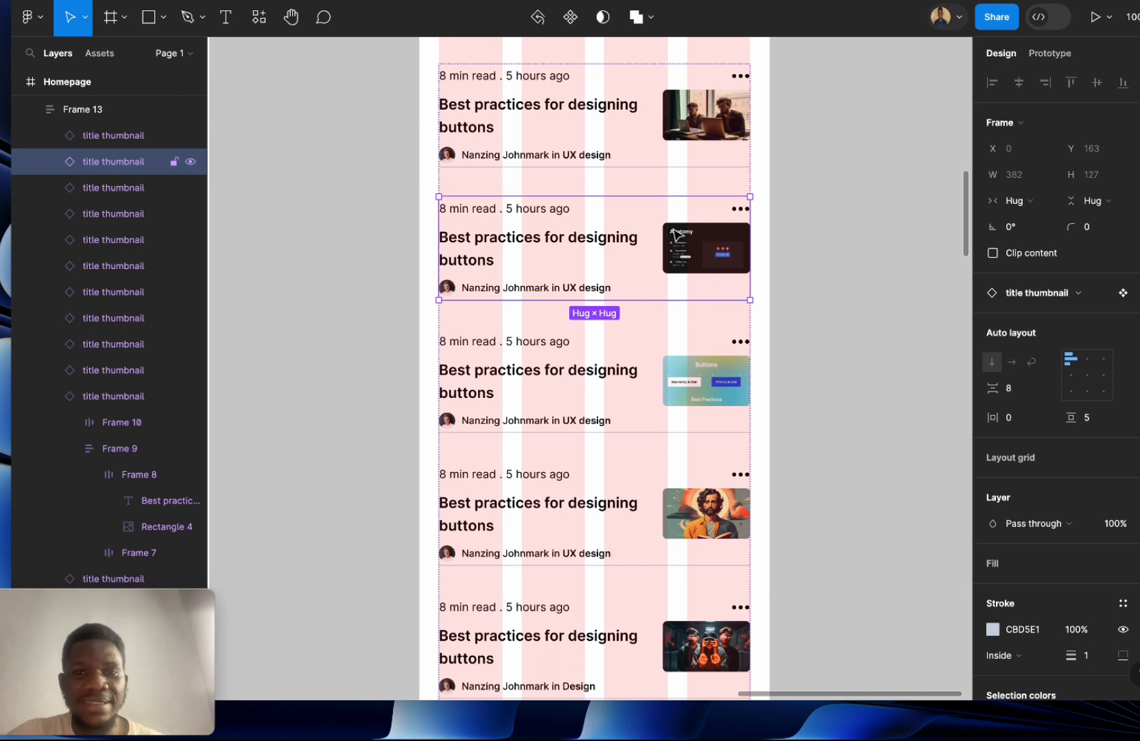
Inspect the nested frames and auto layout spacing inside the Homepage's second title thumbnail and its gap to the next one.
{"action": "double_click", "coordinate": [558, 223]}
{"action": "left_click", "coordinate": [577, 238]}
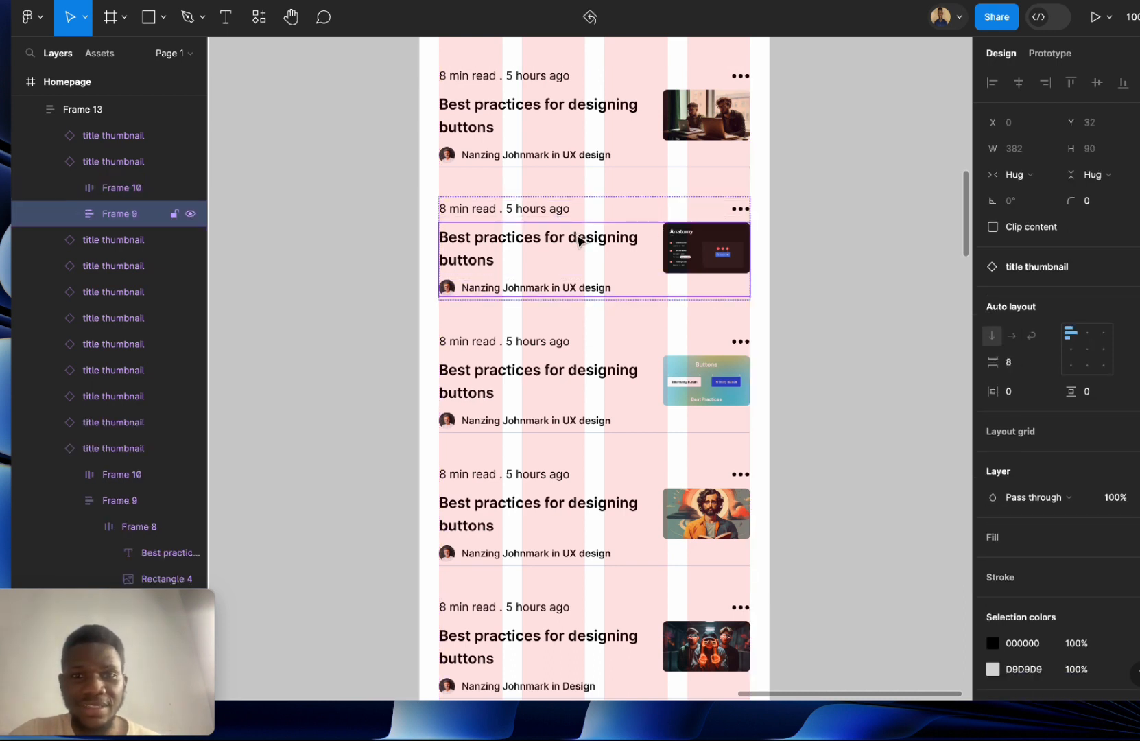
{"action": "left_click", "coordinate": [645, 203]}
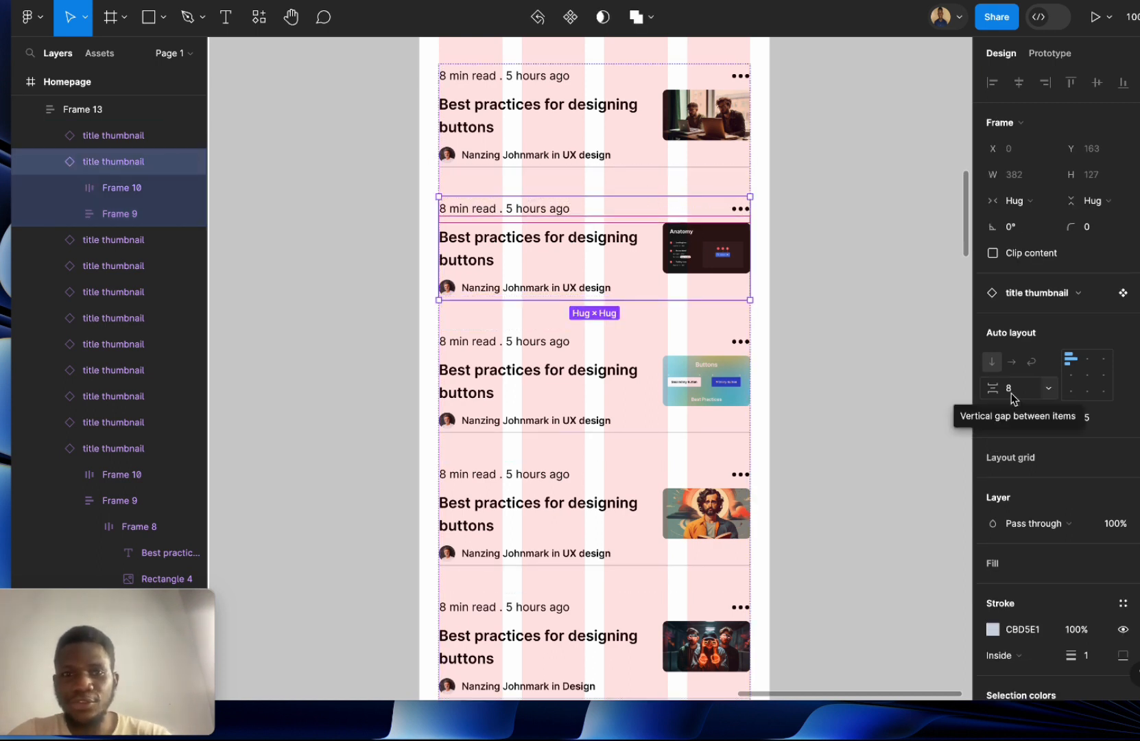
{"action": "left_click", "coordinate": [542, 215]}
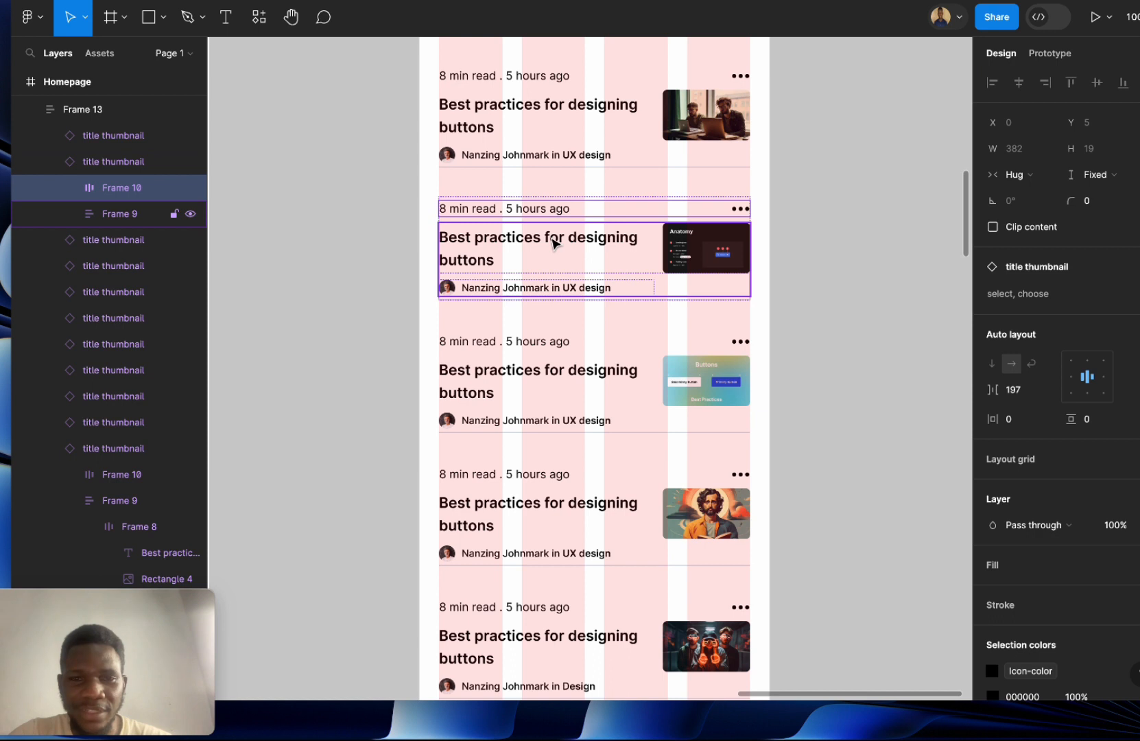
{"action": "left_click", "coordinate": [553, 241]}
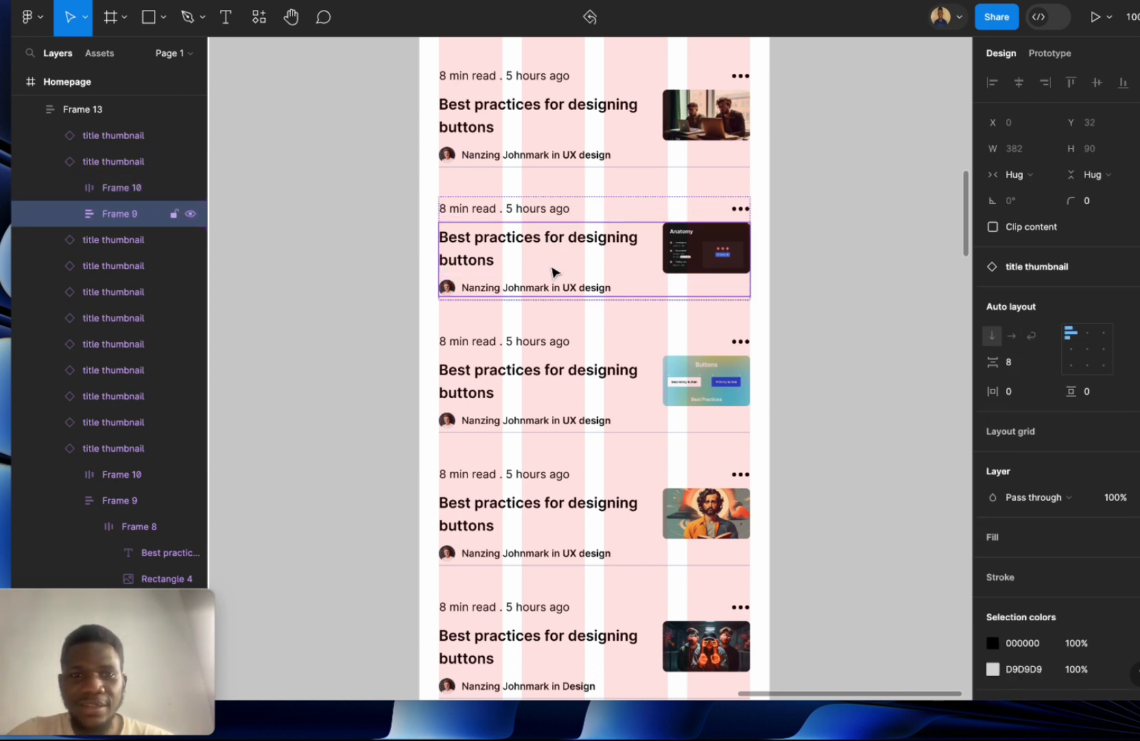
{"action": "left_click", "coordinate": [493, 266]}
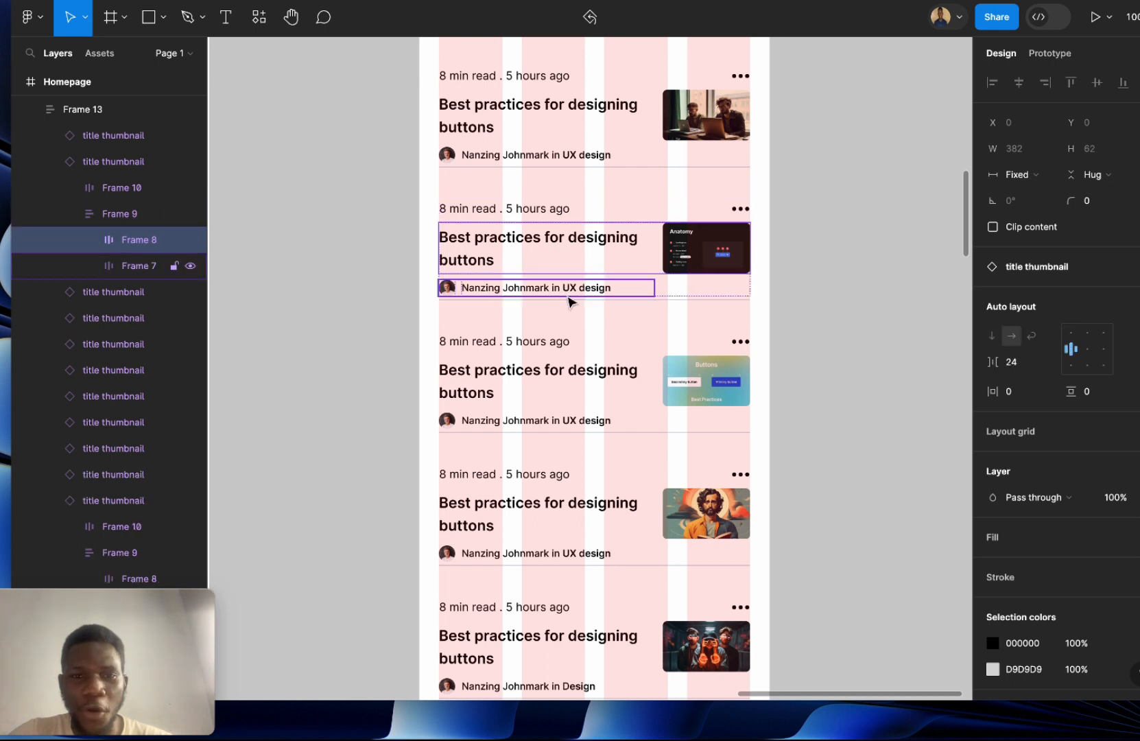
{"action": "left_click", "coordinate": [604, 311]}
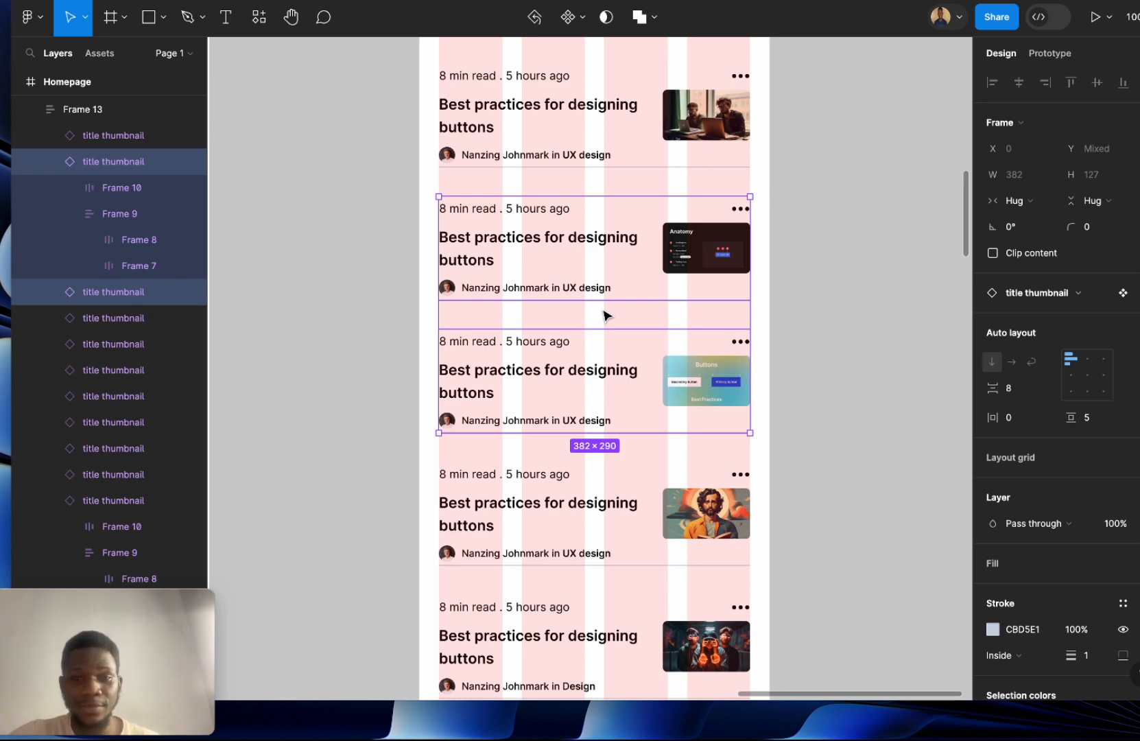
Clear the thumbnail selection and look over the Get started, Loading and Homepage frames together with their components.
{"action": "scroll", "coordinate": [604, 316], "scroll_direction": "left", "scroll_amount": 5}
{"action": "scroll", "coordinate": [604, 316], "scroll_direction": "down", "scroll_amount": 3}
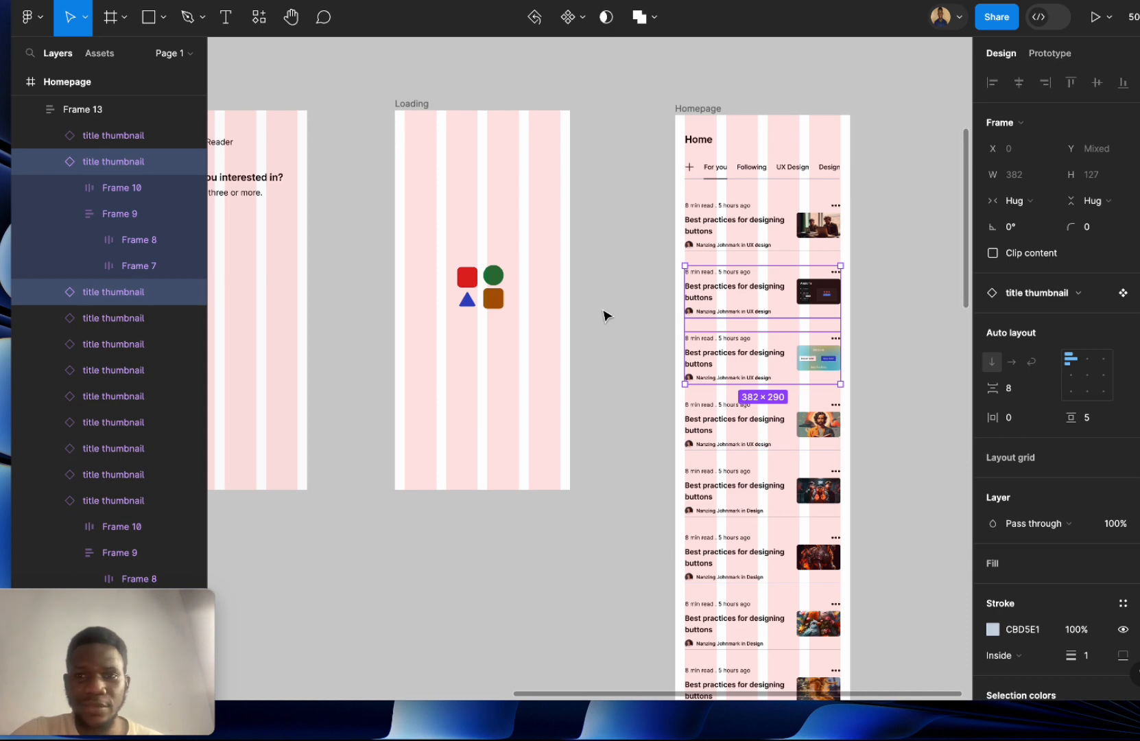
{"action": "scroll", "coordinate": [604, 316], "scroll_direction": "down", "scroll_amount": 3}
{"action": "scroll", "coordinate": [604, 316], "scroll_direction": "down", "scroll_amount": 3}
{"action": "scroll", "coordinate": [604, 315], "scroll_direction": "left", "scroll_amount": 2}
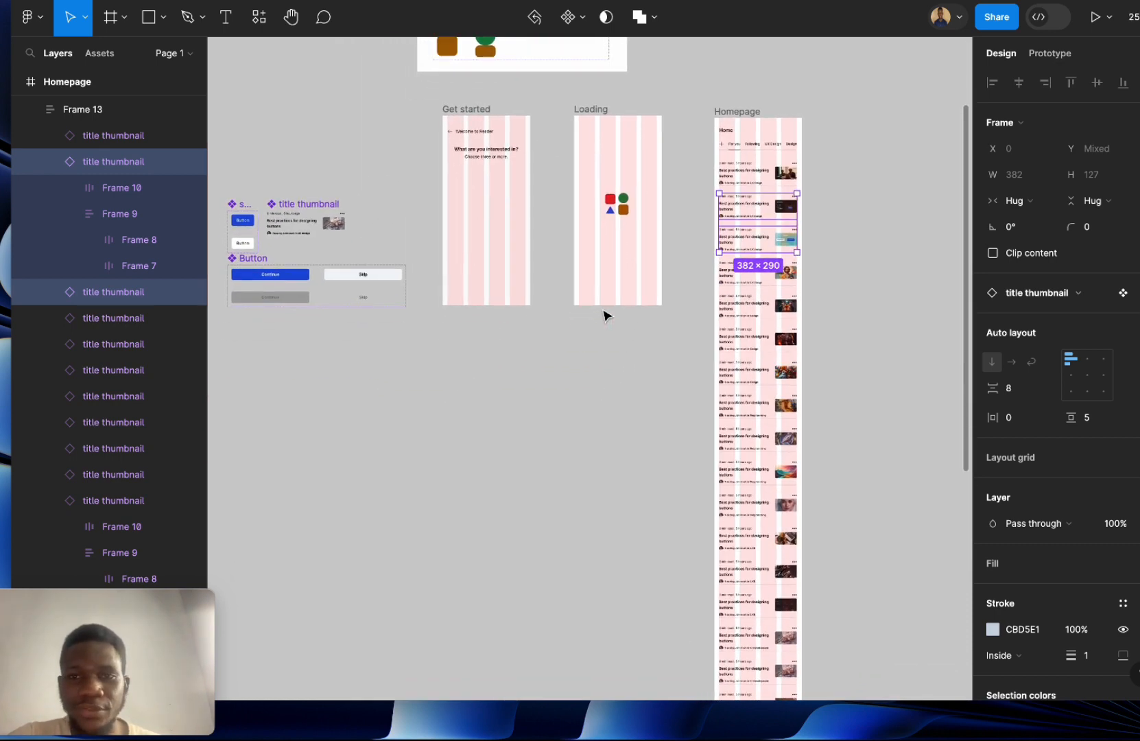
{"action": "scroll", "coordinate": [604, 316], "scroll_direction": "right", "scroll_amount": 2}
{"action": "scroll", "coordinate": [604, 316], "scroll_direction": "up", "scroll_amount": 1}
{"action": "left_click", "coordinate": [637, 357]}
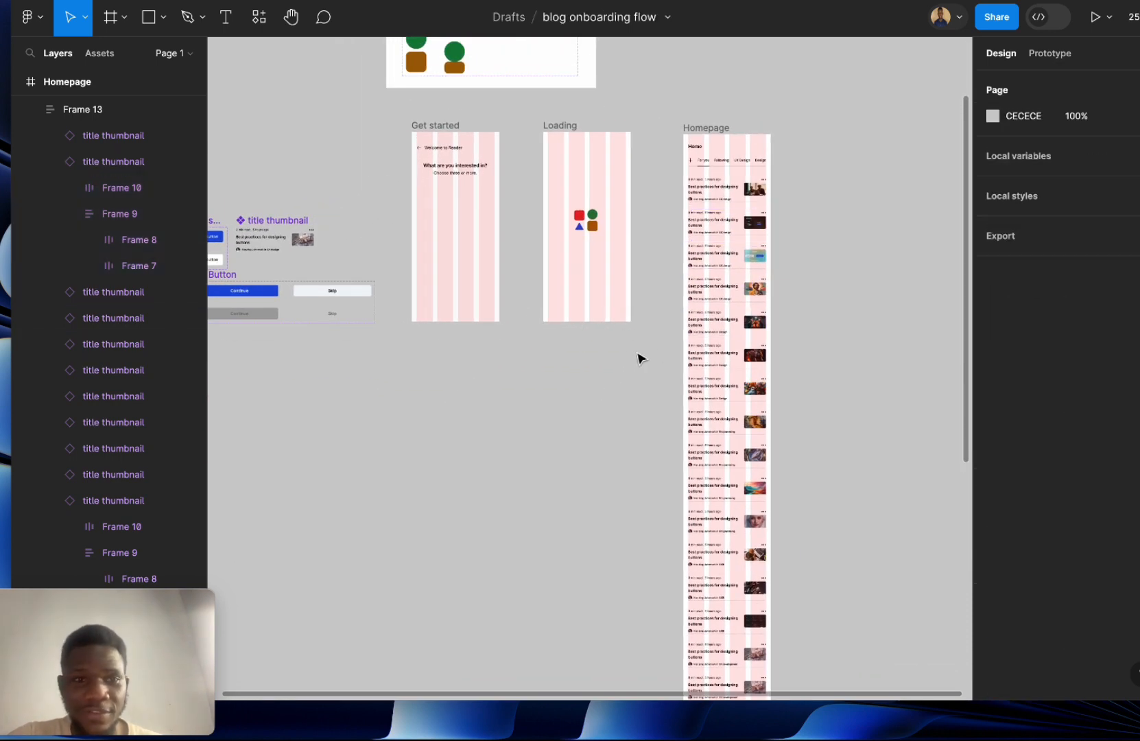
Inspect the Button component set and each of its enabled and disabled Continue and Skip variants.
{"action": "scroll", "coordinate": [637, 358], "scroll_direction": "left", "scroll_amount": 3}
{"action": "scroll", "coordinate": [636, 358], "scroll_direction": "up", "scroll_amount": 3}
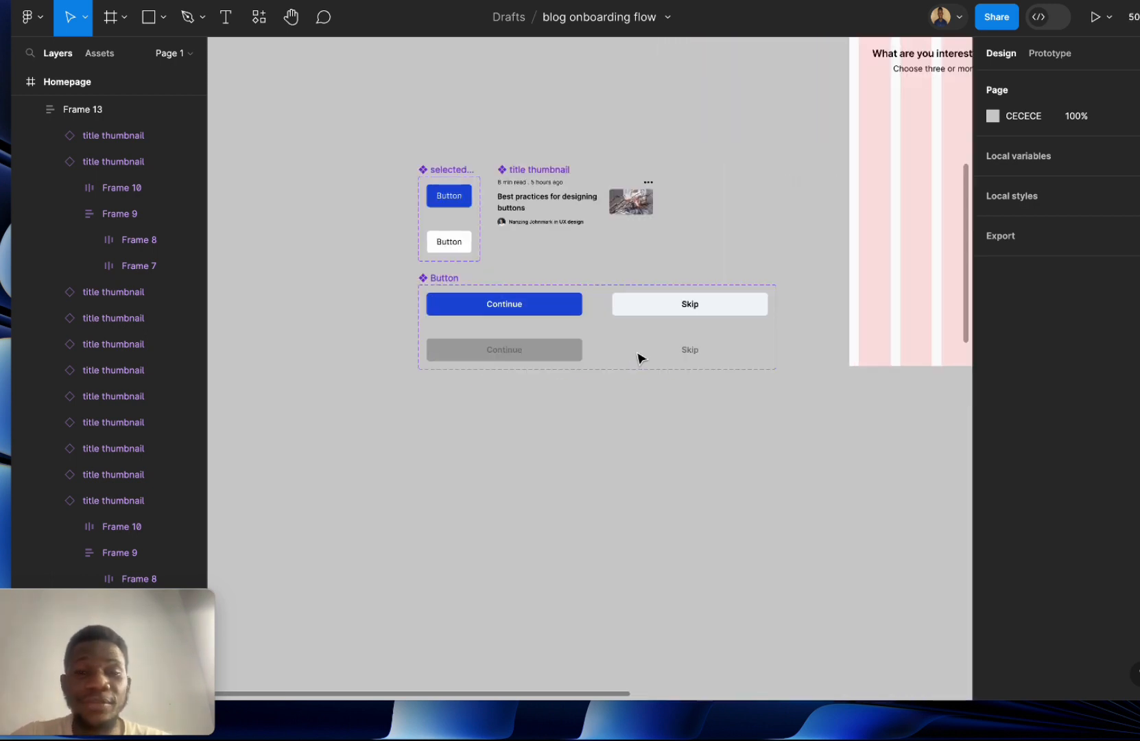
{"action": "scroll", "coordinate": [637, 357], "scroll_direction": "up", "scroll_amount": 4}
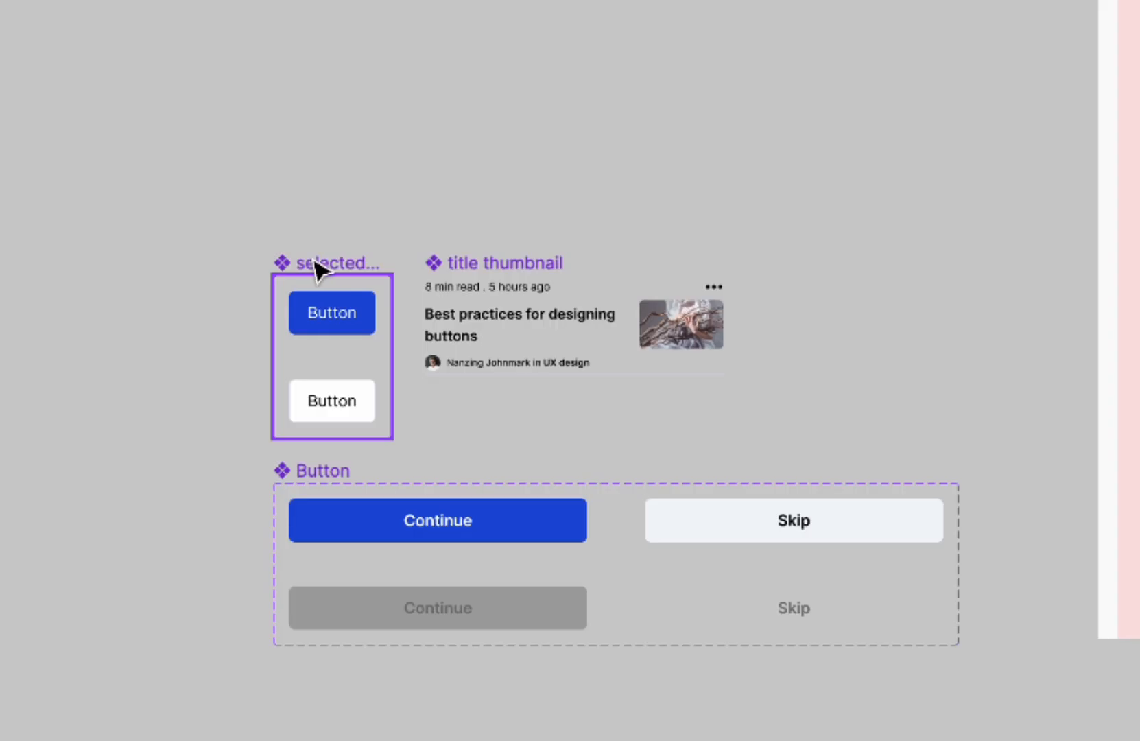
{"action": "scroll", "coordinate": [314, 259], "scroll_direction": "right", "scroll_amount": 1}
{"action": "scroll", "coordinate": [313, 259], "scroll_direction": "down", "scroll_amount": 1}
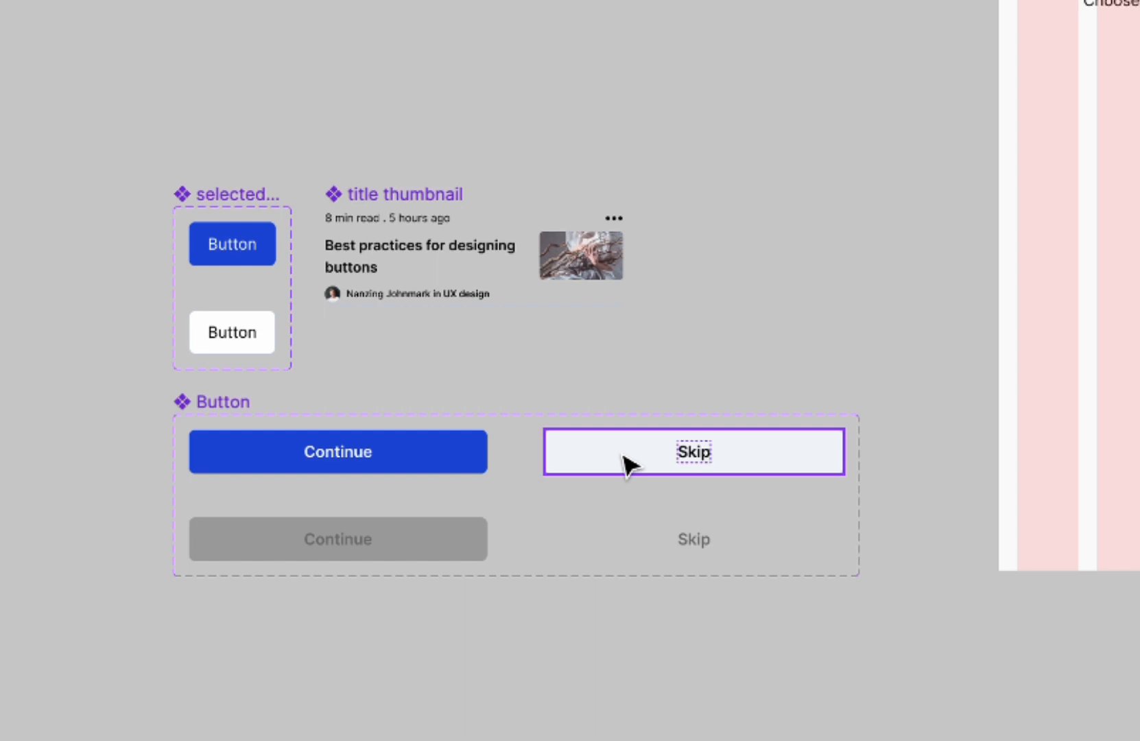
{"action": "left_click", "coordinate": [222, 402]}
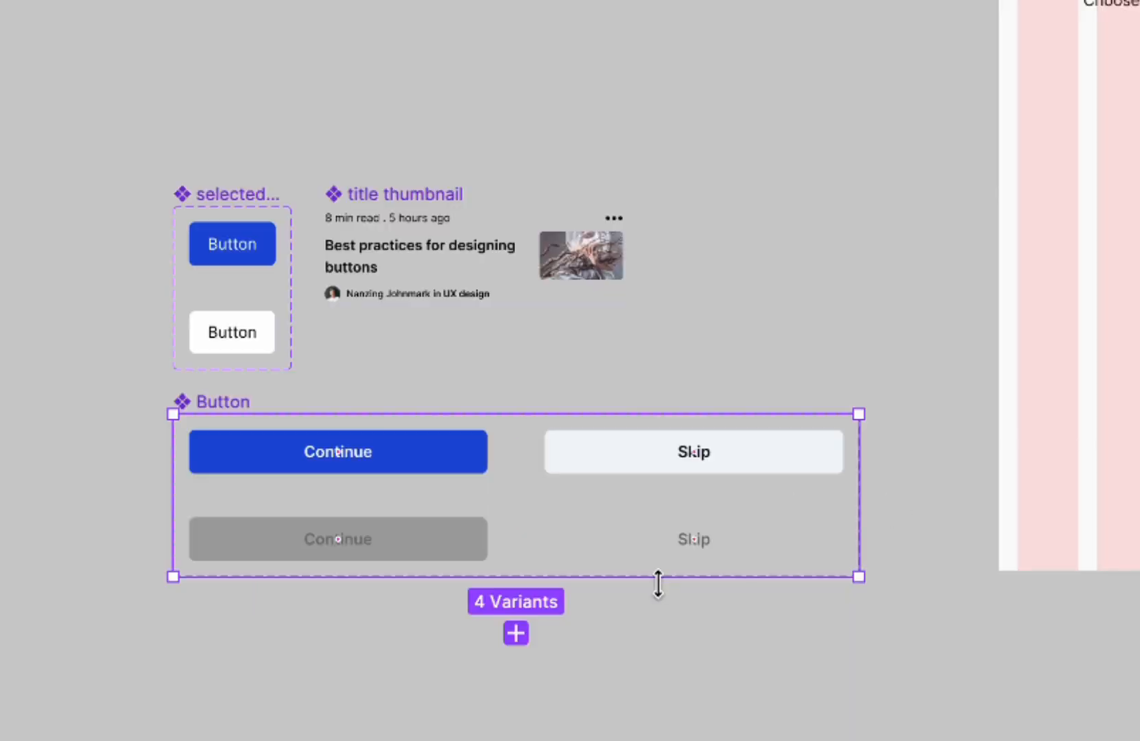
{"action": "left_click", "coordinate": [423, 462]}
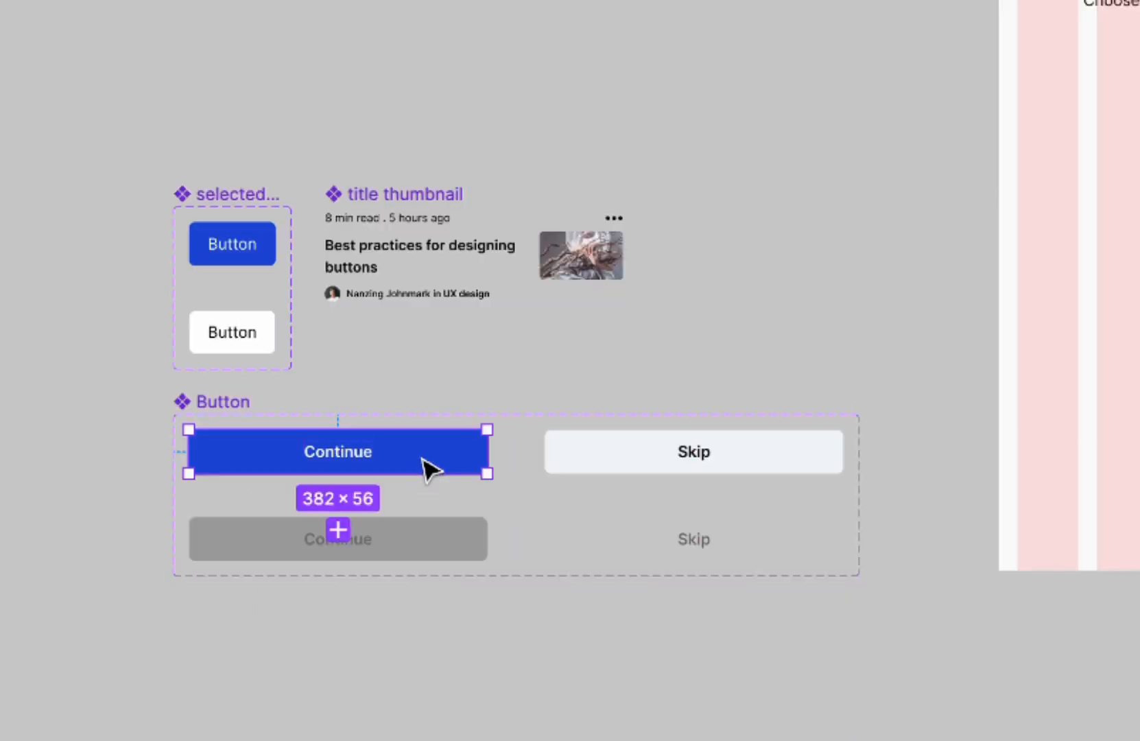
{"action": "left_click", "coordinate": [416, 557]}
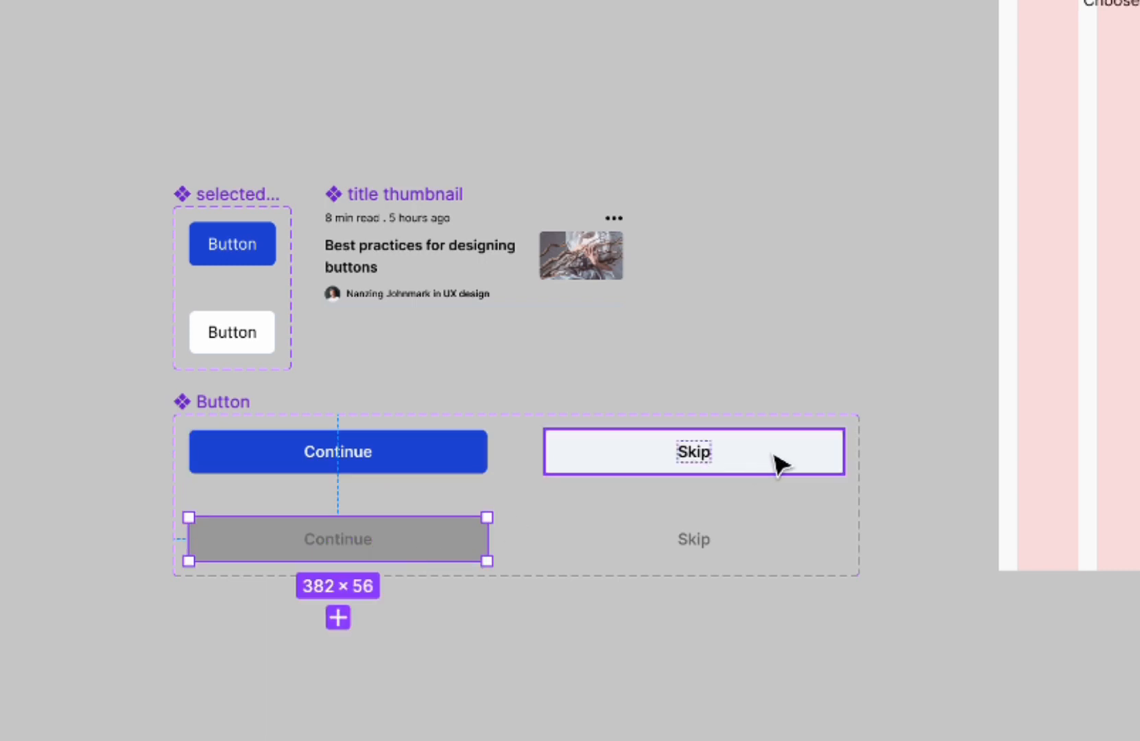
{"action": "left_click", "coordinate": [778, 466]}
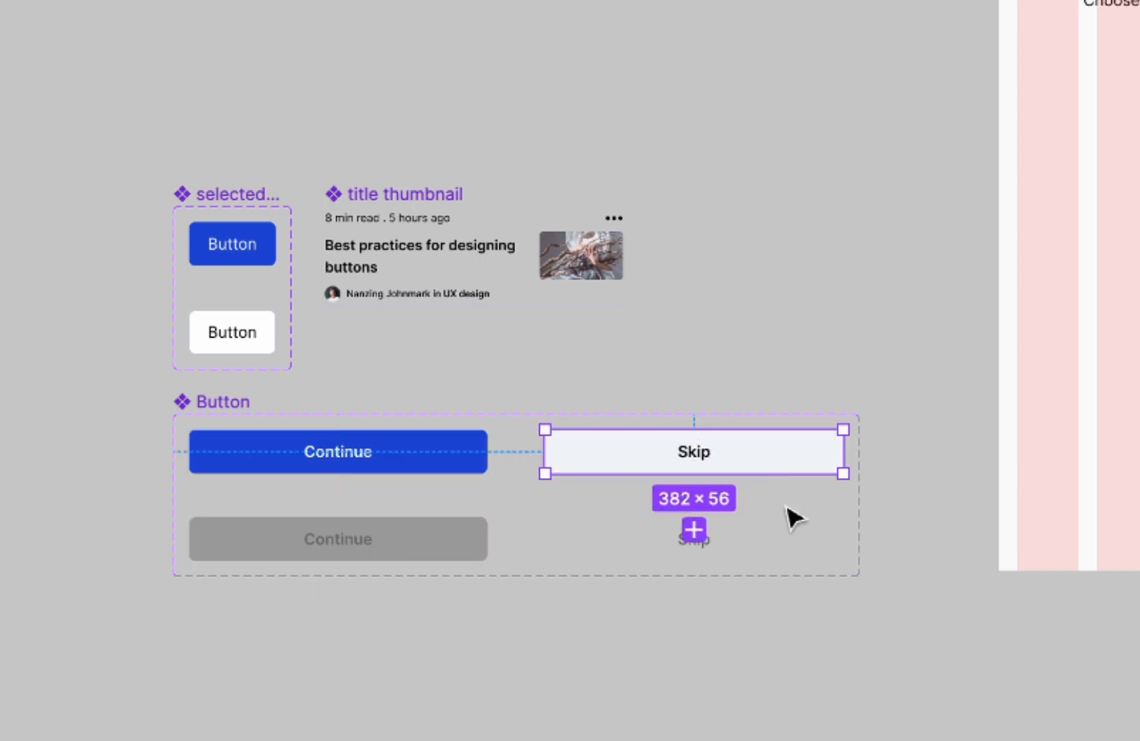
{"action": "left_click", "coordinate": [793, 537]}
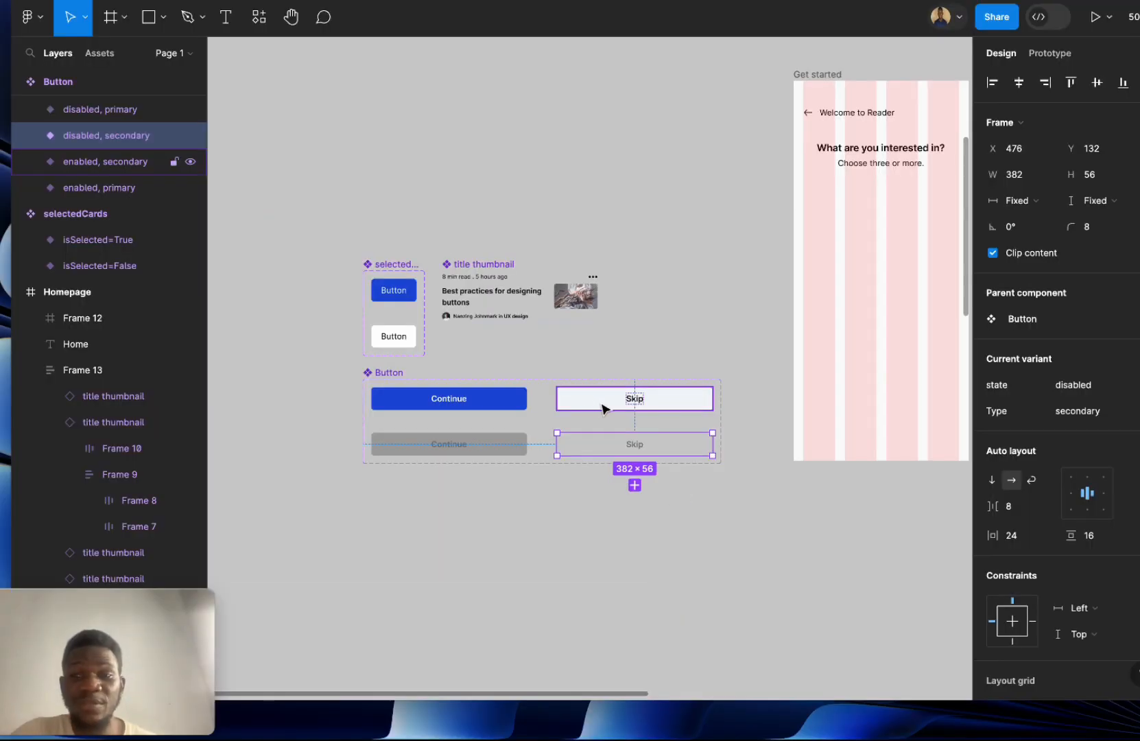
{"action": "left_click", "coordinate": [485, 404]}
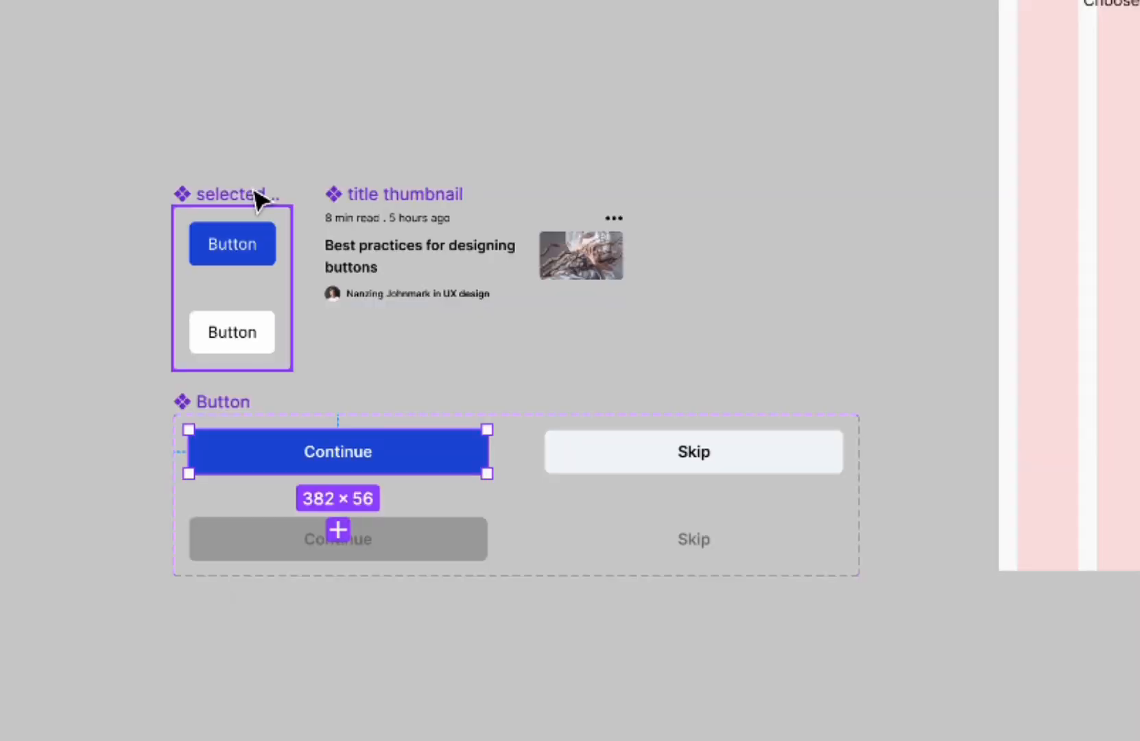
Inspect the selectedCards component set and its isSelected True and False variants, and clear the selection.
{"action": "left_click", "coordinate": [257, 201]}
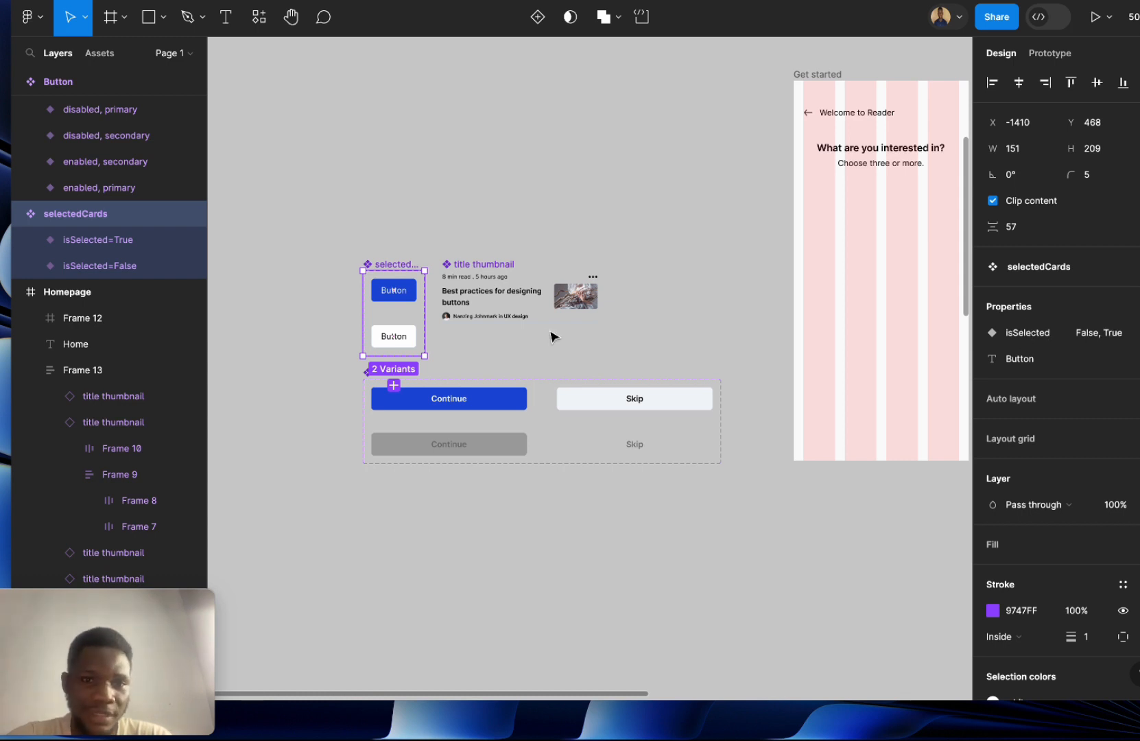
{"action": "left_click", "coordinate": [410, 291]}
{"action": "scroll", "coordinate": [410, 292], "scroll_direction": "up", "scroll_amount": 5, "text": "ctrl"}
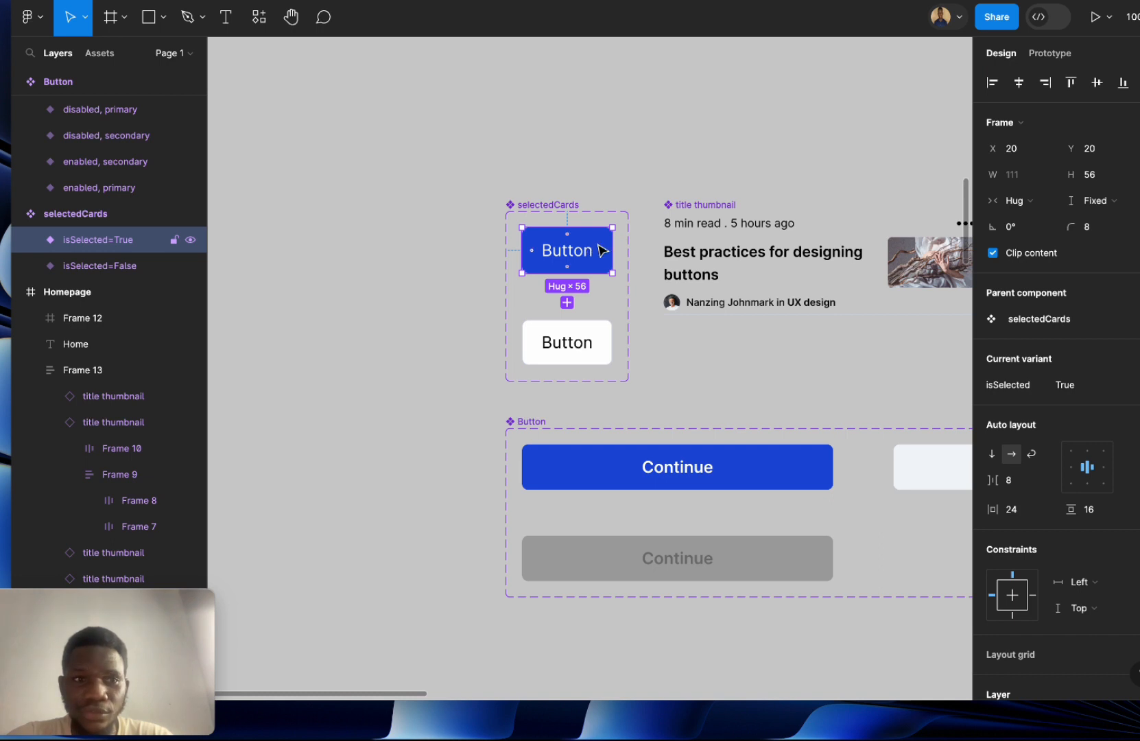
{"action": "left_click", "coordinate": [603, 357]}
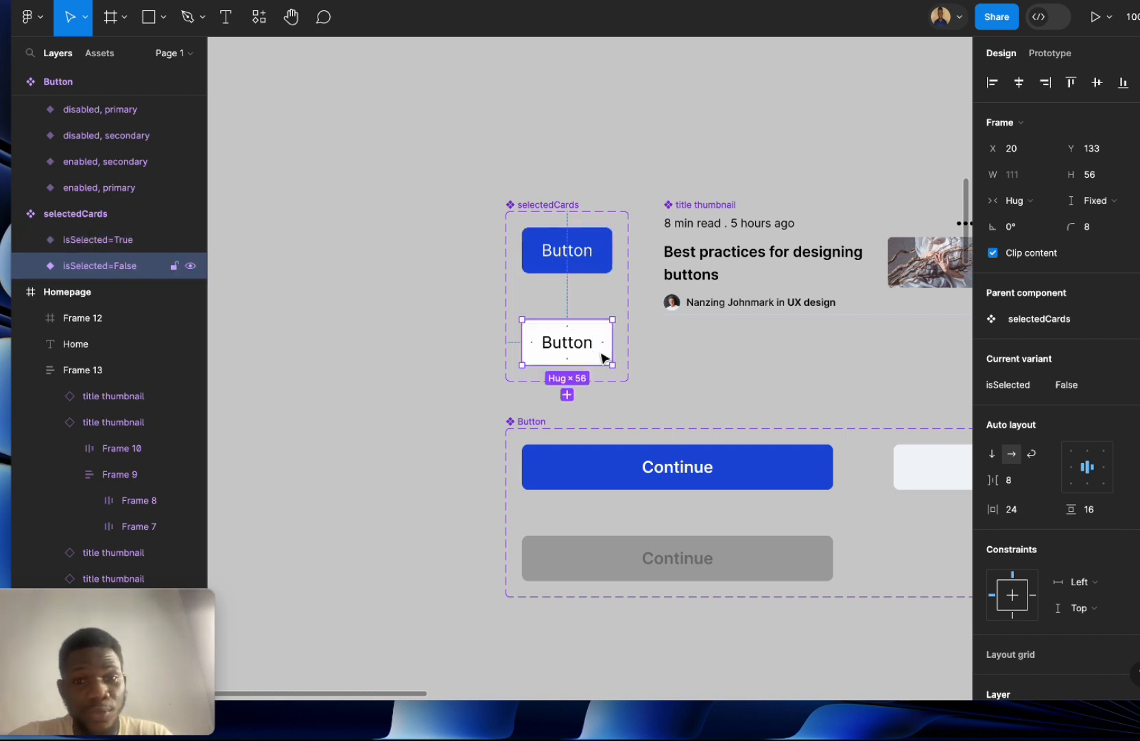
{"action": "left_click", "coordinate": [659, 368]}
{"action": "scroll", "coordinate": [678, 365], "scroll_direction": "right", "scroll_amount": 3}
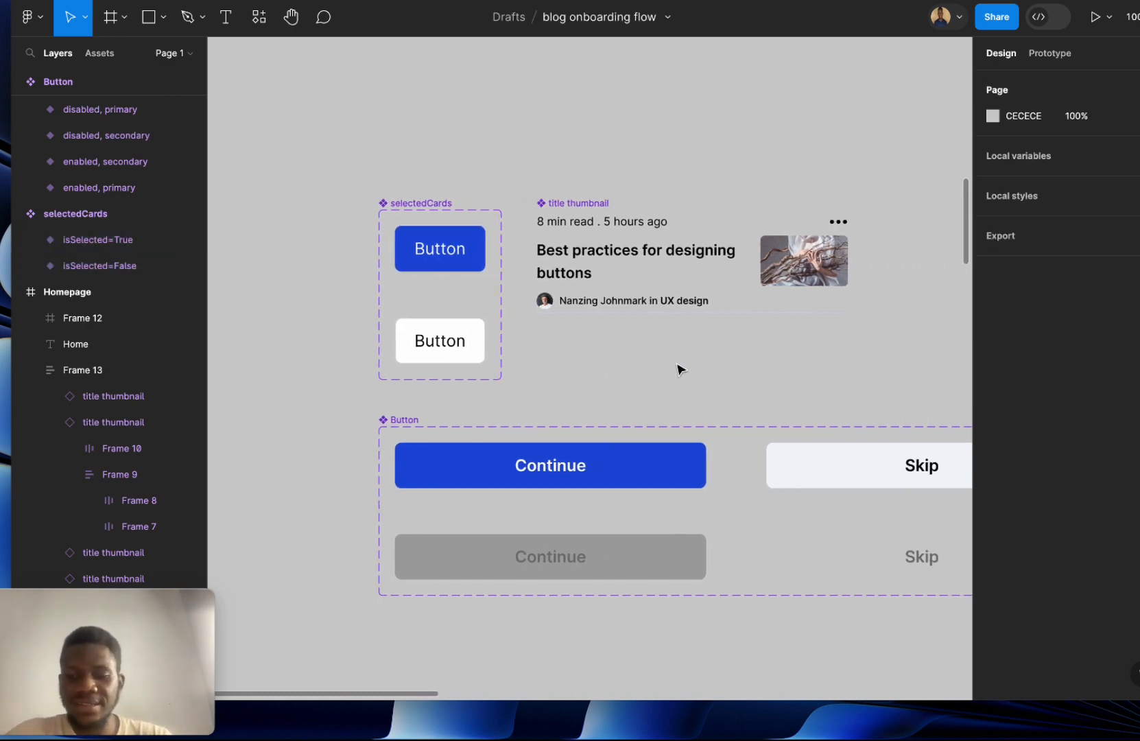
Place an instance of the isSelected=False card in the Get started frame below "Choose three or more.", at X 24, Y 259.
{"action": "scroll", "coordinate": [678, 365], "scroll_direction": "down", "scroll_amount": 5, "text": "ctrl"}
{"action": "scroll", "coordinate": [677, 369], "scroll_direction": "right", "scroll_amount": 4}
{"action": "scroll", "coordinate": [678, 369], "scroll_direction": "down", "scroll_amount": 1}
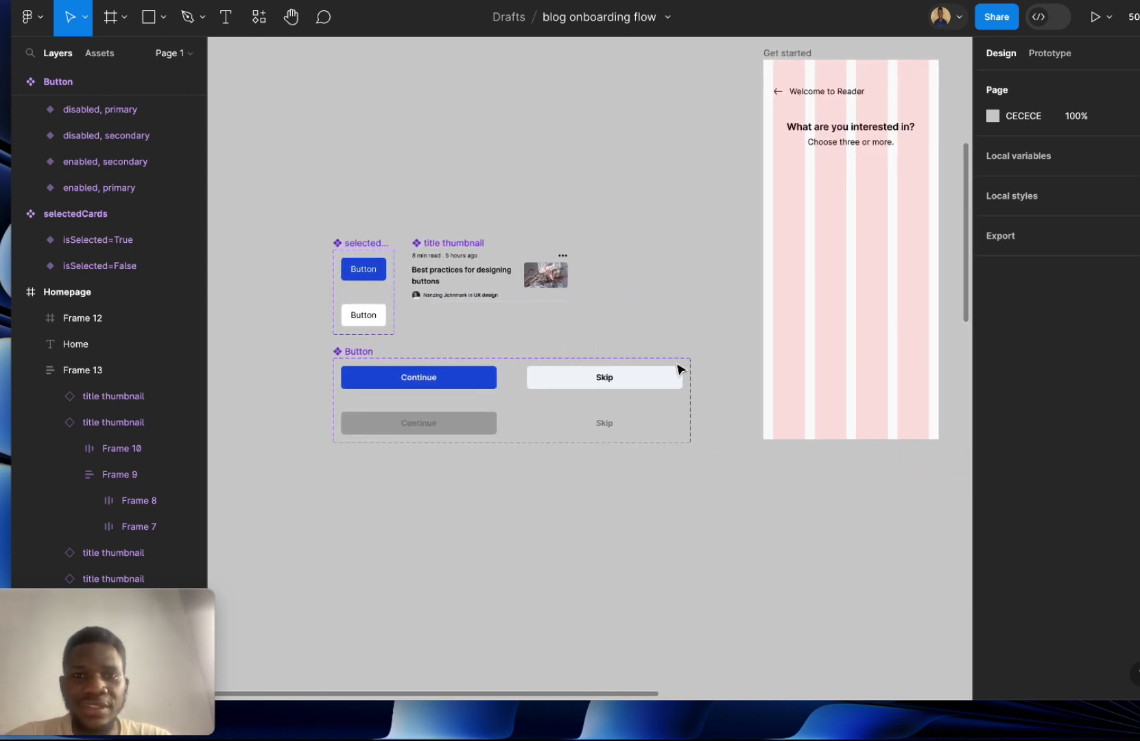
{"action": "left_click", "coordinate": [366, 315]}
{"action": "left_click", "coordinate": [366, 315]}
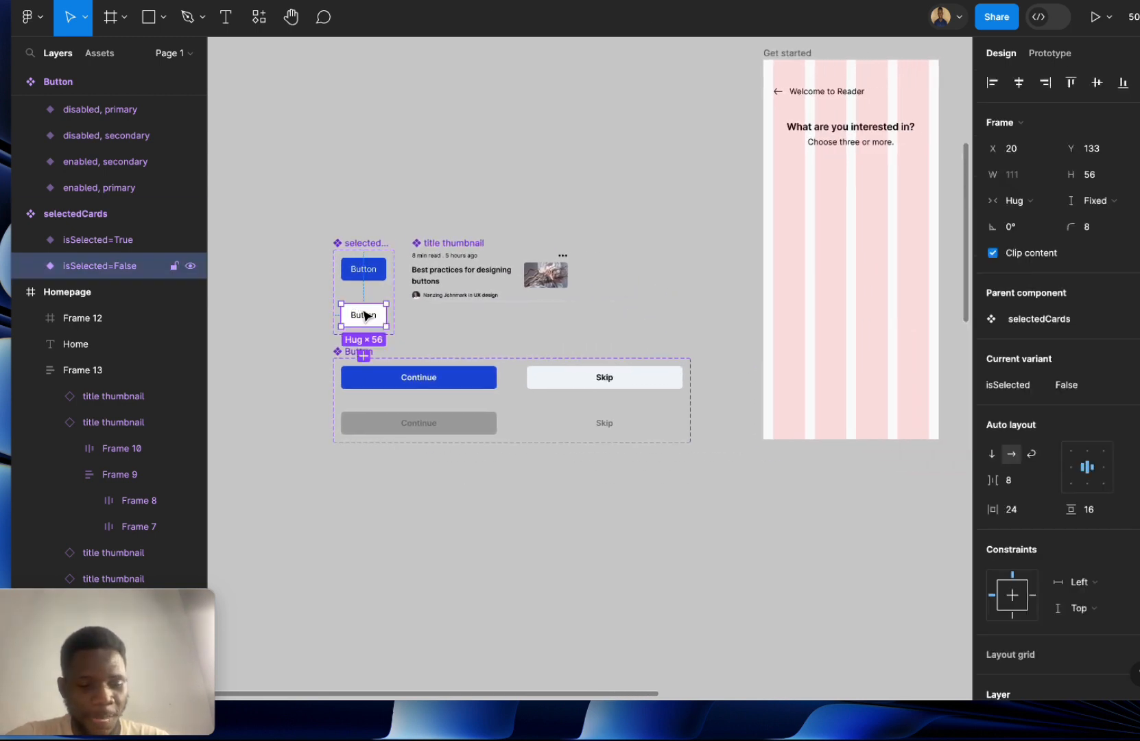
{"action": "left_click_drag", "start_coordinate": [370, 316], "coordinate": [795, 177]}
{"action": "scroll", "coordinate": [795, 178], "scroll_direction": "right", "scroll_amount": 2}
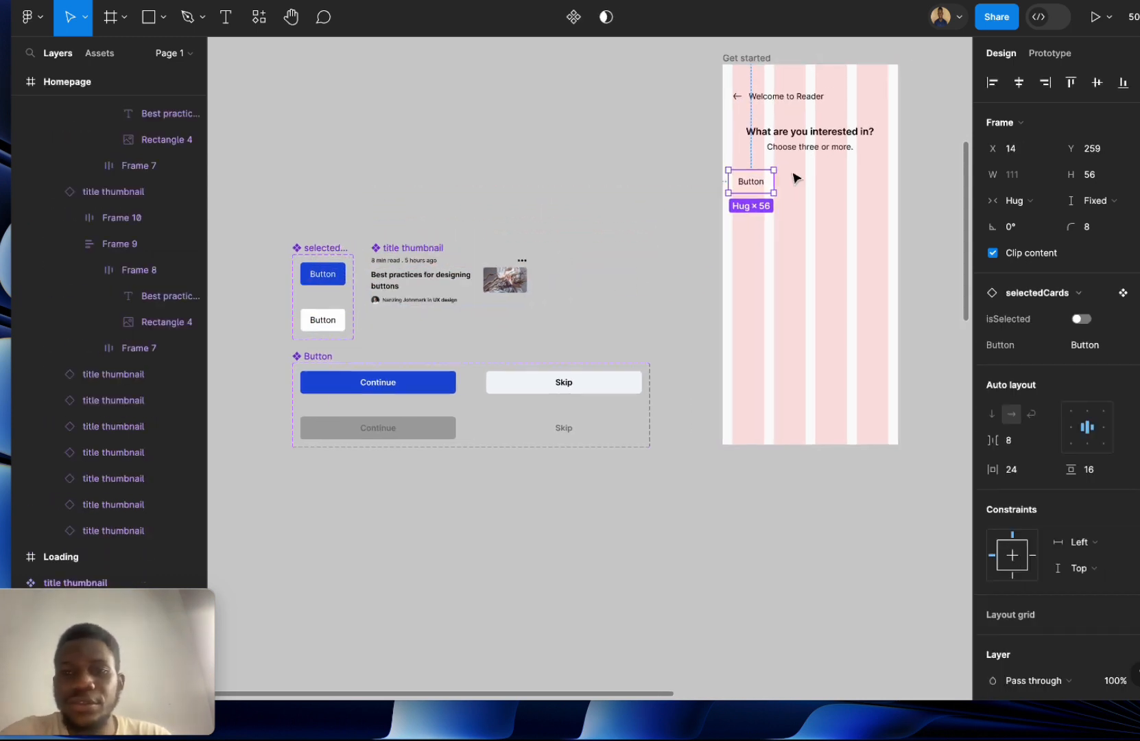
{"action": "scroll", "coordinate": [795, 179], "scroll_direction": "up", "scroll_amount": 1}
{"action": "key", "text": "super+="}
{"action": "left_click_drag", "start_coordinate": [585, 401], "coordinate": [593, 400]}
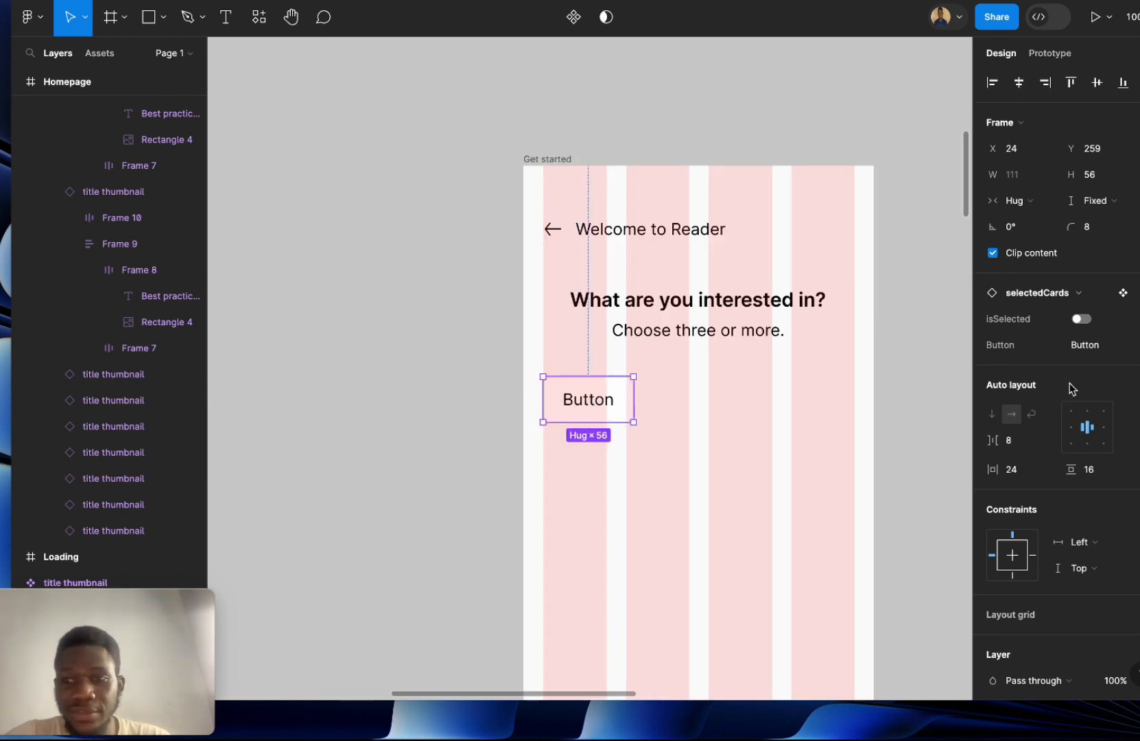
Set the placed card's Button text property to "UX Design".
{"action": "left_click", "coordinate": [1099, 348]}
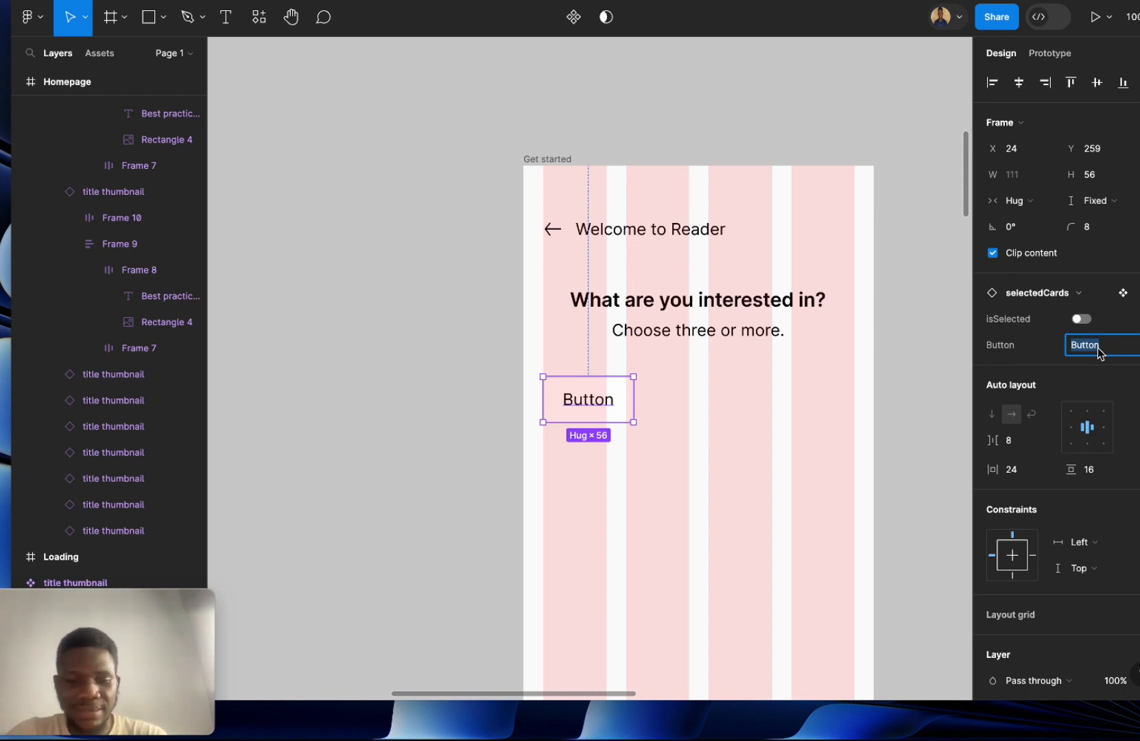
{"action": "type", "text": "UX"}
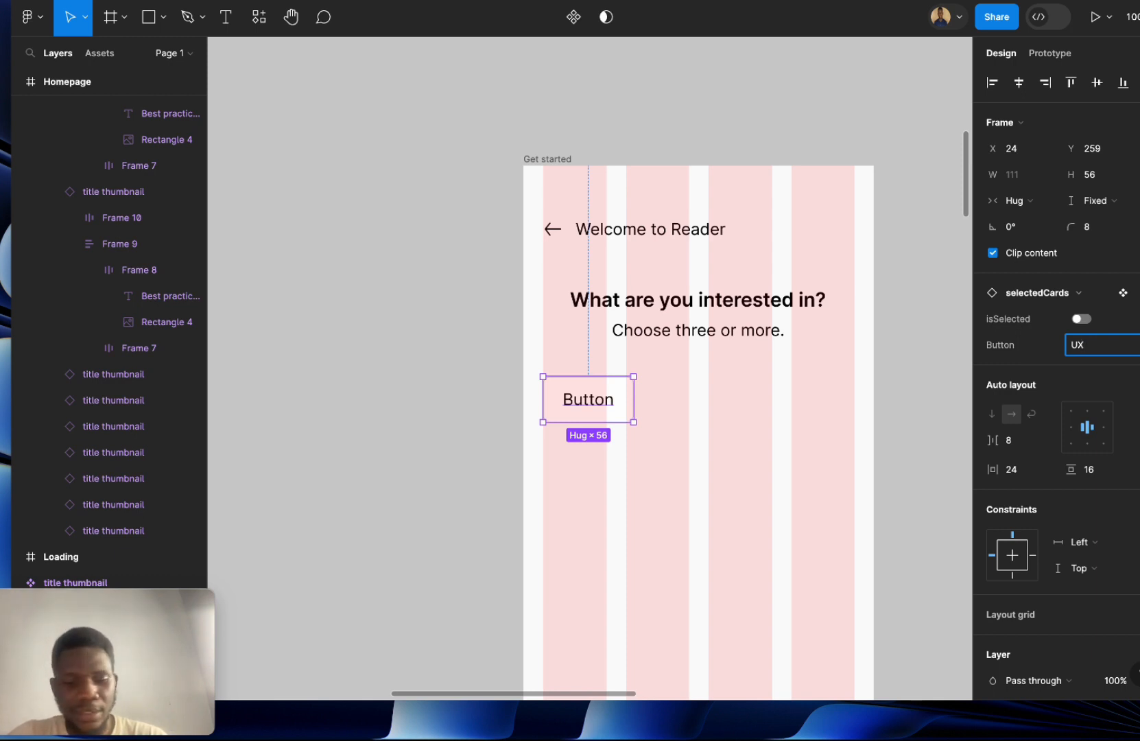
{"action": "type", "text": " Design"}
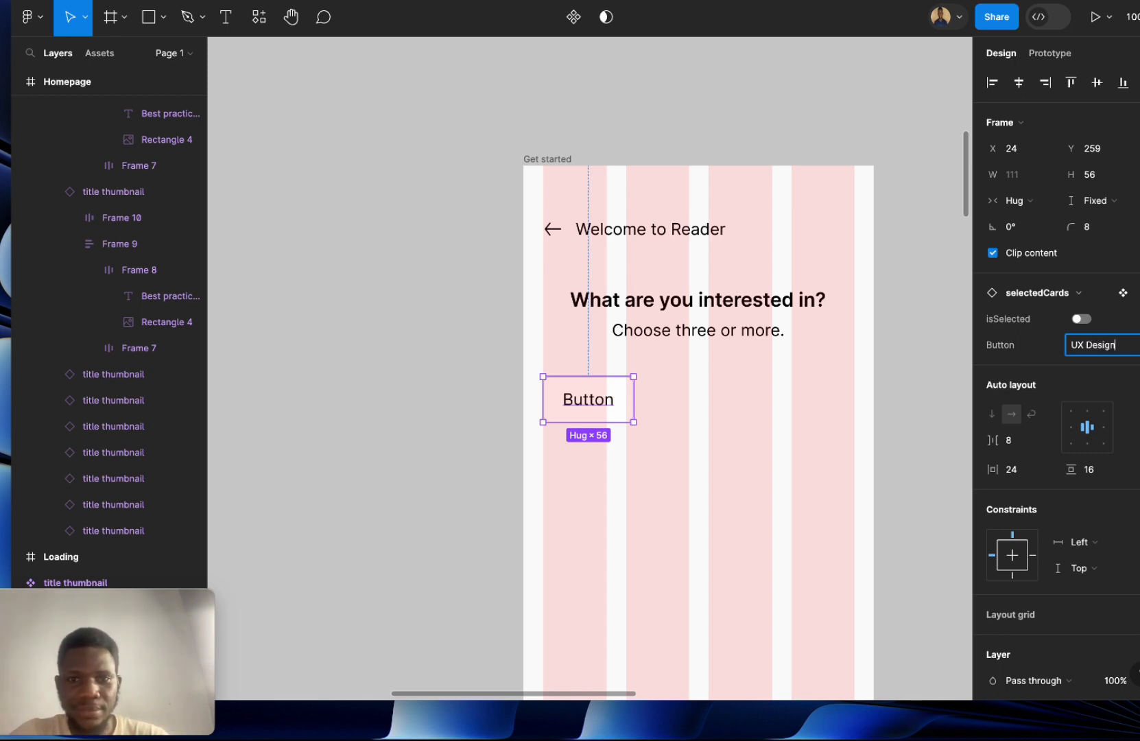
{"action": "key", "text": "Return"}
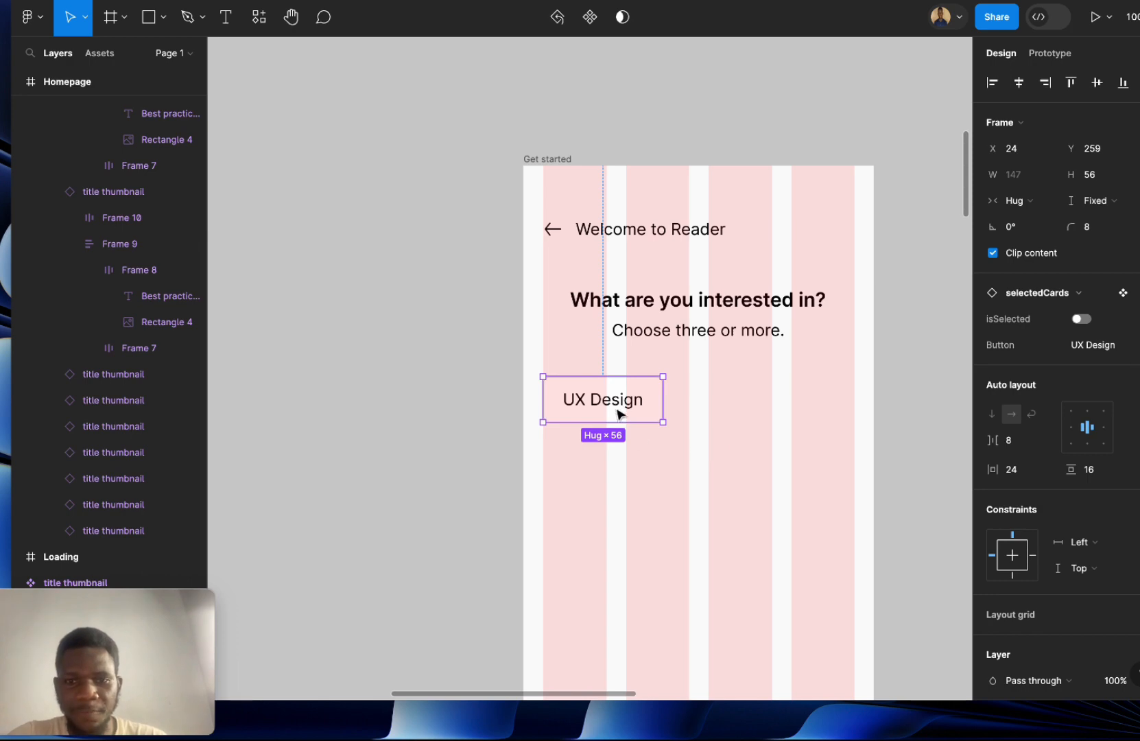
Duplicate the UX Design card beside the original in the Get started frame.
{"action": "left_click_drag", "start_coordinate": [620, 414], "coordinate": [733, 407]}
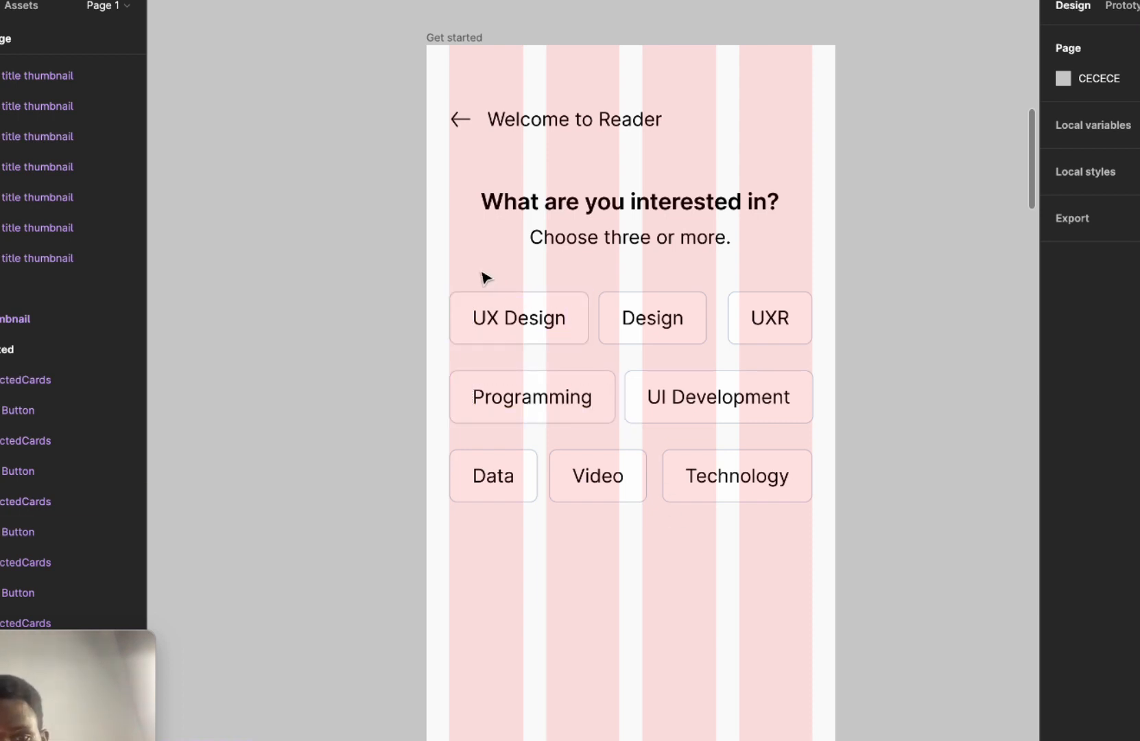
Tidy up the horizontal spacing between the UX Design, Design and UXR cards, and clear the selection.
{"action": "left_click_drag", "start_coordinate": [483, 275], "coordinate": [805, 360]}
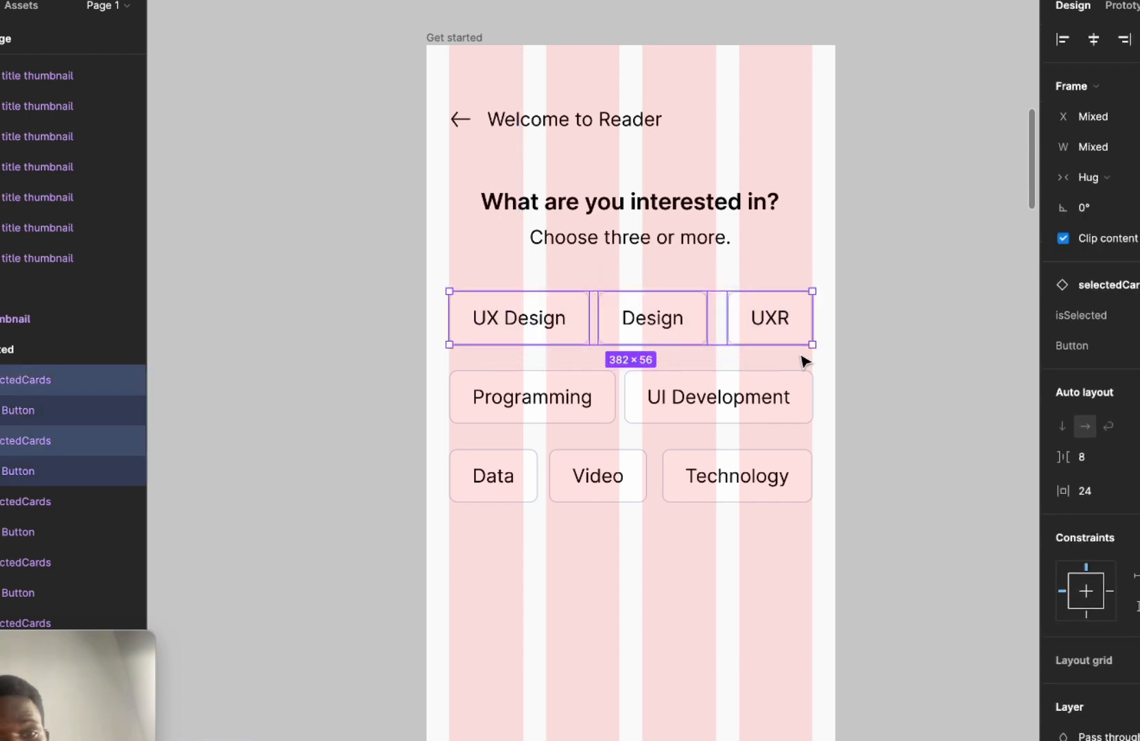
{"action": "left_click", "coordinate": [1139, 39]}
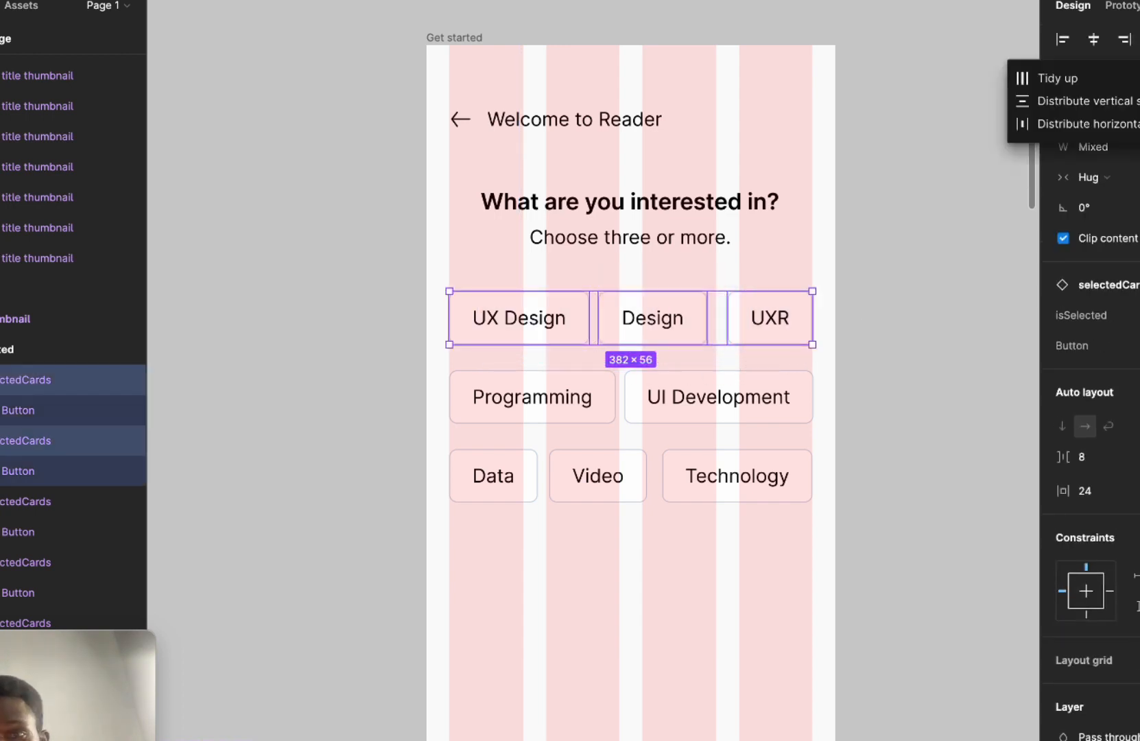
{"action": "left_click", "coordinate": [1119, 85]}
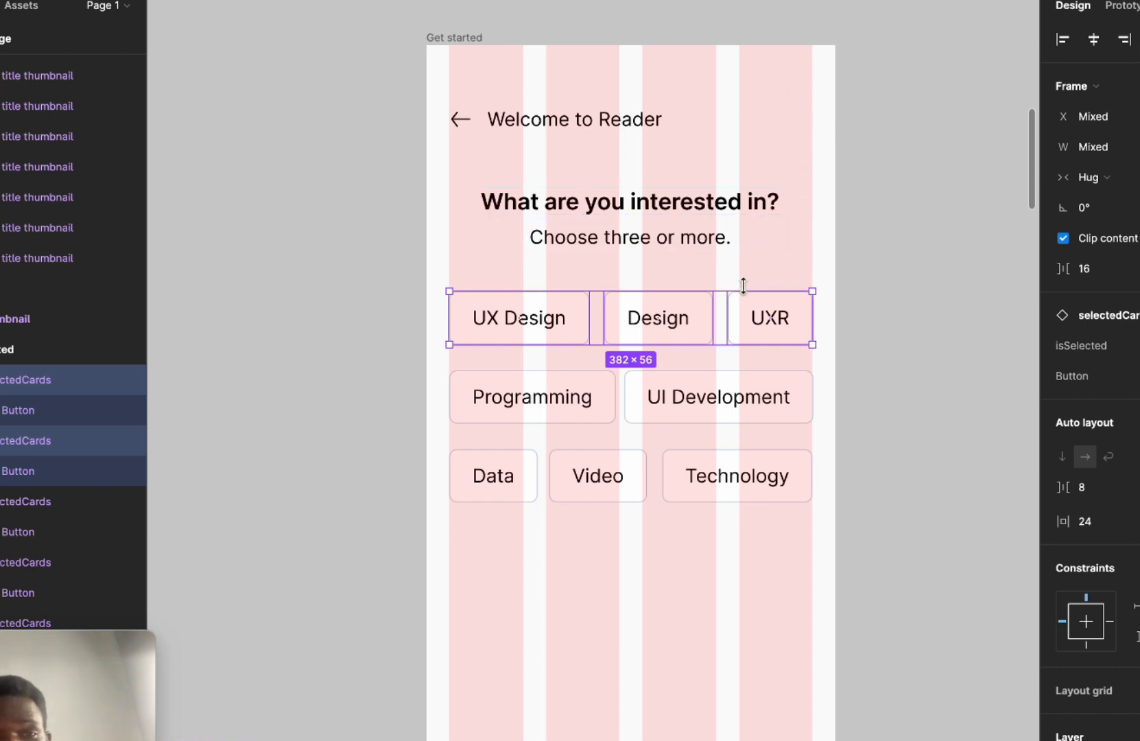
{"action": "left_click", "coordinate": [542, 314]}
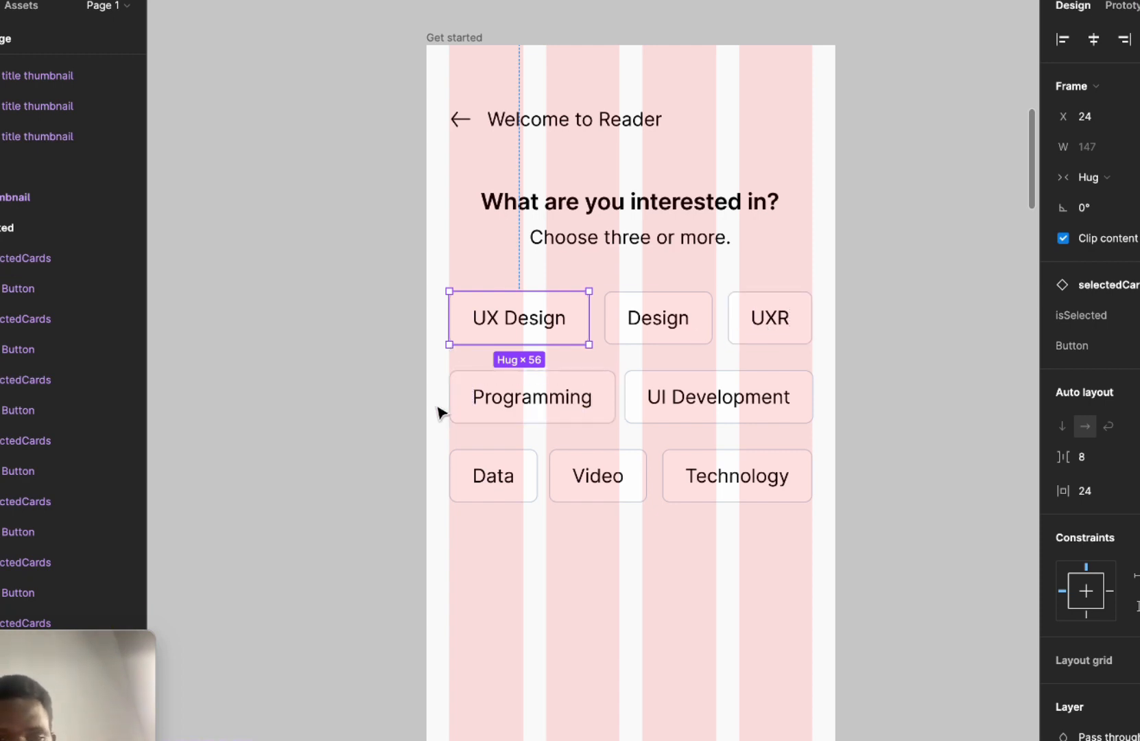
{"action": "left_click", "coordinate": [502, 278]}
Wrap the UX Design, Design and UXR cards in a horizontal auto layout with a gap of 8.
{"action": "left_click_drag", "start_coordinate": [469, 278], "coordinate": [810, 365]}
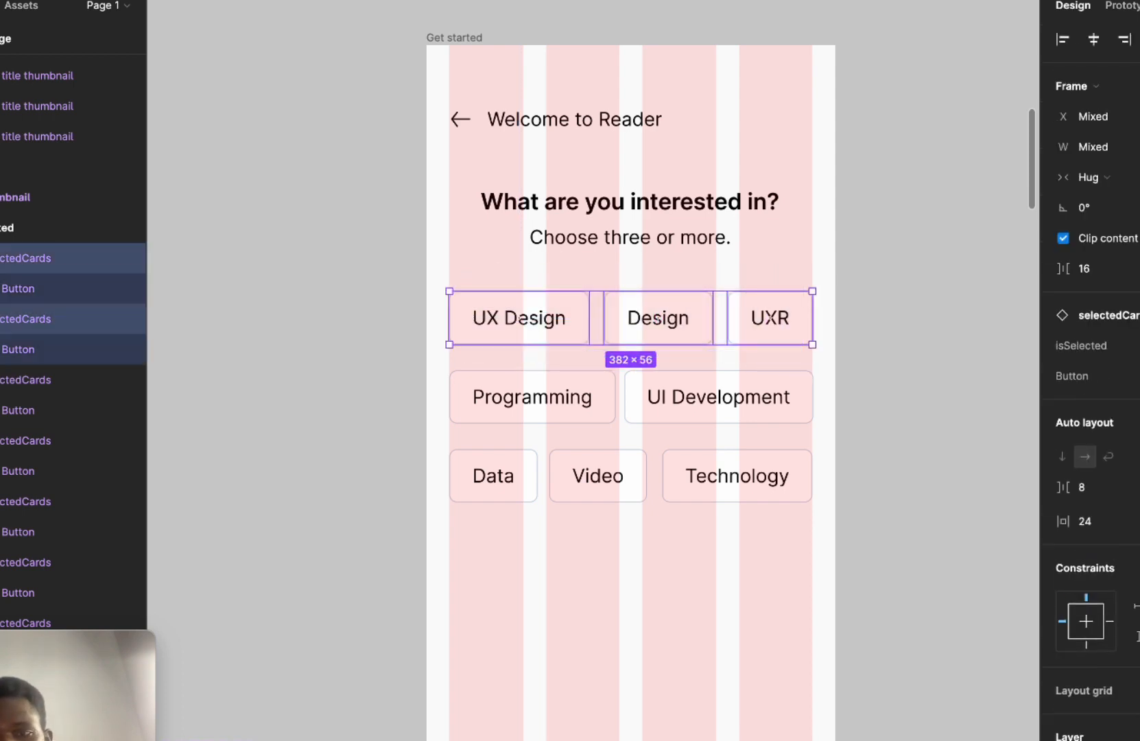
{"action": "key", "text": "shift+a"}
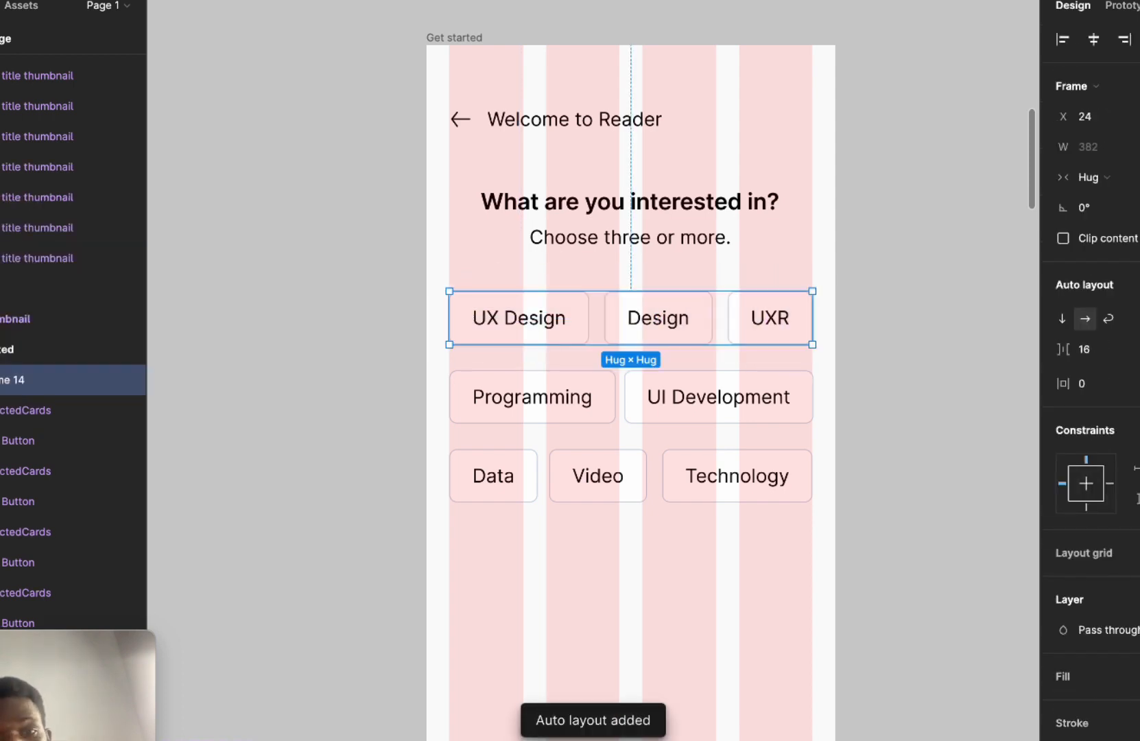
{"action": "left_click", "coordinate": [1091, 351]}
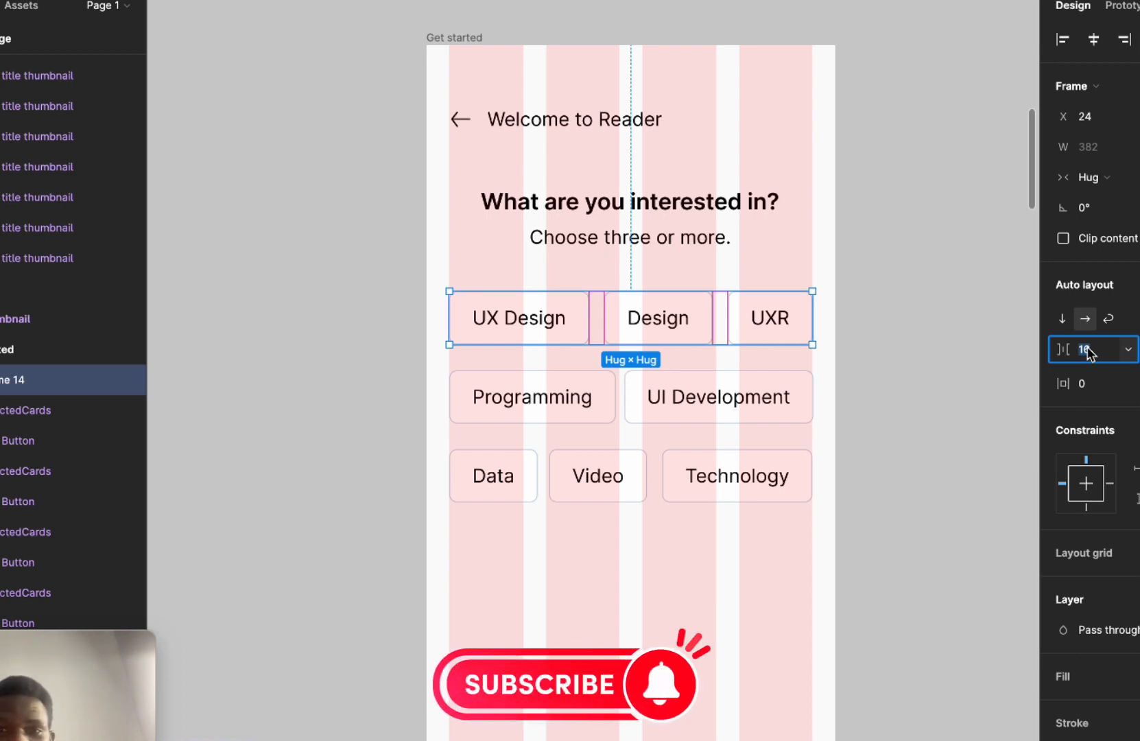
{"action": "type", "text": "8"}
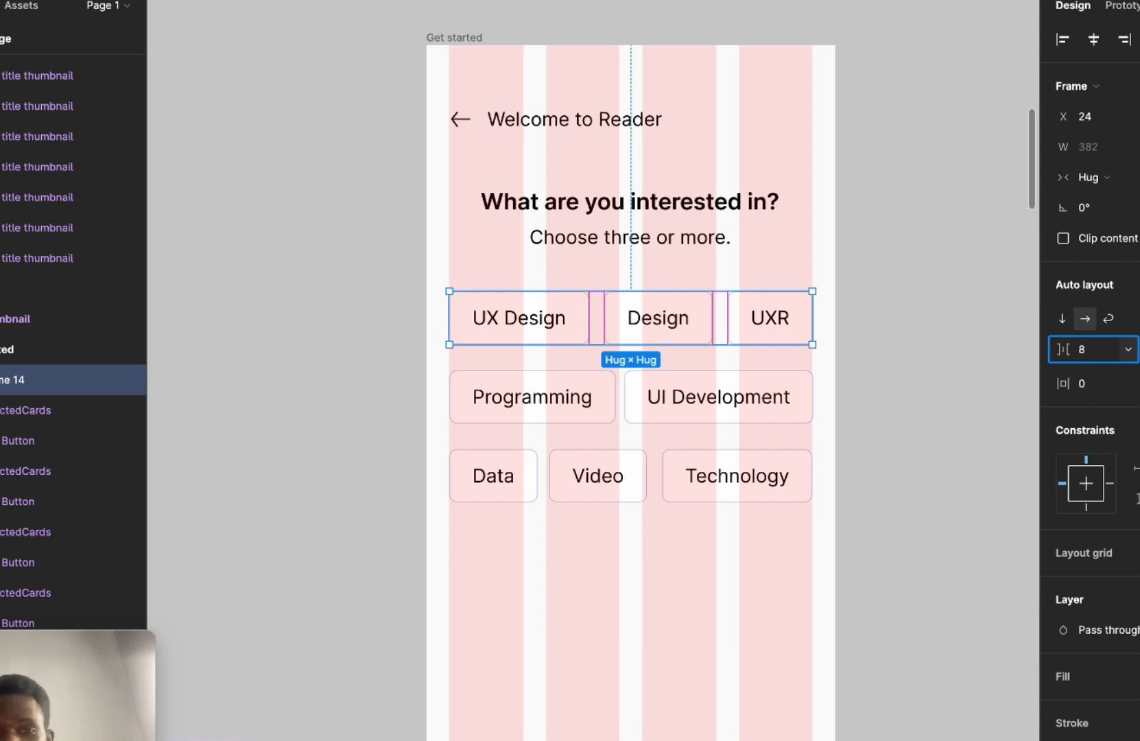
{"action": "key", "text": "Return"}
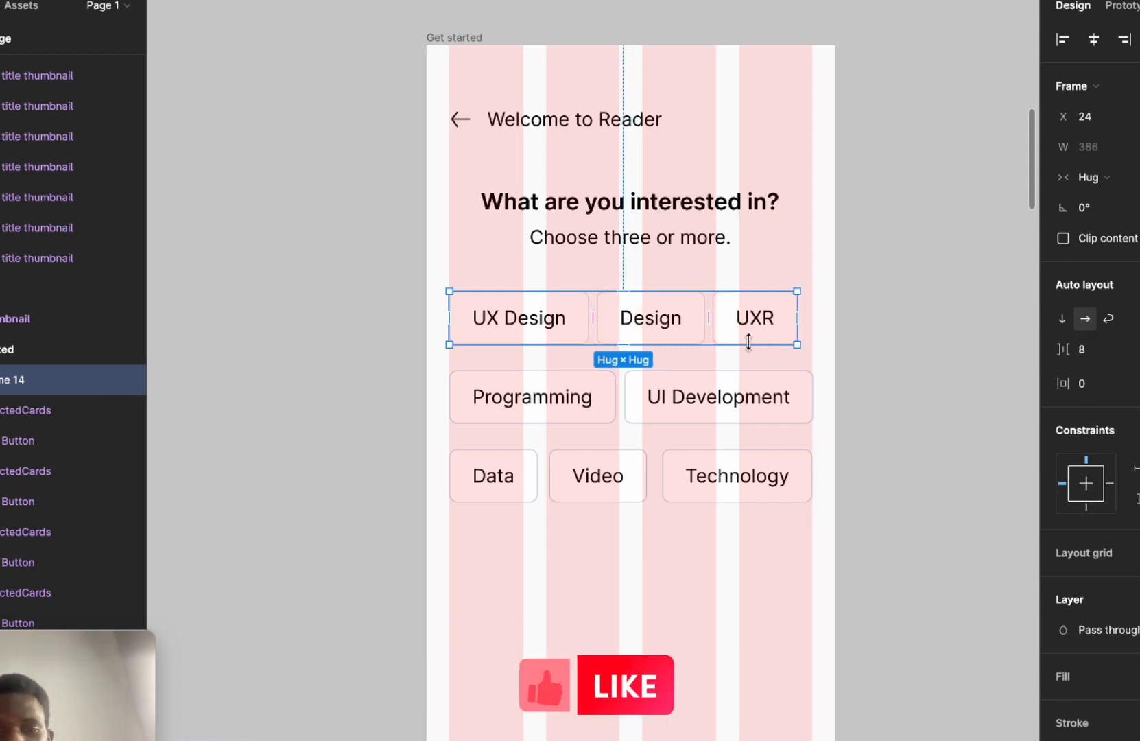
Wrap the Programming and UI Development cards in a horizontal auto layout with a gap of 8.
{"action": "left_click", "coordinate": [600, 408]}
{"action": "left_click", "coordinate": [680, 399], "text": "shift"}
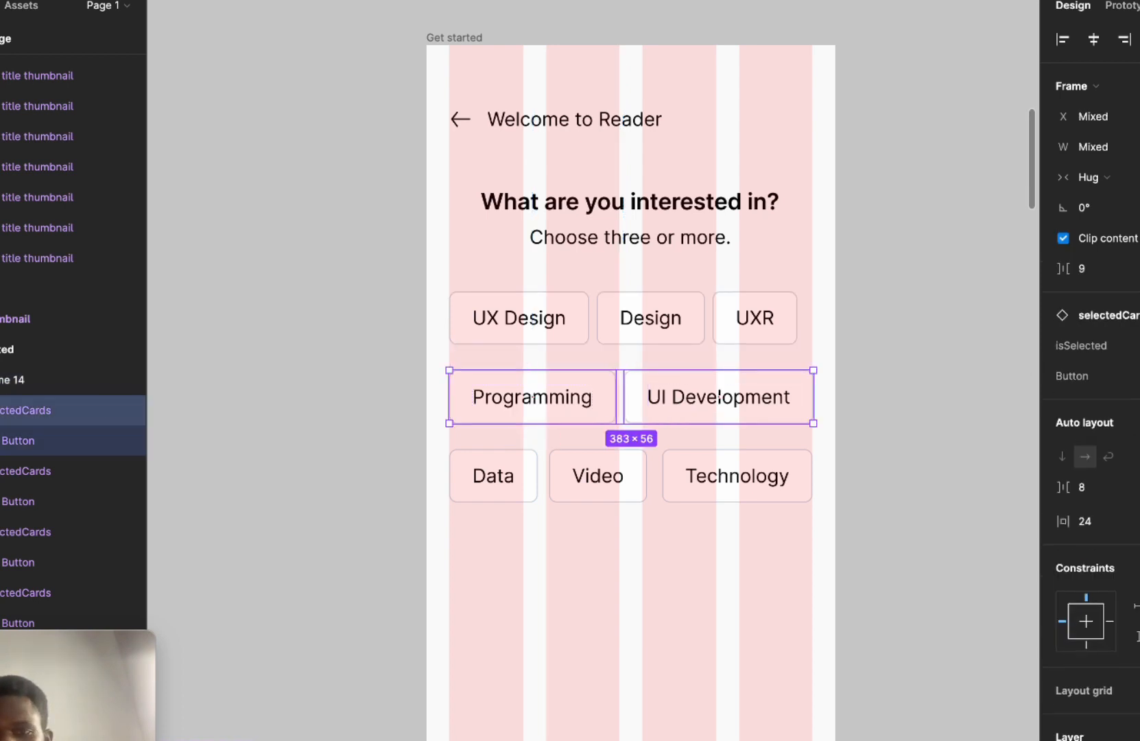
{"action": "key", "text": "shift+a"}
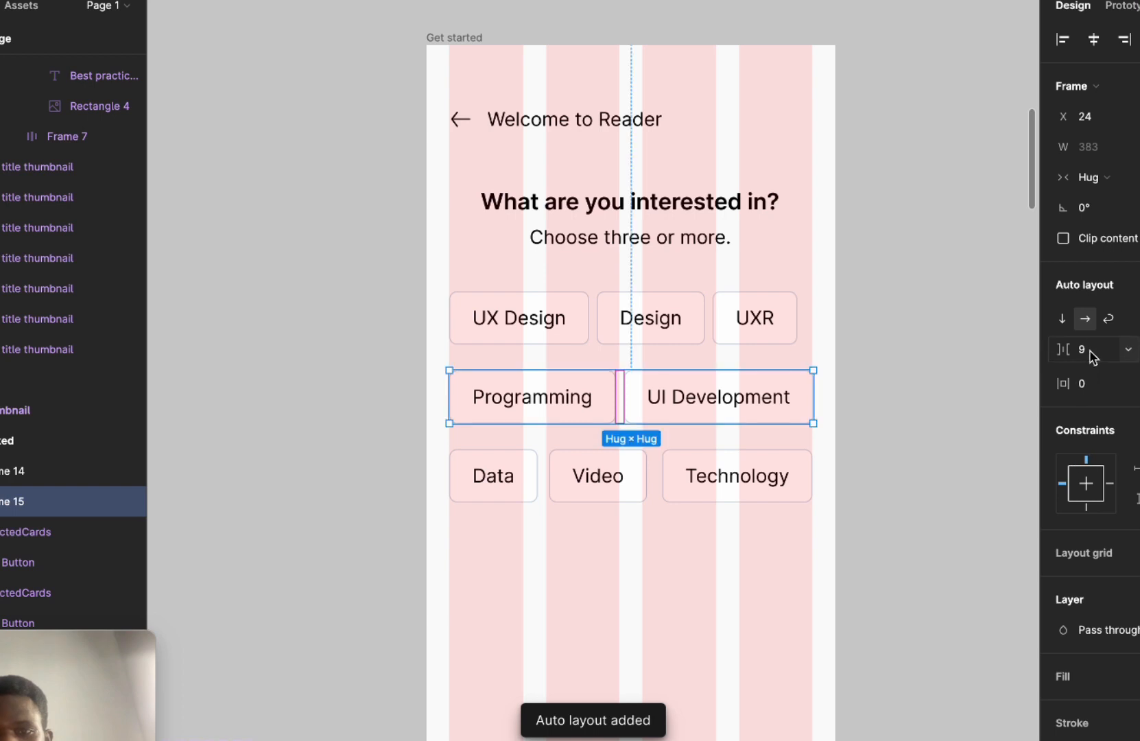
{"action": "left_click", "coordinate": [1091, 356]}
{"action": "type", "text": "8"}
{"action": "key", "text": "Return"}
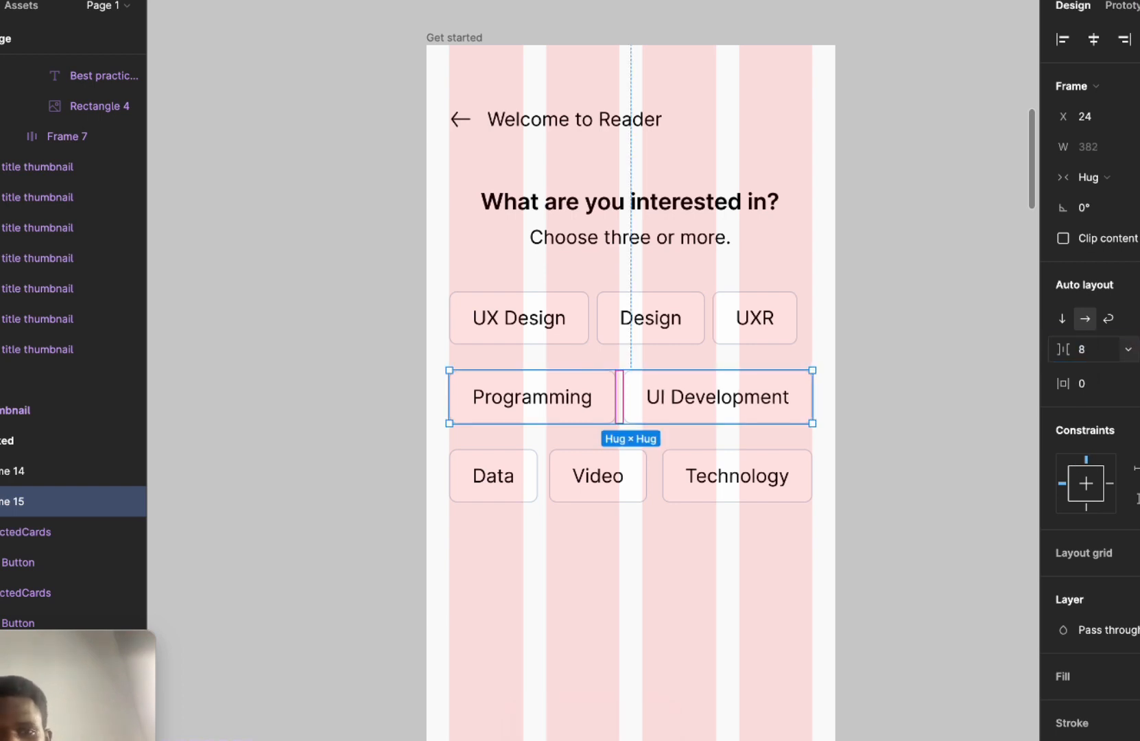
Wrap the Data, Video and Technology cards in a horizontal auto layout with a gap of 8.
{"action": "left_click_drag", "start_coordinate": [461, 446], "coordinate": [827, 549]}
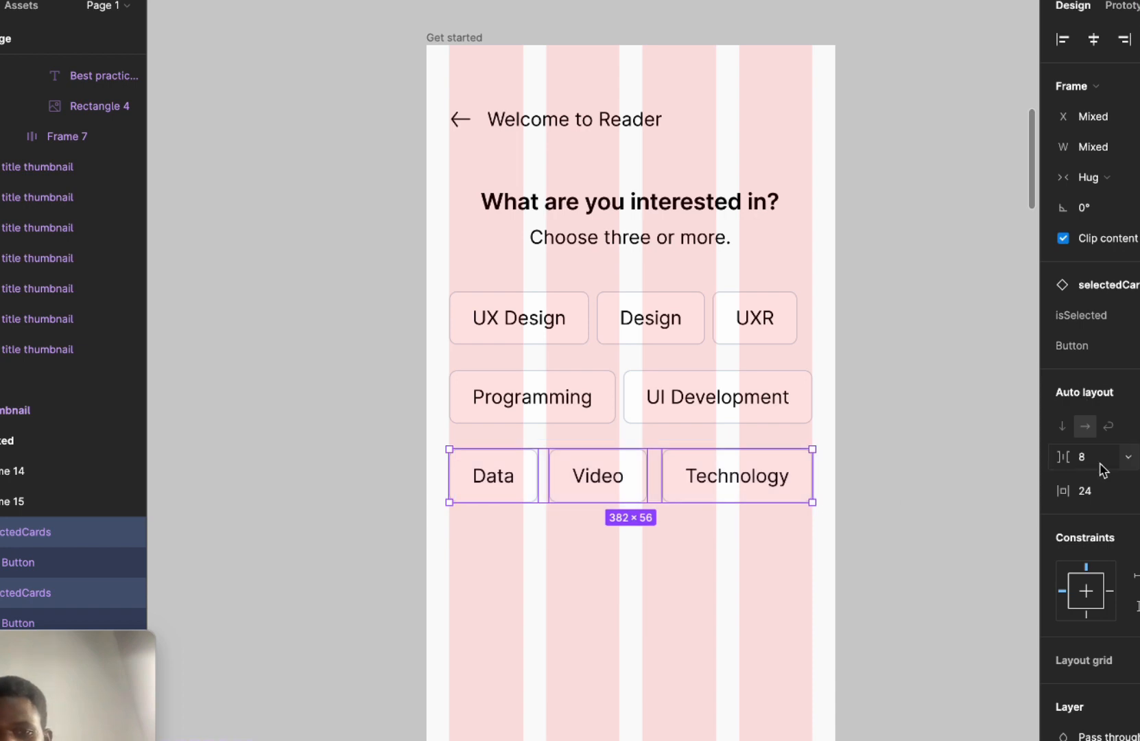
{"action": "key", "text": "shift+a"}
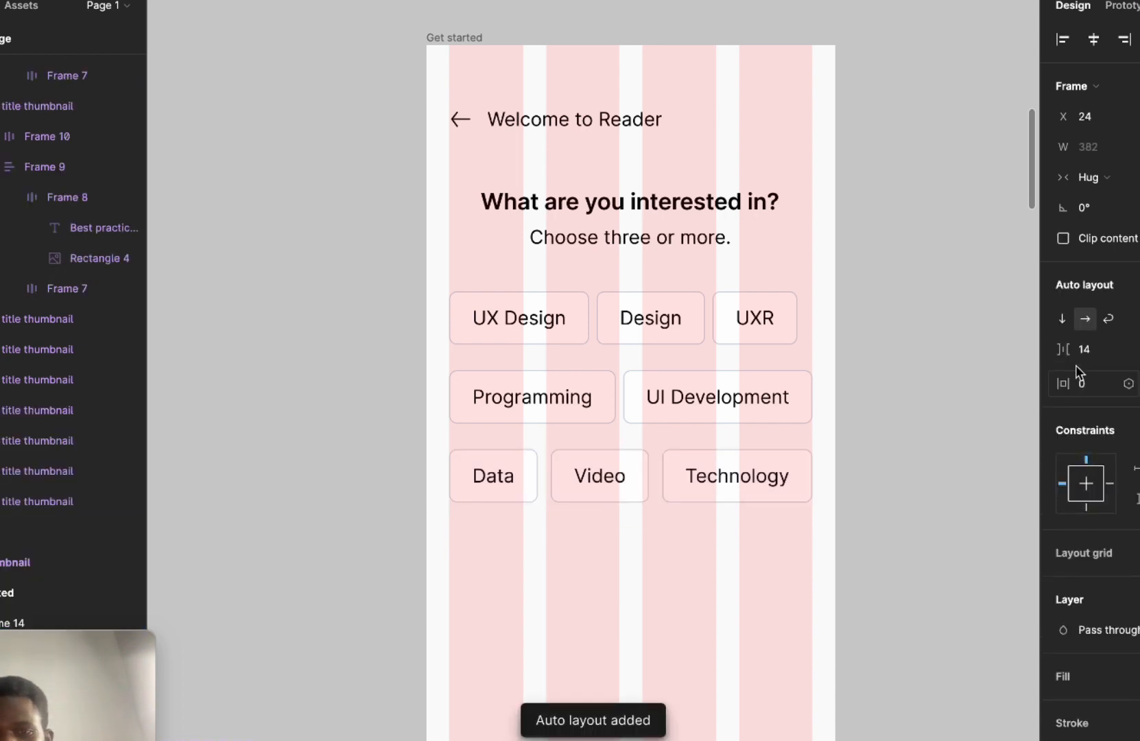
{"action": "left_click", "coordinate": [1095, 361]}
{"action": "type", "text": "8"}
{"action": "key", "text": "Return"}
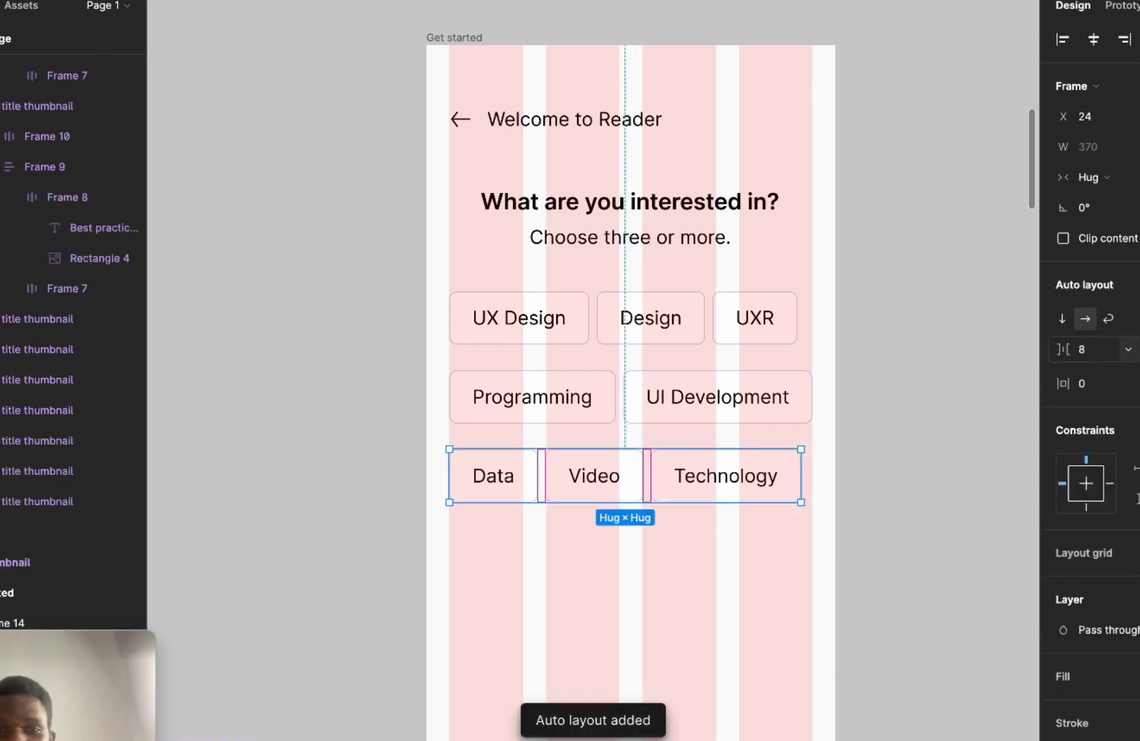
Combine the three card rows into one vertical auto layout, centre the rows horizontally, and clear the selection.
{"action": "left_click_drag", "start_coordinate": [444, 273], "coordinate": [811, 567]}
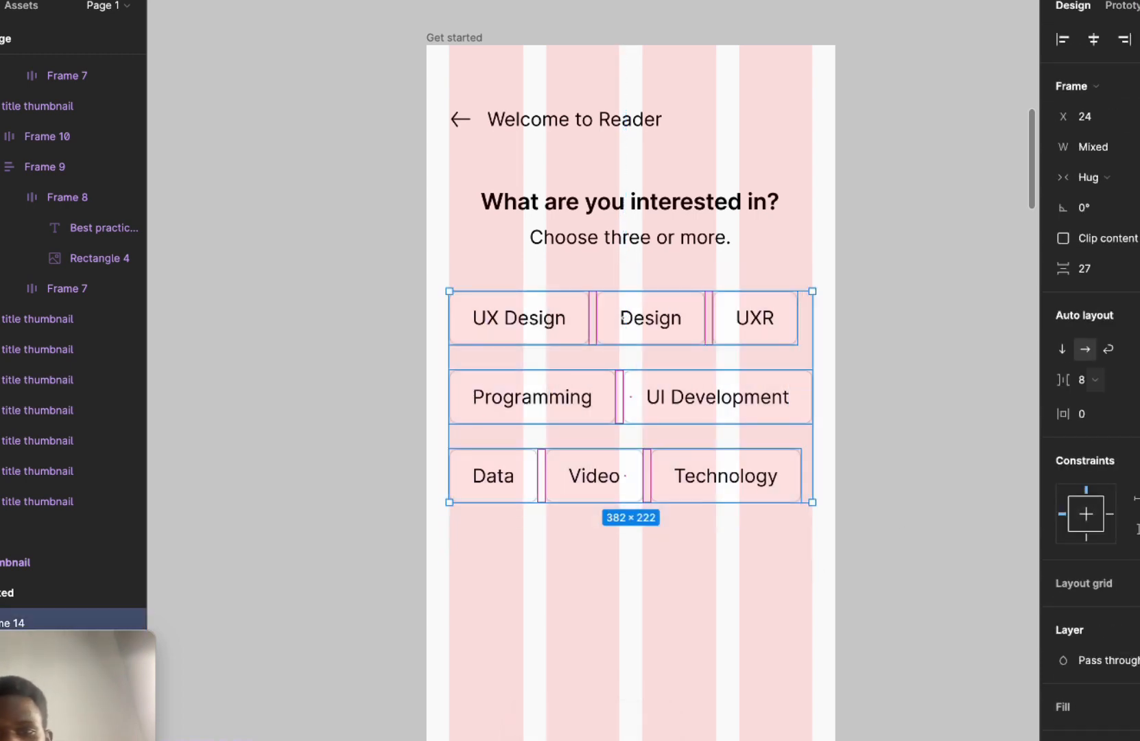
{"action": "key", "text": "shift+a"}
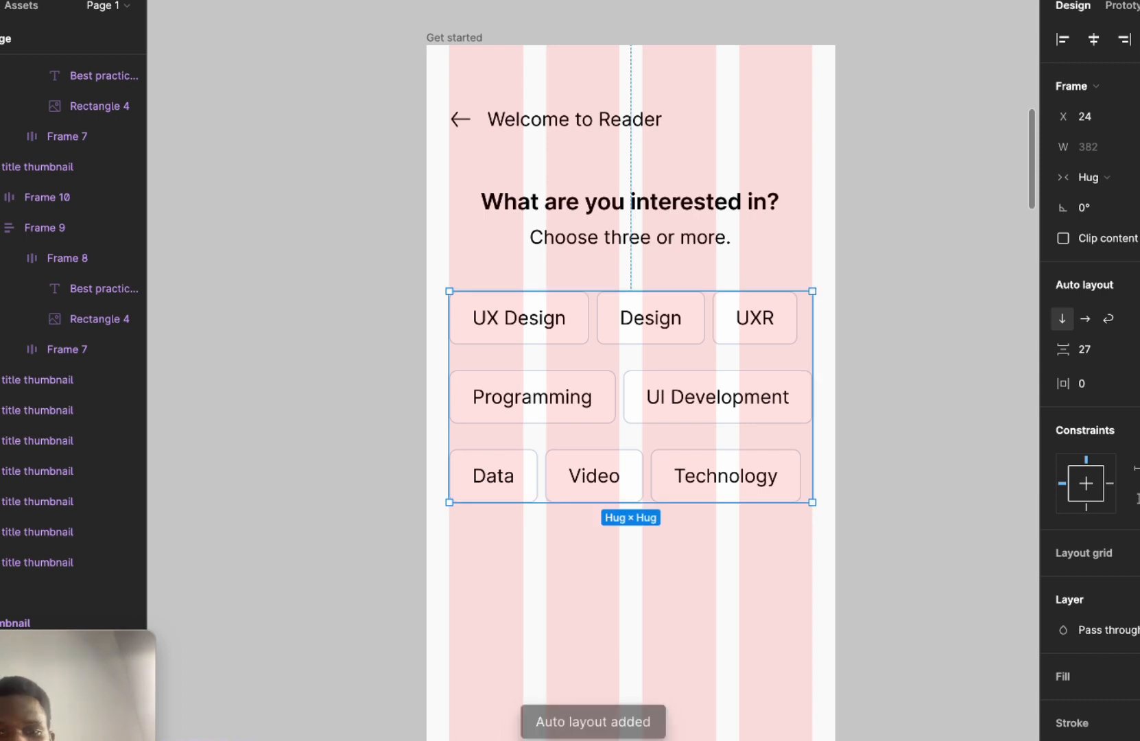
{"action": "key", "text": "alt+h"}
{"action": "left_click", "coordinate": [645, 578]}
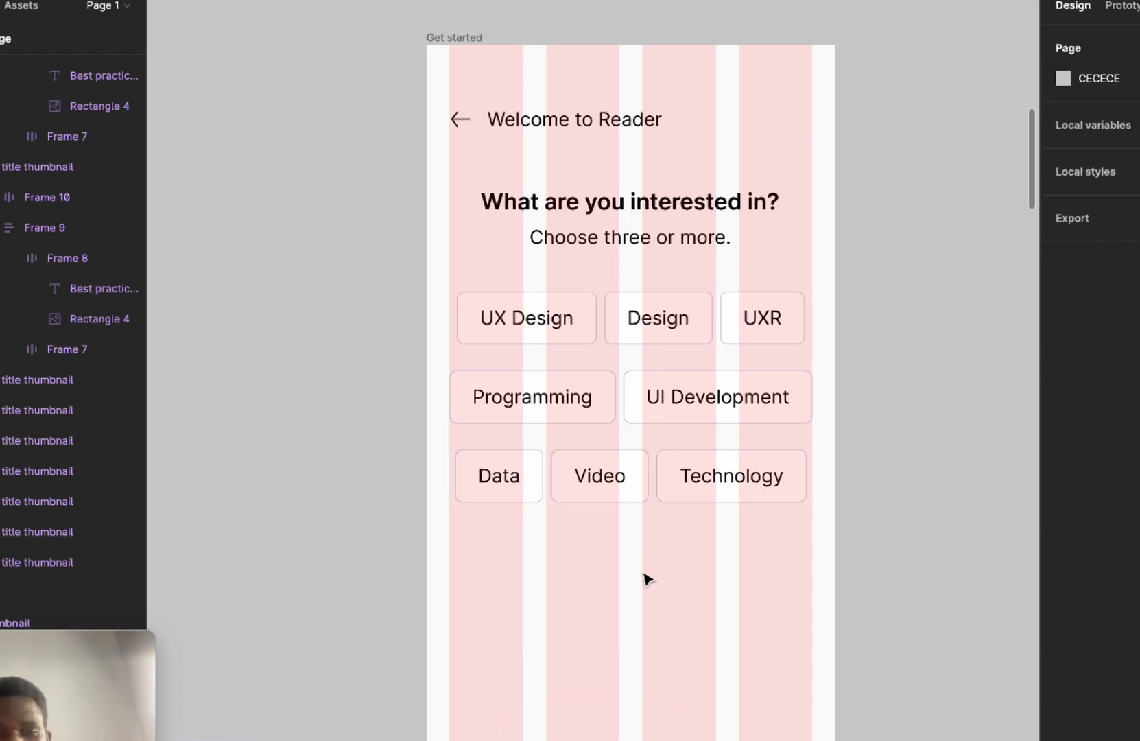
Examine the arranged Get started frame, and inspect the selectedCards component set with its two variants up close.
{"action": "scroll", "coordinate": [645, 578], "scroll_direction": "right", "scroll_amount": 2}
{"action": "scroll", "coordinate": [645, 578], "scroll_direction": "down", "scroll_amount": 2}
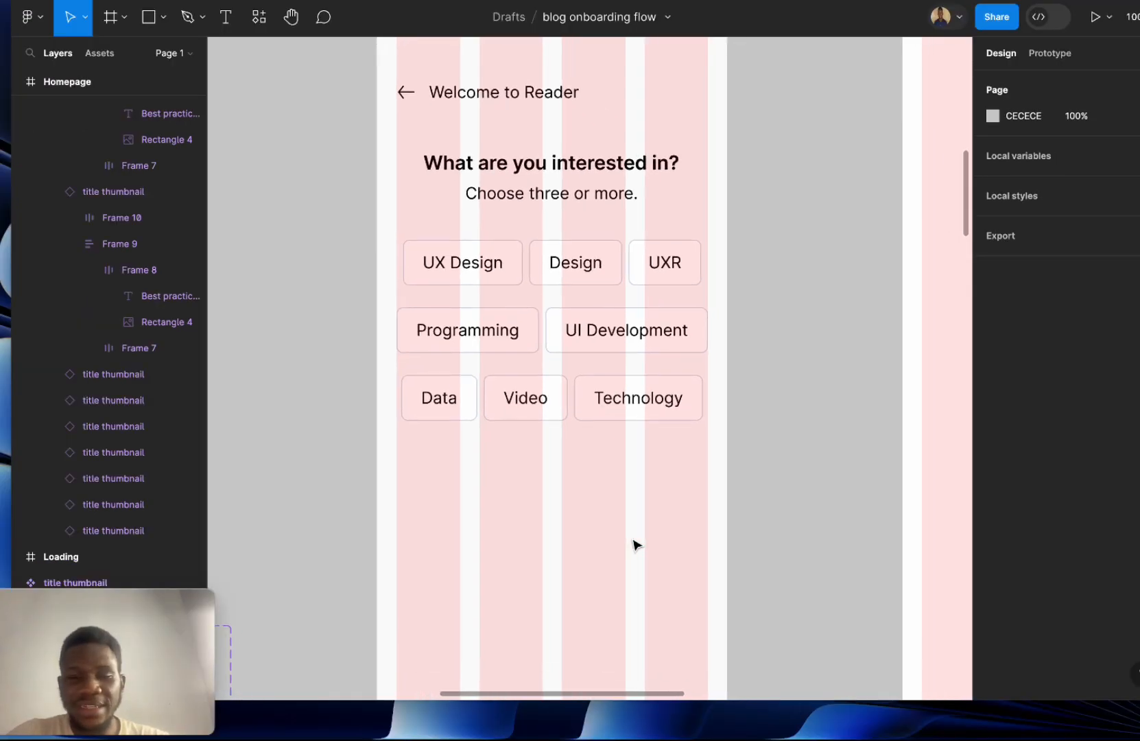
{"action": "key", "text": "minus"}
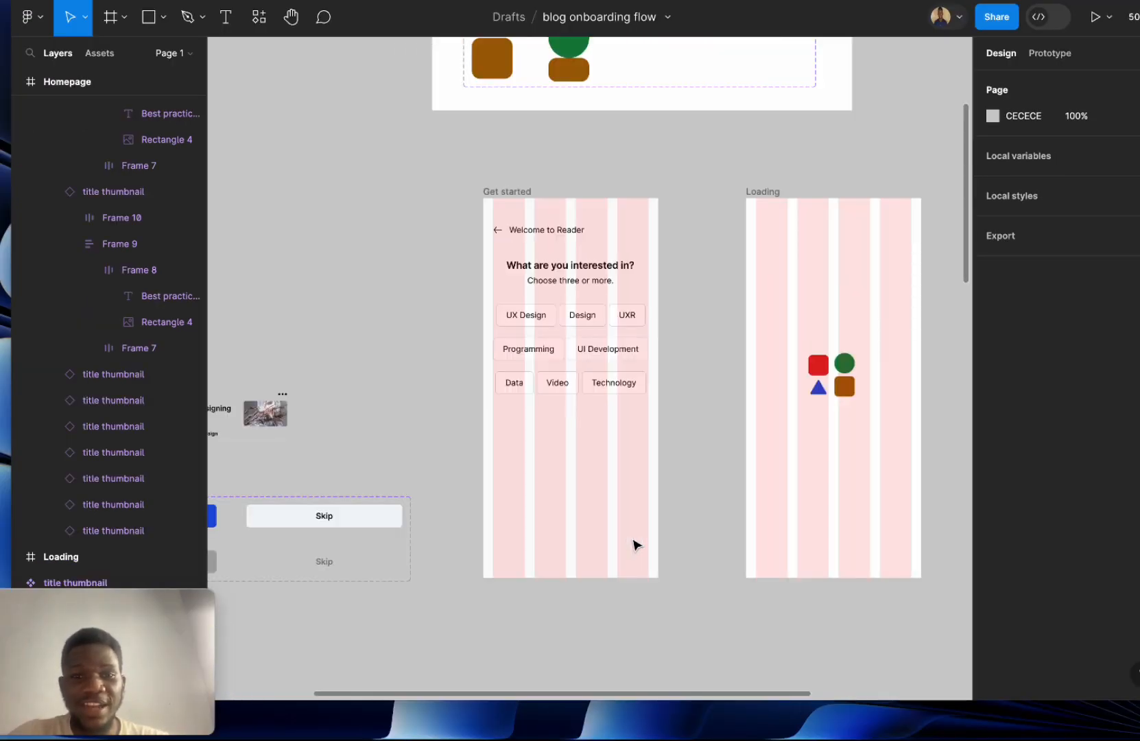
{"action": "scroll", "coordinate": [635, 545], "scroll_direction": "right", "scroll_amount": 2}
{"action": "scroll", "coordinate": [635, 545], "scroll_direction": "down", "scroll_amount": 1}
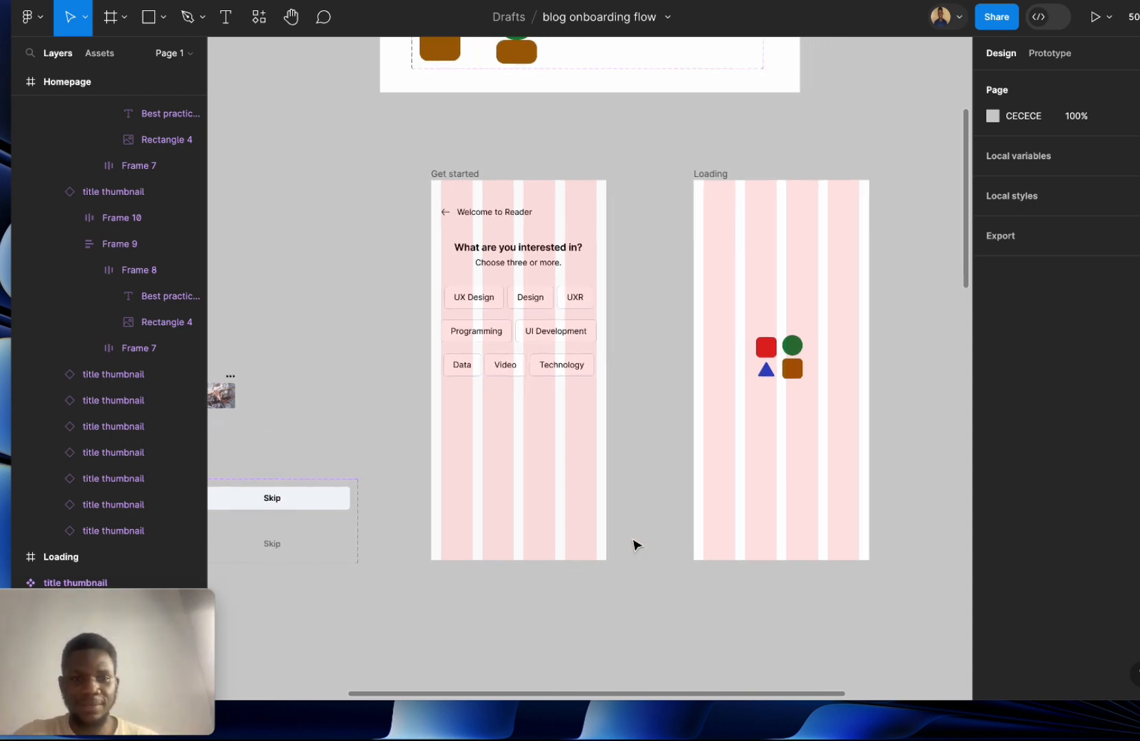
{"action": "scroll", "coordinate": [634, 545], "scroll_direction": "left", "scroll_amount": 5}
{"action": "scroll", "coordinate": [635, 546], "scroll_direction": "down", "scroll_amount": 1}
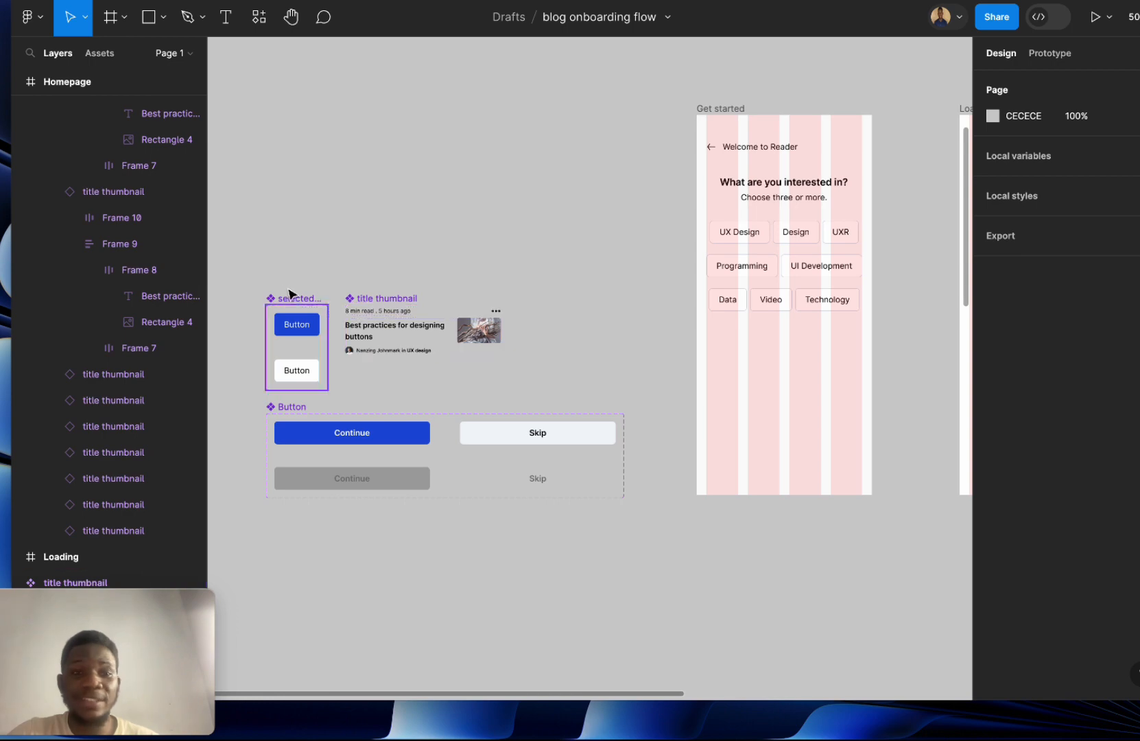
{"action": "left_click", "coordinate": [289, 297]}
{"action": "scroll", "coordinate": [286, 302], "scroll_direction": "left", "scroll_amount": 5}
{"action": "scroll", "coordinate": [286, 302], "scroll_direction": "up", "scroll_amount": 2}
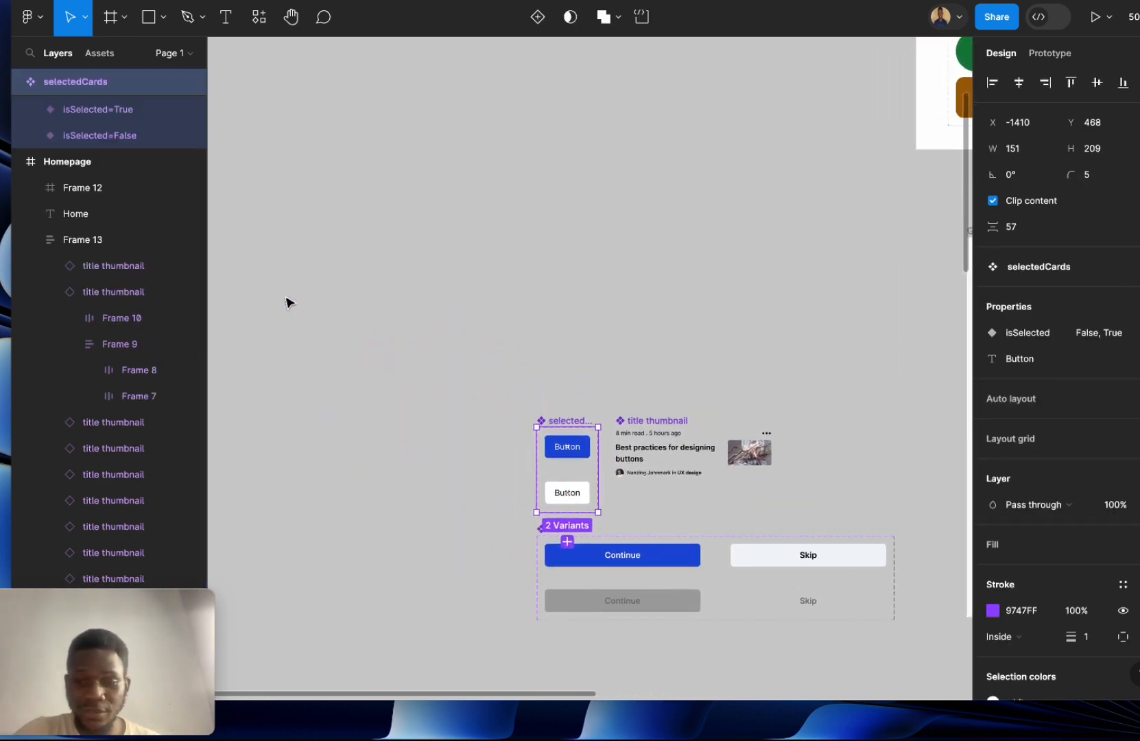
{"action": "key", "text": "ctrl+equal"}
{"action": "key", "text": "ctrl+equal"}
{"action": "scroll", "coordinate": [286, 302], "scroll_direction": "down", "scroll_amount": 10}
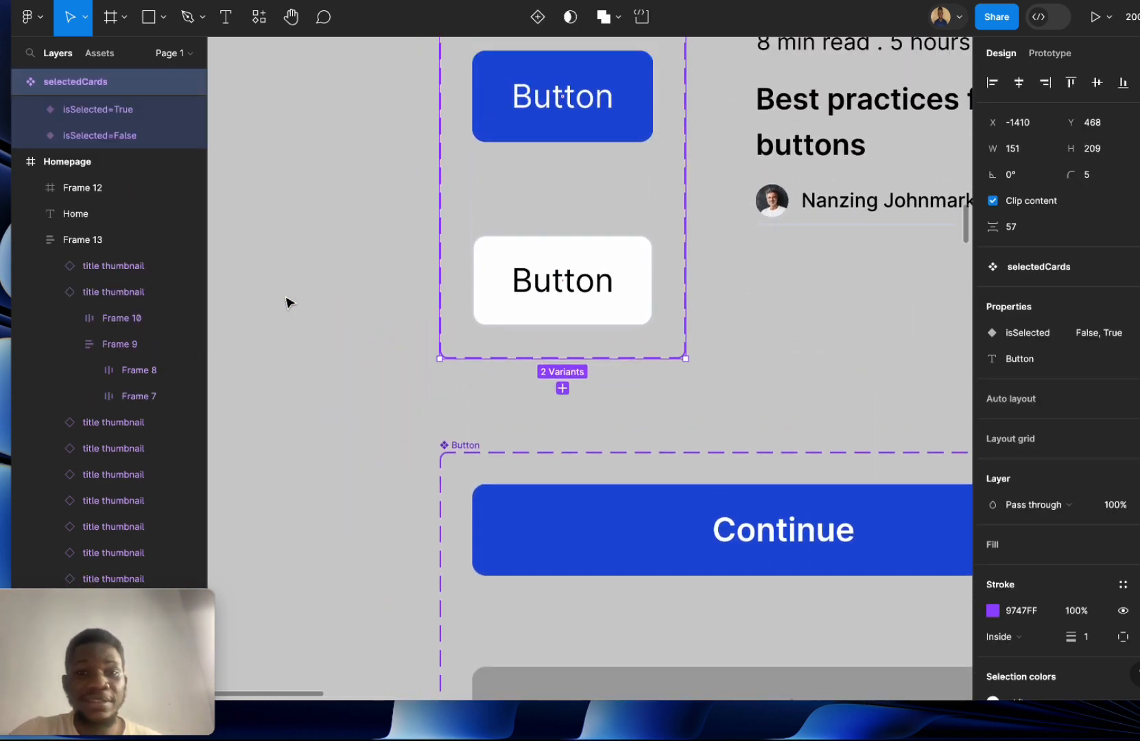
{"action": "scroll", "coordinate": [286, 302], "scroll_direction": "up", "scroll_amount": 2}
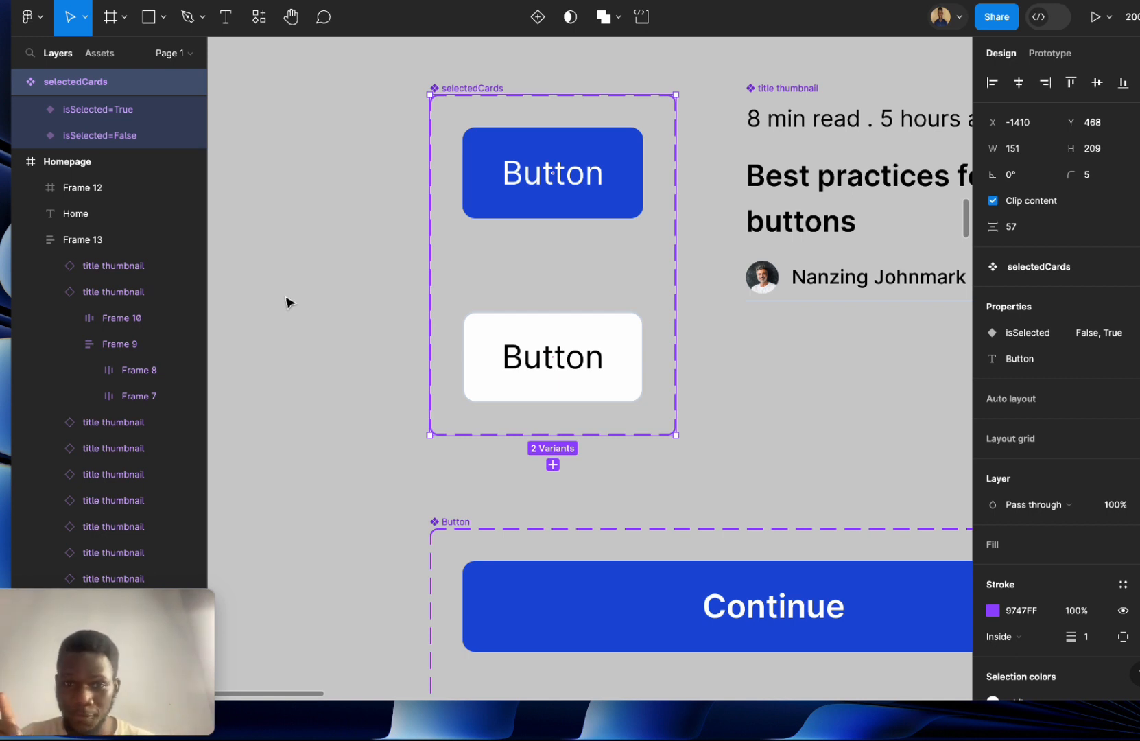
Compare the selectedCards variants with the interest cards in the Get started frame, including the row with UX Design, Design and UXR.
{"action": "key", "text": "super+minus"}
{"action": "key", "text": "super+minus"}
{"action": "scroll", "coordinate": [247, 306], "scroll_direction": "right", "scroll_amount": 5}
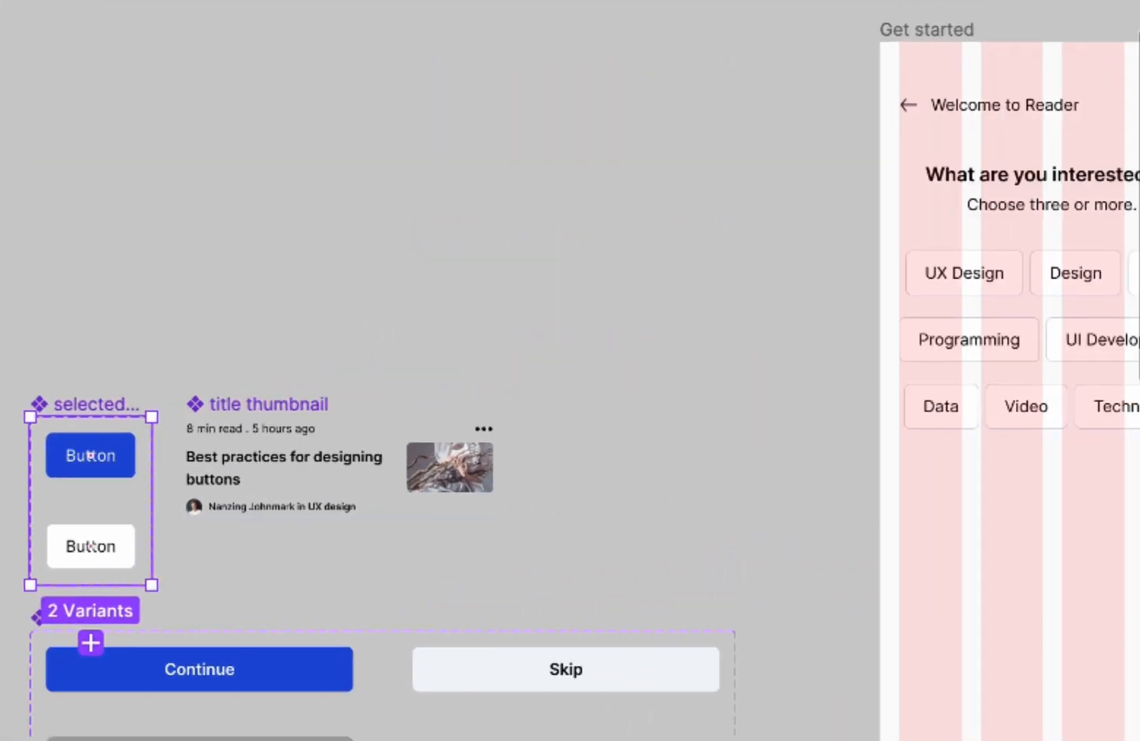
{"action": "left_click", "coordinate": [541, 329]}
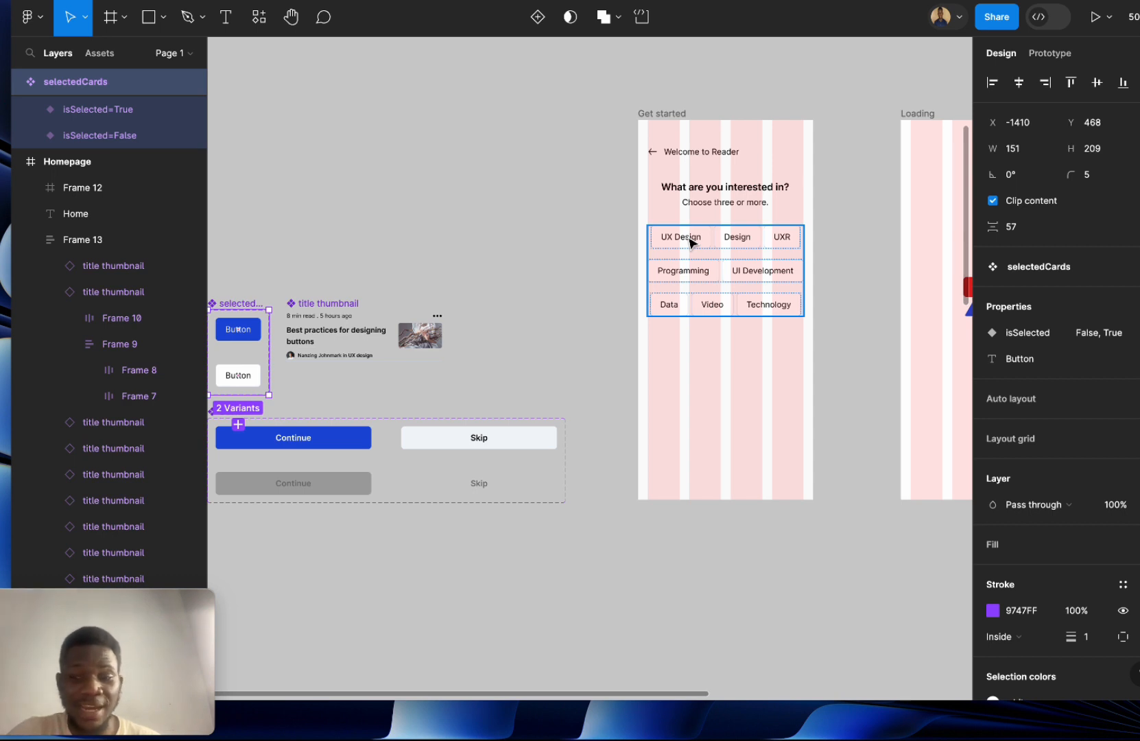
{"action": "scroll", "coordinate": [691, 241], "scroll_direction": "left", "scroll_amount": 2}
{"action": "scroll", "coordinate": [691, 242], "scroll_direction": "down", "scroll_amount": 1}
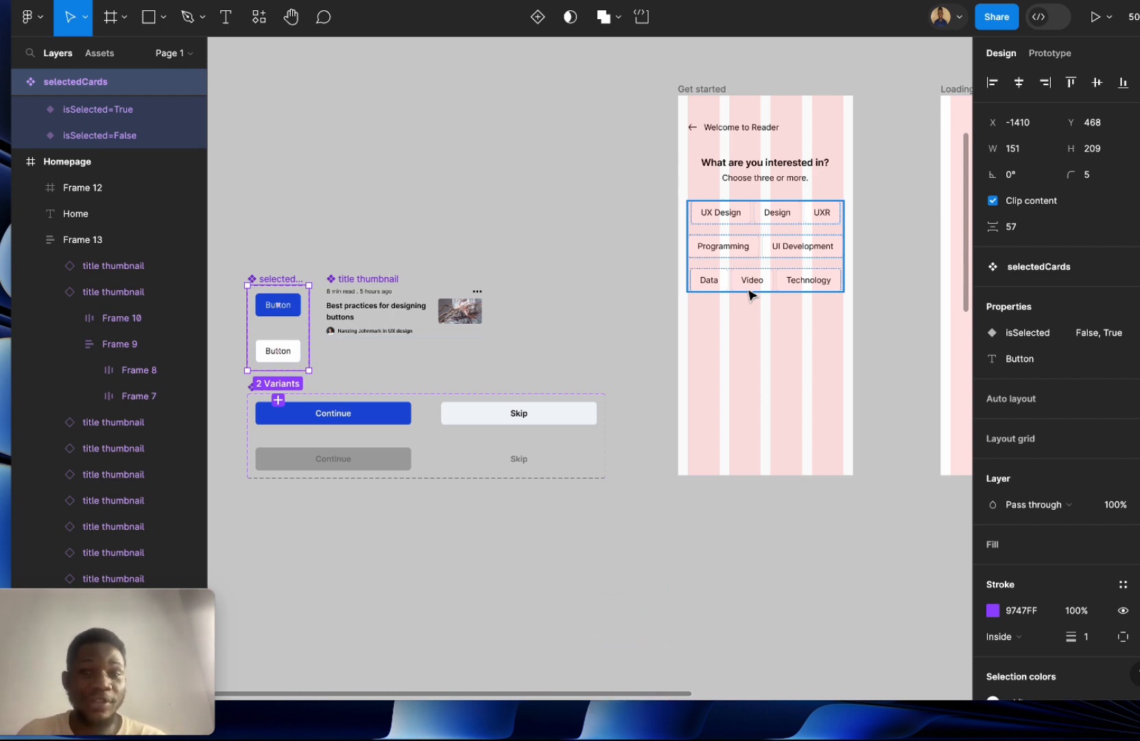
{"action": "left_click", "coordinate": [737, 221]}
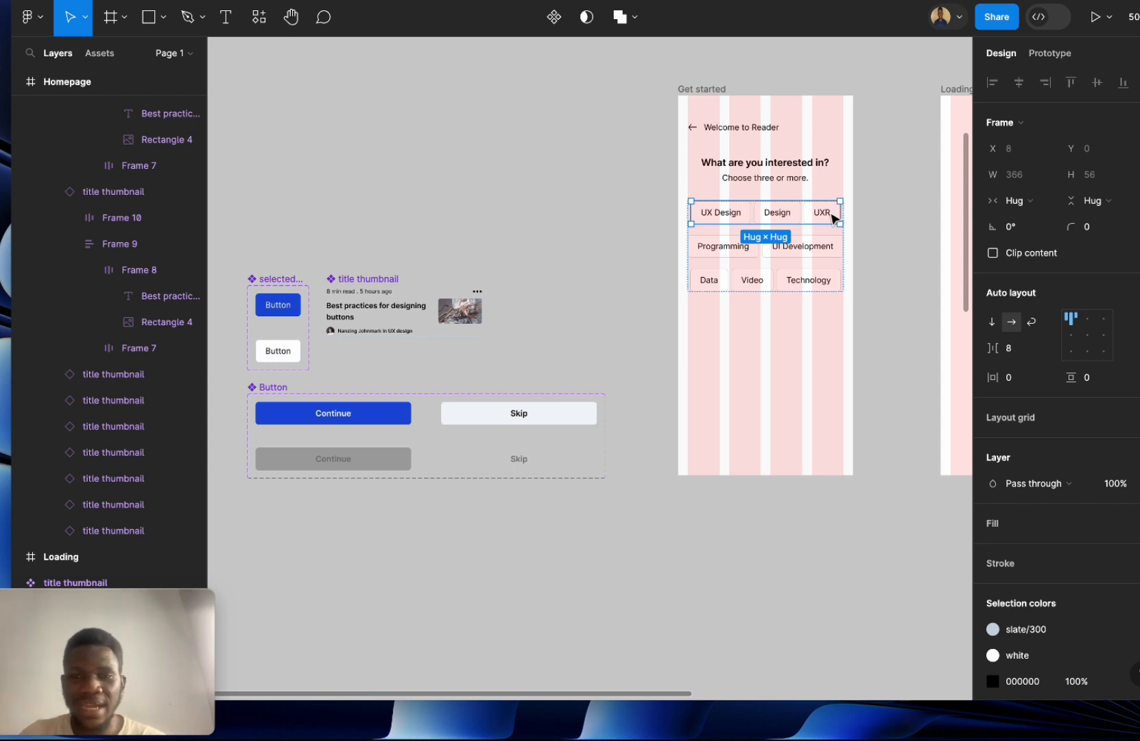
{"action": "left_click", "coordinate": [897, 196]}
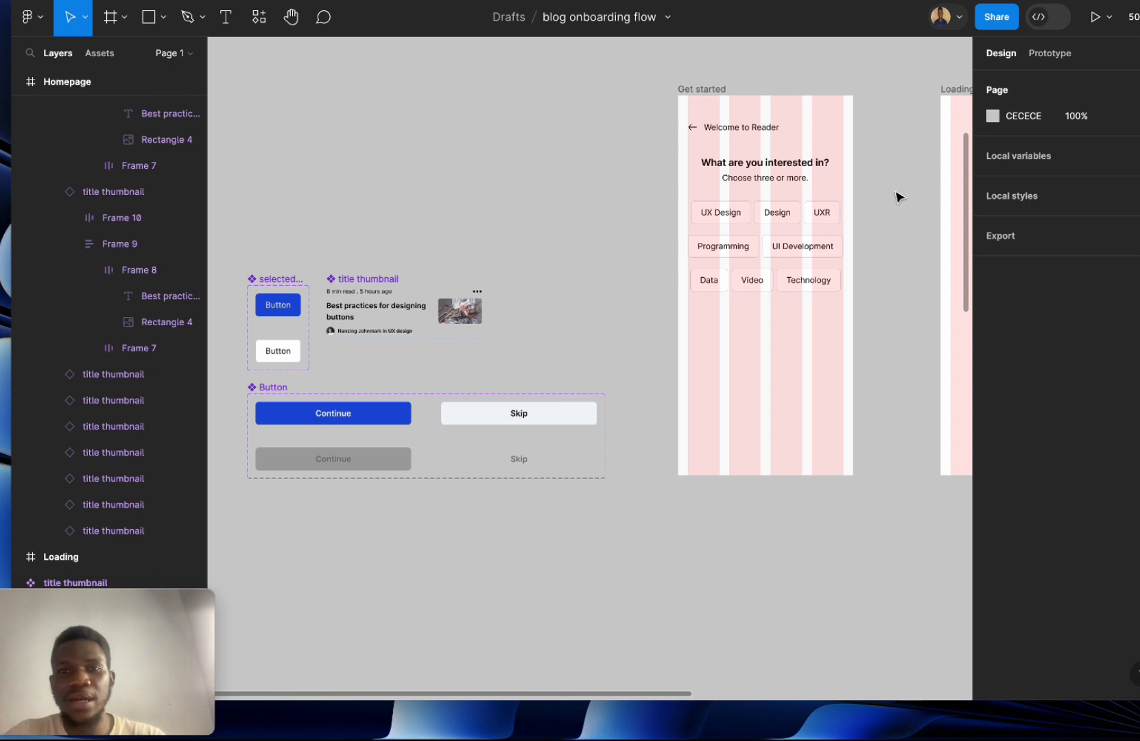
Create a Boolean variable named hasDesign in the file's local variables.
{"action": "scroll", "coordinate": [897, 196], "scroll_direction": "right", "scroll_amount": 3}
{"action": "scroll", "coordinate": [897, 197], "scroll_direction": "up", "scroll_amount": 2}
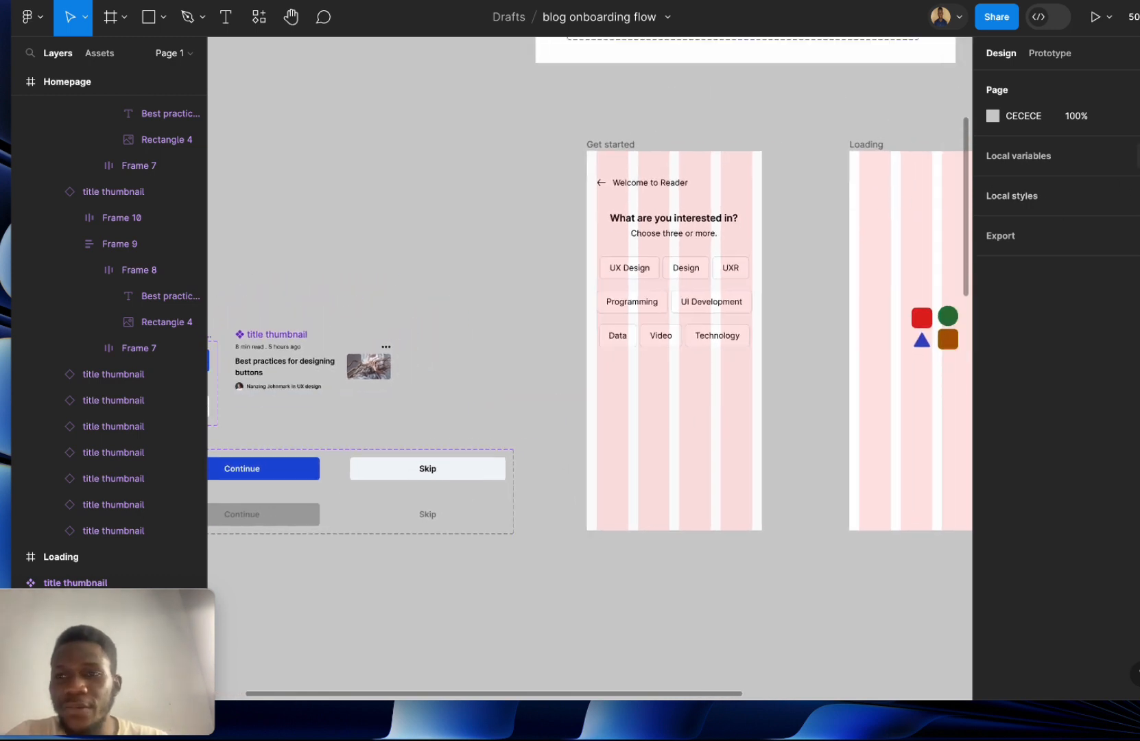
{"action": "left_click", "coordinate": [1139, 156]}
{"action": "scroll", "coordinate": [746, 417], "scroll_direction": "right", "scroll_amount": 6}
{"action": "scroll", "coordinate": [745, 416], "scroll_direction": "up", "scroll_amount": 1}
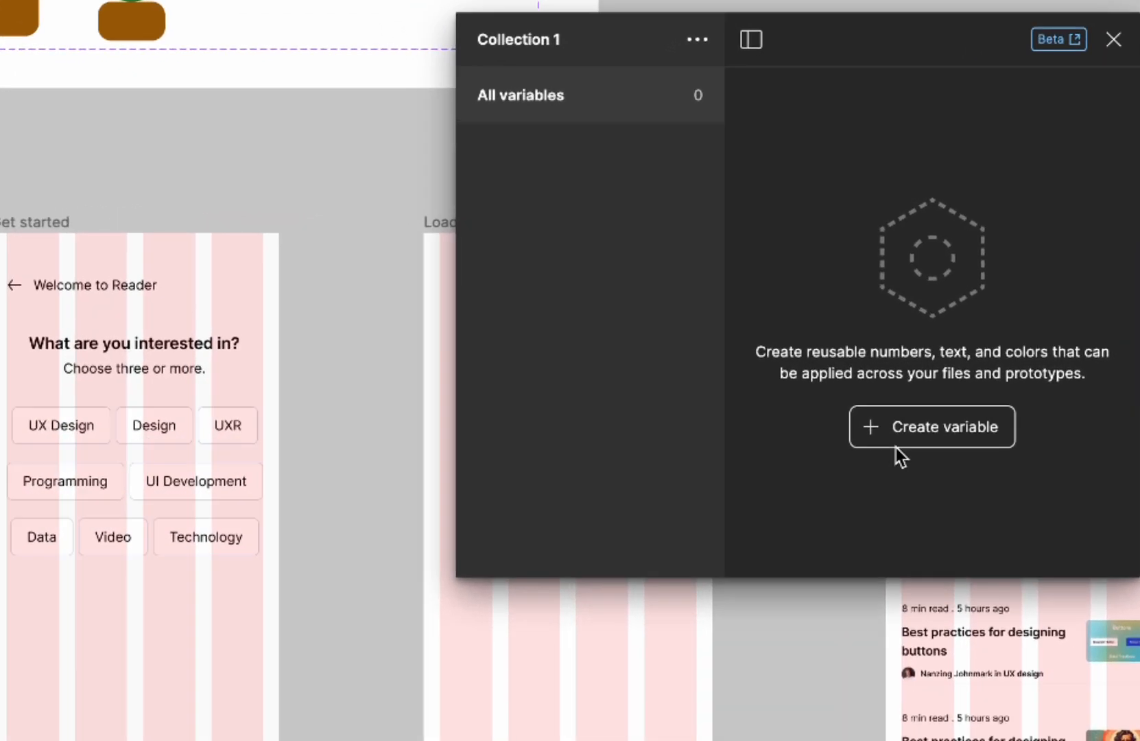
{"action": "left_click", "coordinate": [838, 303]}
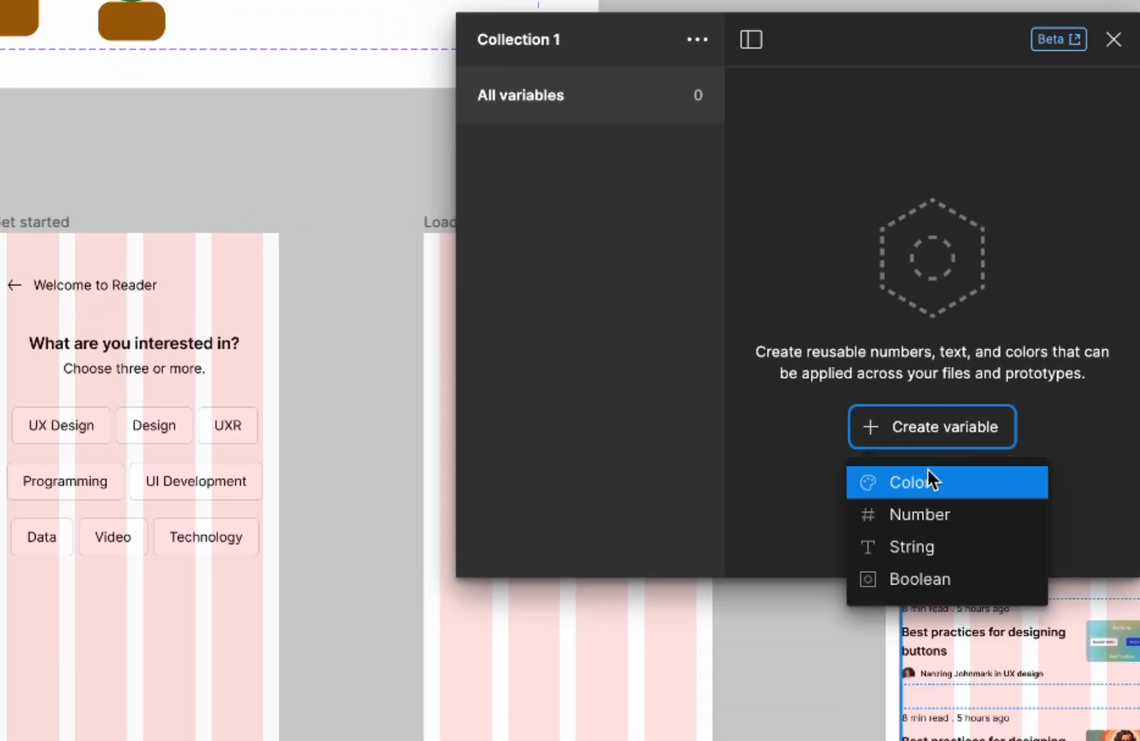
{"action": "left_click", "coordinate": [917, 582]}
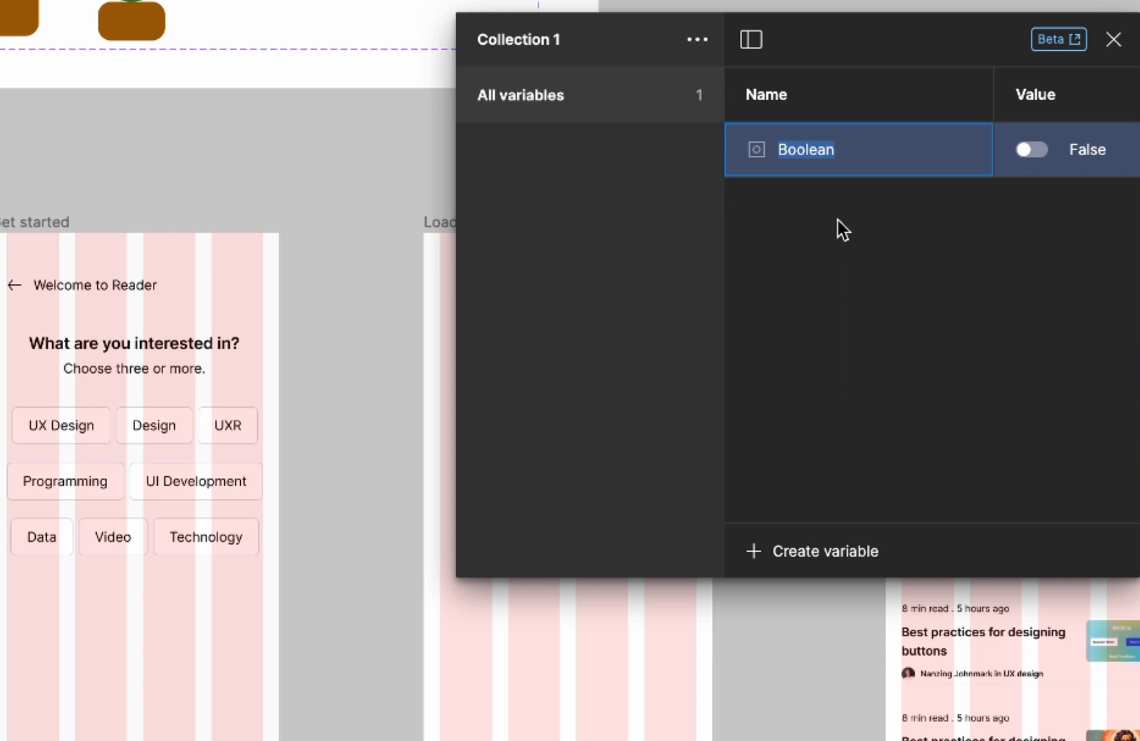
{"action": "type", "text": "has"}
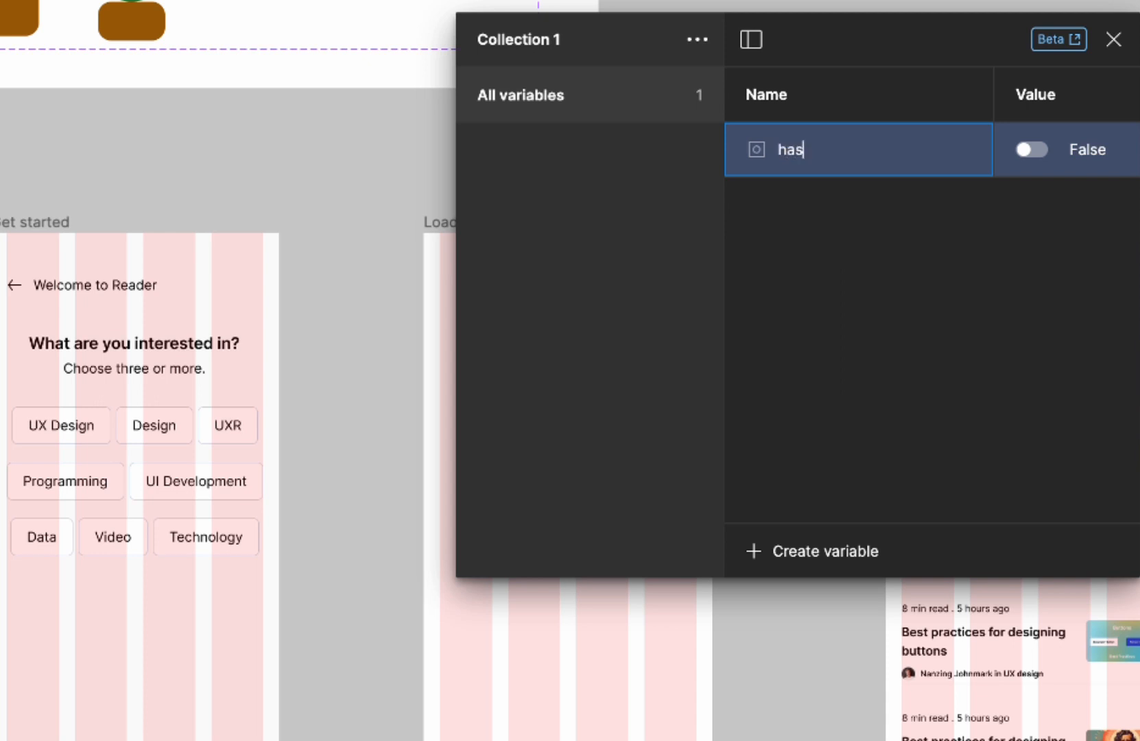
{"action": "type", "text": "Design"}
{"action": "key", "text": "Return"}
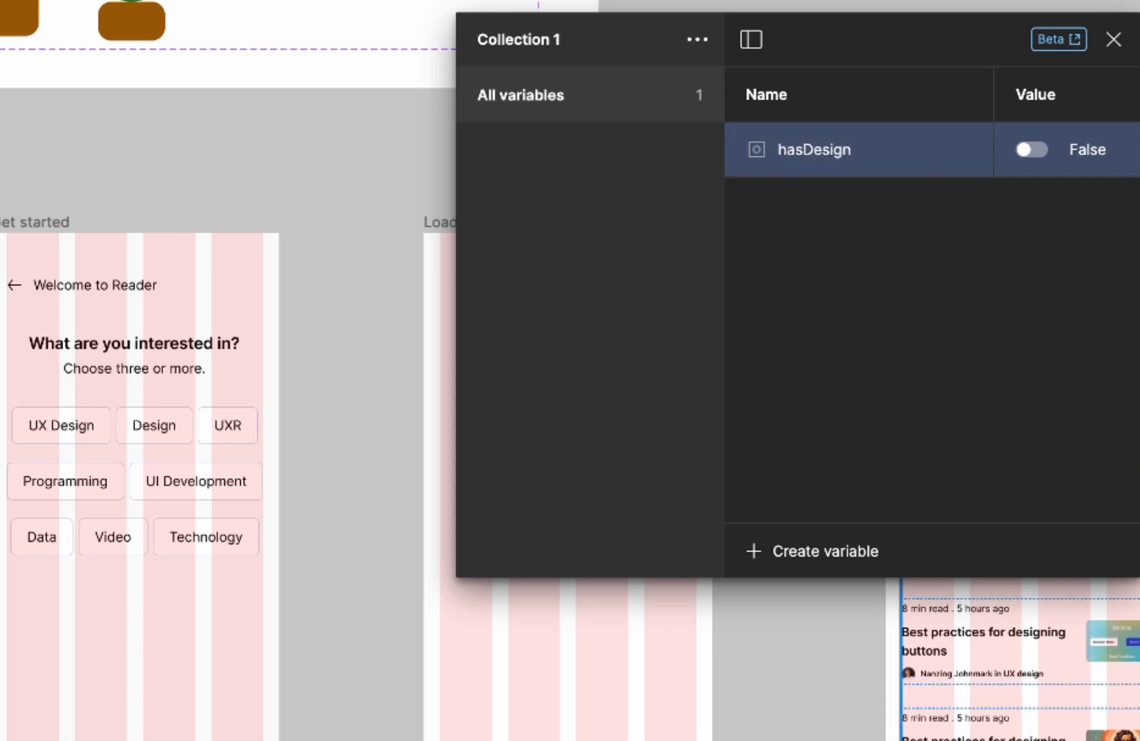
Create a second Boolean variable and name it hasUxdesign.
{"action": "left_click", "coordinate": [798, 550]}
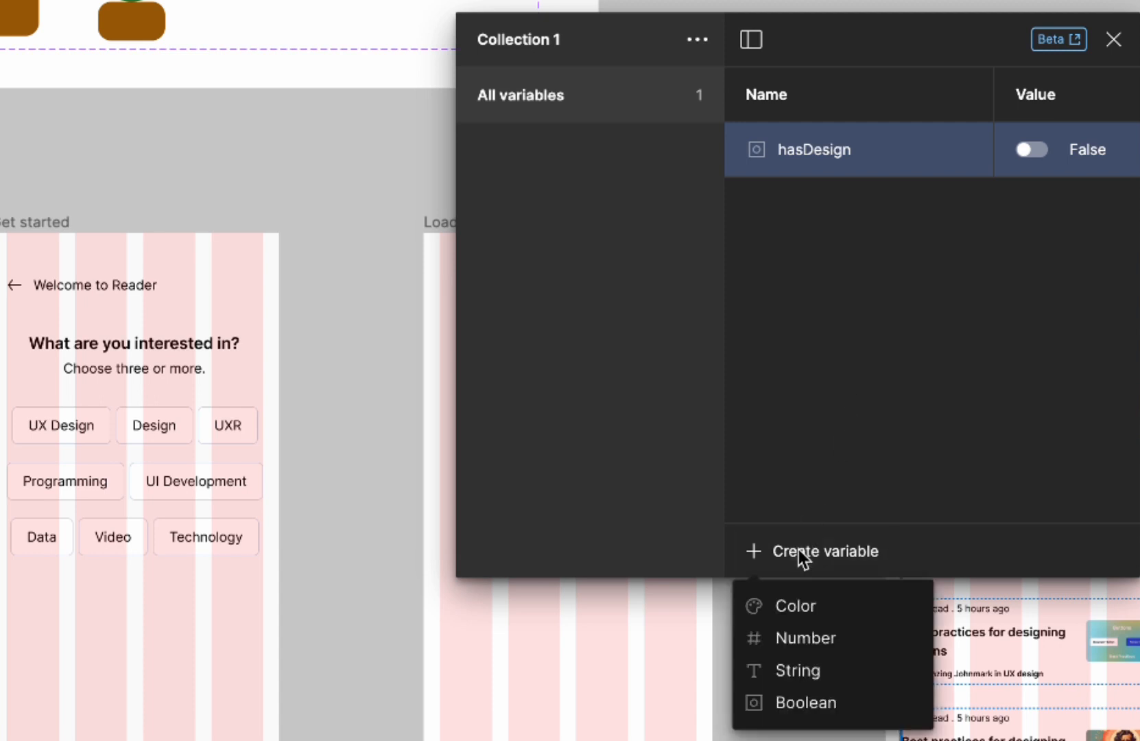
{"action": "left_click", "coordinate": [815, 696]}
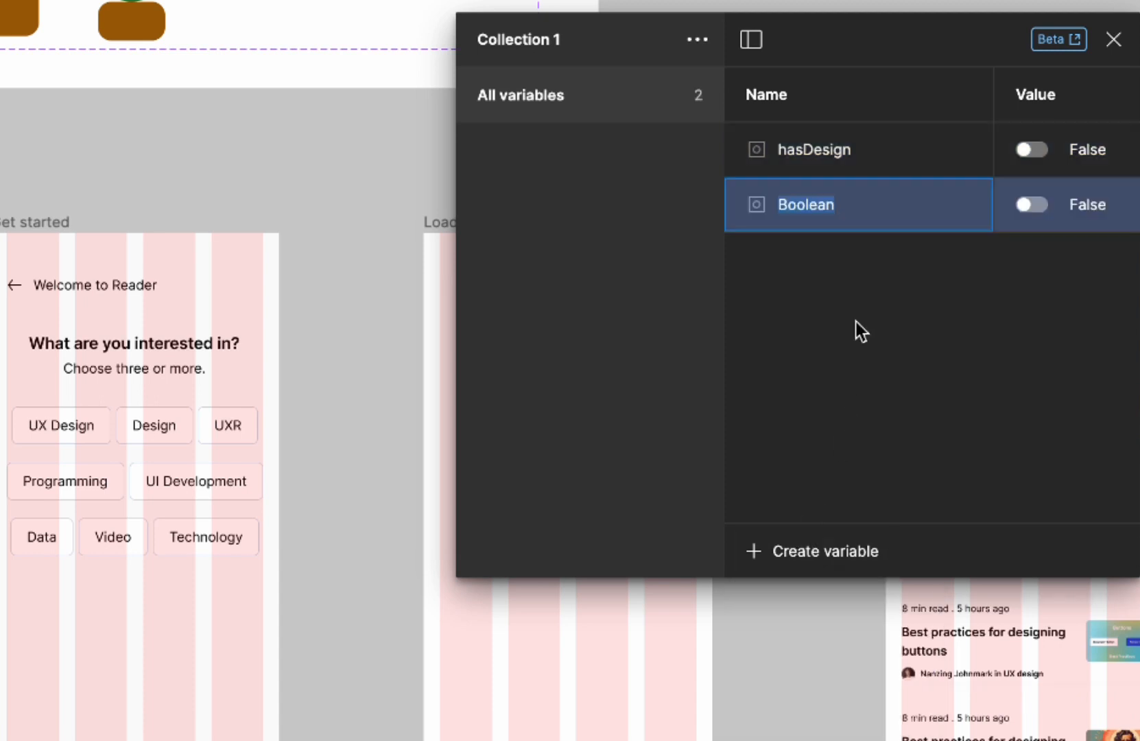
{"action": "type", "text": "has"}
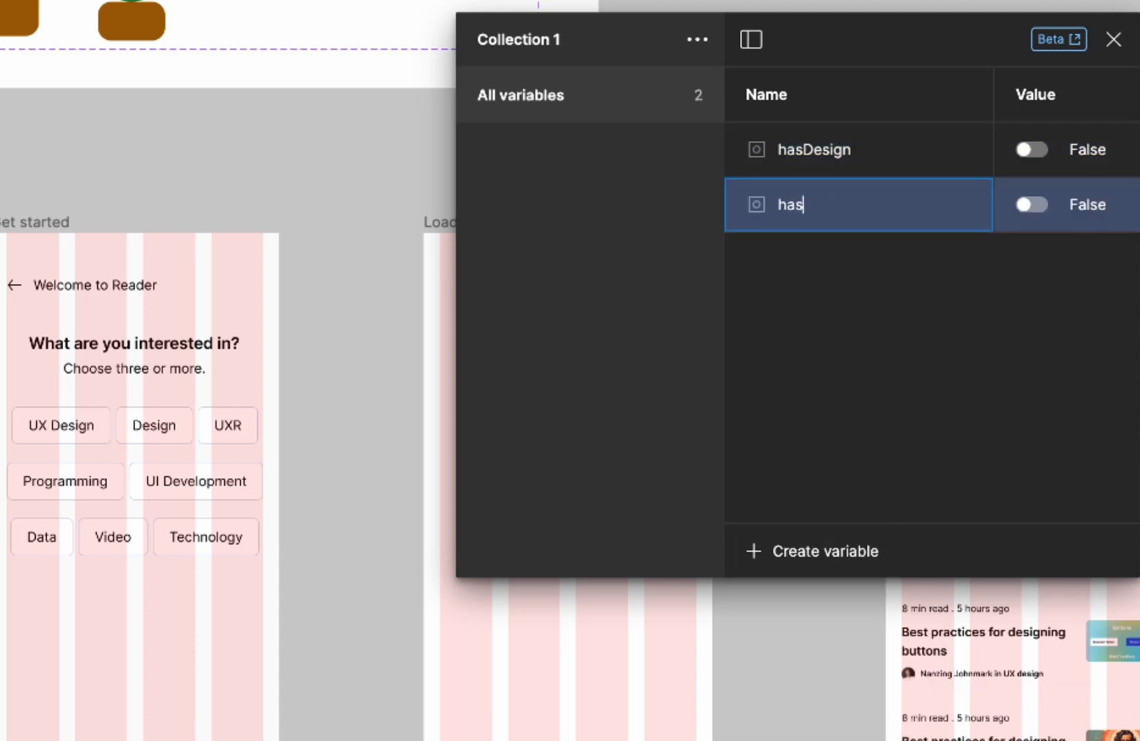
{"action": "type", "text": "Design"}
{"action": "key", "text": "Return"}
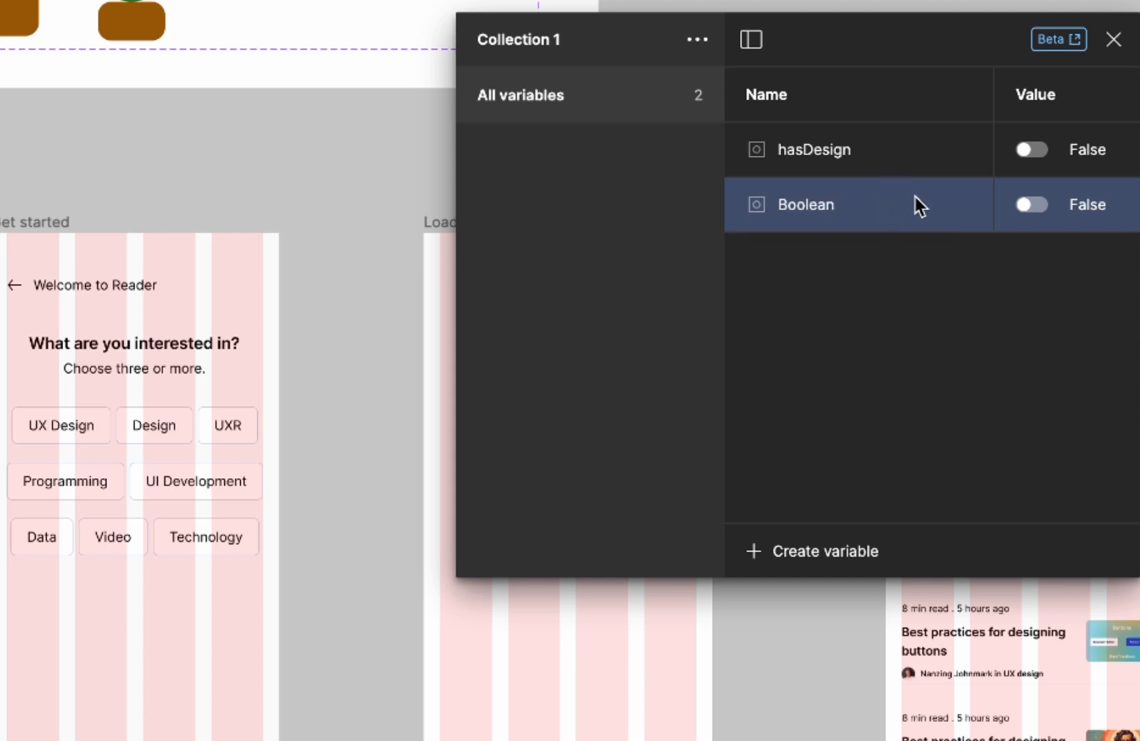
{"action": "double_click", "coordinate": [824, 208]}
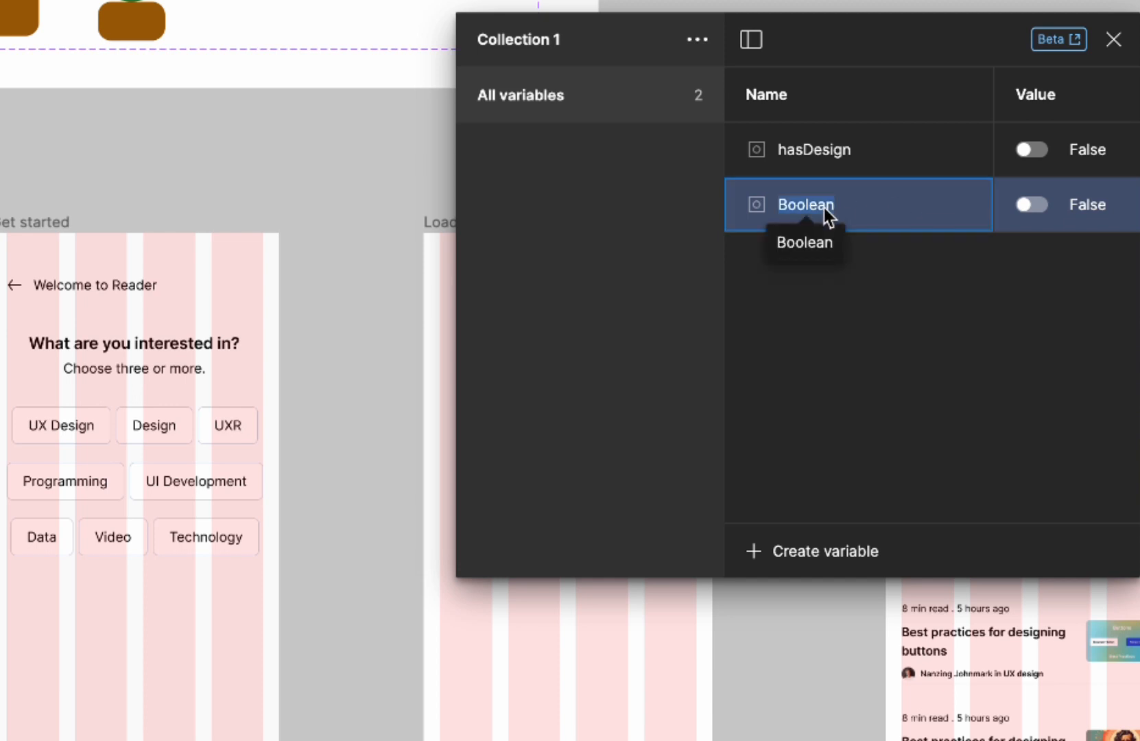
{"action": "type", "text": "hasU"}
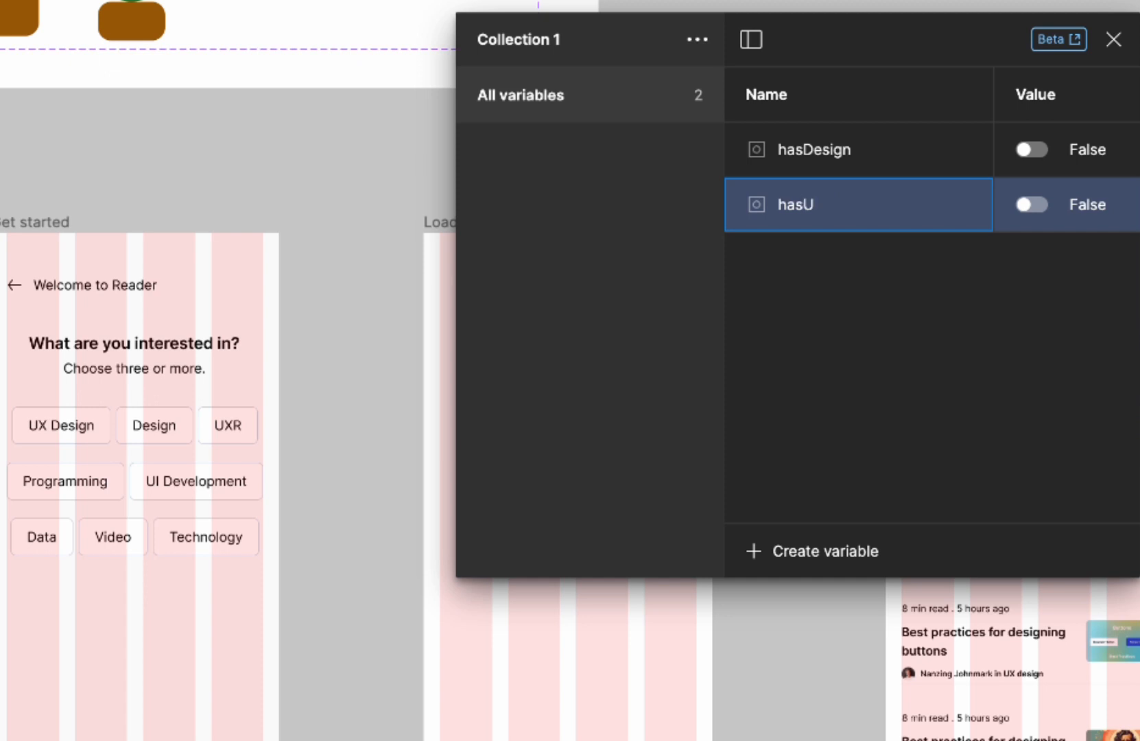
{"action": "type", "text": "xdesign"}
{"action": "key", "text": "Return"}
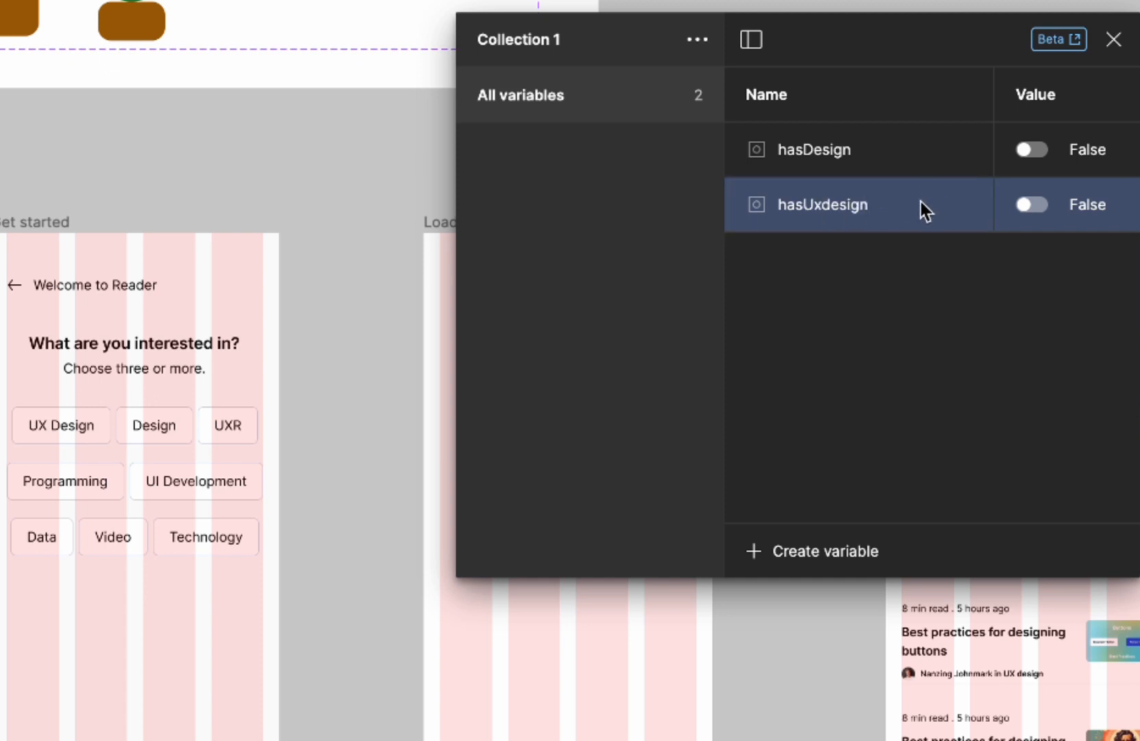
Duplicate the Boolean variable repeatedly, naming the copies hasUxr, hasProgramming, hasUidevelopment, hasData, hasVideo and hasTechnology.
{"action": "key", "text": "ctrl+d"}
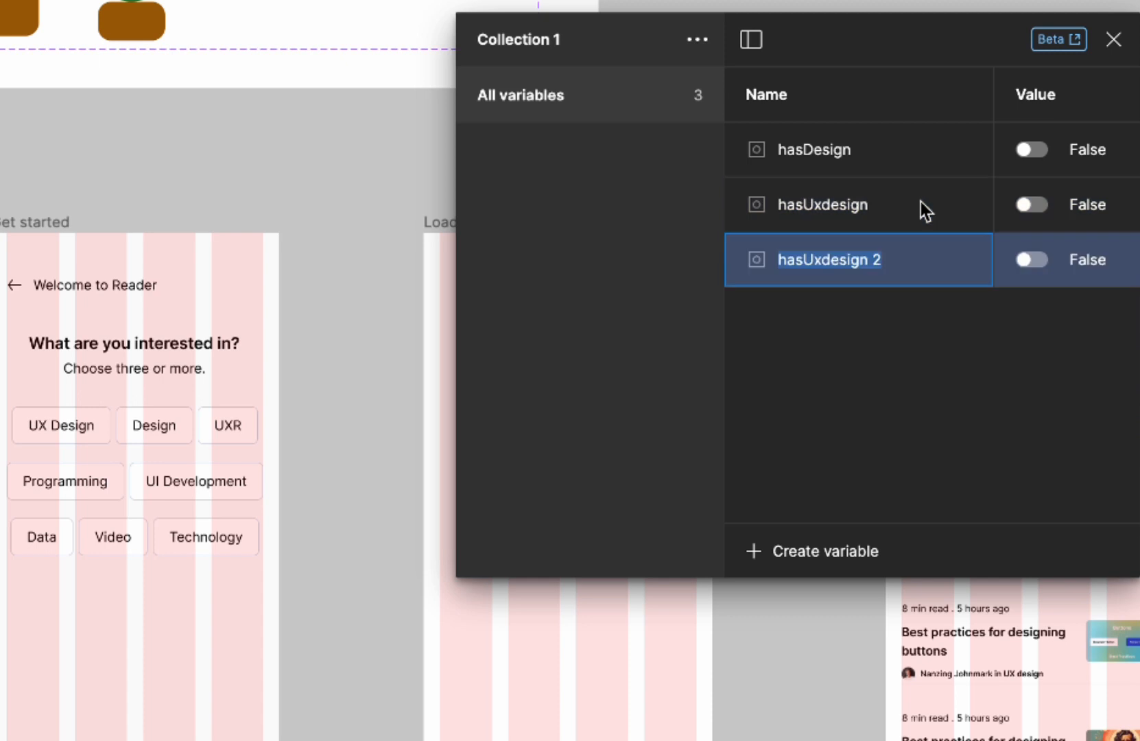
{"action": "type", "text": "has"}
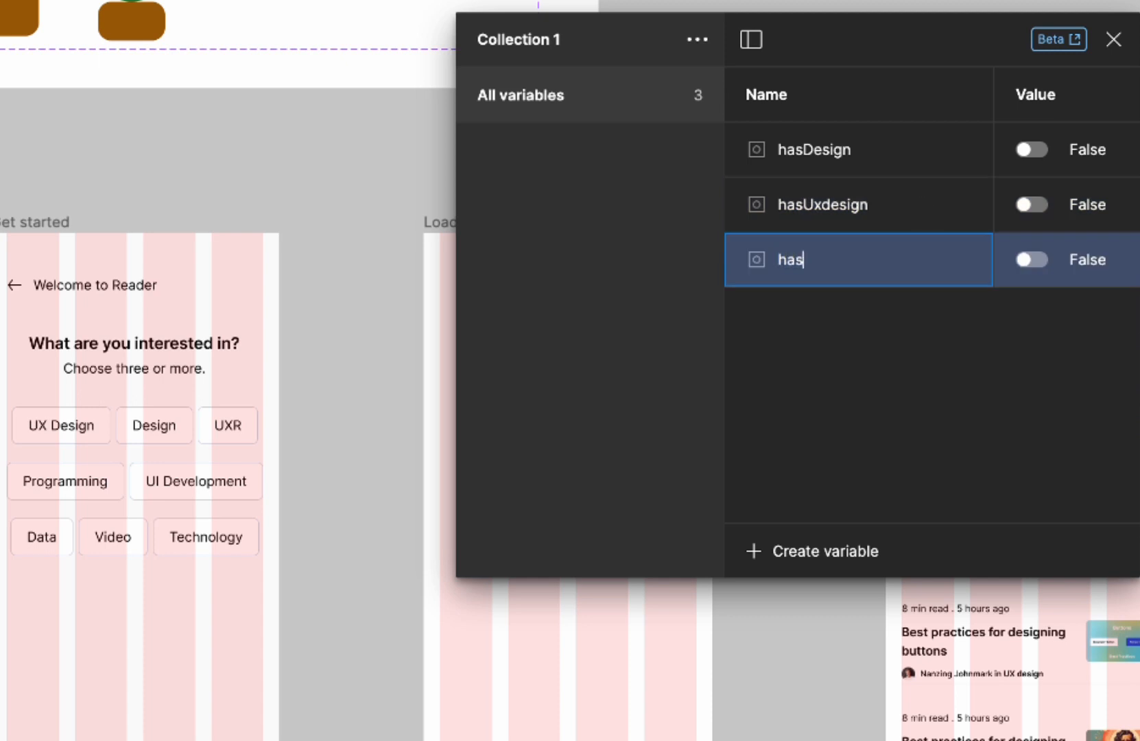
{"action": "type", "text": "UXR"}
{"action": "key", "text": "Return"}
{"action": "key", "text": "ctrl+d"}
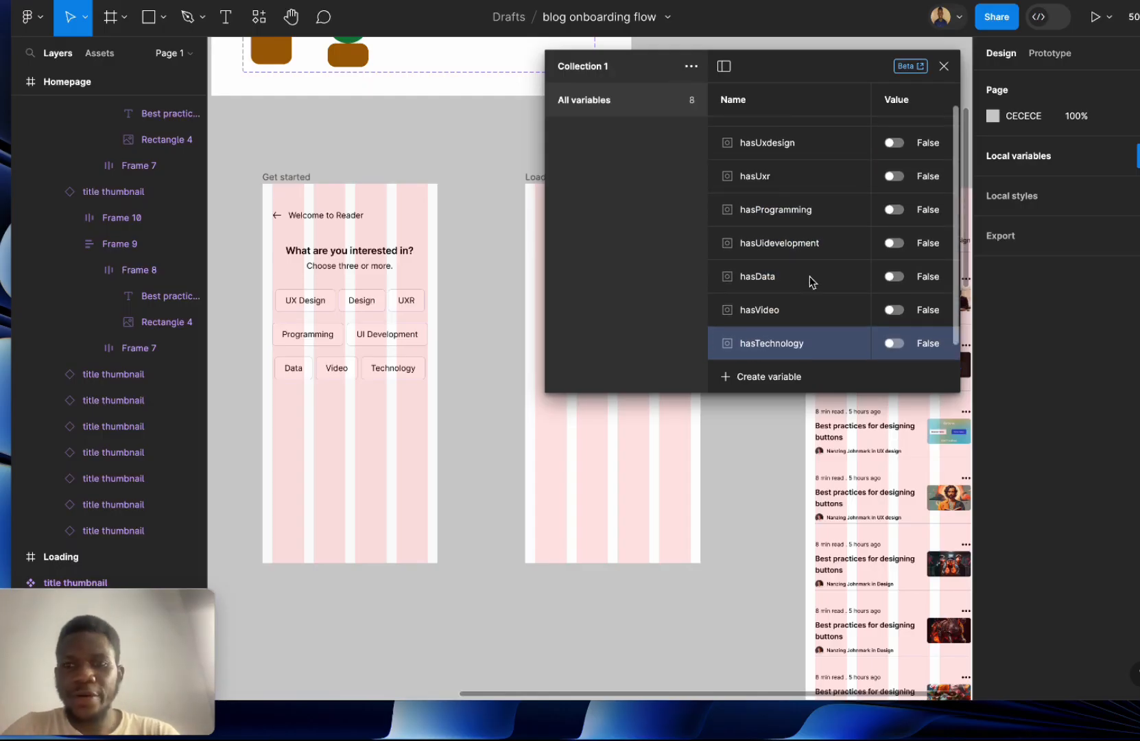
Review the variables of Collection 1, enlarge their window so the whole list fits, and close it.
{"action": "scroll", "coordinate": [812, 281], "scroll_direction": "up", "scroll_amount": 1}
{"action": "scroll", "coordinate": [812, 281], "scroll_direction": "down", "scroll_amount": 1}
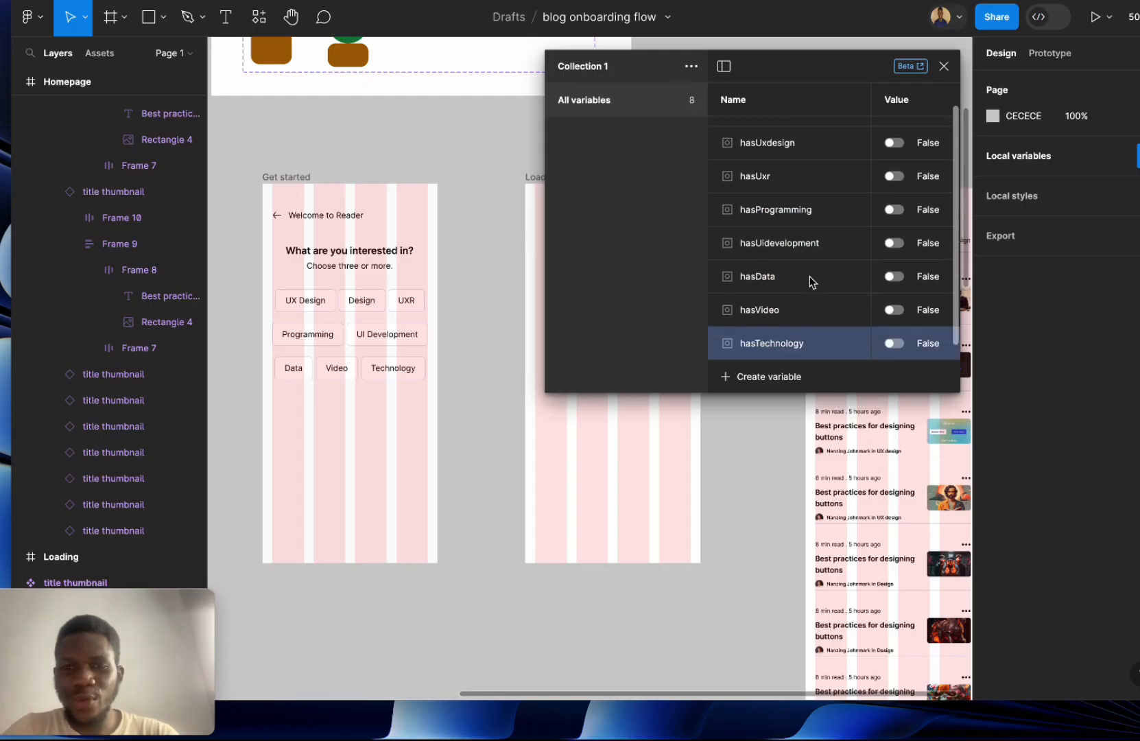
{"action": "scroll", "coordinate": [810, 280], "scroll_direction": "up", "scroll_amount": 1}
{"action": "scroll", "coordinate": [810, 280], "scroll_direction": "down", "scroll_amount": 1}
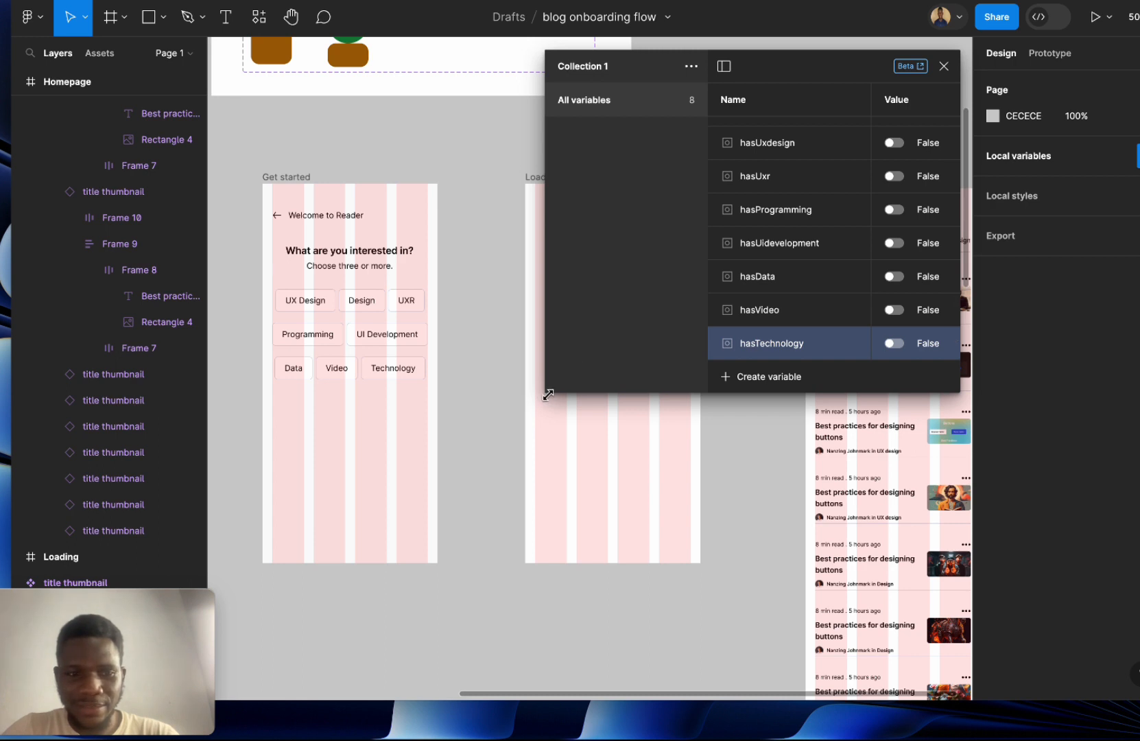
{"action": "left_click_drag", "start_coordinate": [548, 395], "coordinate": [194, 600]}
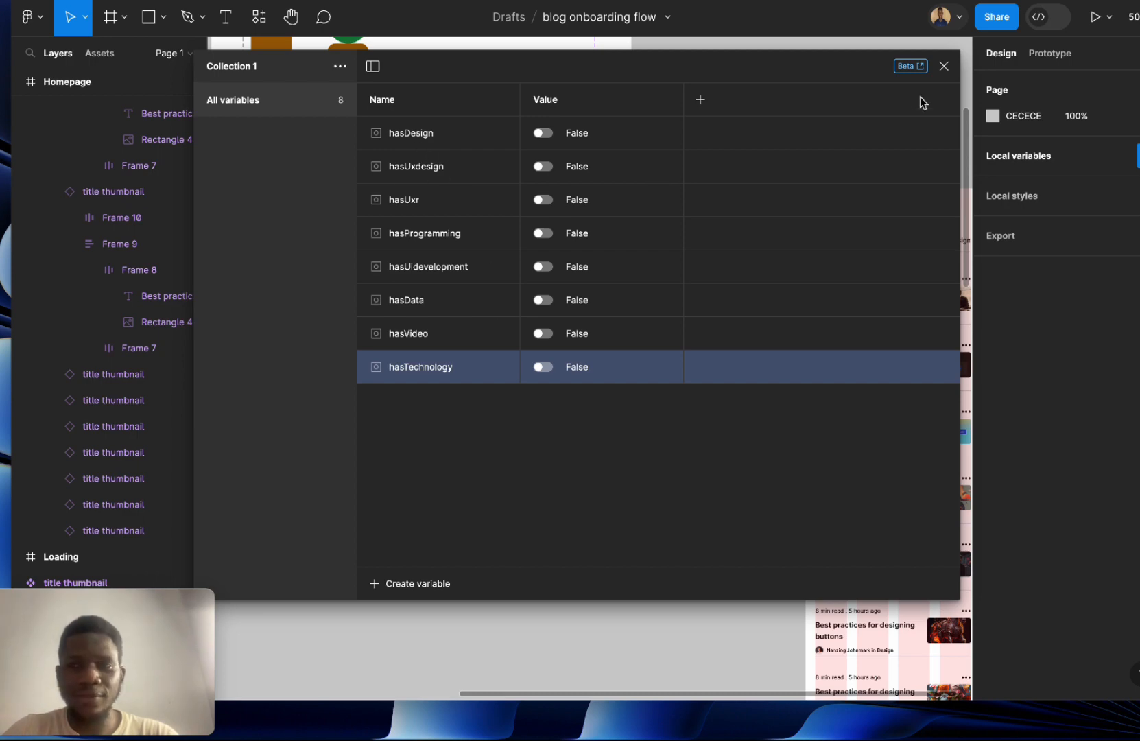
{"action": "left_click", "coordinate": [949, 70]}
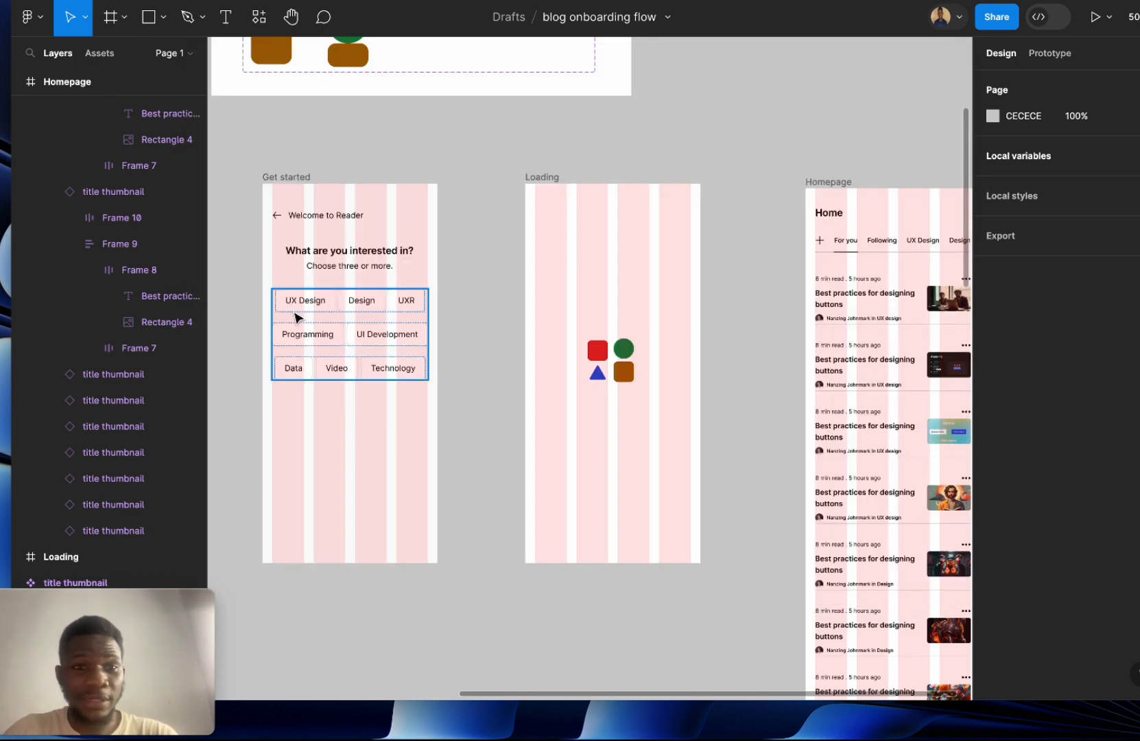
Reopen the local variables, try switching the hasDesign value on and back to False, and close the window.
{"action": "scroll", "coordinate": [352, 321], "scroll_direction": "left", "scroll_amount": 3}
{"action": "scroll", "coordinate": [351, 320], "scroll_direction": "down", "scroll_amount": 2}
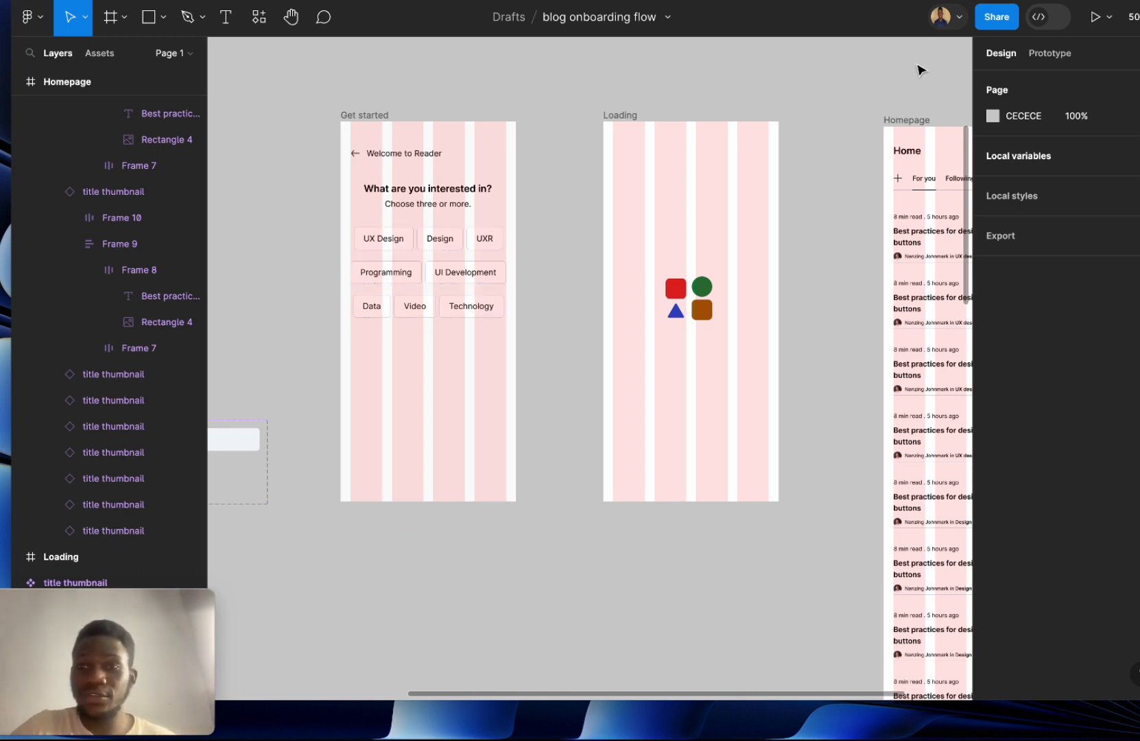
{"action": "left_click", "coordinate": [1137, 156]}
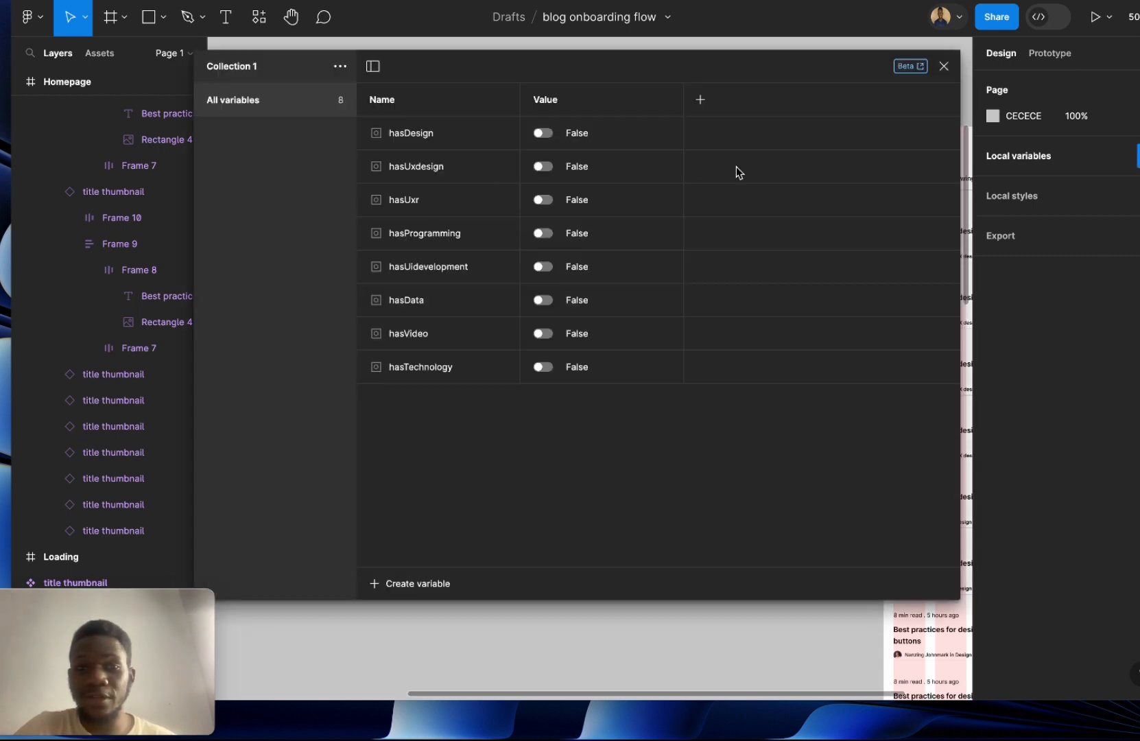
{"action": "left_click", "coordinate": [542, 133]}
{"action": "left_click", "coordinate": [547, 135]}
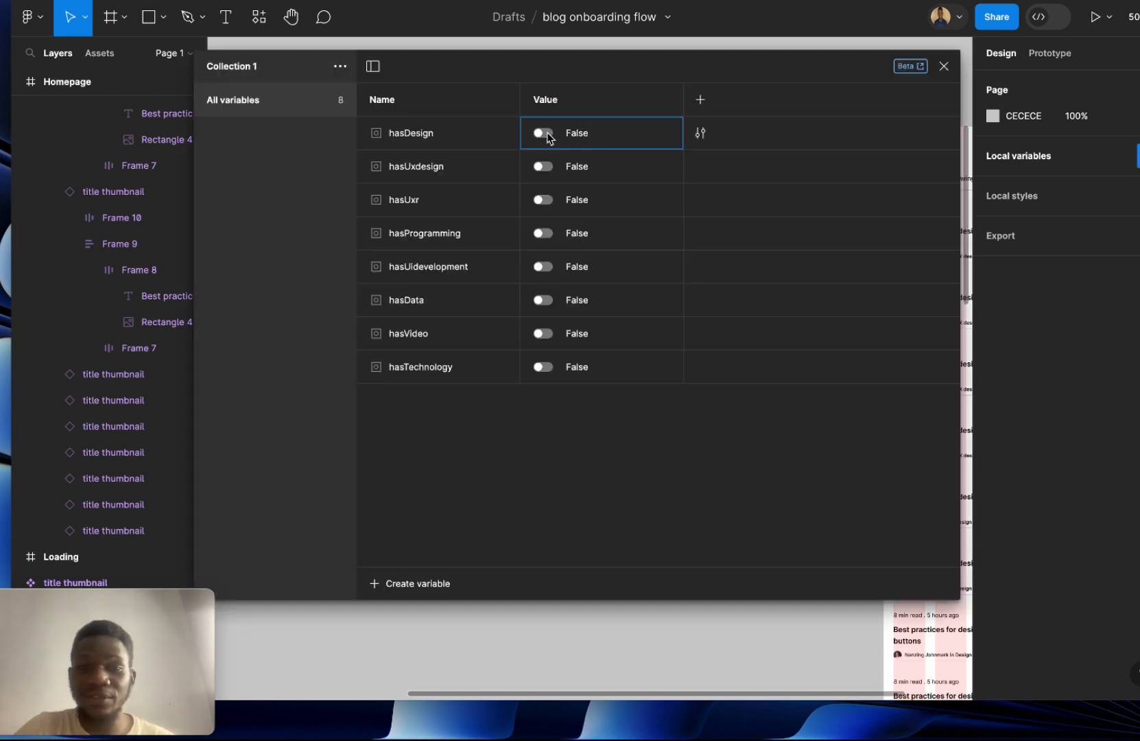
{"action": "left_click", "coordinate": [547, 134]}
{"action": "left_click", "coordinate": [546, 134]}
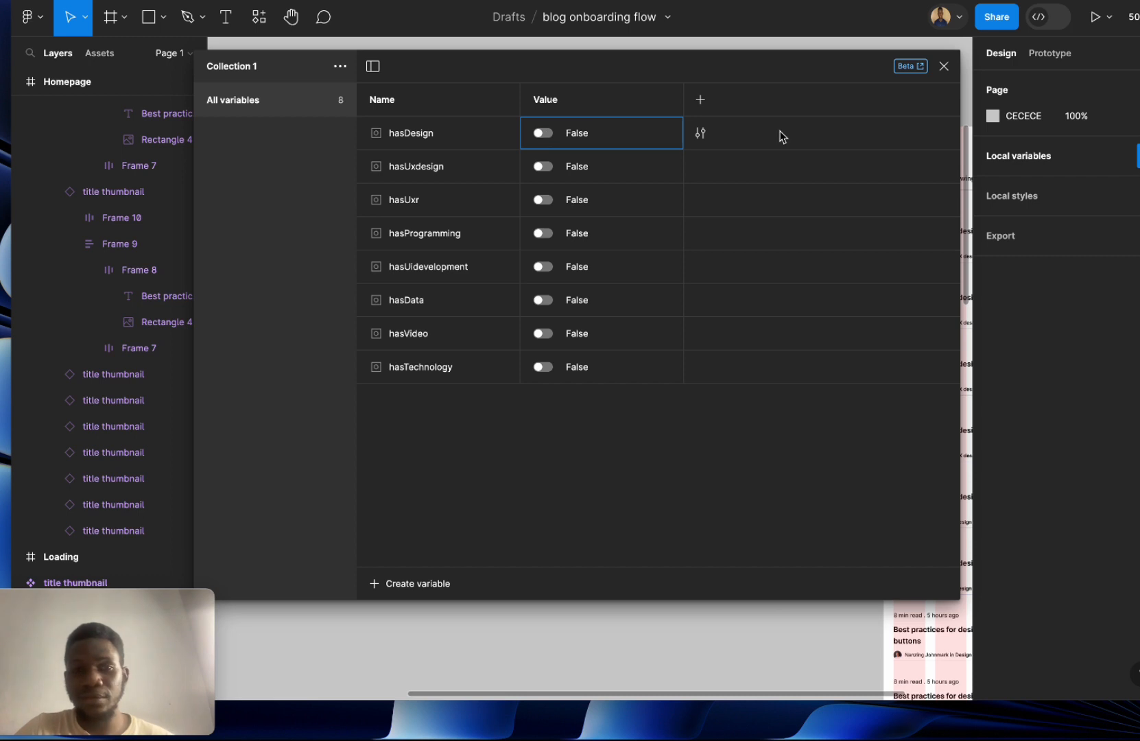
{"action": "left_click", "coordinate": [944, 66]}
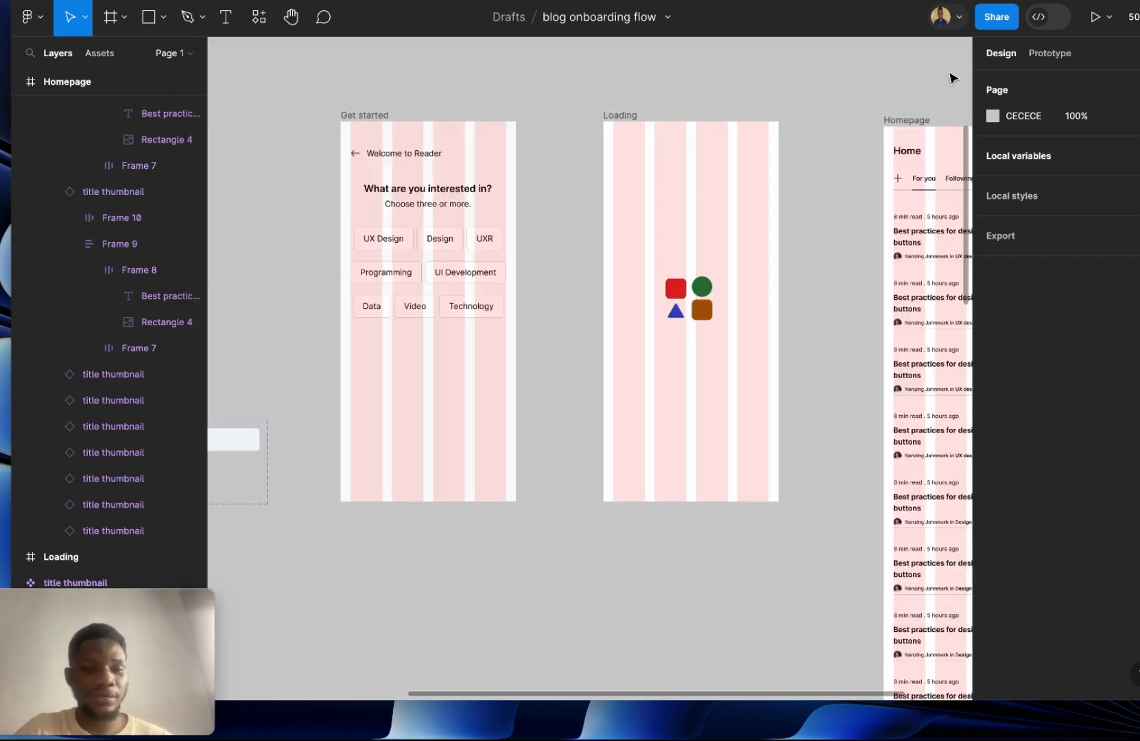
Add the text "button instance" above the selectedCards component set, with a right-pointing arrow 184 long and 5 thick beside it.
{"action": "scroll", "coordinate": [823, 249], "scroll_direction": "left", "scroll_amount": 6}
{"action": "scroll", "coordinate": [823, 182], "scroll_direction": "down", "scroll_amount": 1}
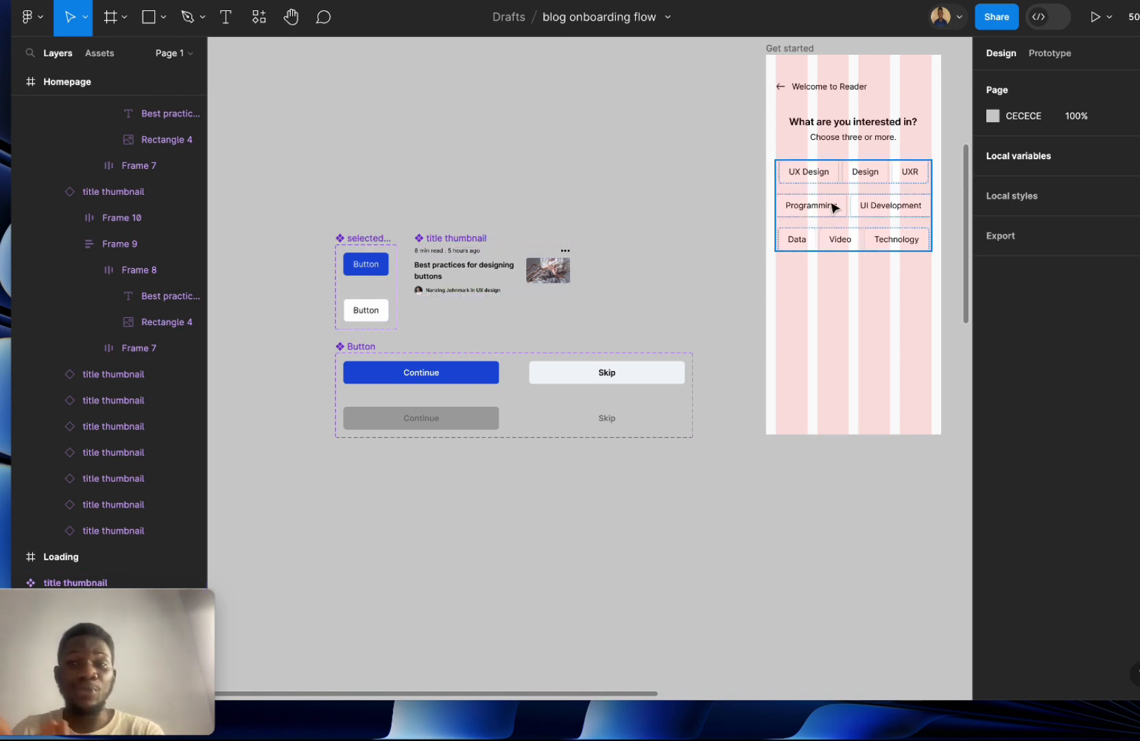
{"action": "scroll", "coordinate": [833, 206], "scroll_direction": "up", "scroll_amount": 2}
{"action": "scroll", "coordinate": [834, 206], "scroll_direction": "left", "scroll_amount": 2}
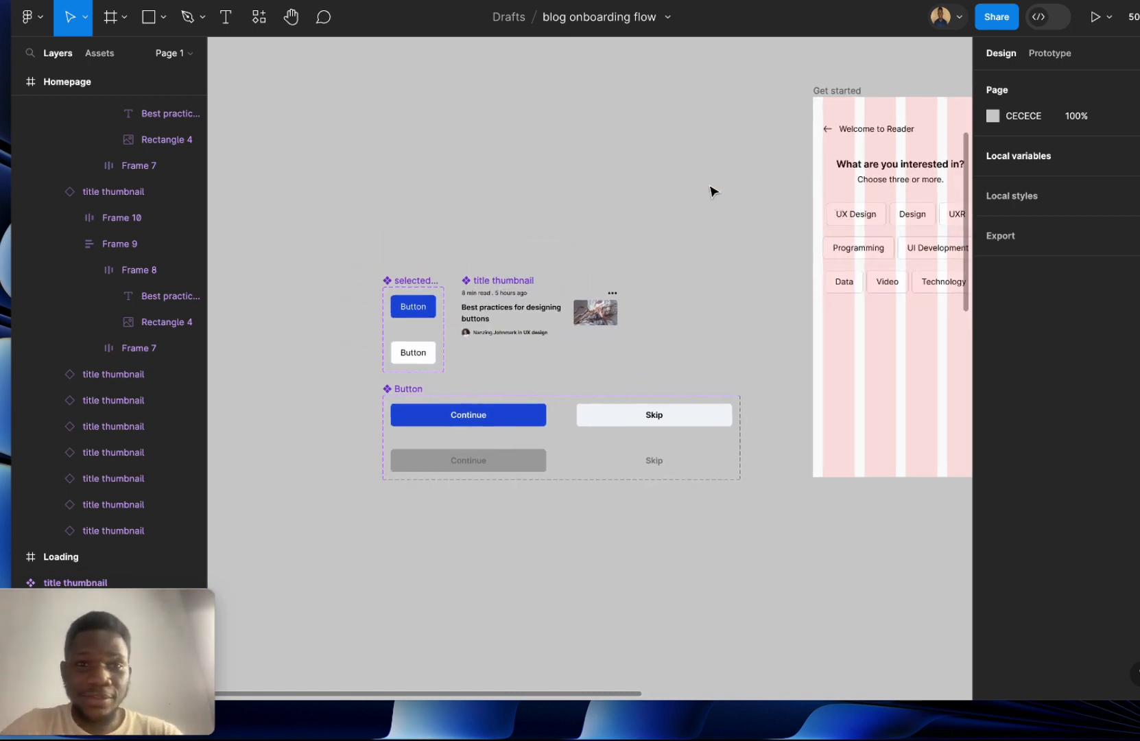
{"action": "left_click", "coordinate": [225, 16]}
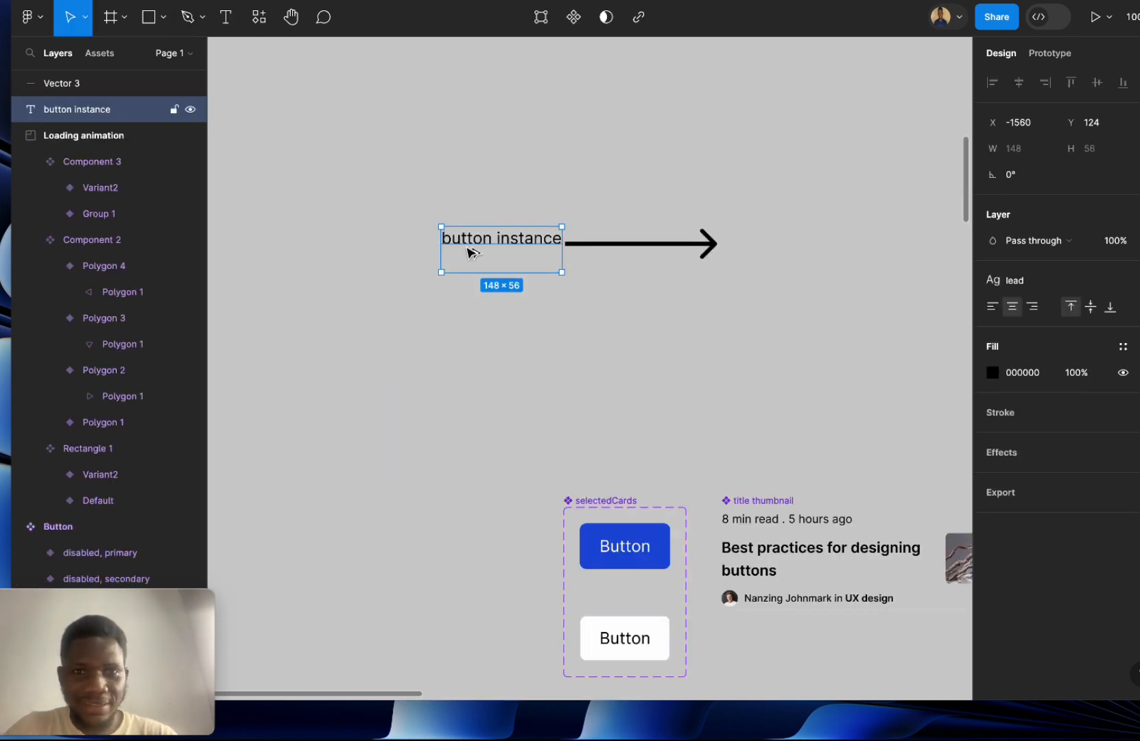
Duplicate the "button instance" label to the far end of the arrow and change the copy's text to "boelean variable".
{"action": "left_click_drag", "start_coordinate": [471, 251], "coordinate": [759, 250]}
{"action": "double_click", "coordinate": [759, 250]}
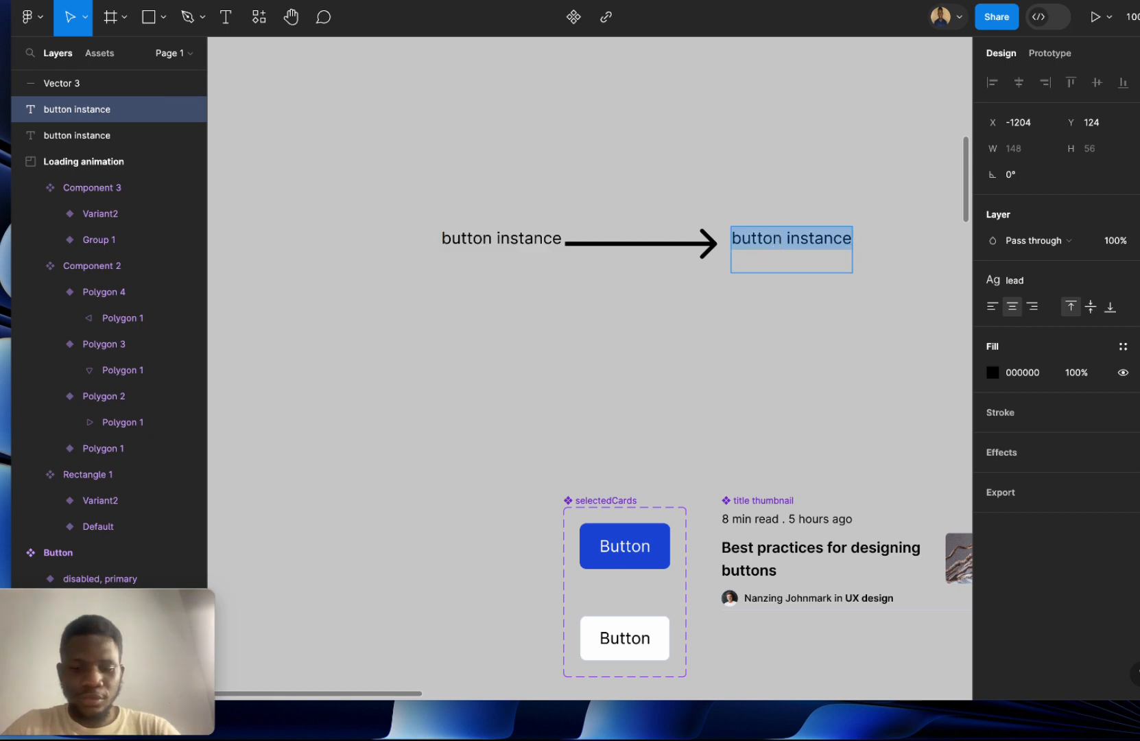
{"action": "type", "text": "boelean"}
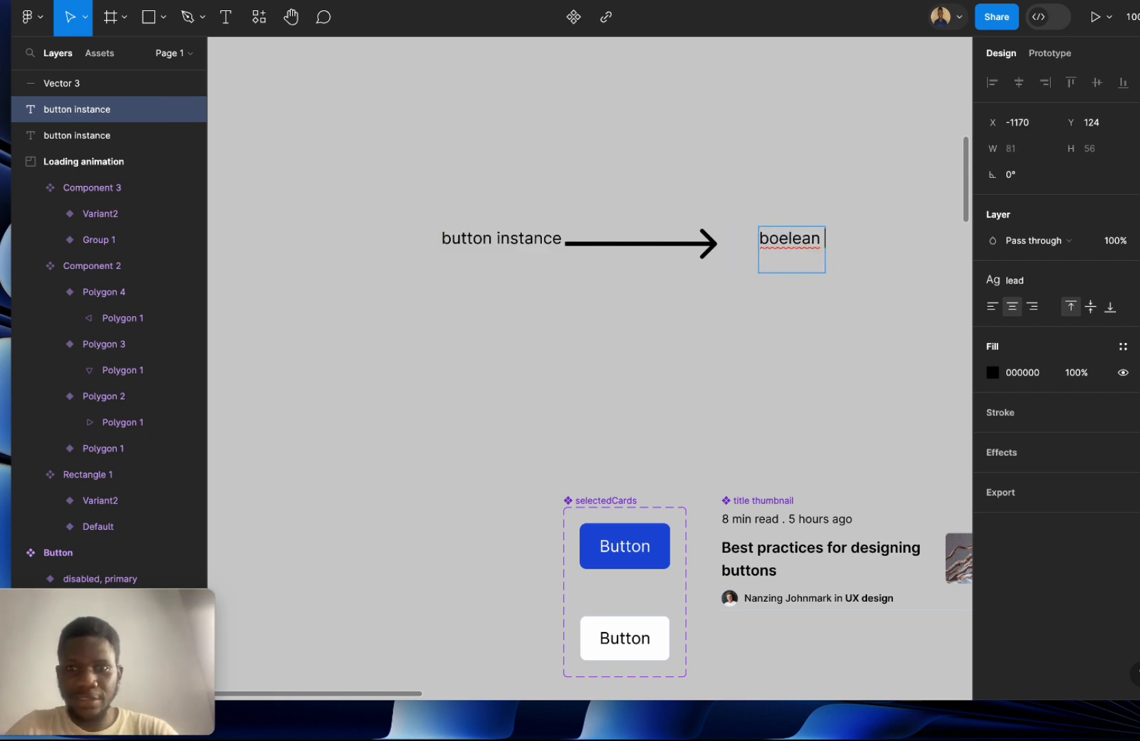
{"action": "type", "text": " varian"}
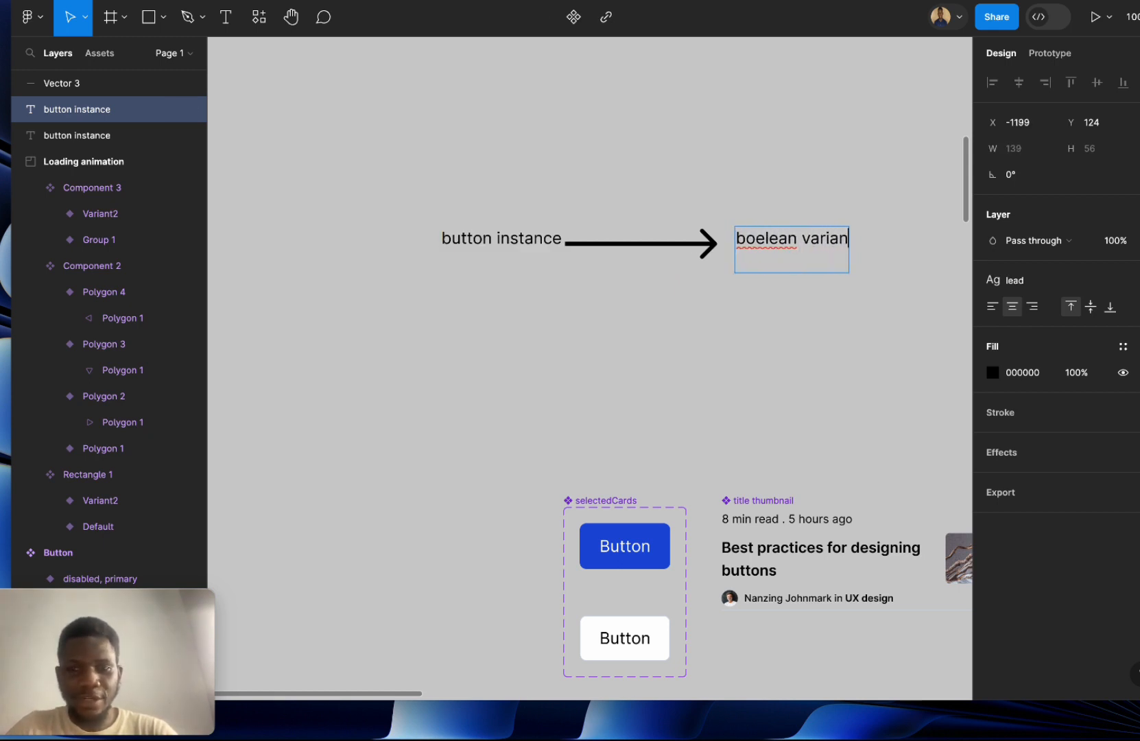
{"action": "key", "text": "BackSpace"}
{"action": "type", "text": "ble"}
{"action": "key", "text": "Escape"}
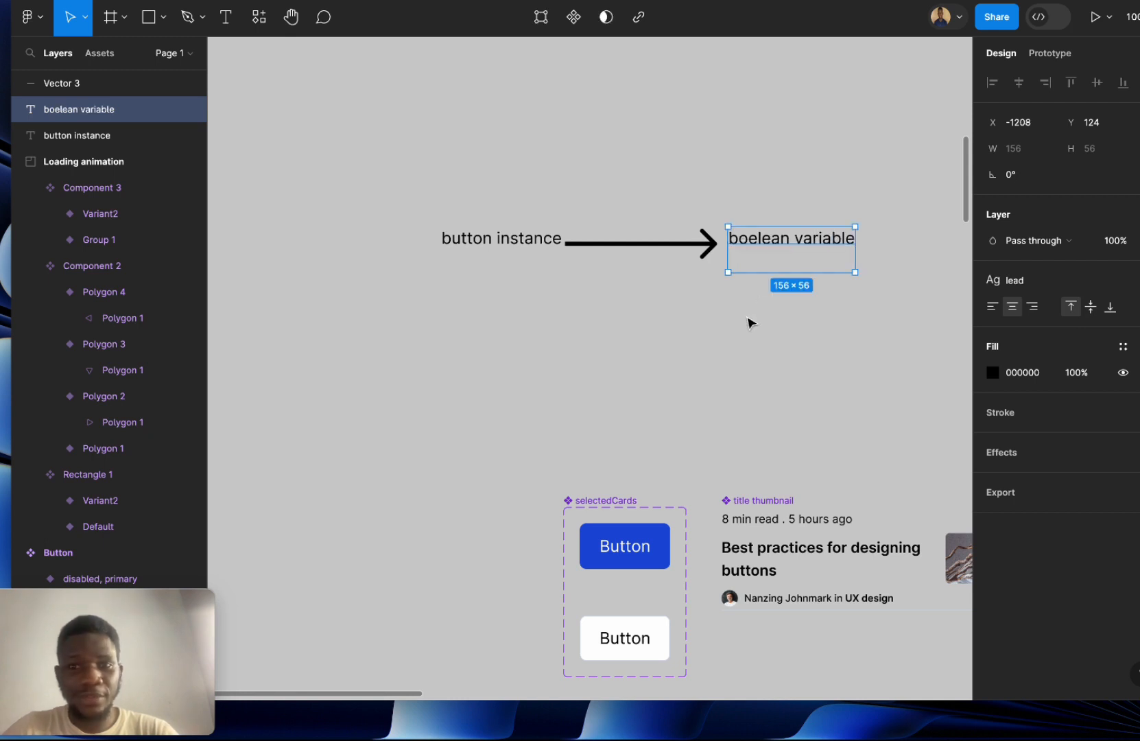
Duplicate the arrow and the "boelean variable" label together, placing the copies to the right to extend the diagram.
{"action": "scroll", "coordinate": [707, 281], "scroll_direction": "right", "scroll_amount": 5}
{"action": "left_click", "coordinate": [424, 203]}
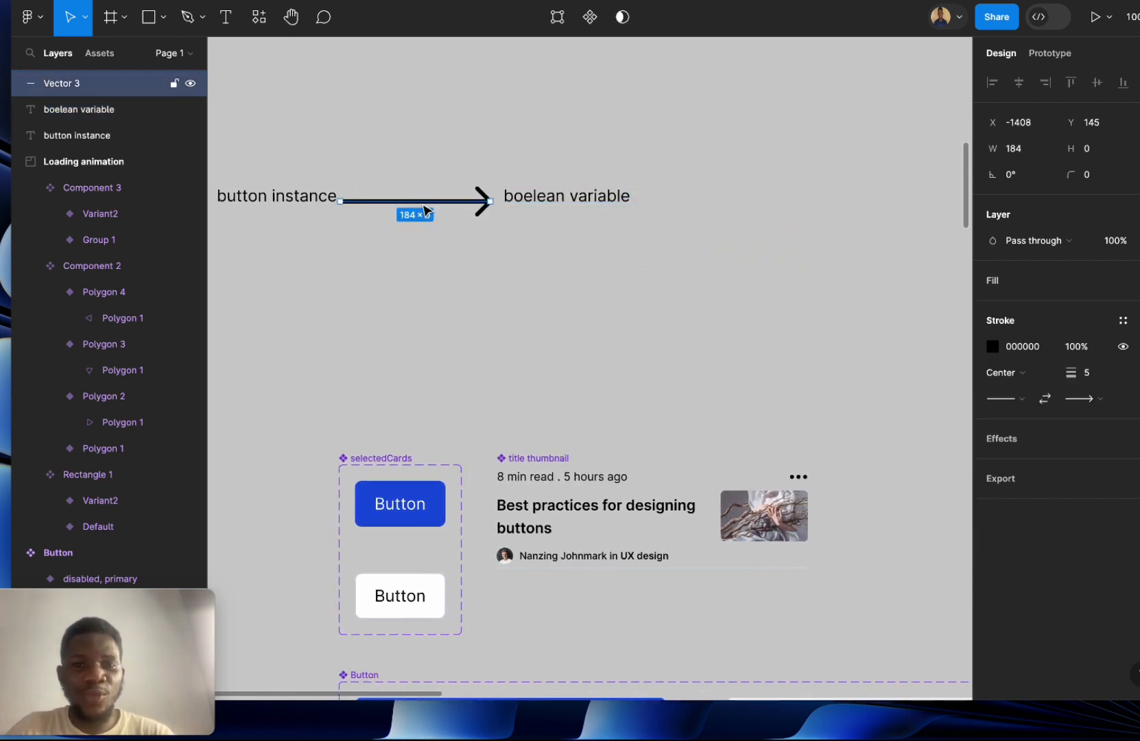
{"action": "left_click", "coordinate": [546, 209], "text": "shift"}
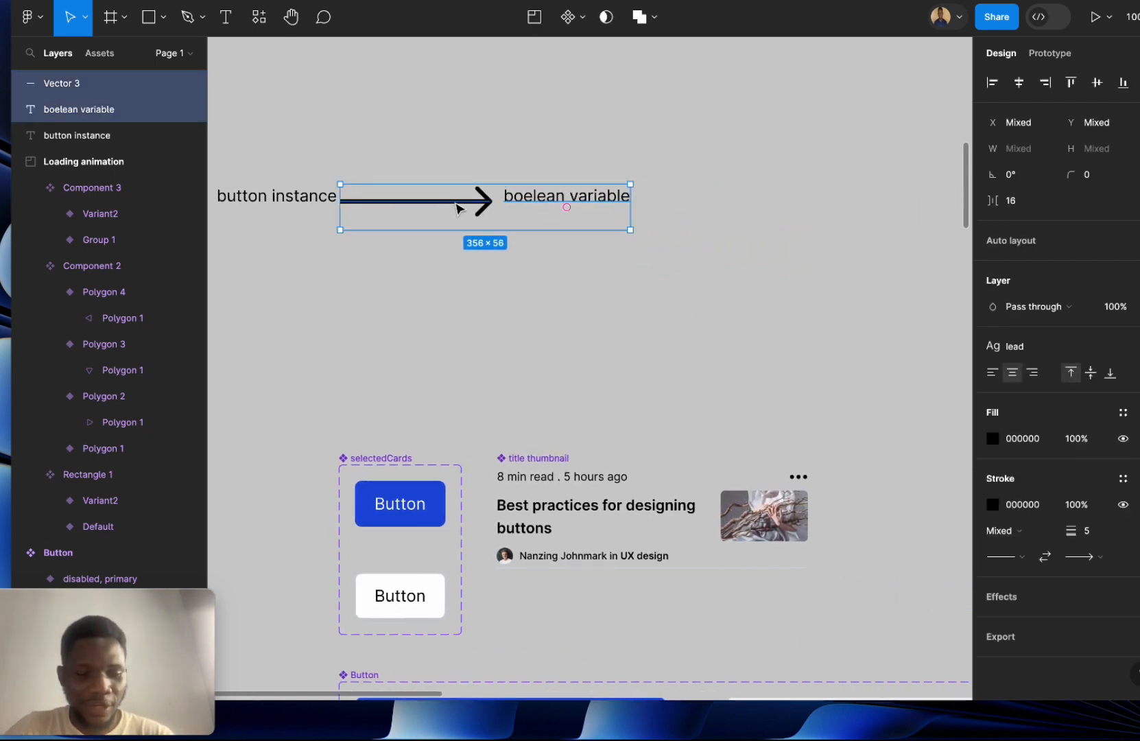
{"action": "left_click_drag", "start_coordinate": [461, 209], "coordinate": [800, 206]}
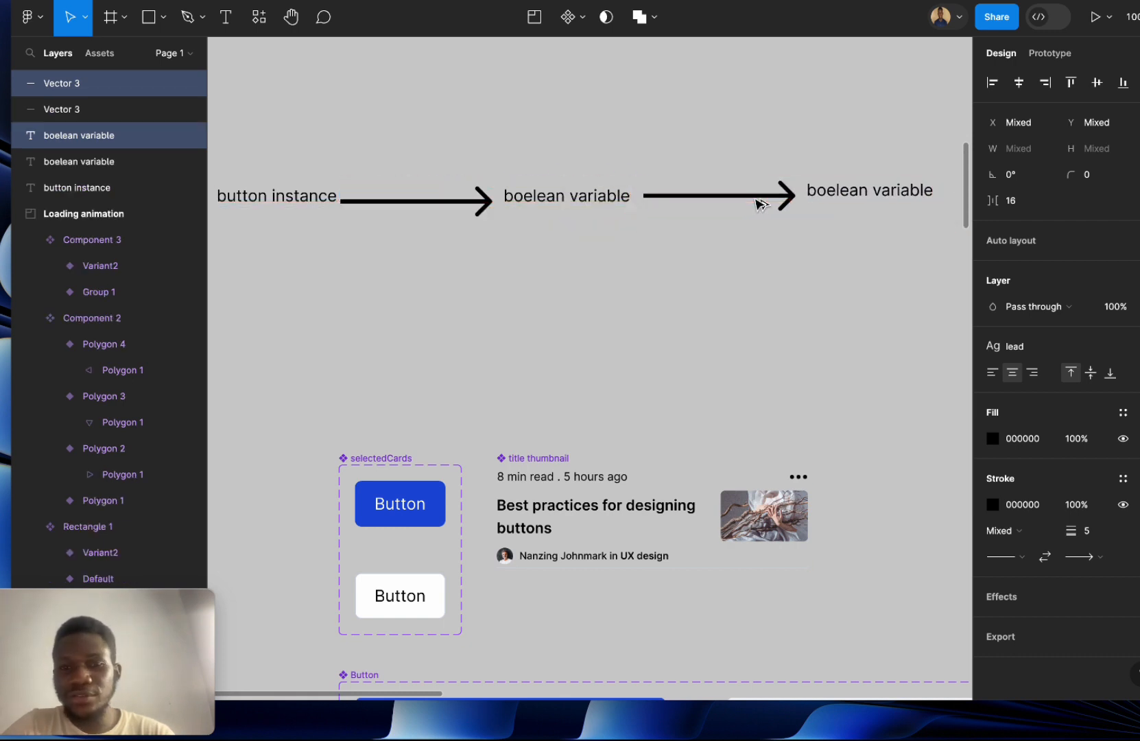
Change the text of the diagram's last label, after the second arrow, to "layer visibility".
{"action": "double_click", "coordinate": [856, 193]}
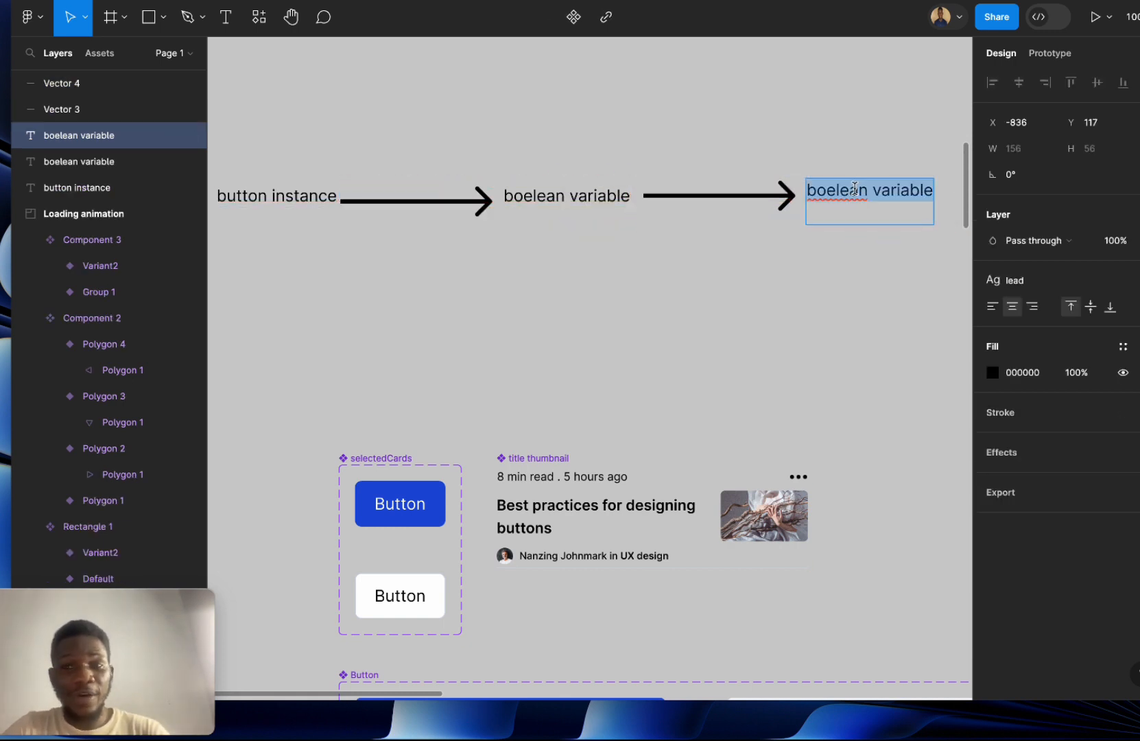
{"action": "type", "text": "layer visibility"}
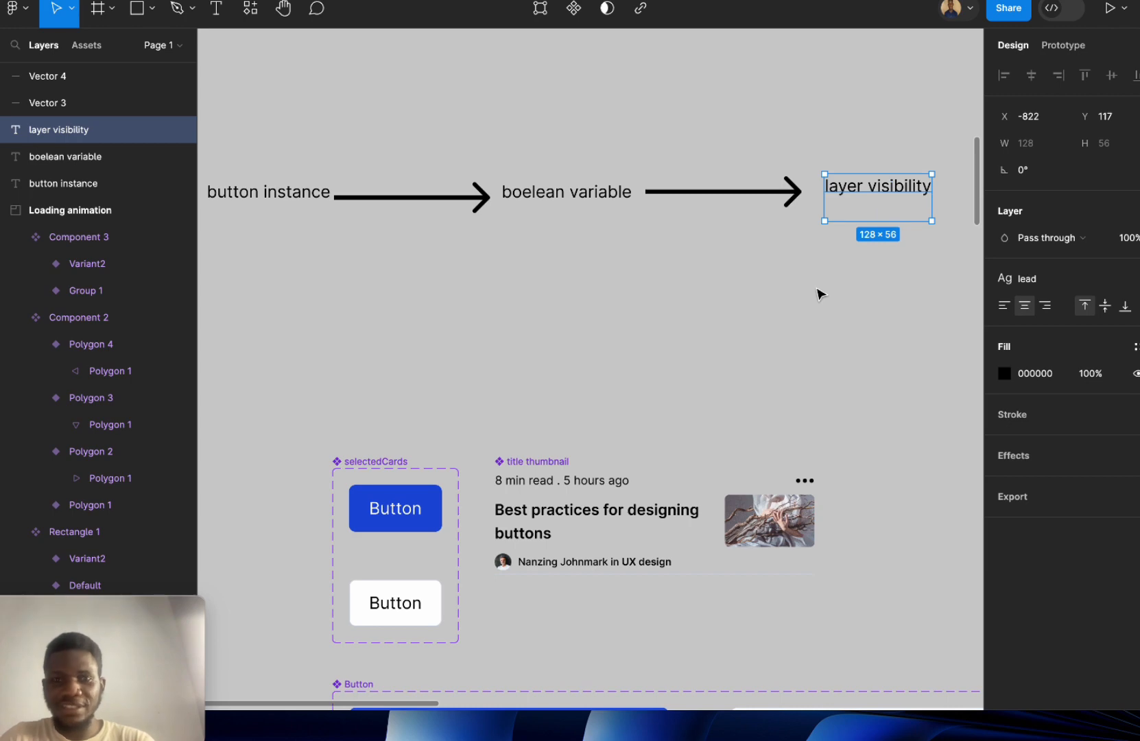
{"action": "key", "text": "ctrl+minus"}
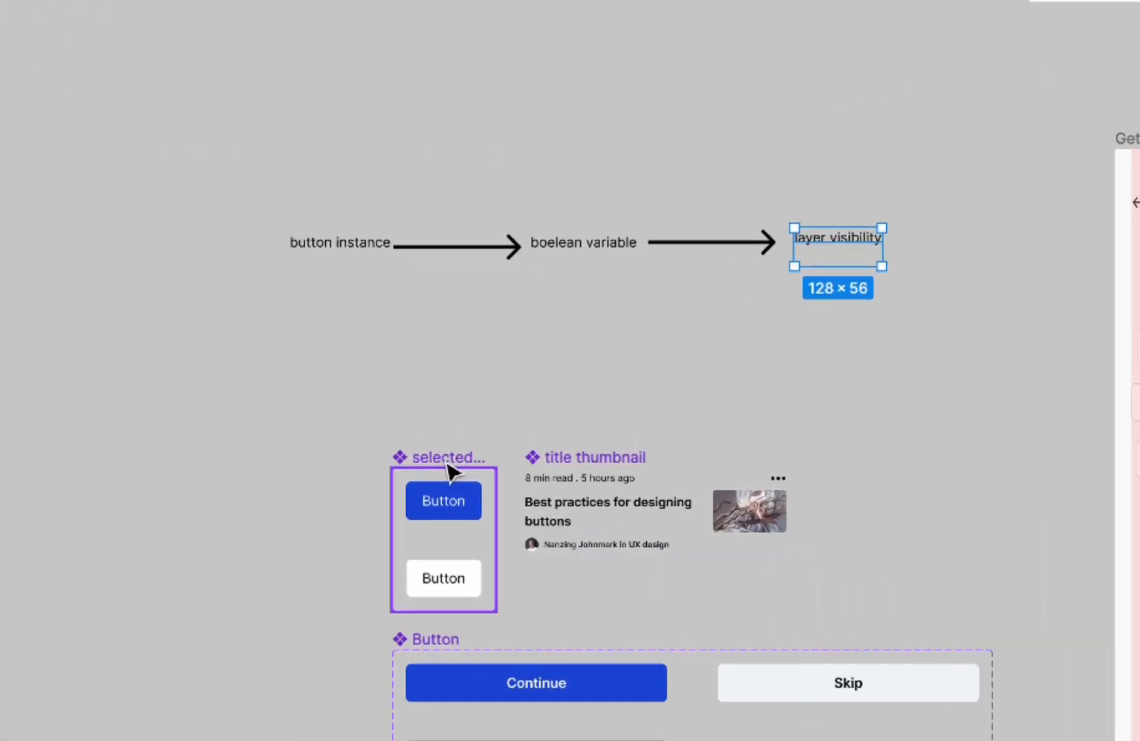
Link the isSelected property of the UX Design card in the Get started frame to the hasUxdesign variable.
{"action": "left_click", "coordinate": [464, 440]}
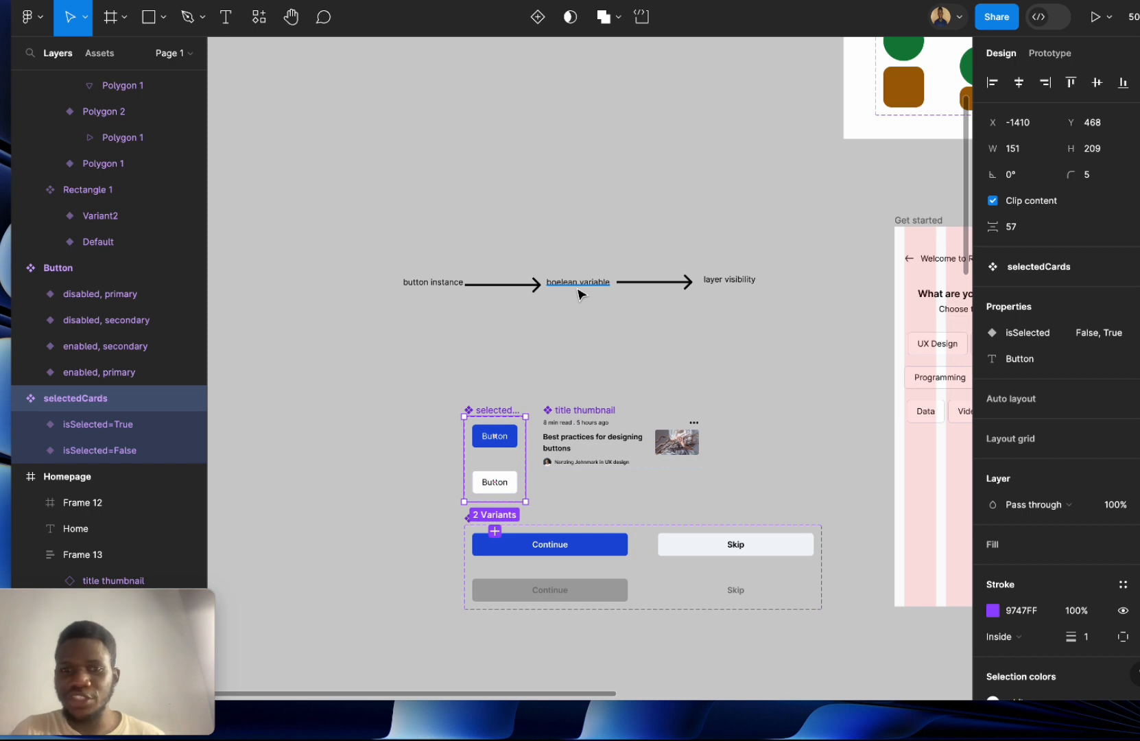
{"action": "scroll", "coordinate": [657, 348], "scroll_direction": "right", "scroll_amount": 10}
{"action": "scroll", "coordinate": [657, 348], "scroll_direction": "down", "scroll_amount": 4}
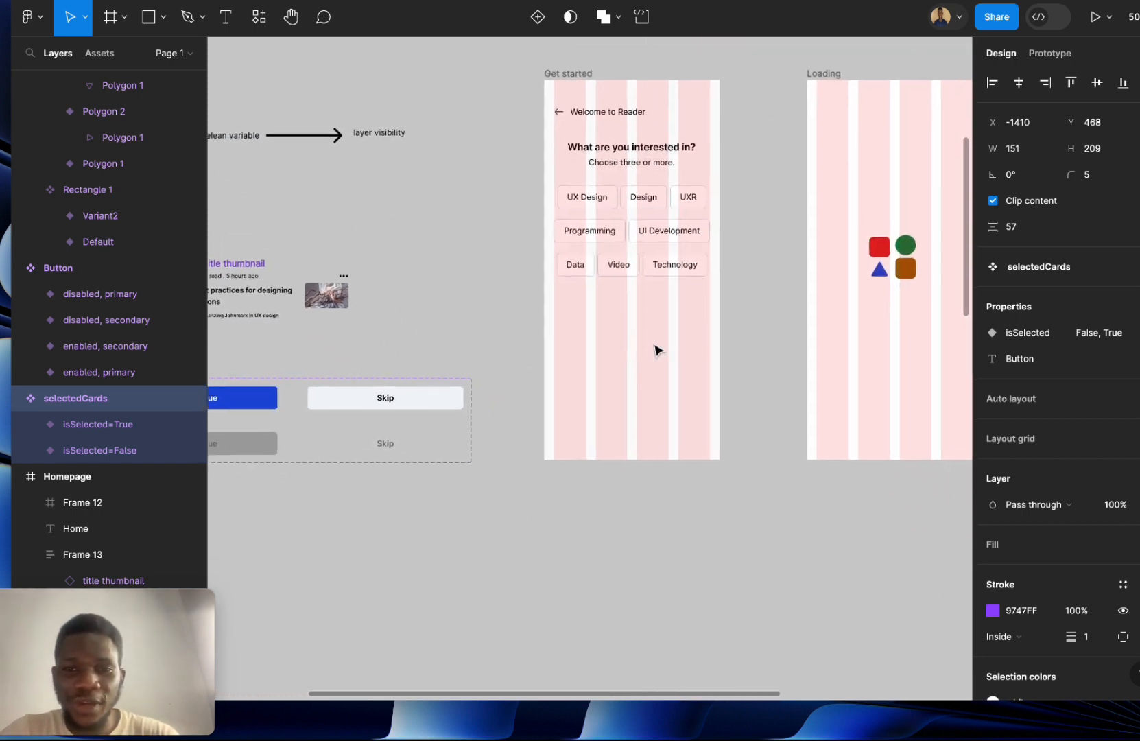
{"action": "left_click", "coordinate": [595, 211]}
{"action": "left_click", "coordinate": [594, 211]}
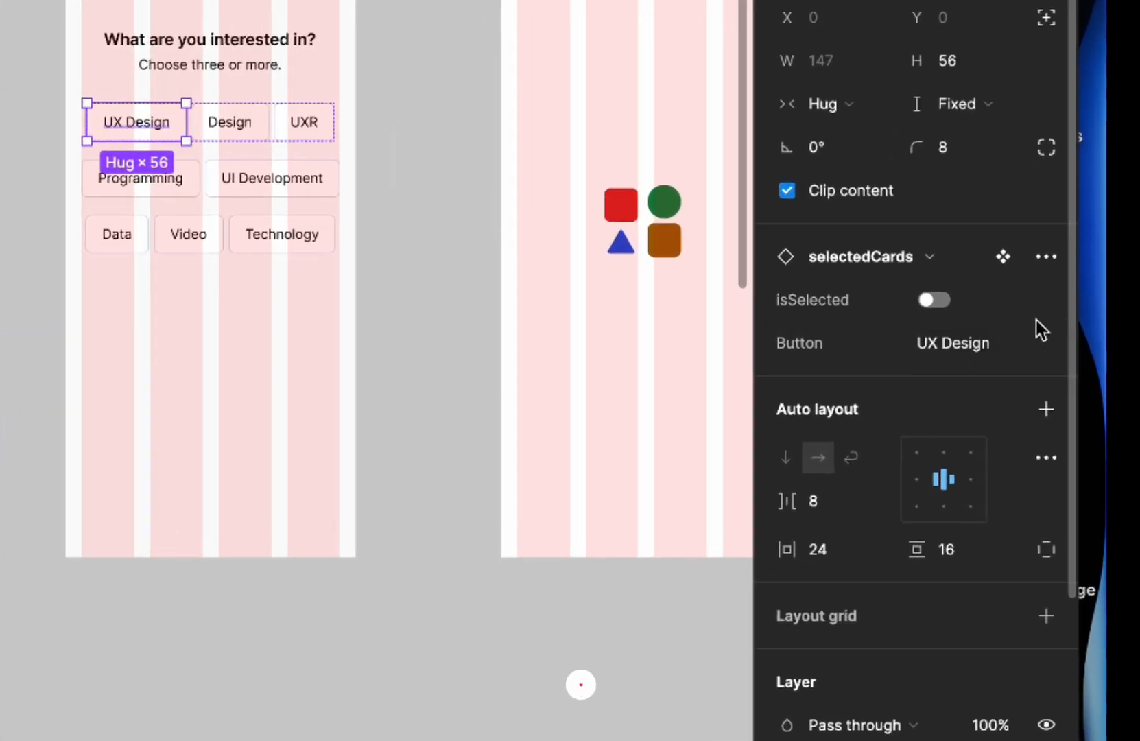
{"action": "left_click", "coordinate": [1047, 302]}
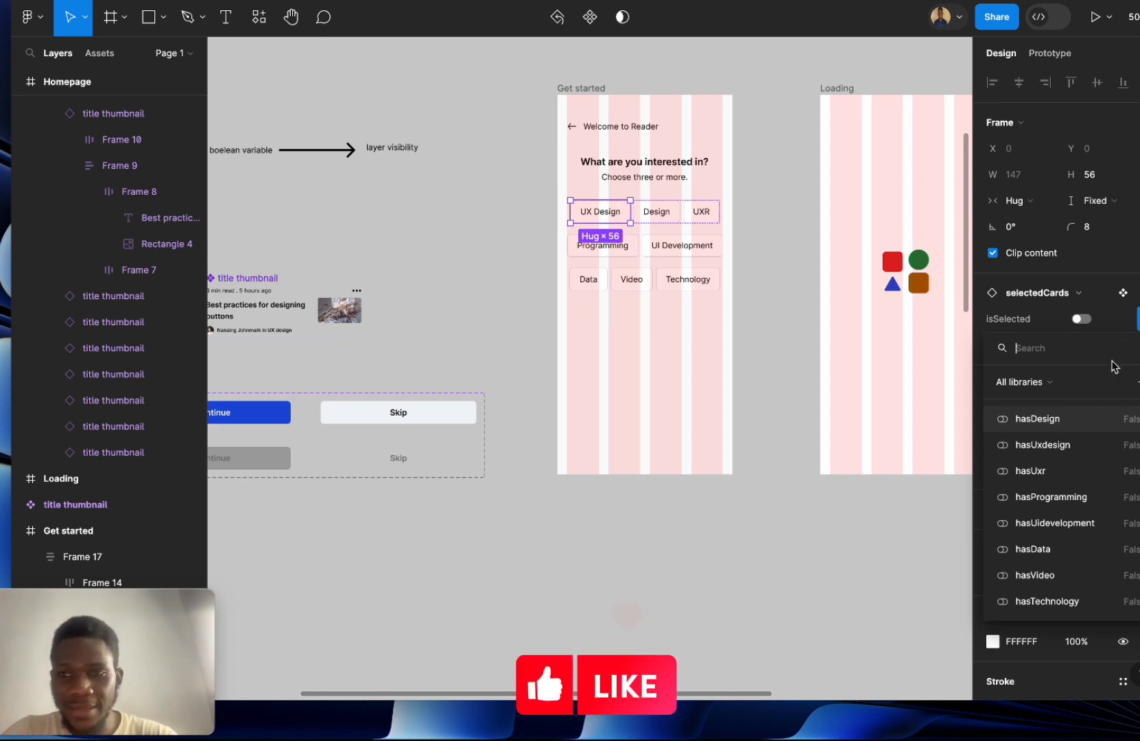
{"action": "left_click", "coordinate": [1043, 444]}
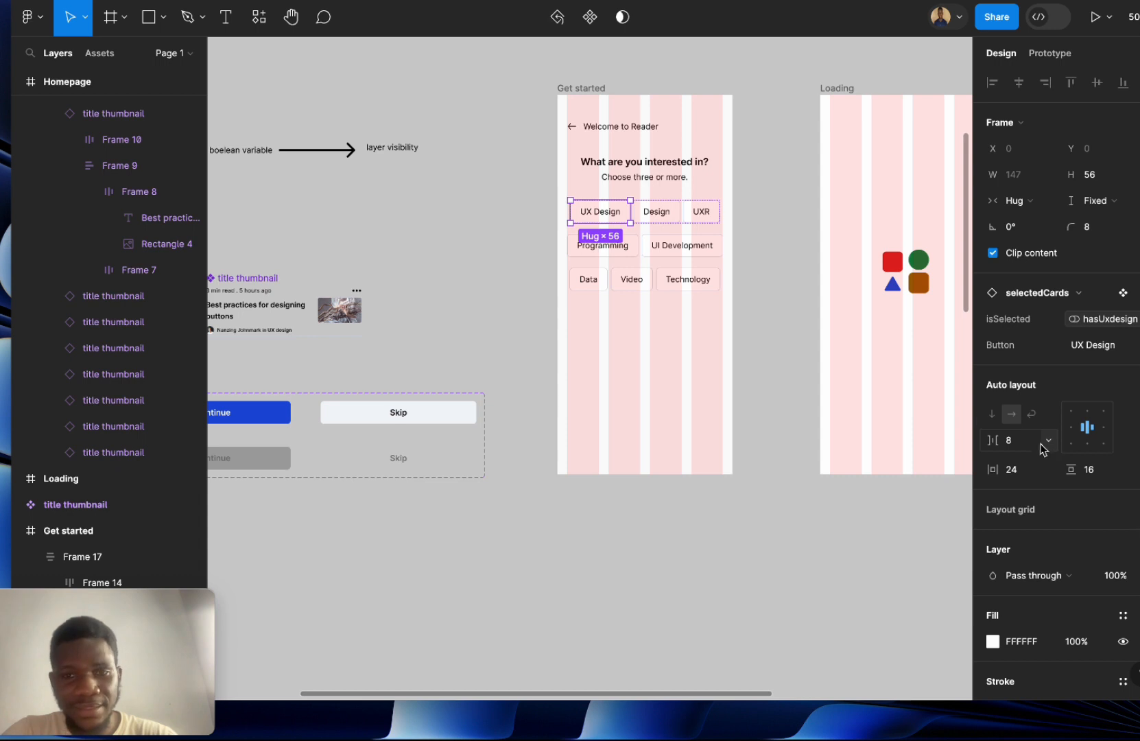
Link the isSelected property of the Design card to hasDesign and of the UXR card to hasUxr.
{"action": "left_click", "coordinate": [657, 217]}
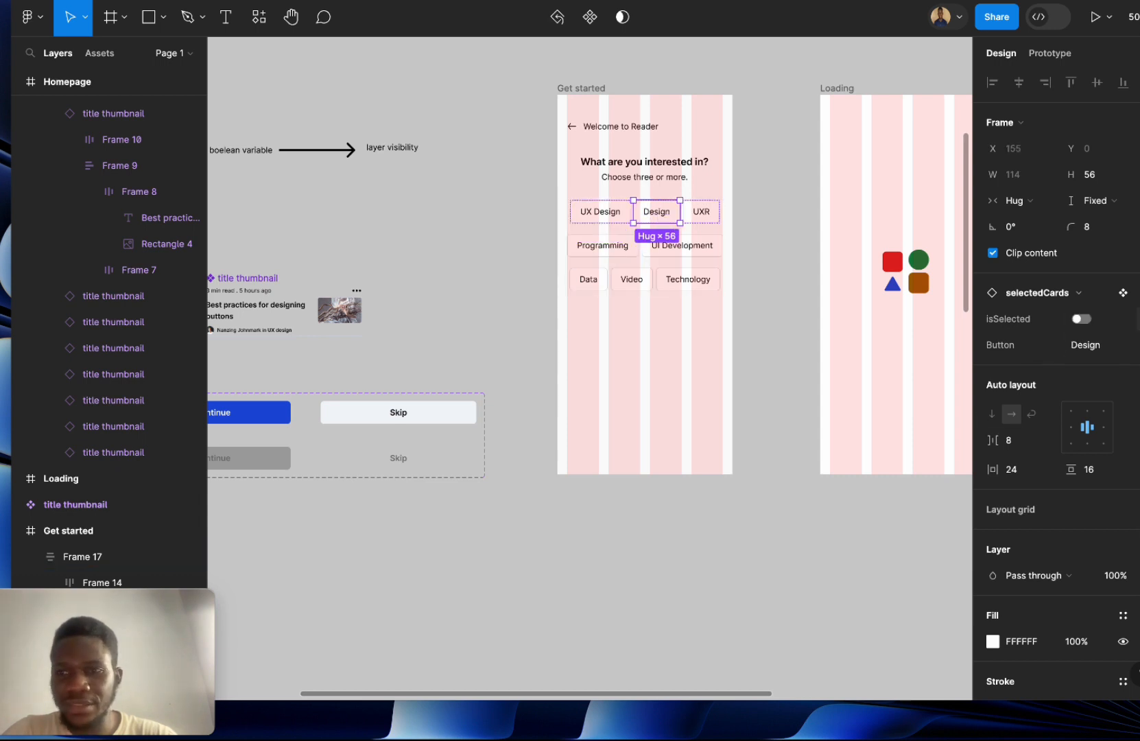
{"action": "left_click", "coordinate": [1136, 319]}
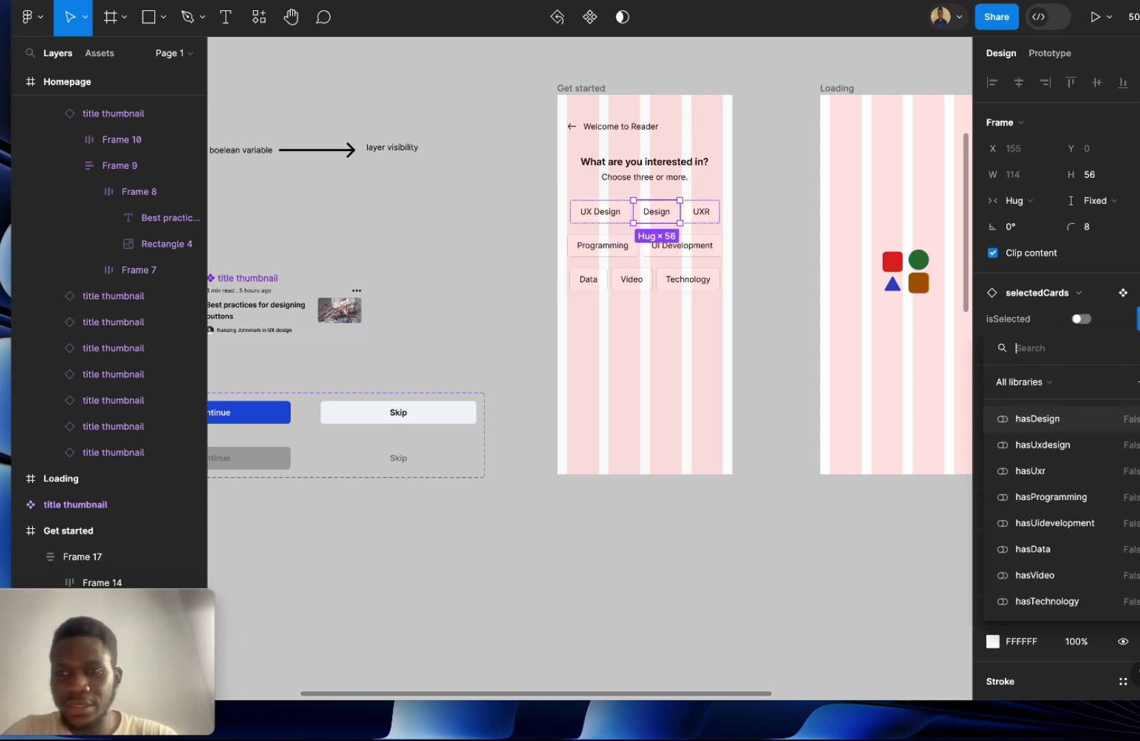
{"action": "left_click", "coordinate": [1069, 420]}
{"action": "left_click", "coordinate": [700, 211]}
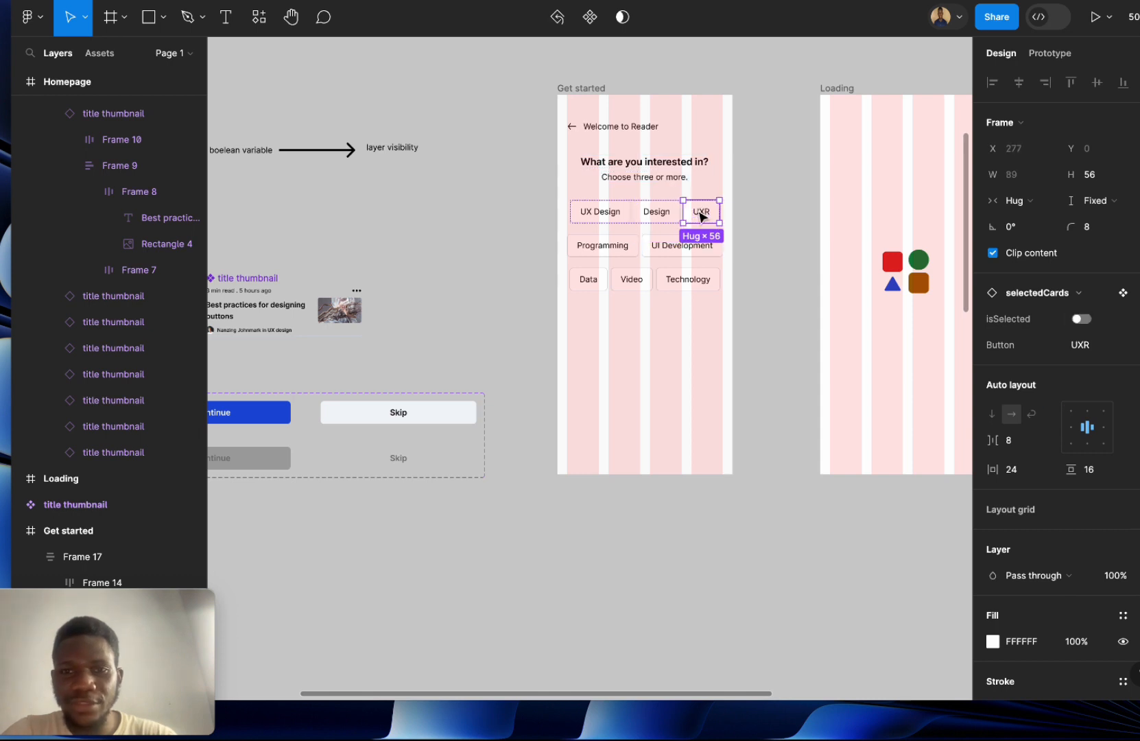
{"action": "left_click", "coordinate": [1135, 318]}
{"action": "left_click", "coordinate": [1064, 471]}
Link the isSelected property of the Programming card to hasProgramming and of the UI Development card to hasUidevelopment.
{"action": "left_click", "coordinate": [603, 246]}
{"action": "left_click", "coordinate": [1136, 318]}
{"action": "left_click", "coordinate": [1072, 498]}
{"action": "left_click", "coordinate": [682, 246]}
{"action": "left_click", "coordinate": [1136, 318]}
{"action": "left_click", "coordinate": [1067, 524]}
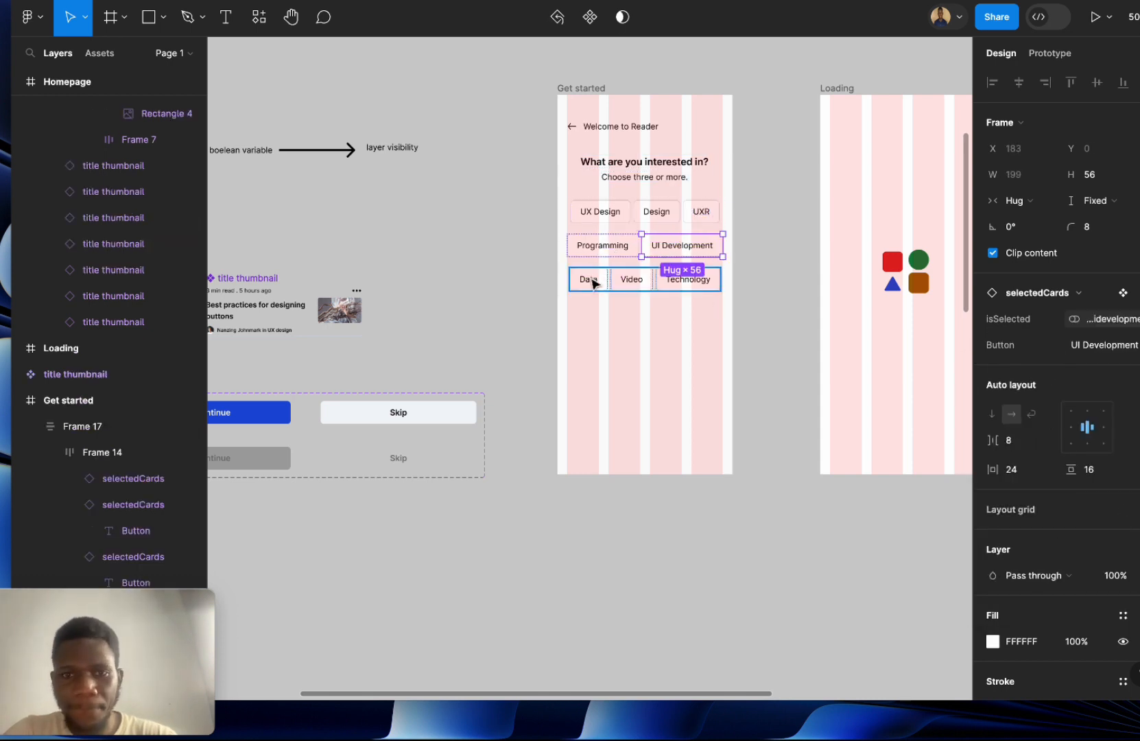
Link the isSelected properties of the Data, Video and Technology cards to their matching Boolean variables, and clear the selection.
{"action": "left_click", "coordinate": [590, 280]}
{"action": "left_click", "coordinate": [1136, 318]}
{"action": "left_click", "coordinate": [1071, 602]}
{"action": "left_click", "coordinate": [755, 322]}
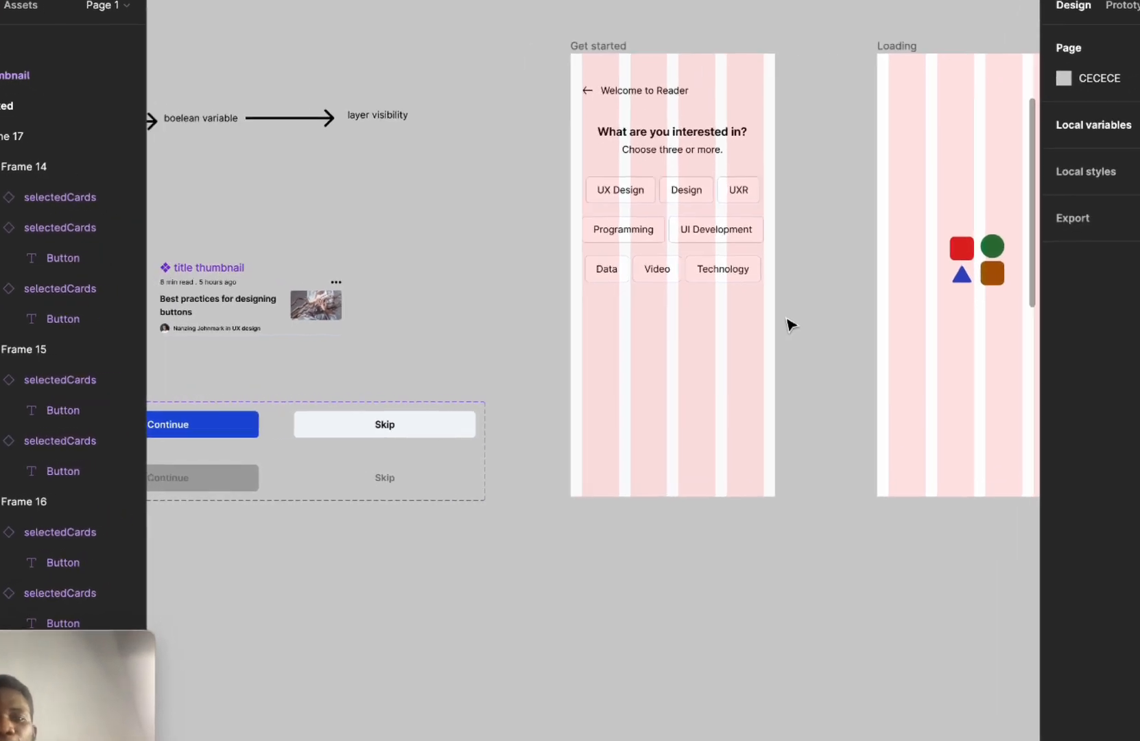
Compare the linking diagram with the UX Design card by checking which variable drives its isSelected property.
{"action": "scroll", "coordinate": [792, 326], "scroll_direction": "left", "scroll_amount": 5}
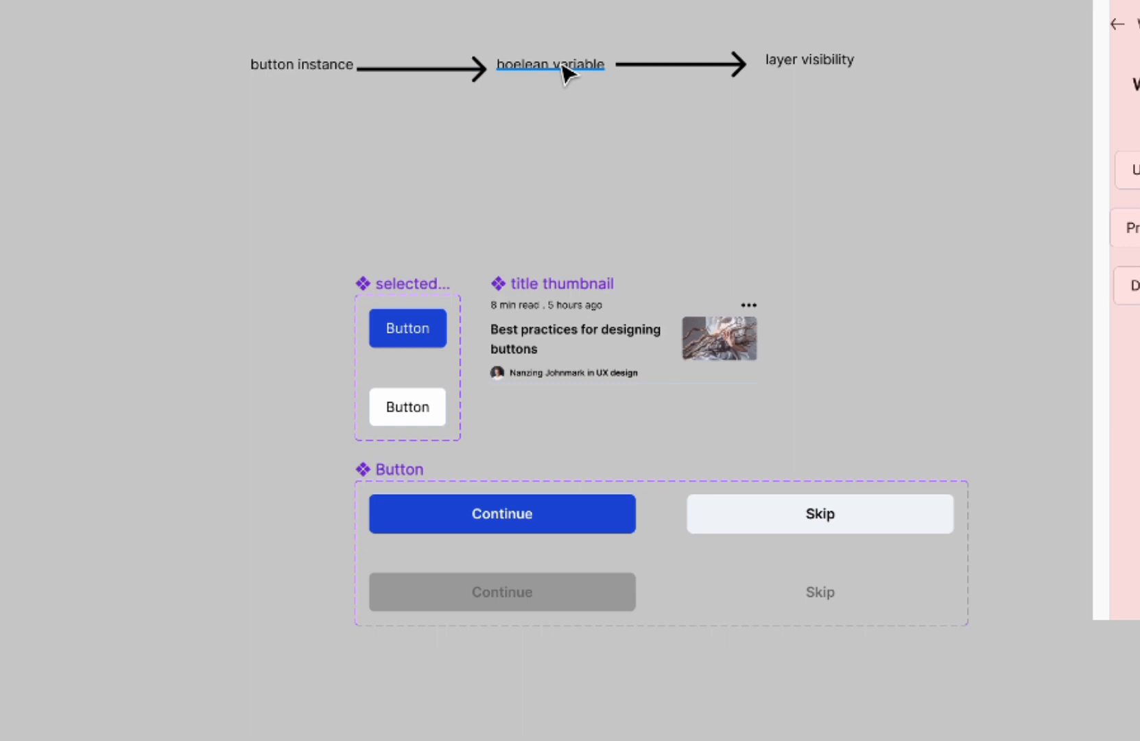
{"action": "scroll", "coordinate": [568, 71], "scroll_direction": "right", "scroll_amount": 5}
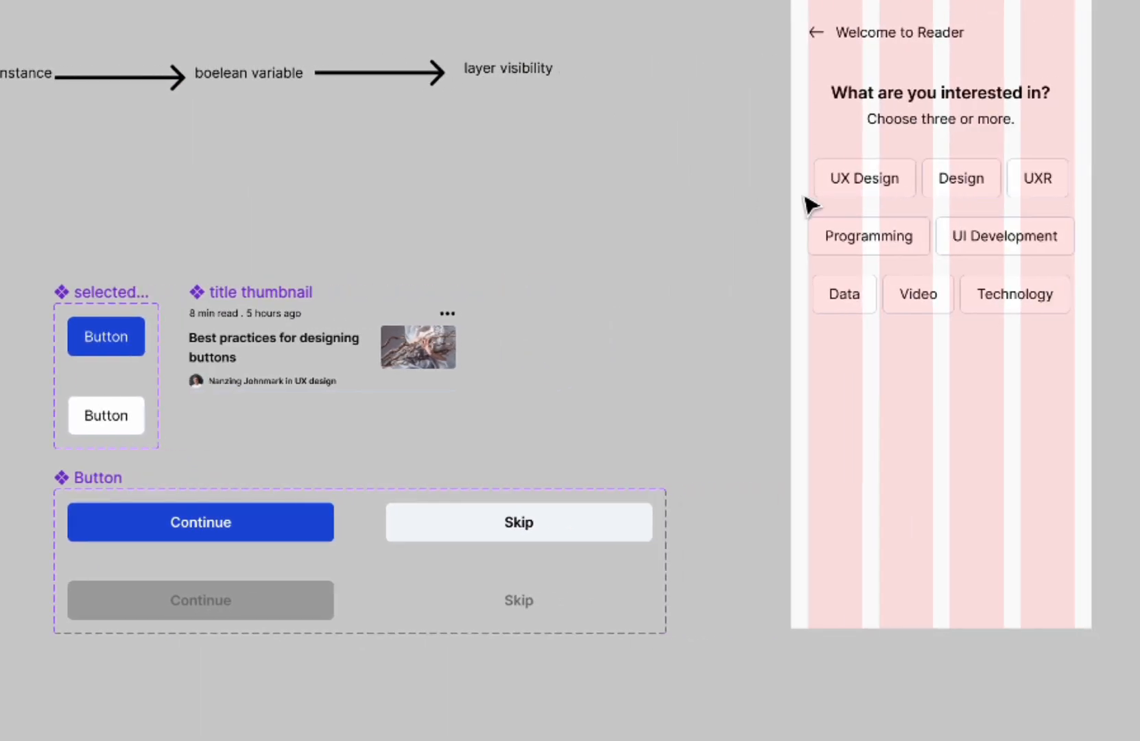
{"action": "double_click", "coordinate": [877, 181]}
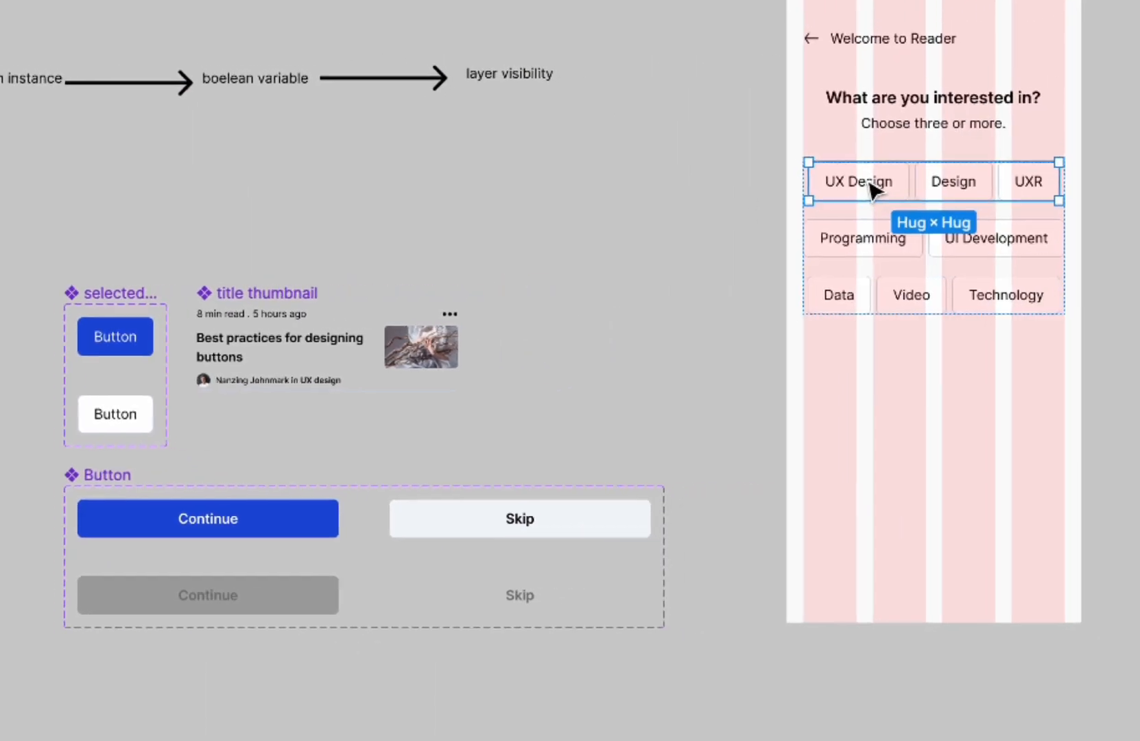
{"action": "double_click", "coordinate": [871, 187]}
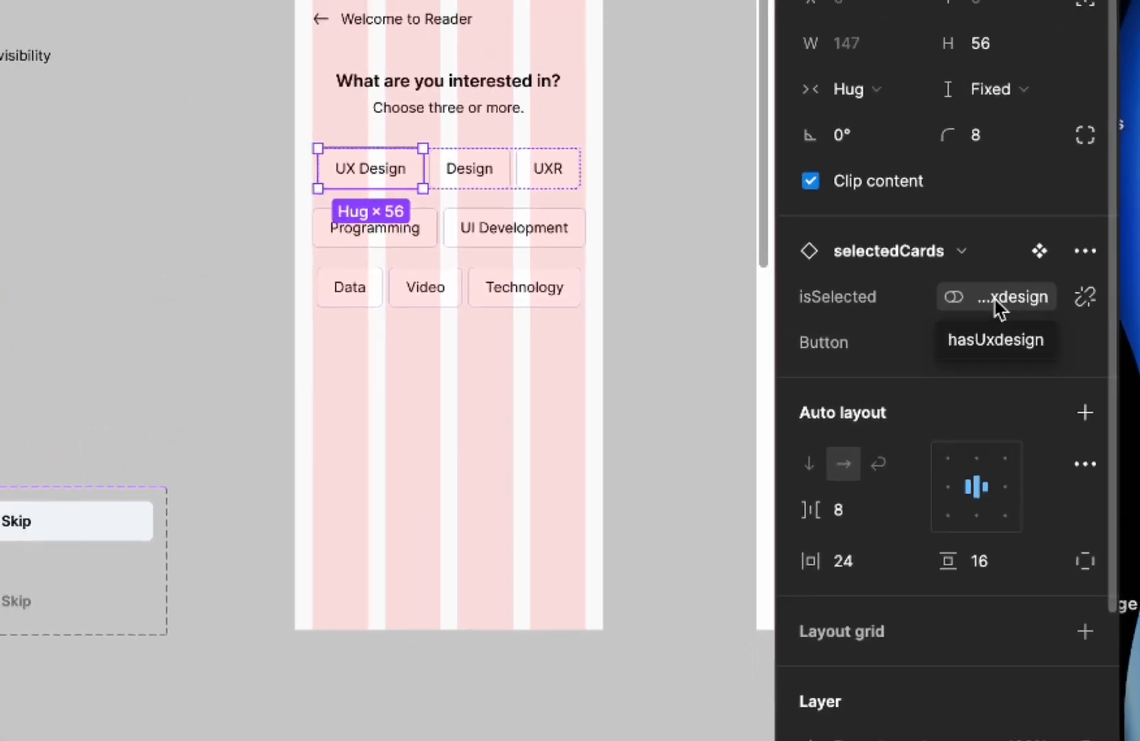
{"action": "left_click", "coordinate": [427, 402]}
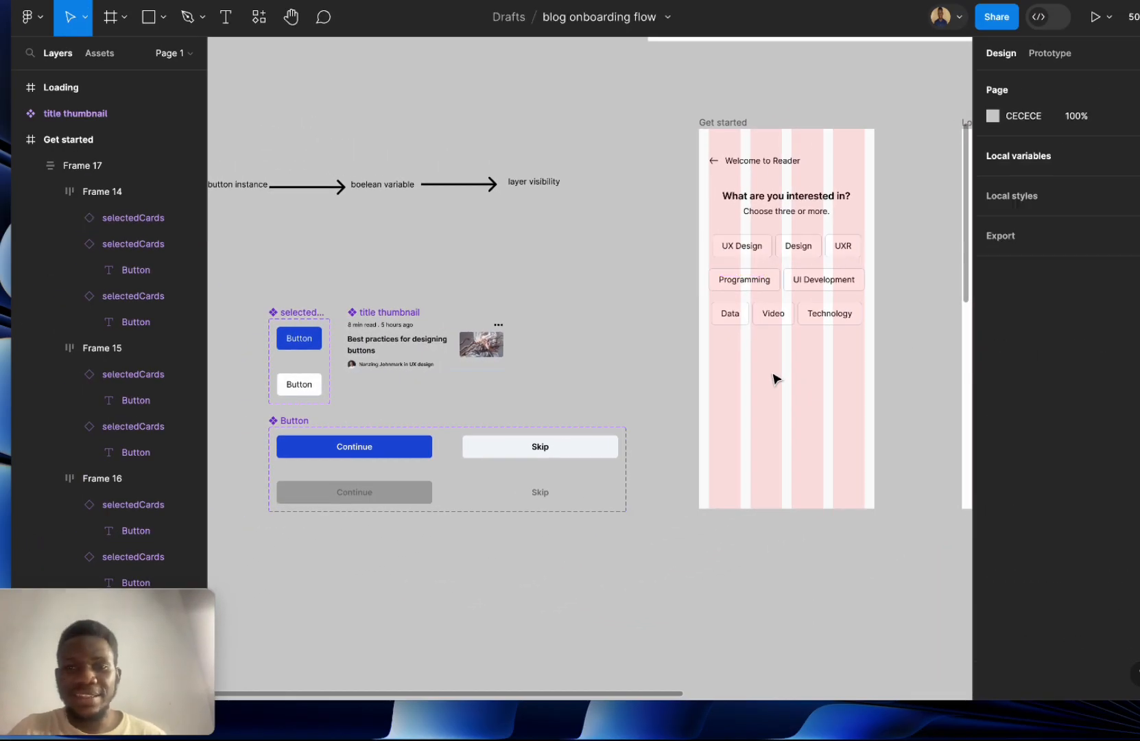
Add five 87 by 101 rectangles below the interest cards and fill each with a different colour, using 740F0F for the first.
{"action": "scroll", "coordinate": [774, 379], "scroll_direction": "down", "scroll_amount": 2}
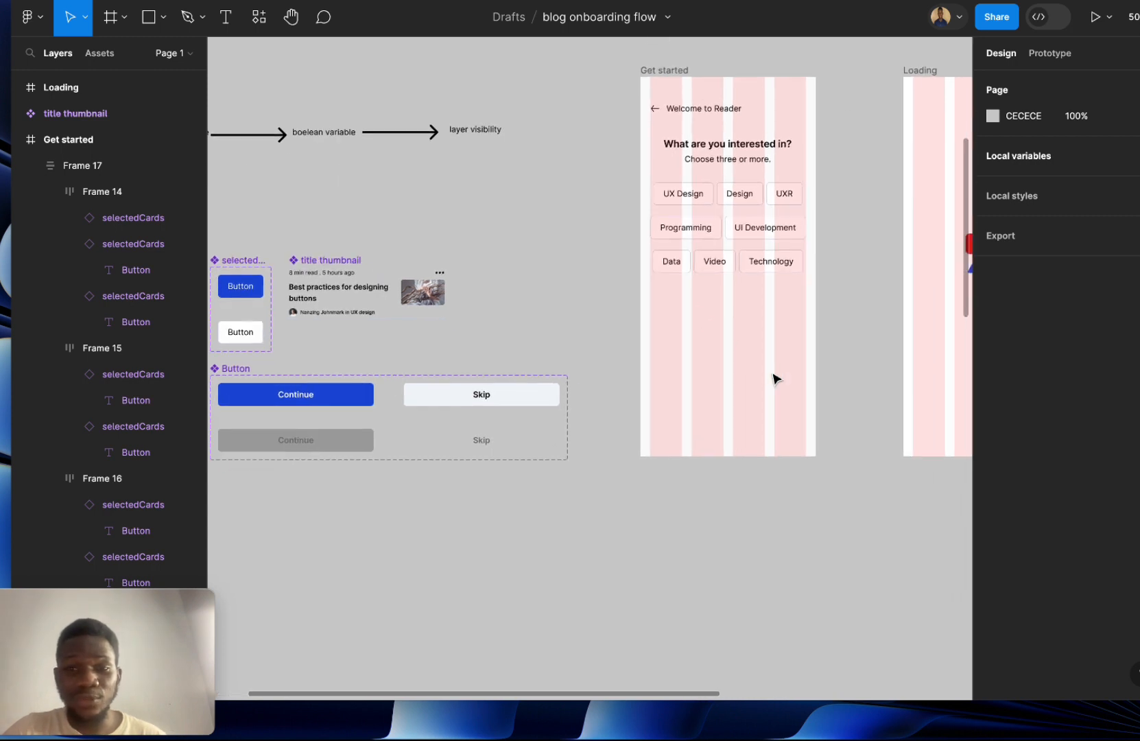
{"action": "left_click", "coordinate": [155, 19]}
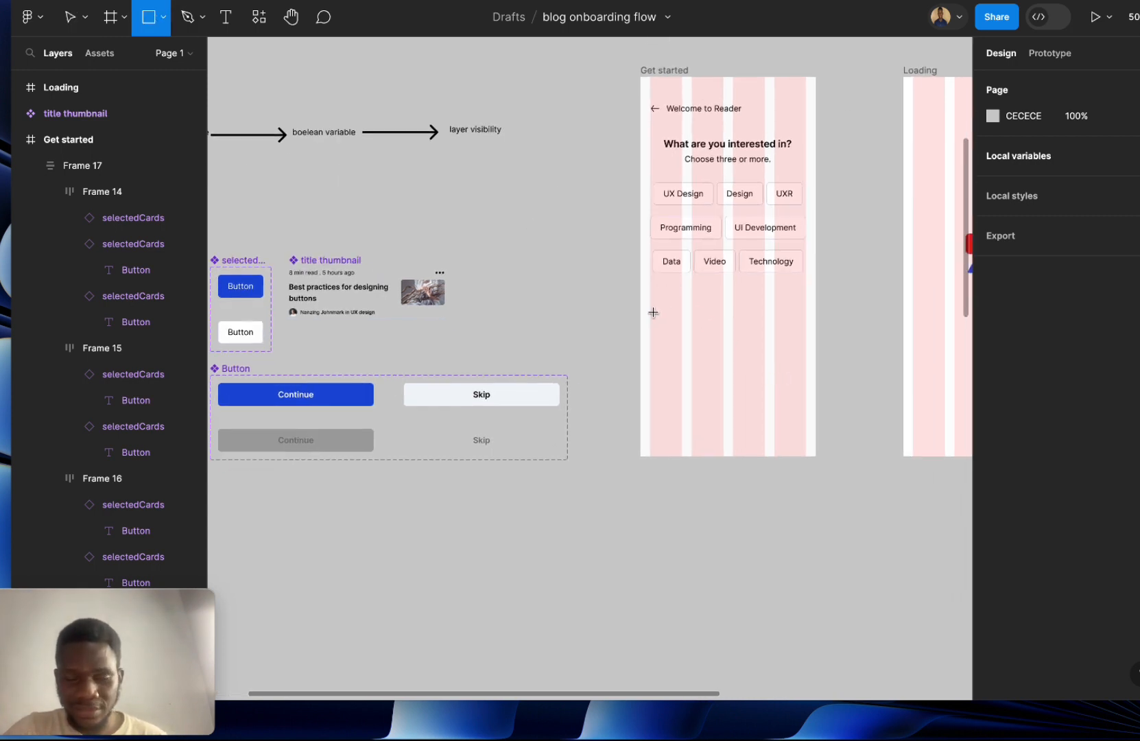
{"action": "mouse_move", "coordinate": [651, 309]}
{"action": "left_mouse_down"}
{"action": "mouse_move", "coordinate": [686, 354]}
{"action": "mouse_move", "coordinate": [715, 333]}
{"action": "mouse_move", "coordinate": [758, 335]}
{"action": "left_mouse_up"}
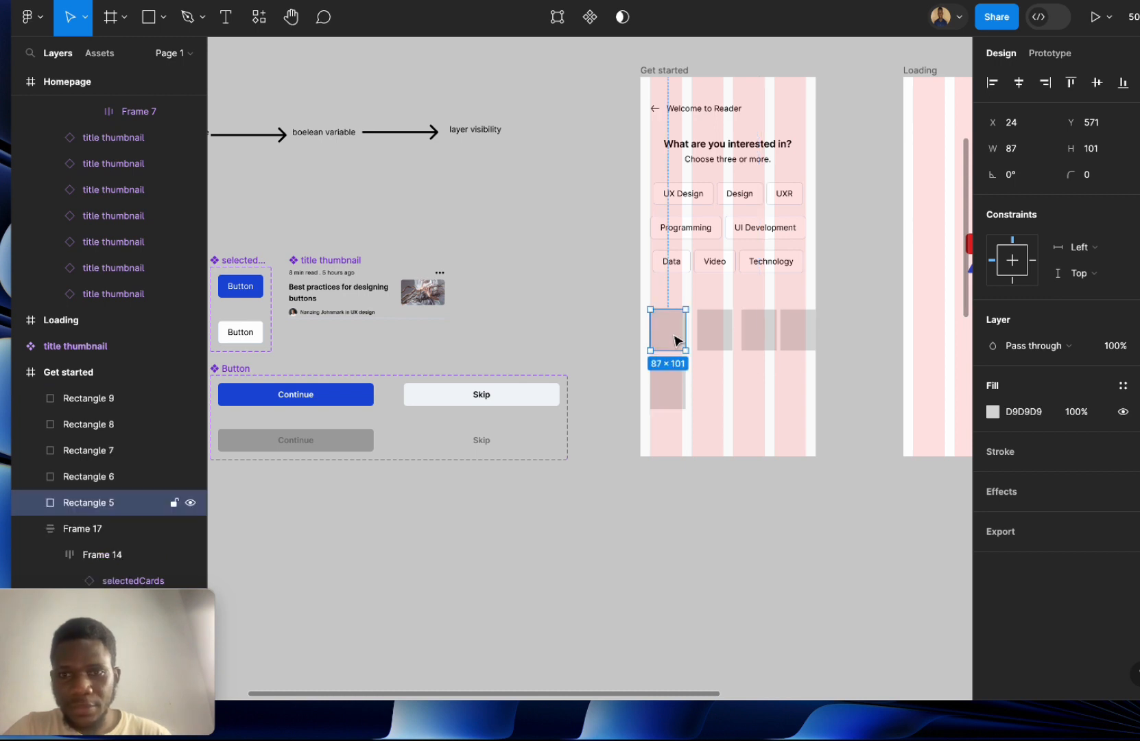
{"action": "left_click", "coordinate": [993, 412]}
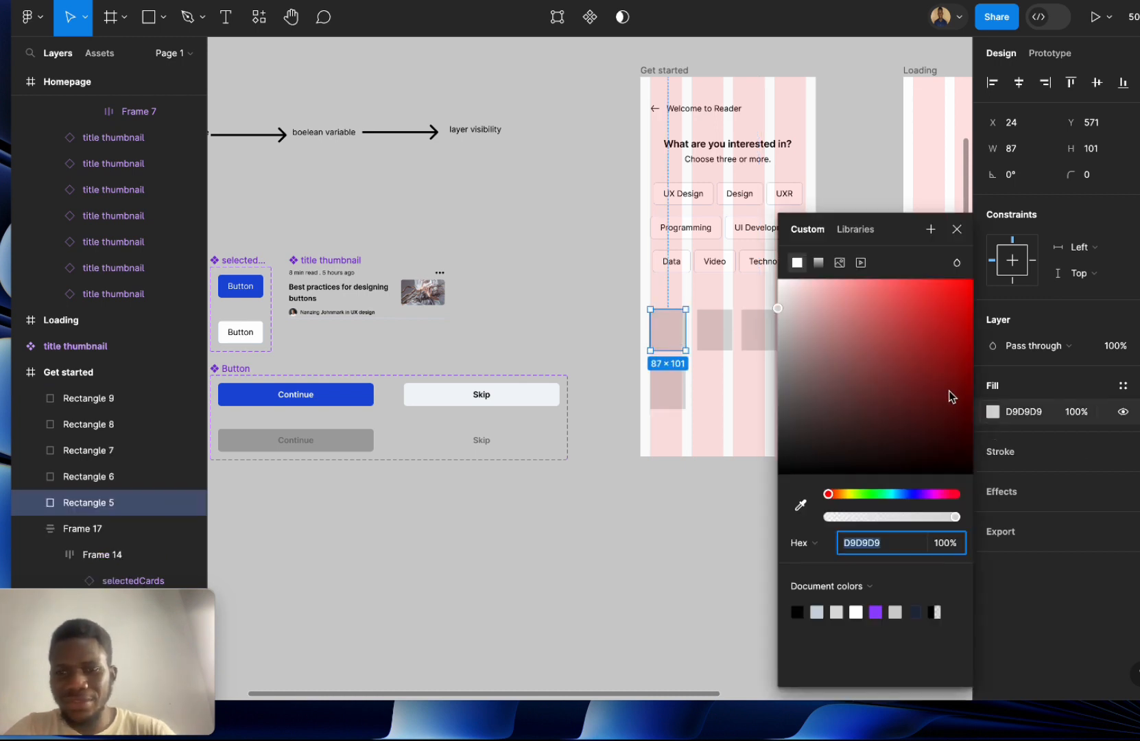
{"action": "left_click", "coordinate": [948, 385]}
{"action": "left_click", "coordinate": [718, 327]}
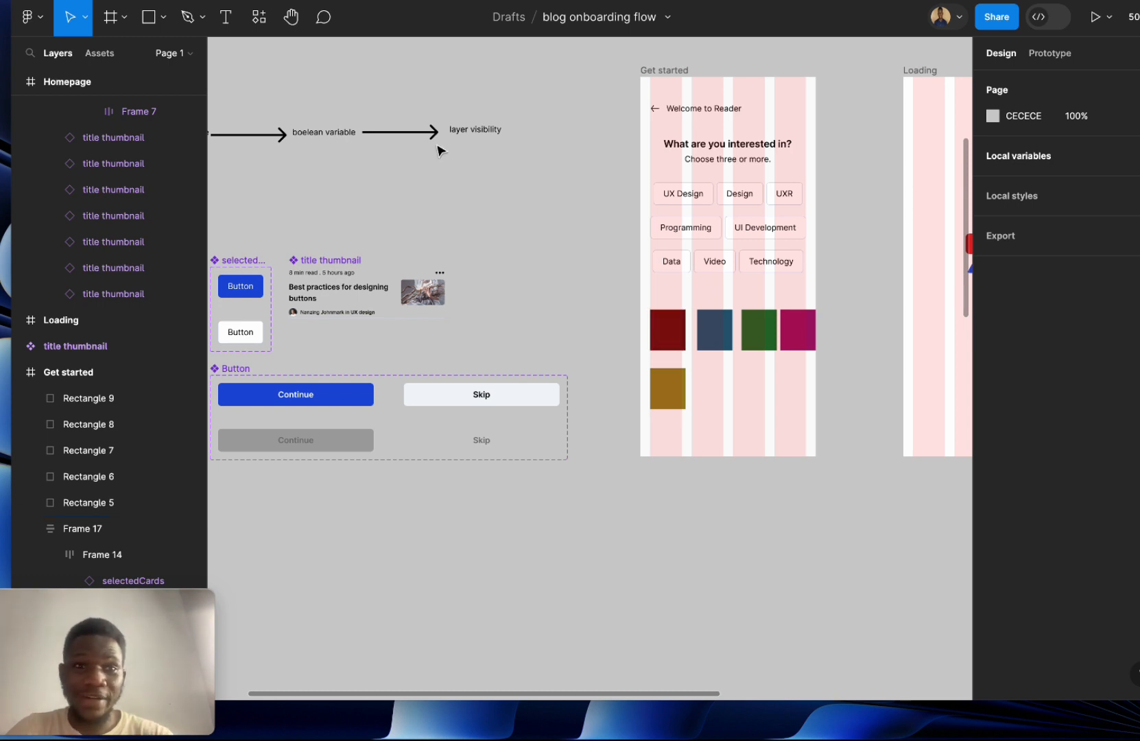
Bind the layer visibility of the dark red rectangle in the Get started frame to the hasDesign variable.
{"action": "scroll", "coordinate": [433, 145], "scroll_direction": "up", "scroll_amount": 2}
{"action": "scroll", "coordinate": [433, 145], "scroll_direction": "left", "scroll_amount": 2}
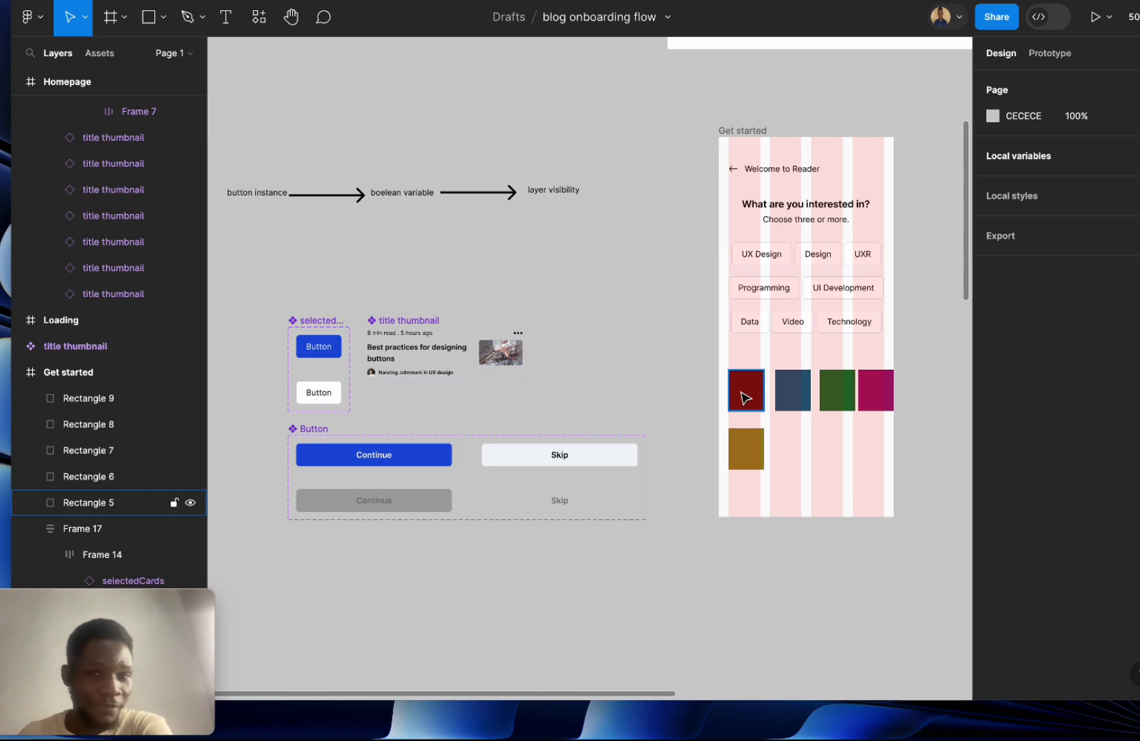
{"action": "scroll", "coordinate": [741, 398], "scroll_direction": "right", "scroll_amount": 3}
{"action": "scroll", "coordinate": [741, 397], "scroll_direction": "down", "scroll_amount": 2}
{"action": "left_click", "coordinate": [677, 350]}
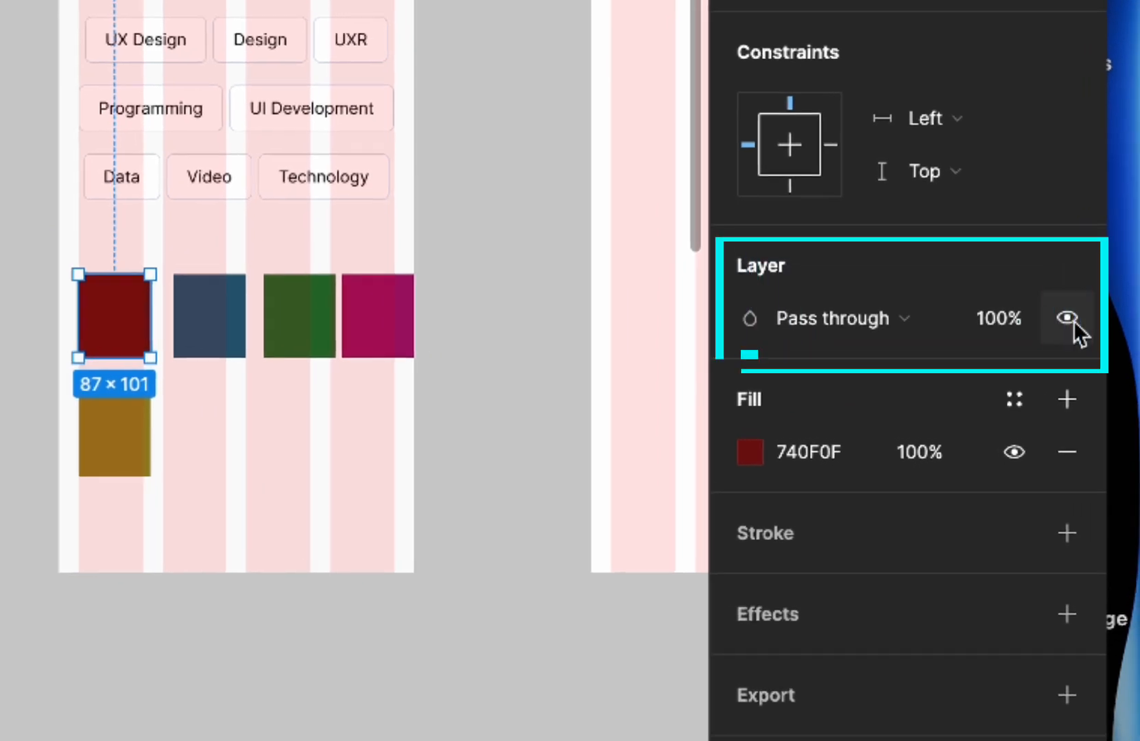
{"action": "left_click", "coordinate": [1070, 321]}
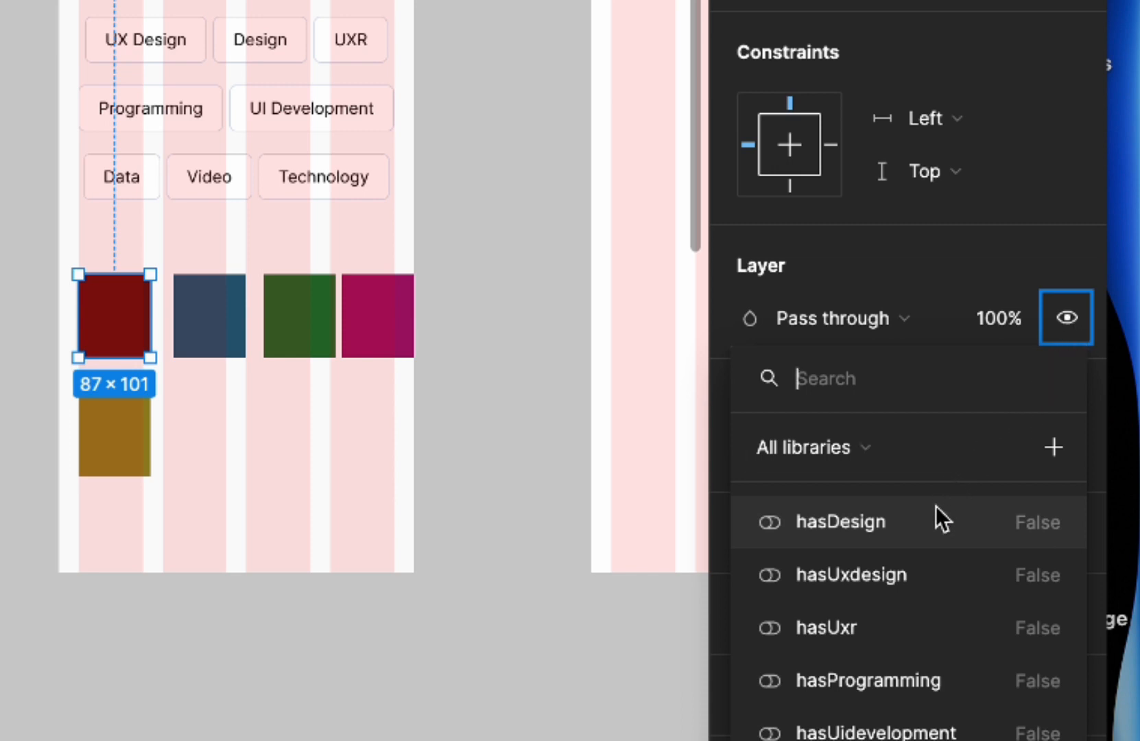
{"action": "left_click", "coordinate": [904, 519]}
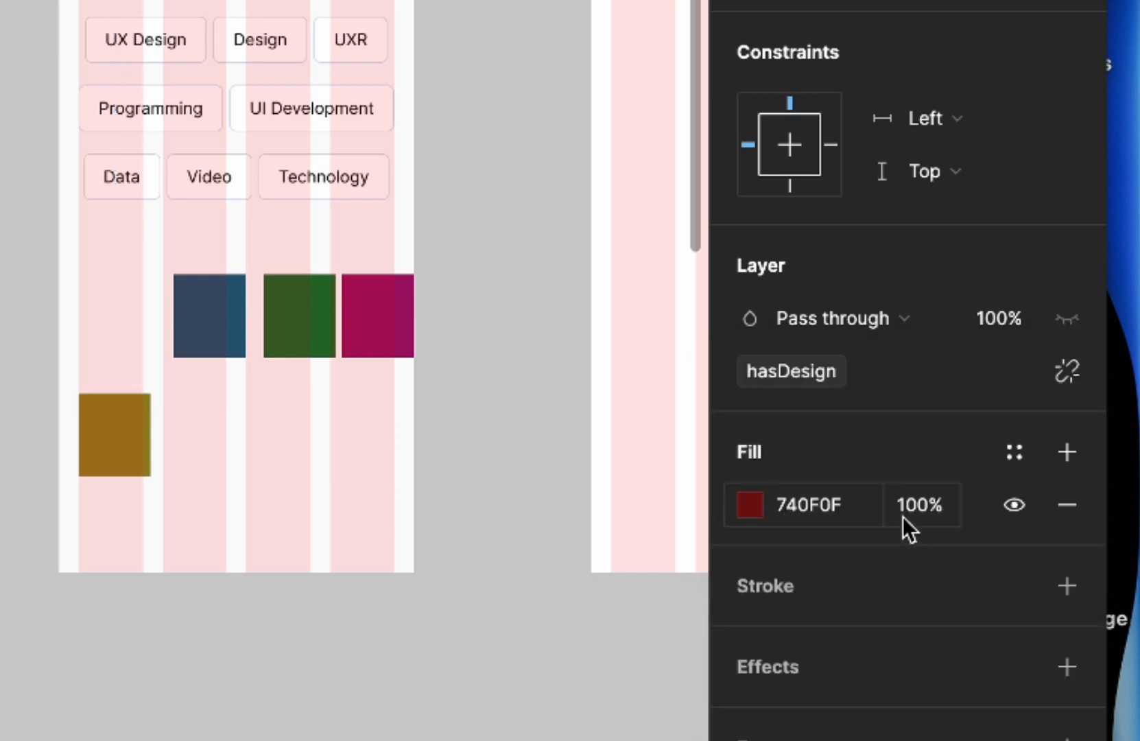
Bind the blue rectangle's layer visibility to hasUxdesign and the green rectangle's to hasUxr.
{"action": "left_click", "coordinate": [228, 338]}
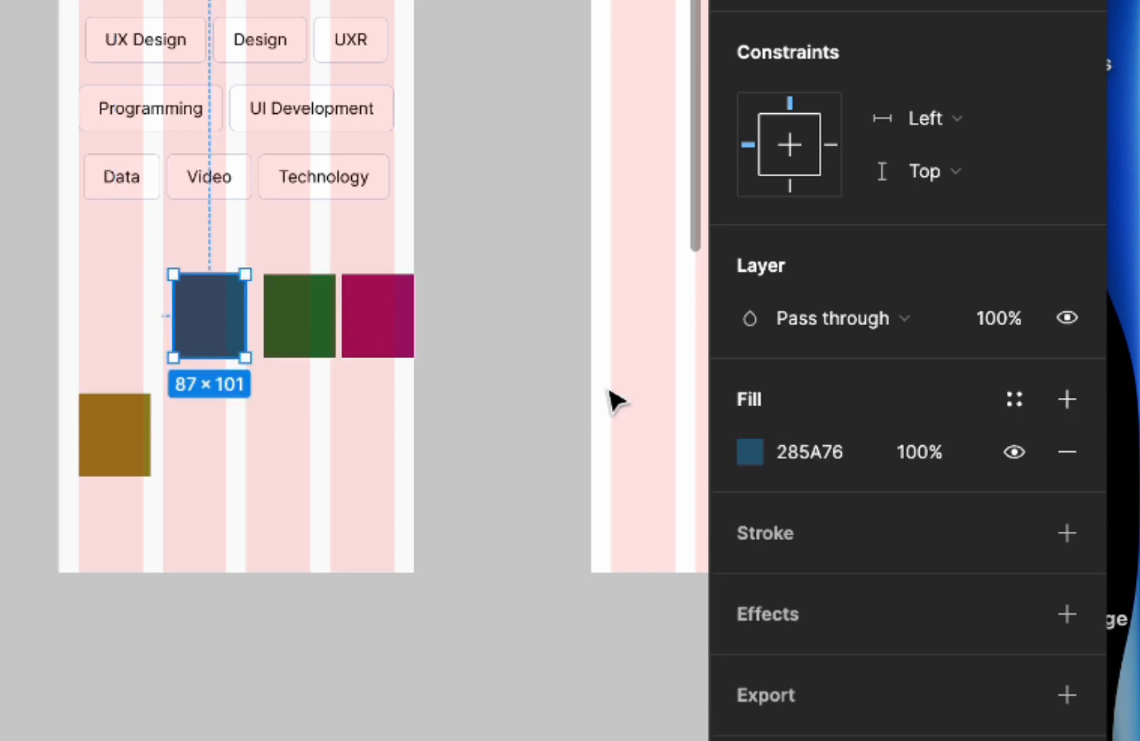
{"action": "left_click", "coordinate": [1067, 319]}
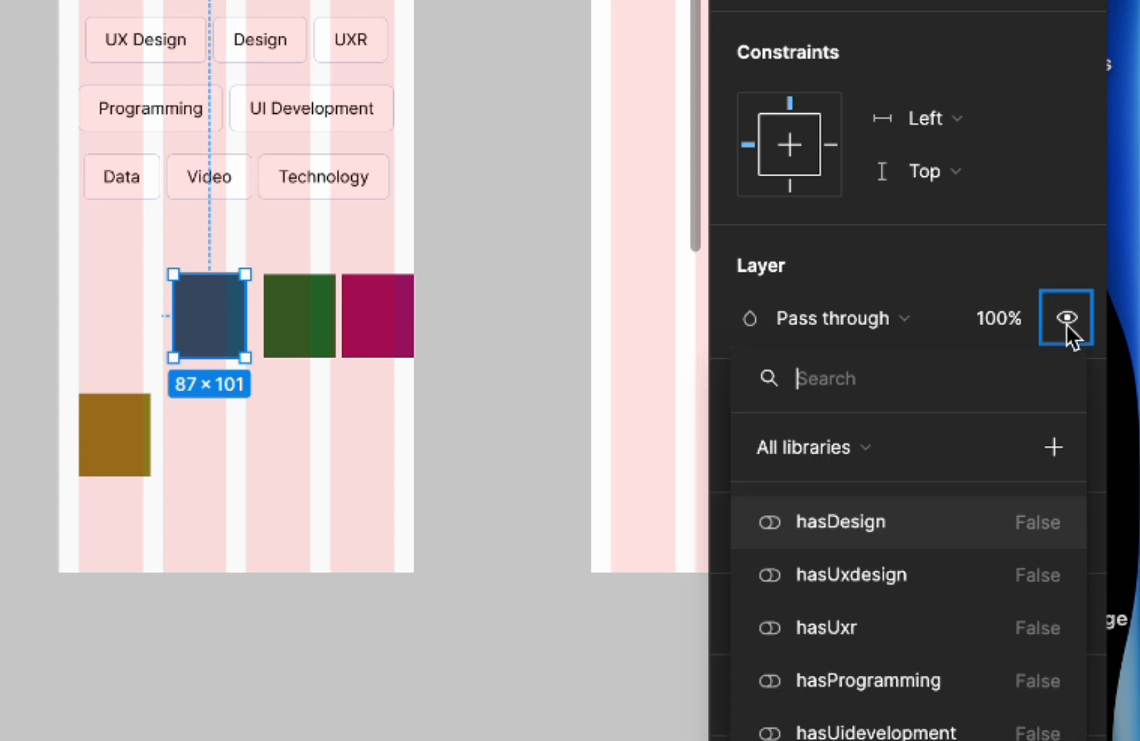
{"action": "left_click", "coordinate": [853, 576]}
{"action": "left_click", "coordinate": [301, 343]}
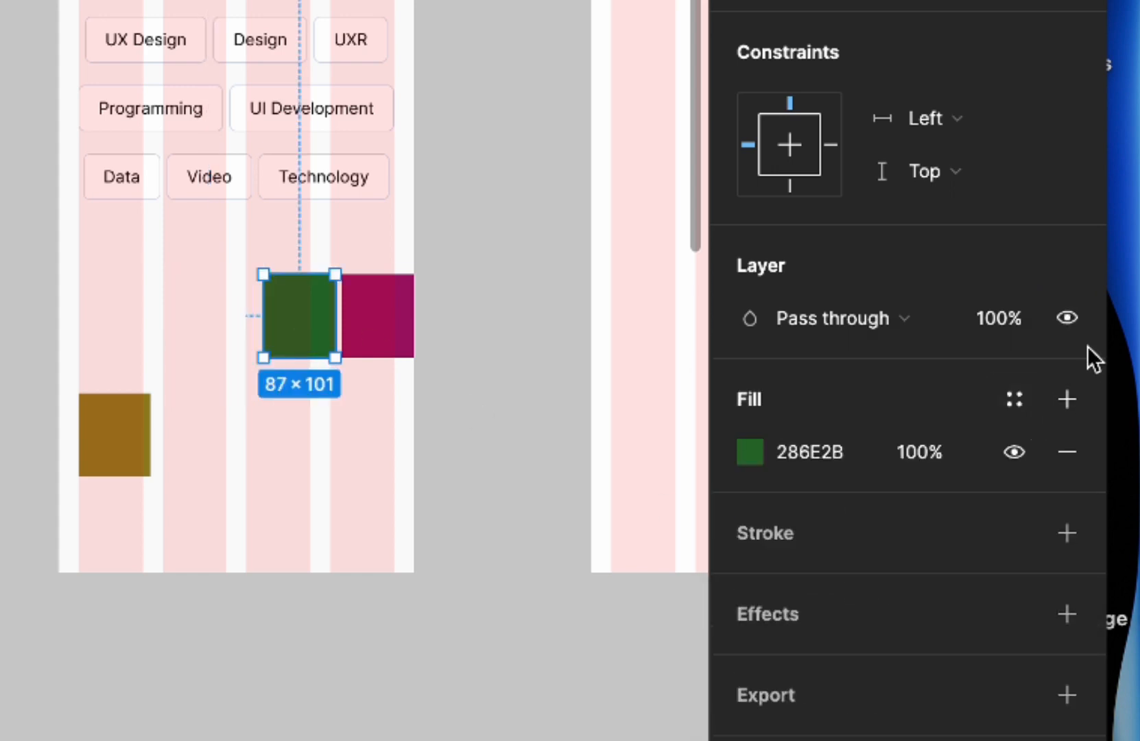
{"action": "left_click", "coordinate": [1068, 319]}
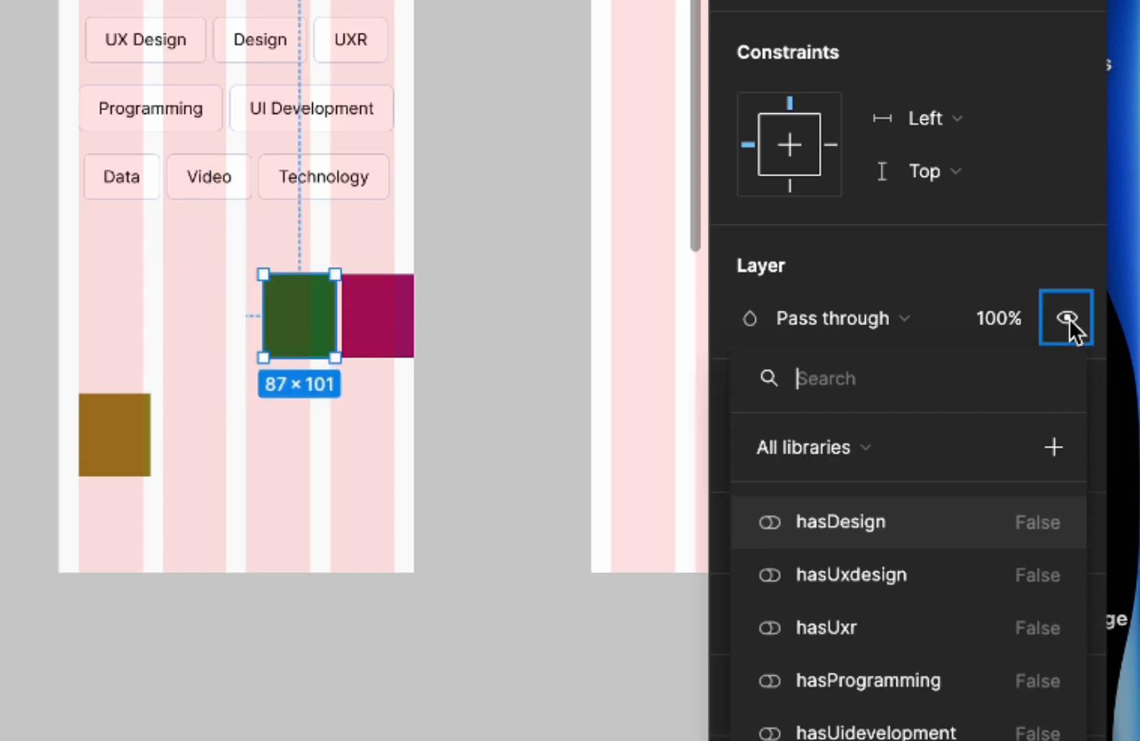
{"action": "left_click", "coordinate": [884, 626]}
Bind the magenta rectangle's layer visibility to the hasProgramming variable.
{"action": "left_click", "coordinate": [397, 340]}
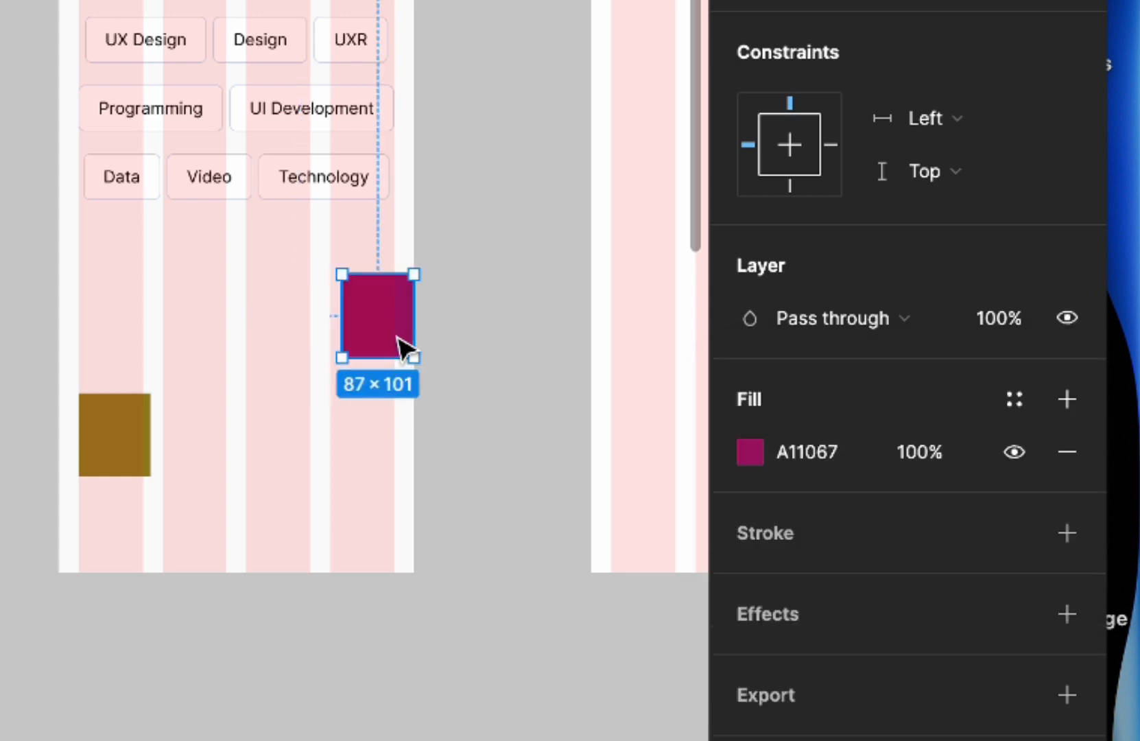
{"action": "left_click", "coordinate": [1068, 319]}
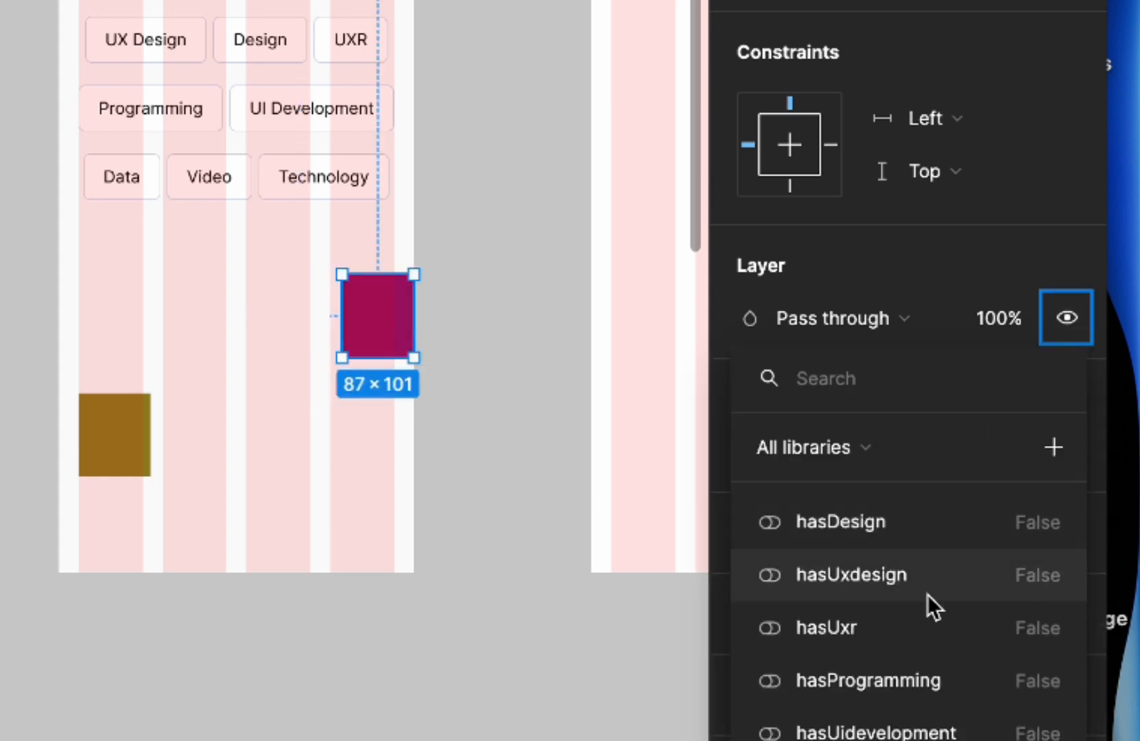
{"action": "left_click", "coordinate": [913, 686]}
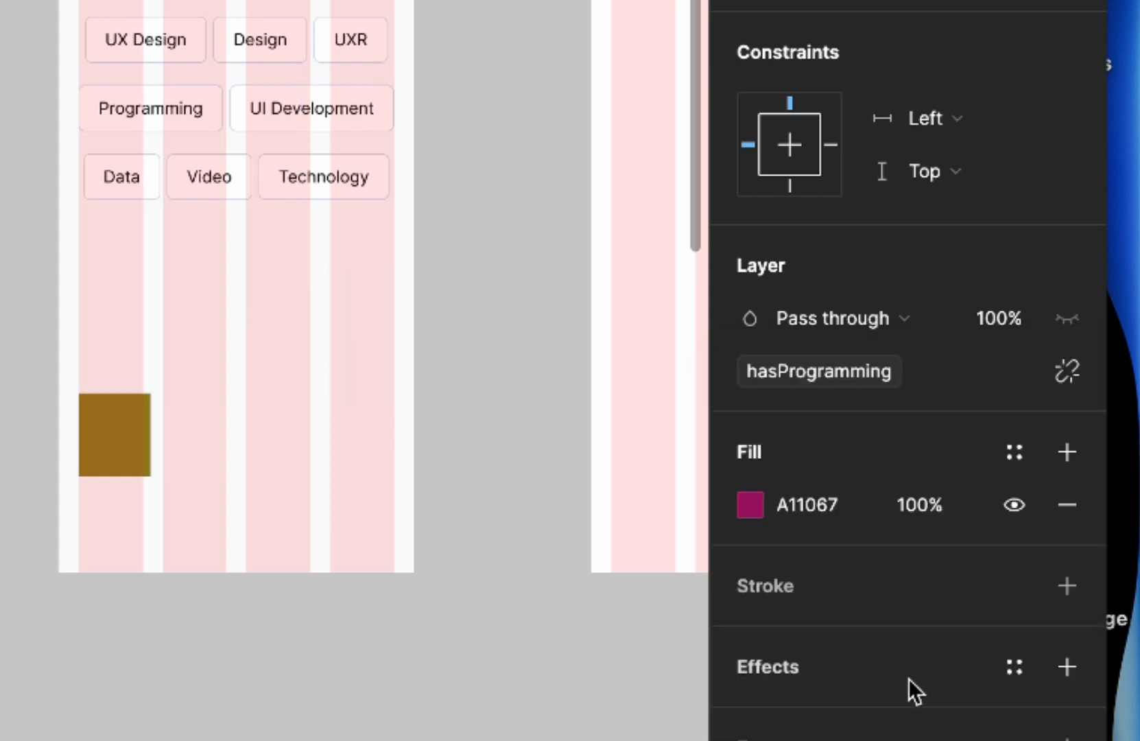
Bind the brown rectangle's layer visibility in the Get started frame to the hasUidevelopment variable.
{"action": "left_click", "coordinate": [125, 463]}
{"action": "left_click", "coordinate": [1067, 319]}
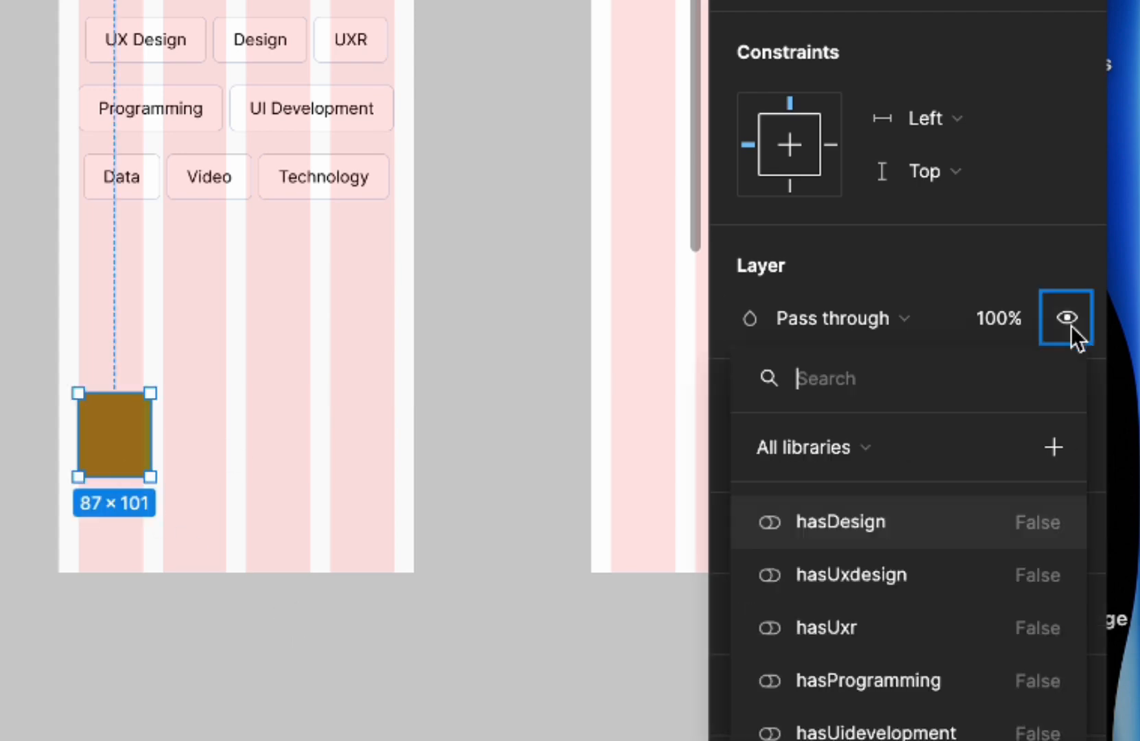
{"action": "left_click", "coordinate": [896, 726]}
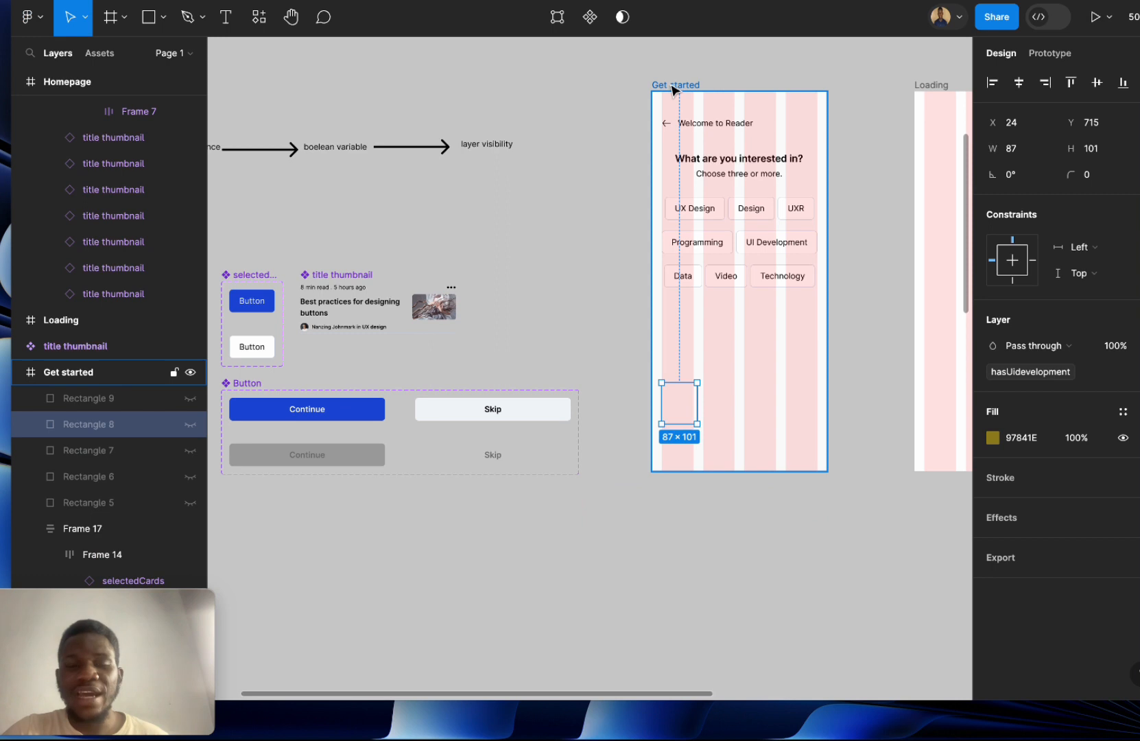
Open an inline prototype preview of the Get started frame and close it again.
{"action": "left_click", "coordinate": [673, 88]}
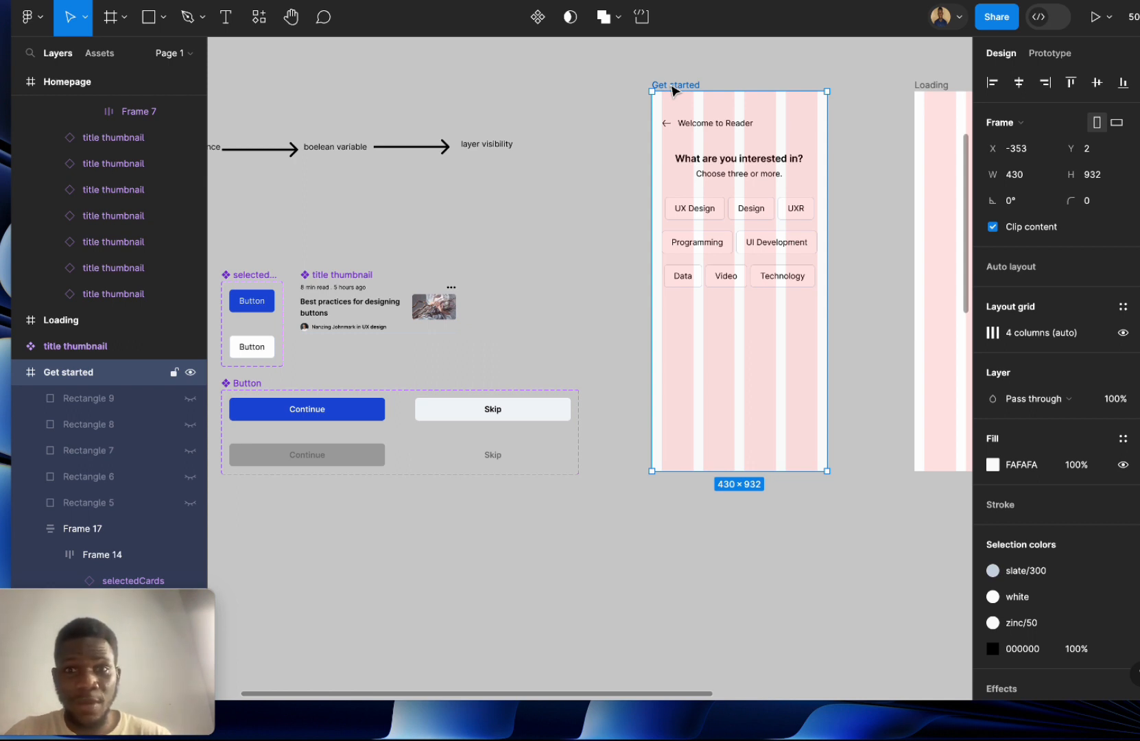
{"action": "scroll", "coordinate": [673, 90], "scroll_direction": "right", "scroll_amount": 2}
{"action": "scroll", "coordinate": [672, 90], "scroll_direction": "up", "scroll_amount": 1}
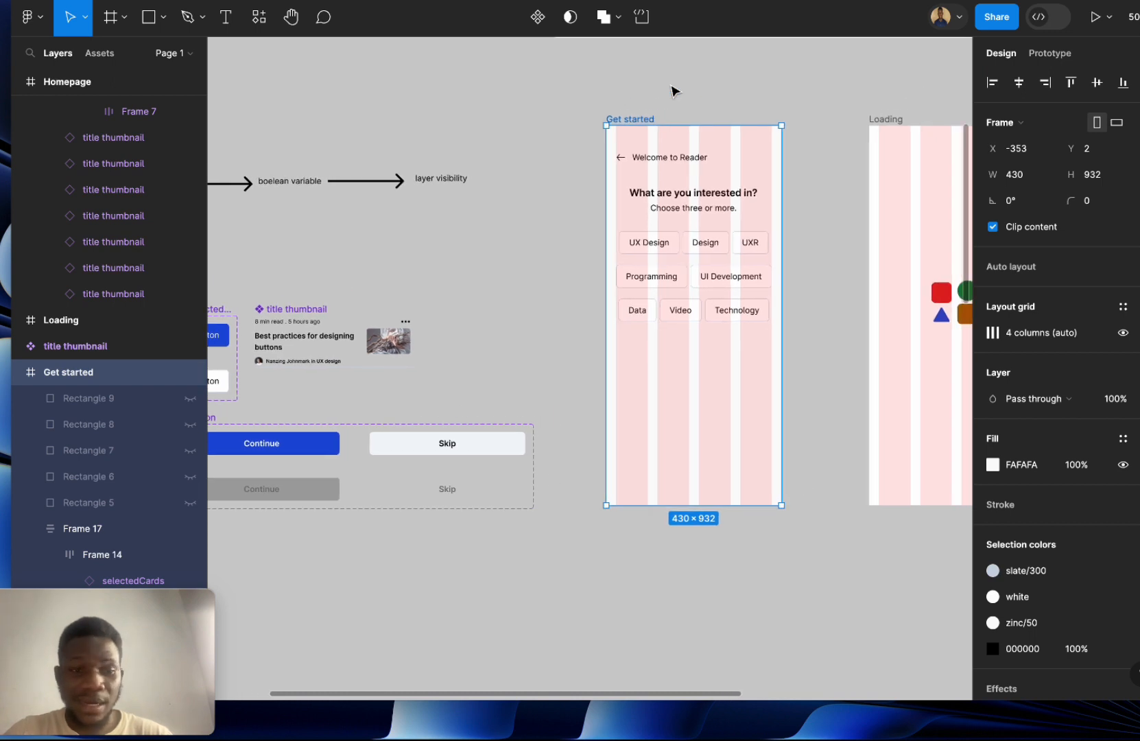
{"action": "left_click", "coordinate": [1113, 20]}
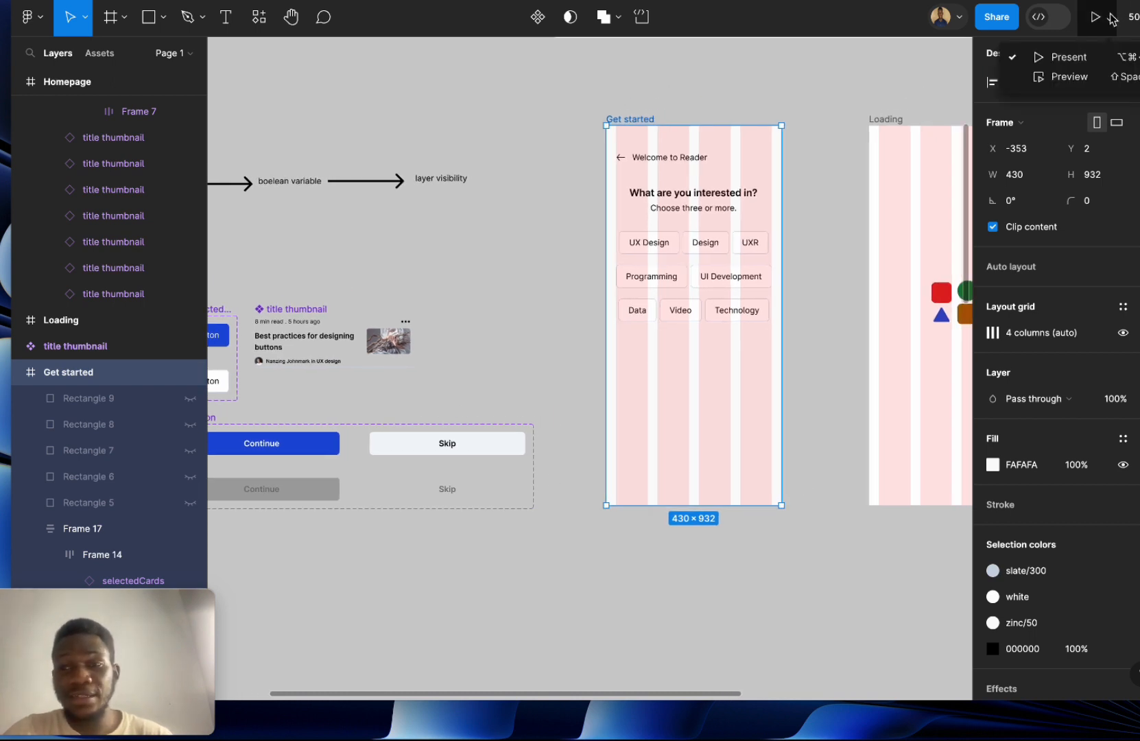
{"action": "key", "text": "Escape"}
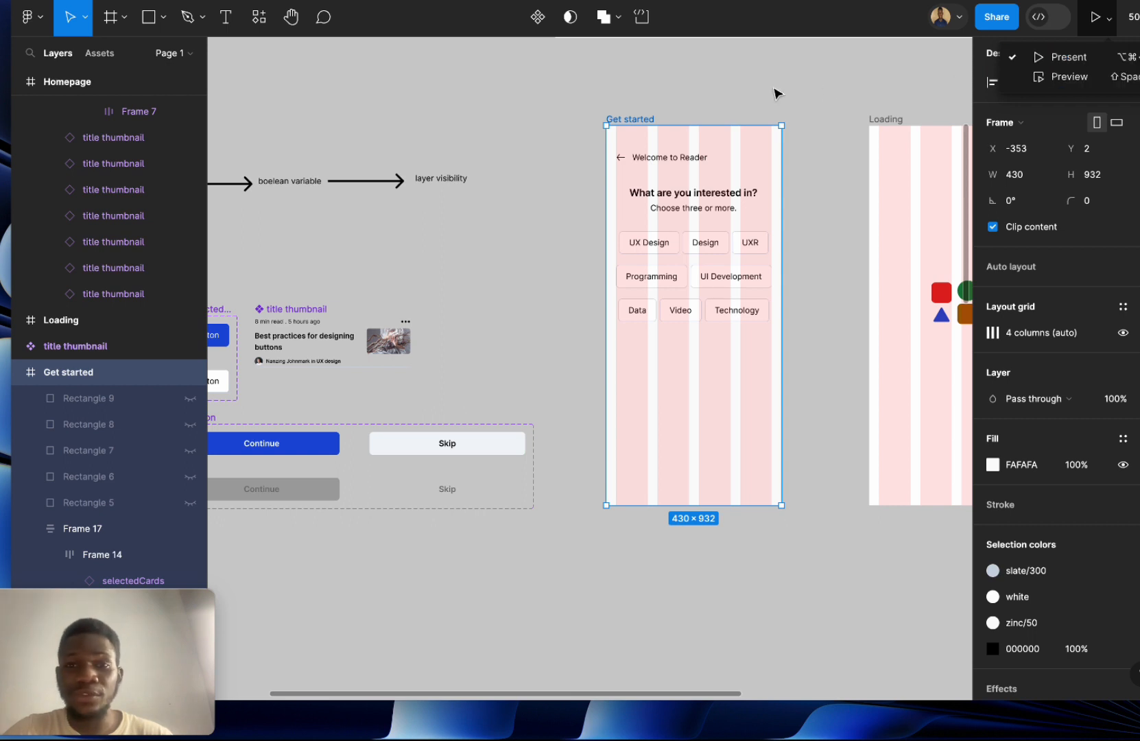
{"action": "left_click", "coordinate": [756, 96]}
{"action": "left_click", "coordinate": [633, 121]}
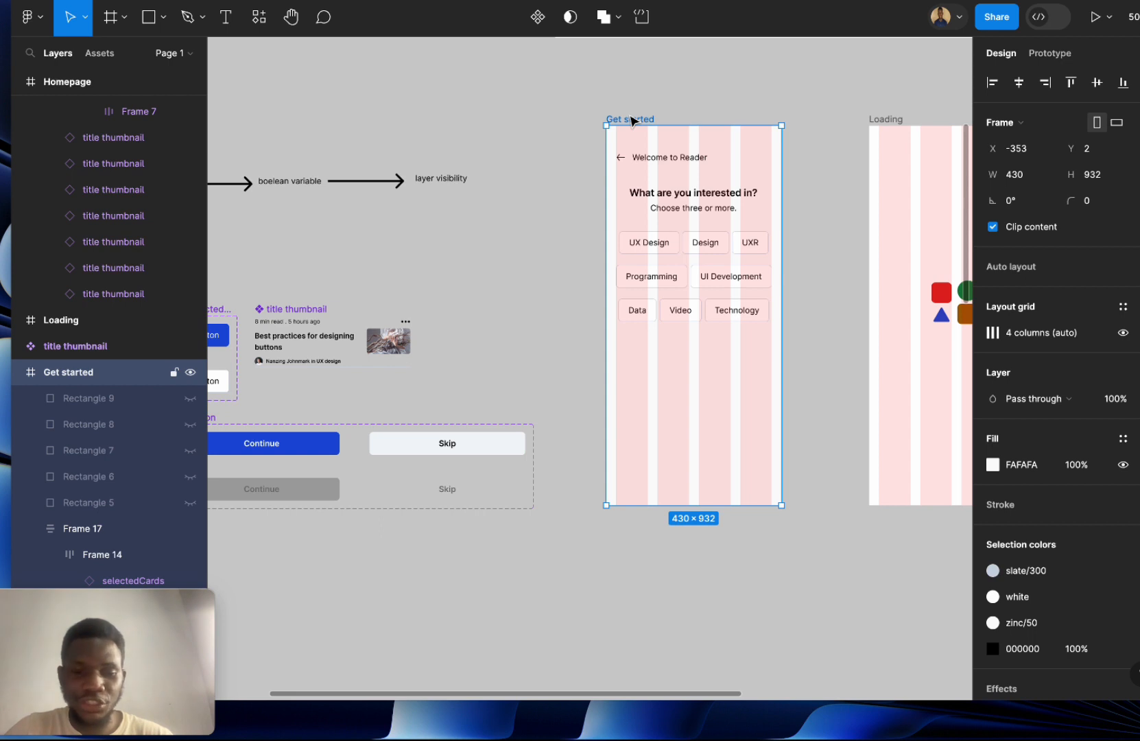
{"action": "key", "text": "shift+space"}
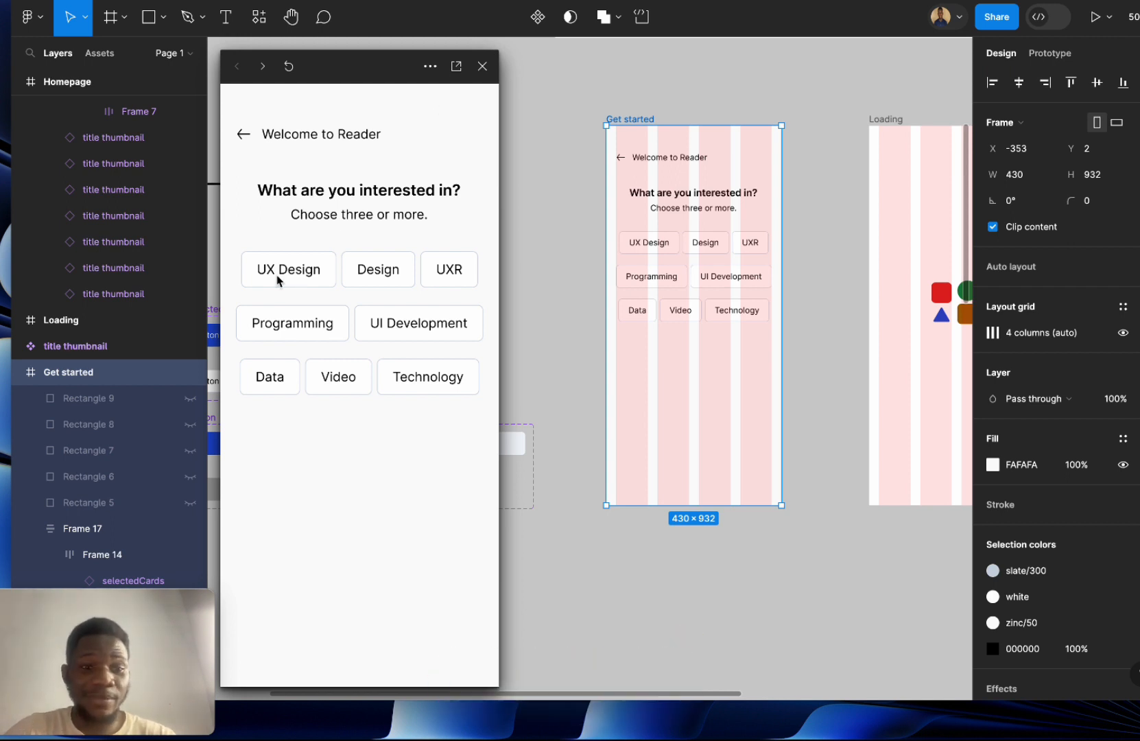
{"action": "left_click", "coordinate": [482, 66]}
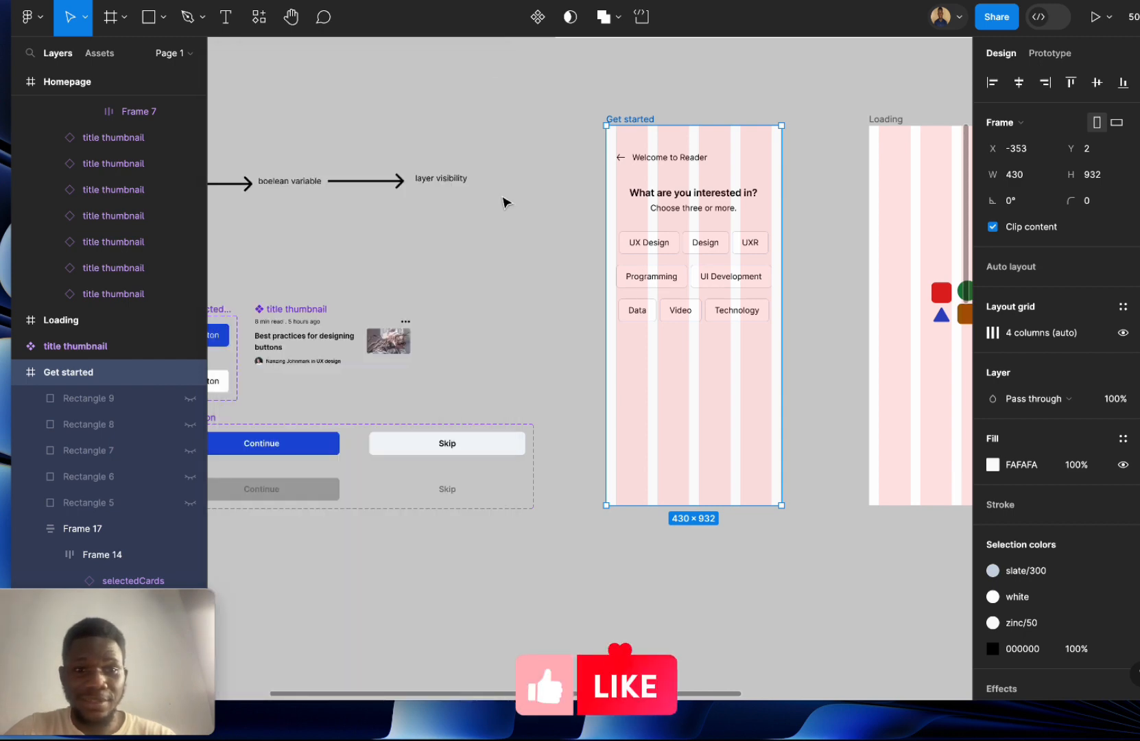
Add an on-click Change to interaction from the blue isSelected=True variant of selectedCards to the isSelected=False variant, with Instant animation.
{"action": "scroll", "coordinate": [503, 202], "scroll_direction": "left", "scroll_amount": 5}
{"action": "key", "text": "plus"}
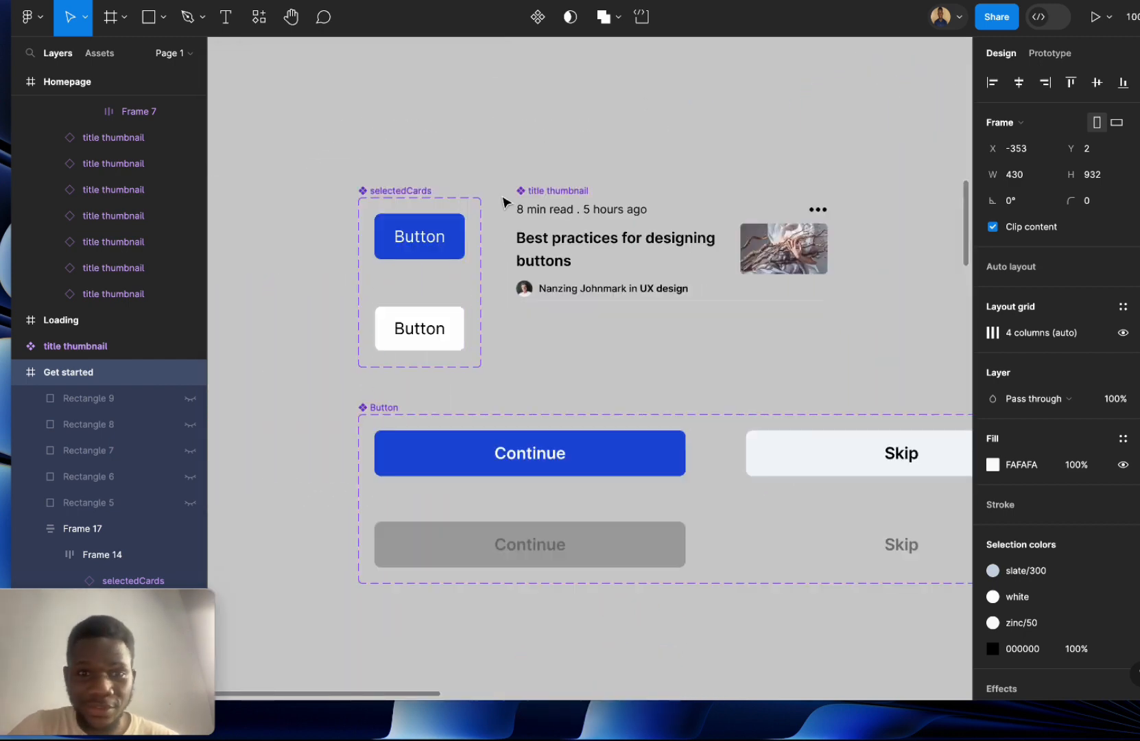
{"action": "key", "text": "plus"}
{"action": "scroll", "coordinate": [508, 200], "scroll_direction": "left", "scroll_amount": 5}
{"action": "scroll", "coordinate": [508, 200], "scroll_direction": "up", "scroll_amount": 2}
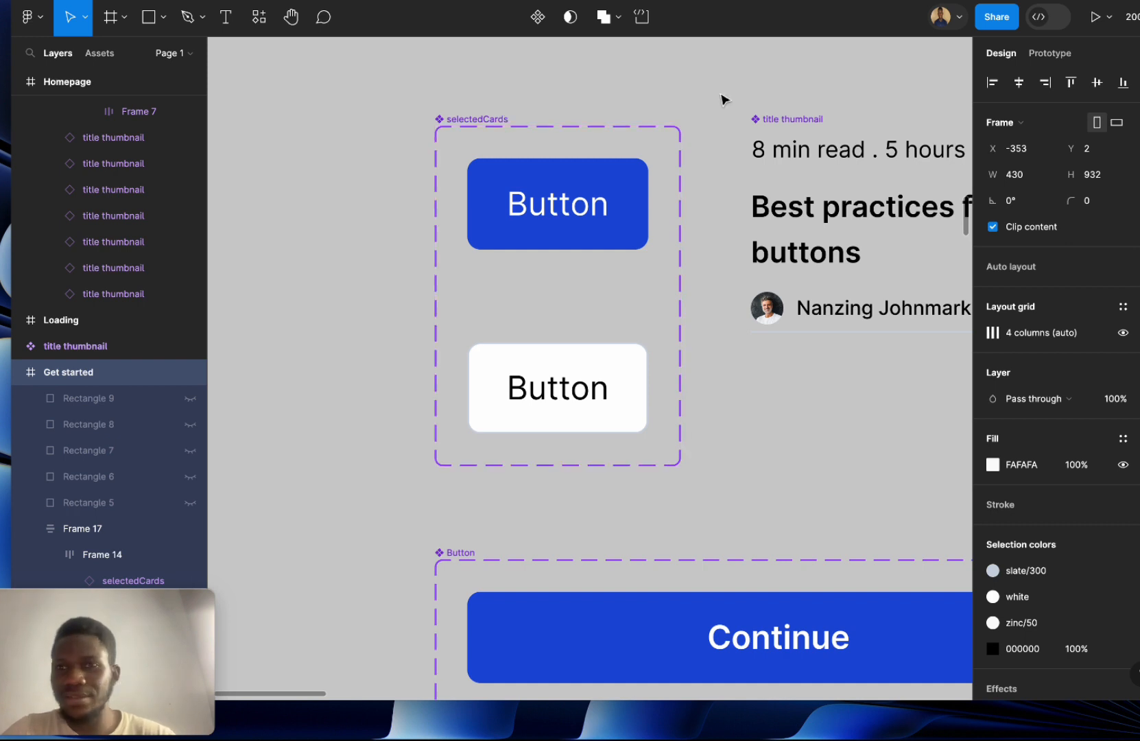
{"action": "left_click", "coordinate": [1049, 55]}
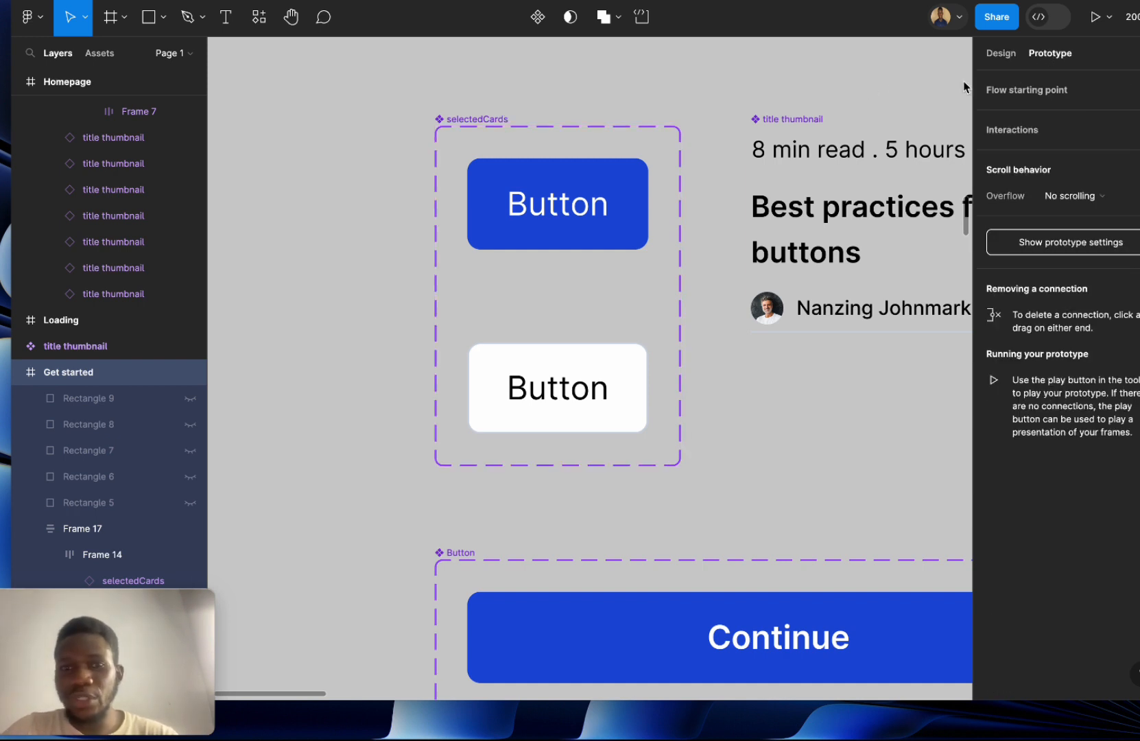
{"action": "left_click", "coordinate": [542, 221]}
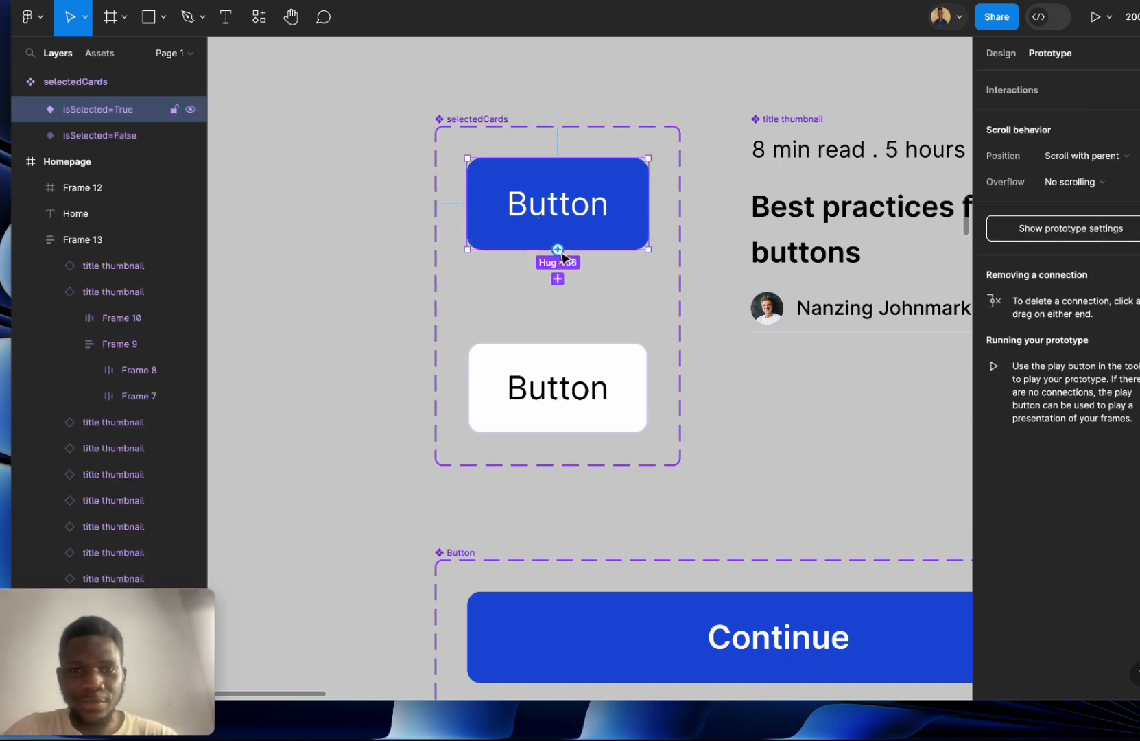
{"action": "left_click_drag", "start_coordinate": [559, 250], "coordinate": [523, 368]}
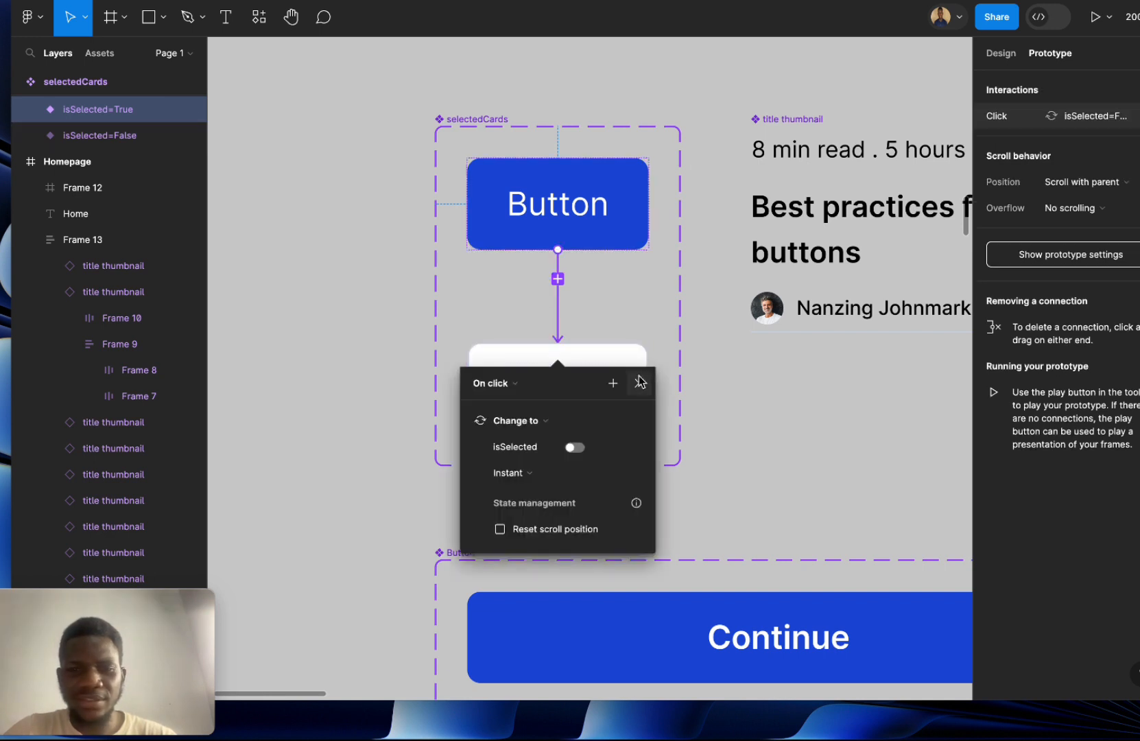
{"action": "left_click", "coordinate": [515, 386]}
{"action": "left_click", "coordinate": [515, 386]}
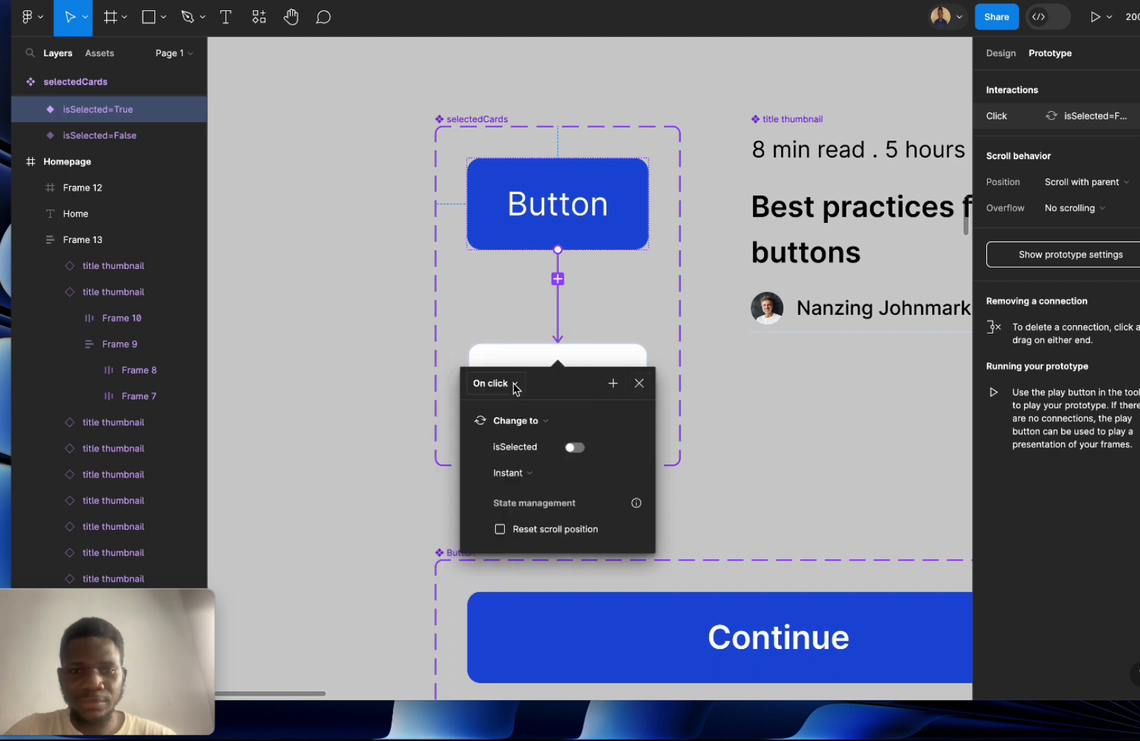
{"action": "left_click", "coordinate": [640, 385]}
Link the white isSelected=False variant back to isSelected=True with an on-click, Instant Change to interaction.
{"action": "left_click", "coordinate": [605, 385]}
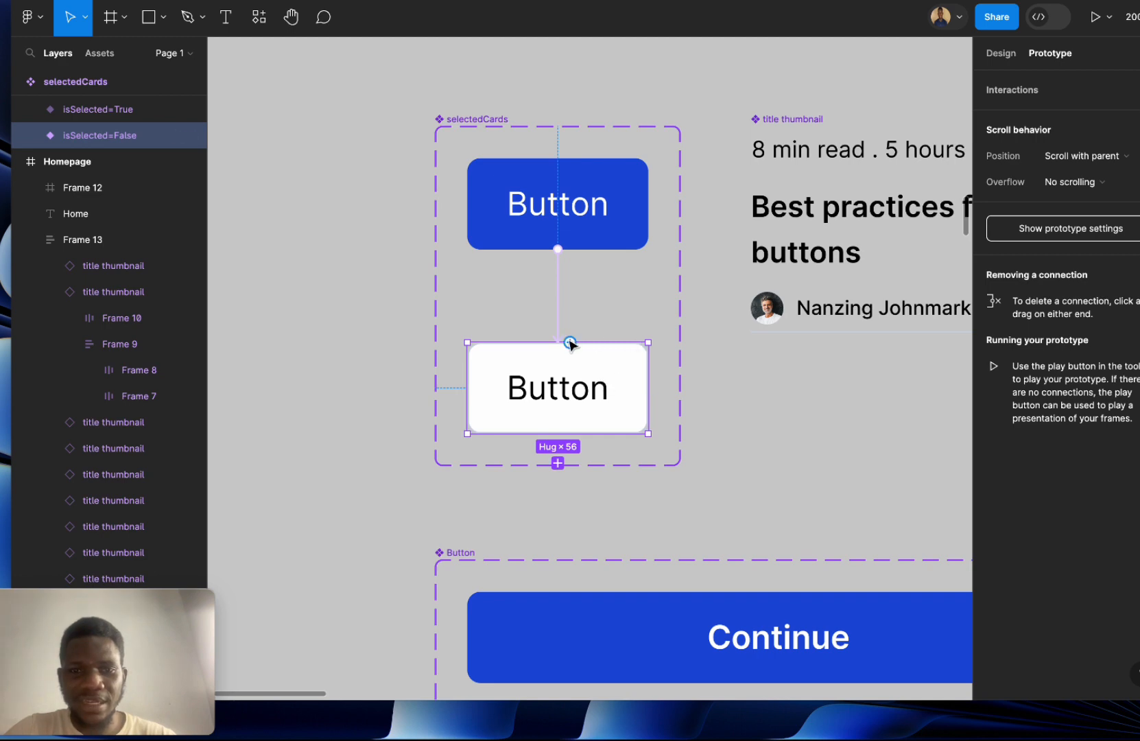
{"action": "left_click_drag", "start_coordinate": [570, 343], "coordinate": [607, 235]}
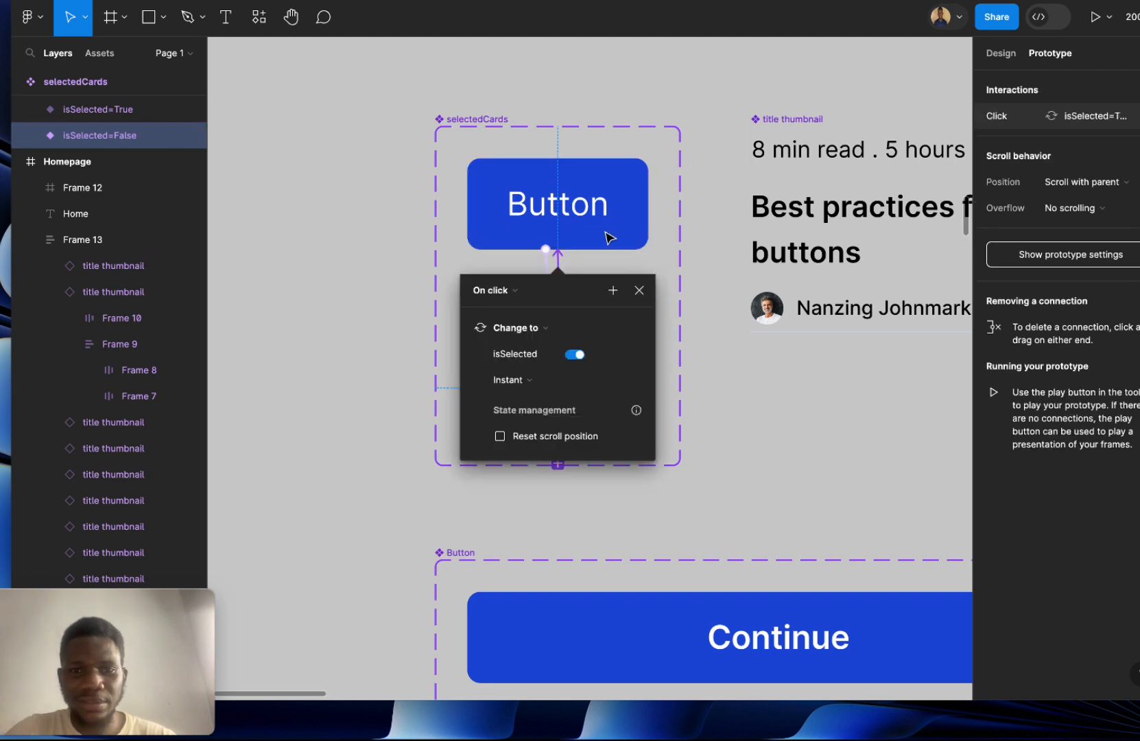
{"action": "left_click", "coordinate": [639, 290]}
Preview the Get started frame and test the UX Design, Design, UXR, Programming and UI Development cards.
{"action": "scroll", "coordinate": [636, 293], "scroll_direction": "right", "scroll_amount": 15}
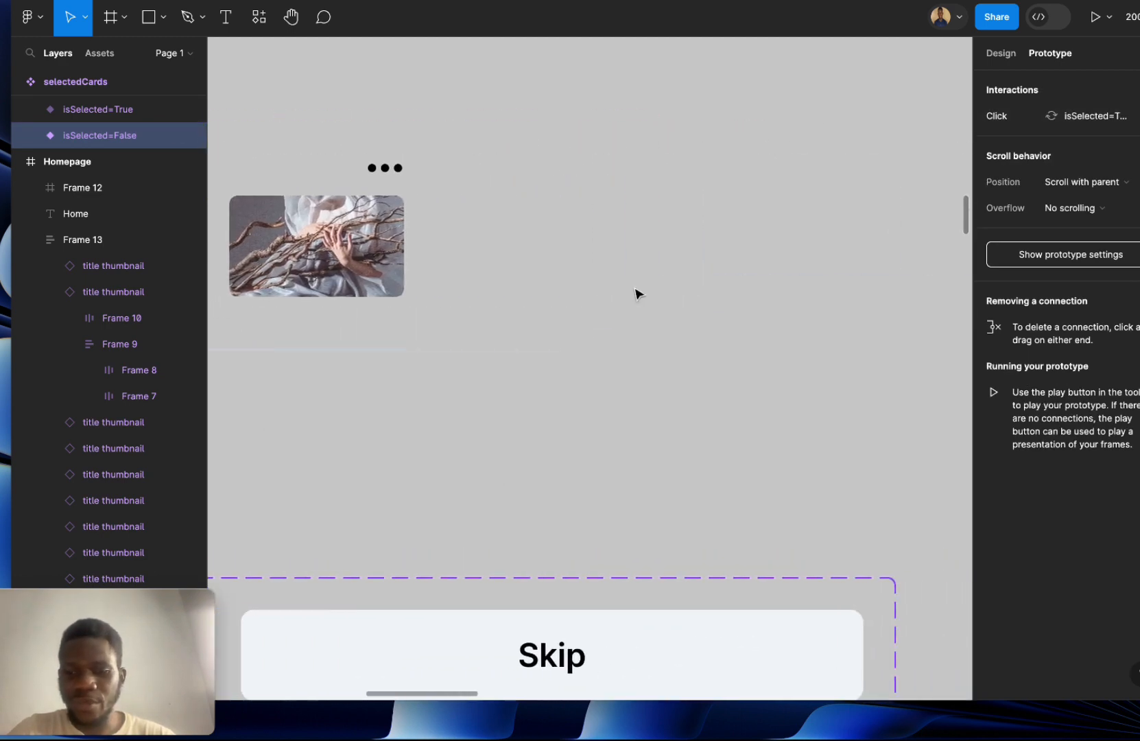
{"action": "scroll", "coordinate": [636, 293], "scroll_direction": "down", "scroll_amount": 10}
{"action": "scroll", "coordinate": [636, 293], "scroll_direction": "right", "scroll_amount": 5}
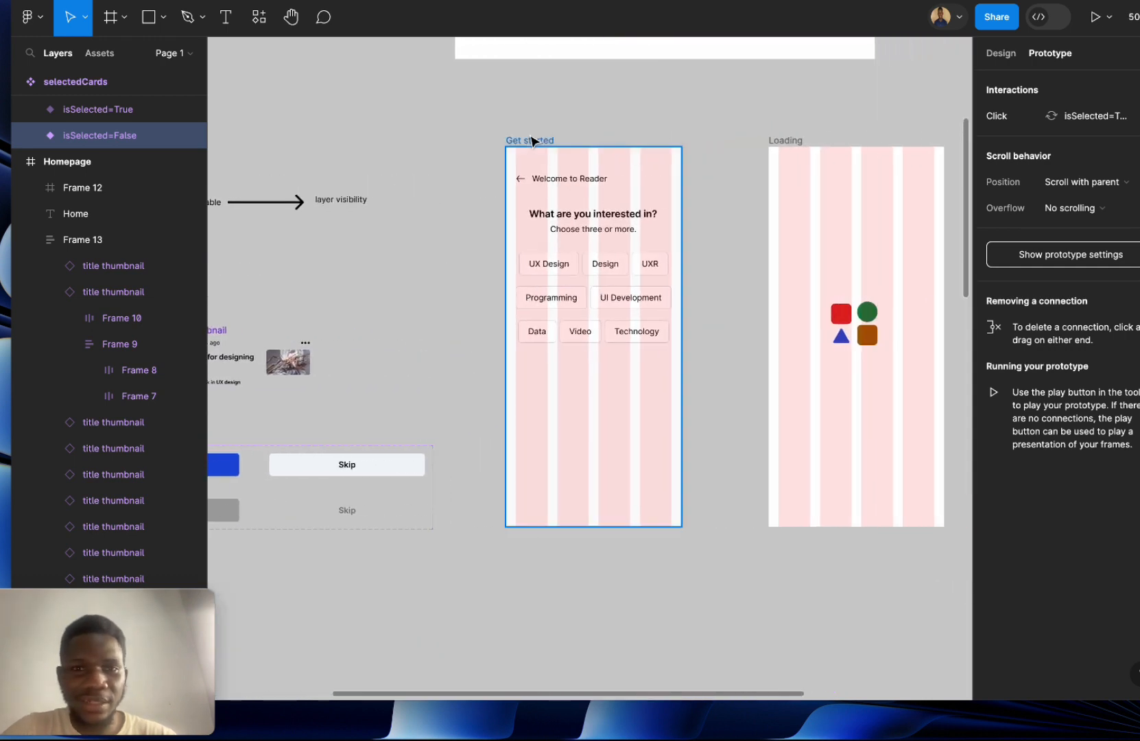
{"action": "left_click", "coordinate": [533, 140]}
{"action": "key", "text": "shift+space"}
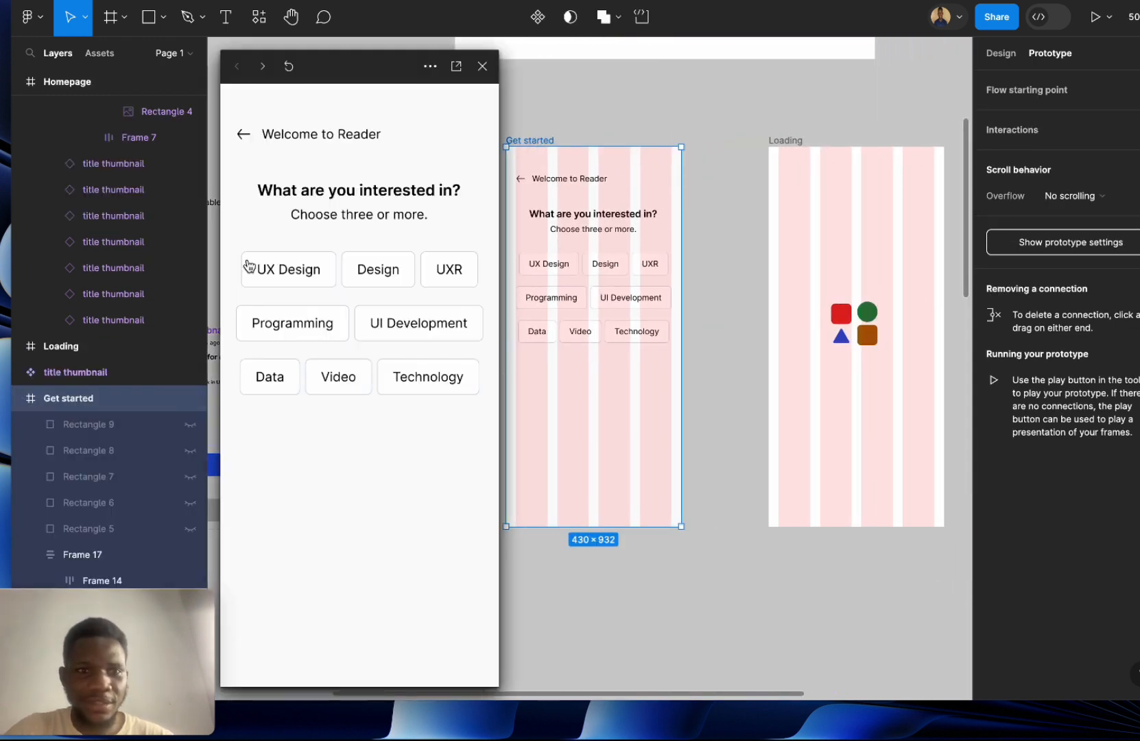
{"action": "left_click", "coordinate": [280, 269]}
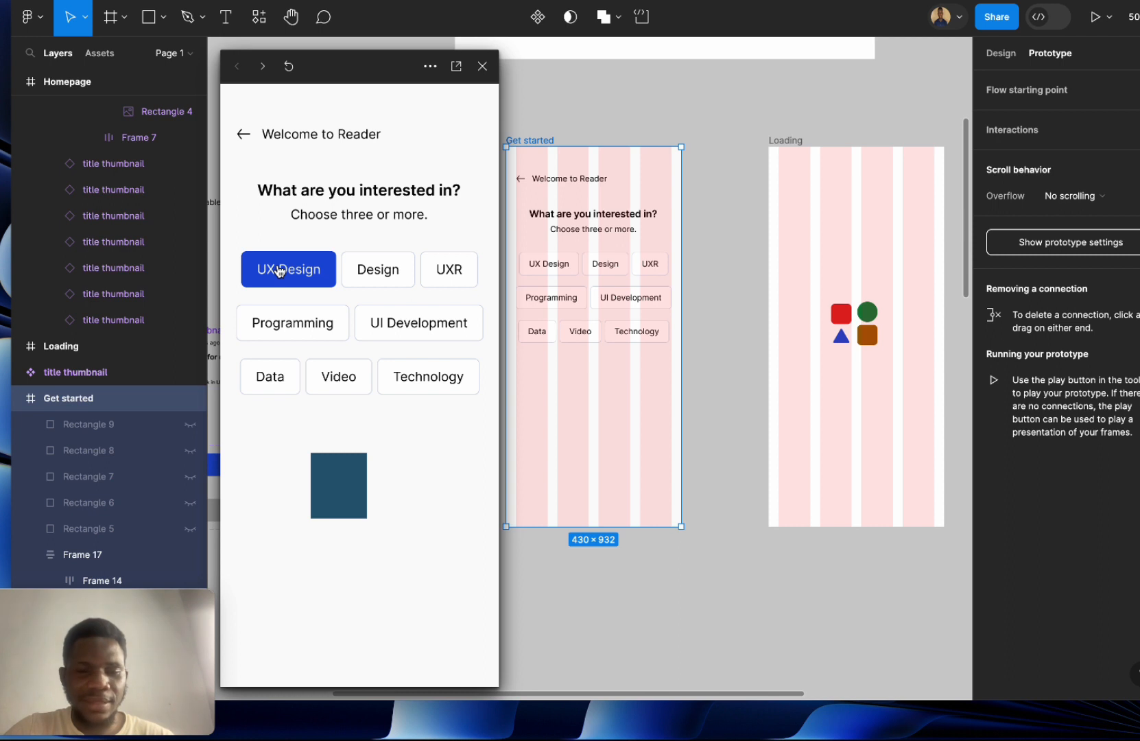
{"action": "left_click", "coordinate": [377, 269]}
{"action": "left_click", "coordinate": [452, 271]}
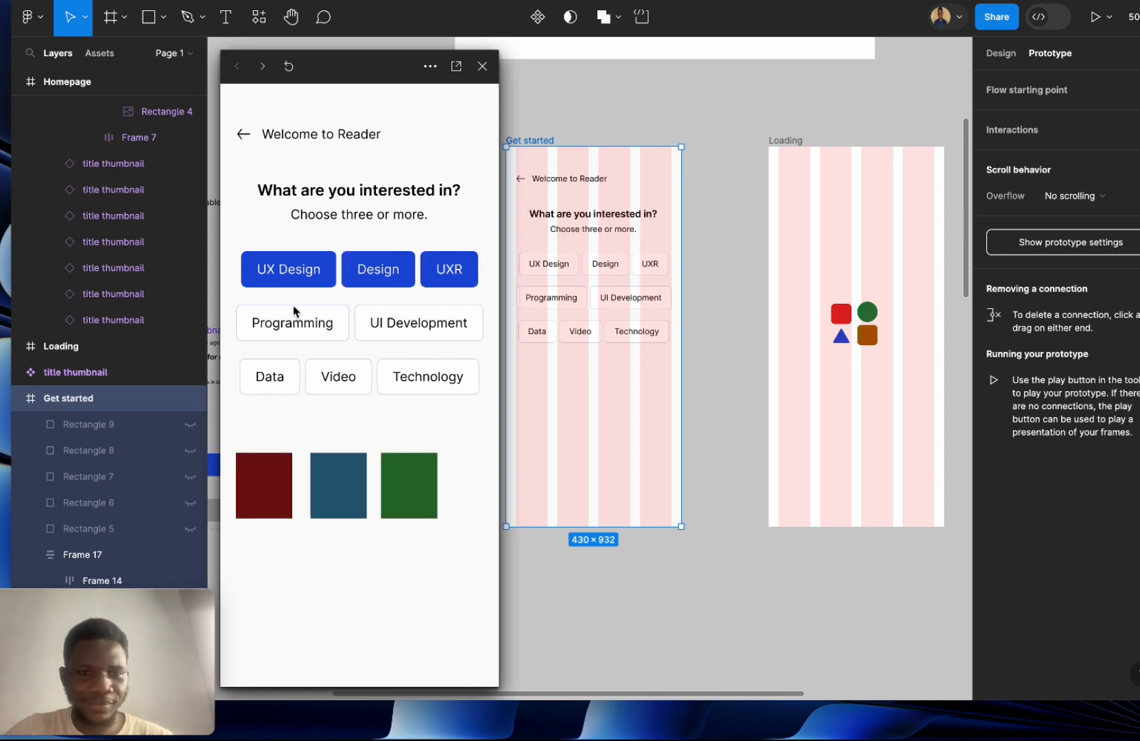
{"action": "left_click", "coordinate": [287, 325]}
{"action": "left_click", "coordinate": [395, 329]}
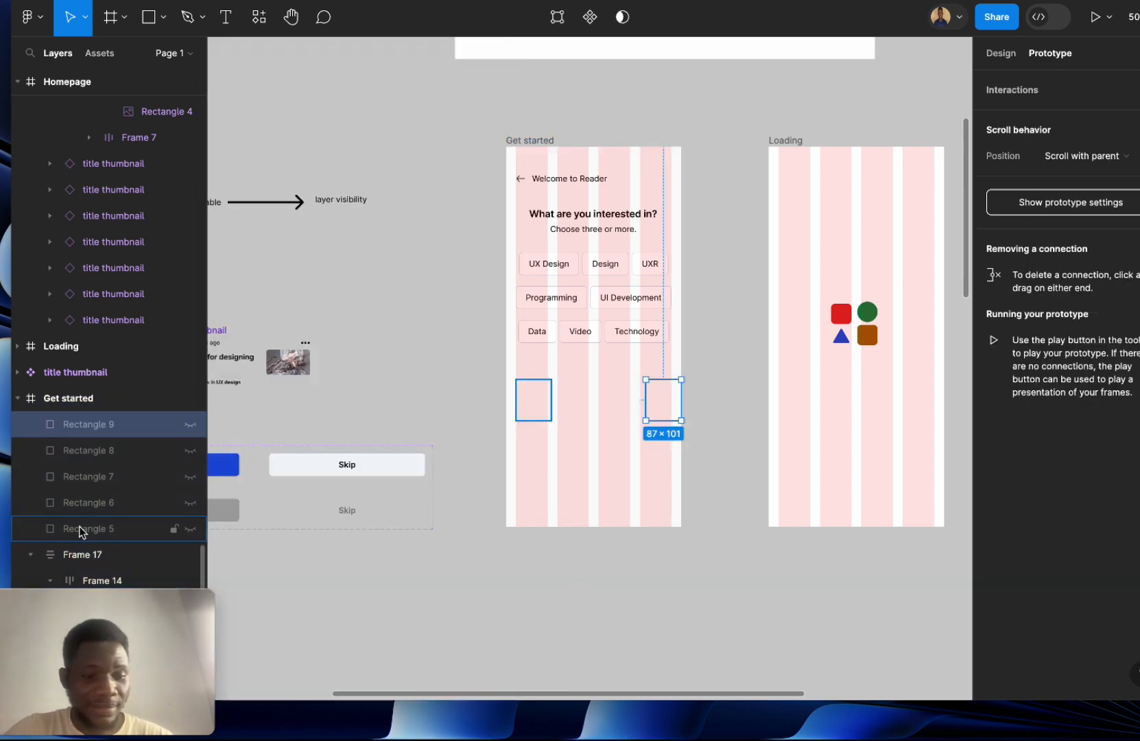
Delete the five placeholder rectangles, Rectangle 5 through Rectangle 9, from the Get started frame.
{"action": "left_click", "coordinate": [80, 527], "text": "shift"}
{"action": "key", "text": "Delete"}
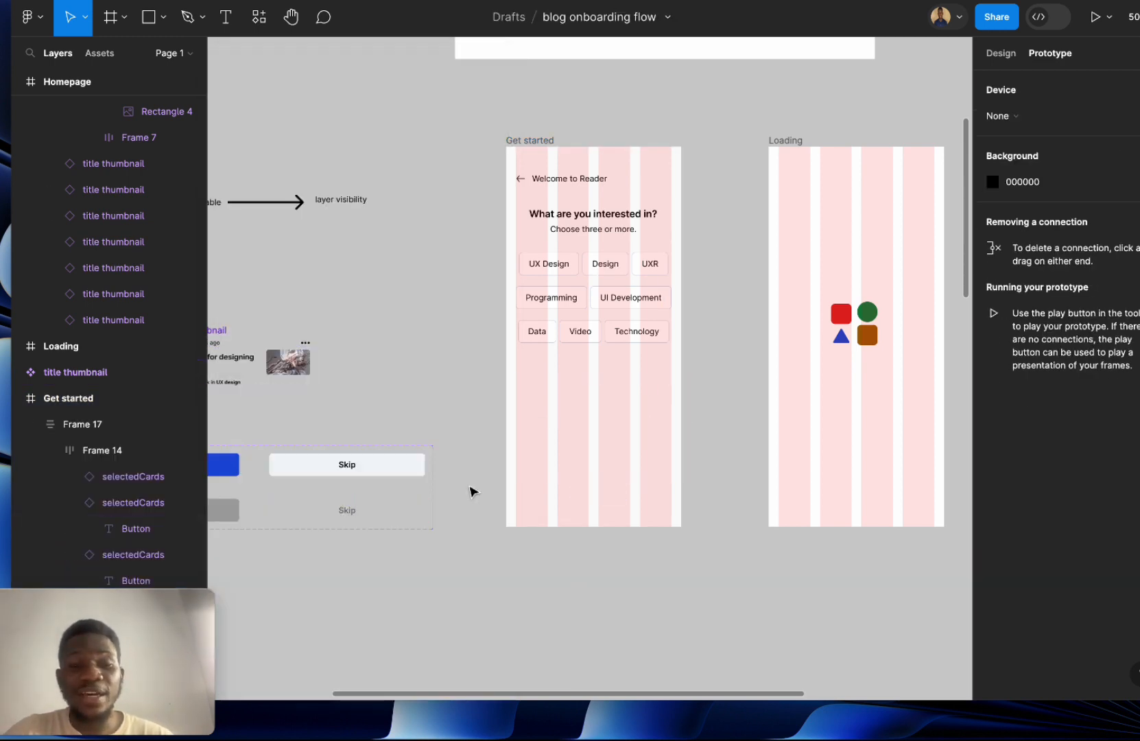
{"action": "scroll", "coordinate": [532, 488], "scroll_direction": "left", "scroll_amount": 2}
{"action": "scroll", "coordinate": [532, 489], "scroll_direction": "left", "scroll_amount": 5}
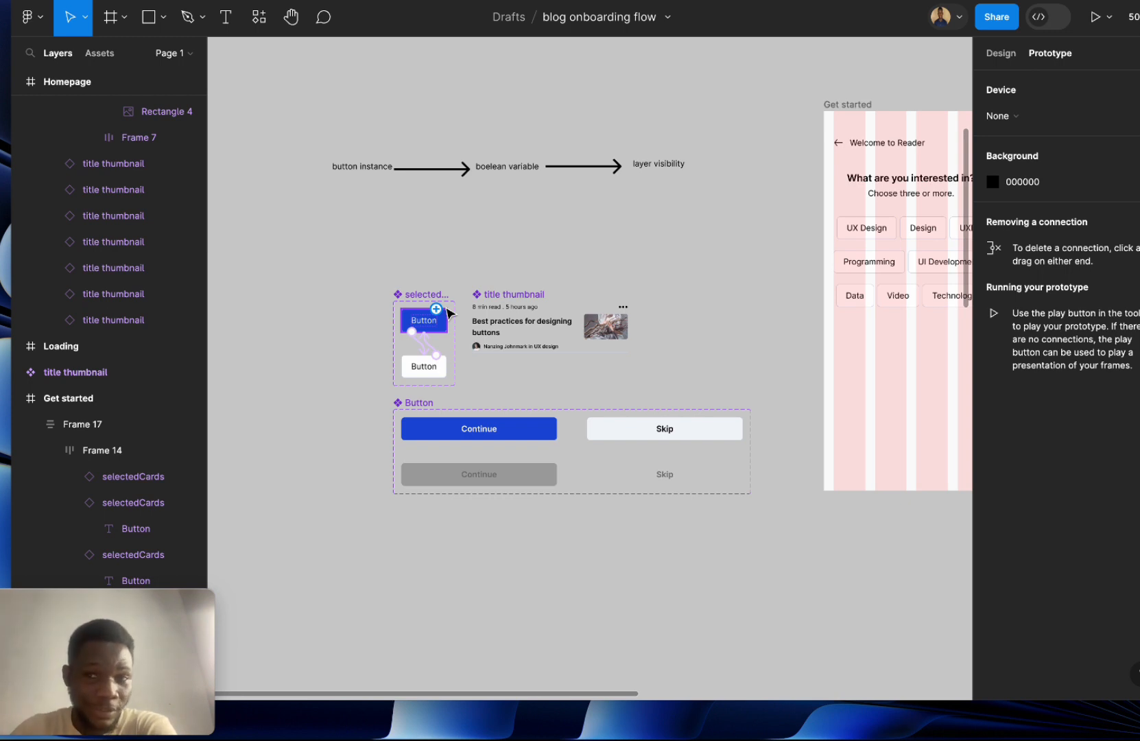
{"action": "scroll", "coordinate": [587, 334], "scroll_direction": "right", "scroll_amount": 8}
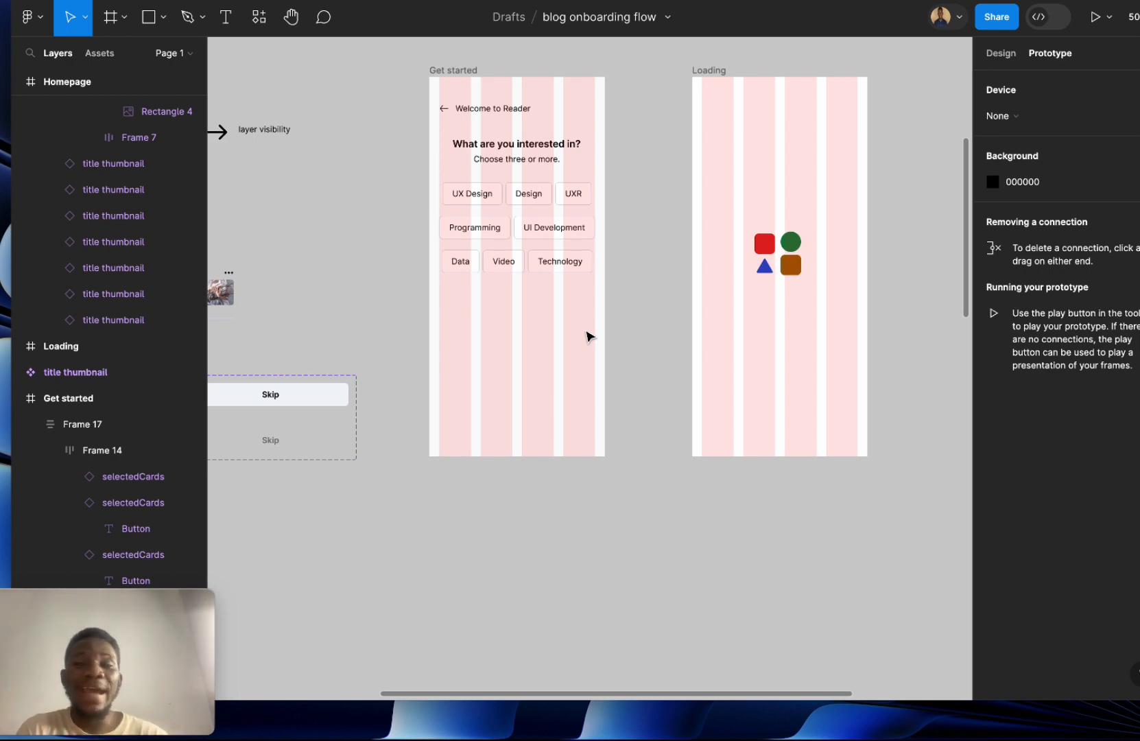
{"action": "scroll", "coordinate": [587, 335], "scroll_direction": "right", "scroll_amount": 10}
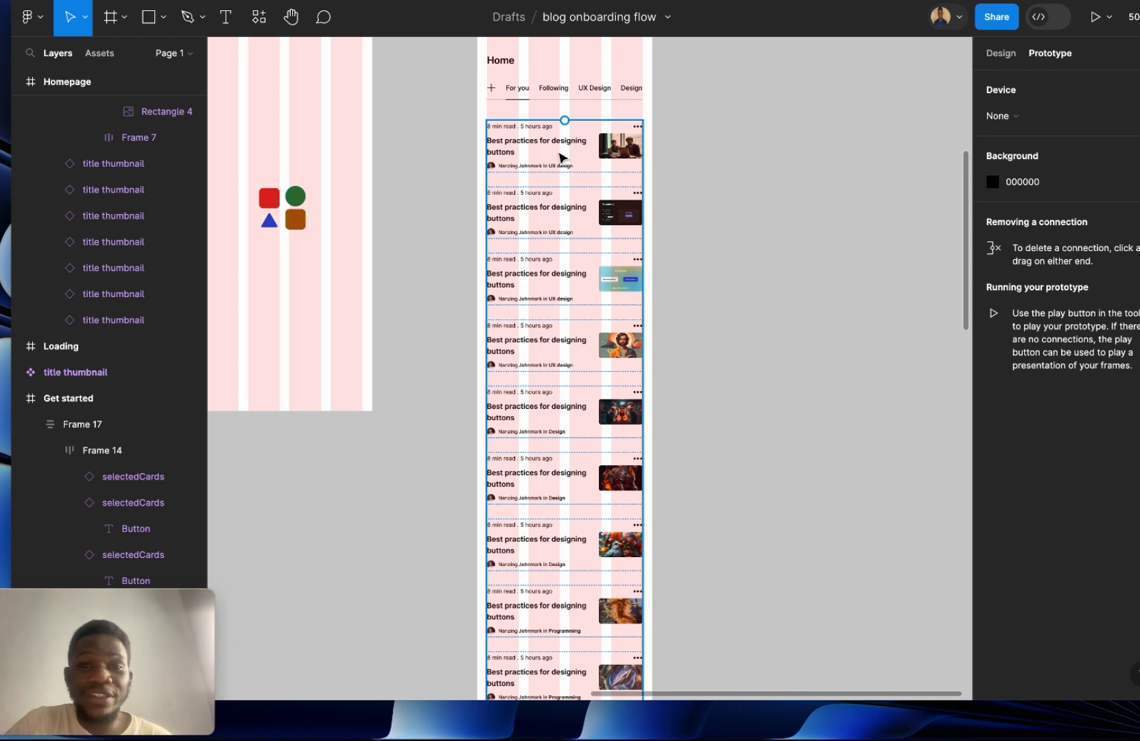
Bind the layer visibility of the four UX design article thumbnails on the Homepage to the hasUxdesign variable.
{"action": "scroll", "coordinate": [563, 278], "scroll_direction": "down", "scroll_amount": 3}
{"action": "scroll", "coordinate": [563, 278], "scroll_direction": "up", "scroll_amount": 4}
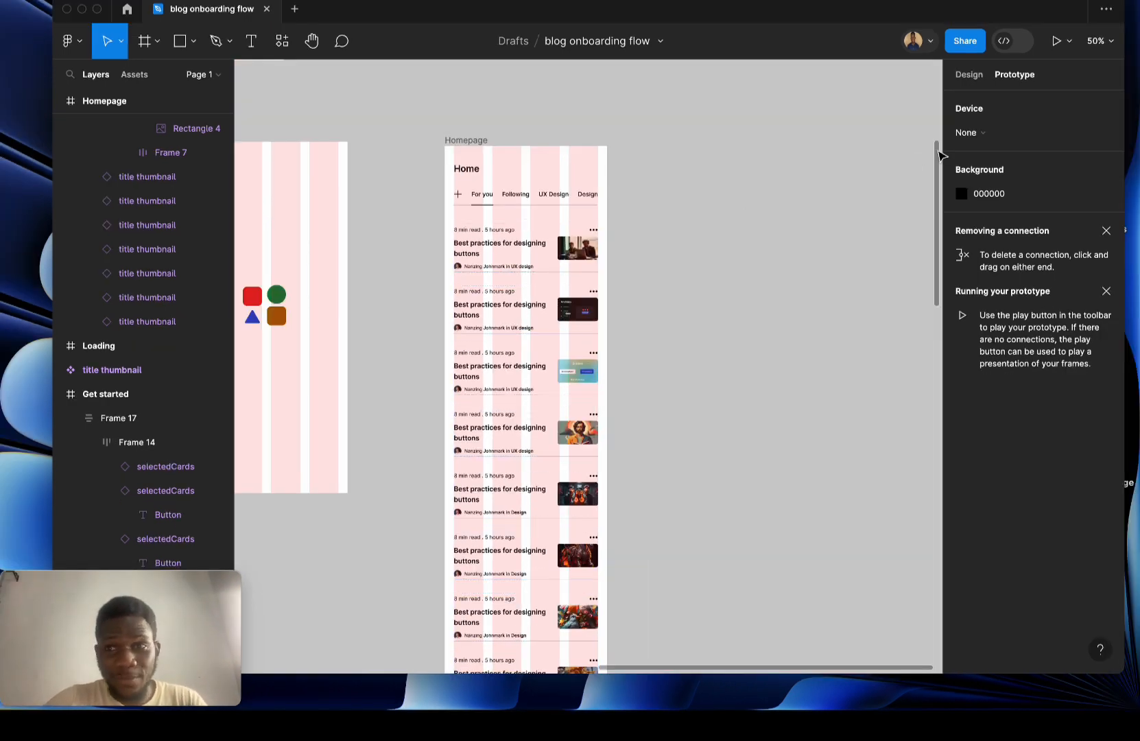
{"action": "left_click", "coordinate": [970, 77]}
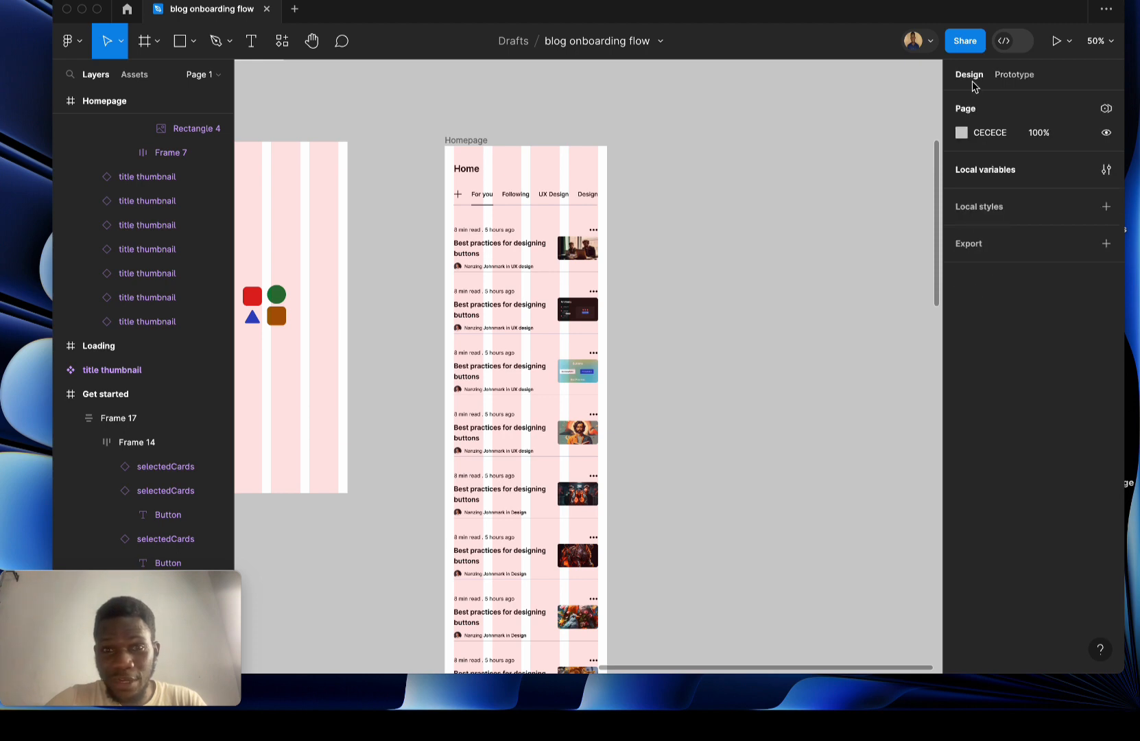
{"action": "double_click", "coordinate": [528, 252]}
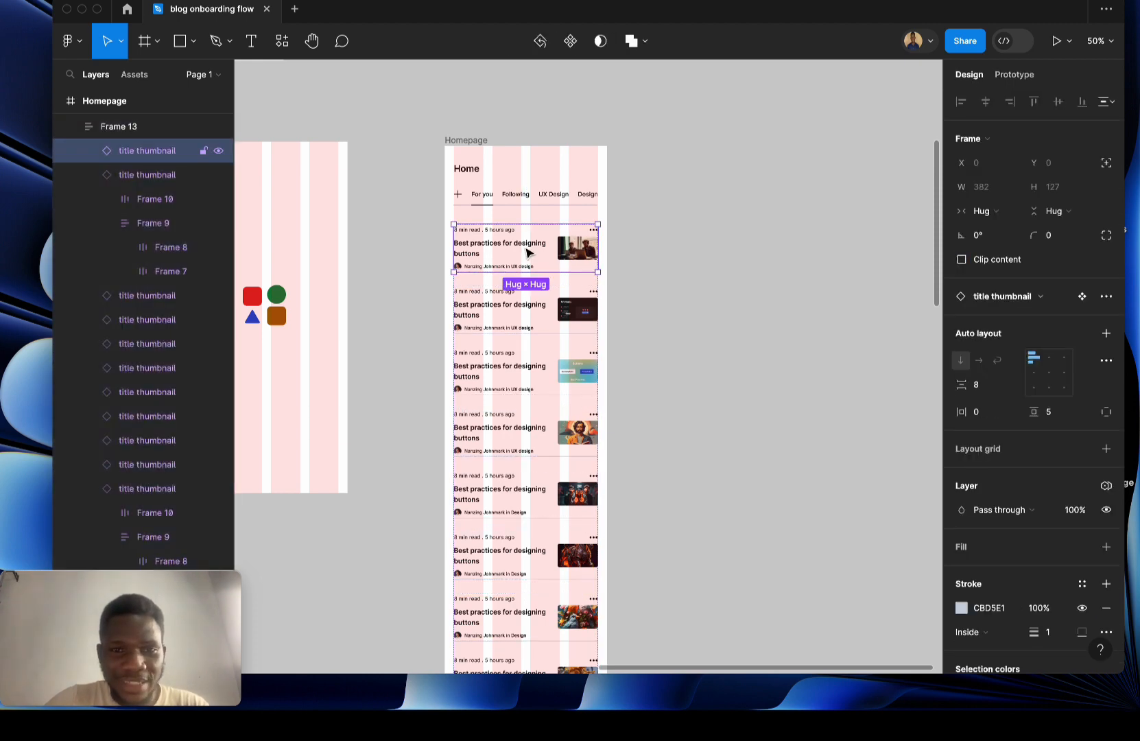
{"action": "key", "text": "shift+0"}
{"action": "scroll", "coordinate": [529, 254], "scroll_direction": "up", "scroll_amount": 1}
{"action": "scroll", "coordinate": [529, 254], "scroll_direction": "left", "scroll_amount": 1}
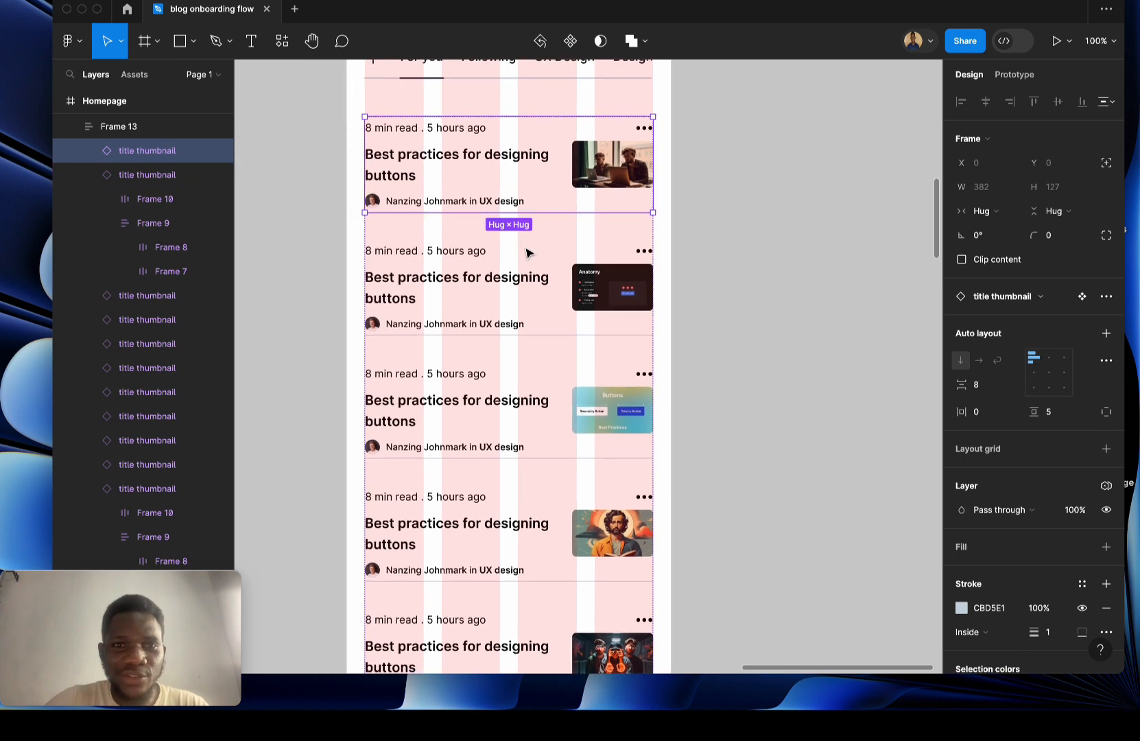
{"action": "left_click", "coordinate": [494, 281], "text": "shift"}
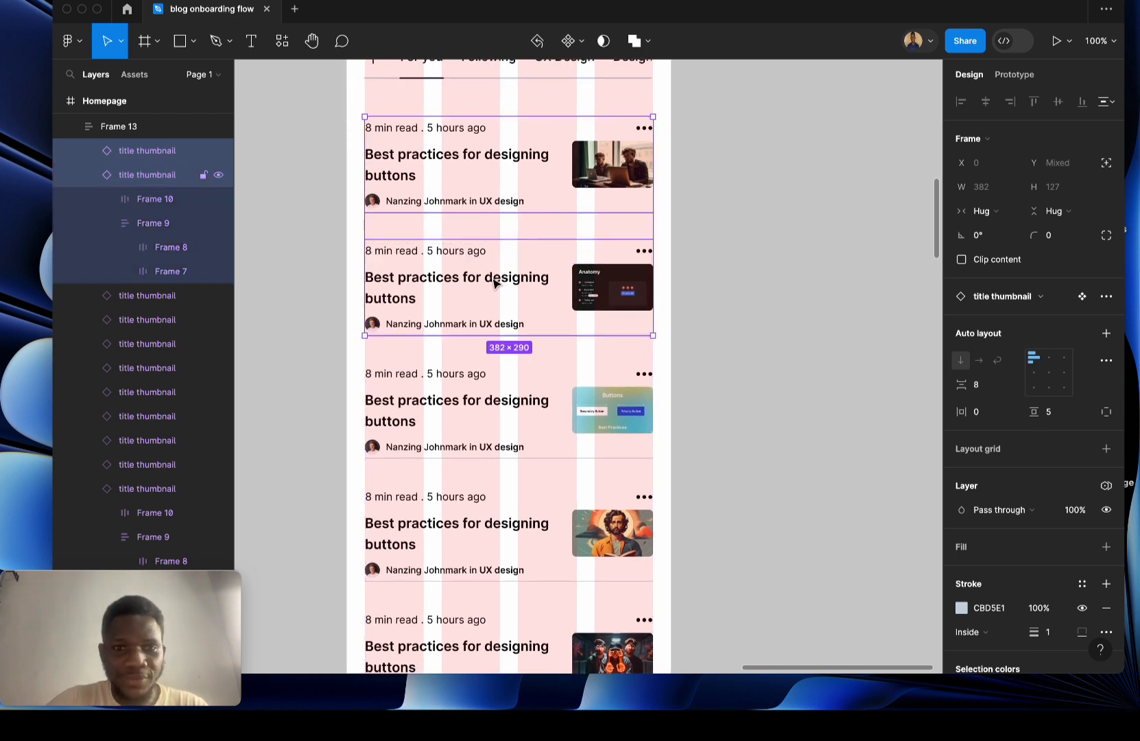
{"action": "left_click", "coordinate": [461, 393], "text": "shift"}
{"action": "left_click", "coordinate": [465, 519], "text": "shift"}
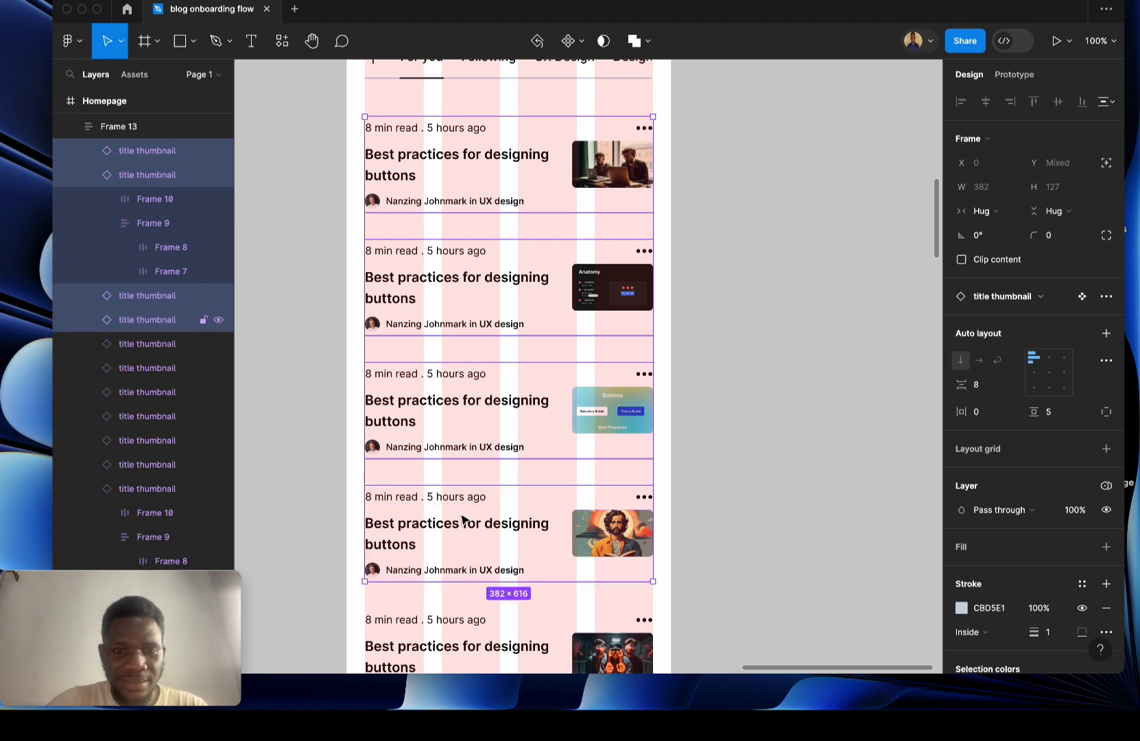
{"action": "scroll", "coordinate": [462, 520], "scroll_direction": "down", "scroll_amount": 2}
{"action": "scroll", "coordinate": [461, 519], "scroll_direction": "down", "scroll_amount": 2}
{"action": "scroll", "coordinate": [461, 519], "scroll_direction": "left", "scroll_amount": 1}
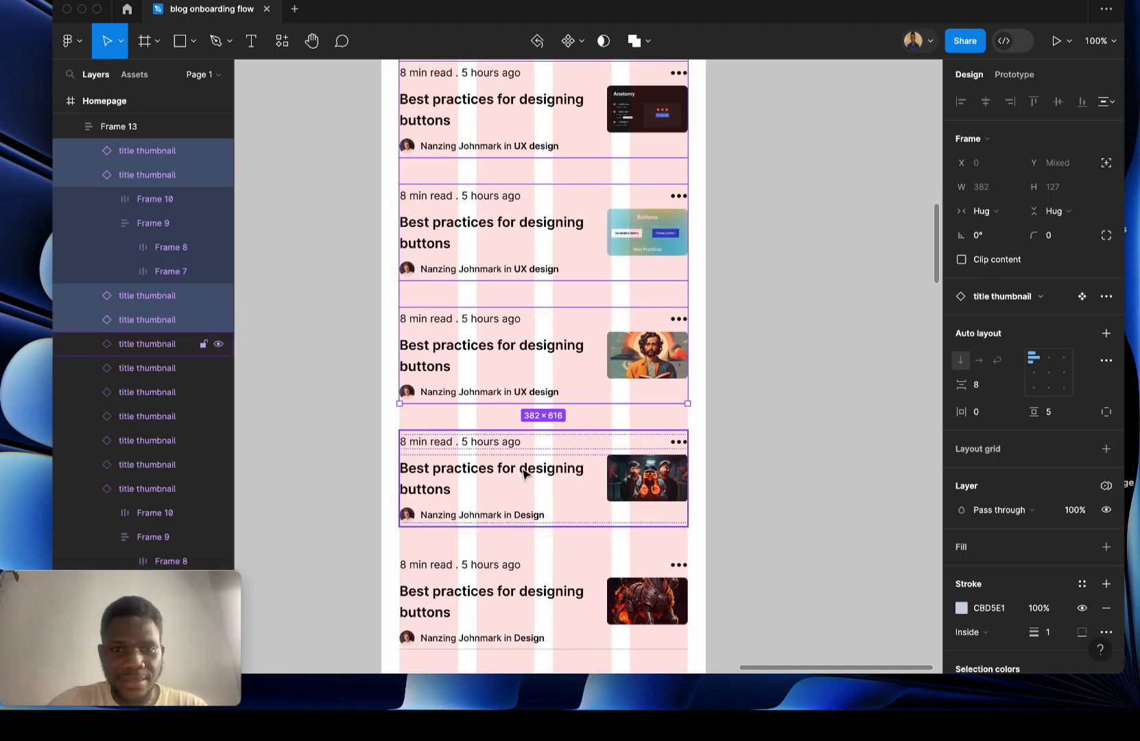
{"action": "left_click", "coordinate": [1107, 509]}
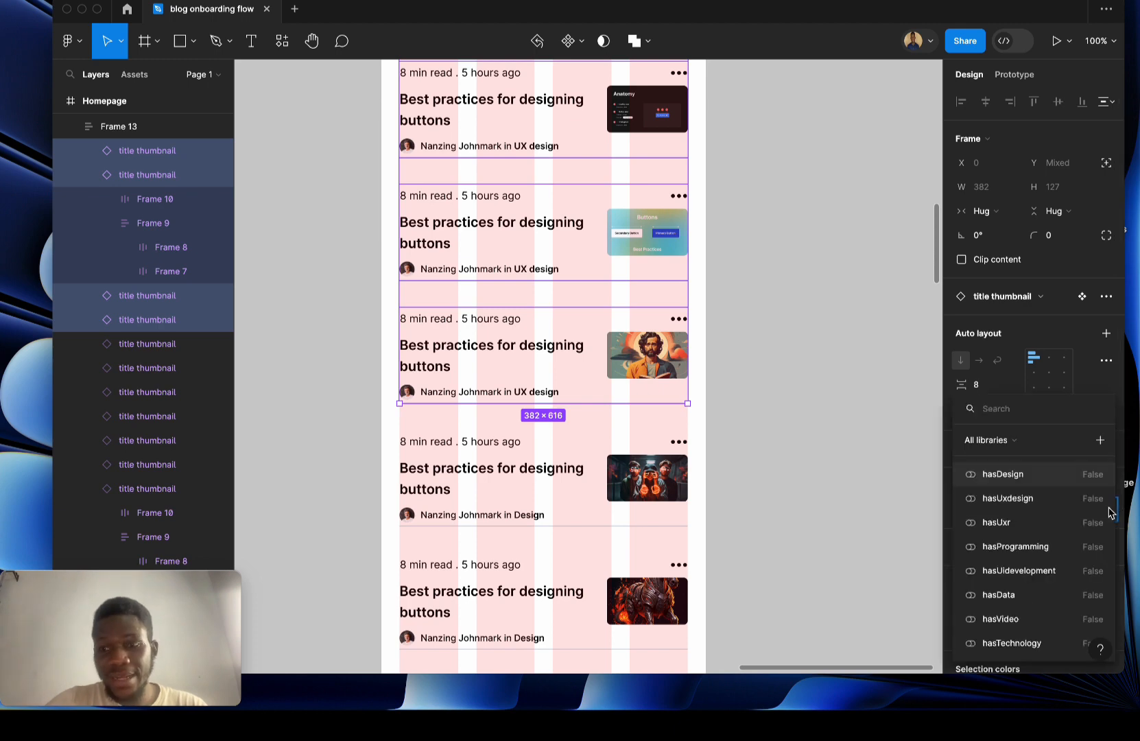
{"action": "left_click", "coordinate": [1030, 500]}
Examine the UX Design interest card's isSelected binding and the unselected variant of the selectedCards component.
{"action": "scroll", "coordinate": [794, 484], "scroll_direction": "up", "scroll_amount": 5}
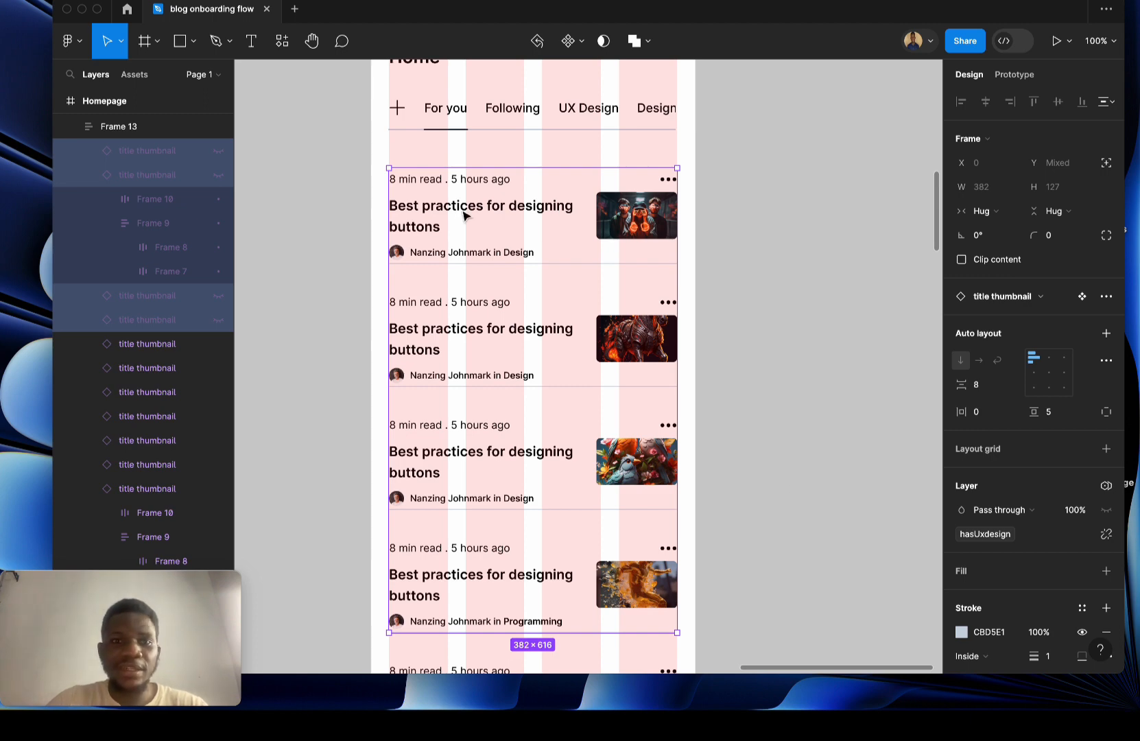
{"action": "scroll", "coordinate": [484, 220], "scroll_direction": "left", "scroll_amount": 5}
{"action": "scroll", "coordinate": [487, 219], "scroll_direction": "left", "scroll_amount": 10}
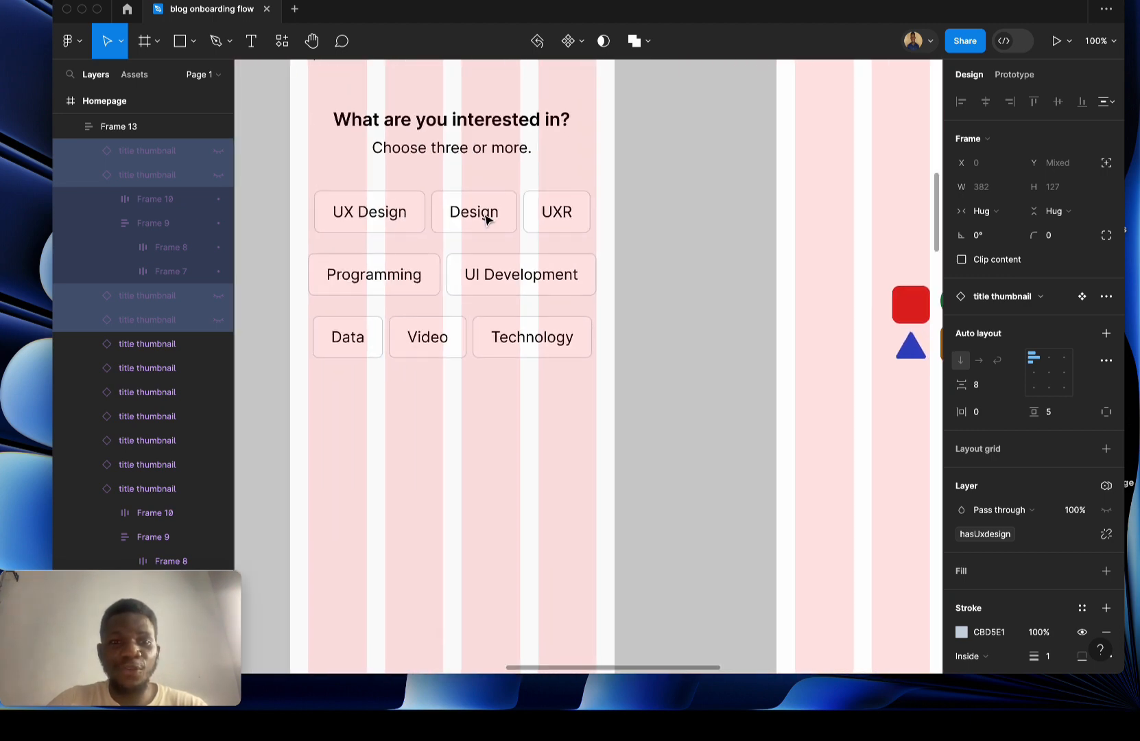
{"action": "left_click", "coordinate": [401, 225]}
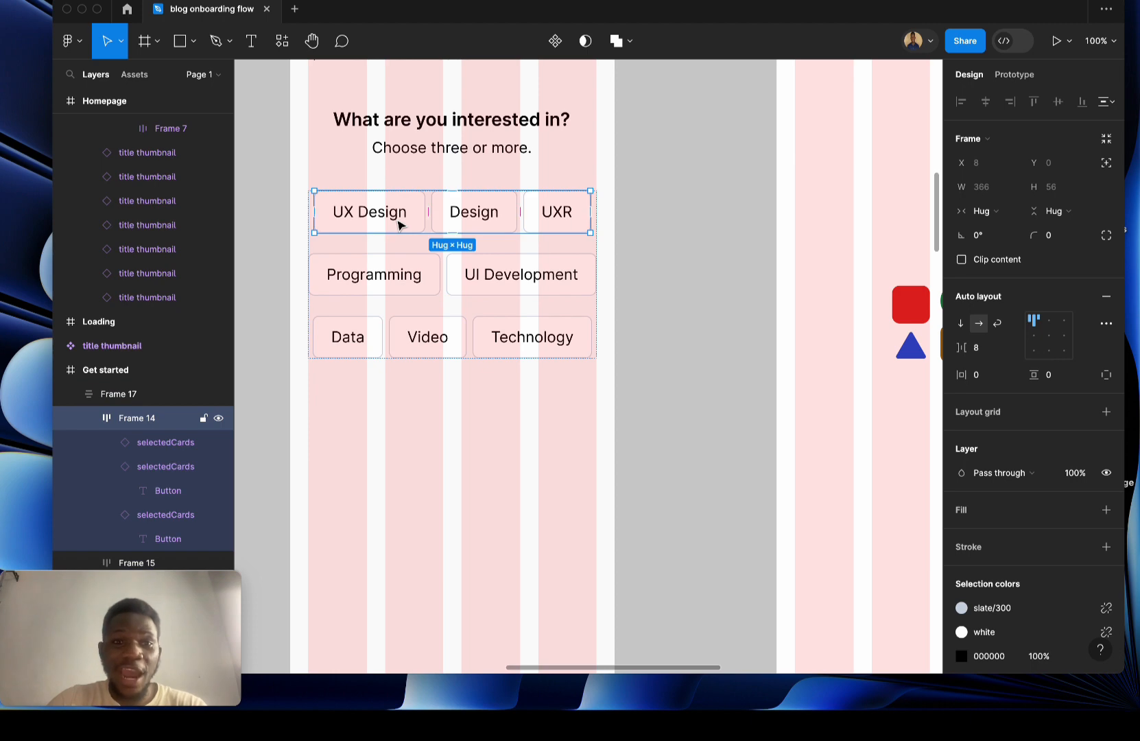
{"action": "left_click", "coordinate": [401, 225]}
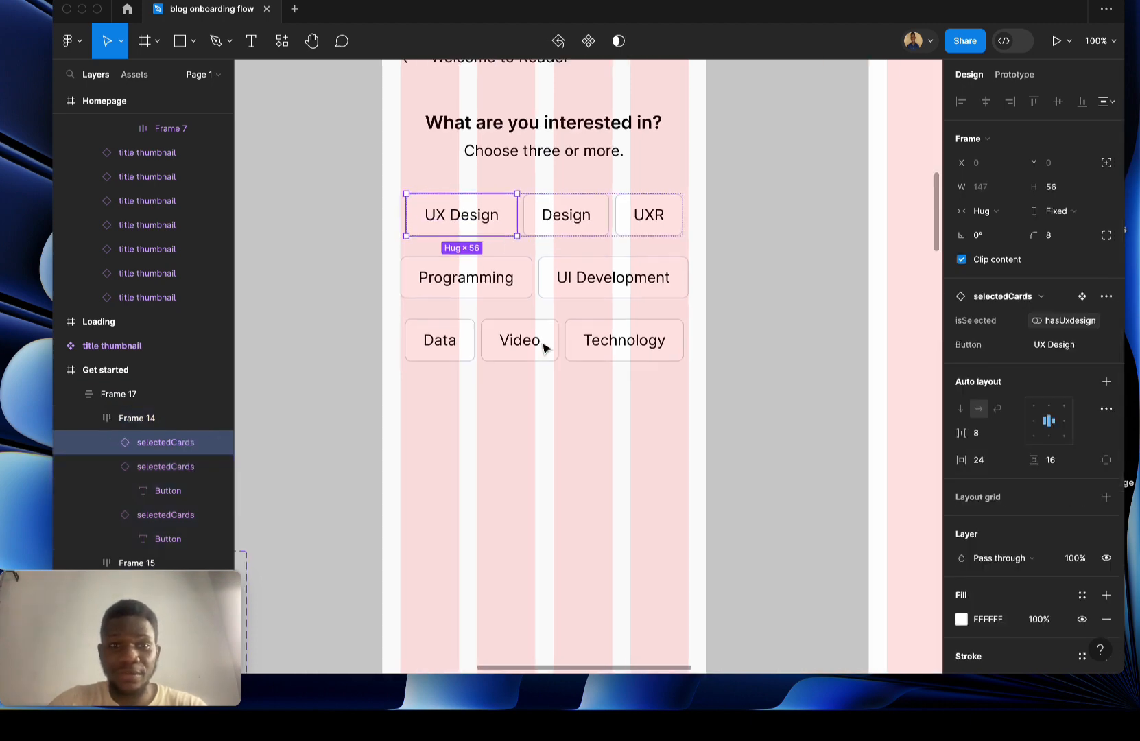
{"action": "scroll", "coordinate": [543, 347], "scroll_direction": "left", "scroll_amount": 15}
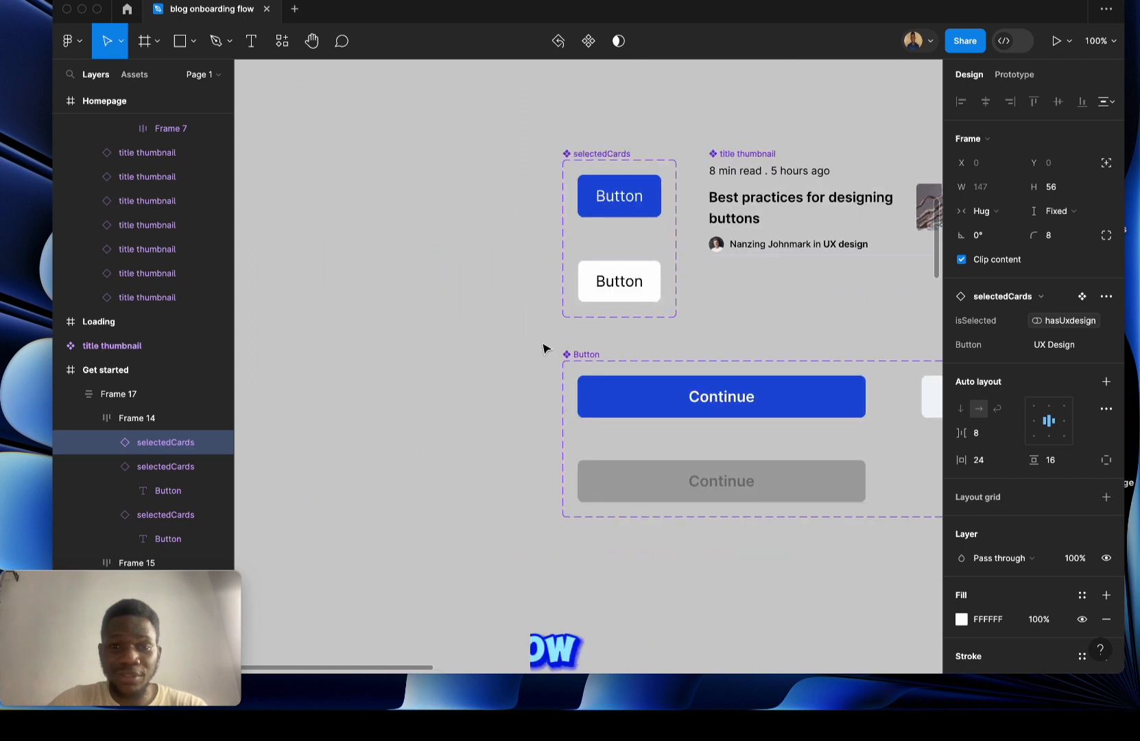
{"action": "left_click", "coordinate": [626, 280]}
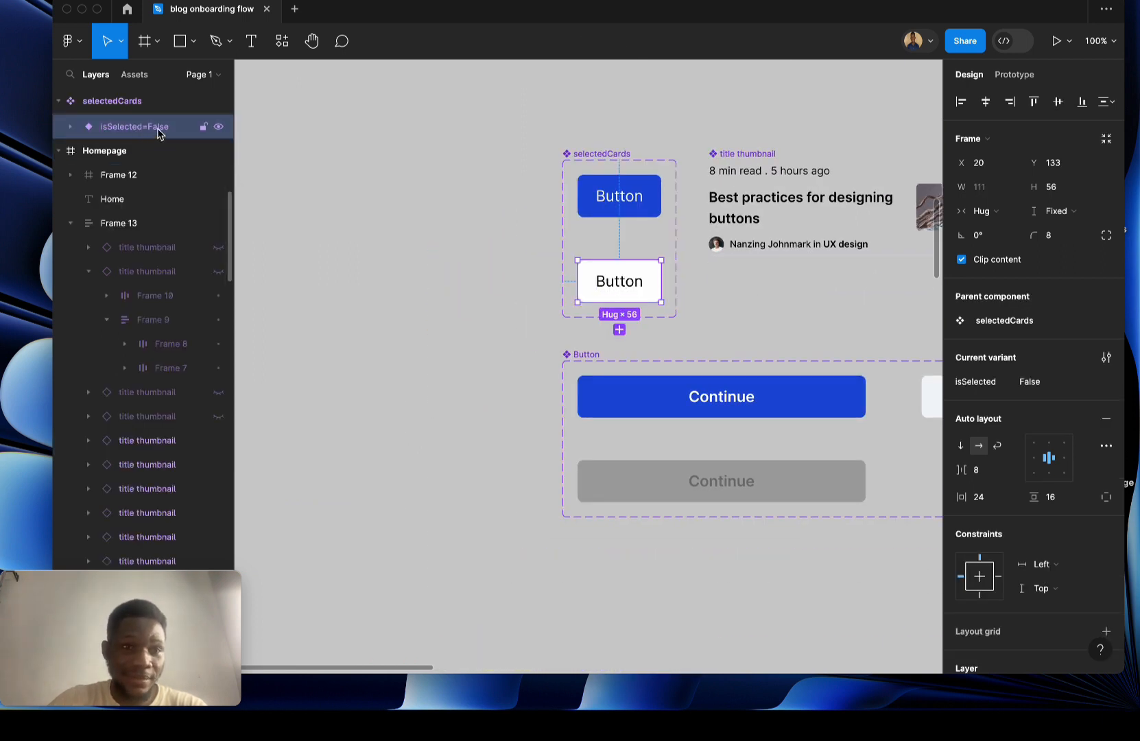
Bind the visibility of the remaining Homepage article thumbnails to their matching interest variables, using hasVideo for the last four.
{"action": "scroll", "coordinate": [661, 324], "scroll_direction": "right", "scroll_amount": 15}
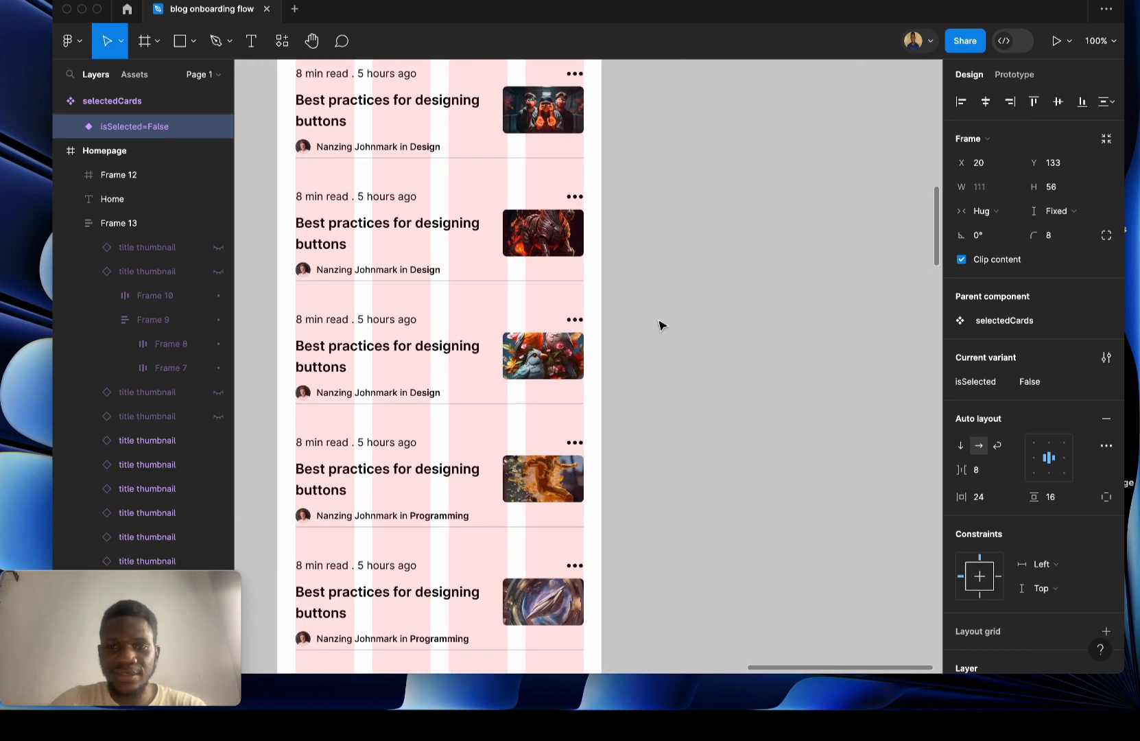
{"action": "scroll", "coordinate": [659, 326], "scroll_direction": "up", "scroll_amount": 5}
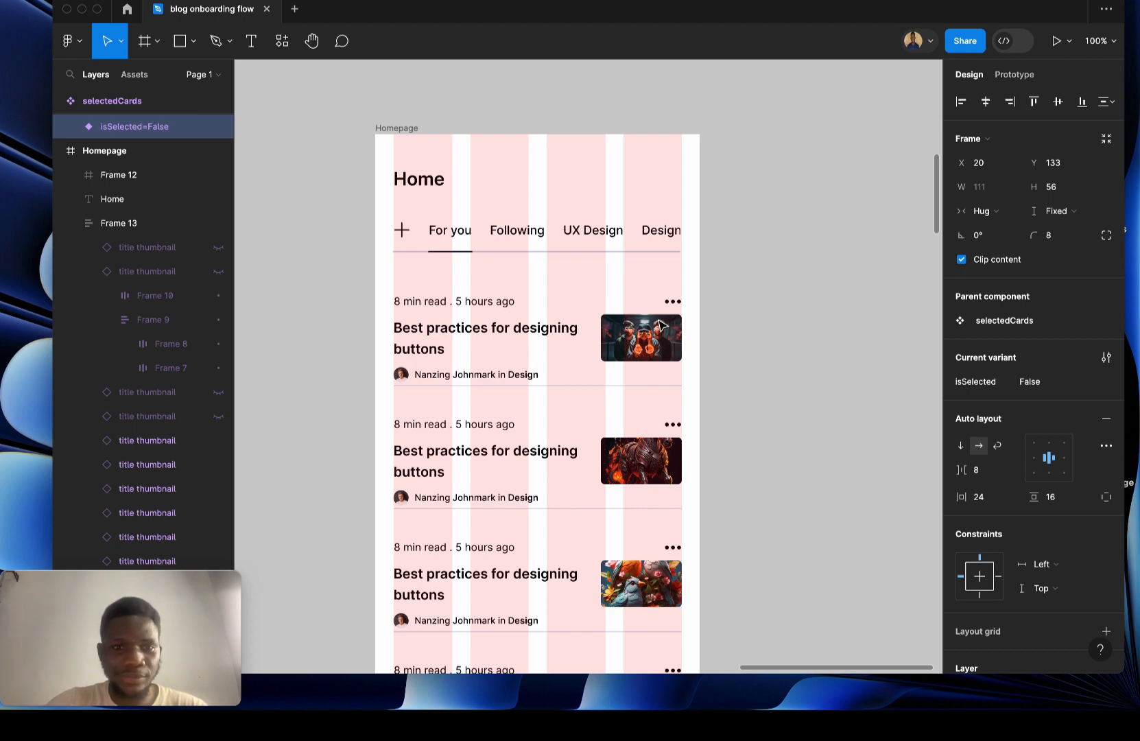
{"action": "scroll", "coordinate": [661, 324], "scroll_direction": "down", "scroll_amount": 3}
{"action": "left_click", "coordinate": [542, 267]}
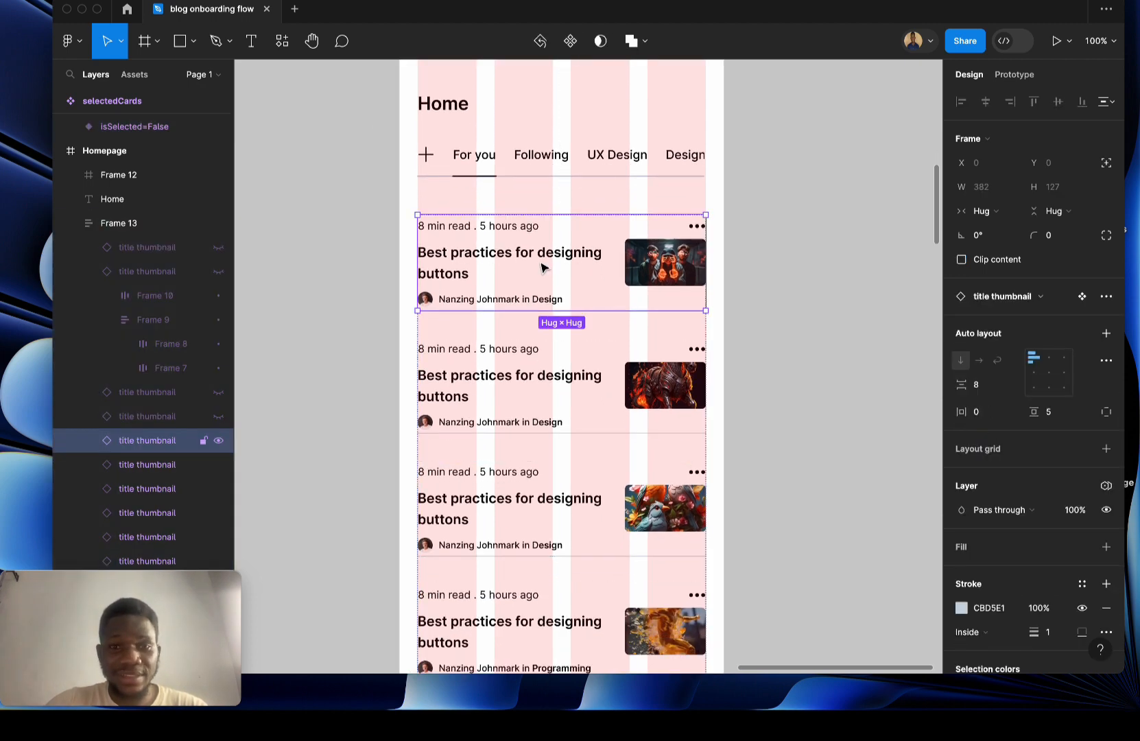
{"action": "left_click", "coordinate": [518, 390], "text": "shift"}
{"action": "left_click", "coordinate": [495, 512], "text": "shift"}
{"action": "right_click", "coordinate": [1106, 510]}
{"action": "left_click", "coordinate": [1012, 643]}
{"action": "scroll", "coordinate": [796, 382], "scroll_direction": "down", "scroll_amount": 5}
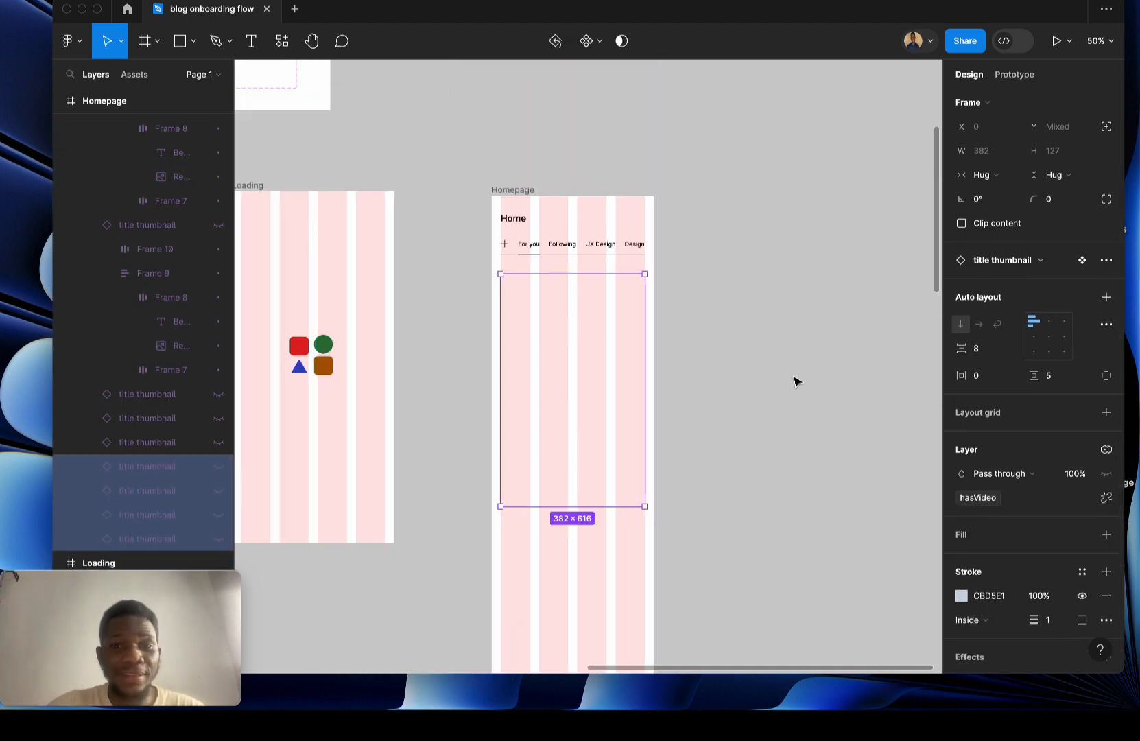
{"action": "left_click", "coordinate": [516, 190]}
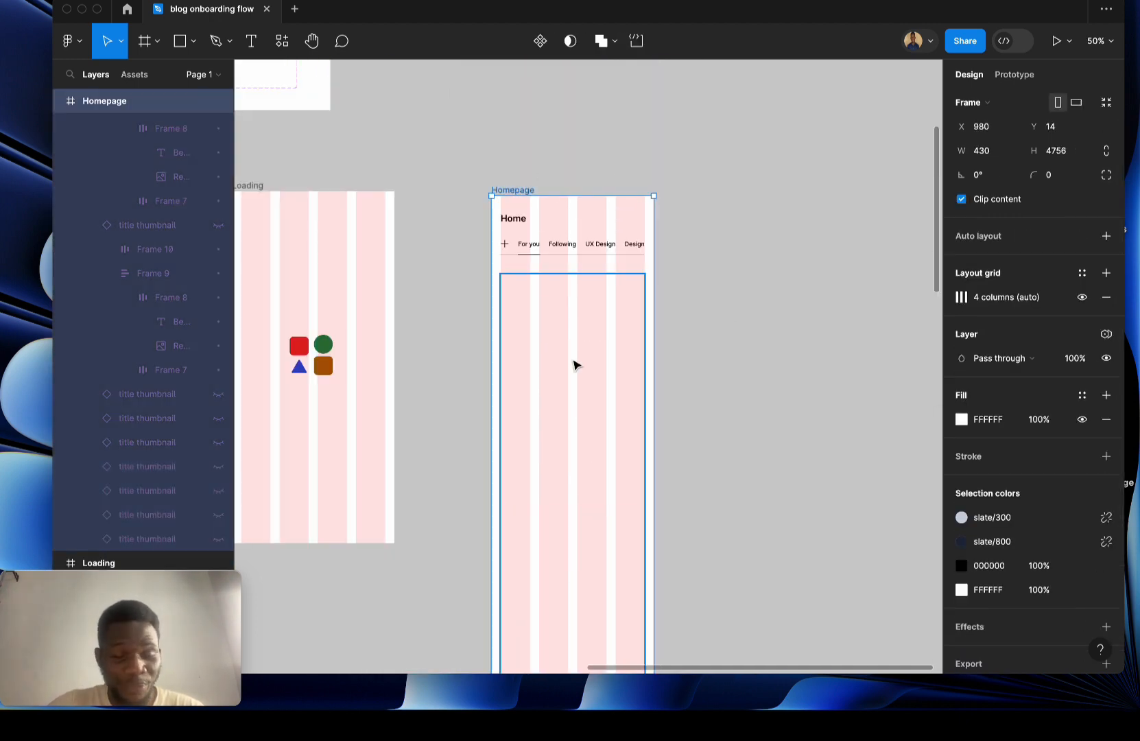
{"action": "scroll", "coordinate": [574, 364], "scroll_direction": "down", "scroll_amount": 2}
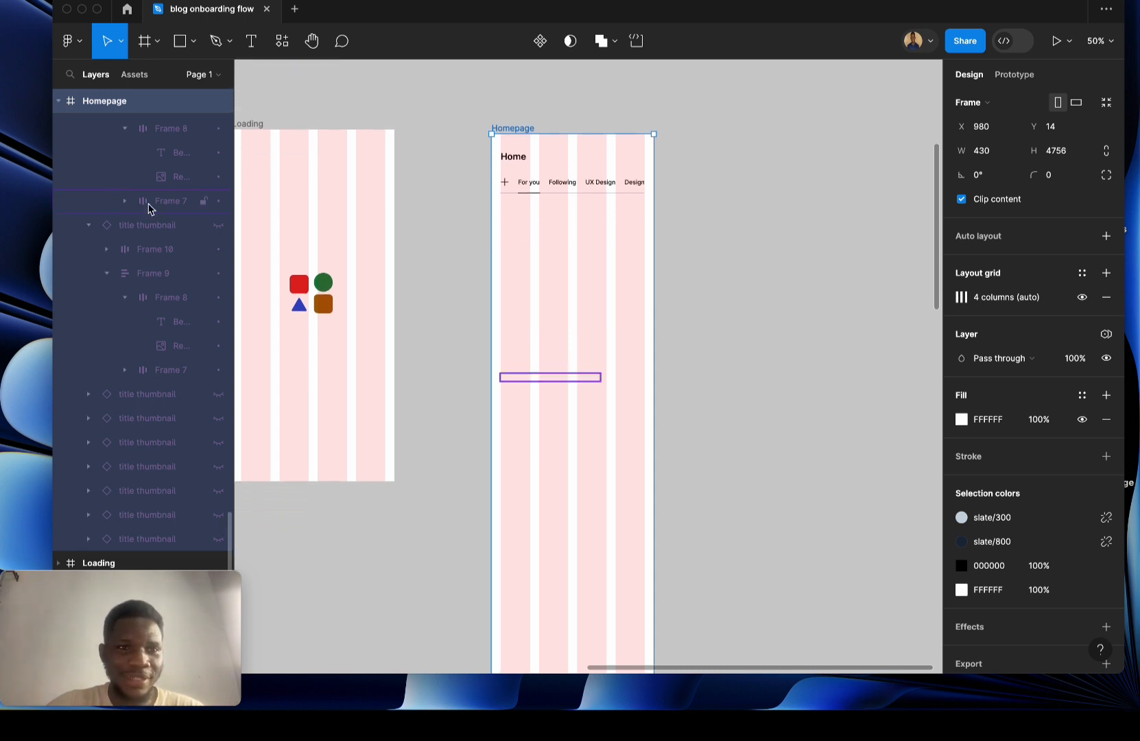
{"action": "scroll", "coordinate": [149, 209], "scroll_direction": "up", "scroll_amount": 6}
{"action": "scroll", "coordinate": [149, 209], "scroll_direction": "down", "scroll_amount": 4}
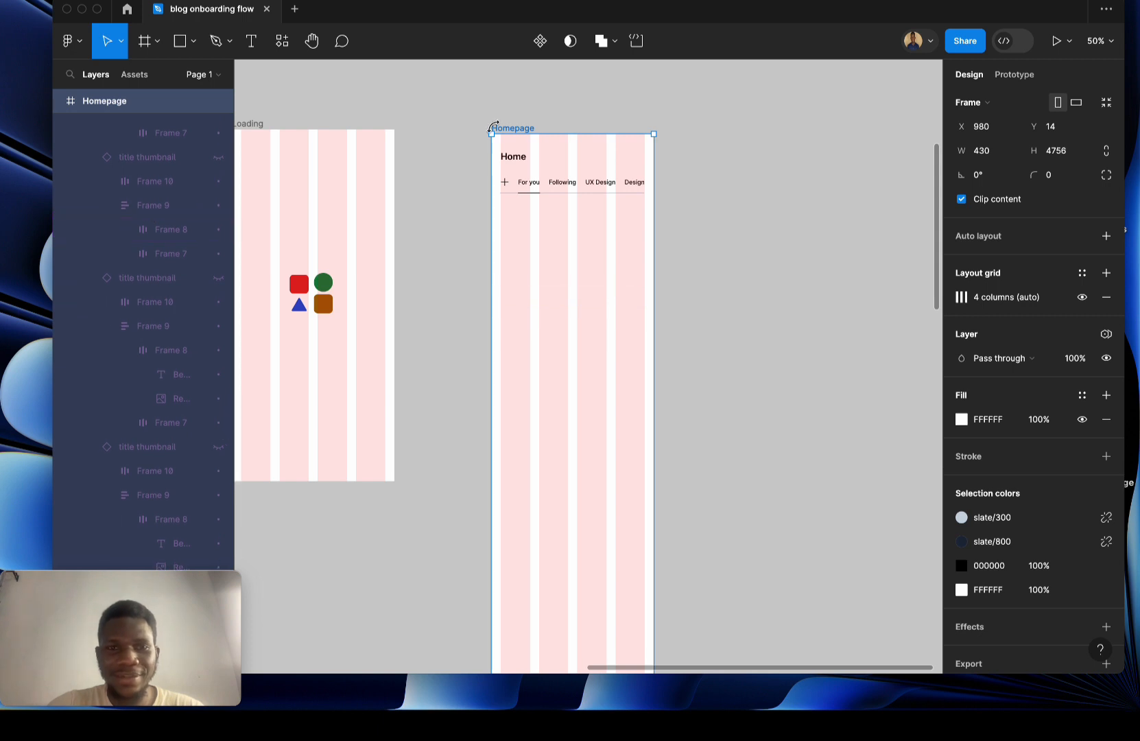
Connect the Get started frame to the Homepage frame with a prototype click interaction.
{"action": "scroll", "coordinate": [523, 131], "scroll_direction": "left", "scroll_amount": 6}
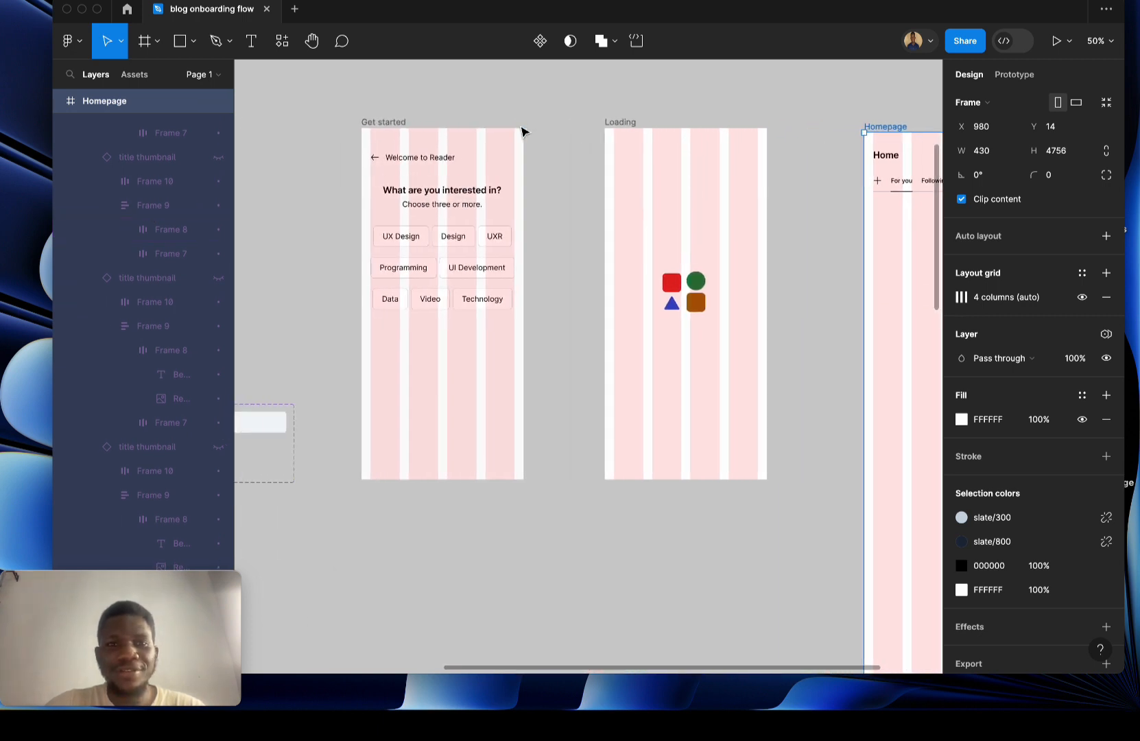
{"action": "left_click", "coordinate": [414, 131]}
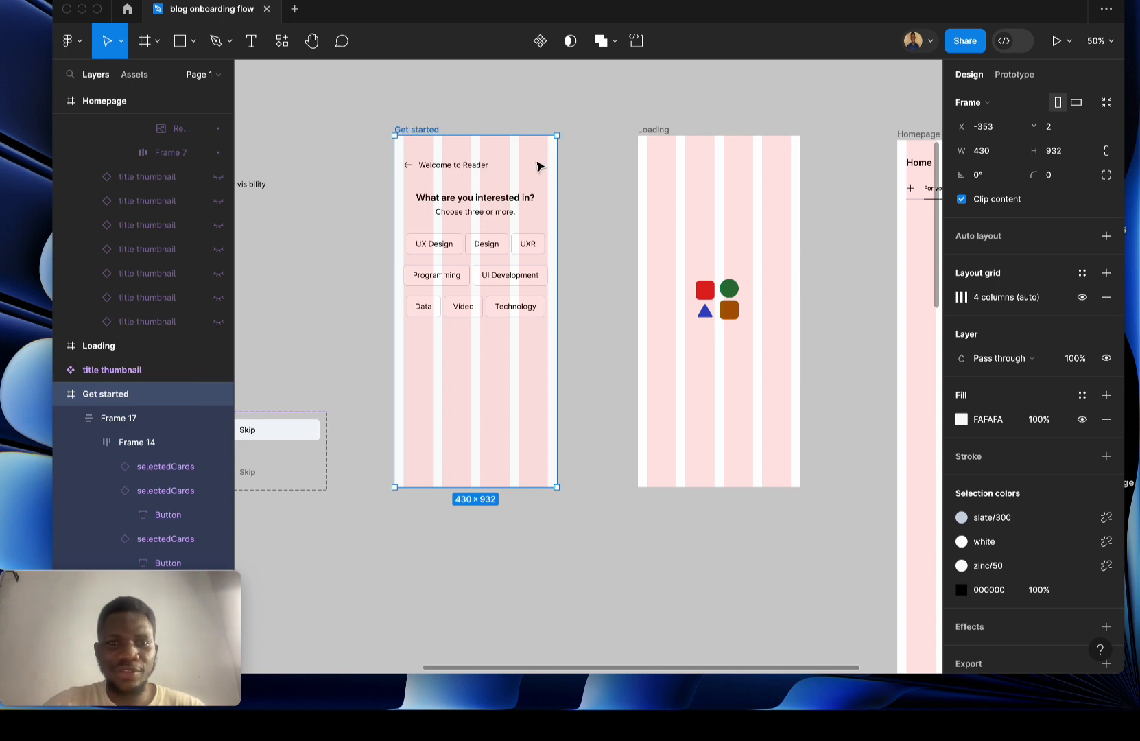
{"action": "left_click", "coordinate": [1010, 76]}
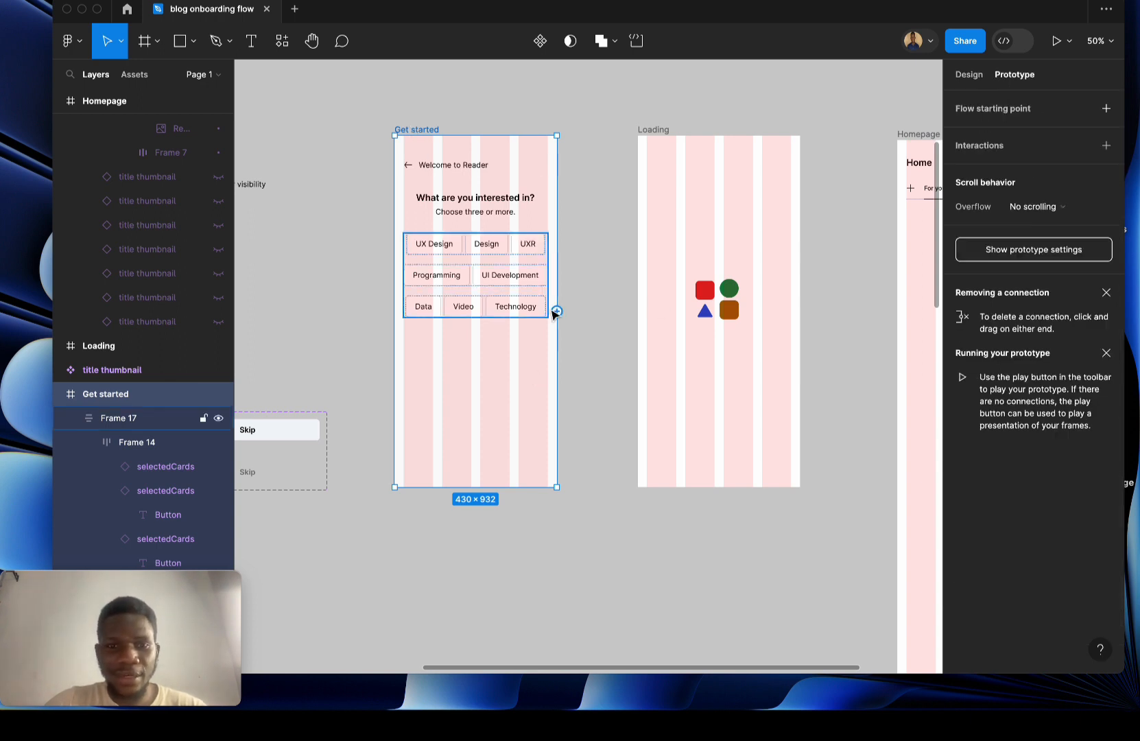
{"action": "left_click_drag", "start_coordinate": [557, 311], "coordinate": [906, 320]}
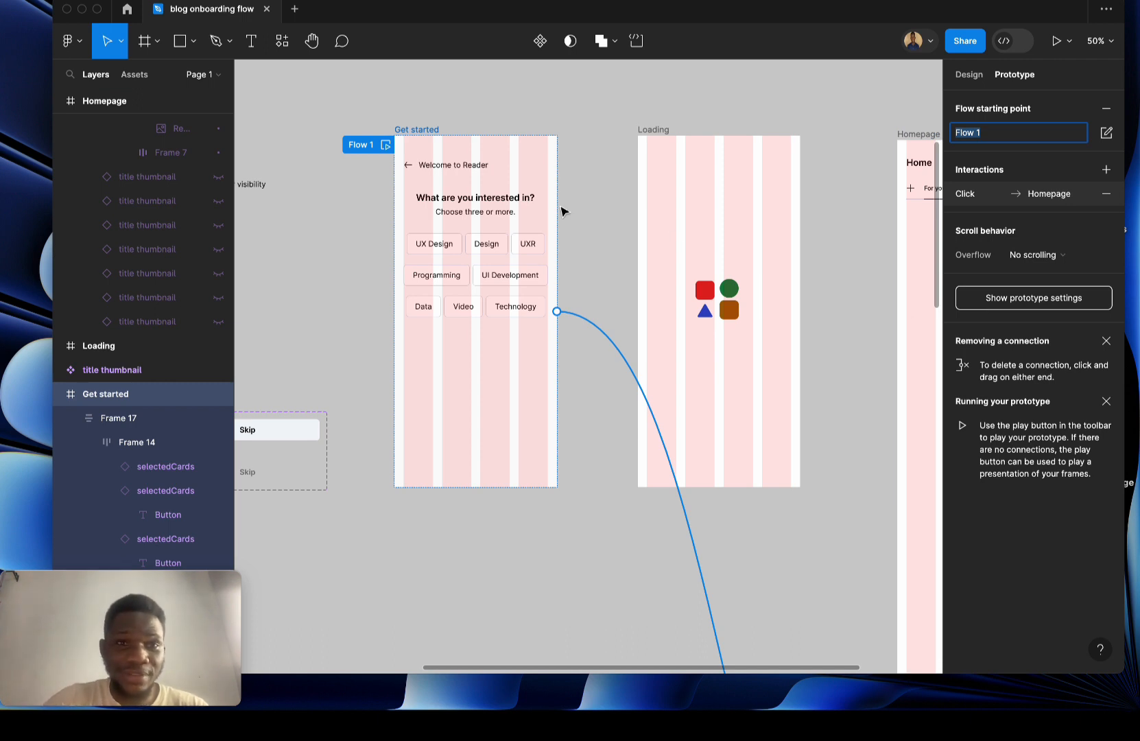
Preview Flow 1 with only UX Design chosen and look through the articles on the Homepage.
{"action": "left_click", "coordinate": [386, 145]}
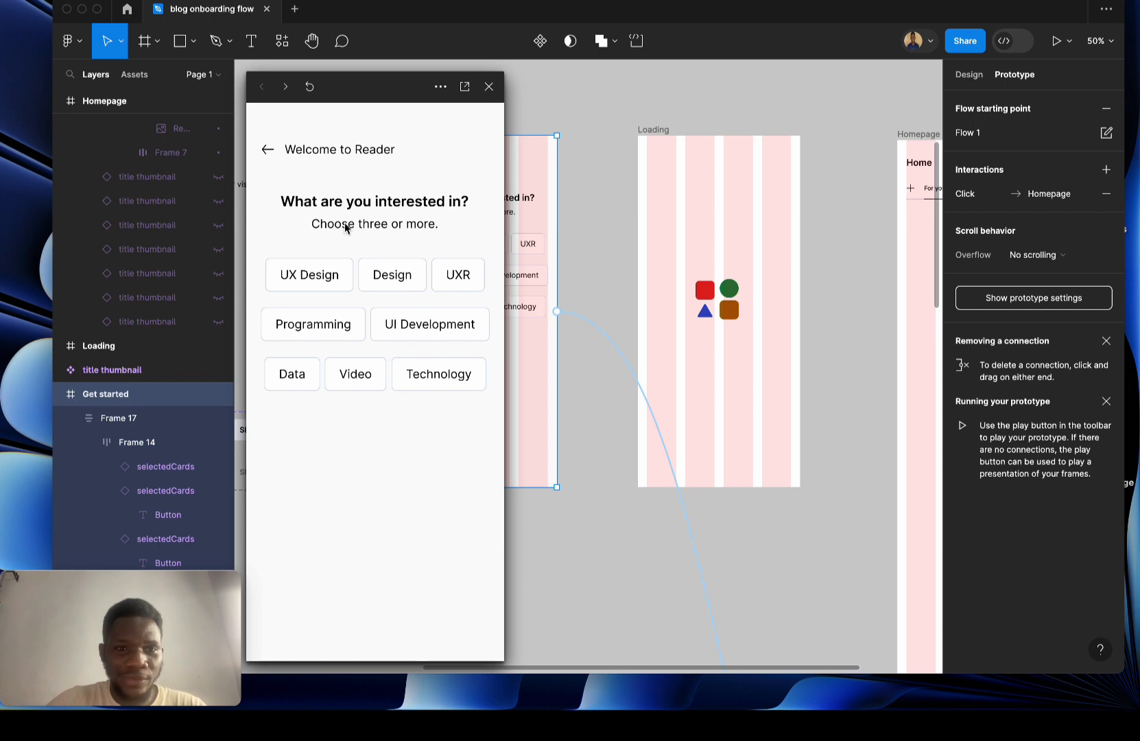
{"action": "left_click", "coordinate": [308, 279]}
{"action": "left_click", "coordinate": [356, 522]}
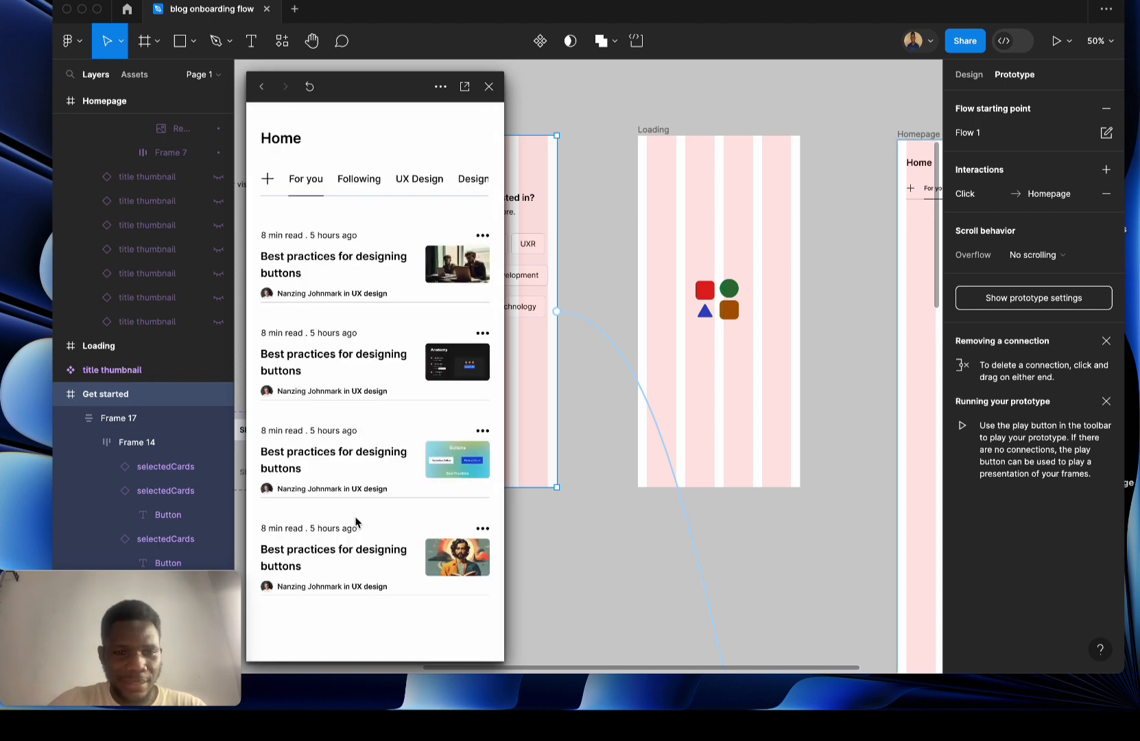
{"action": "scroll", "coordinate": [356, 522], "scroll_direction": "down", "scroll_amount": 2}
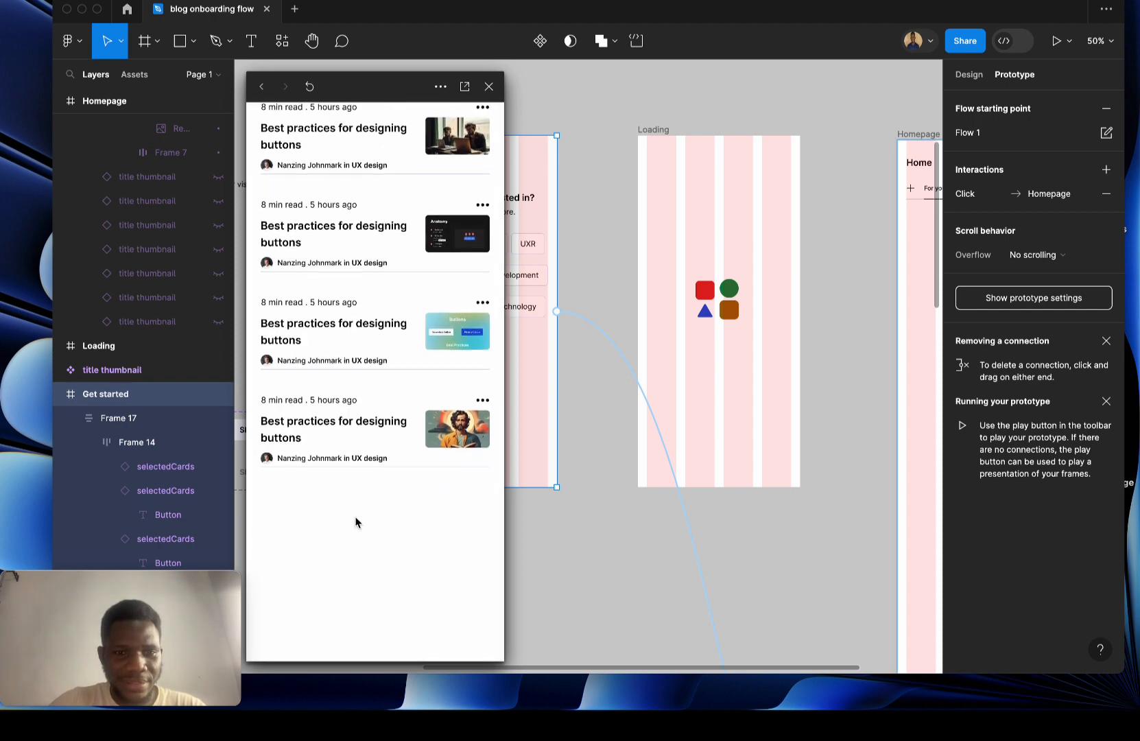
{"action": "scroll", "coordinate": [357, 521], "scroll_direction": "up", "scroll_amount": 2}
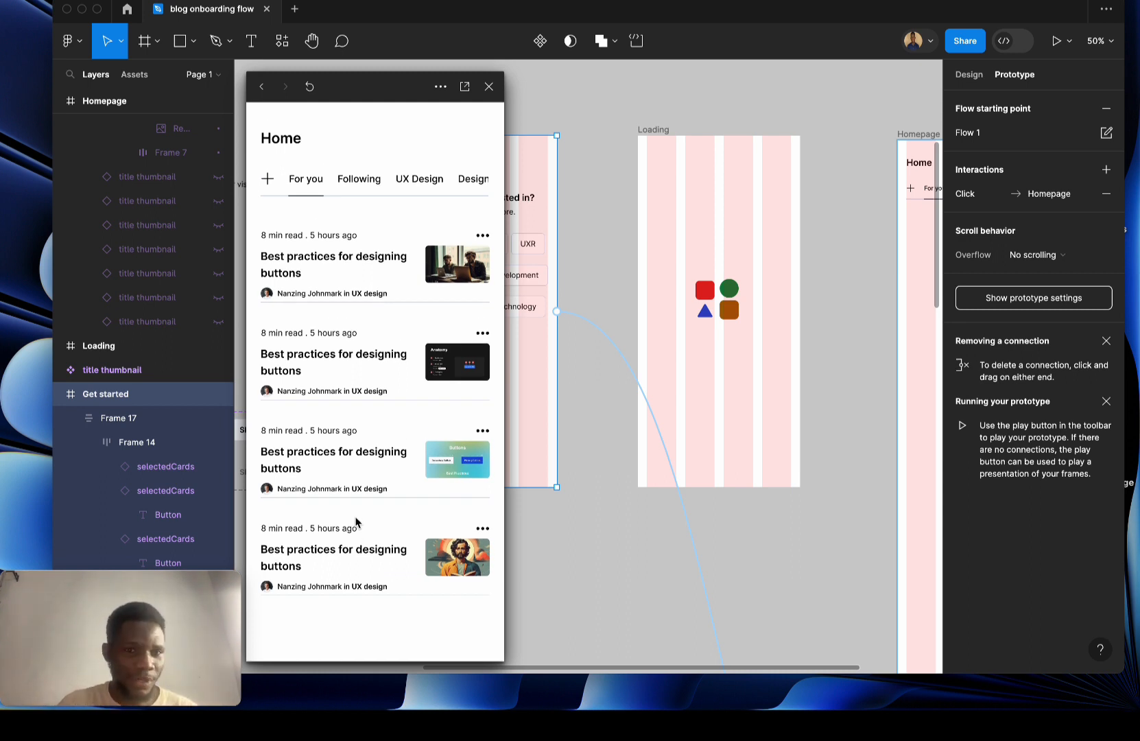
Restart the preview, choose UX Design, Design and UXR, look through the Homepage articles, and close the preview.
{"action": "left_click", "coordinate": [310, 86]}
{"action": "left_click", "coordinate": [314, 275]}
{"action": "left_click", "coordinate": [404, 280]}
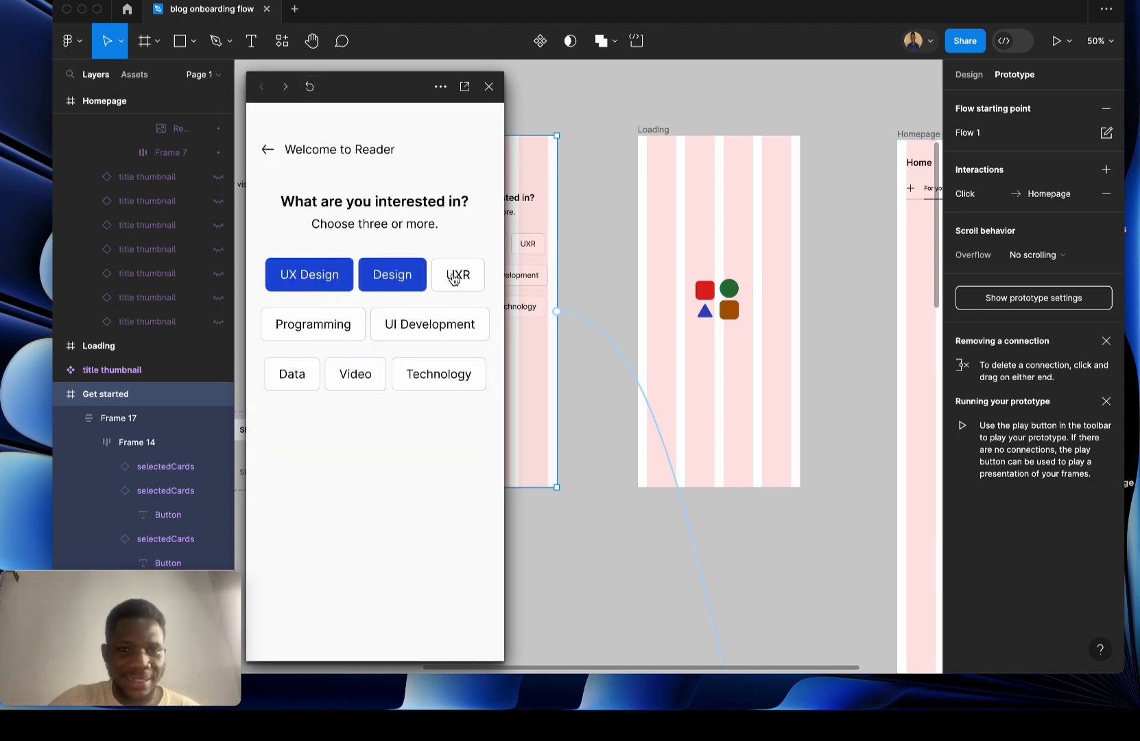
{"action": "left_click", "coordinate": [454, 278]}
{"action": "left_click", "coordinate": [379, 551]}
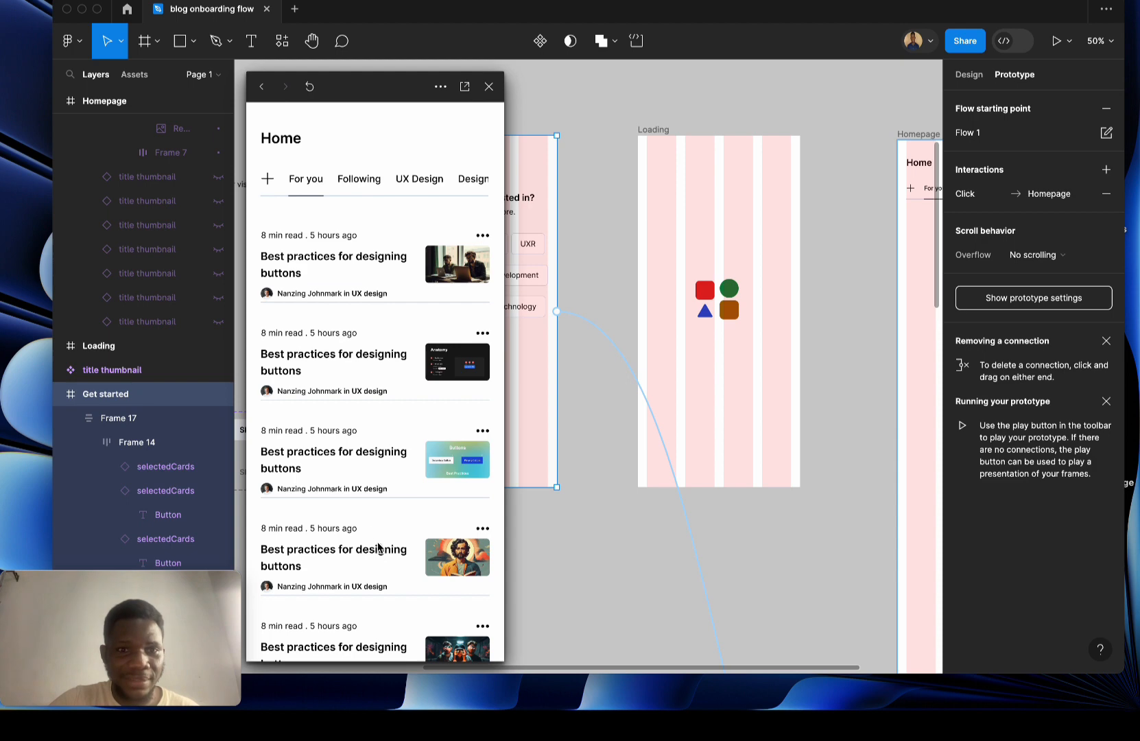
{"action": "scroll", "coordinate": [350, 463], "scroll_direction": "down", "scroll_amount": 2}
{"action": "scroll", "coordinate": [350, 464], "scroll_direction": "down", "scroll_amount": 8}
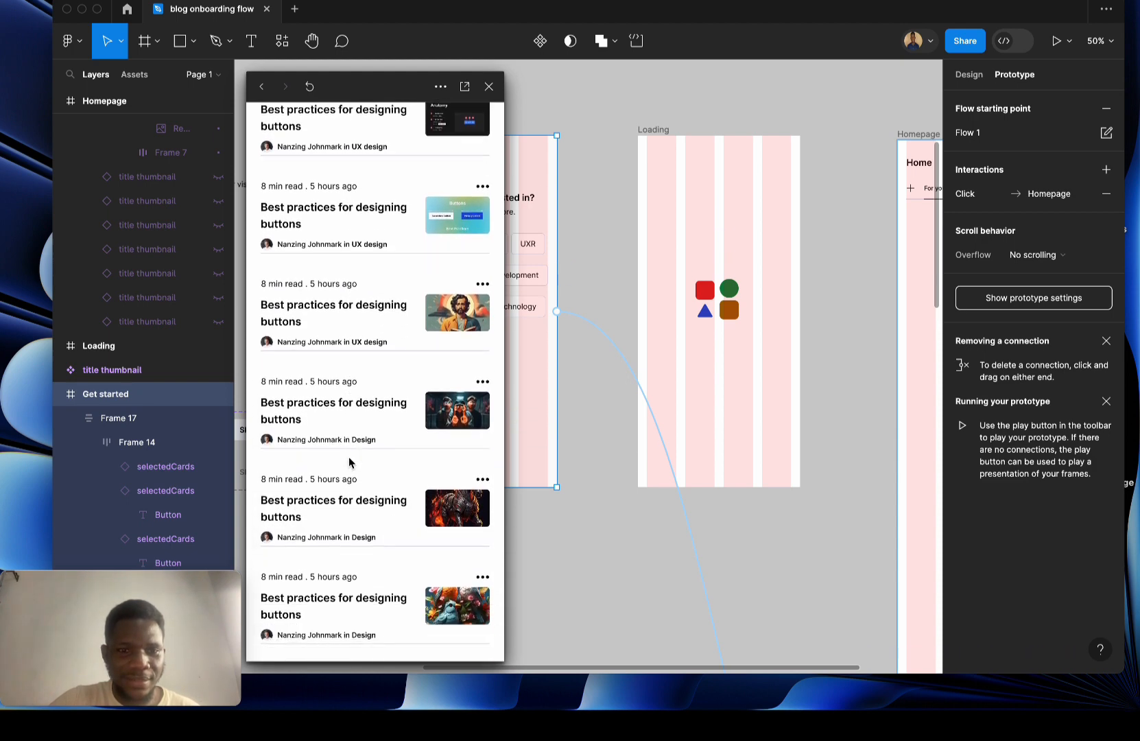
{"action": "left_click", "coordinate": [489, 86]}
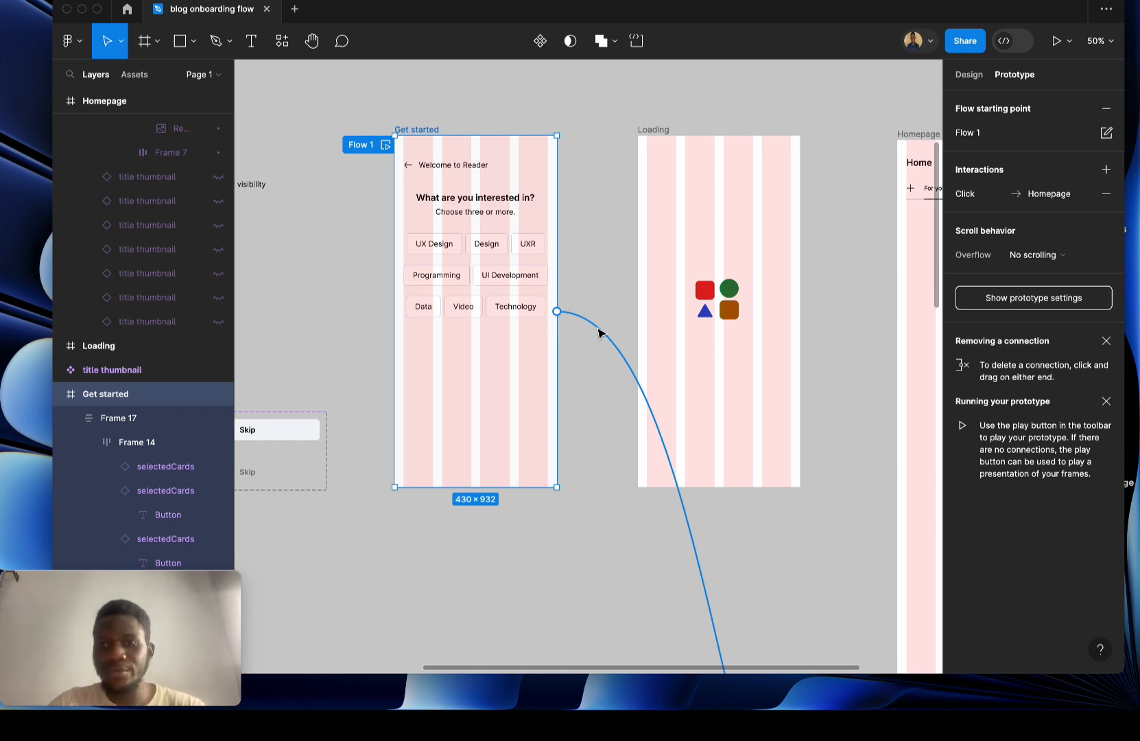
{"action": "scroll", "coordinate": [598, 334], "scroll_direction": "right", "scroll_amount": 5}
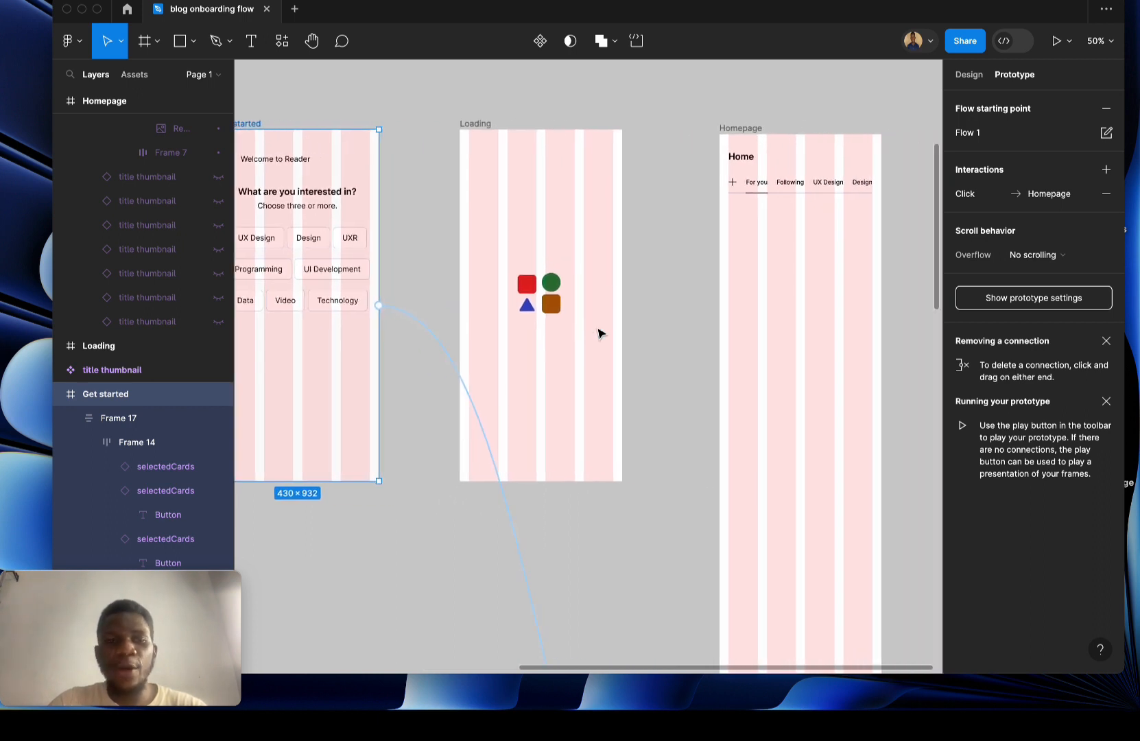
{"action": "scroll", "coordinate": [598, 334], "scroll_direction": "left", "scroll_amount": 4}
{"action": "scroll", "coordinate": [598, 334], "scroll_direction": "left", "scroll_amount": 2}
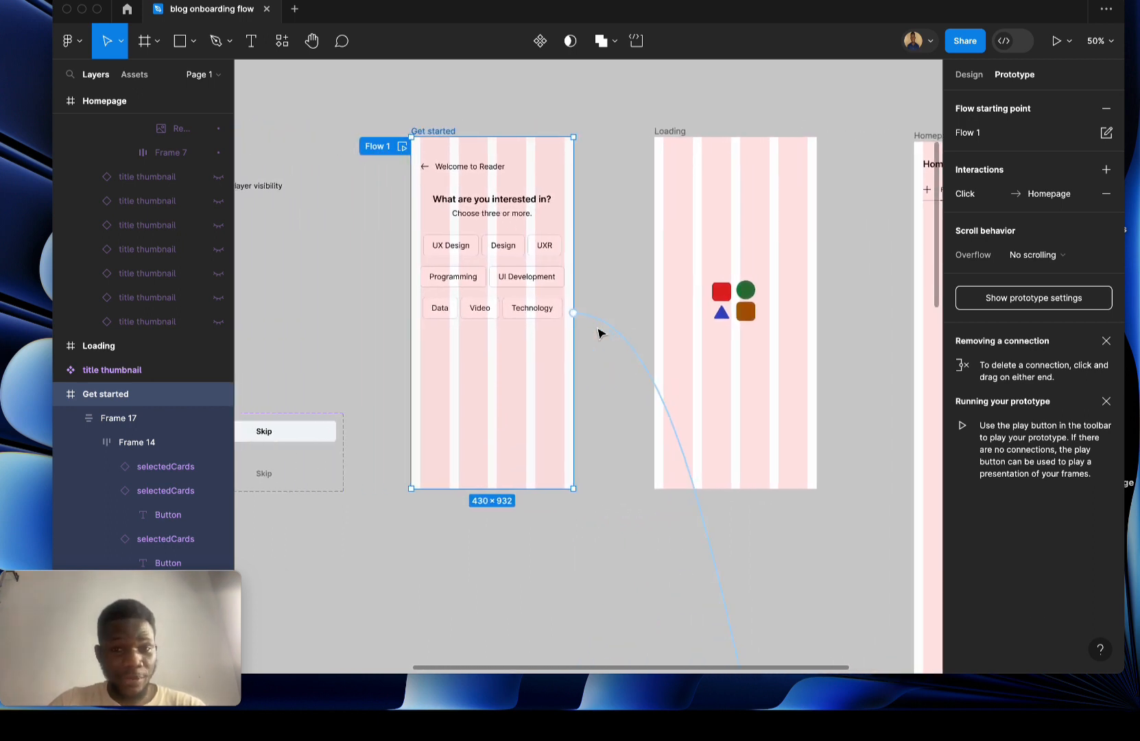
Place a copy of the enabled primary Continue button in the lower part of the Get started frame, centred at about X 24, Y 730.
{"action": "left_click", "coordinate": [969, 74]}
{"action": "left_click", "coordinate": [616, 201]}
{"action": "scroll", "coordinate": [616, 201], "scroll_direction": "left", "scroll_amount": 2}
{"action": "scroll", "coordinate": [616, 201], "scroll_direction": "up", "scroll_amount": 1}
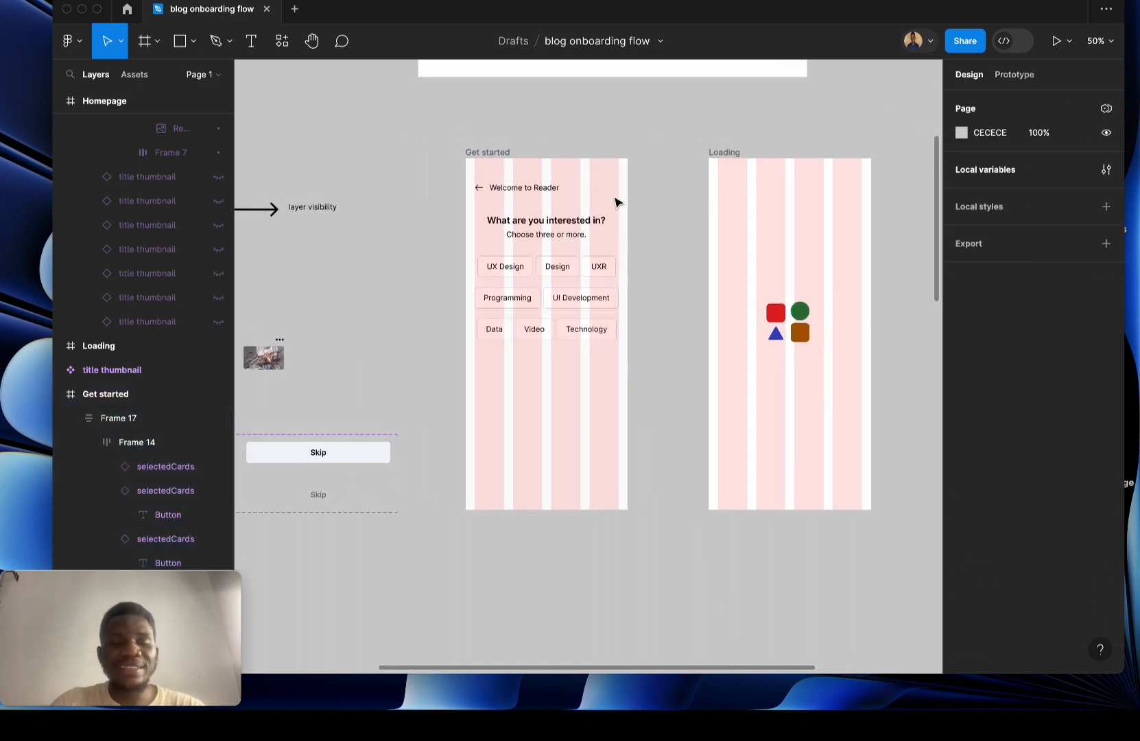
{"action": "scroll", "coordinate": [616, 201], "scroll_direction": "left", "scroll_amount": 9}
{"action": "scroll", "coordinate": [616, 201], "scroll_direction": "down", "scroll_amount": 4}
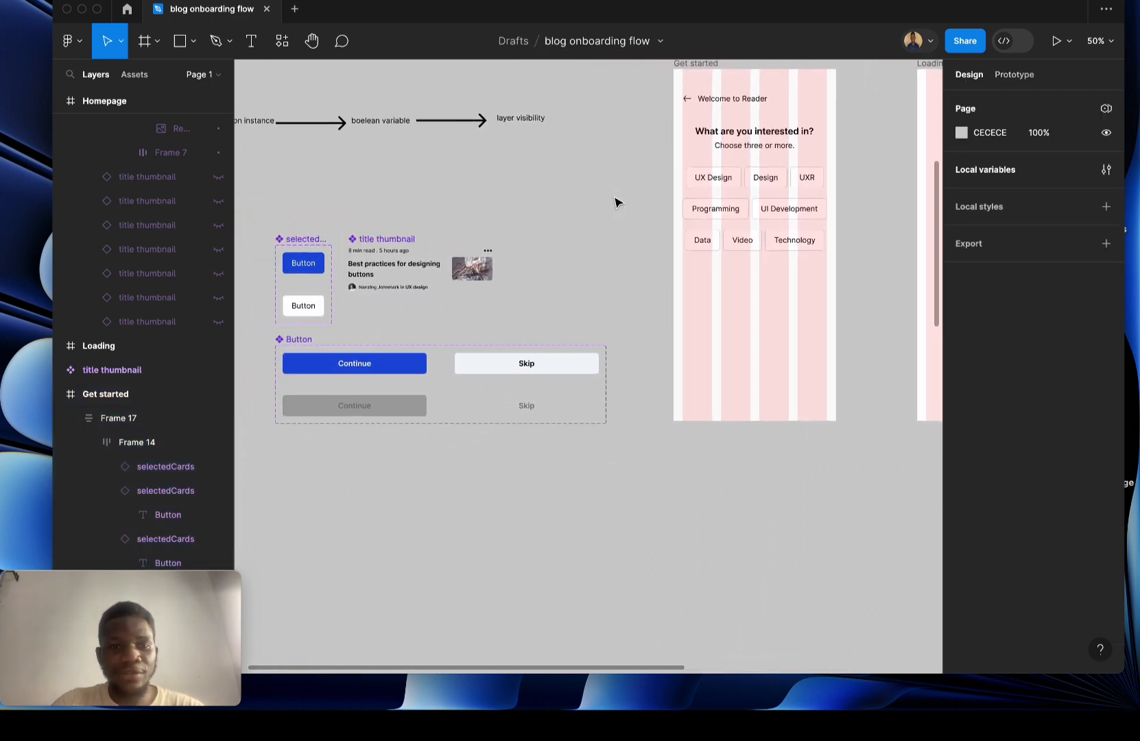
{"action": "left_click", "coordinate": [369, 368]}
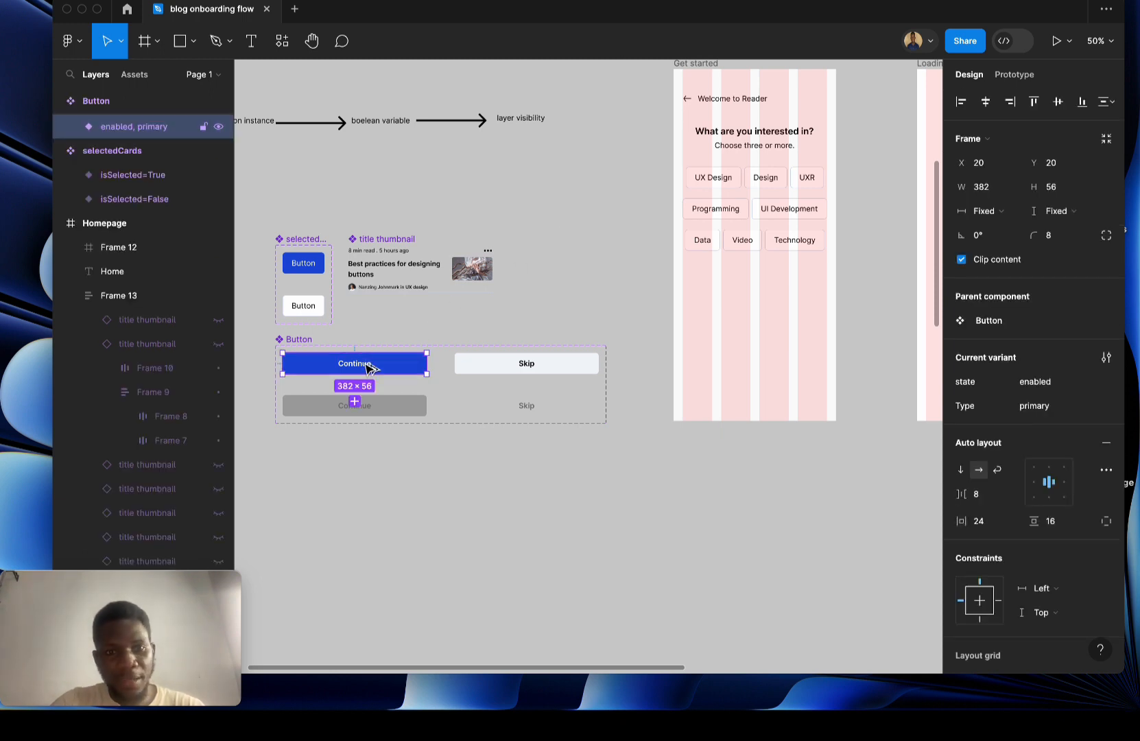
{"action": "left_click_drag", "start_coordinate": [379, 364], "coordinate": [770, 361]}
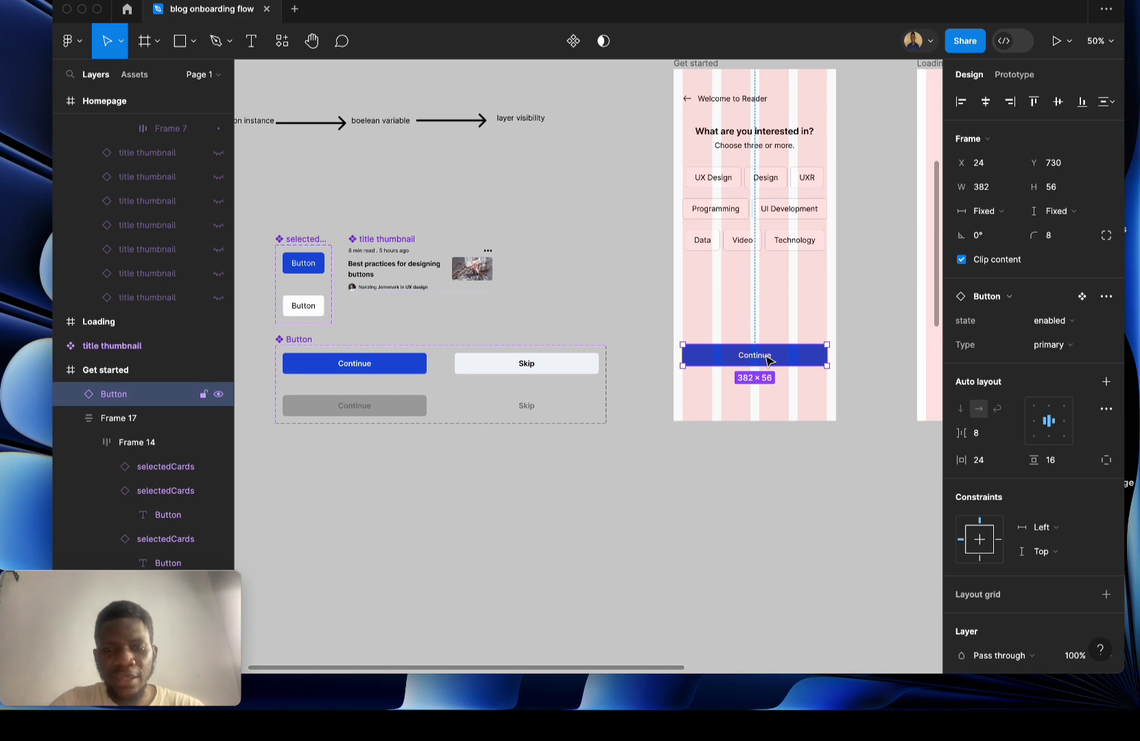
Place a copy of the enabled secondary Skip button below Continue in the Get started frame, centred at about X 24, Y 829.
{"action": "left_click", "coordinate": [526, 365]}
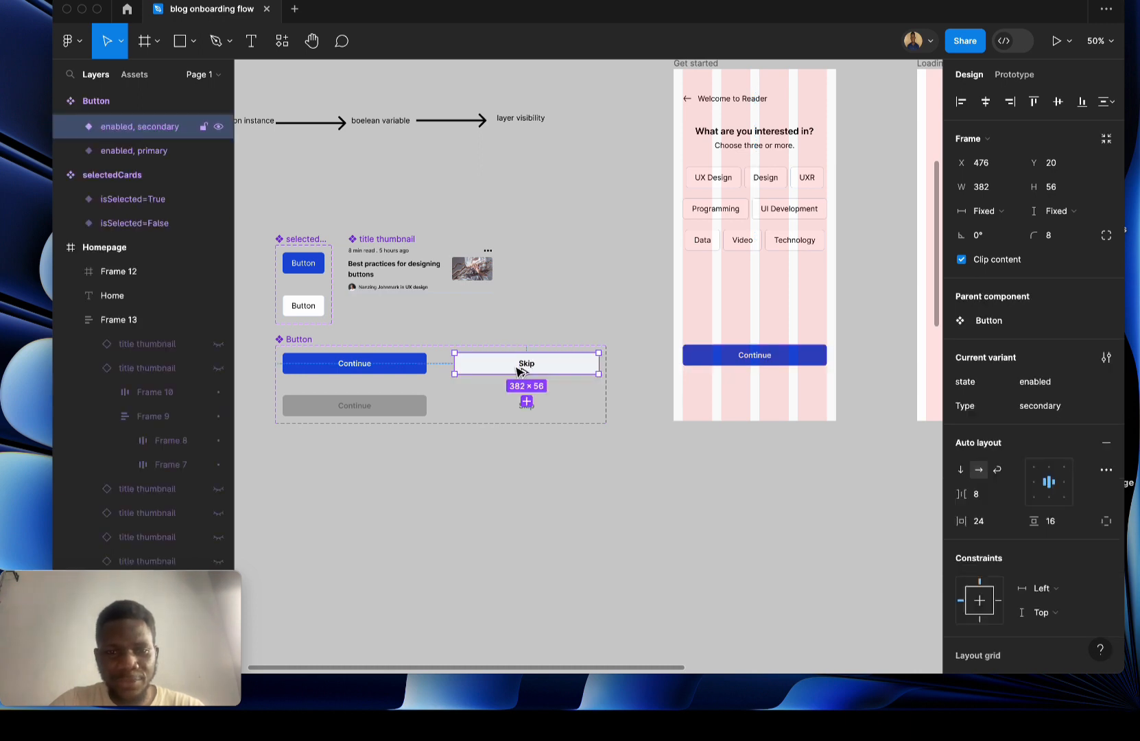
{"action": "left_click_drag", "start_coordinate": [527, 371], "coordinate": [751, 404]}
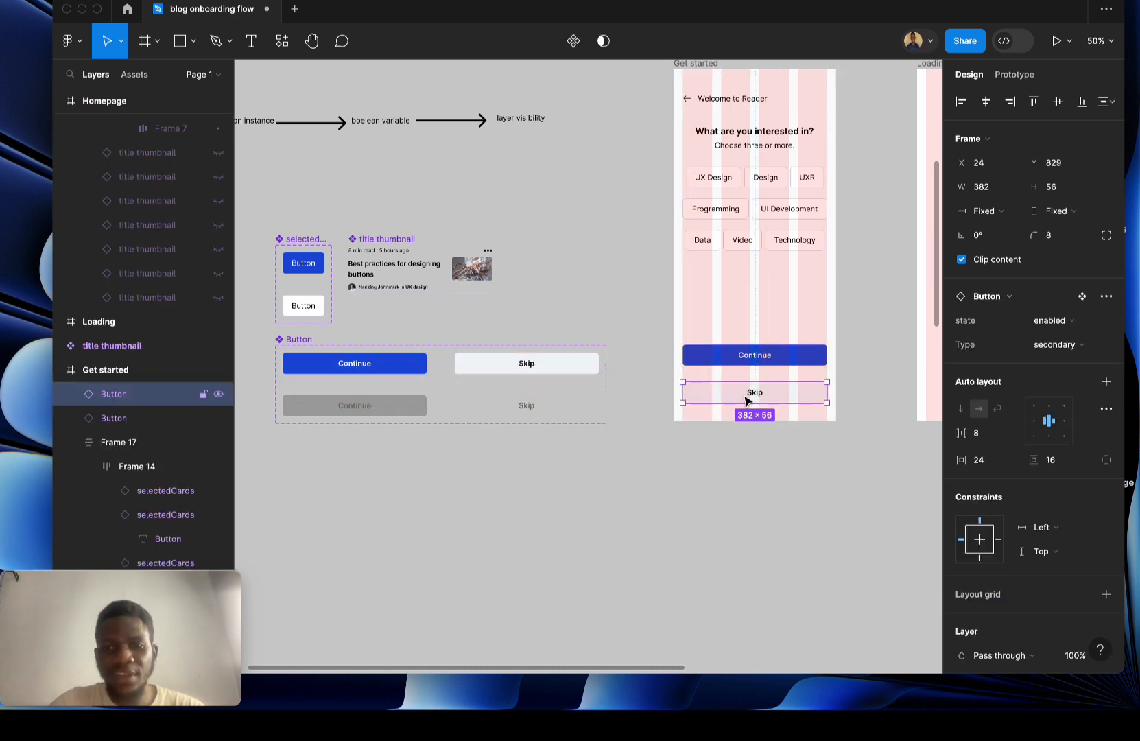
{"action": "scroll", "coordinate": [733, 405], "scroll_direction": "right", "scroll_amount": 5}
{"action": "scroll", "coordinate": [733, 405], "scroll_direction": "up", "scroll_amount": 3}
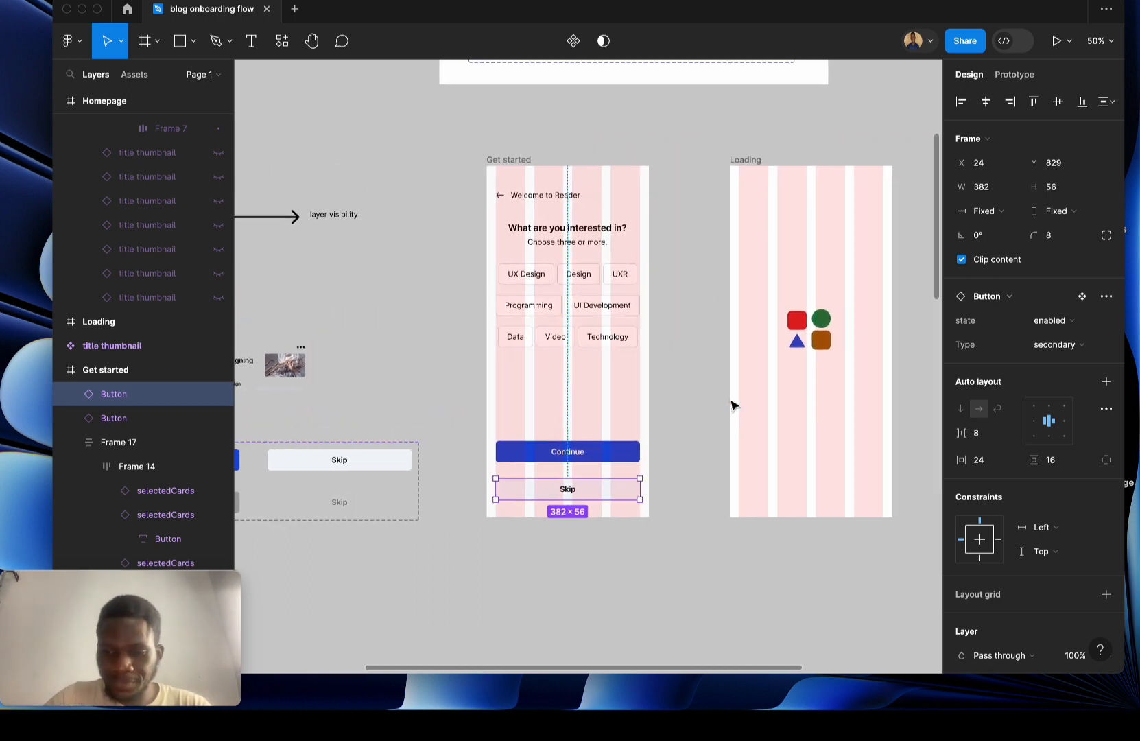
{"action": "key", "text": "shift+0"}
{"action": "scroll", "coordinate": [653, 433], "scroll_direction": "down", "scroll_amount": 2}
{"action": "scroll", "coordinate": [653, 433], "scroll_direction": "left", "scroll_amount": 1}
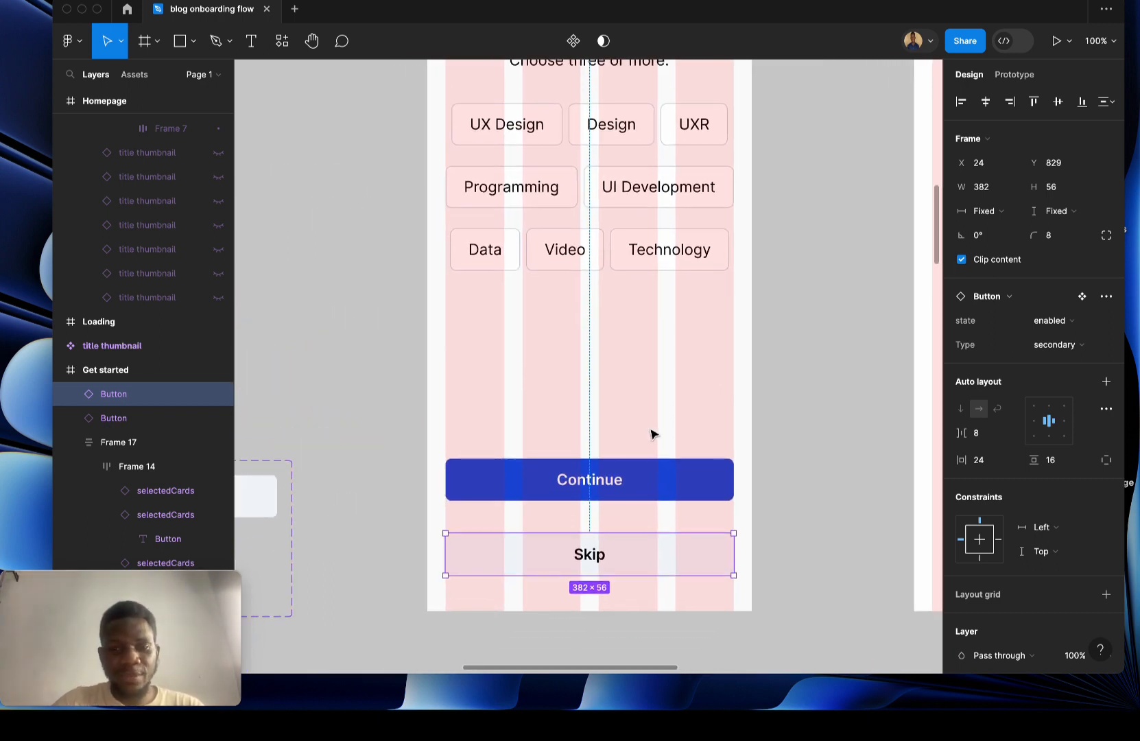
Look over the Get started screen, examining the interest cards and their relation to the Continue and Skip buttons.
{"action": "left_click", "coordinate": [656, 428]}
{"action": "scroll", "coordinate": [656, 426], "scroll_direction": "up", "scroll_amount": 3}
{"action": "scroll", "coordinate": [657, 426], "scroll_direction": "left", "scroll_amount": 1}
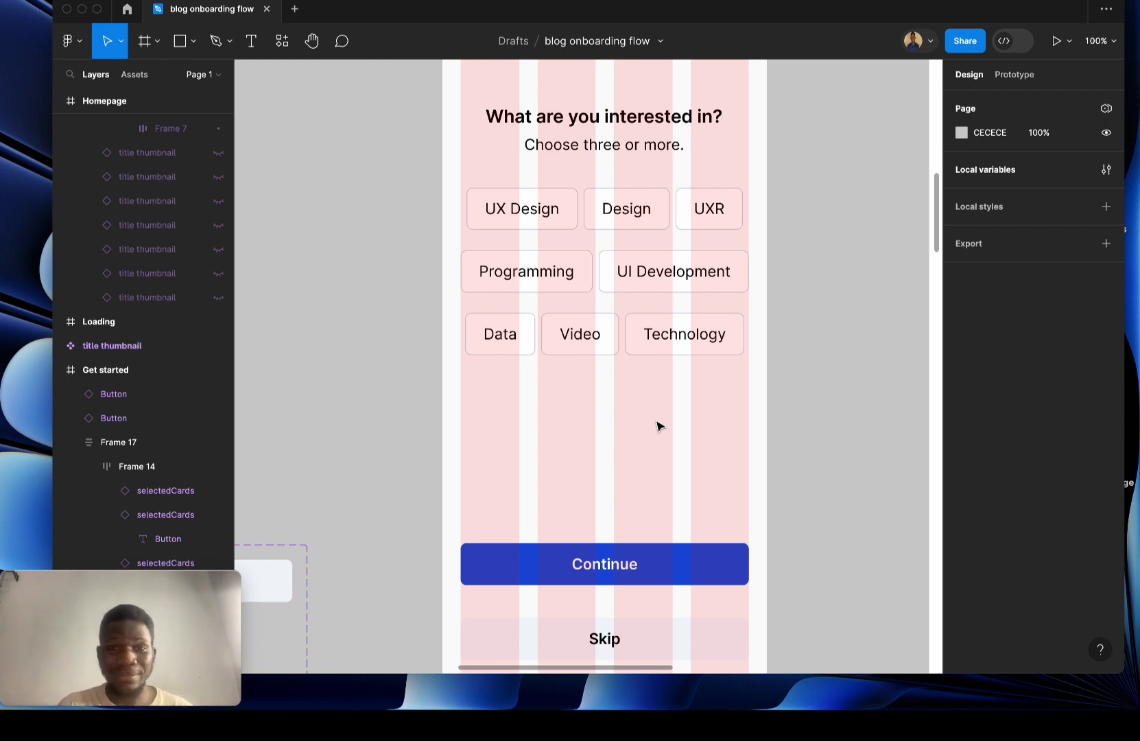
{"action": "left_click", "coordinate": [643, 341]}
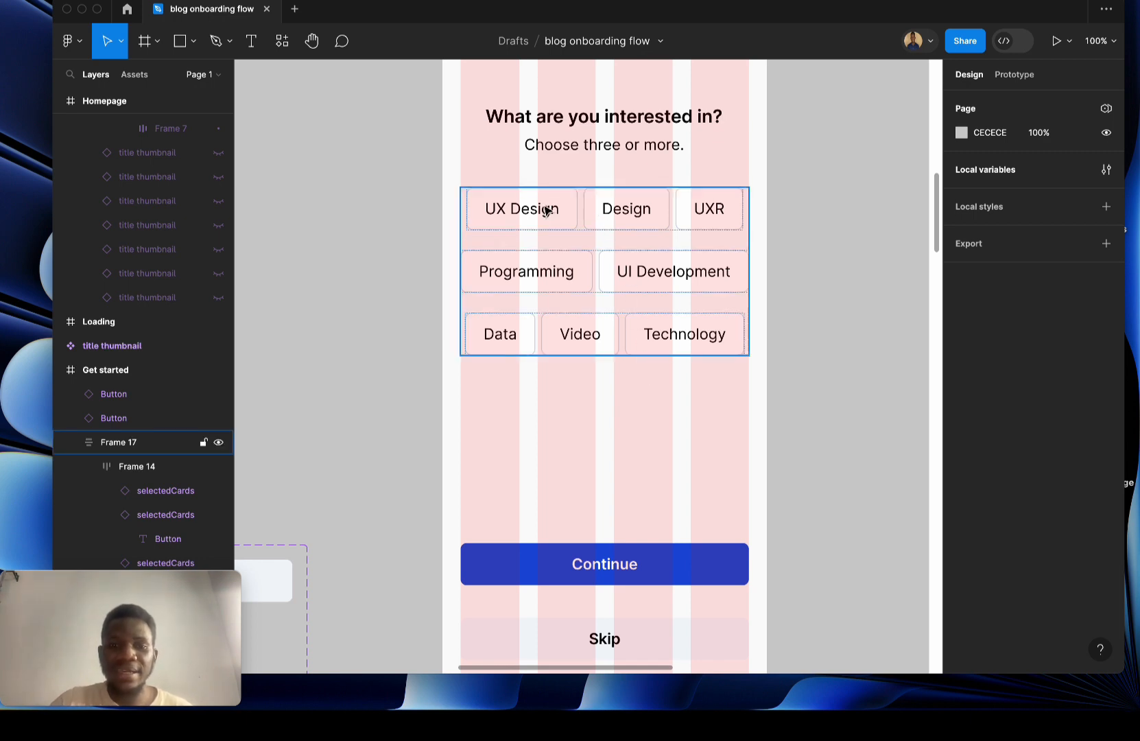
{"action": "left_click", "coordinate": [597, 399]}
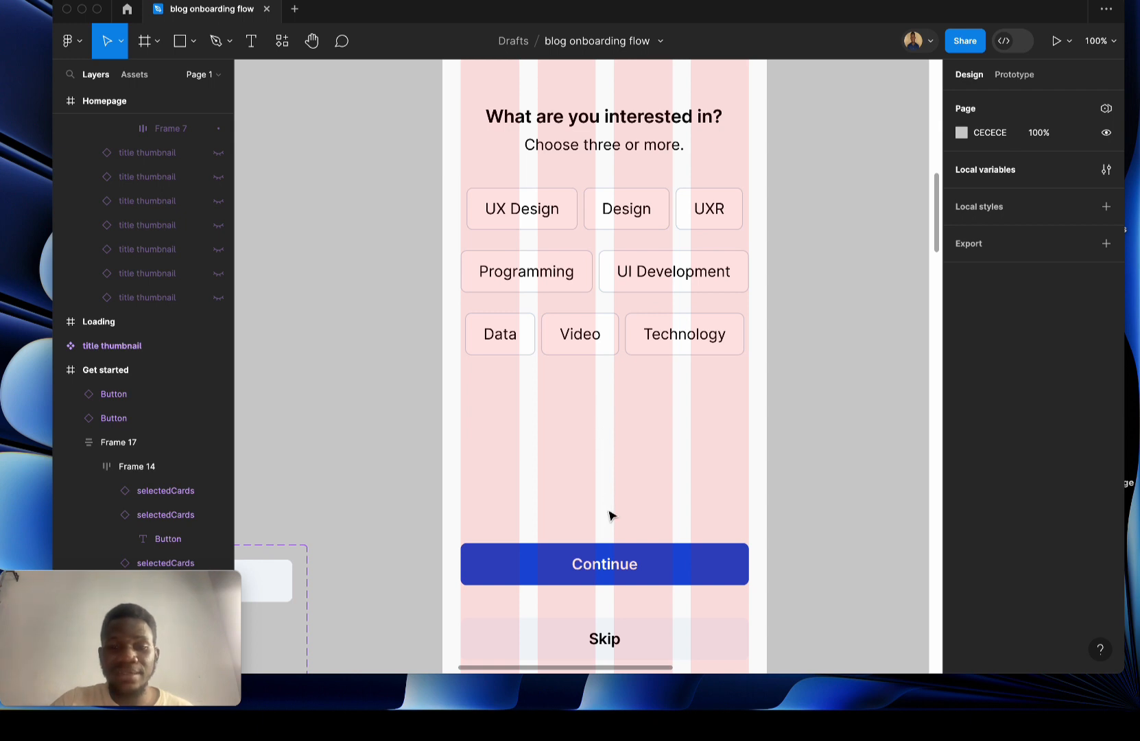
{"action": "left_click", "coordinate": [621, 565]}
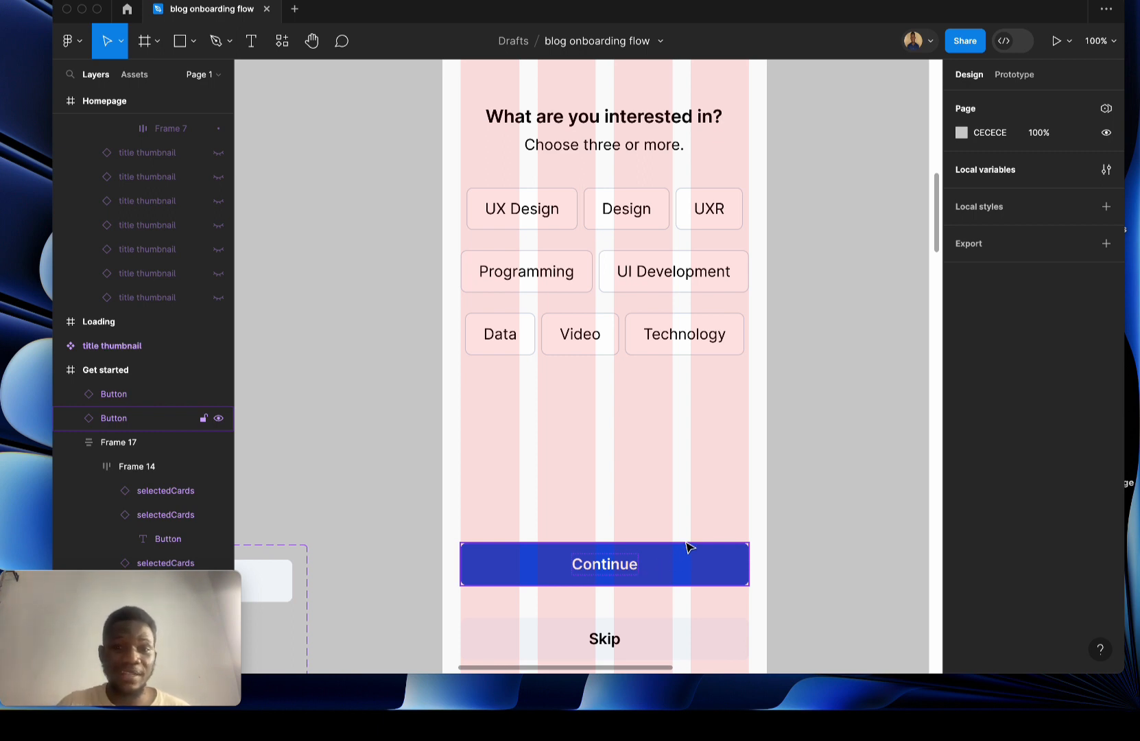
{"action": "left_click", "coordinate": [604, 389]}
{"action": "left_click", "coordinate": [536, 232]}
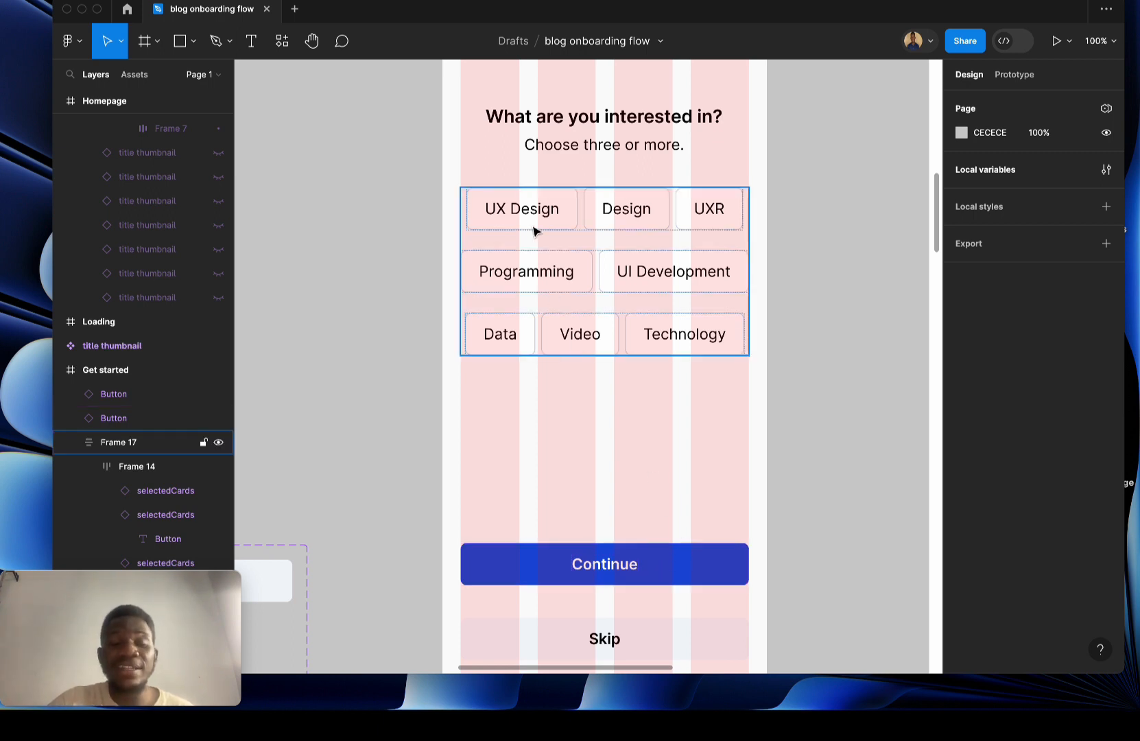
{"action": "key", "text": "Escape"}
{"action": "scroll", "coordinate": [547, 218], "scroll_direction": "up", "scroll_amount": 2}
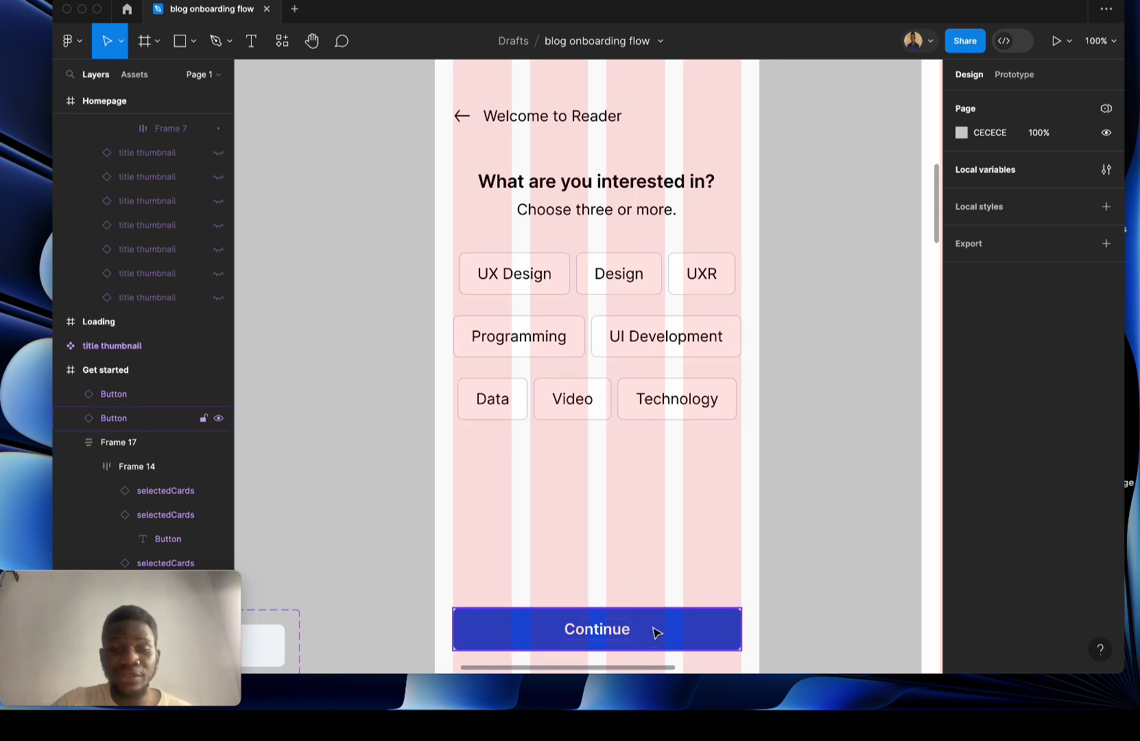
{"action": "scroll", "coordinate": [659, 637], "scroll_direction": "down", "scroll_amount": 1}
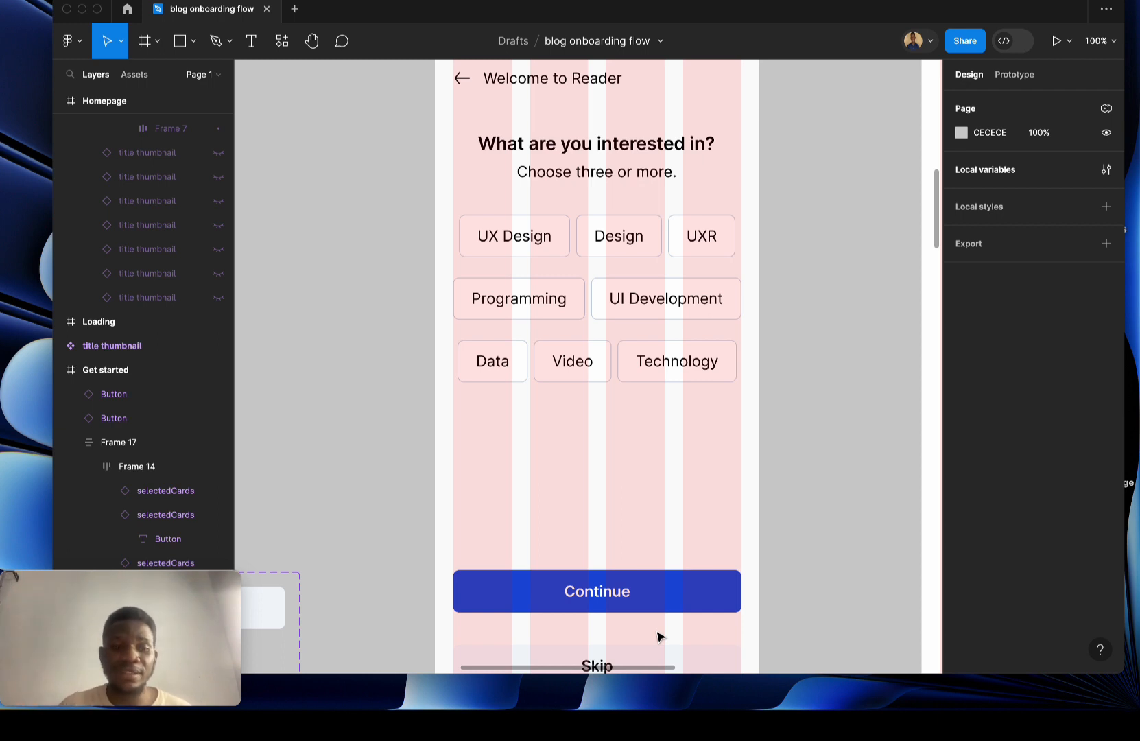
{"action": "scroll", "coordinate": [659, 637], "scroll_direction": "down", "scroll_amount": 1}
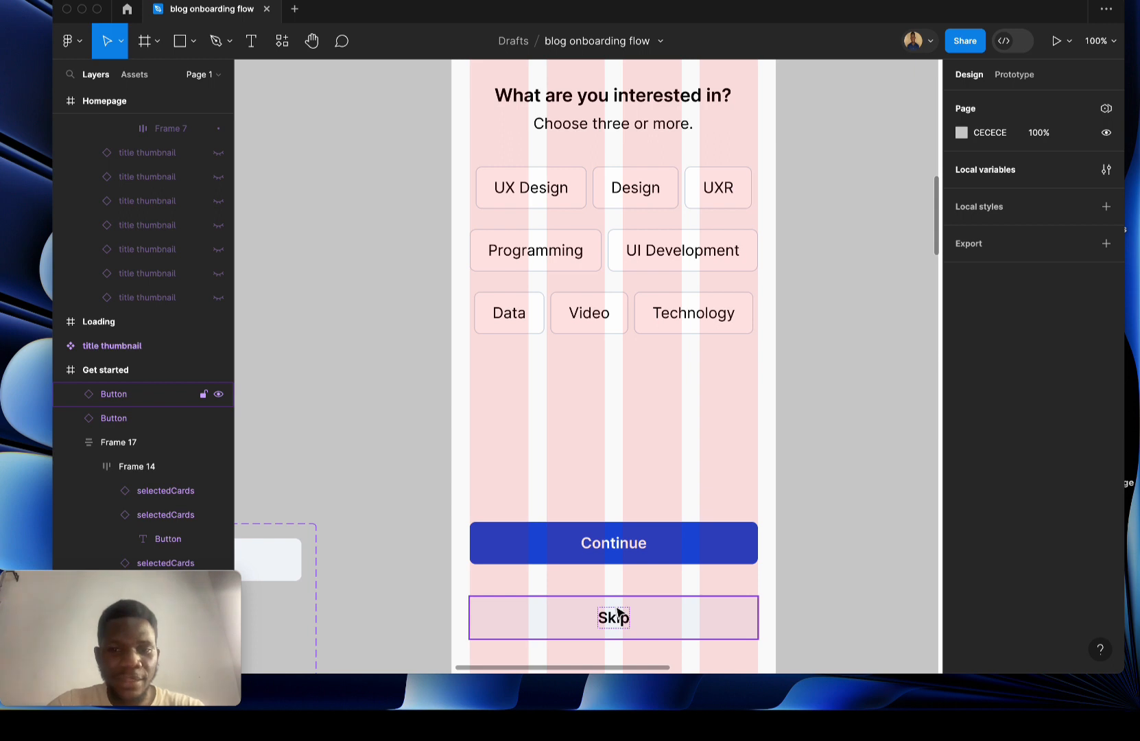
{"action": "scroll", "coordinate": [618, 610], "scroll_direction": "up", "scroll_amount": 2}
{"action": "key", "text": "minus"}
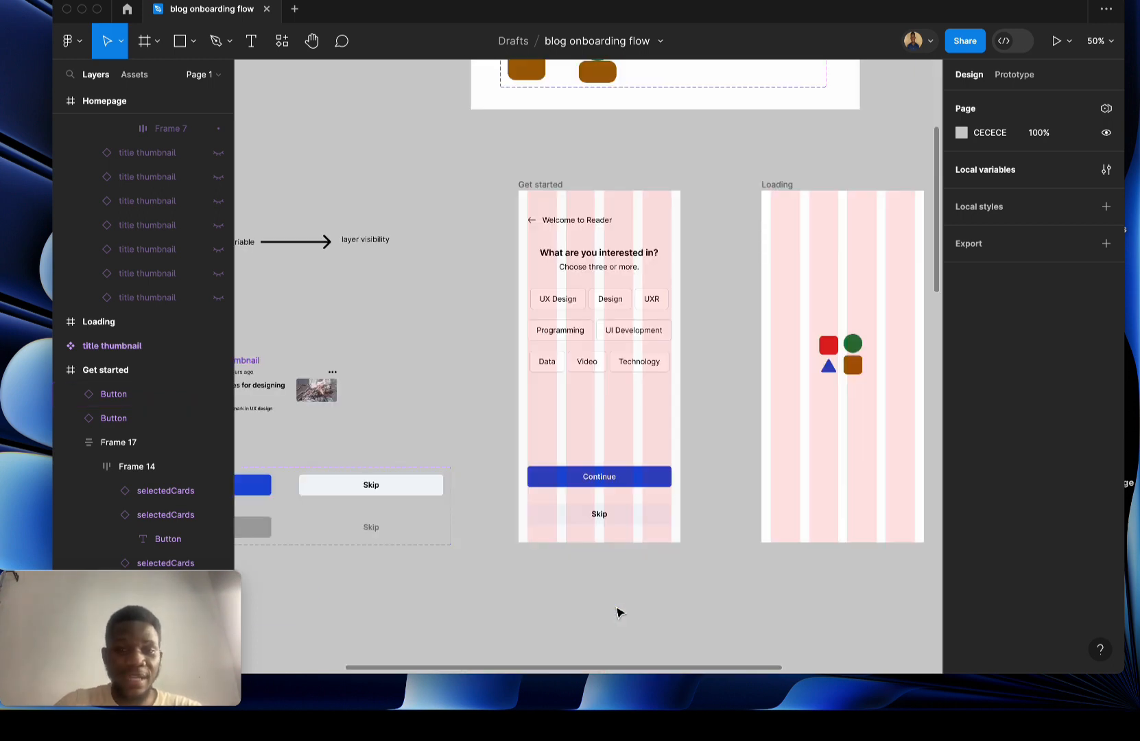
{"action": "scroll", "coordinate": [617, 611], "scroll_direction": "right", "scroll_amount": 2}
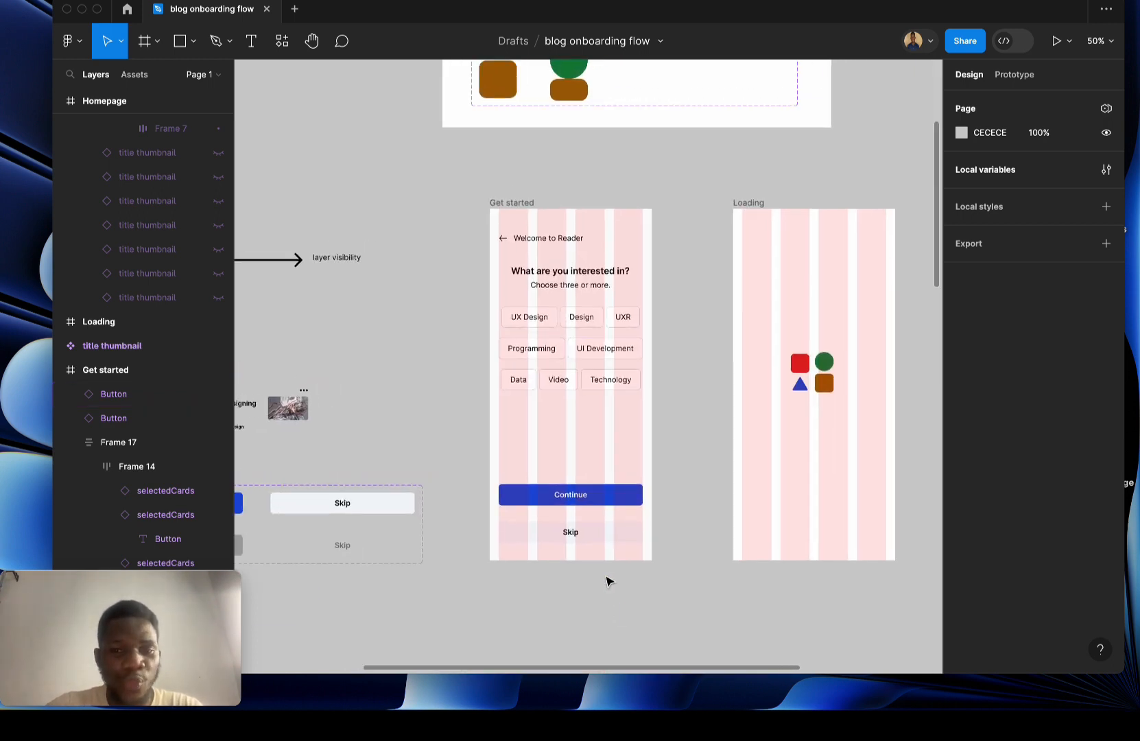
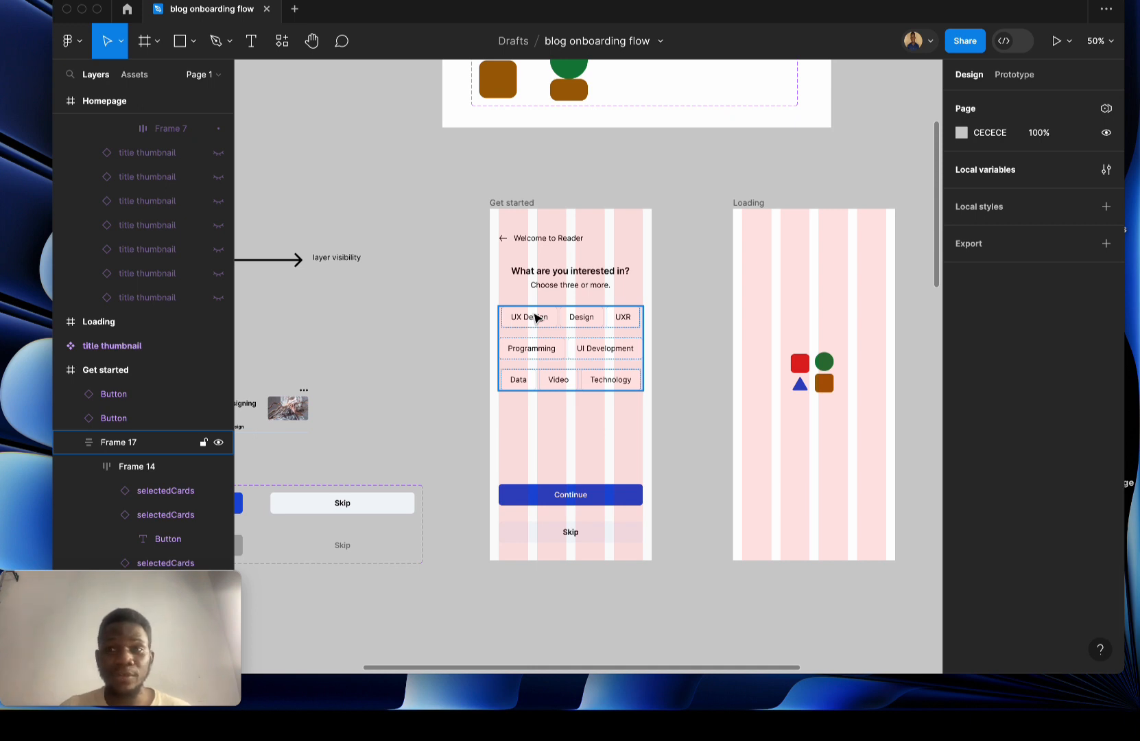
Create a local number variable named topicSelected with an initial value of 0.
{"action": "left_click", "coordinate": [686, 275]}
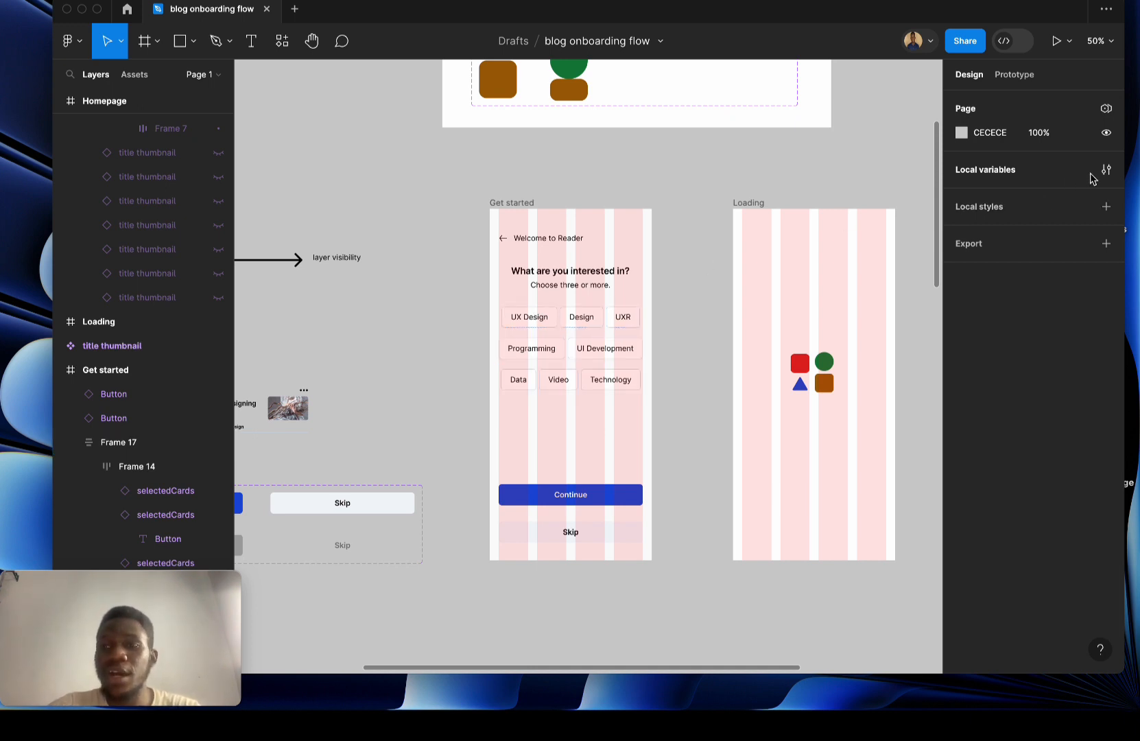
{"action": "left_click", "coordinate": [1106, 170]}
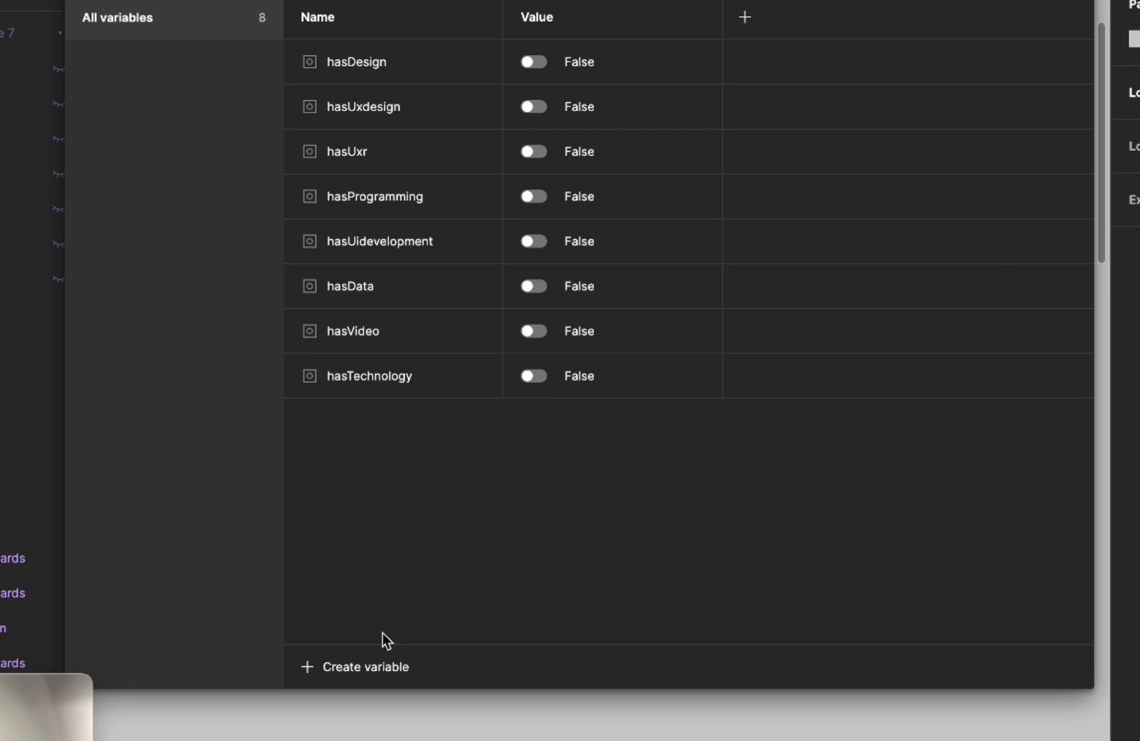
{"action": "left_click", "coordinate": [362, 666]}
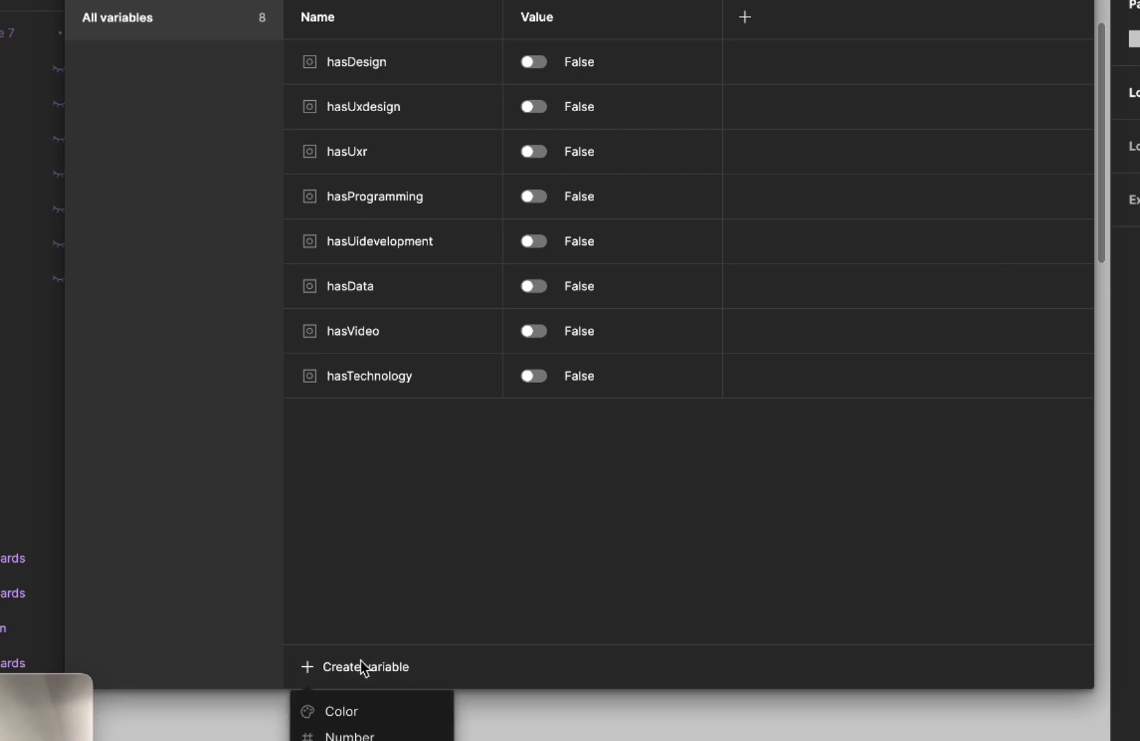
{"action": "left_click", "coordinate": [348, 736]}
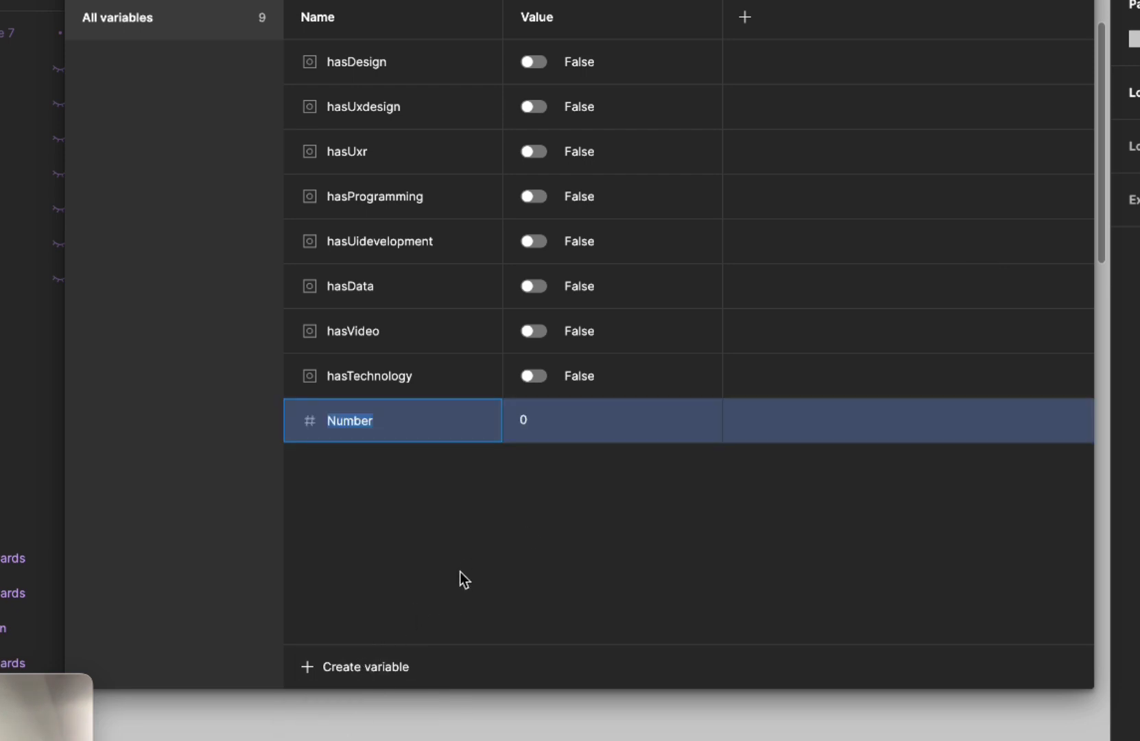
{"action": "type", "text": "topicSelected"}
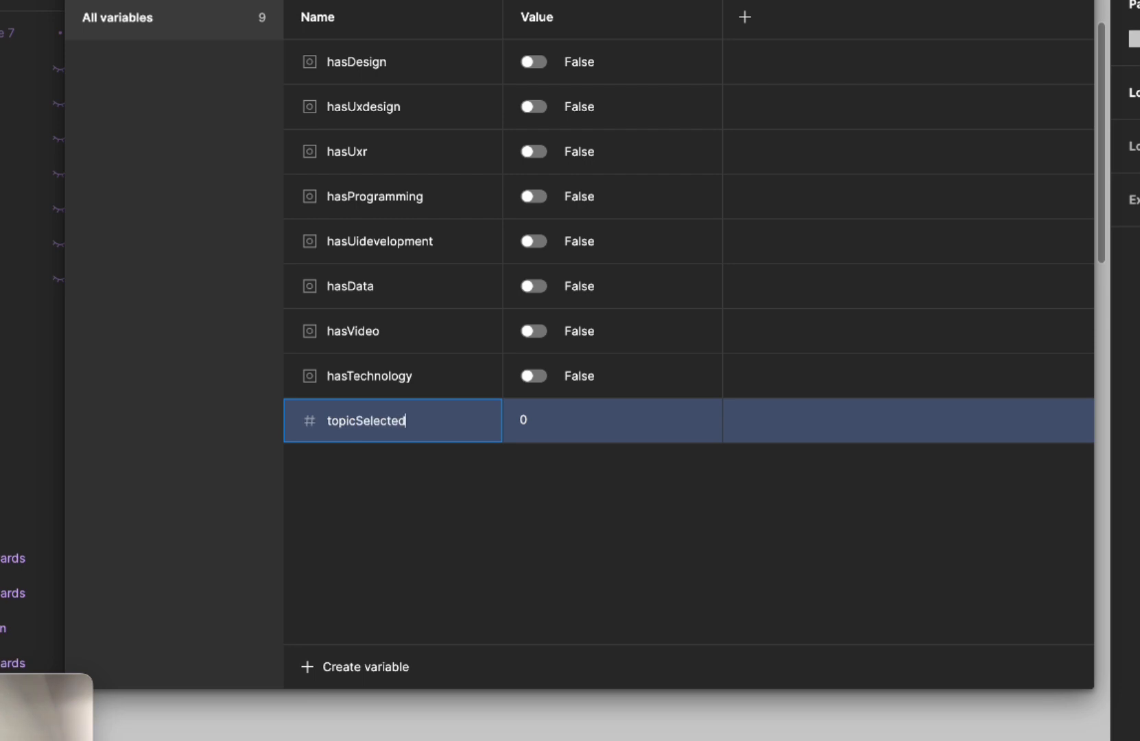
{"action": "key", "text": "Return"}
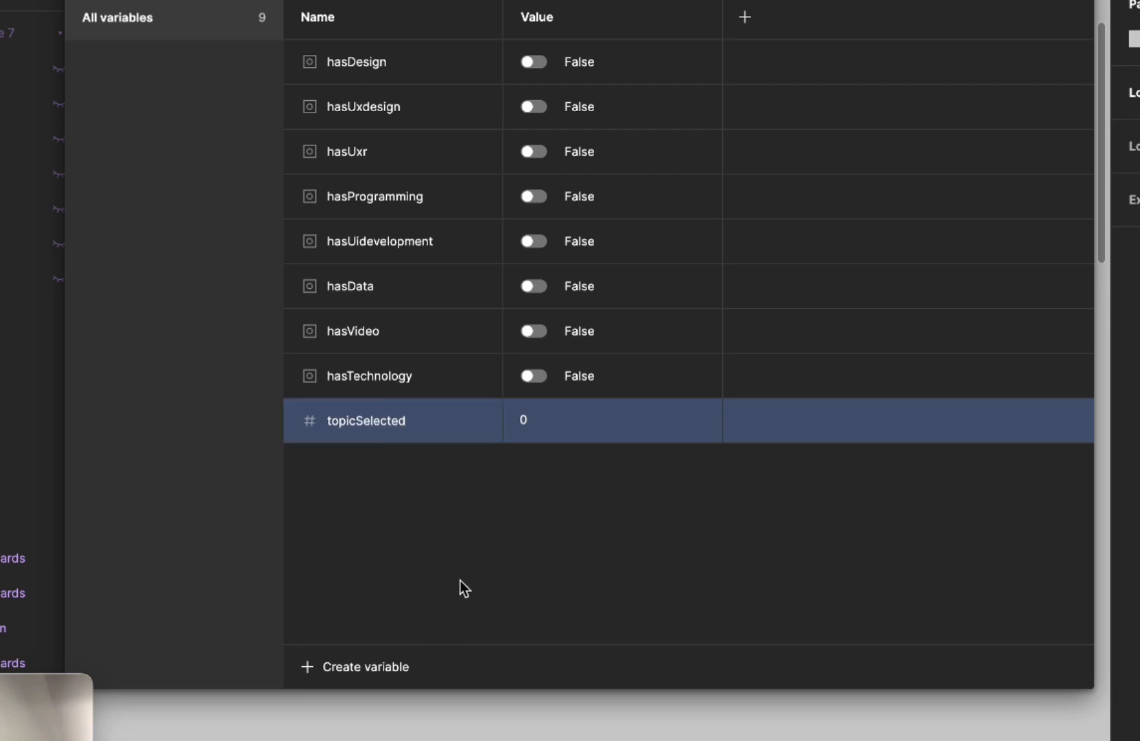
Create a local string variable named buttonState.
{"action": "left_click", "coordinate": [365, 671]}
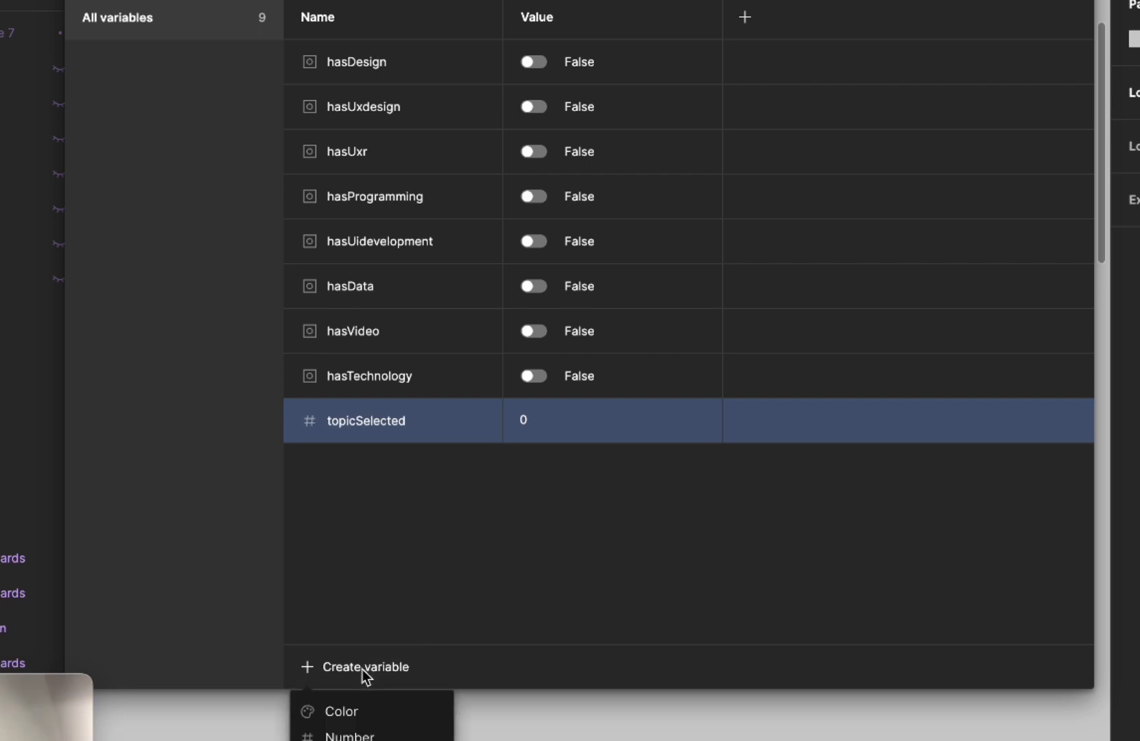
{"action": "left_click", "coordinate": [364, 740]}
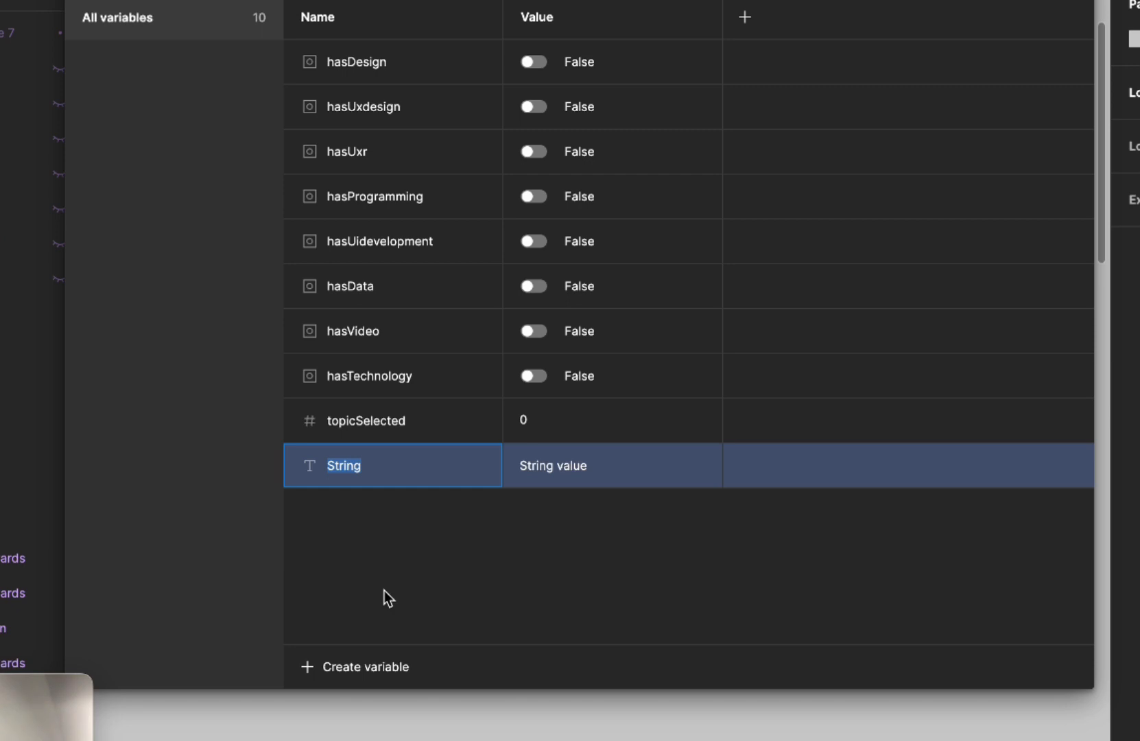
{"action": "type", "text": "buttonState"}
{"action": "key", "text": "Return"}
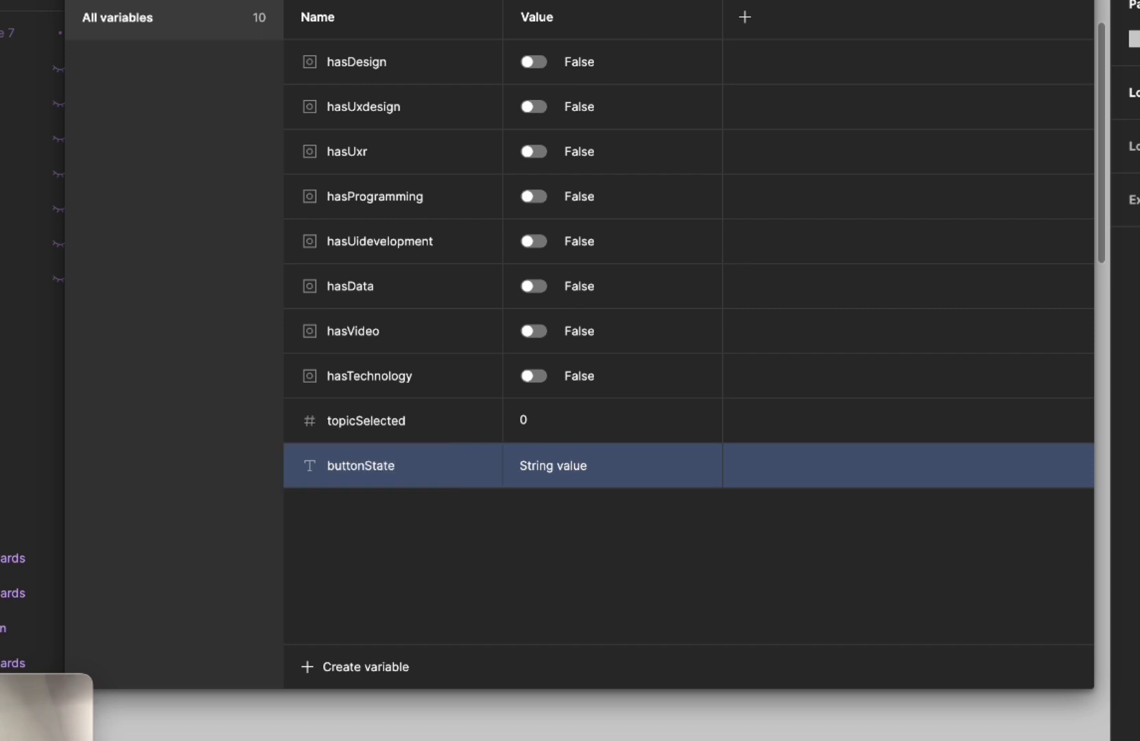
Move the local variables window aside and shorten it to uncover the Button component set on the canvas.
{"action": "left_click_drag", "start_coordinate": [649, 3], "coordinate": [915, 0]}
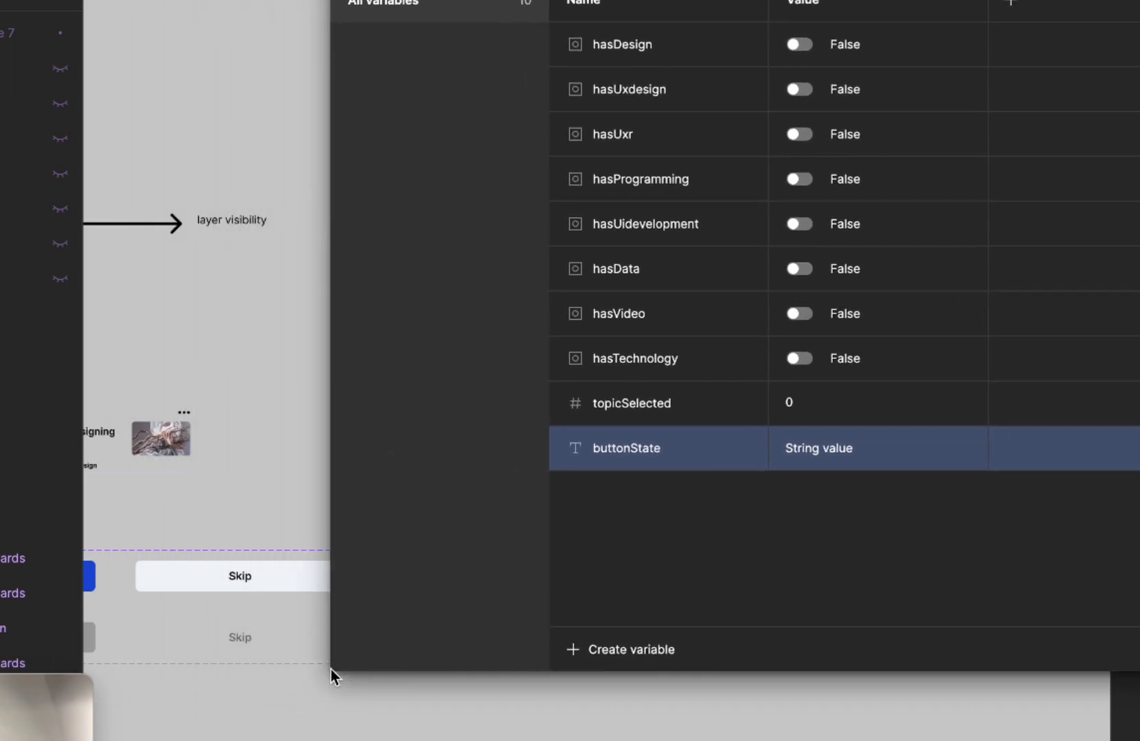
{"action": "left_click_drag", "start_coordinate": [331, 669], "coordinate": [332, 450]}
{"action": "scroll", "coordinate": [175, 586], "scroll_direction": "left", "scroll_amount": 3}
{"action": "scroll", "coordinate": [175, 585], "scroll_direction": "down", "scroll_amount": 2}
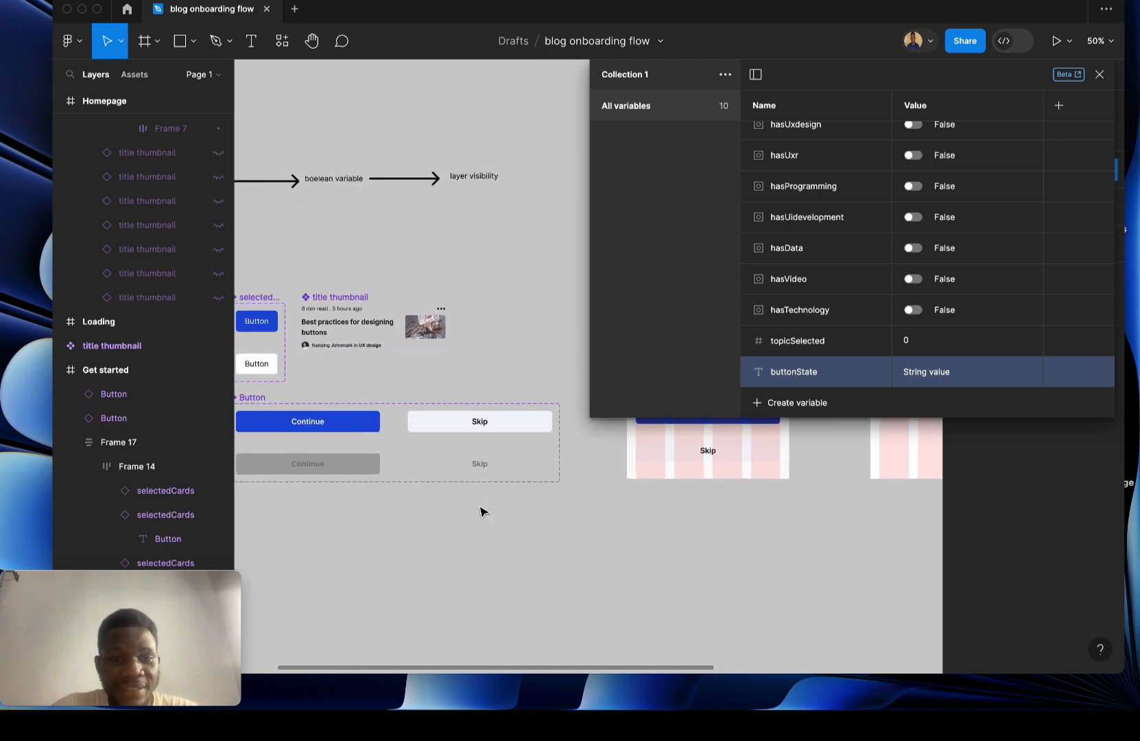
{"action": "scroll", "coordinate": [458, 453], "scroll_direction": "left", "scroll_amount": 2}
Check the Button component's enabled and disabled primary variants and set the buttonState variable's value to disabled.
{"action": "left_click", "coordinate": [438, 437]}
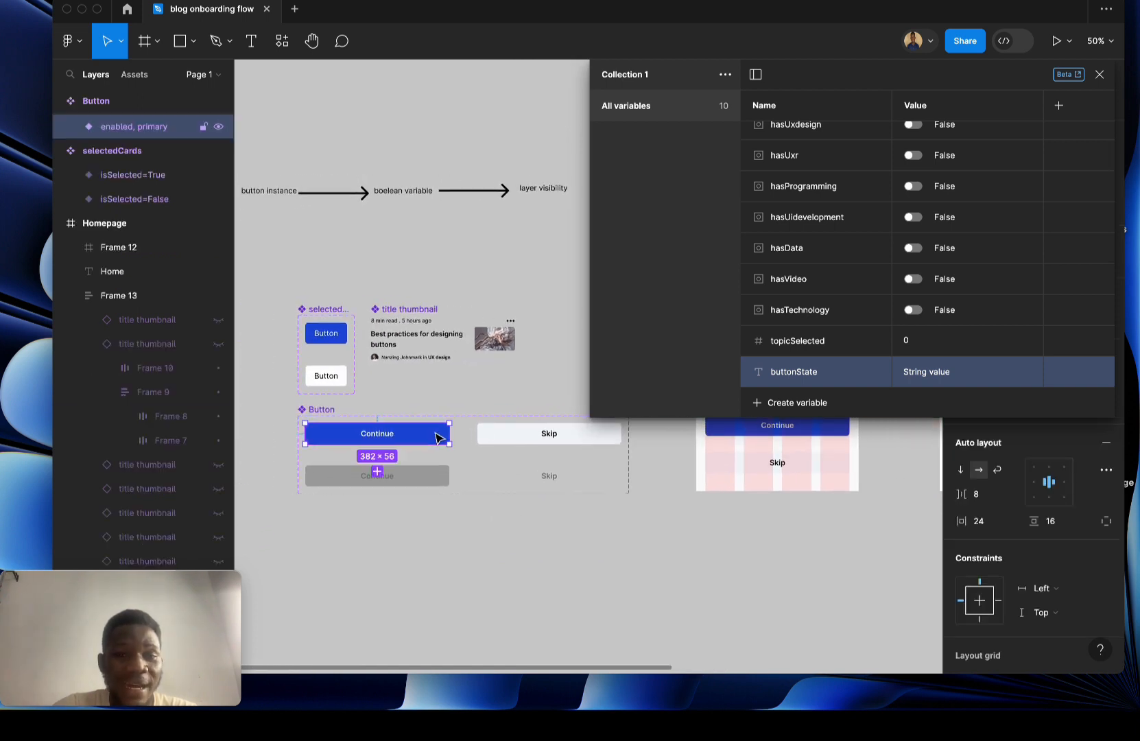
{"action": "left_click", "coordinate": [427, 482]}
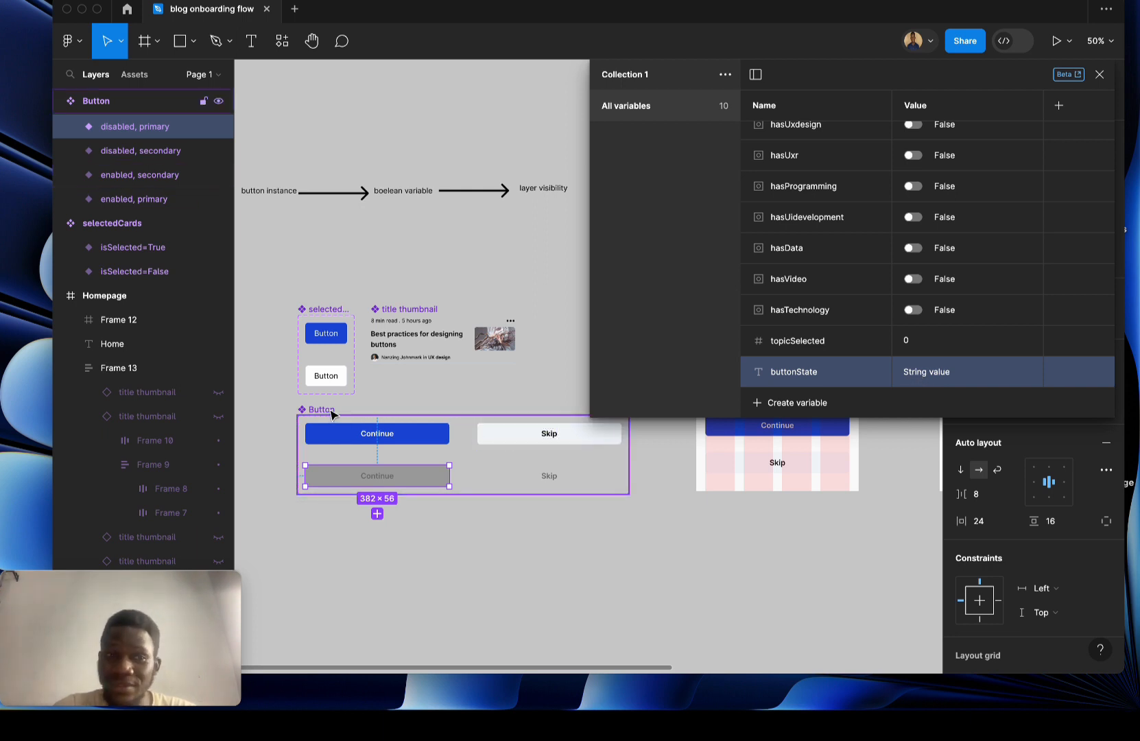
{"action": "left_click", "coordinate": [940, 374]}
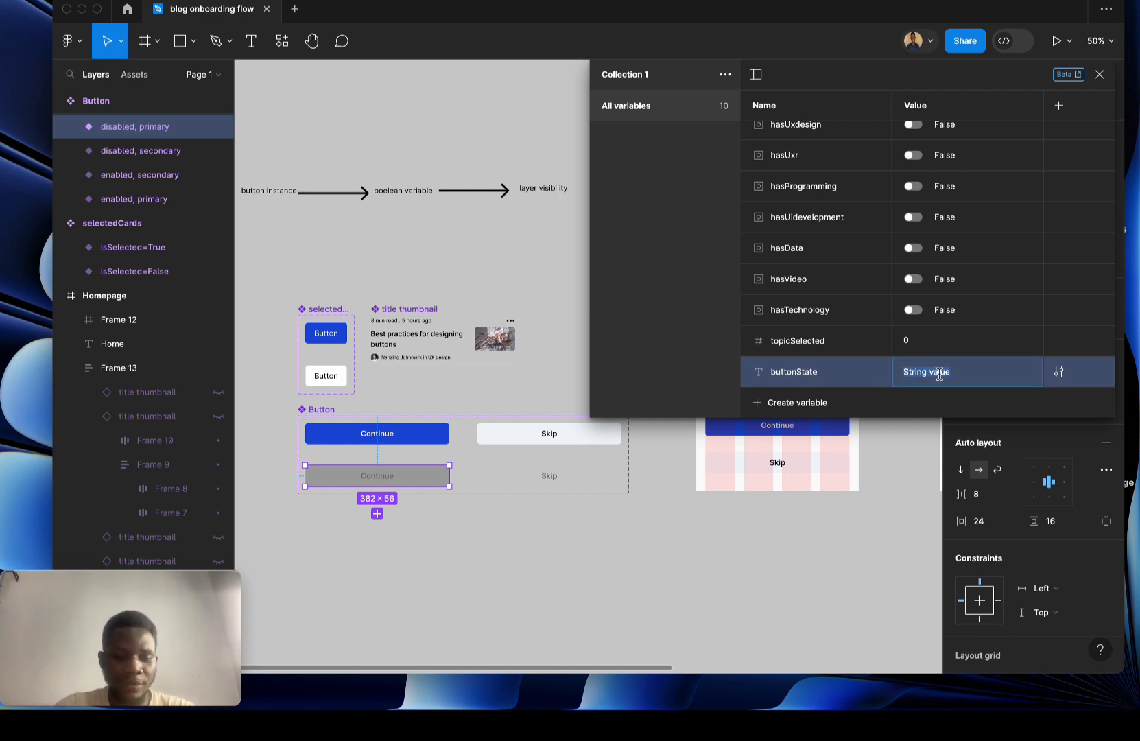
{"action": "type", "text": "disabled"}
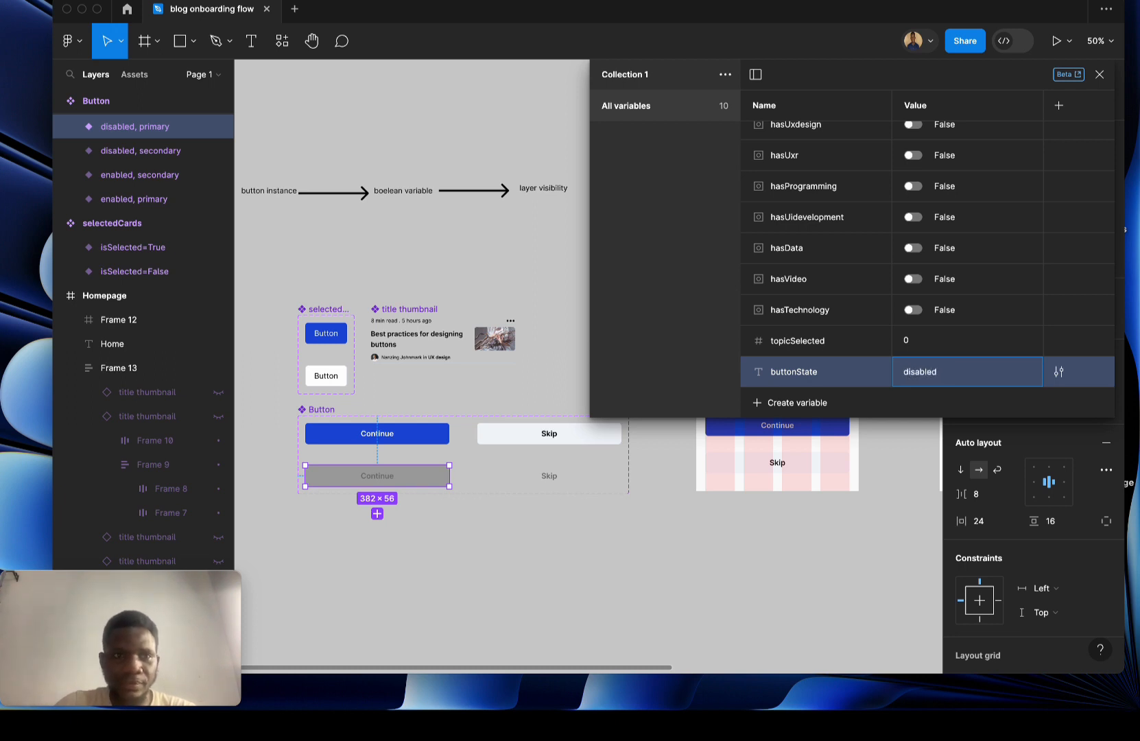
{"action": "key", "text": "Return"}
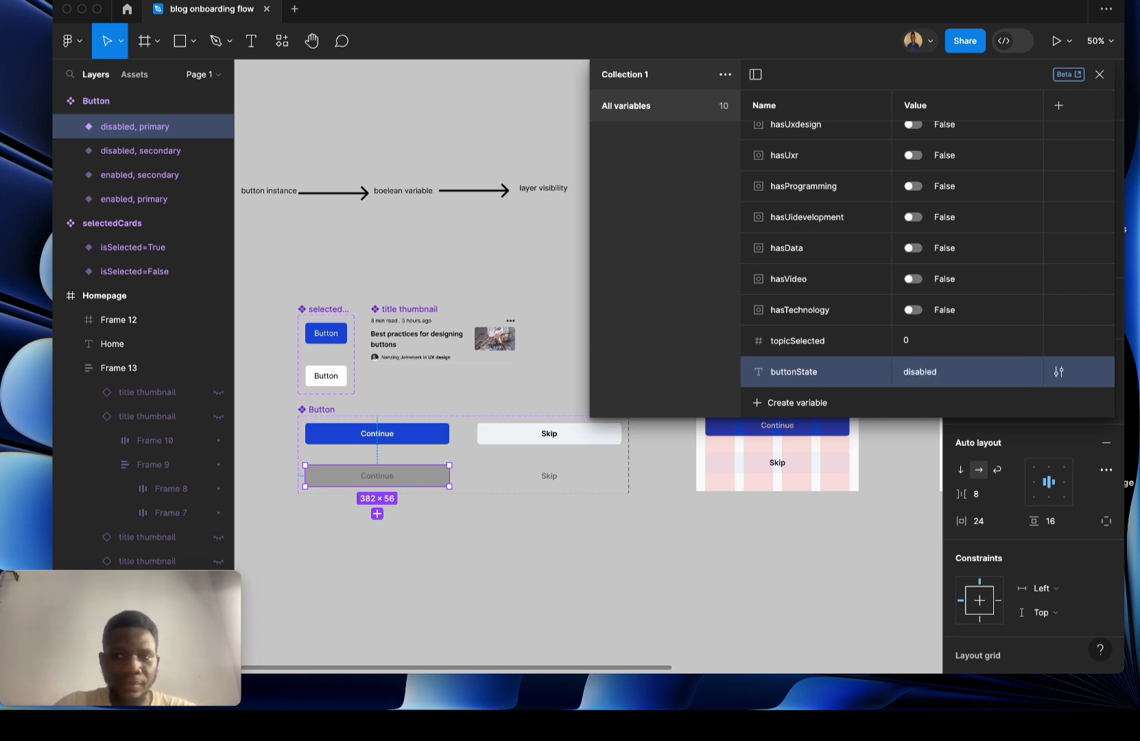
Close the local variables window and bind the Get started screen's Continue button state property to the buttonState variable.
{"action": "left_click", "coordinate": [1100, 74]}
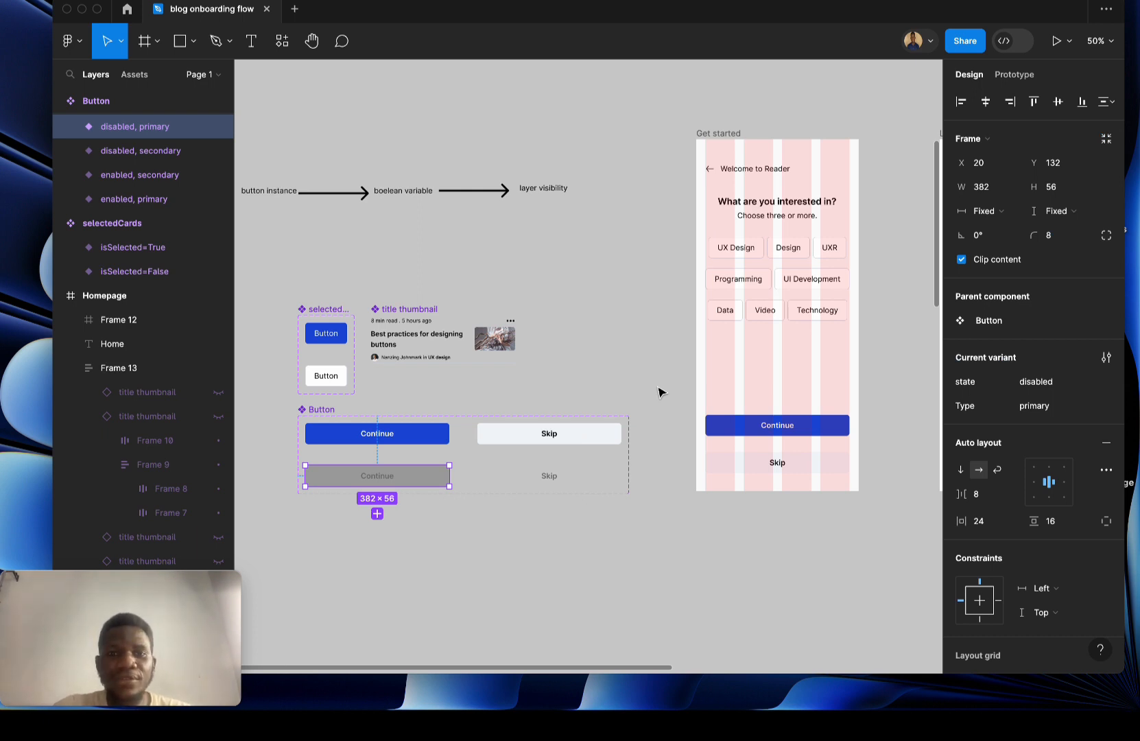
{"action": "scroll", "coordinate": [659, 391], "scroll_direction": "left", "scroll_amount": 2}
{"action": "scroll", "coordinate": [658, 392], "scroll_direction": "down", "scroll_amount": 1}
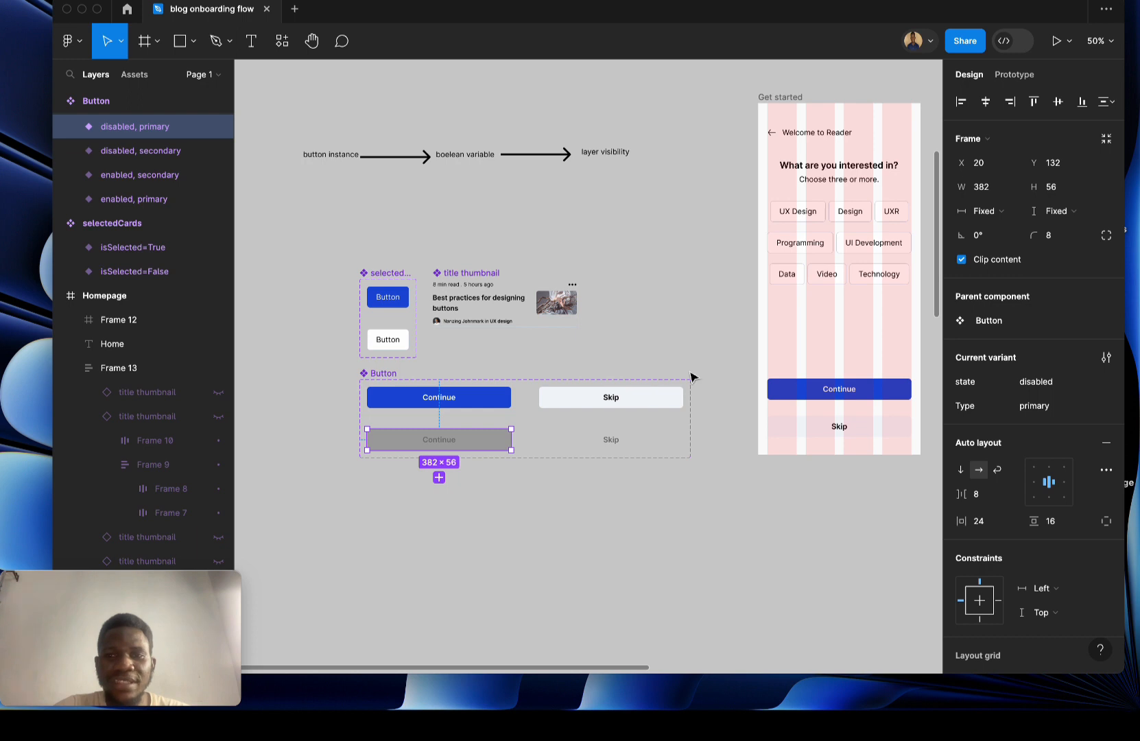
{"action": "scroll", "coordinate": [729, 370], "scroll_direction": "right", "scroll_amount": 3}
{"action": "scroll", "coordinate": [730, 371], "scroll_direction": "up", "scroll_amount": 1}
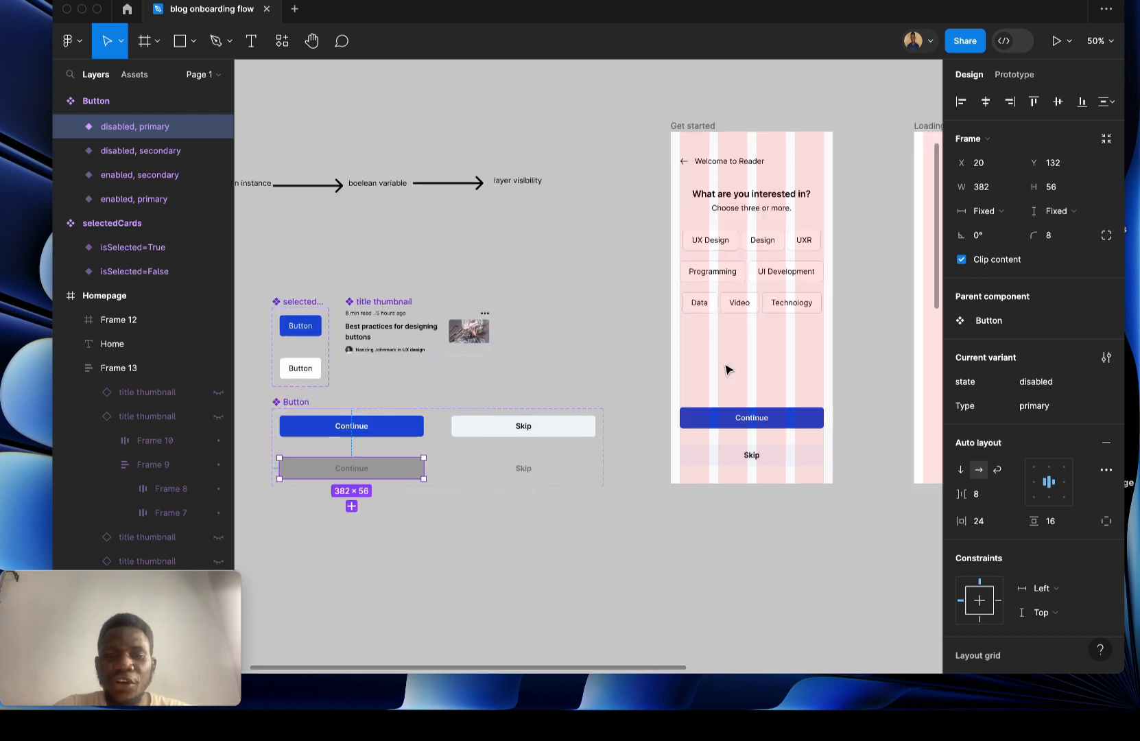
{"action": "left_click", "coordinate": [785, 423]}
{"action": "key", "text": "shift+0"}
{"action": "scroll", "coordinate": [785, 423], "scroll_direction": "left", "scroll_amount": 5}
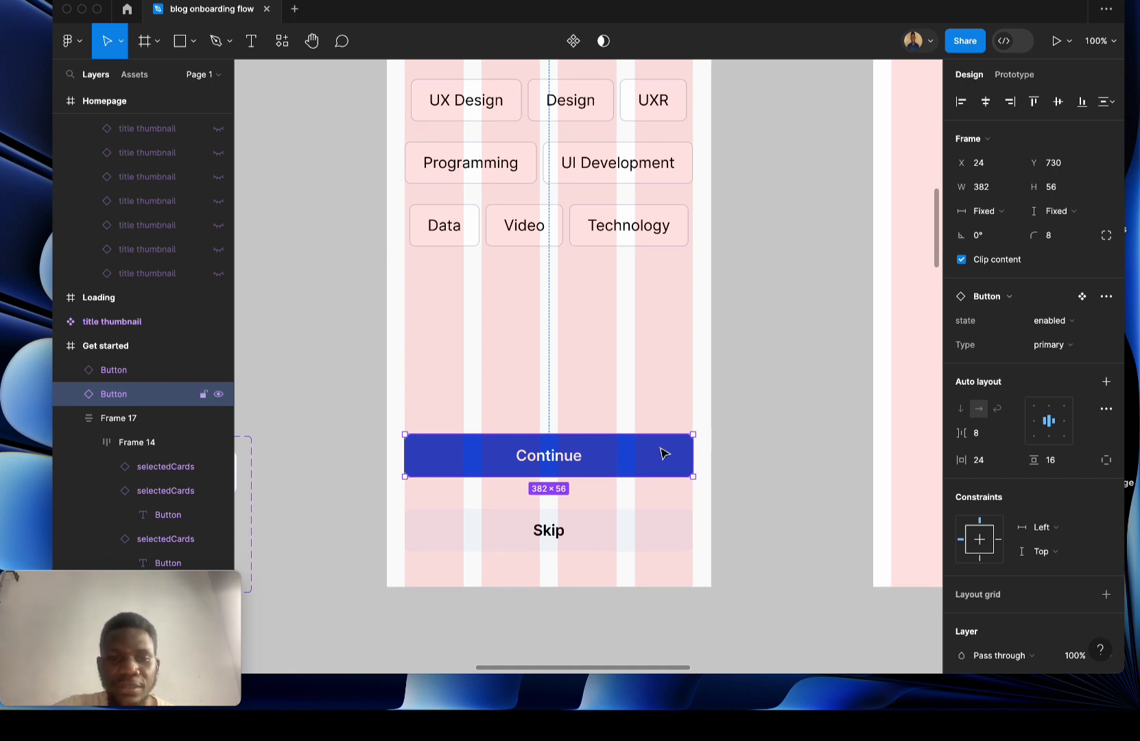
{"action": "left_click", "coordinate": [1106, 322]}
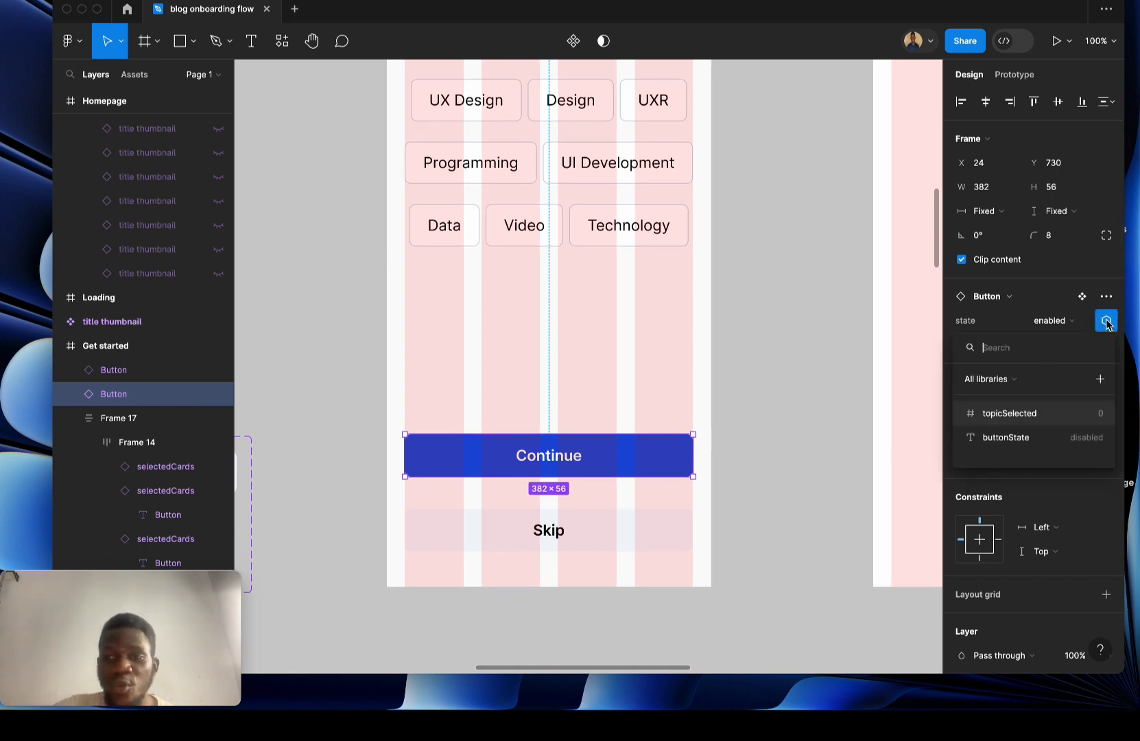
{"action": "left_click", "coordinate": [1016, 438]}
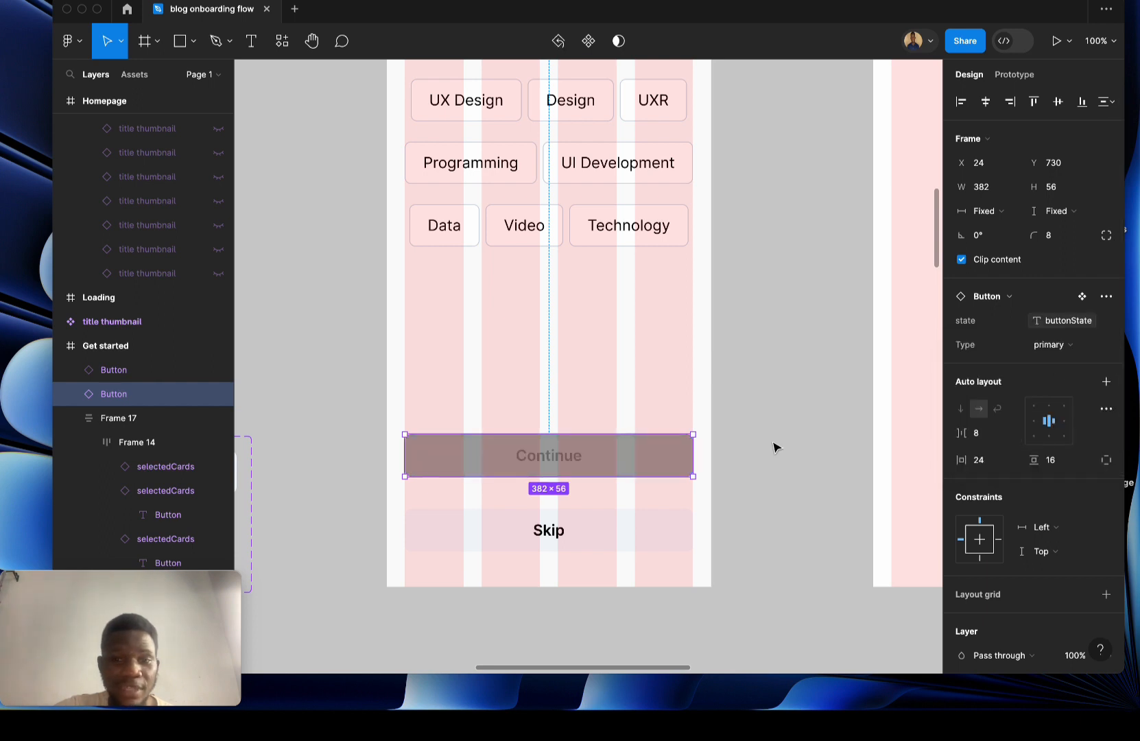
Open the click interaction of the selectedCards component's isSelected=False variant and move its settings window clear of the component.
{"action": "scroll", "coordinate": [775, 448], "scroll_direction": "up", "scroll_amount": 1}
{"action": "scroll", "coordinate": [775, 447], "scroll_direction": "left", "scroll_amount": 1}
{"action": "key", "text": "super+minus"}
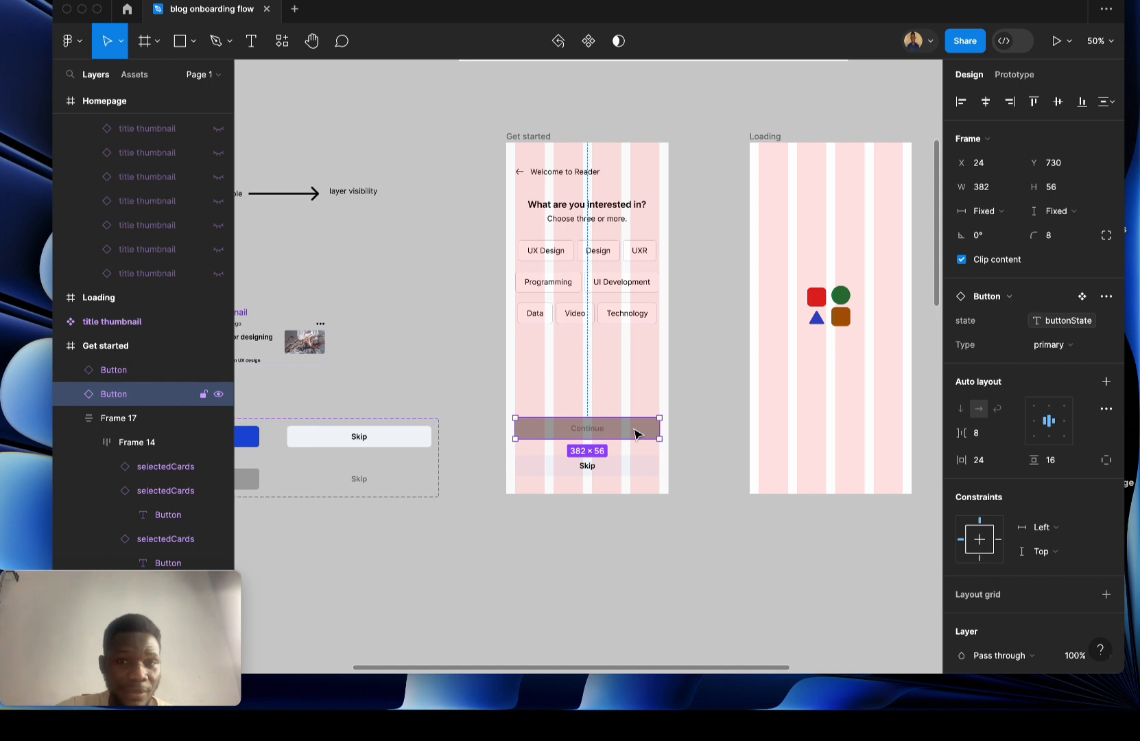
{"action": "scroll", "coordinate": [634, 431], "scroll_direction": "up", "scroll_amount": 1}
{"action": "scroll", "coordinate": [634, 430], "scroll_direction": "left", "scroll_amount": 1}
{"action": "scroll", "coordinate": [636, 433], "scroll_direction": "left", "scroll_amount": 5}
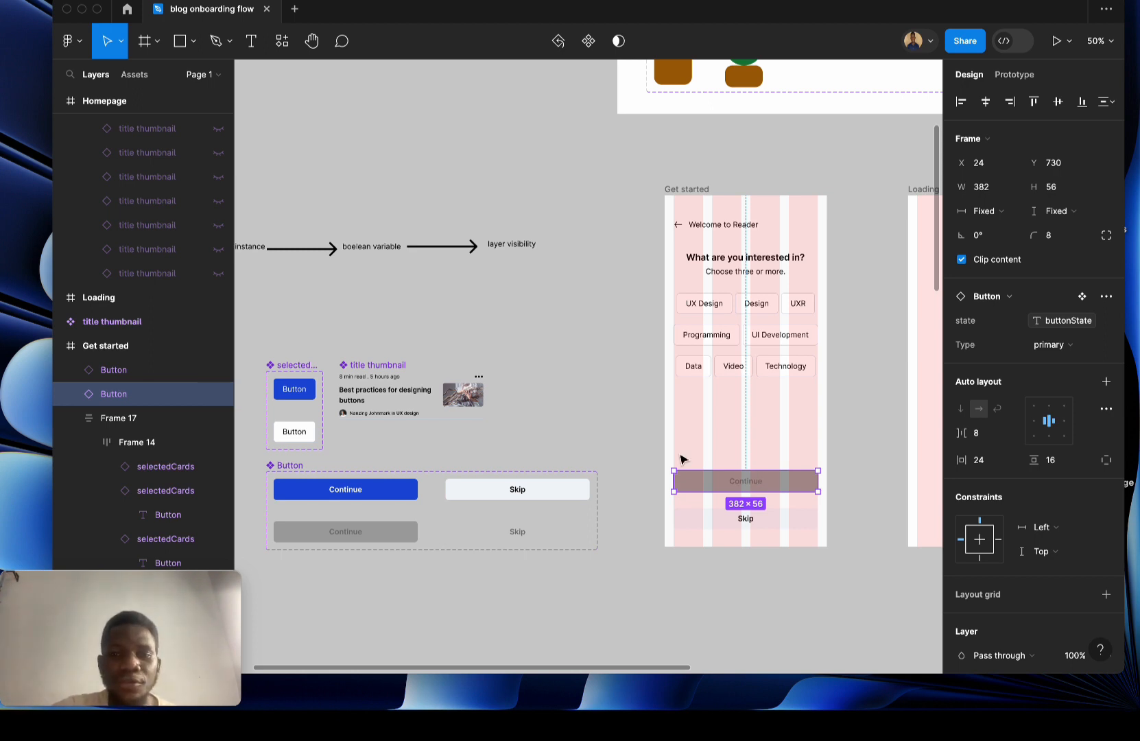
{"action": "scroll", "coordinate": [685, 460], "scroll_direction": "left", "scroll_amount": 5}
{"action": "left_click", "coordinate": [482, 349]}
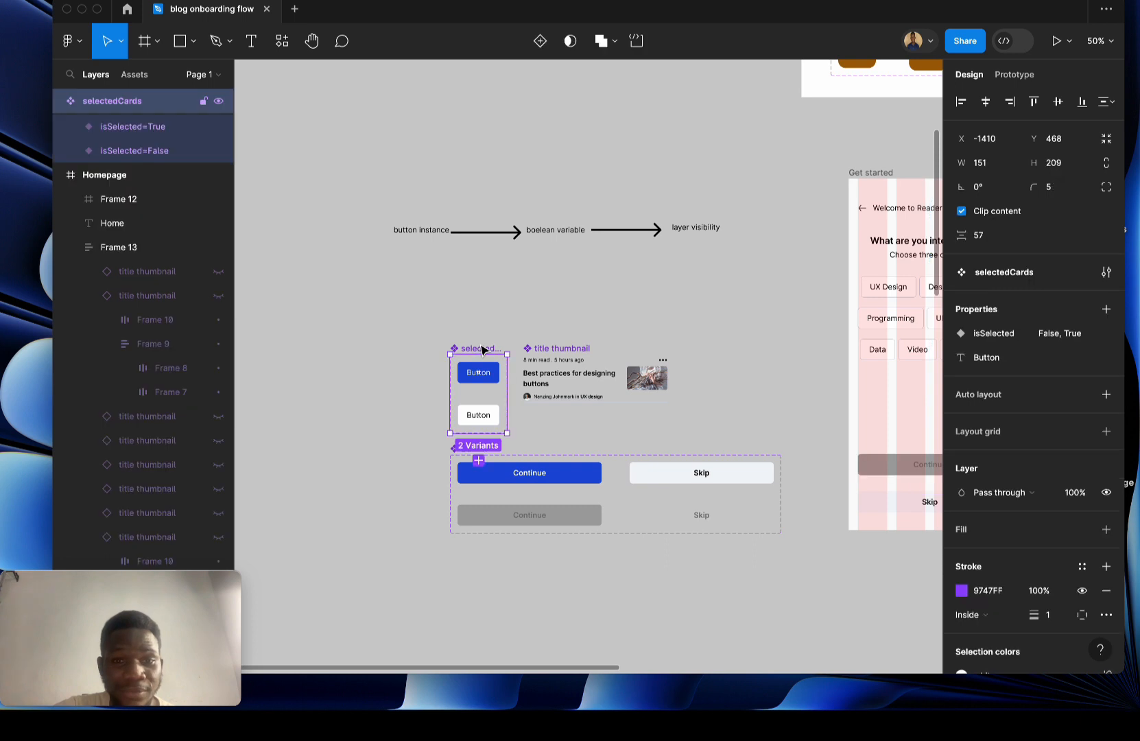
{"action": "left_click", "coordinate": [1014, 75]}
{"action": "scroll", "coordinate": [716, 335], "scroll_direction": "down", "scroll_amount": 2}
{"action": "key", "text": "super+equal"}
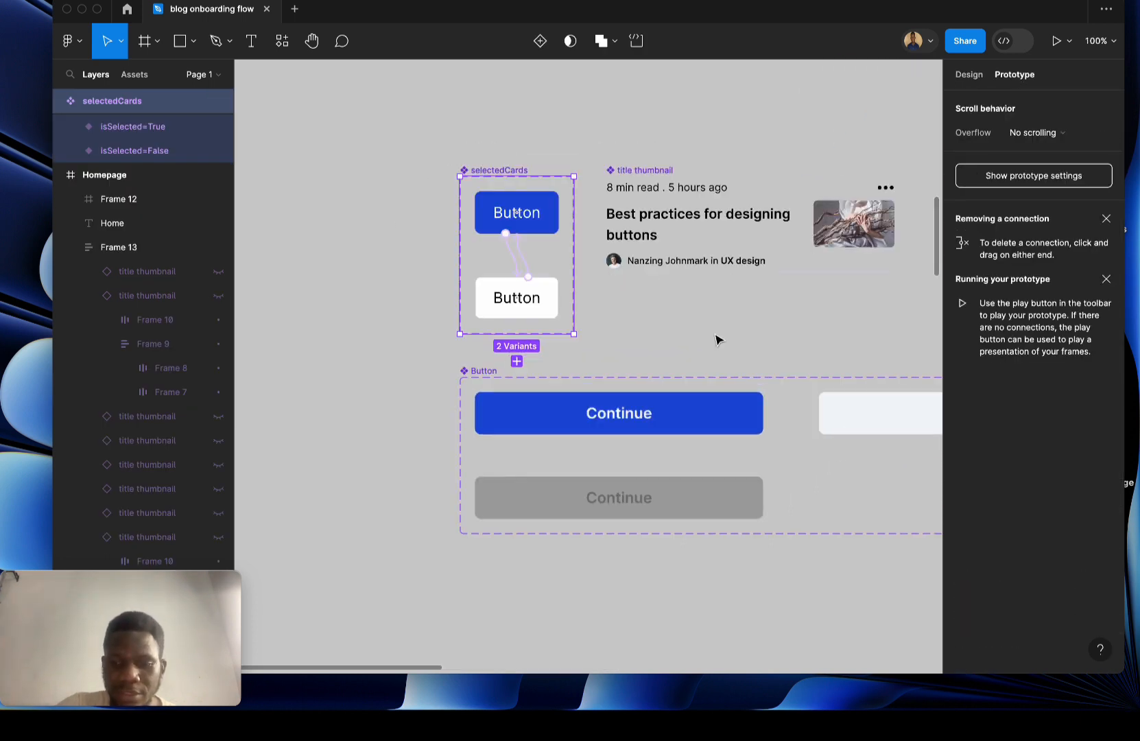
{"action": "key", "text": "super+equal"}
{"action": "scroll", "coordinate": [716, 340], "scroll_direction": "up", "scroll_amount": 2}
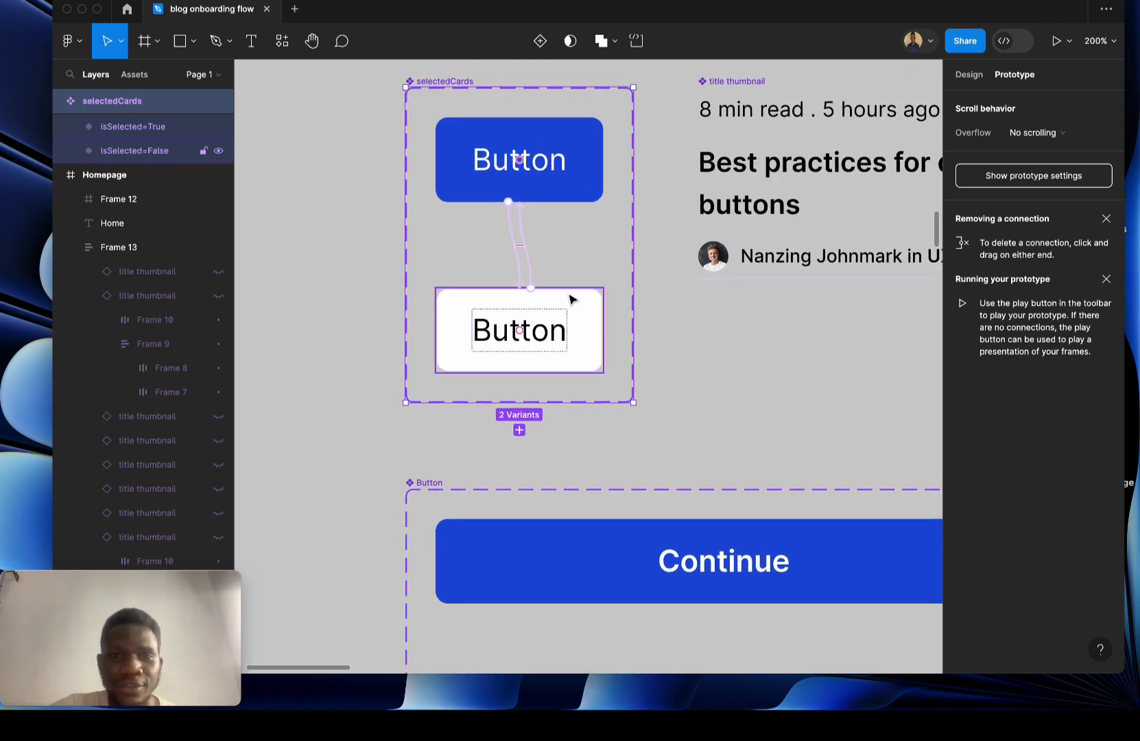
{"action": "left_click", "coordinate": [532, 263]}
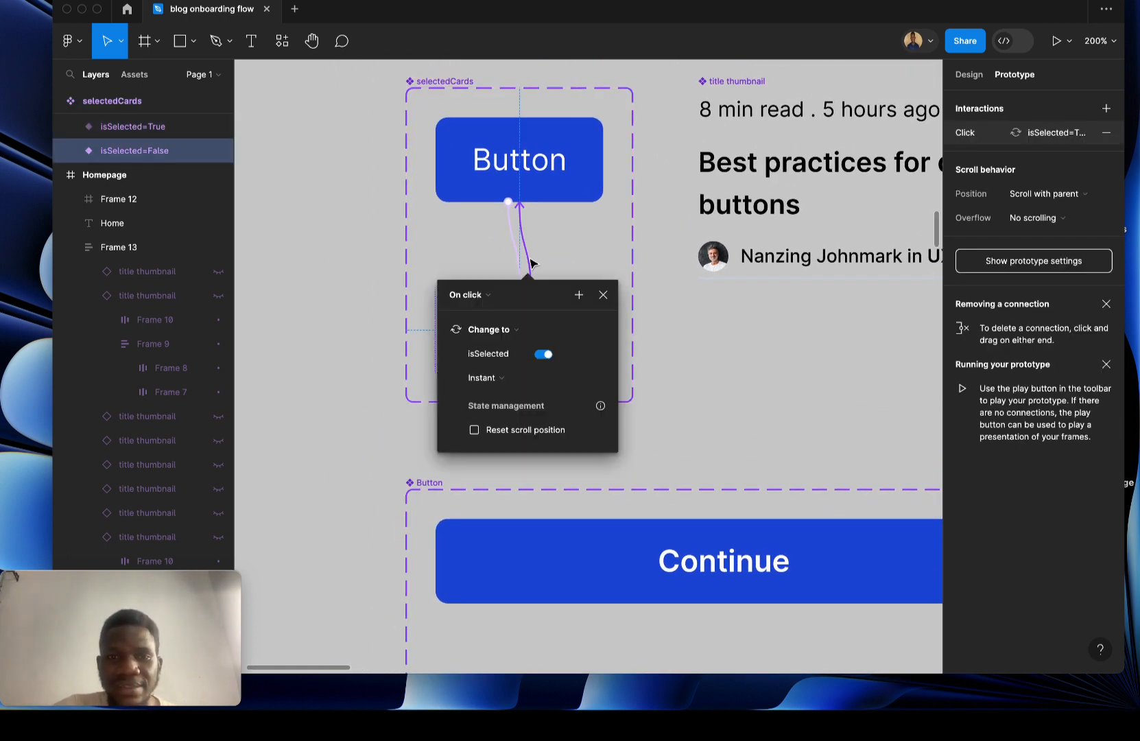
{"action": "key", "text": "super+minus"}
{"action": "left_click_drag", "start_coordinate": [346, 381], "coordinate": [533, 74]}
Add a Set variable action to the isSelected=False click interaction that sets topicSelected to topicSelected + 1.
{"action": "left_click", "coordinate": [568, 106]}
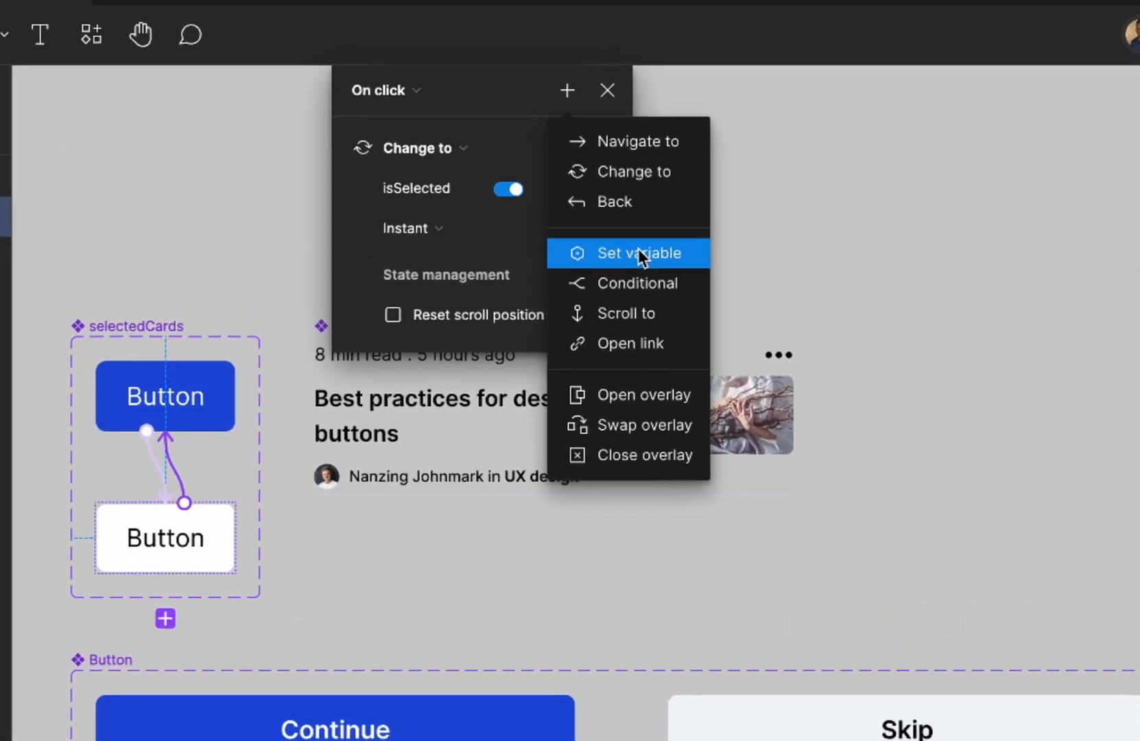
{"action": "left_click", "coordinate": [608, 202]}
{"action": "scroll", "coordinate": [479, 726], "scroll_direction": "down", "scroll_amount": 1}
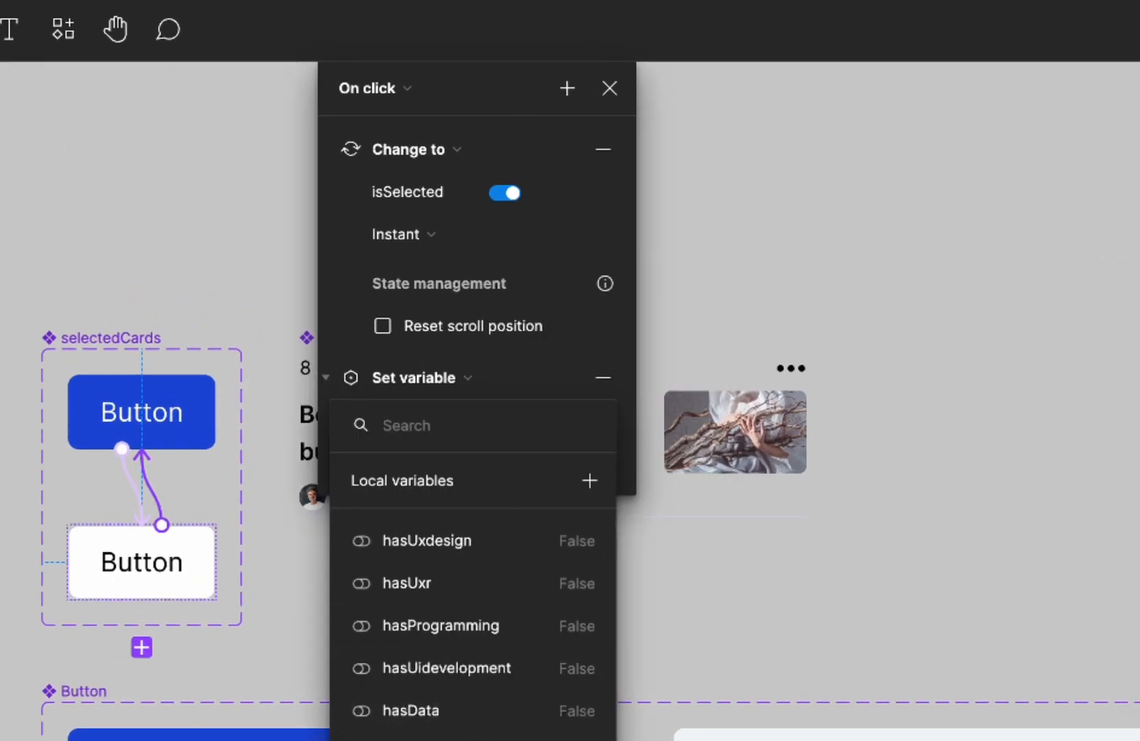
{"action": "left_click", "coordinate": [425, 739]}
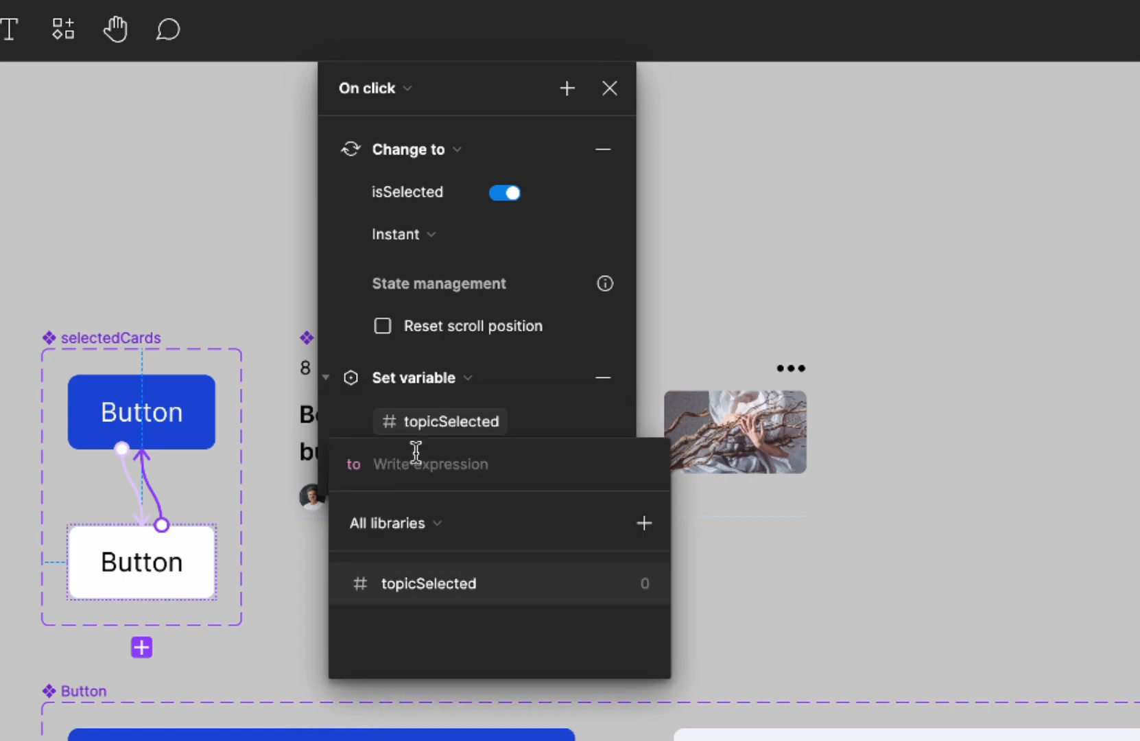
{"action": "left_click", "coordinate": [418, 583]}
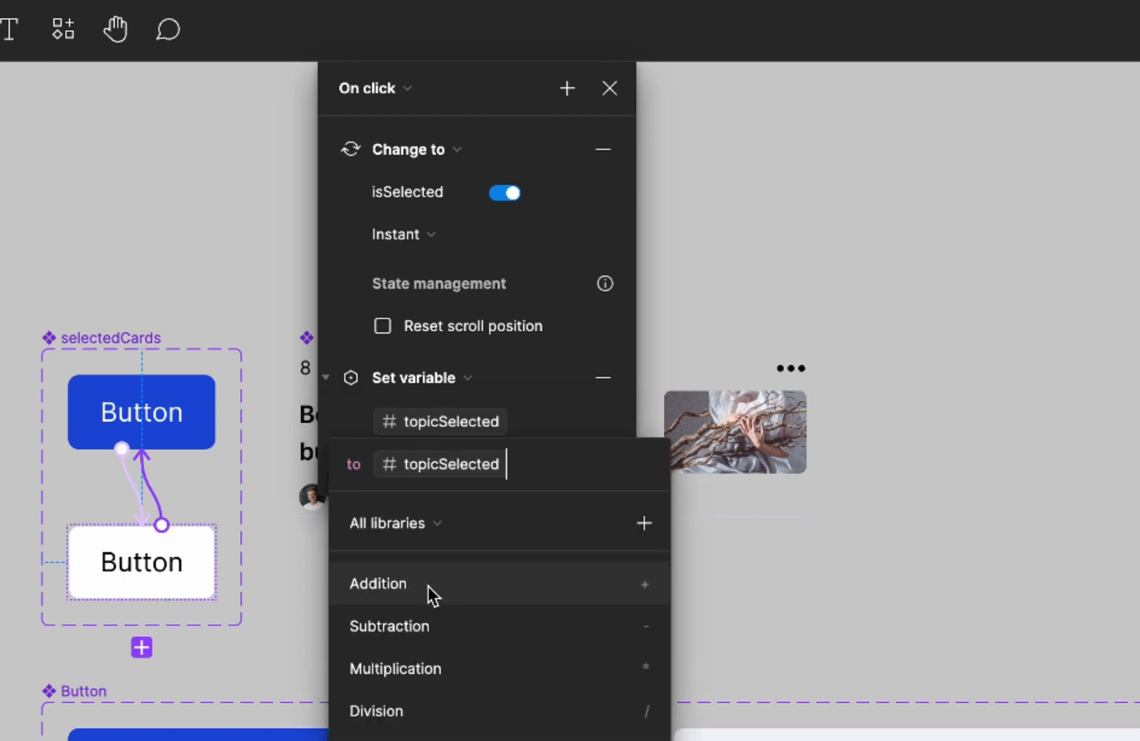
{"action": "left_click", "coordinate": [458, 587]}
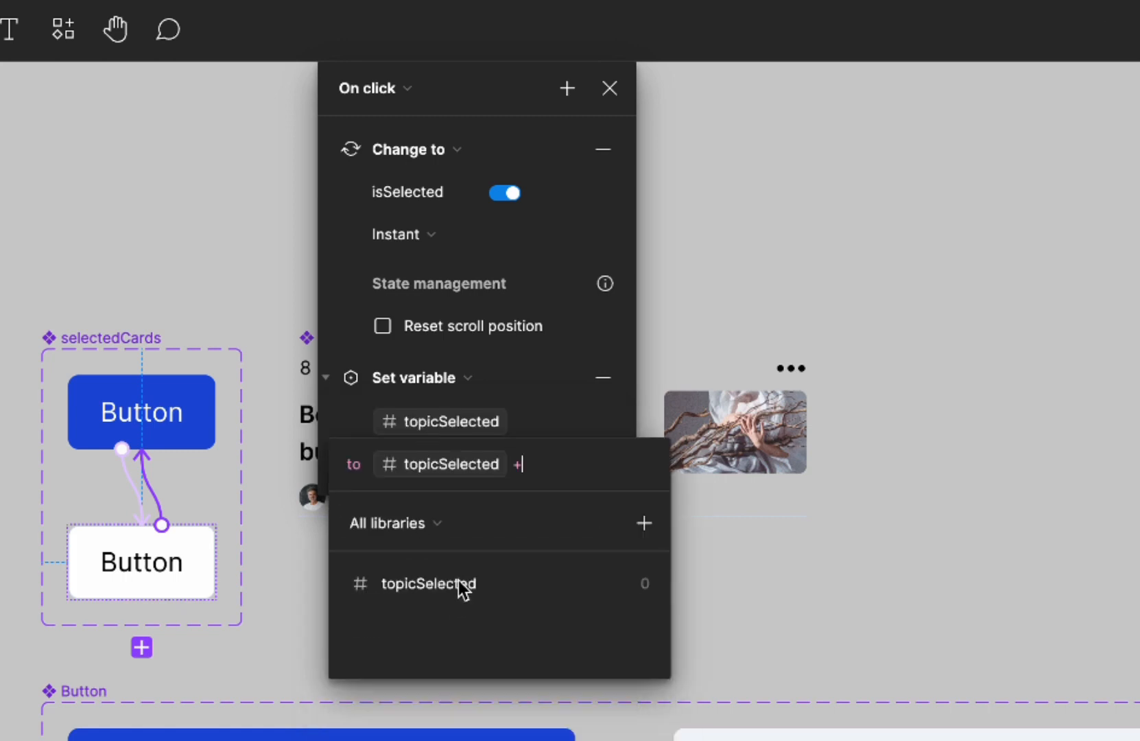
{"action": "type", "text": "1"}
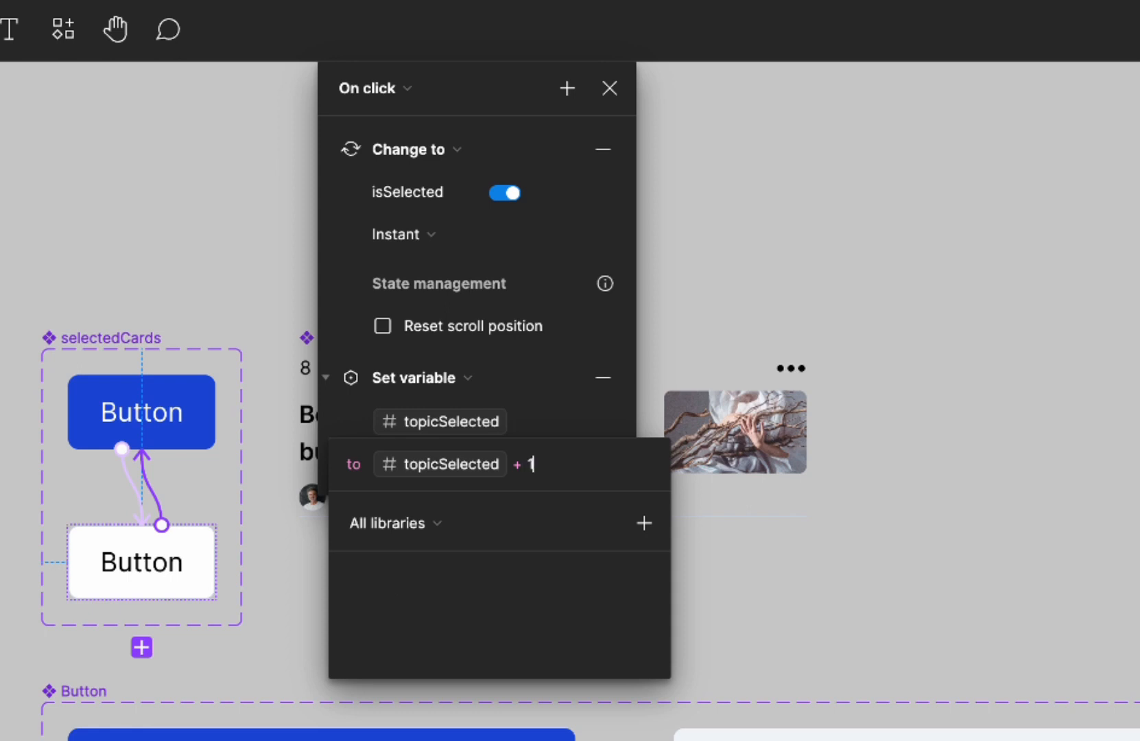
{"action": "left_click", "coordinate": [336, 420]}
{"action": "scroll", "coordinate": [440, 307], "scroll_direction": "down", "scroll_amount": 4}
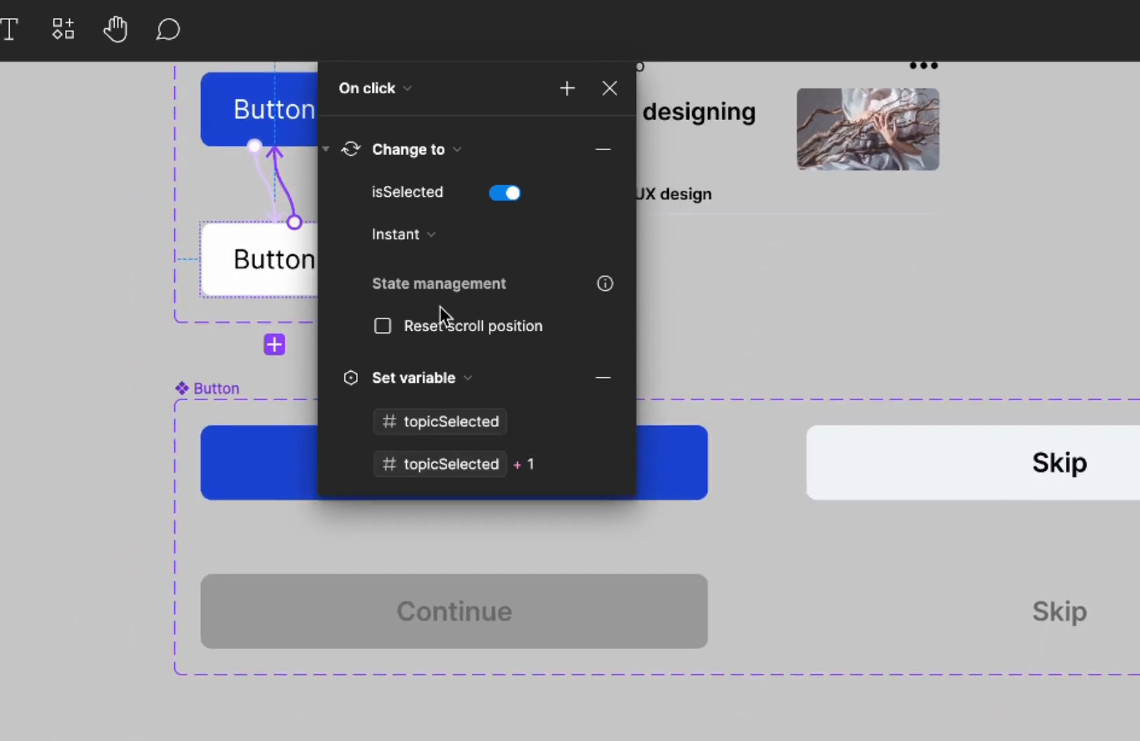
{"action": "scroll", "coordinate": [440, 307], "scroll_direction": "right", "scroll_amount": 1}
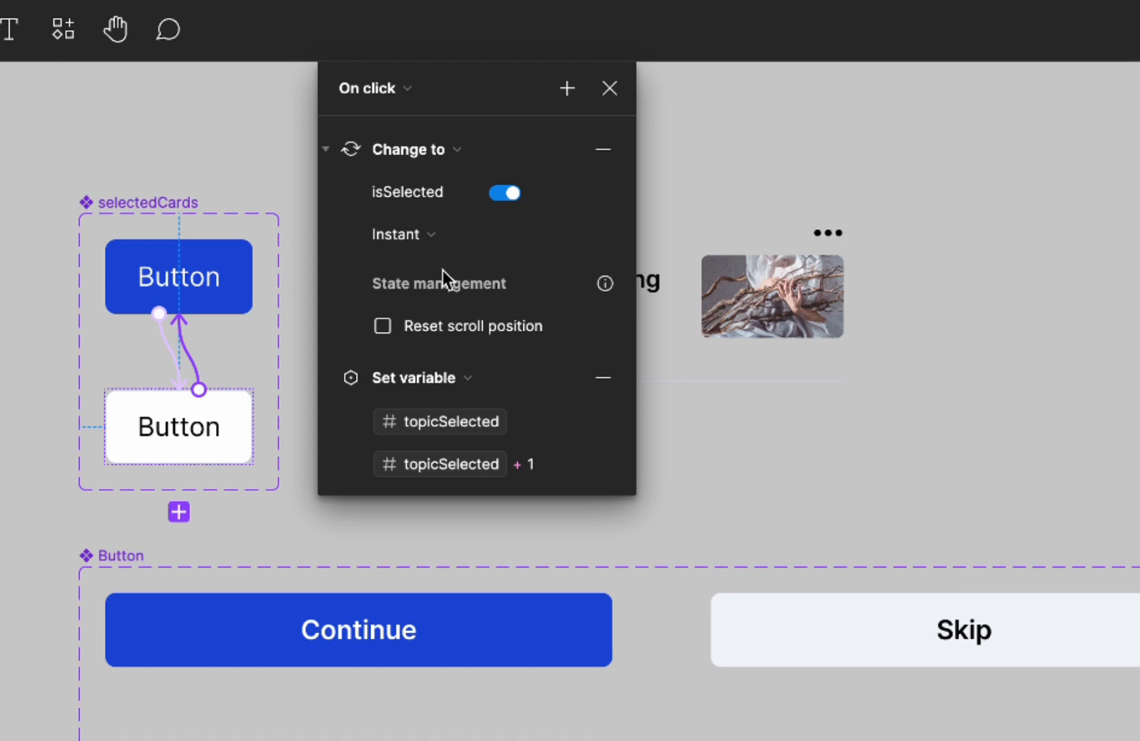
Add a Conditional action to the same click interaction with the if condition topicSelected > 0.
{"action": "left_click", "coordinate": [567, 89]}
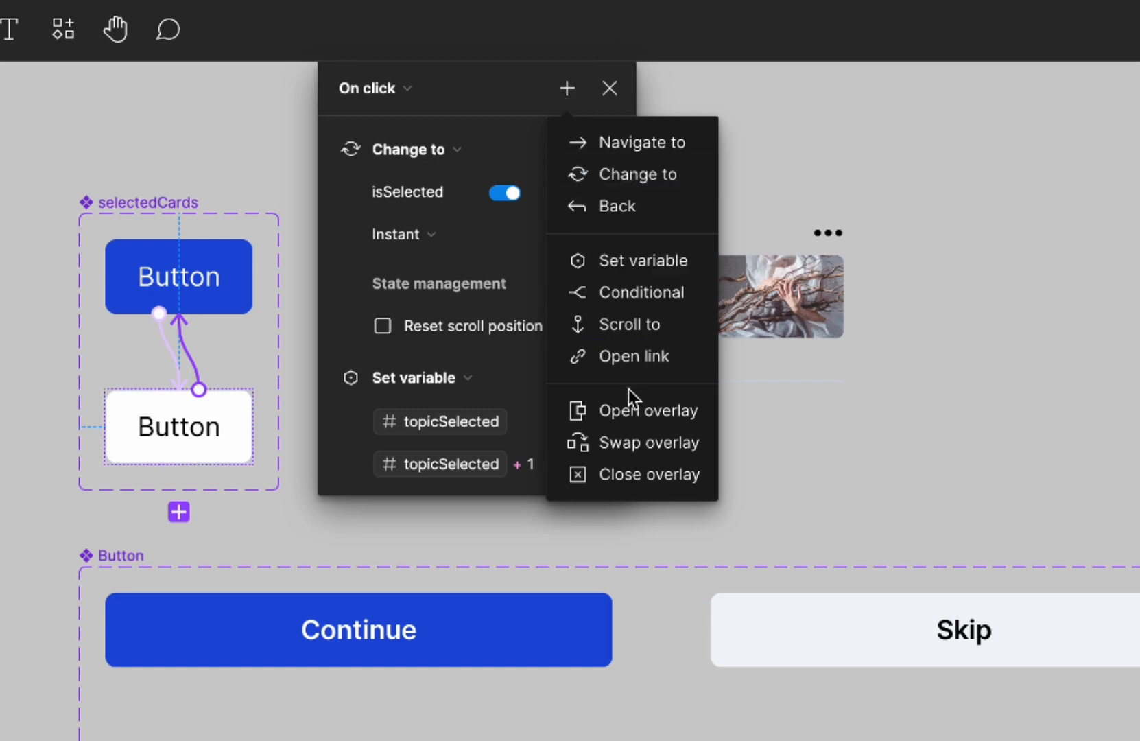
{"action": "left_click", "coordinate": [642, 296]}
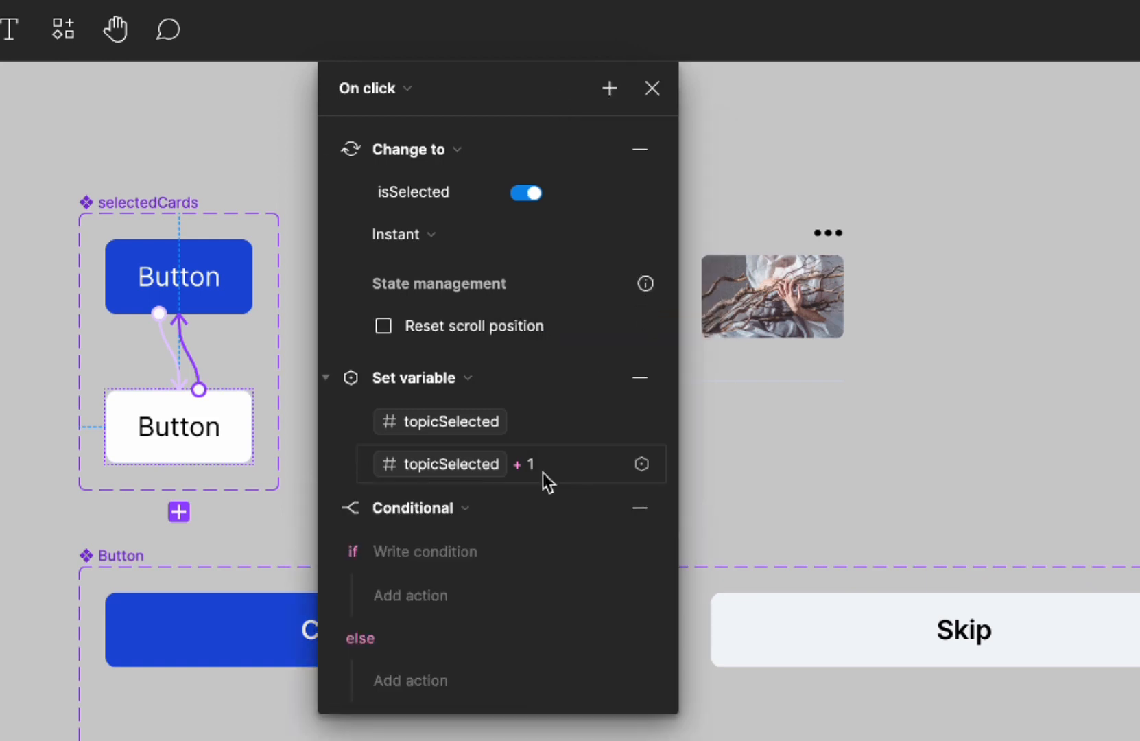
{"action": "left_click", "coordinate": [463, 555]}
{"action": "scroll", "coordinate": [499, 687], "scroll_direction": "down", "scroll_amount": 1}
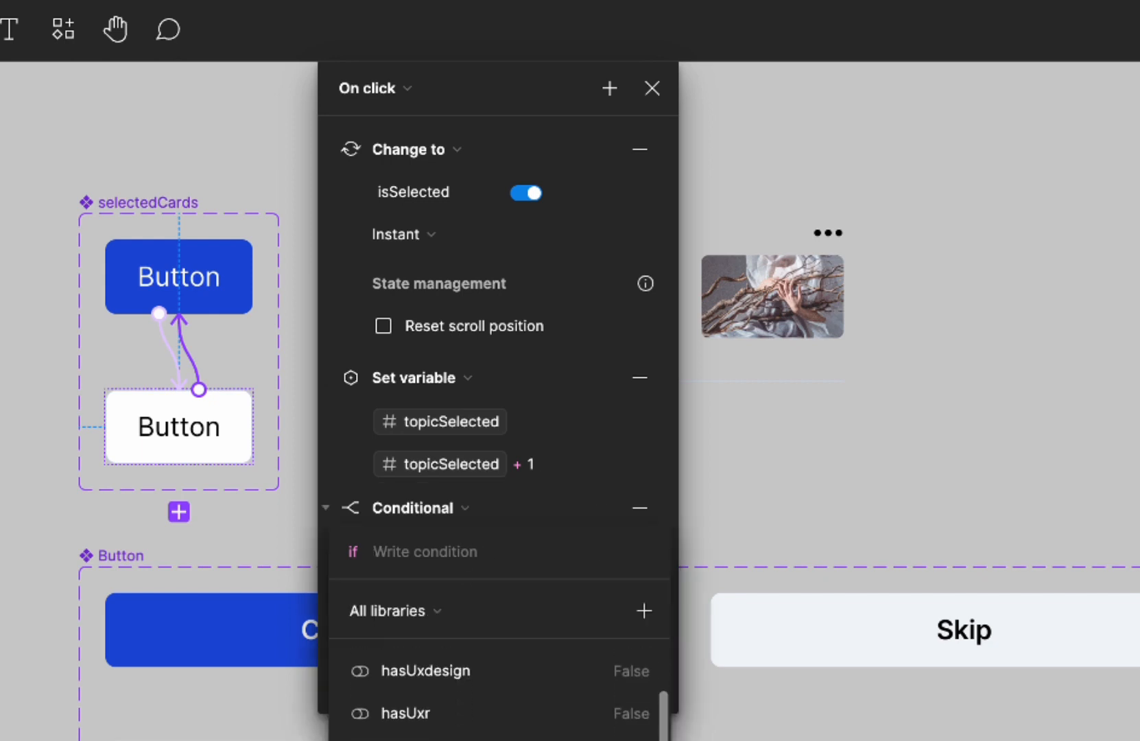
{"action": "left_click", "coordinate": [458, 717]}
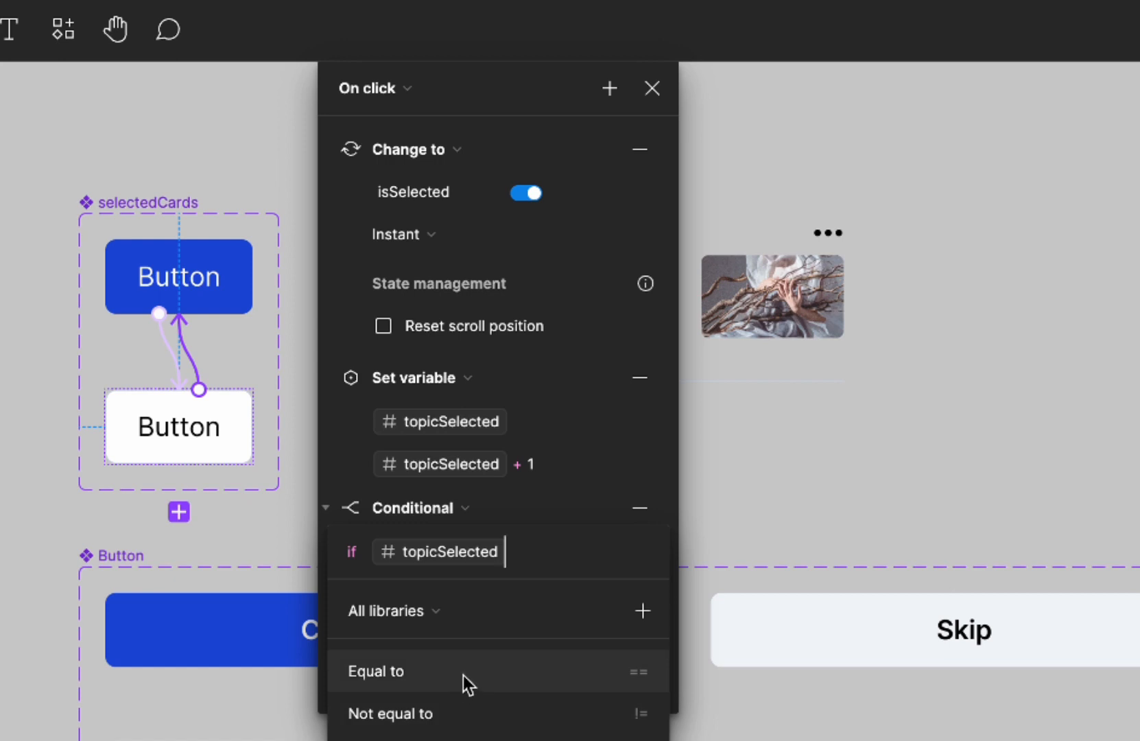
{"action": "type", "text": "> "}
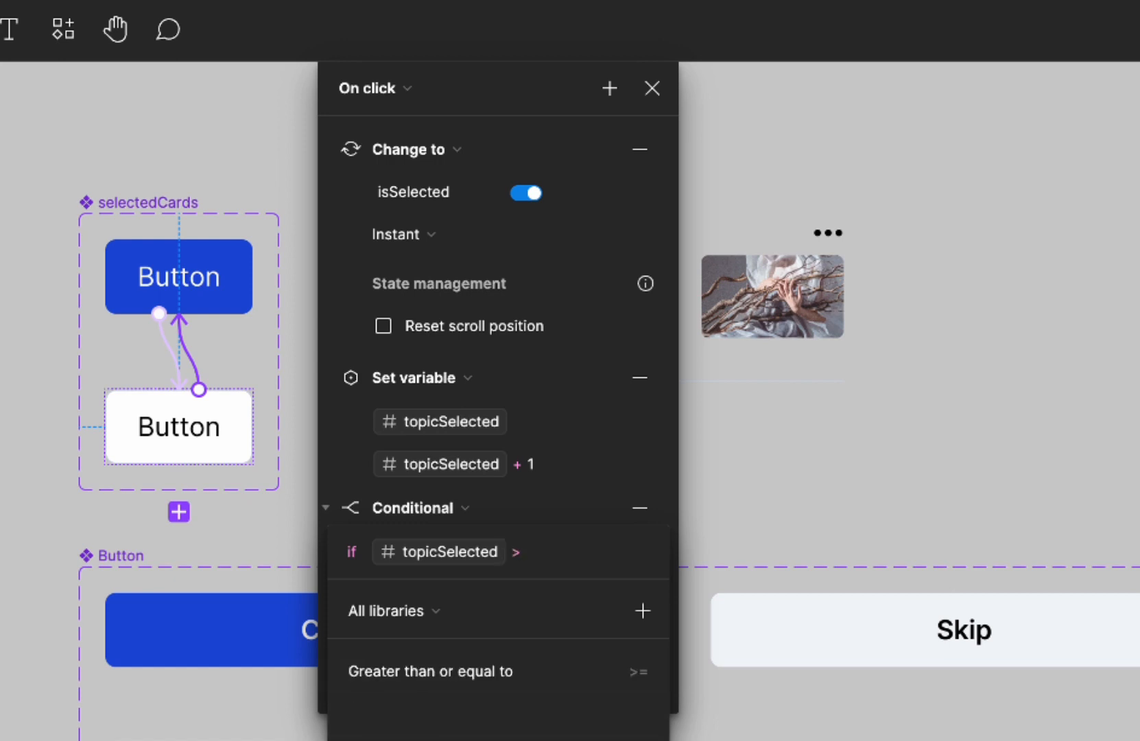
{"action": "type", "text": "0"}
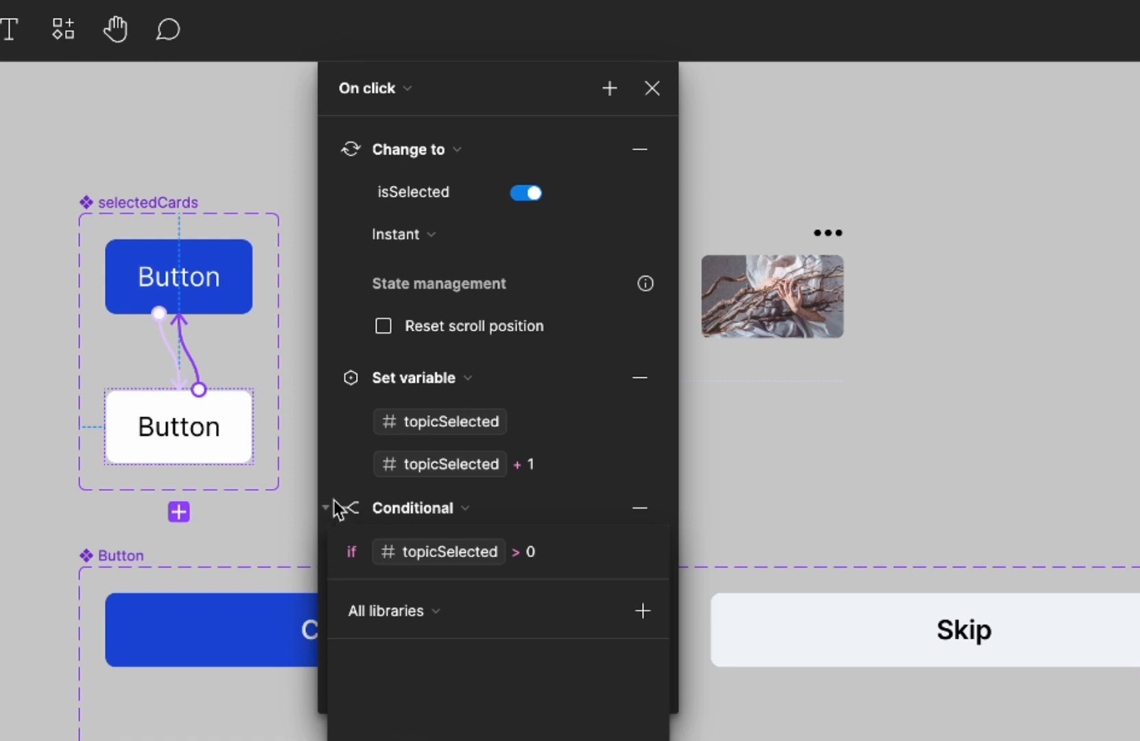
{"action": "key", "text": "Return"}
Under the if branch, add a Set variable action that sets buttonState to "enabled", and close the interaction settings.
{"action": "left_click", "coordinate": [416, 594]}
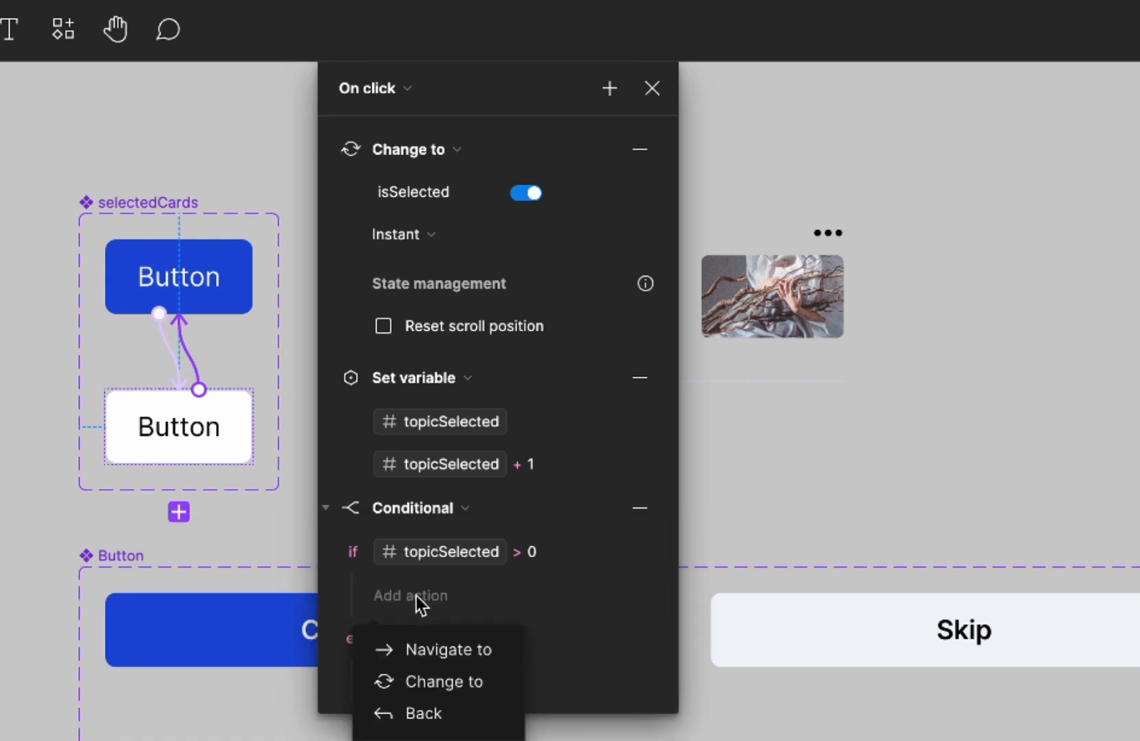
{"action": "left_click", "coordinate": [445, 740]}
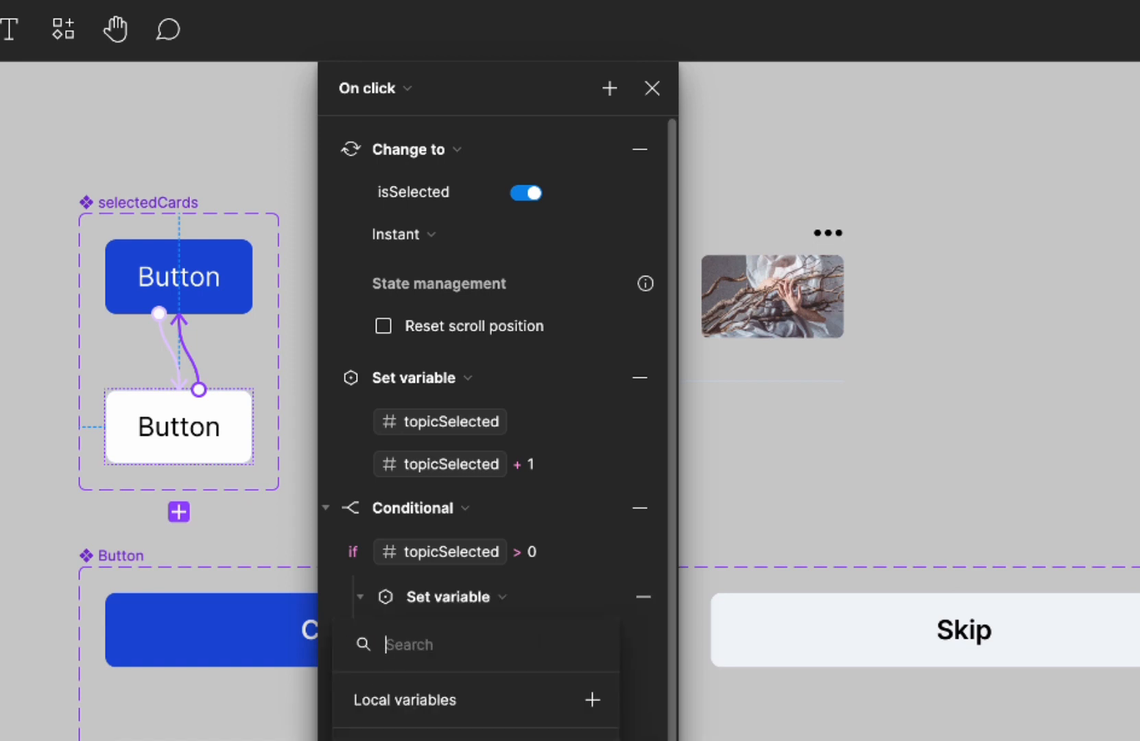
{"action": "left_click", "coordinate": [433, 740]}
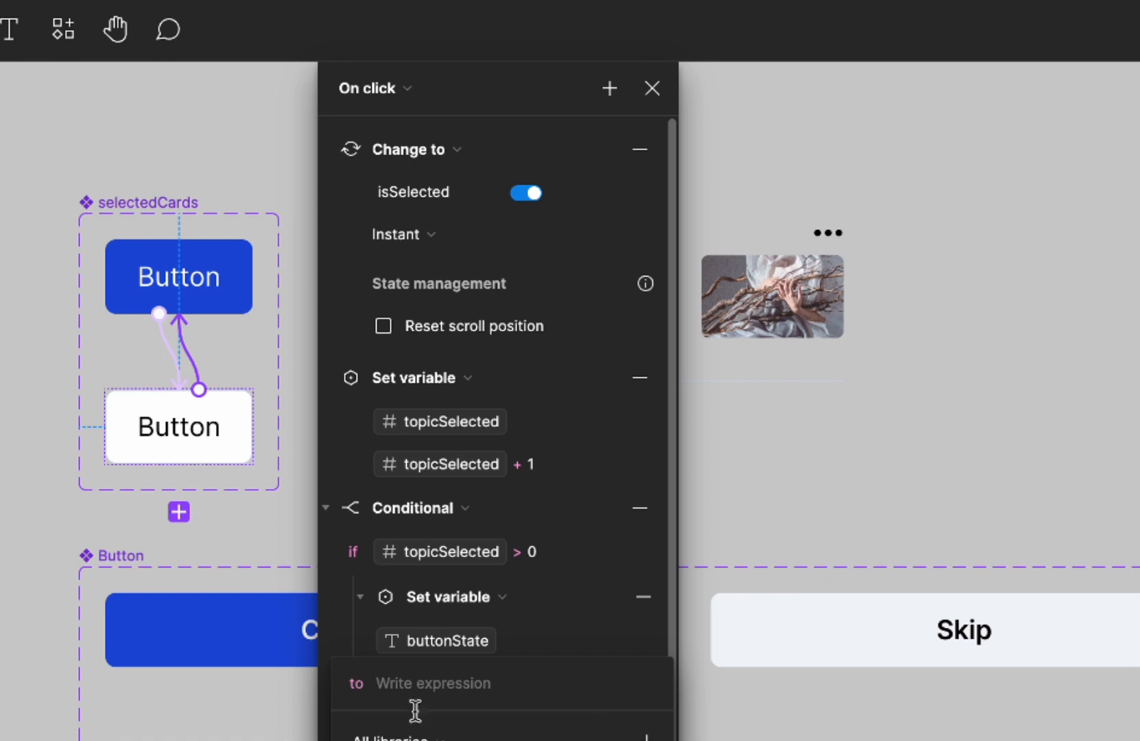
{"action": "type", "text": "ena"}
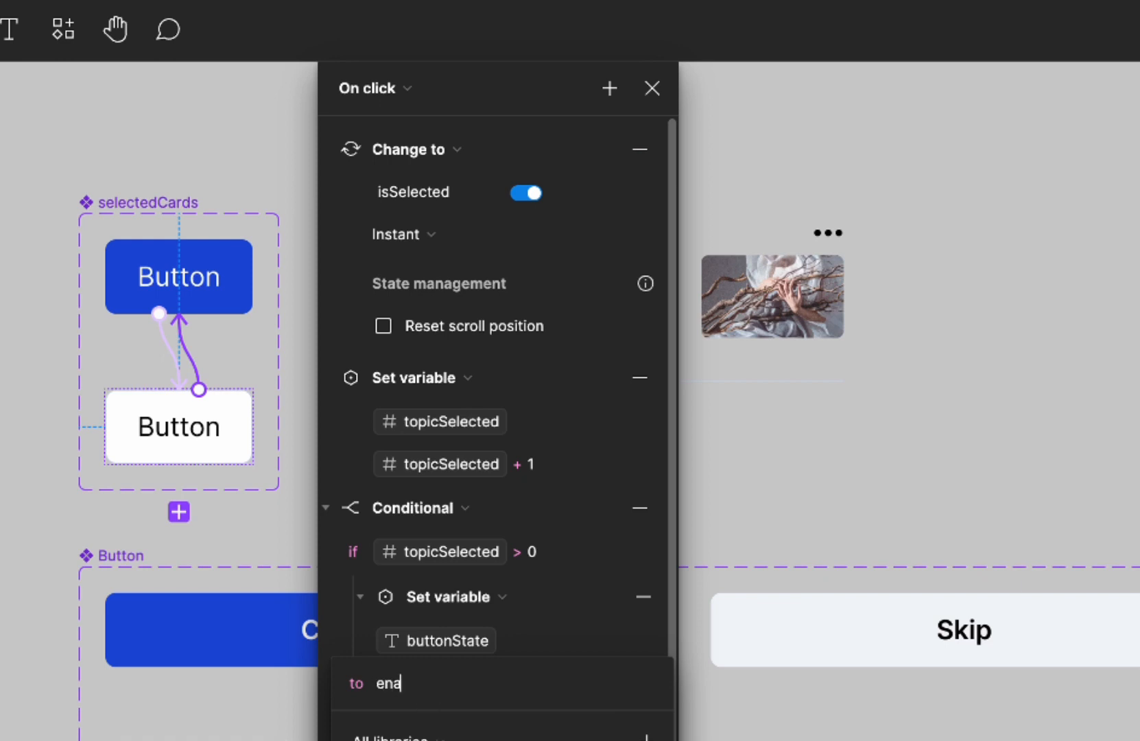
{"action": "type", "text": "bled"}
{"action": "key", "text": "Return"}
{"action": "left_click", "coordinate": [325, 720]}
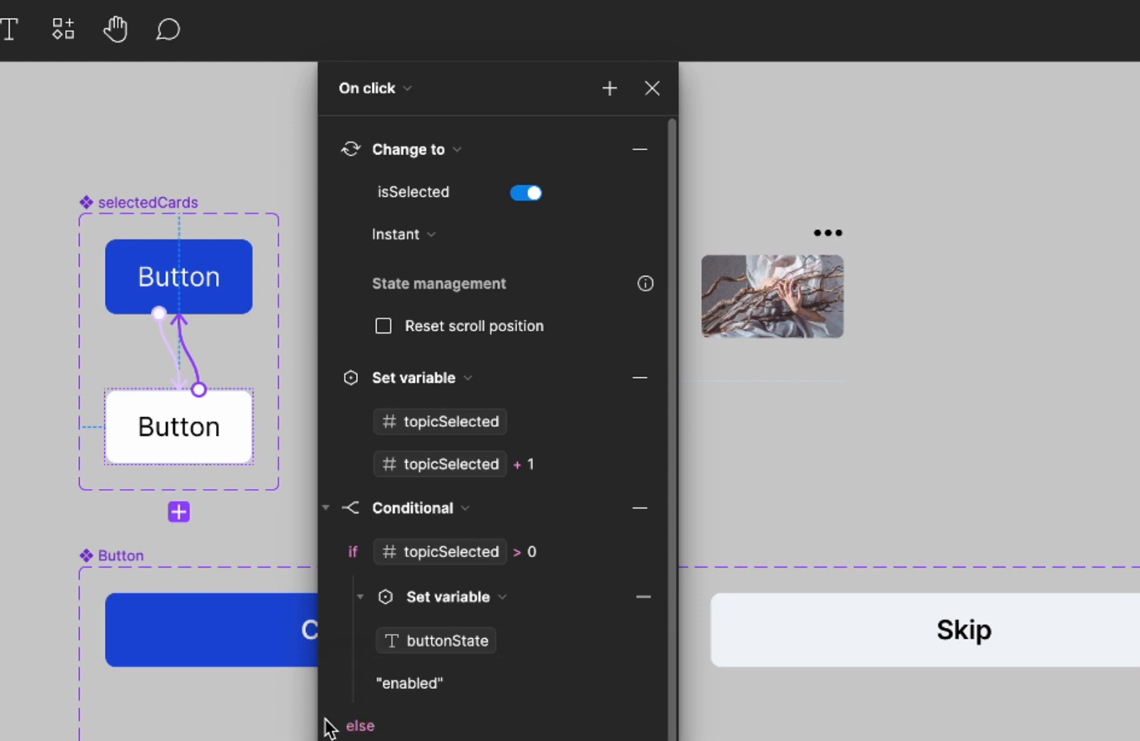
{"action": "left_click", "coordinate": [655, 89]}
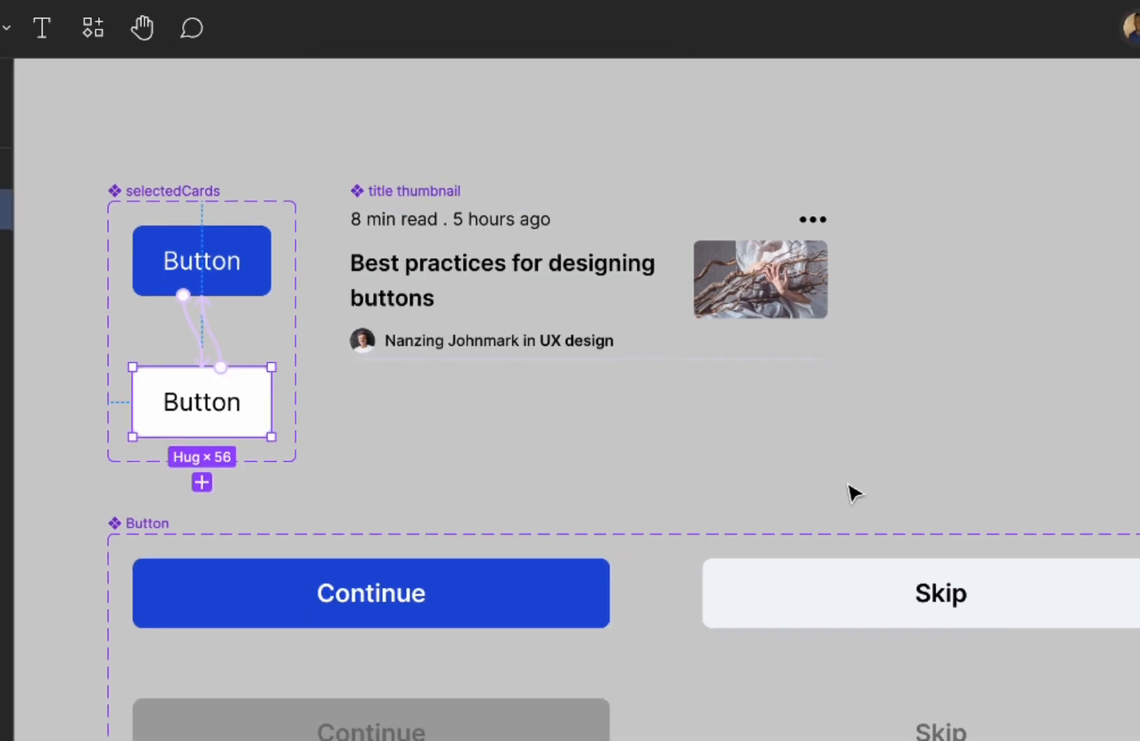
Open the prototype preview of Flow 1 from the Get started frame.
{"action": "scroll", "coordinate": [849, 485], "scroll_direction": "right", "scroll_amount": 9}
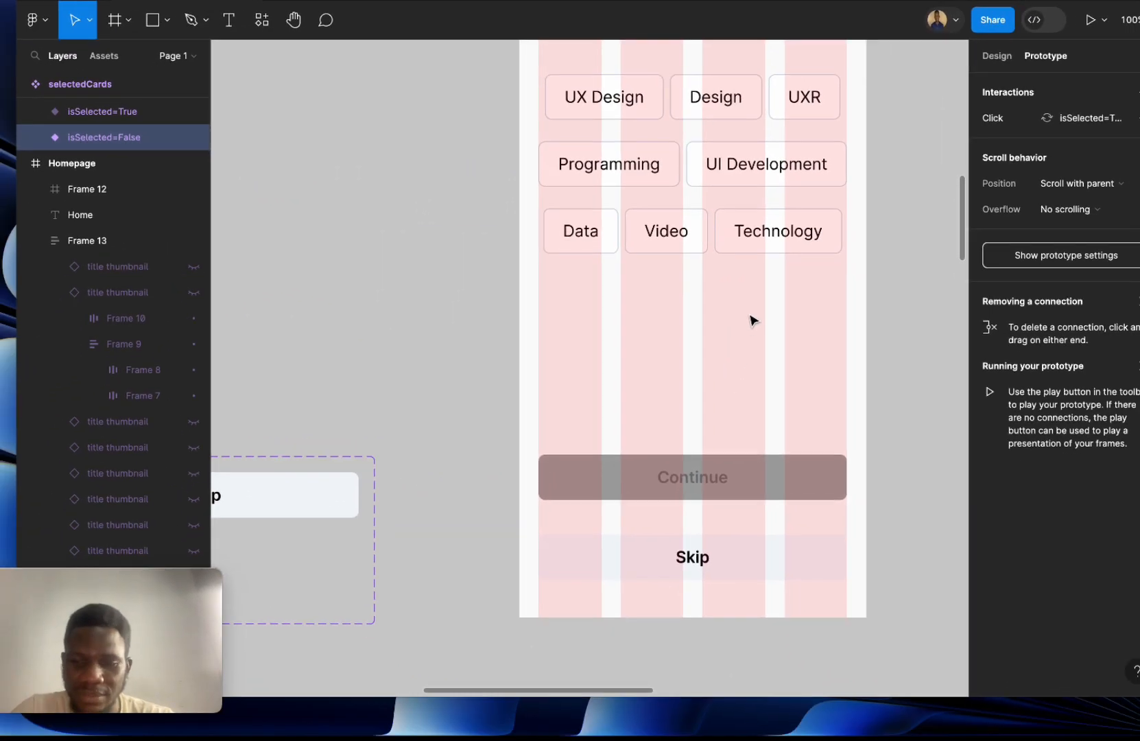
{"action": "key", "text": "super+minus"}
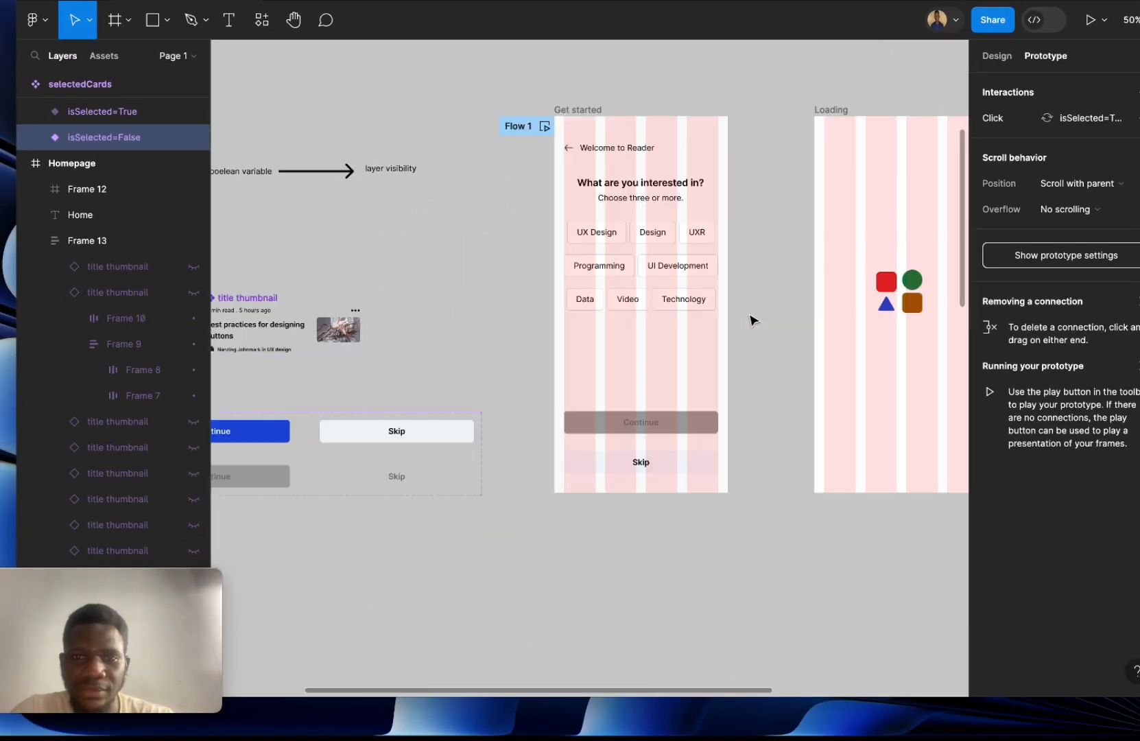
{"action": "left_click", "coordinate": [556, 159]}
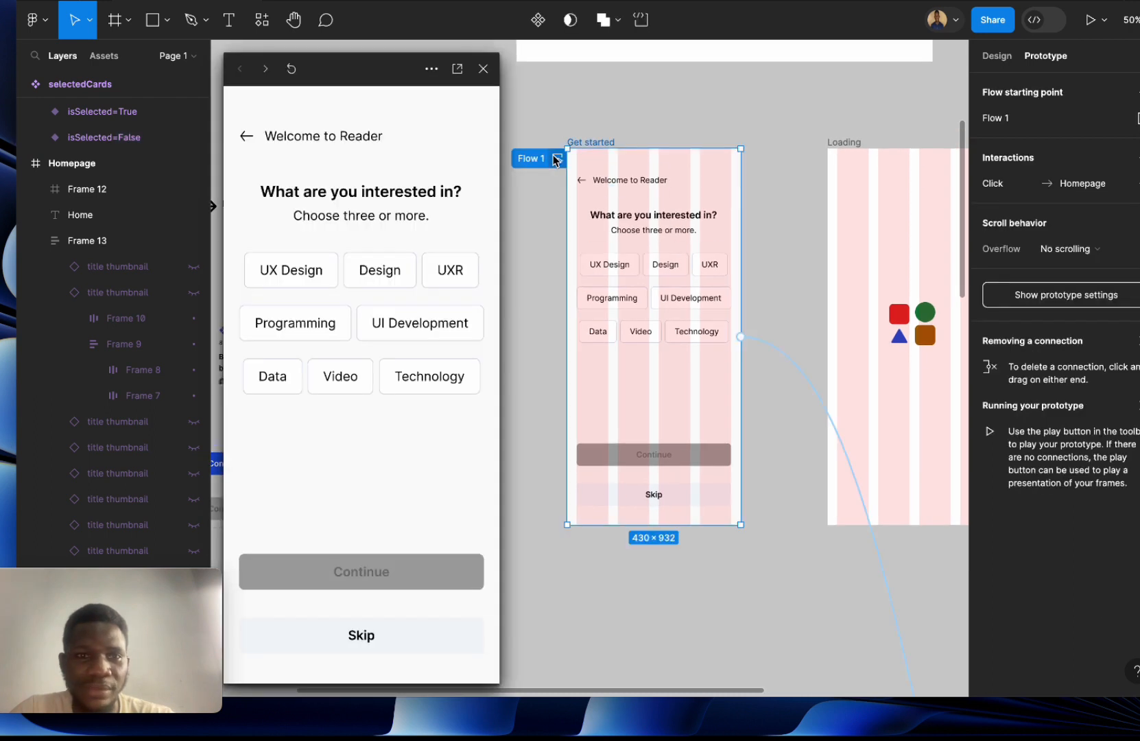
Test the Continue button's state in the preview by selecting and deselecting the UX Design, Design and UXR topics, and close the preview.
{"action": "left_click", "coordinate": [286, 279]}
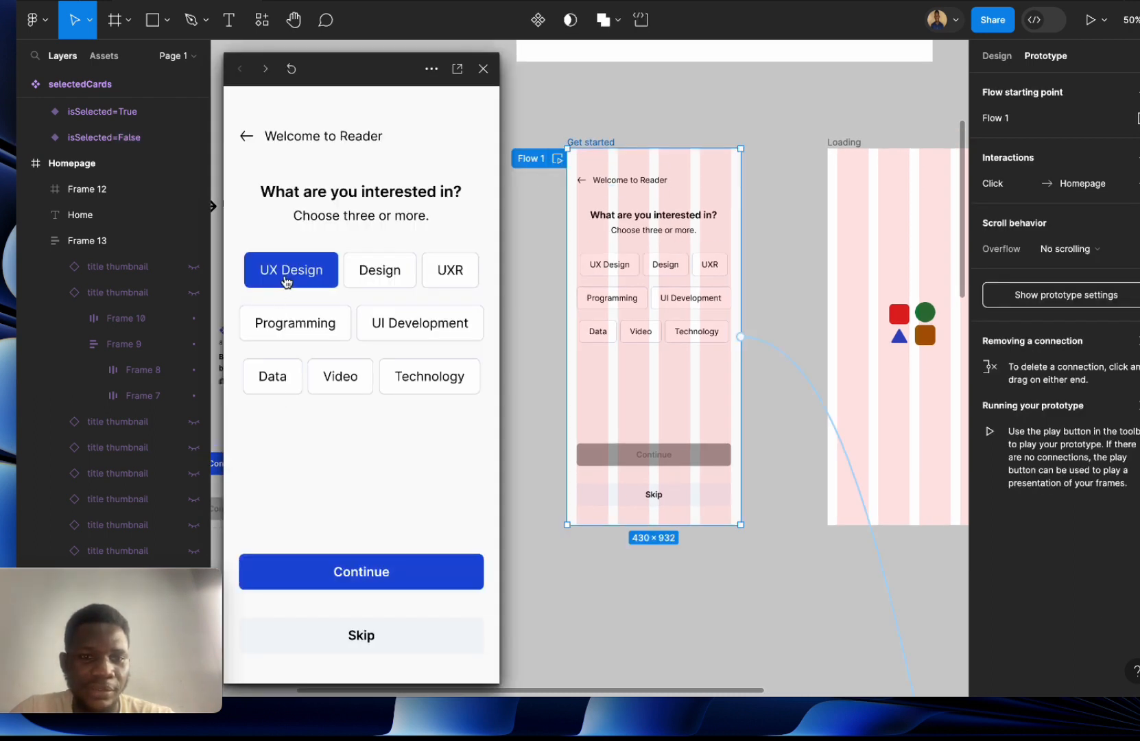
{"action": "left_click", "coordinate": [363, 276]}
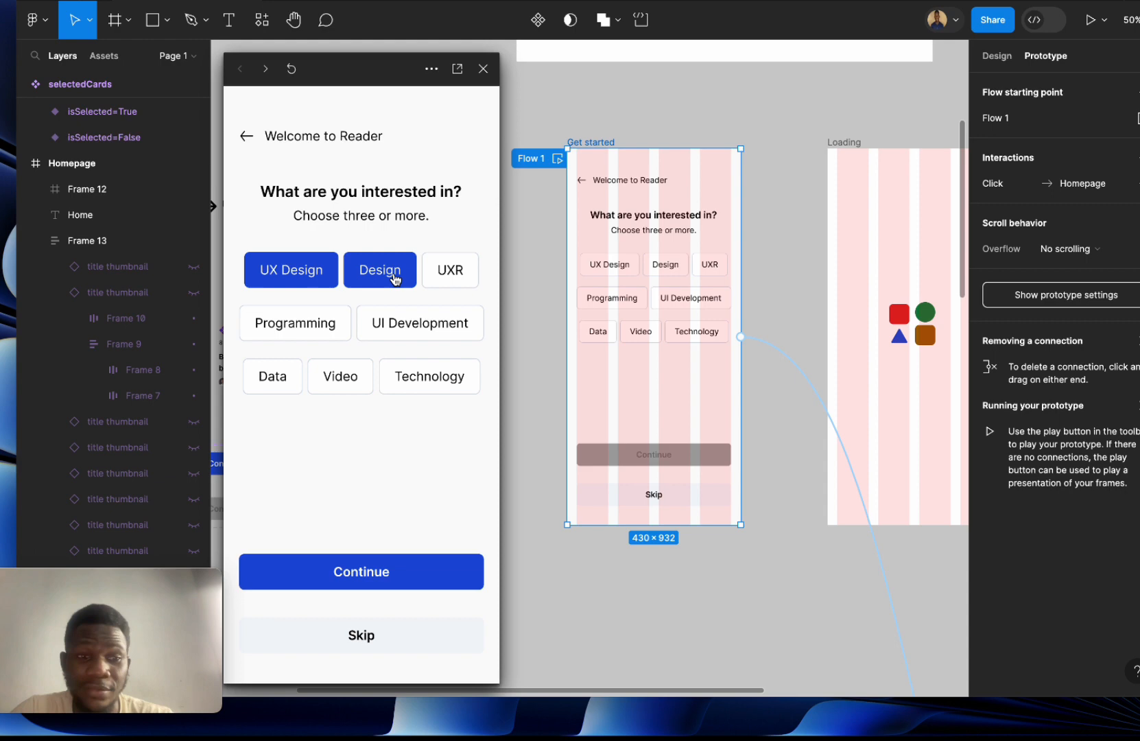
{"action": "left_click", "coordinate": [438, 276]}
{"action": "left_click", "coordinate": [379, 280]}
{"action": "left_click", "coordinate": [451, 280]}
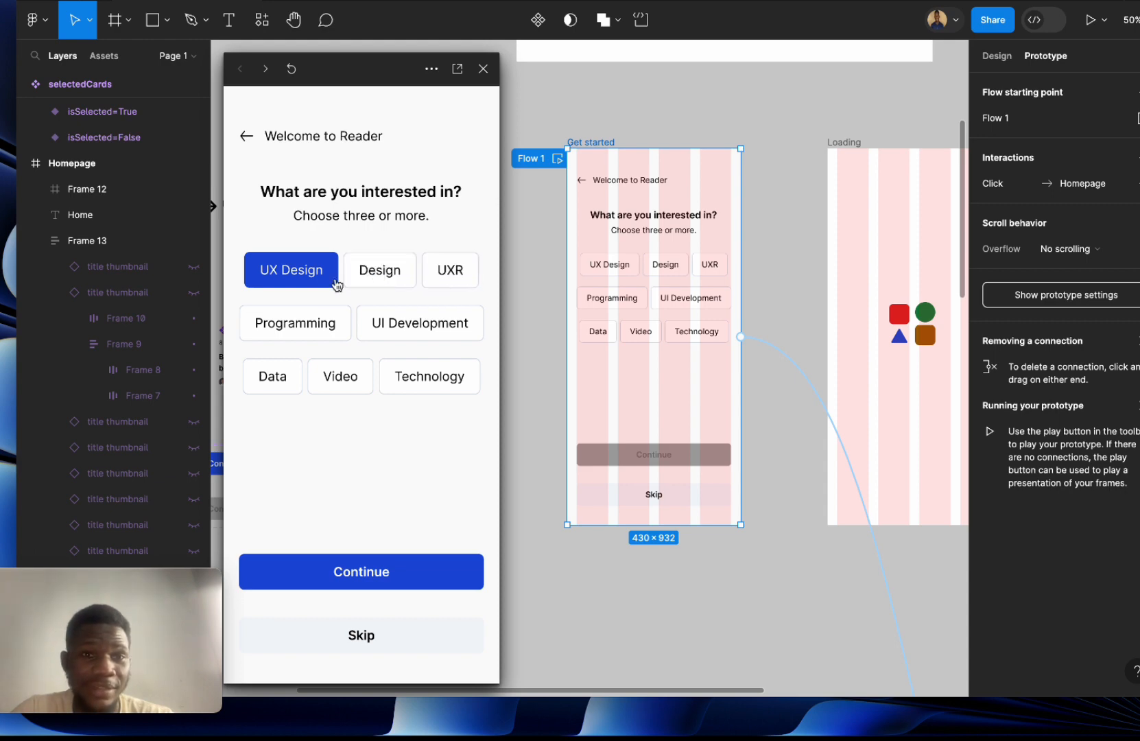
{"action": "left_click", "coordinate": [300, 287]}
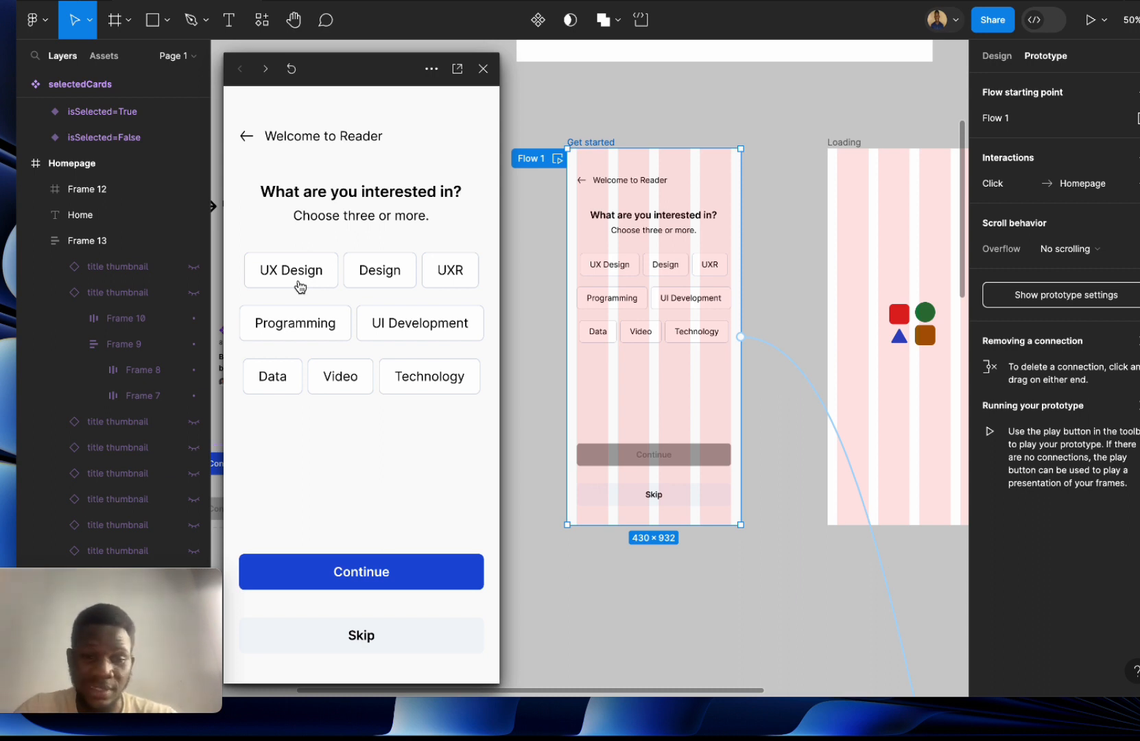
{"action": "left_click", "coordinate": [483, 68]}
Add a Set variable action to the isSelected=True click interaction in selectedCards that sets topicSelected to topicSelected - 1.
{"action": "scroll", "coordinate": [499, 333], "scroll_direction": "left", "scroll_amount": 5}
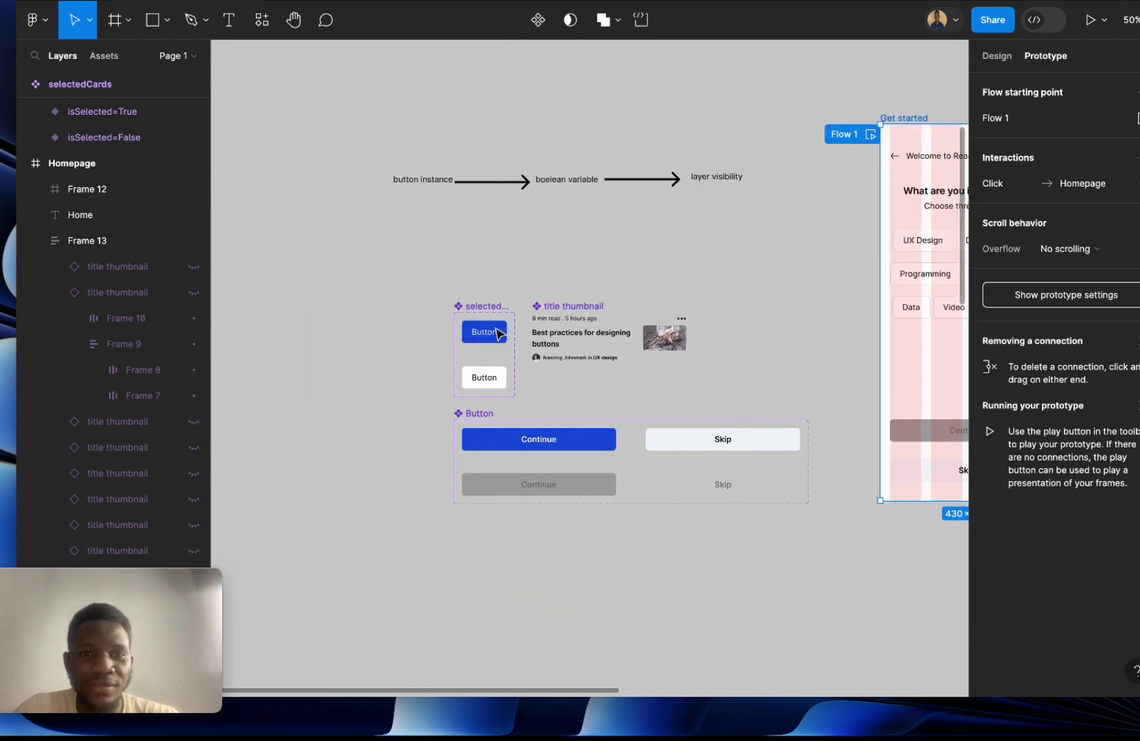
{"action": "scroll", "coordinate": [499, 333], "scroll_direction": "up", "scroll_amount": 4}
{"action": "key", "text": "super+equal"}
{"action": "scroll", "coordinate": [497, 332], "scroll_direction": "down", "scroll_amount": 2}
{"action": "left_click", "coordinate": [503, 246]}
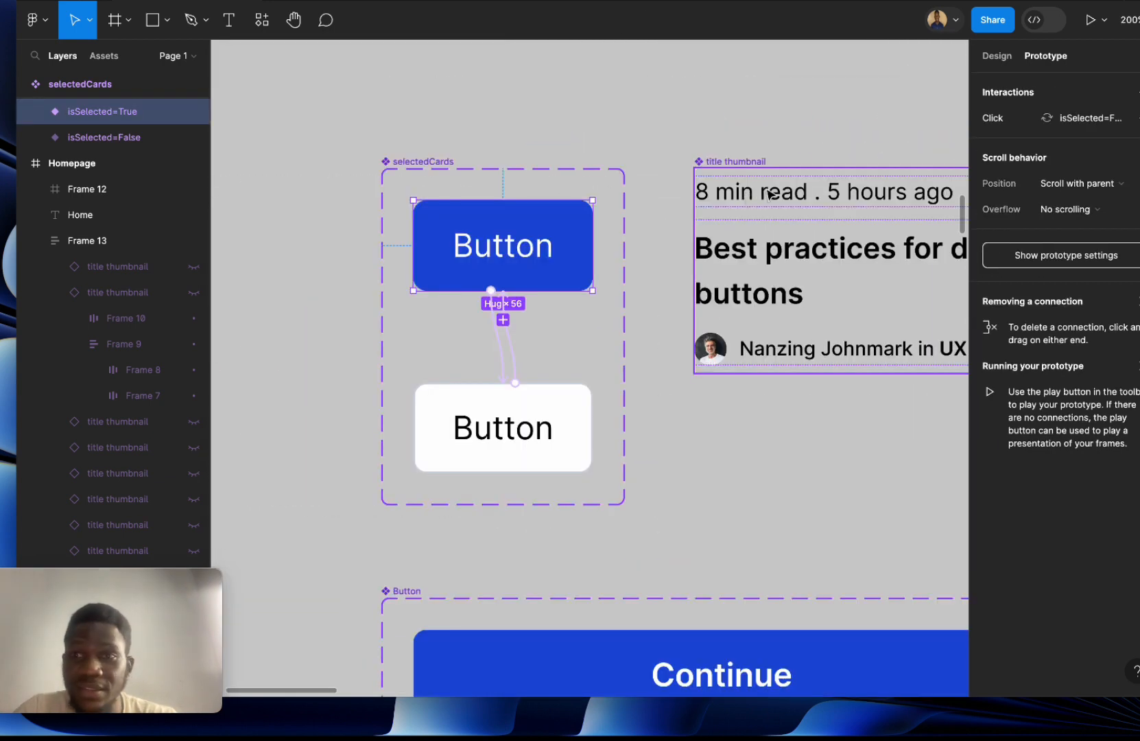
{"action": "left_click", "coordinate": [503, 340]}
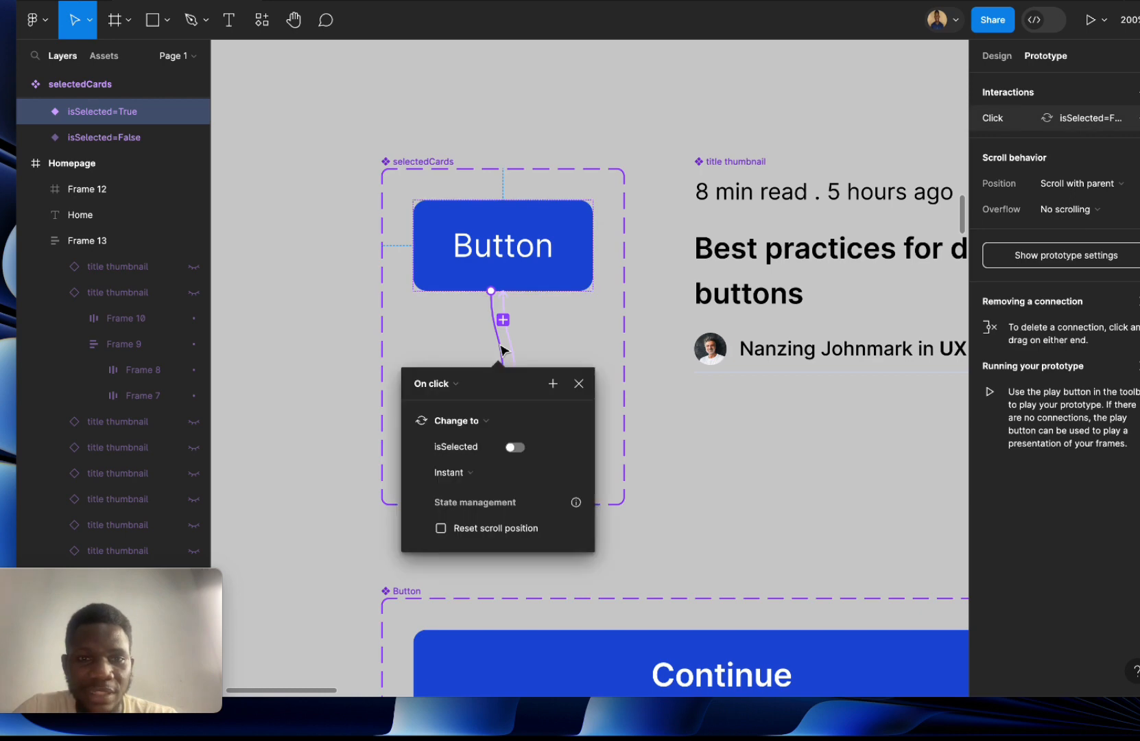
{"action": "left_click_drag", "start_coordinate": [524, 387], "coordinate": [614, 63]}
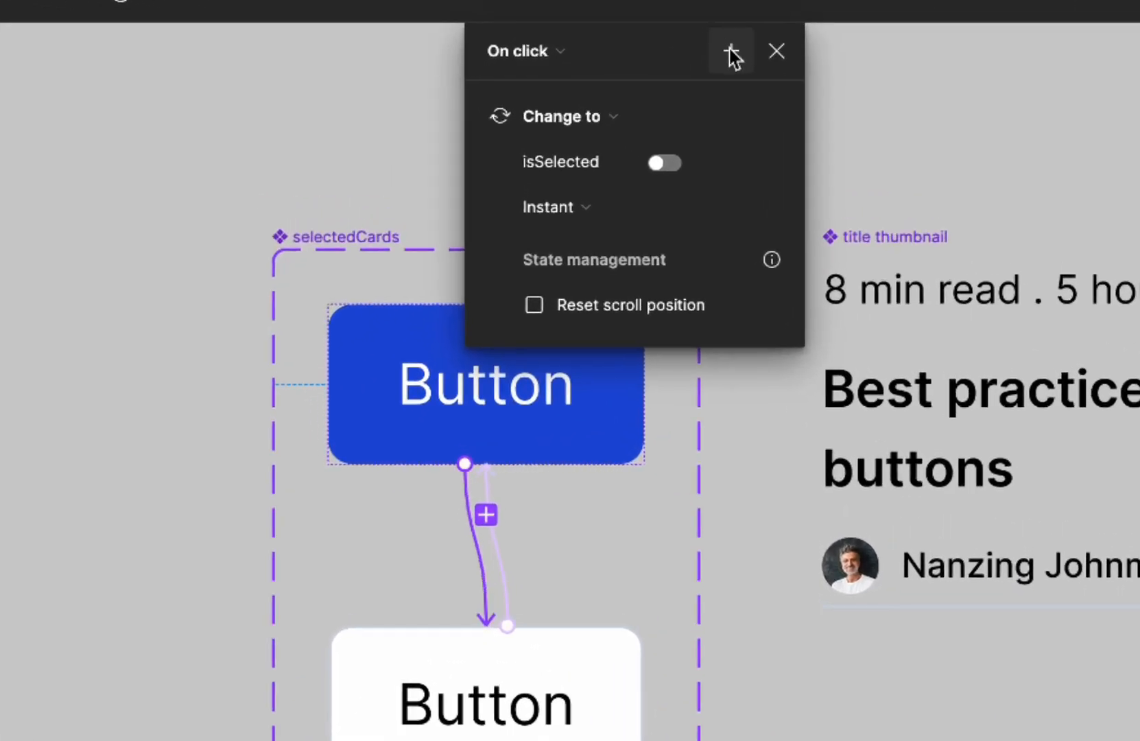
{"action": "left_click", "coordinate": [732, 53]}
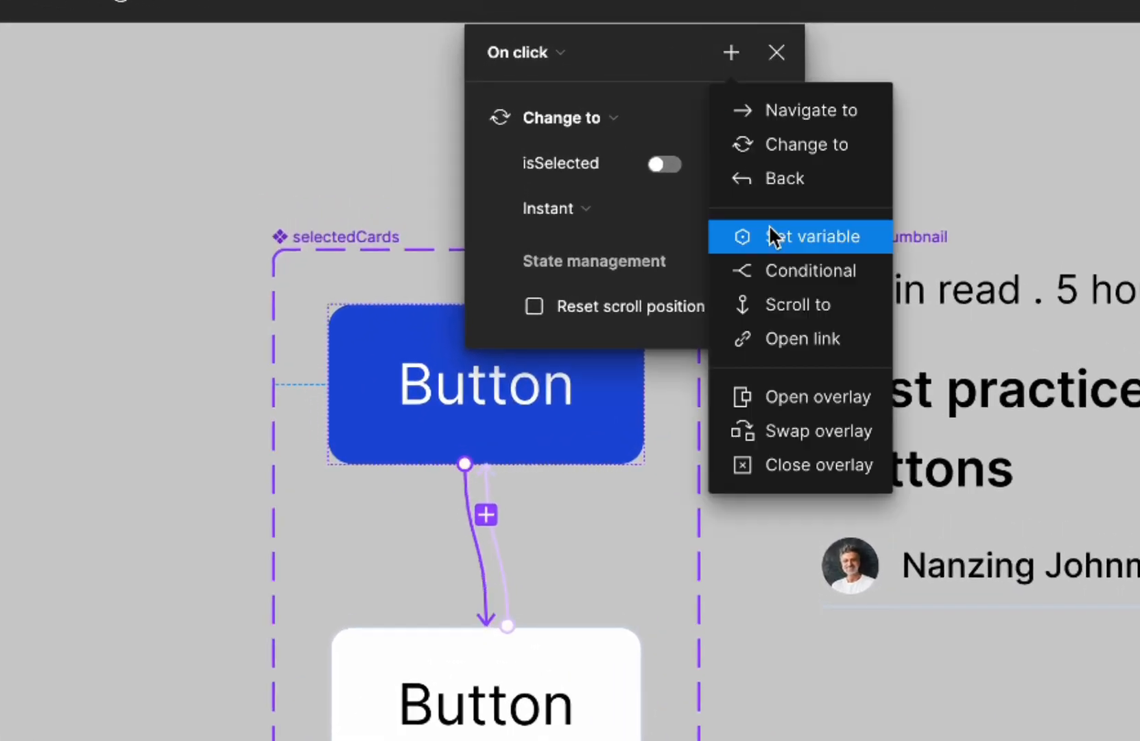
{"action": "left_click", "coordinate": [809, 238]}
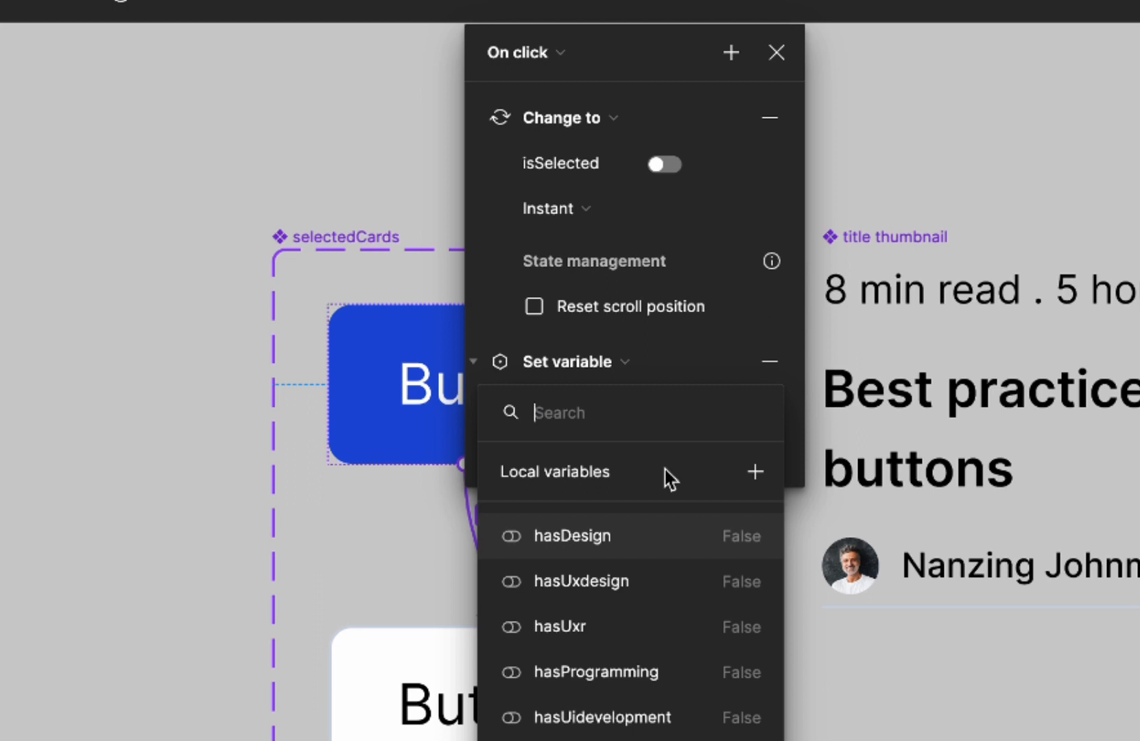
{"action": "scroll", "coordinate": [652, 734], "scroll_direction": "down", "scroll_amount": 2}
{"action": "left_click", "coordinate": [638, 738]}
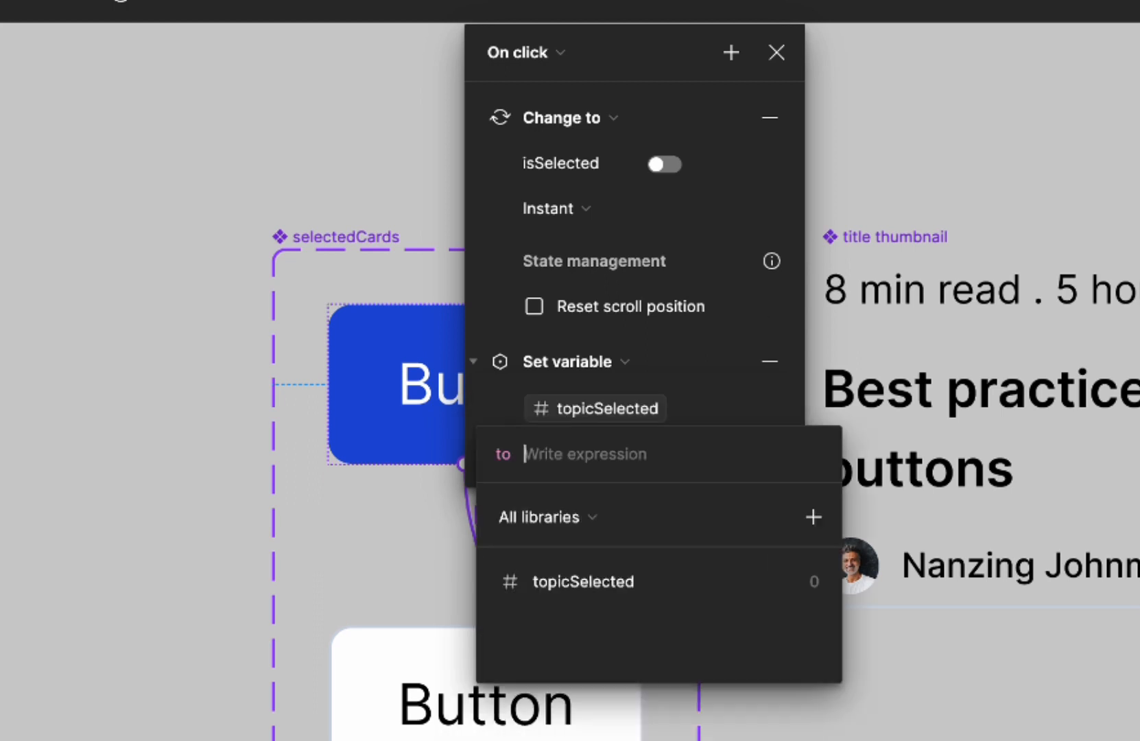
{"action": "left_click", "coordinate": [579, 585]}
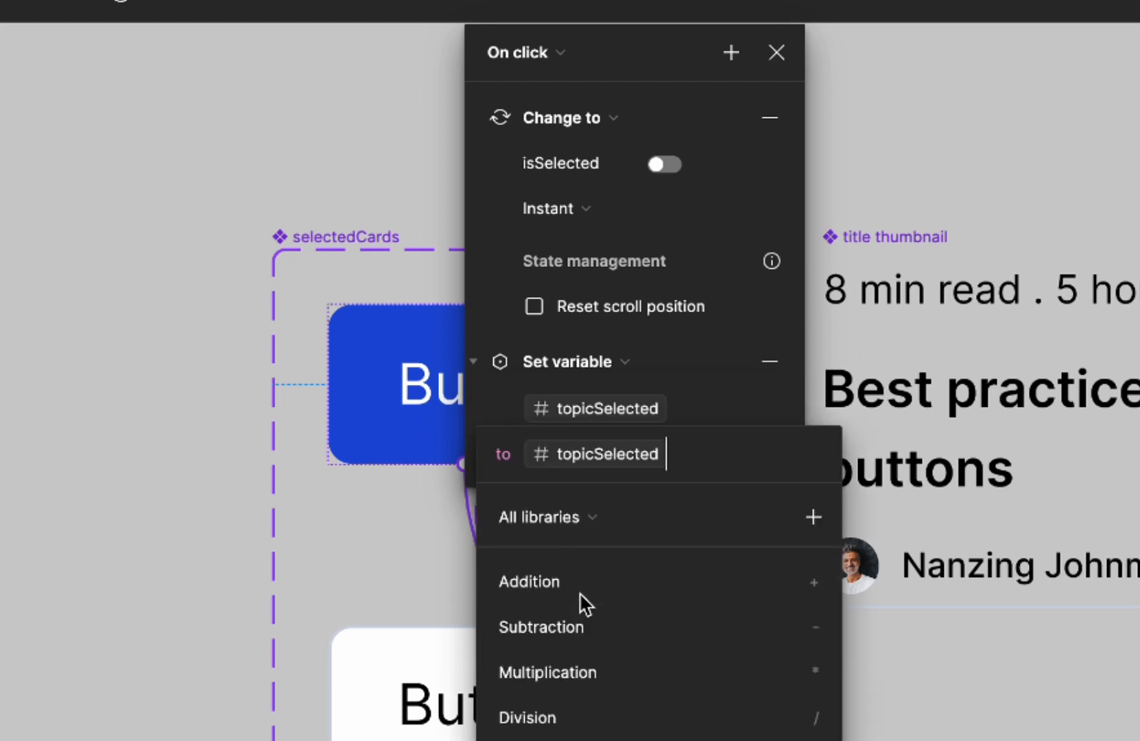
{"action": "type", "text": "-1"}
{"action": "key", "text": "Return"}
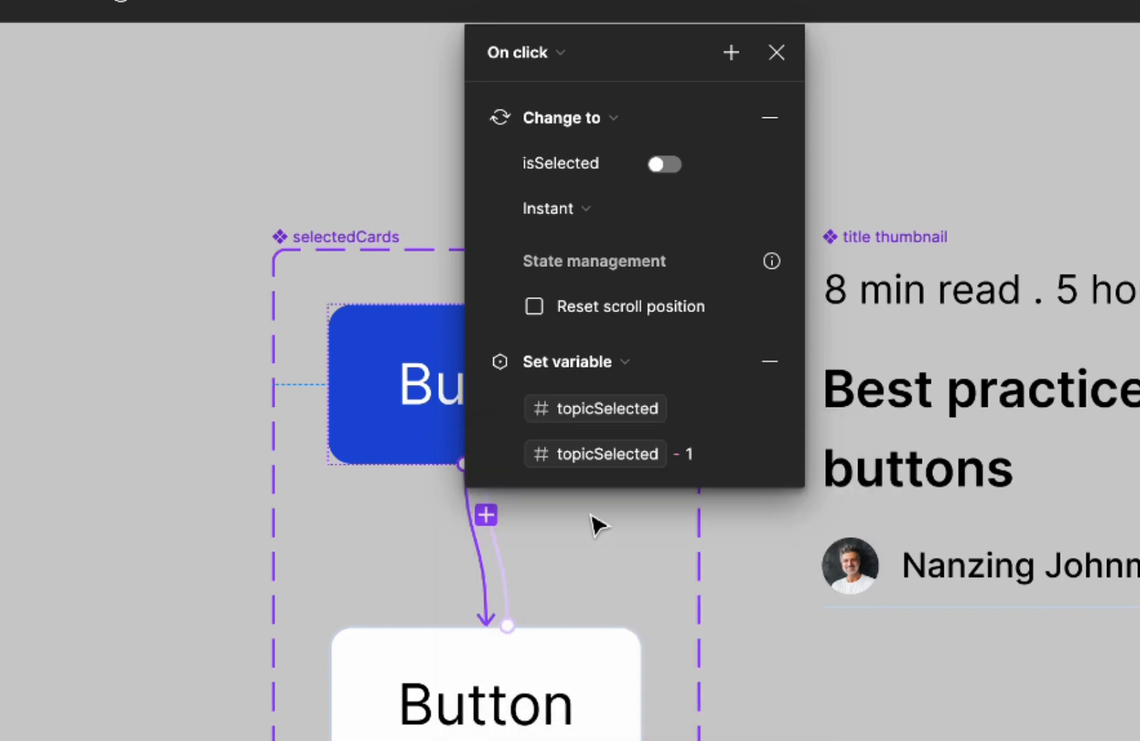
Add a Conditional action to the isSelected=True click interaction with the if condition topicSelected < 1.
{"action": "left_click", "coordinate": [731, 52]}
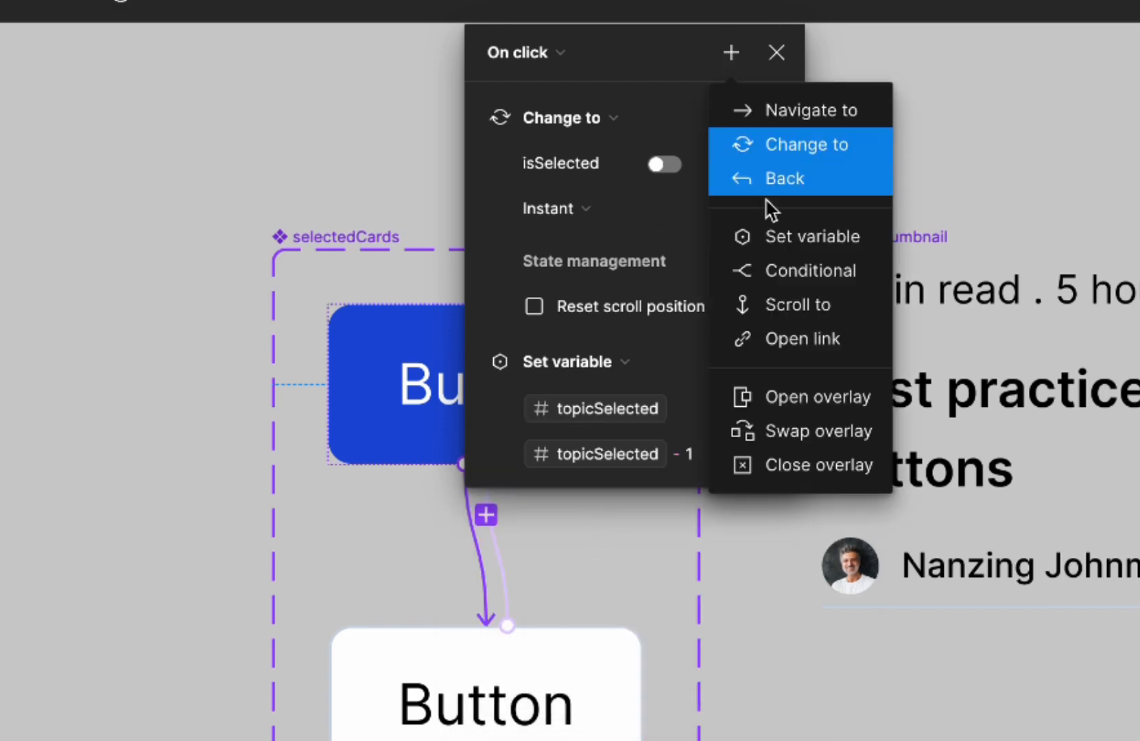
{"action": "left_click", "coordinate": [801, 274]}
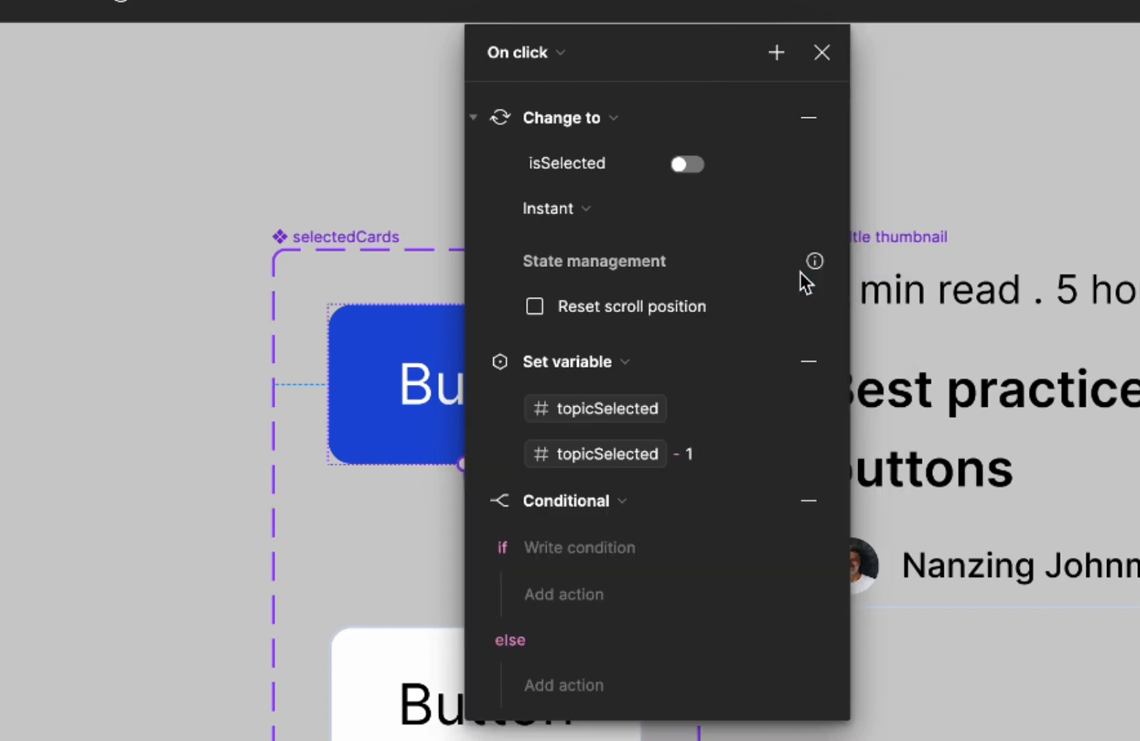
{"action": "left_click", "coordinate": [584, 547]}
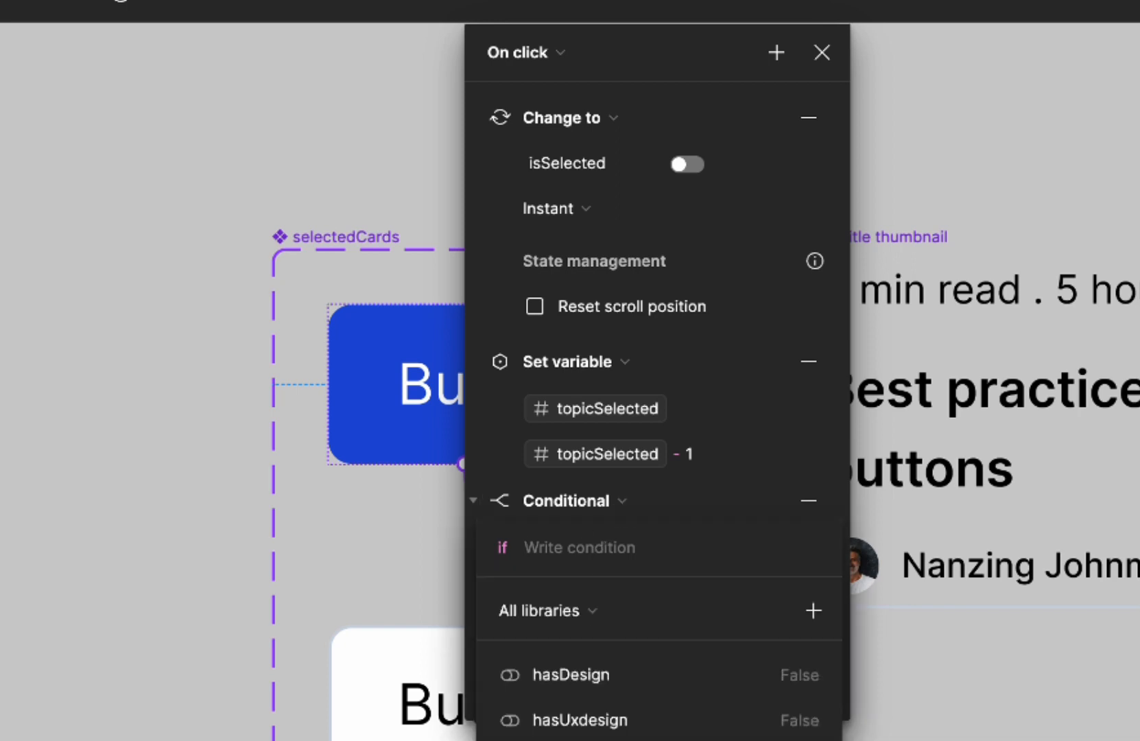
{"action": "scroll", "coordinate": [639, 707], "scroll_direction": "down", "scroll_amount": 1}
{"action": "left_click", "coordinate": [596, 738]}
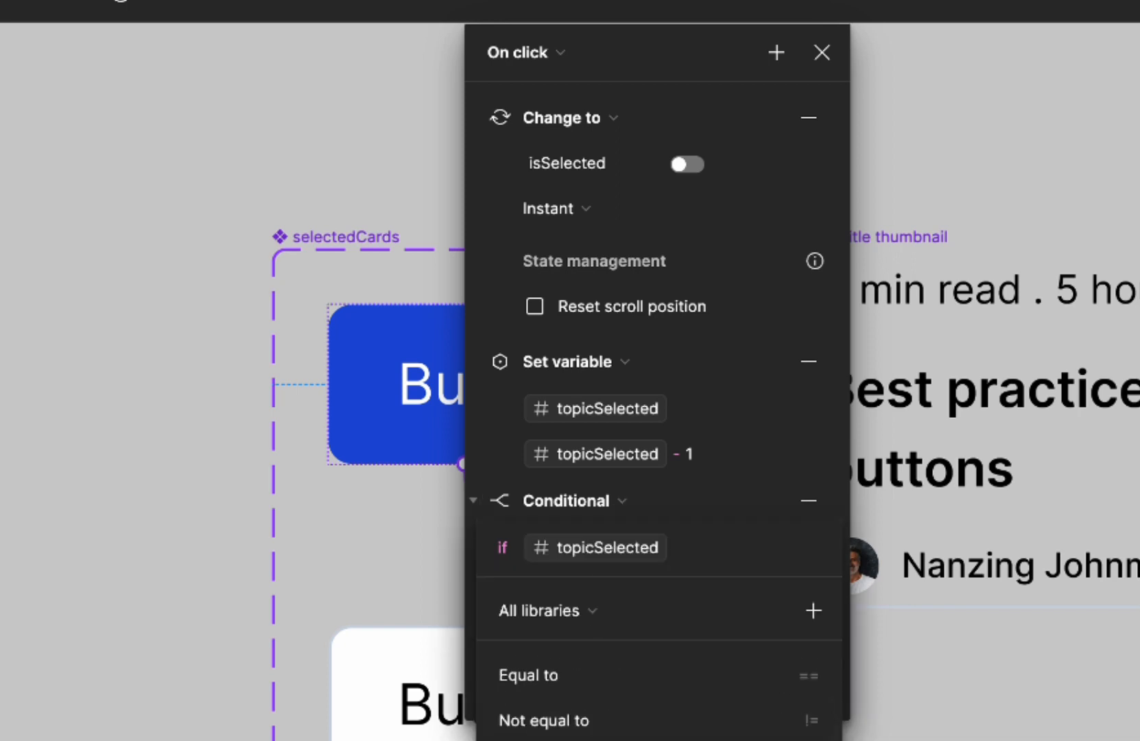
{"action": "type", "text": "< "}
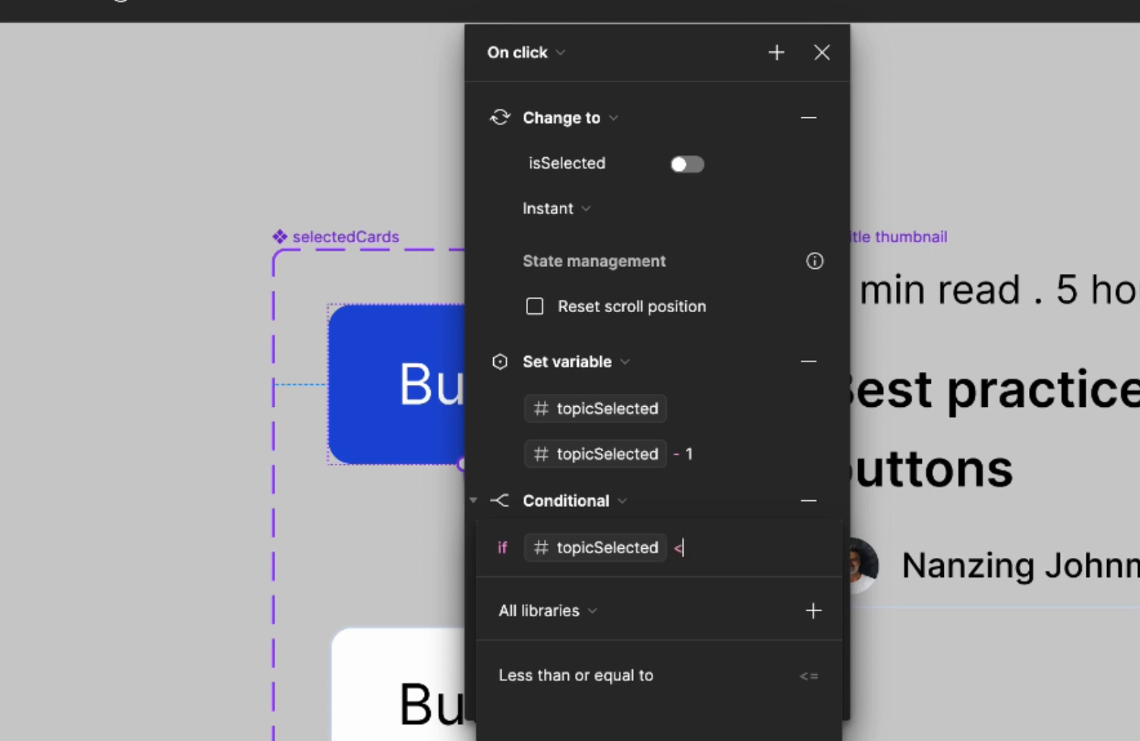
{"action": "type", "text": "1"}
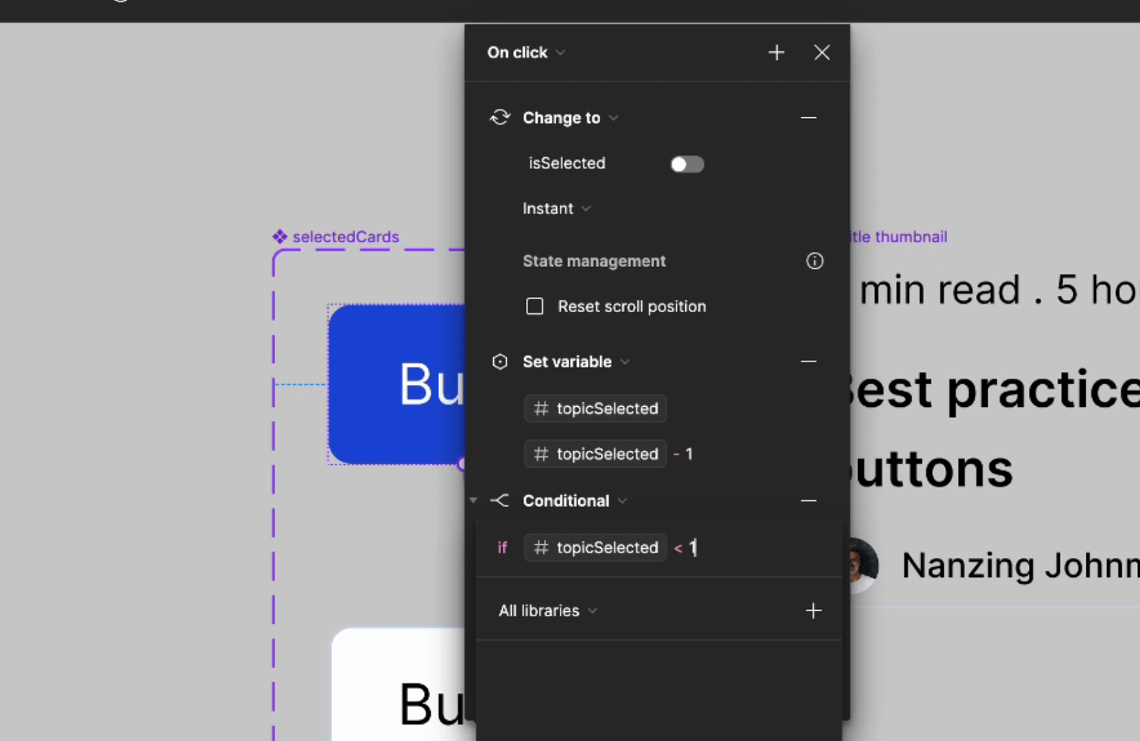
{"action": "key", "text": "Return"}
Under the topicSelected < 1 branch, add a Set variable action that sets buttonState to "disabled", and close the interaction settings.
{"action": "left_click", "coordinate": [564, 595]}
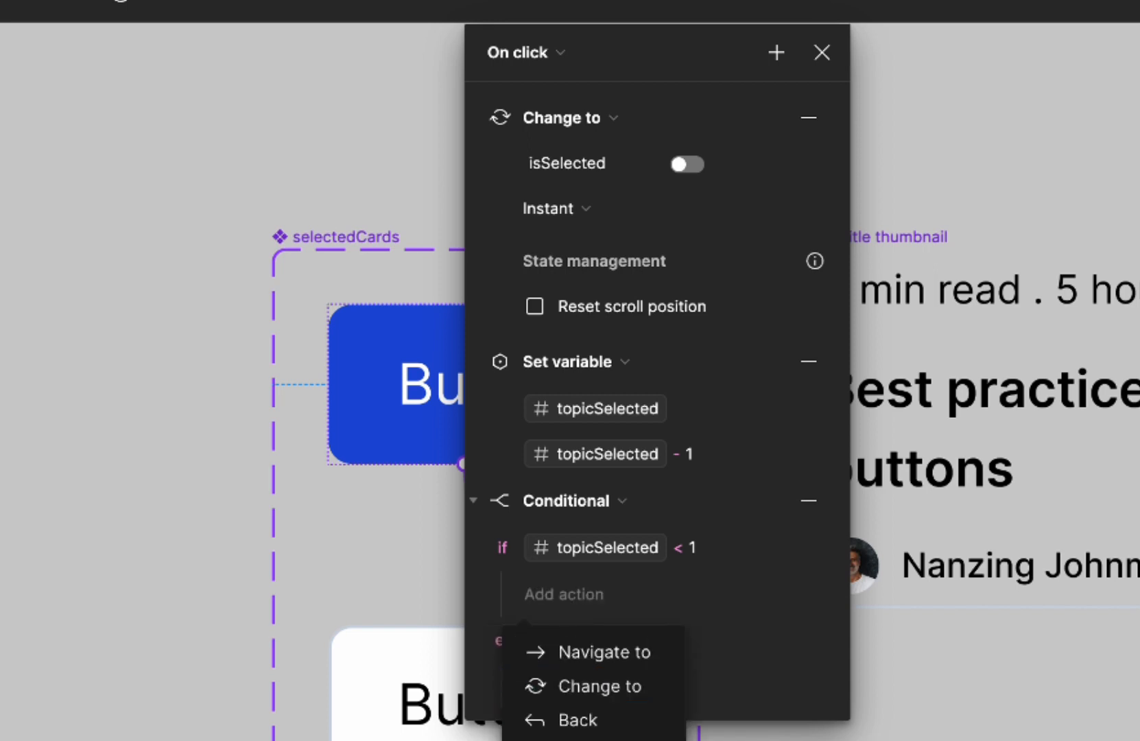
{"action": "left_click", "coordinate": [583, 739]}
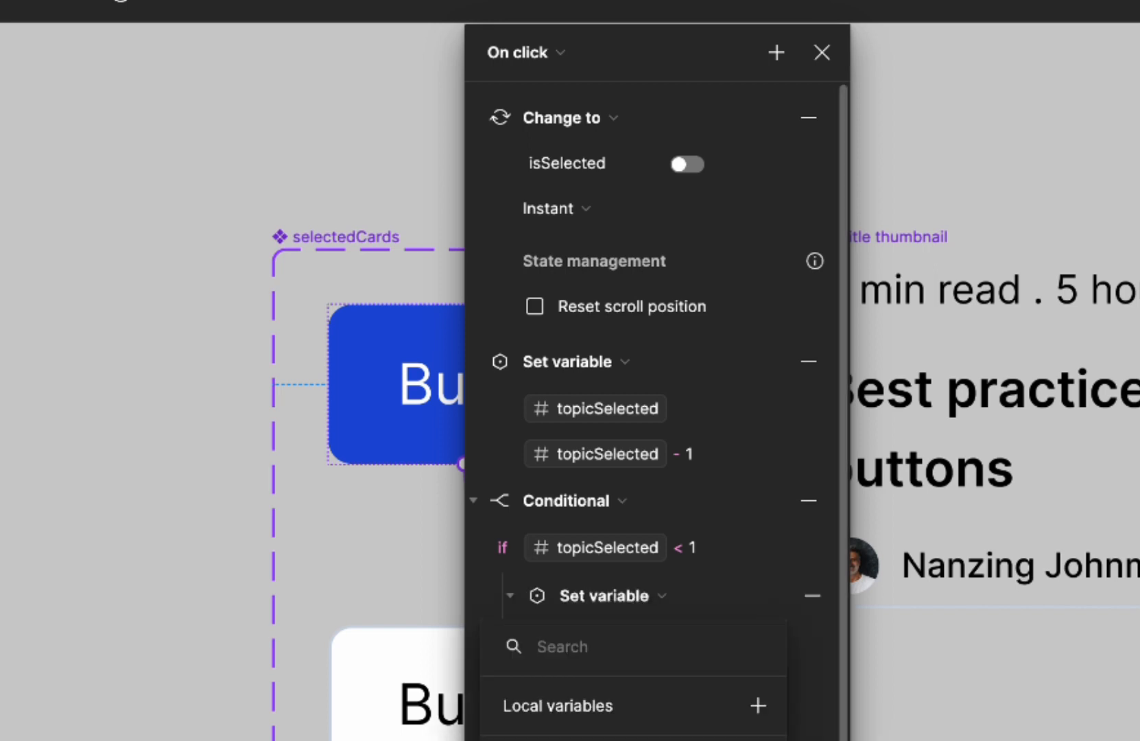
{"action": "left_click", "coordinate": [583, 740]}
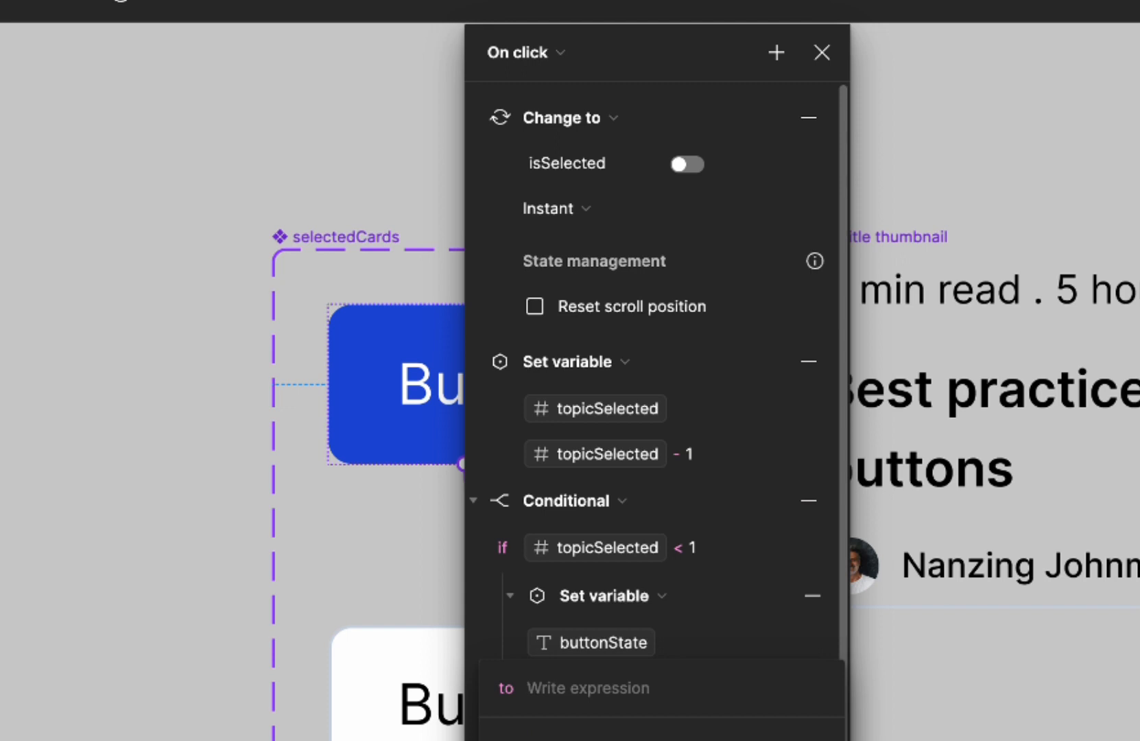
{"action": "type", "text": "d"}
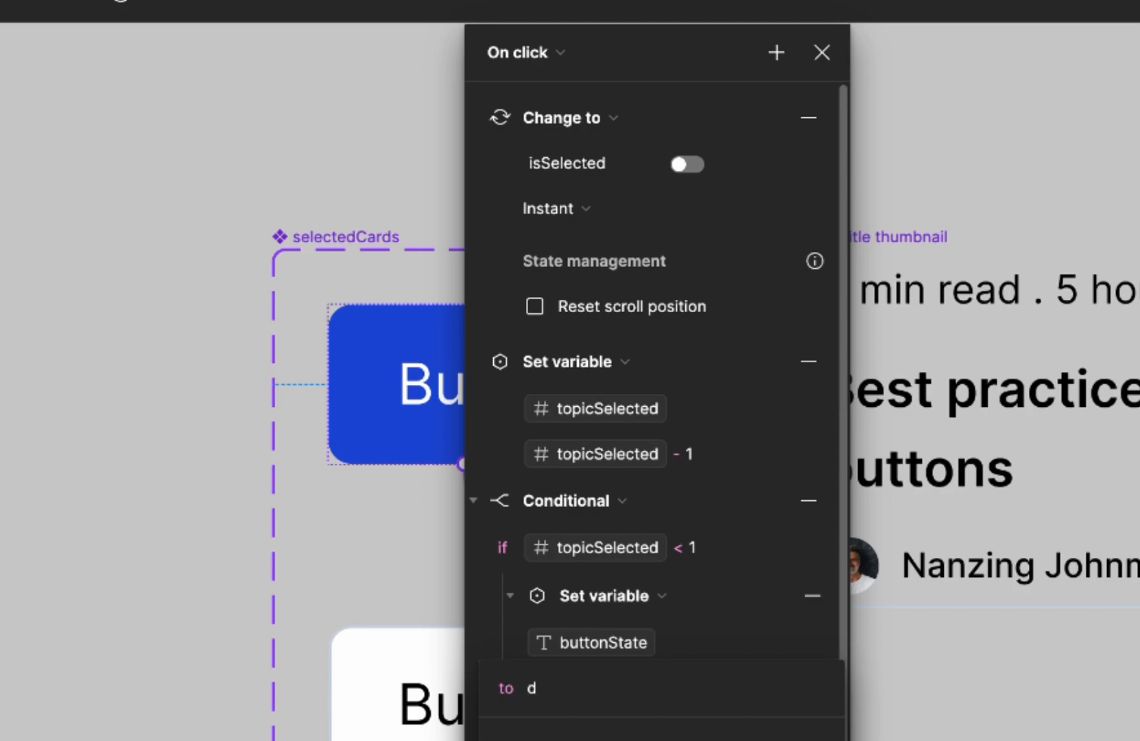
{"action": "type", "text": "isabled"}
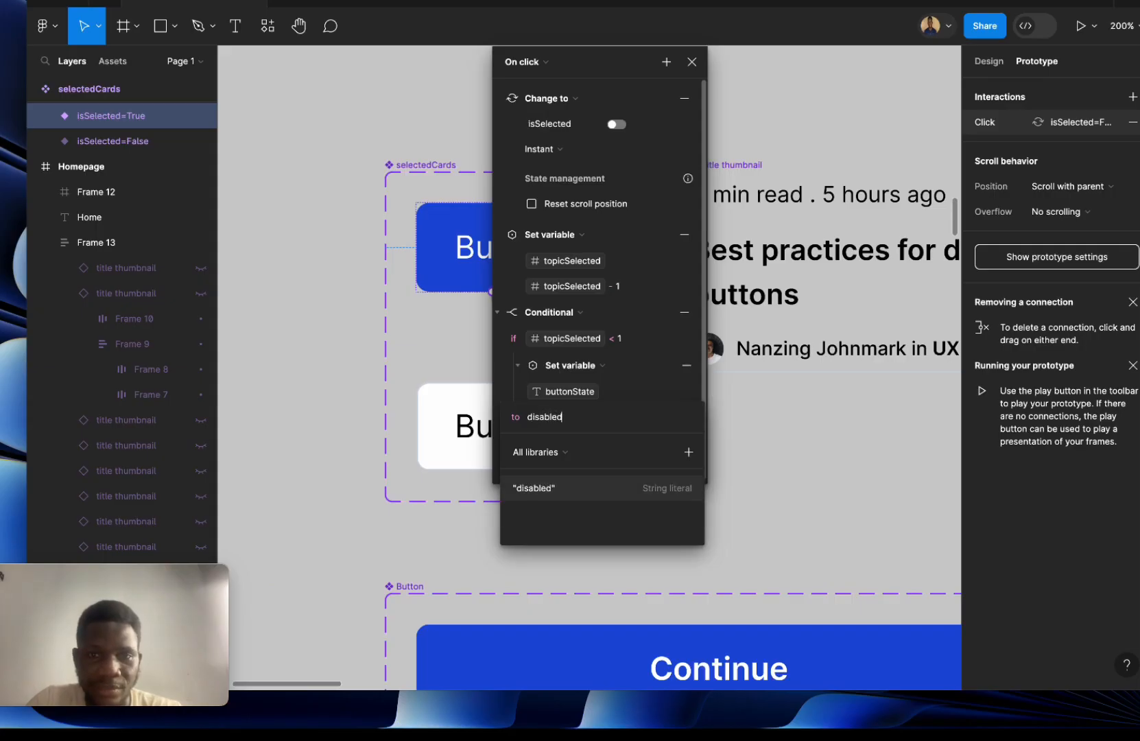
{"action": "left_click", "coordinate": [502, 392]}
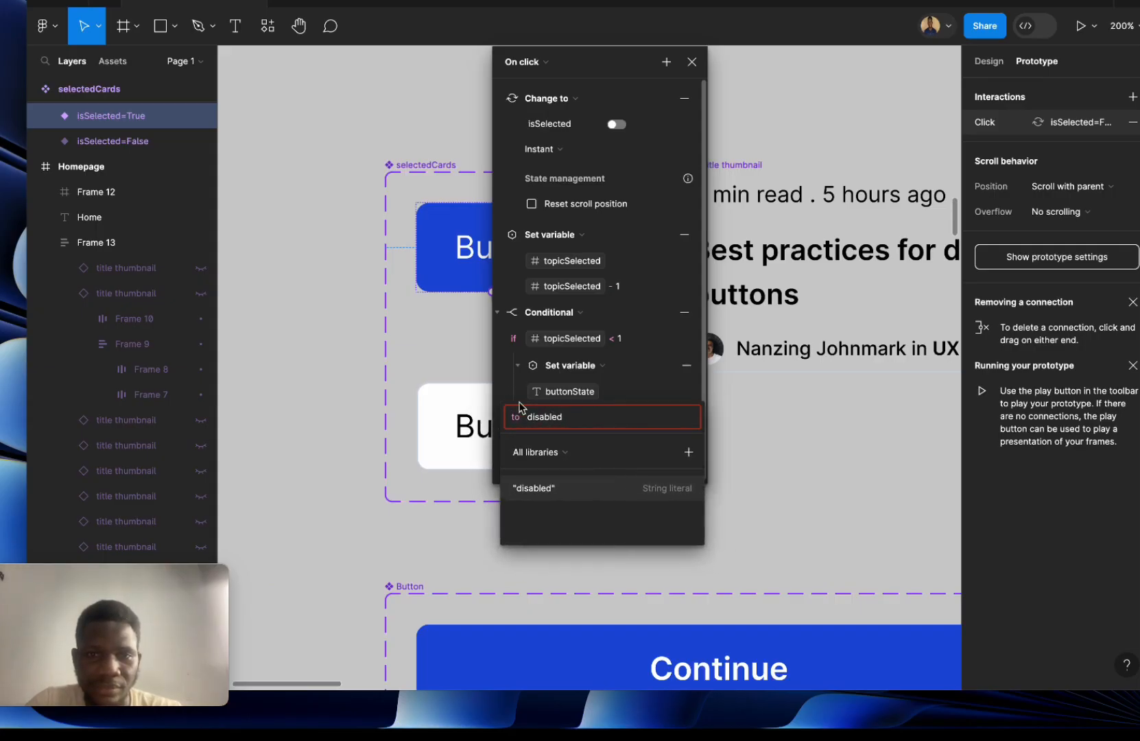
{"action": "left_click", "coordinate": [547, 493]}
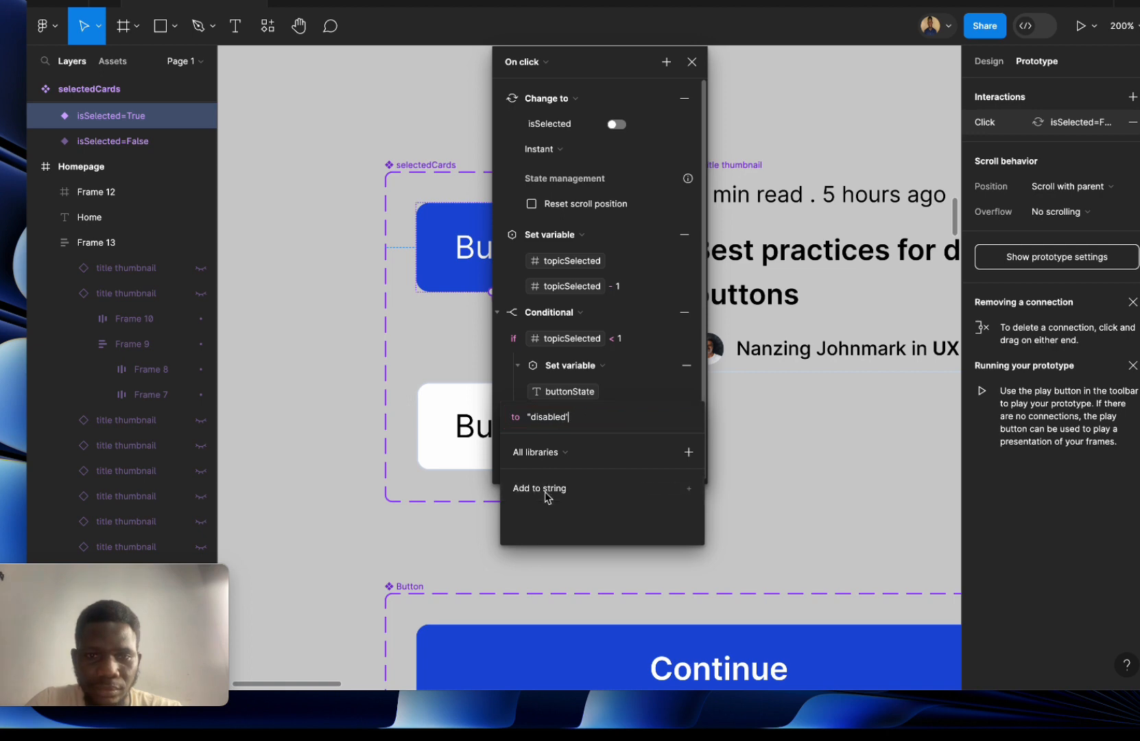
{"action": "left_click", "coordinate": [507, 371]}
{"action": "left_click", "coordinate": [692, 62]}
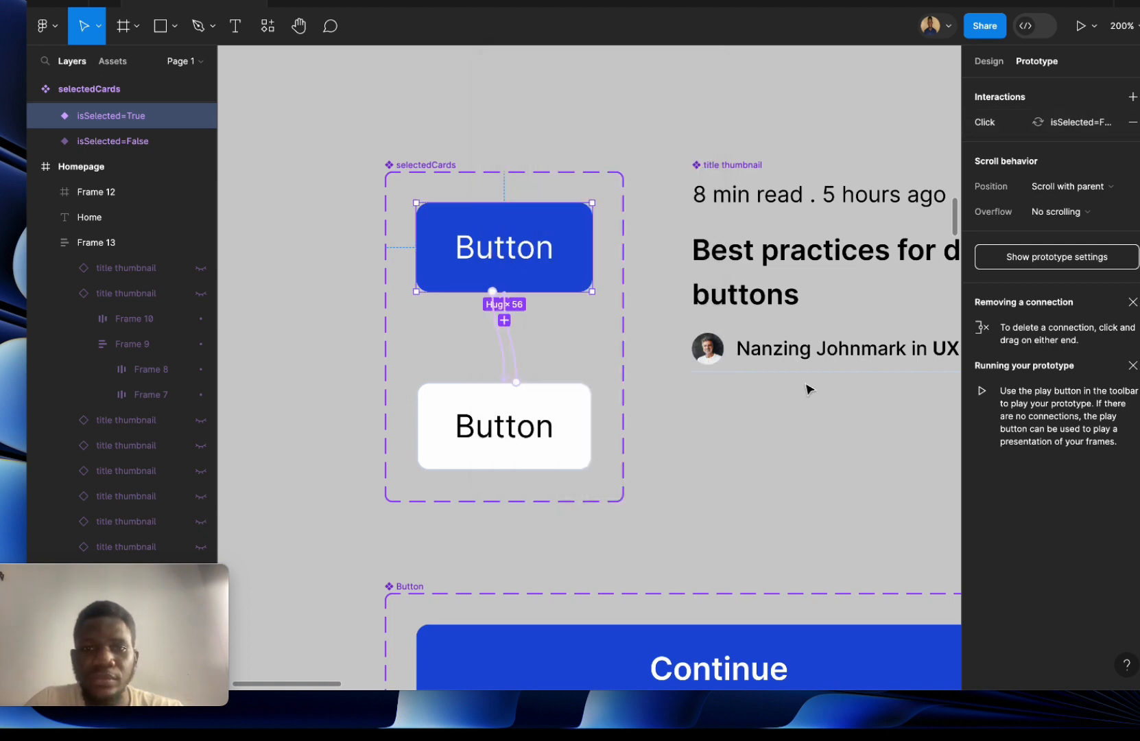
Preview Flow 1 from the Get started frame and toggle the UX Design and Design topics to test the Continue button's state.
{"action": "scroll", "coordinate": [810, 387], "scroll_direction": "right", "scroll_amount": 10}
{"action": "key", "text": "shift+0"}
{"action": "key", "text": "ctrl+minus"}
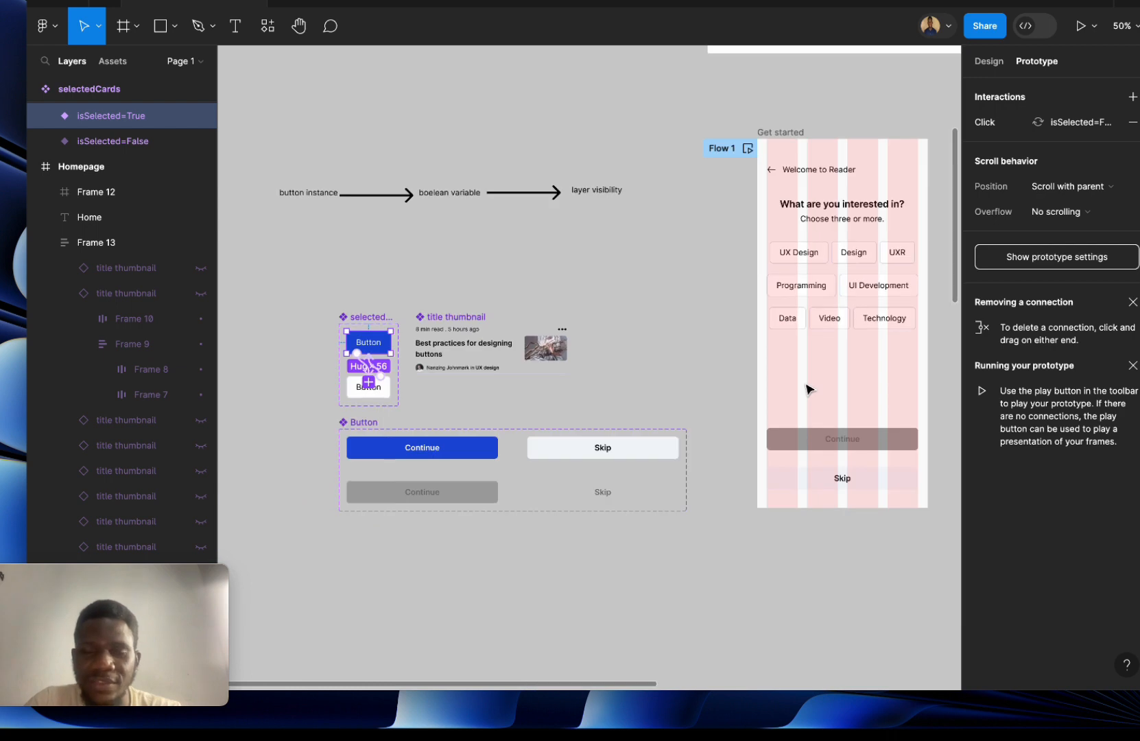
{"action": "left_click", "coordinate": [747, 148]}
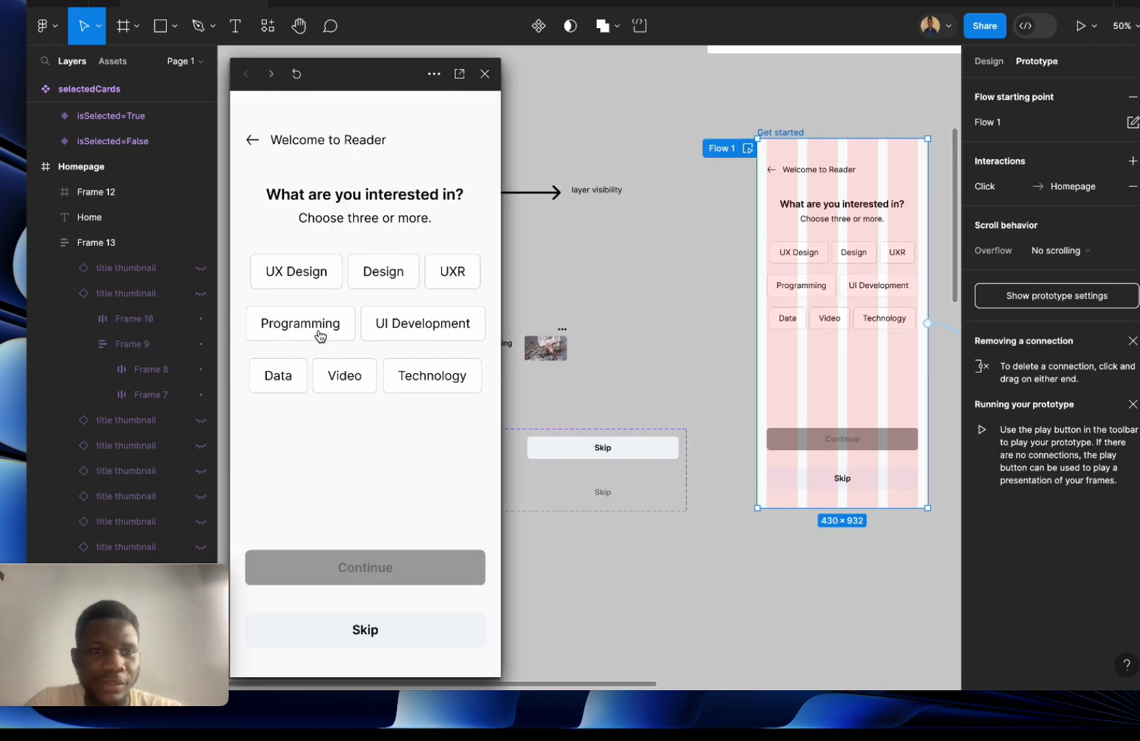
{"action": "left_click", "coordinate": [292, 276]}
{"action": "left_click", "coordinate": [370, 275]}
{"action": "left_click", "coordinate": [371, 275]}
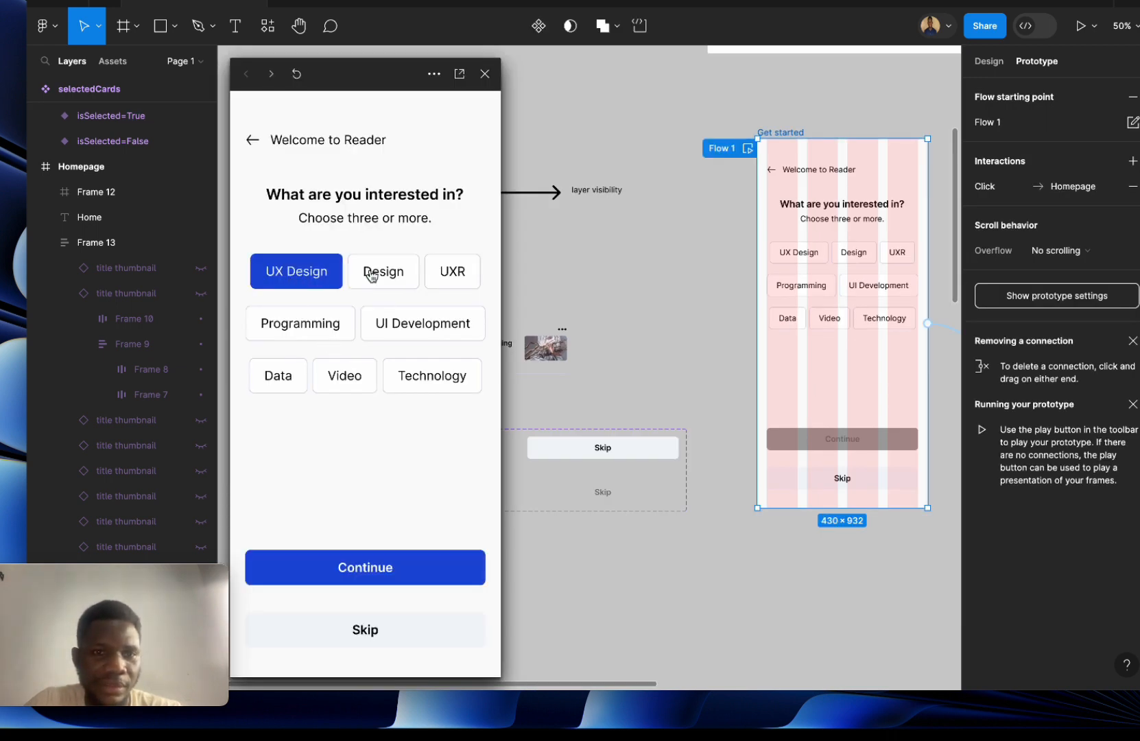
{"action": "left_click", "coordinate": [306, 280]}
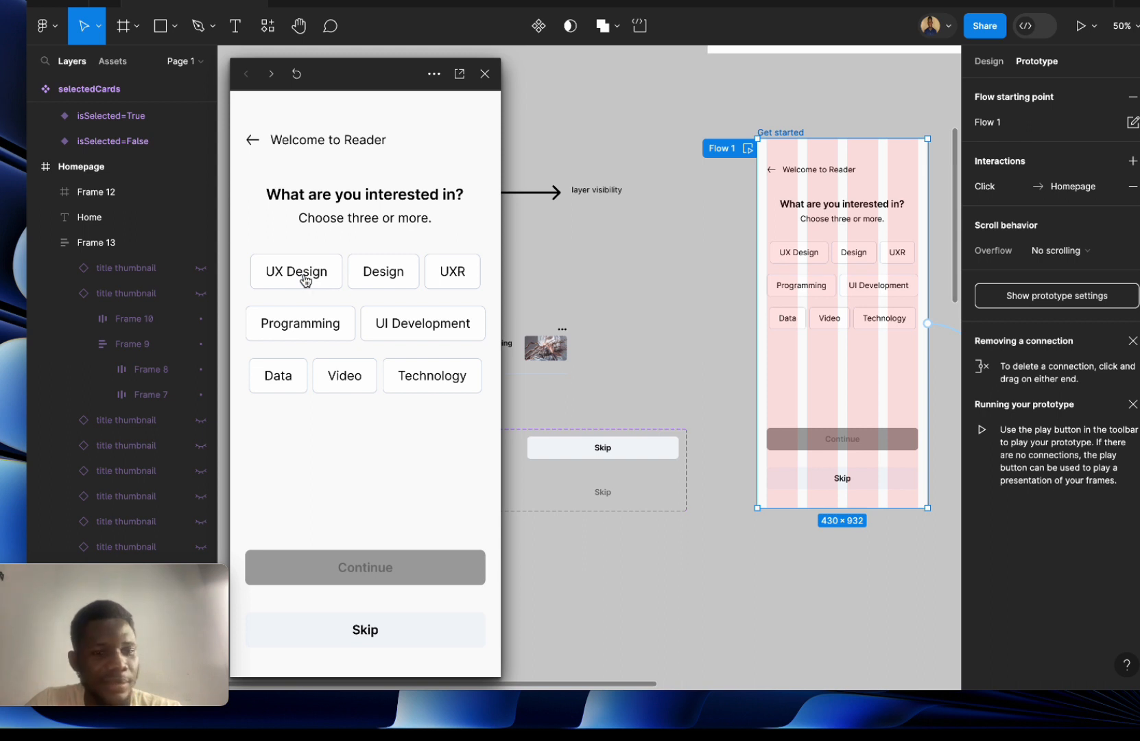
{"action": "left_click", "coordinate": [306, 280]}
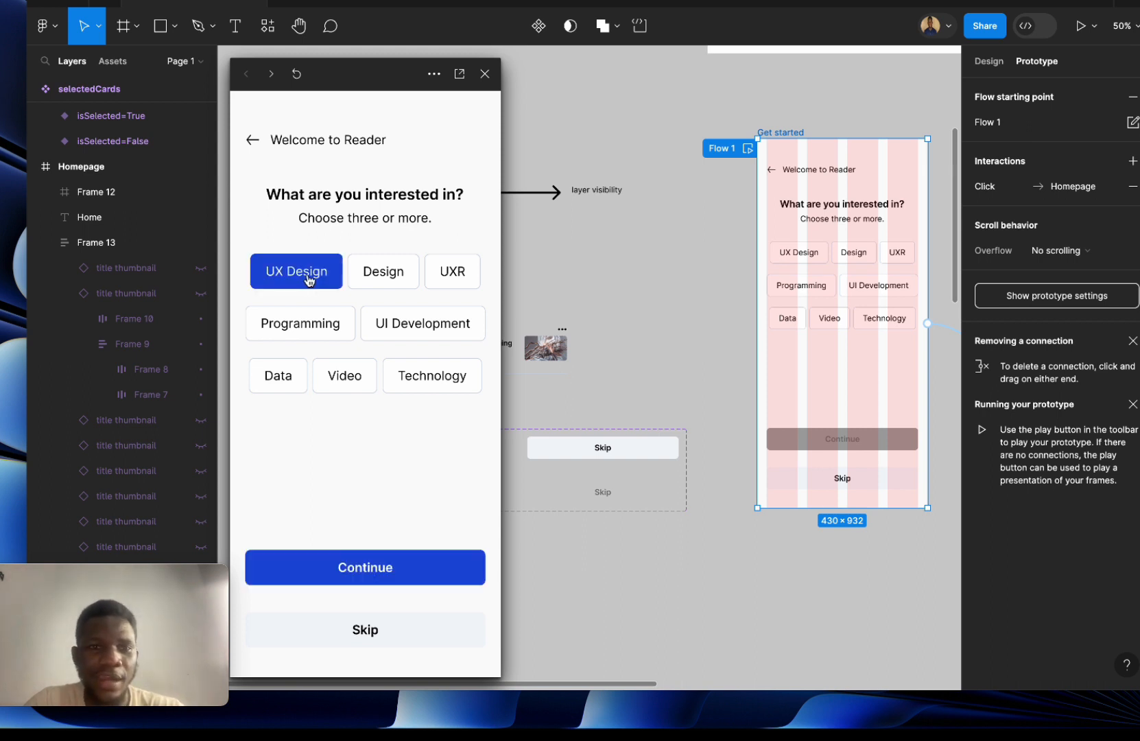
{"action": "left_click", "coordinate": [365, 273]}
{"action": "left_click", "coordinate": [313, 278]}
{"action": "left_click", "coordinate": [383, 275]}
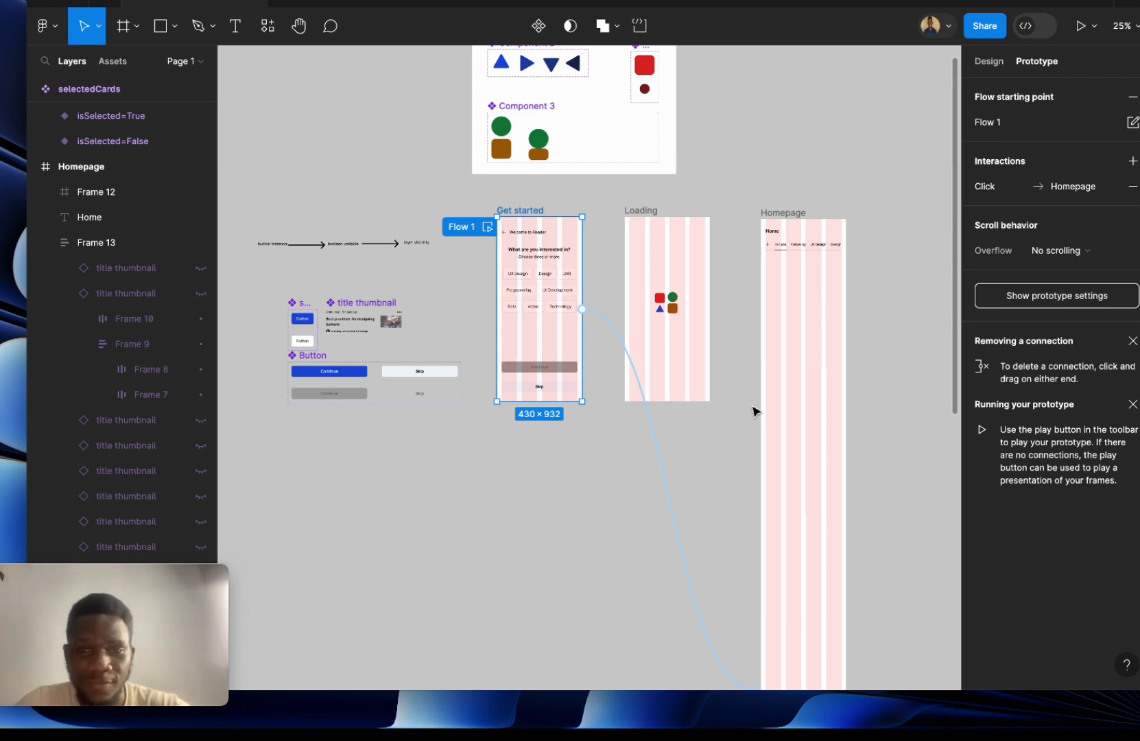
Inspect the Get started frame's click interaction that navigates to Homepage, close its settings, and select the Homepage frame.
{"action": "left_click", "coordinate": [656, 444]}
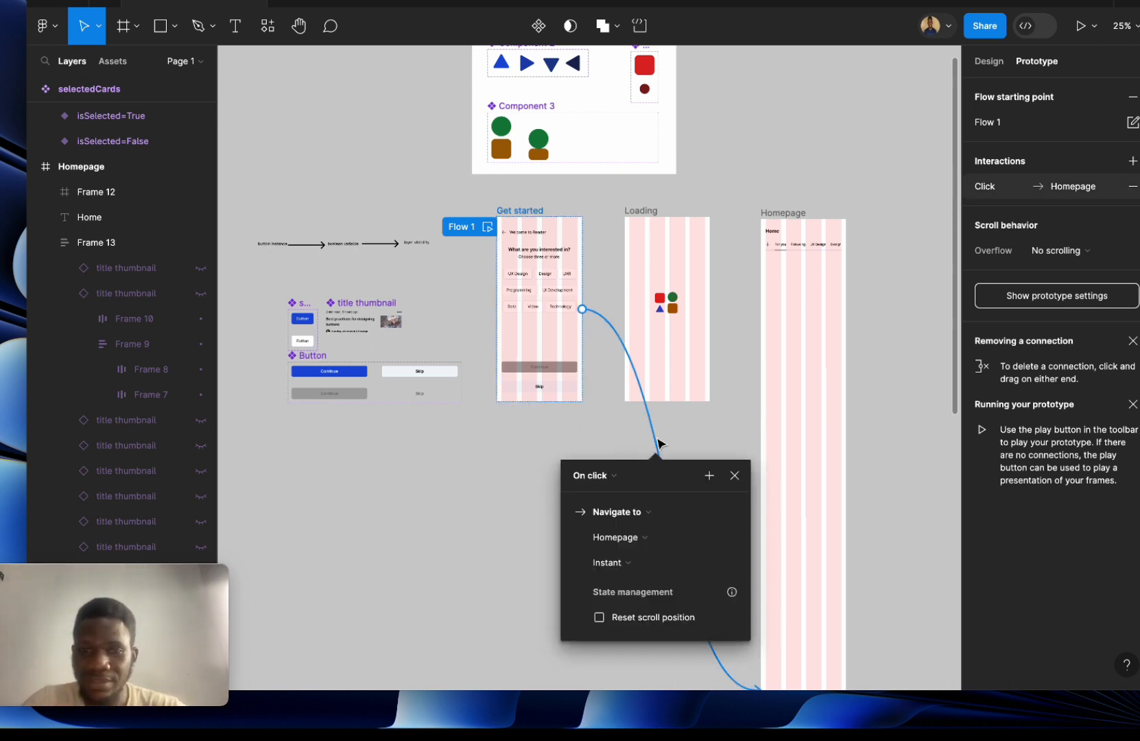
{"action": "key", "text": "Escape"}
{"action": "left_click", "coordinate": [762, 236]}
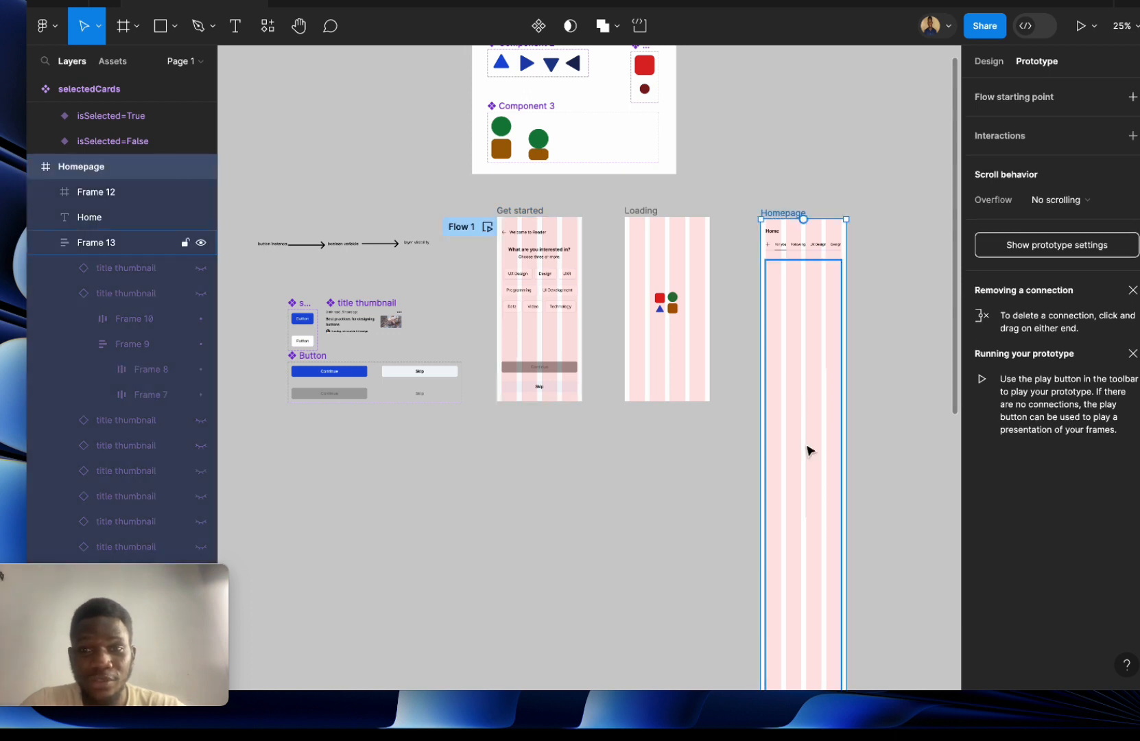
Shorten the Homepage frame to match the Loading frame's bottom edge, and resize its Frame 13 to a height of 659.
{"action": "scroll", "coordinate": [808, 451], "scroll_direction": "down", "scroll_amount": 10}
{"action": "scroll", "coordinate": [807, 450], "scroll_direction": "down", "scroll_amount": 3}
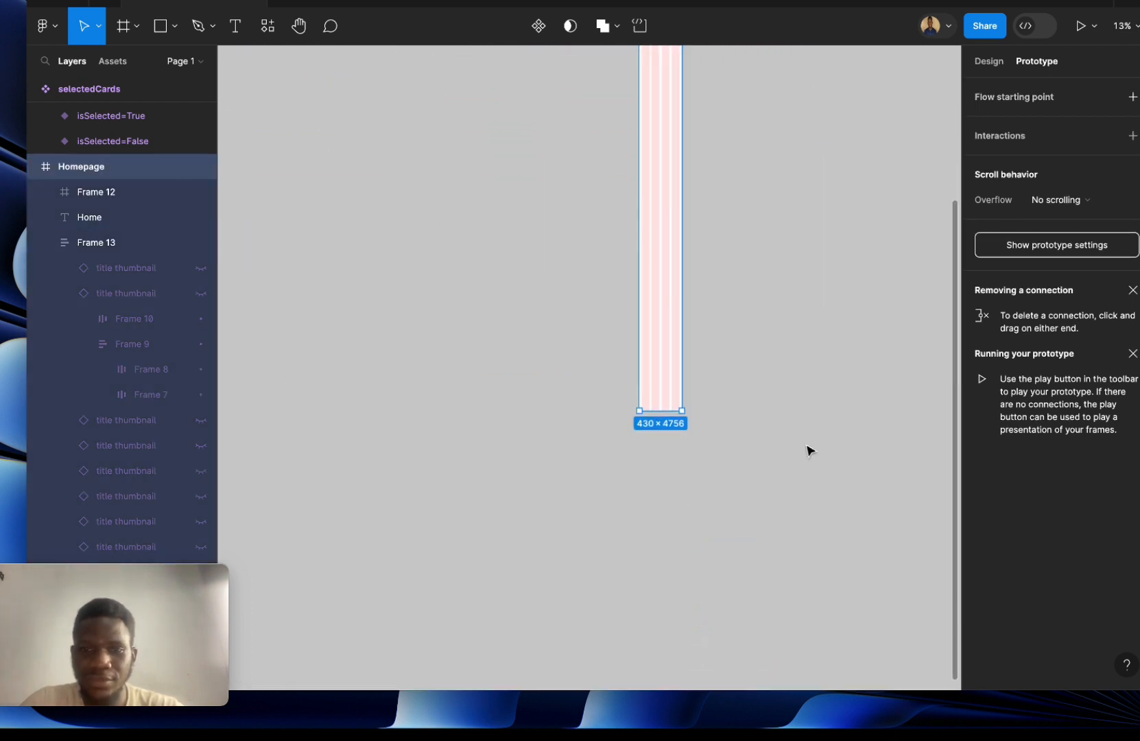
{"action": "scroll", "coordinate": [808, 451], "scroll_direction": "up", "scroll_amount": 5}
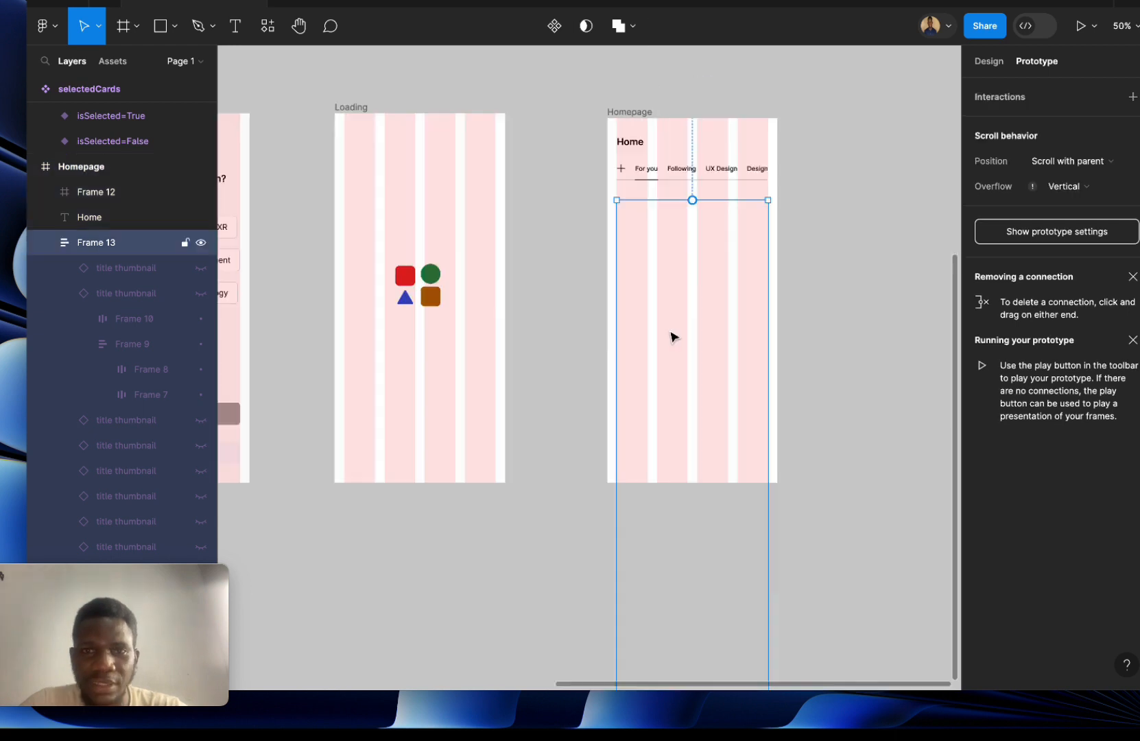
{"action": "scroll", "coordinate": [670, 331], "scroll_direction": "down", "scroll_amount": 2}
{"action": "key", "text": "super+minus"}
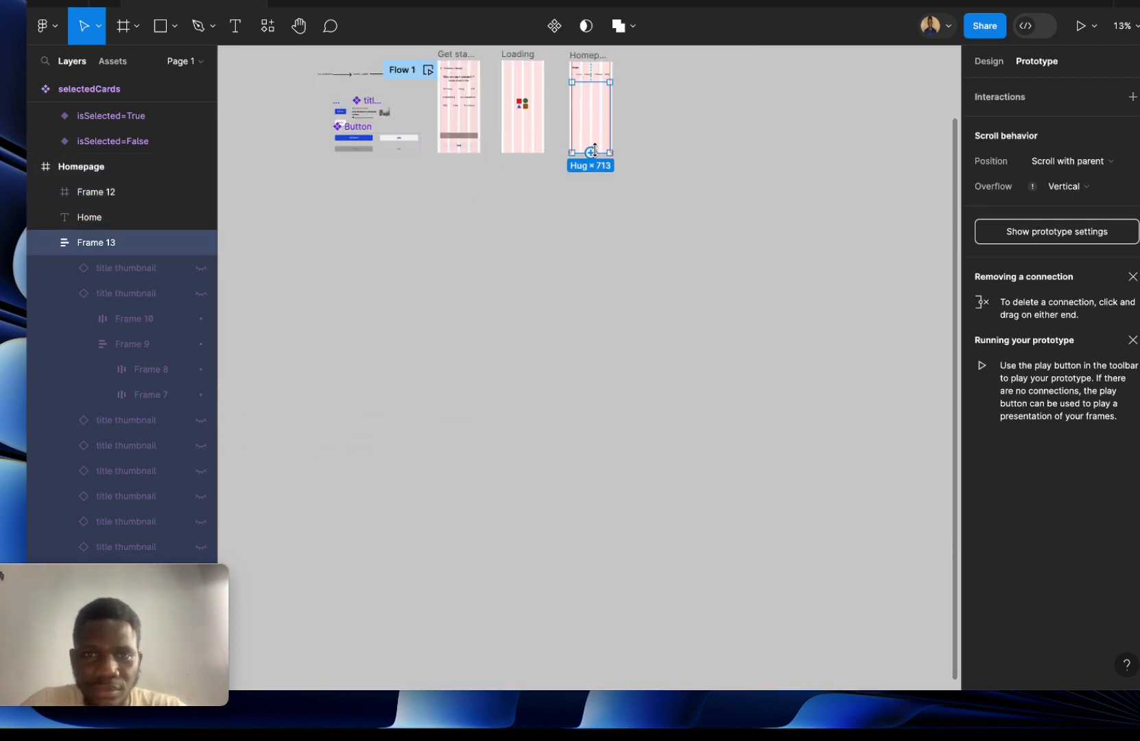
{"action": "left_click_drag", "start_coordinate": [591, 152], "coordinate": [591, 147]}
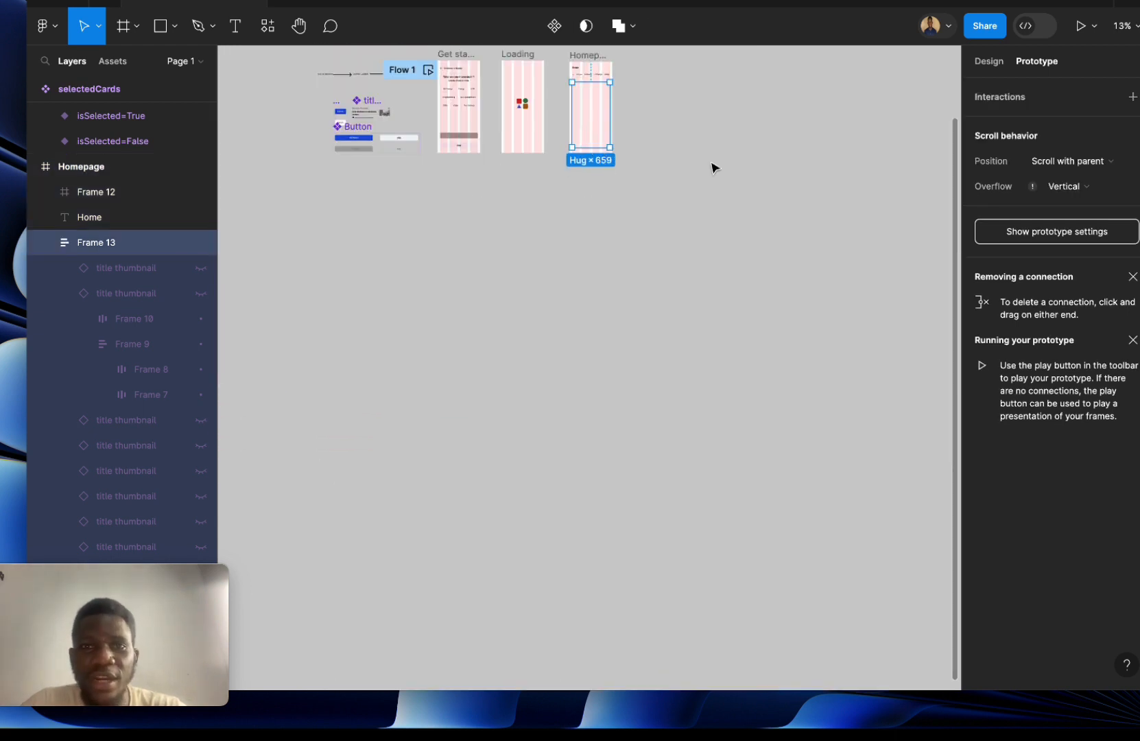
Check that Frame 13 uses Vertical overflow scrolling, and inspect its Clip content setting.
{"action": "scroll", "coordinate": [699, 228], "scroll_direction": "up", "scroll_amount": 3}
{"action": "scroll", "coordinate": [703, 229], "scroll_direction": "right", "scroll_amount": 1}
{"action": "scroll", "coordinate": [702, 228], "scroll_direction": "up", "scroll_amount": 1}
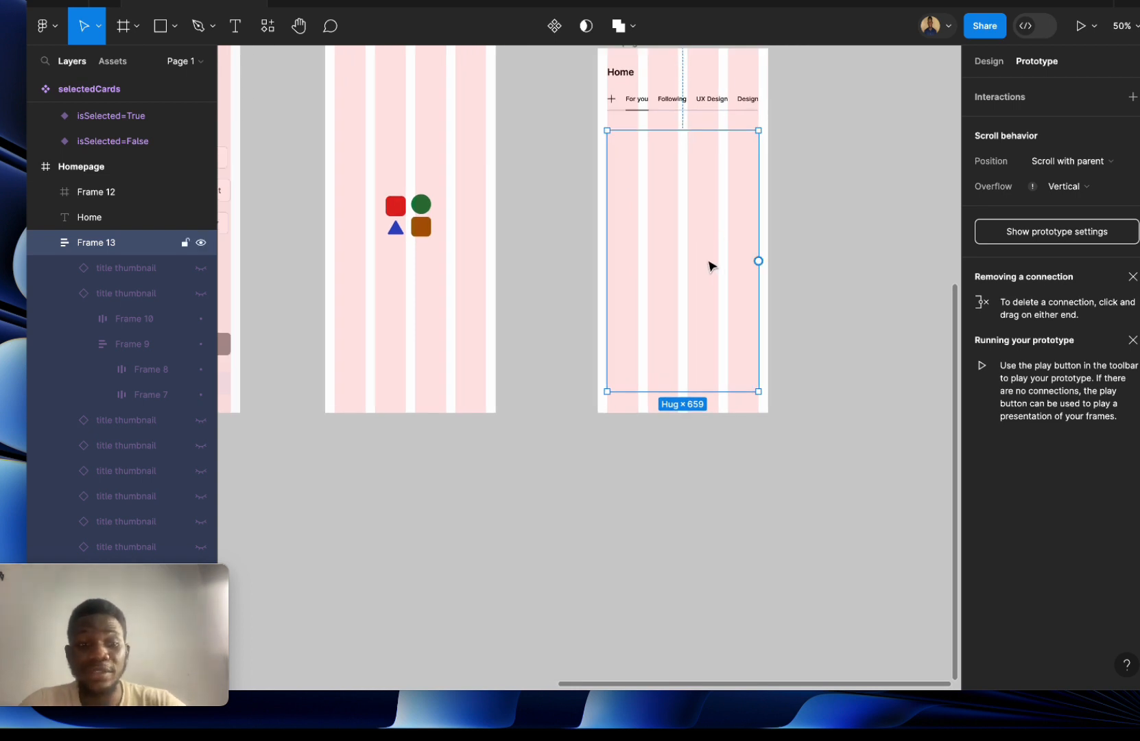
{"action": "left_click", "coordinate": [1113, 193]}
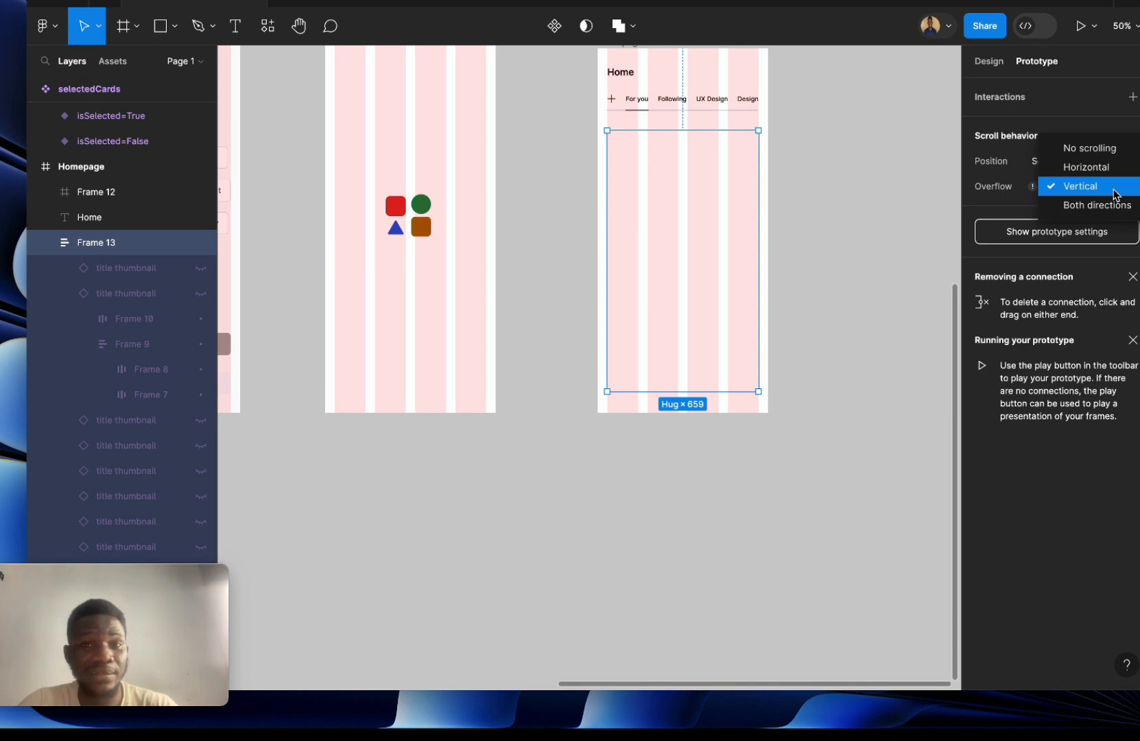
{"action": "left_click", "coordinate": [1114, 193]}
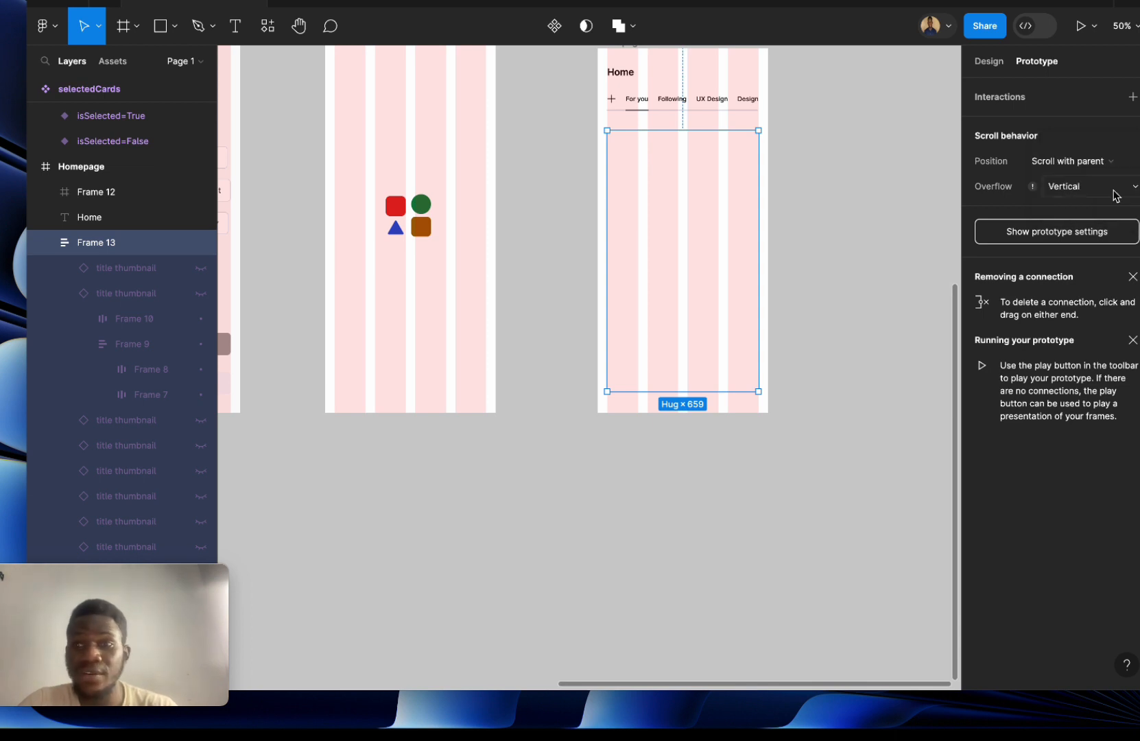
{"action": "left_click", "coordinate": [994, 65]}
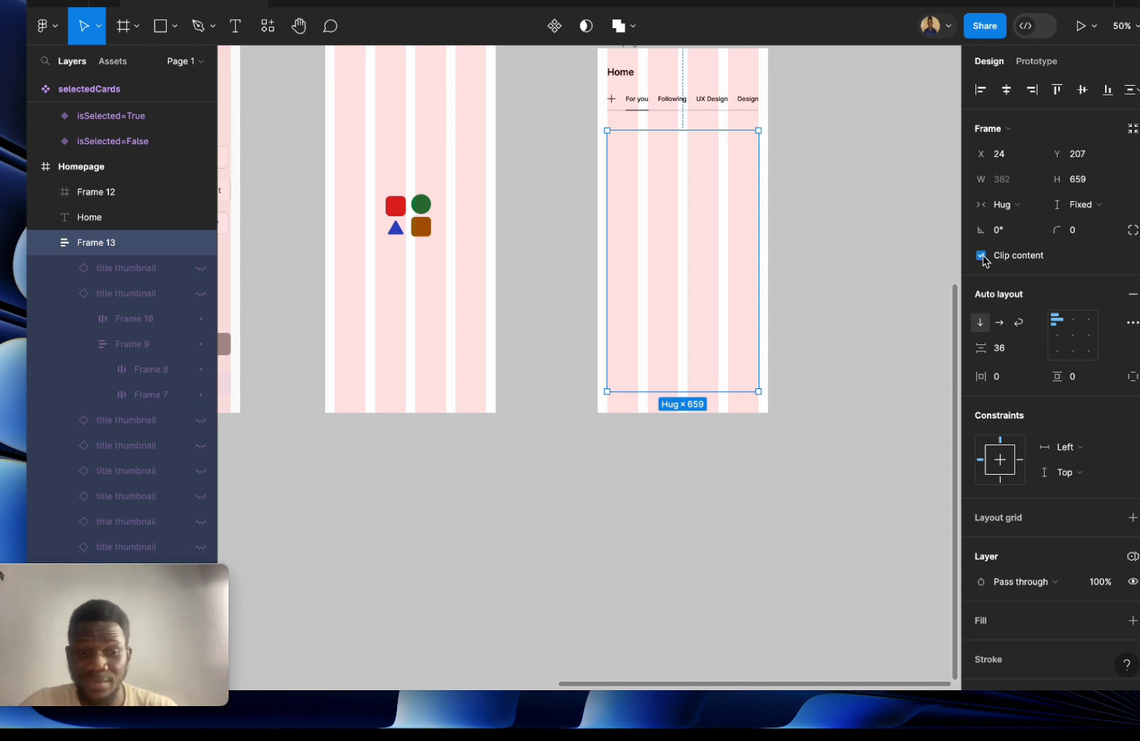
Preview the Get started frame to examine its Continue button, and close the preview.
{"action": "scroll", "coordinate": [728, 335], "scroll_direction": "down", "scroll_amount": 5}
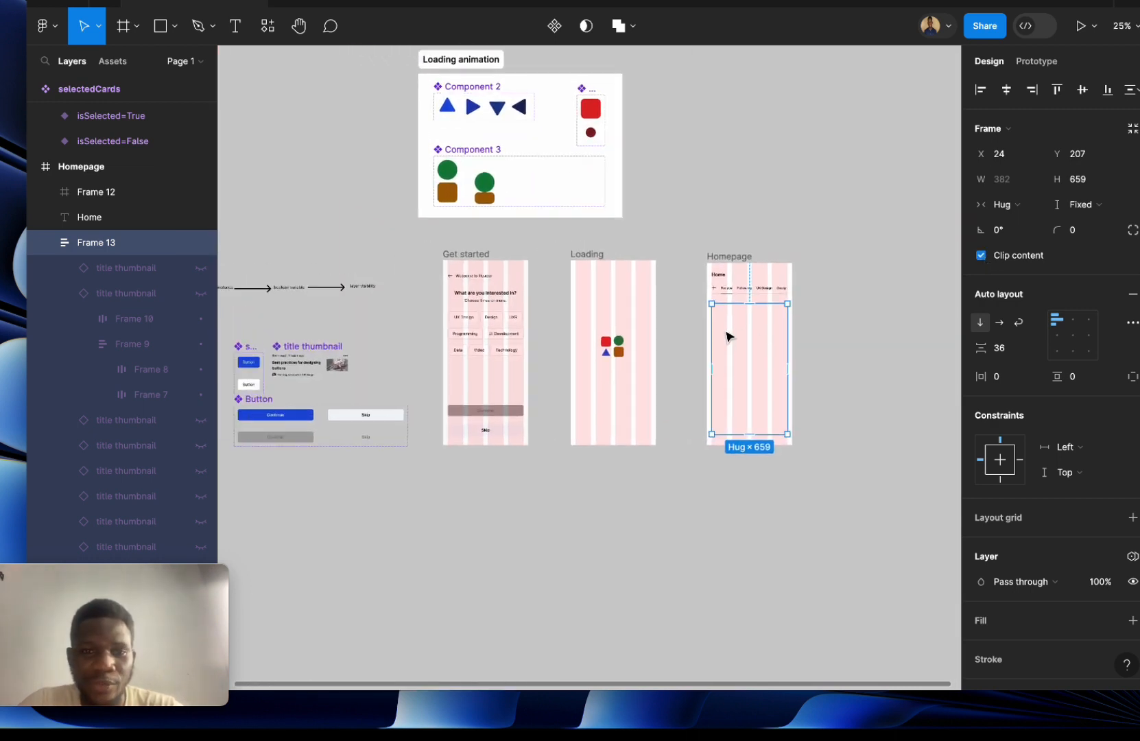
{"action": "scroll", "coordinate": [727, 335], "scroll_direction": "left", "scroll_amount": 5}
{"action": "scroll", "coordinate": [727, 335], "scroll_direction": "down", "scroll_amount": 1}
{"action": "left_click", "coordinate": [606, 227]}
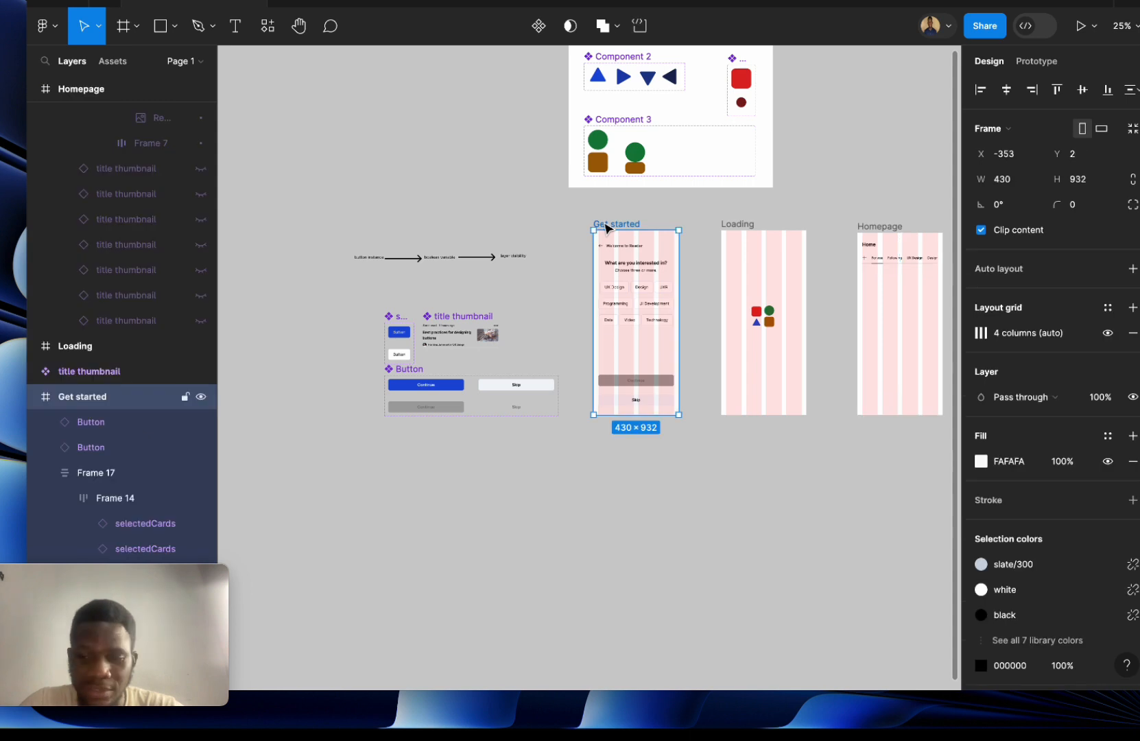
{"action": "key", "text": "ctrl+plus"}
{"action": "scroll", "coordinate": [603, 222], "scroll_direction": "right", "scroll_amount": 3}
{"action": "scroll", "coordinate": [603, 221], "scroll_direction": "up", "scroll_amount": 1}
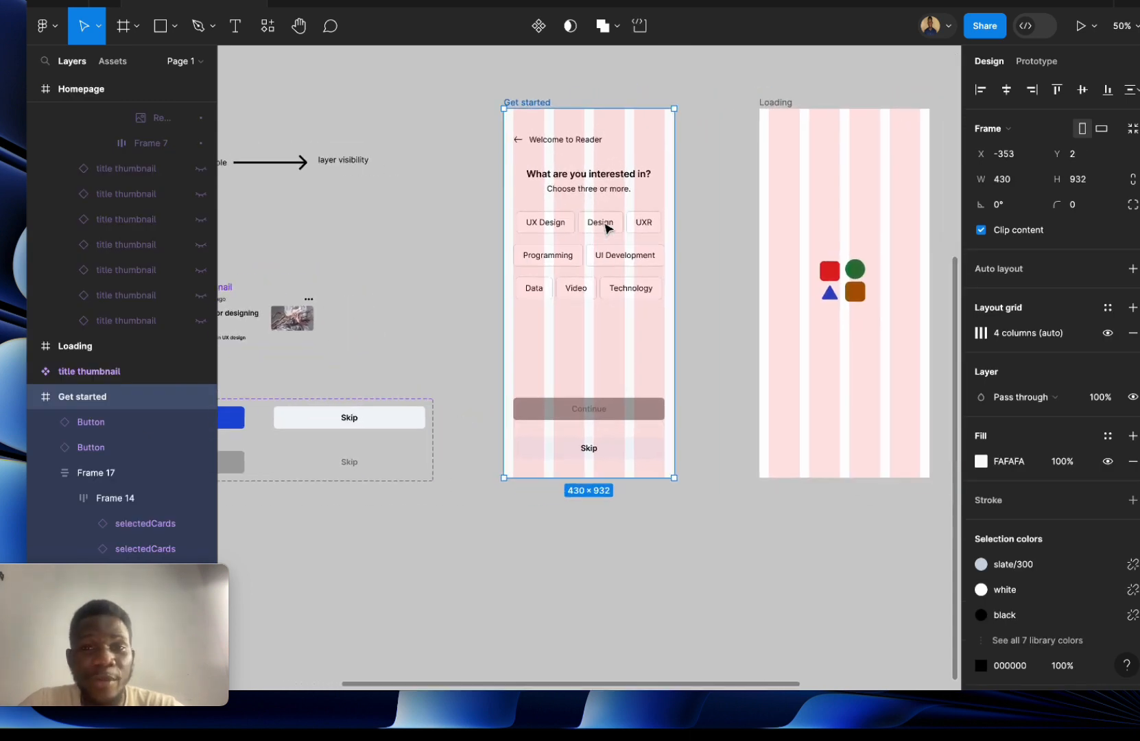
{"action": "key", "text": "shift+space"}
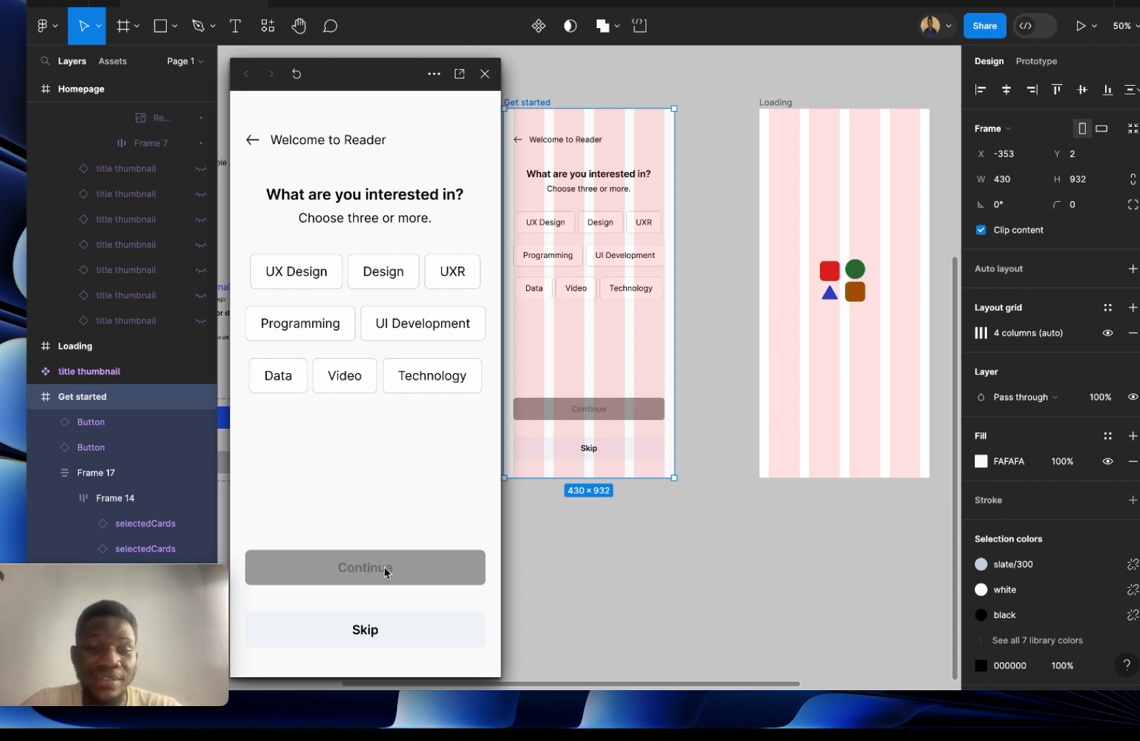
{"action": "left_click", "coordinate": [485, 73]}
Connect the enabled primary Button variant to the Loading frame with an On click, Navigate to, Instant interaction.
{"action": "left_click", "coordinate": [607, 409]}
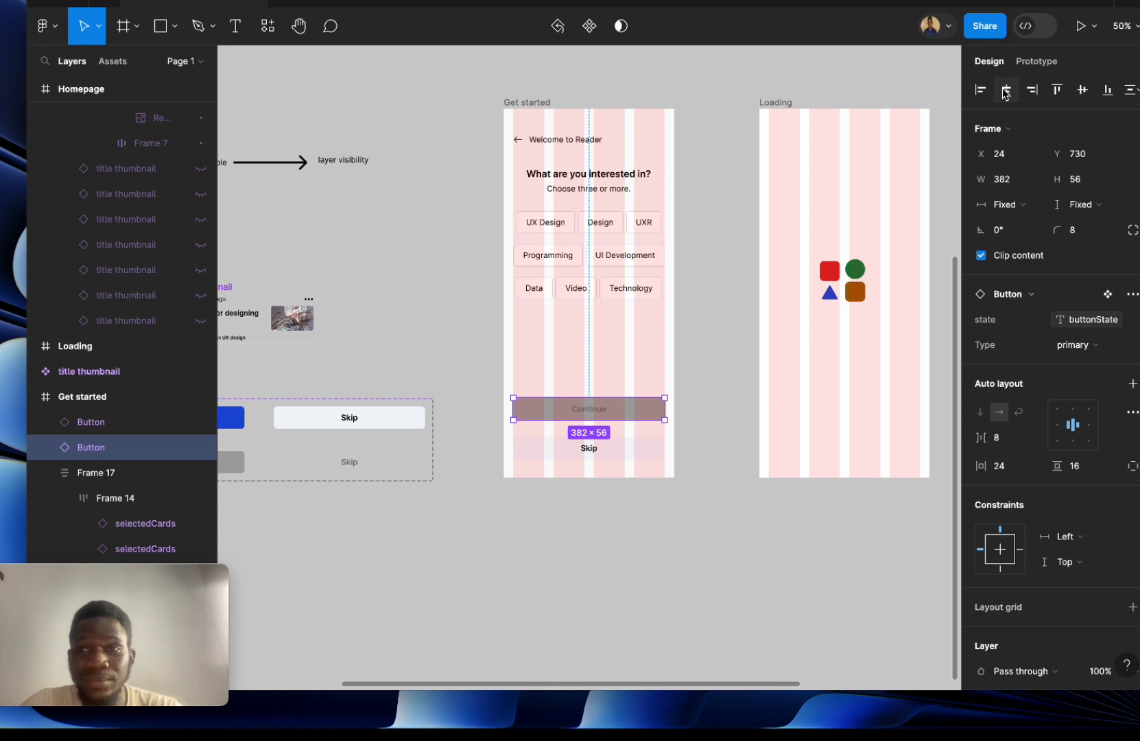
{"action": "left_click", "coordinate": [1035, 63]}
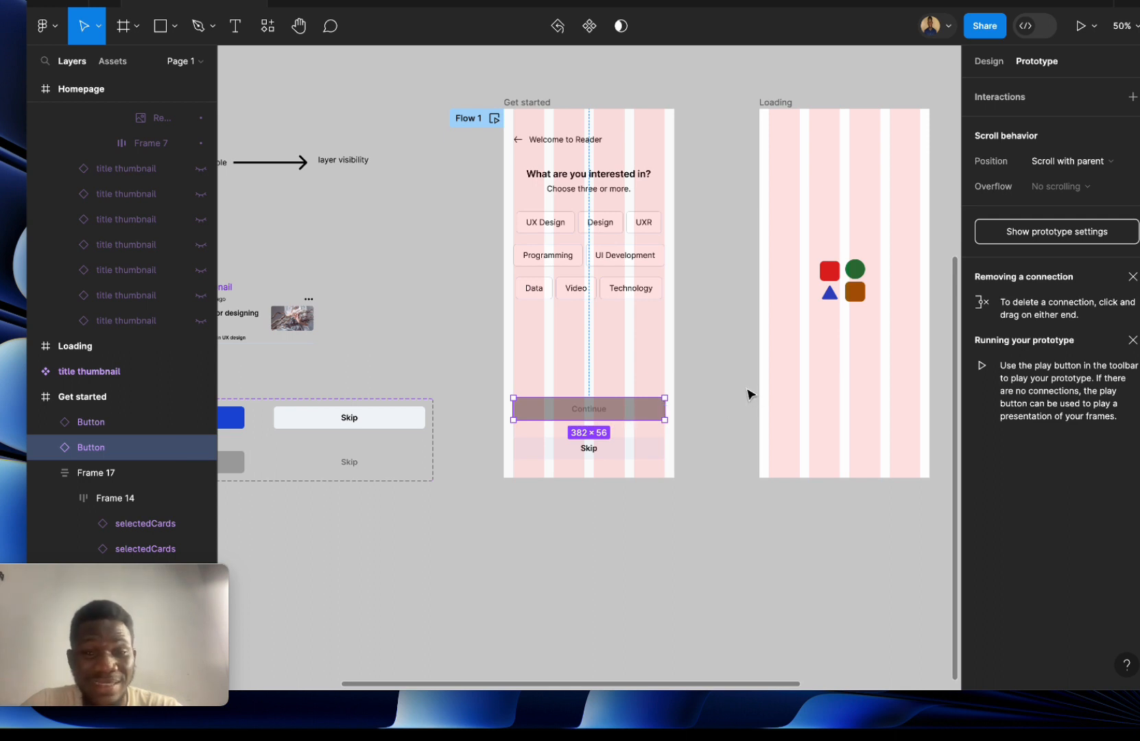
{"action": "scroll", "coordinate": [670, 417], "scroll_direction": "left", "scroll_amount": 5}
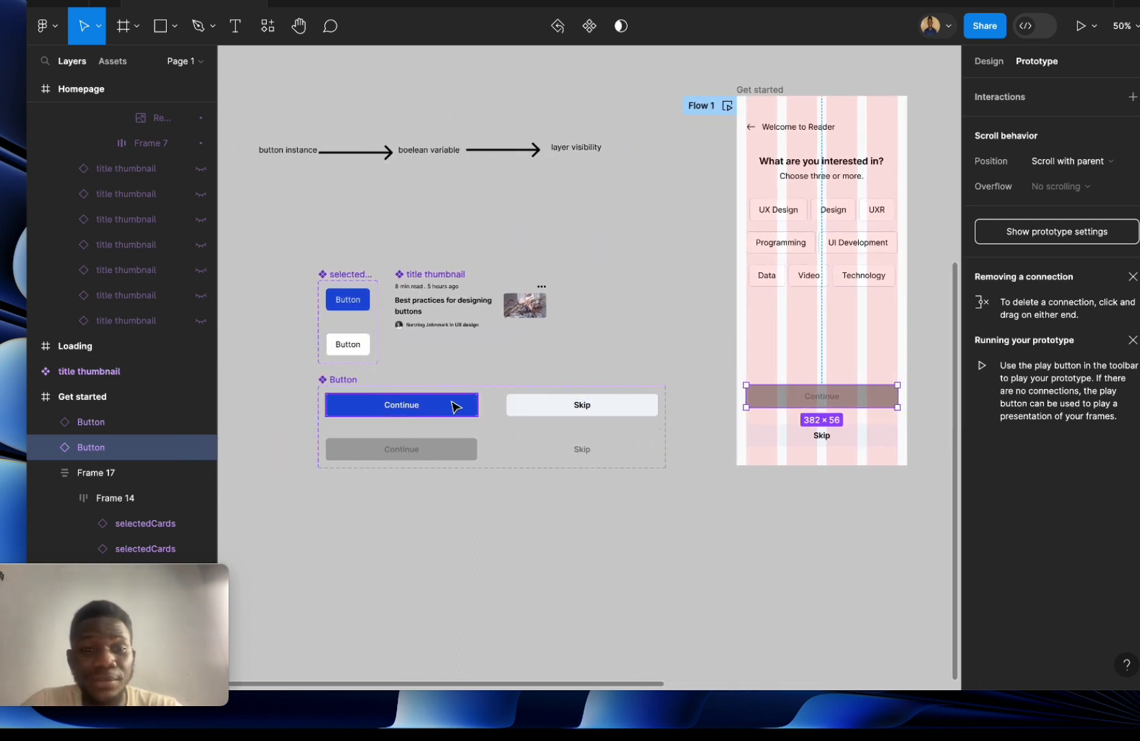
{"action": "left_click", "coordinate": [449, 408]}
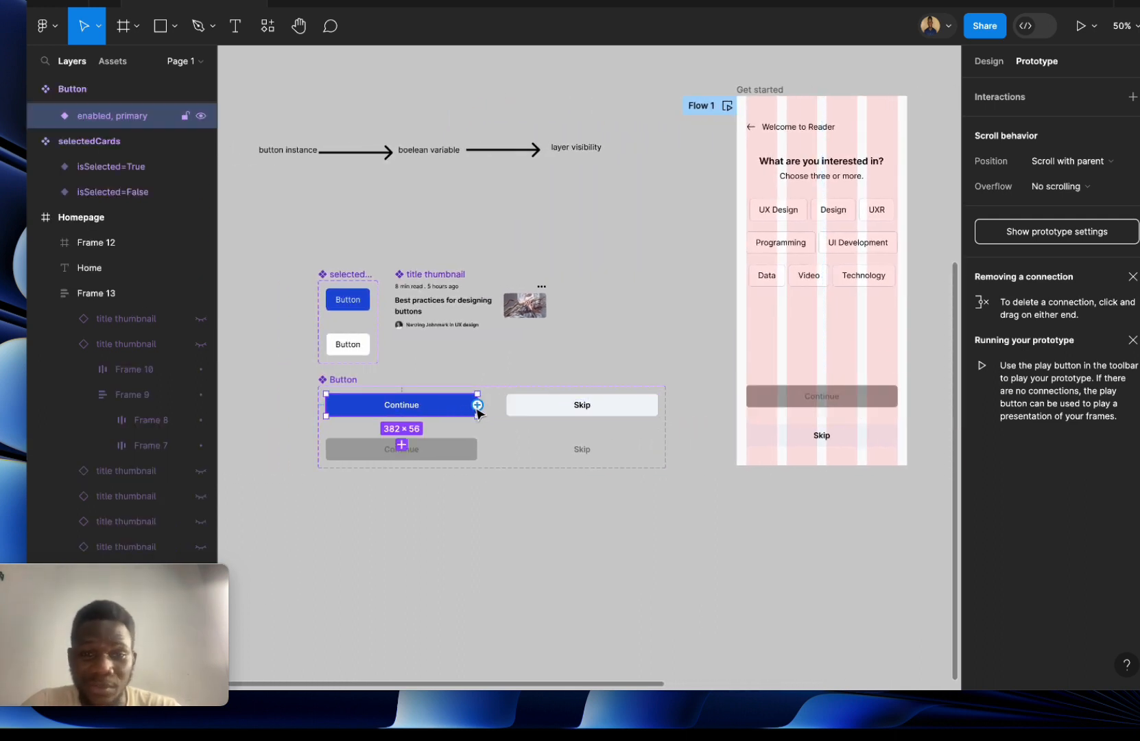
{"action": "left_click_drag", "start_coordinate": [478, 405], "coordinate": [912, 294]}
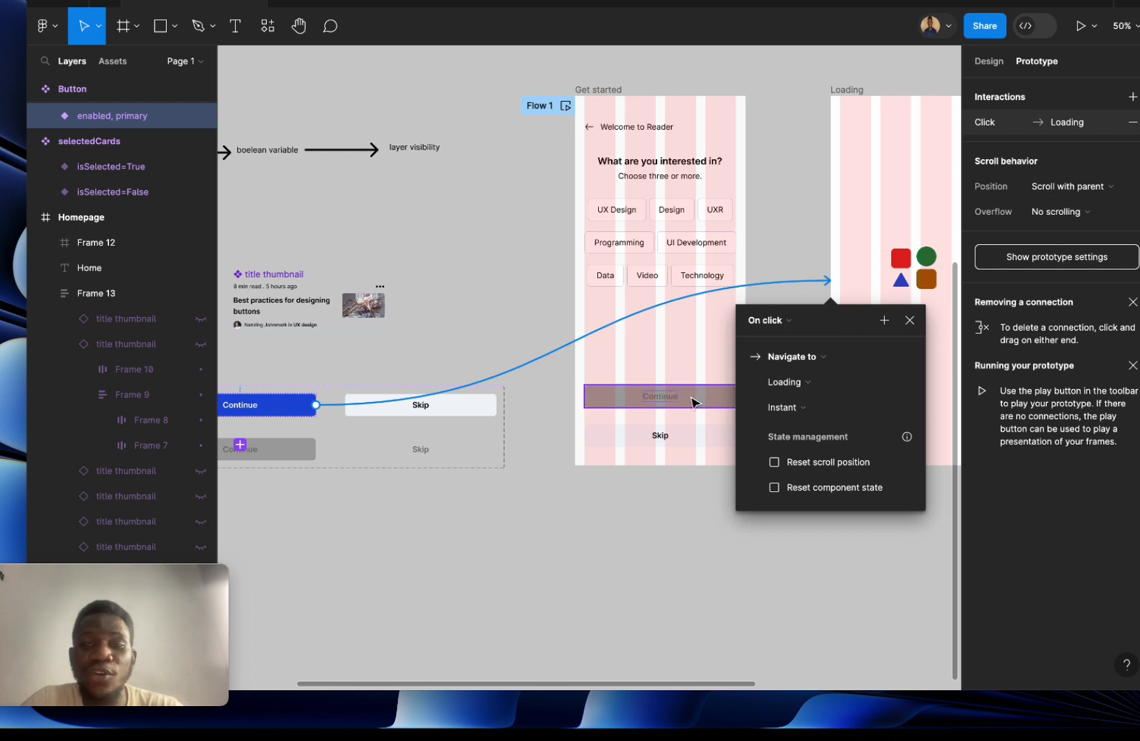
{"action": "left_click", "coordinate": [910, 320]}
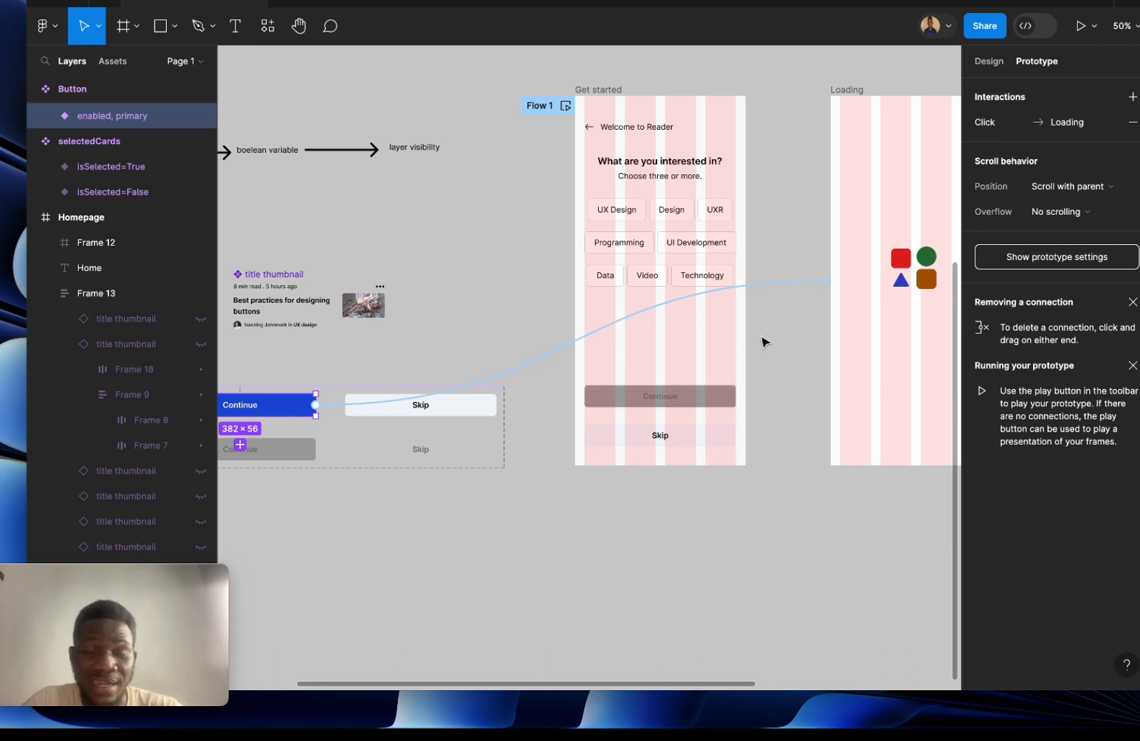
Preview Flow 1, testing Continue both while disabled and with the UX Design topic selected, and close the preview.
{"action": "left_click", "coordinate": [566, 107]}
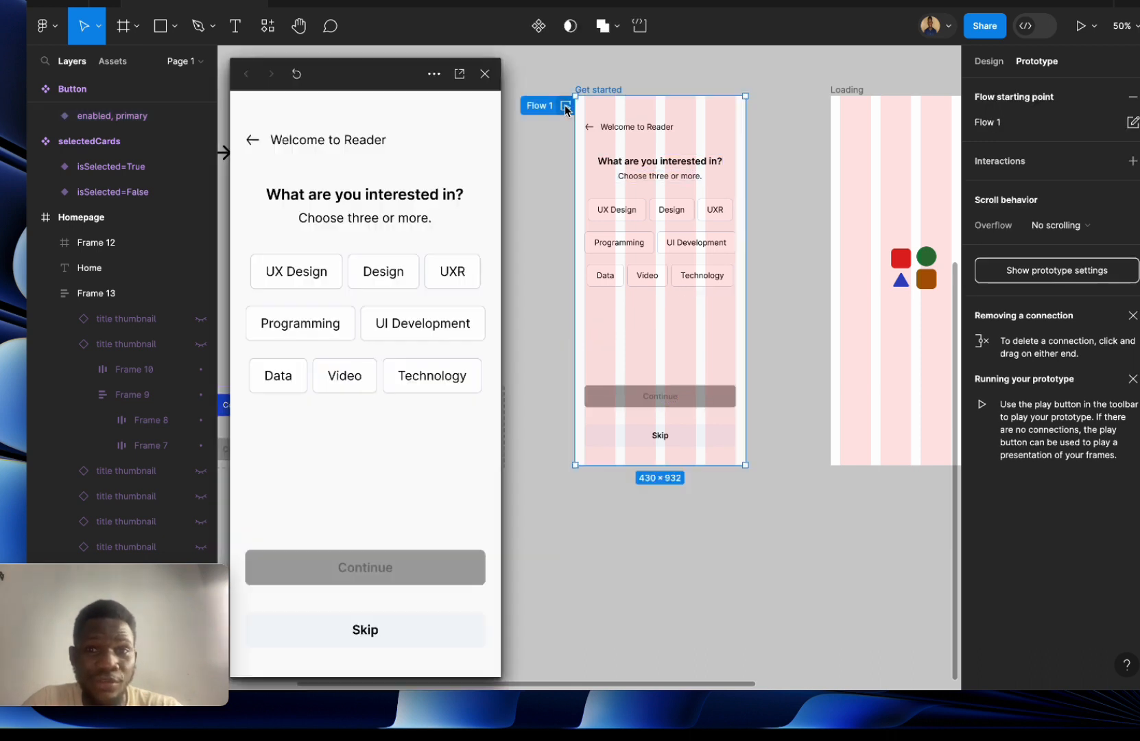
{"action": "left_click", "coordinate": [368, 575]}
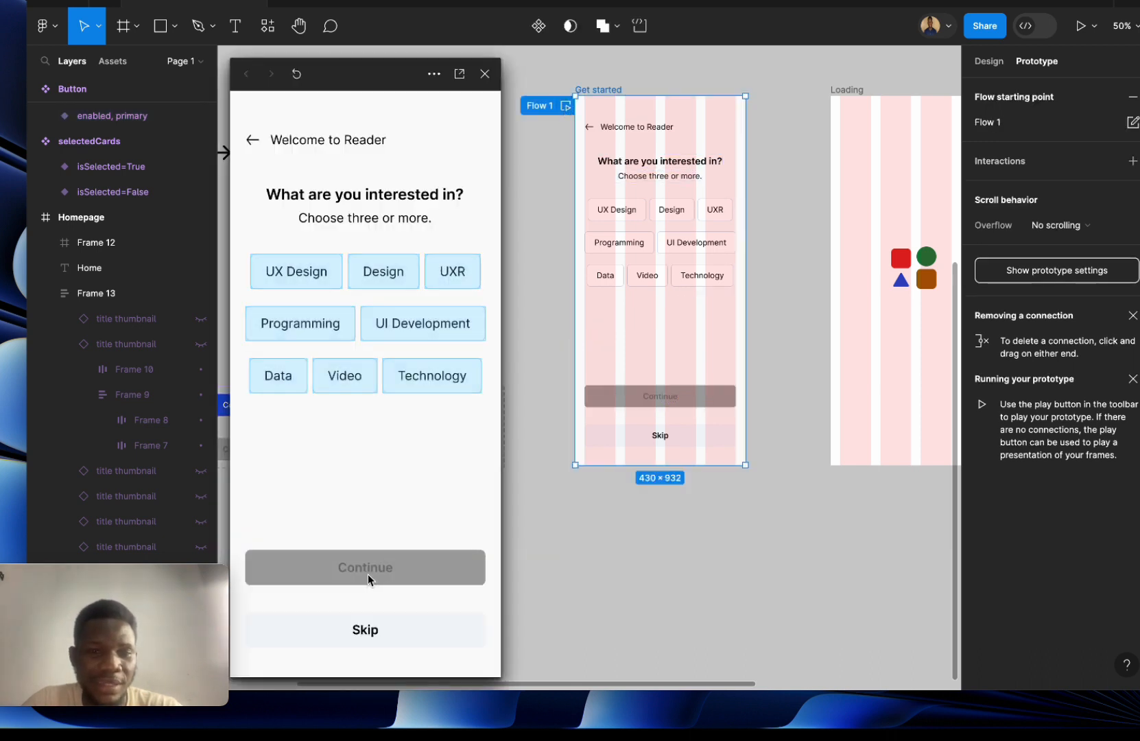
{"action": "left_click", "coordinate": [295, 270]}
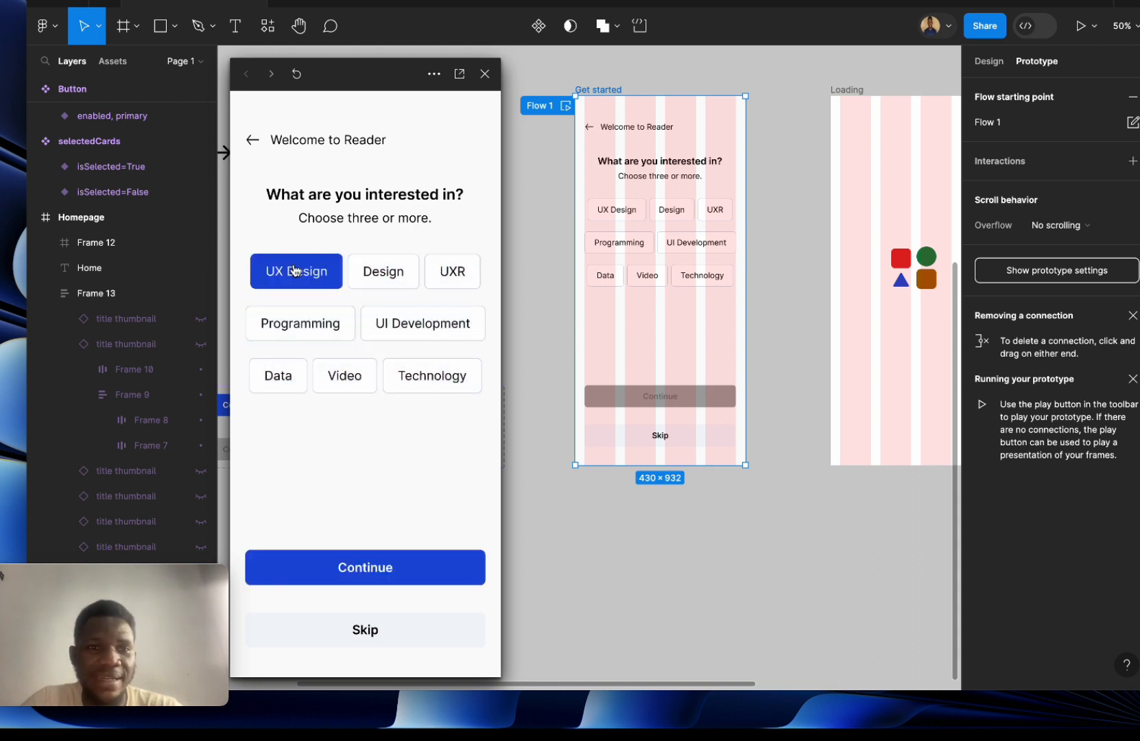
{"action": "left_click", "coordinate": [379, 575]}
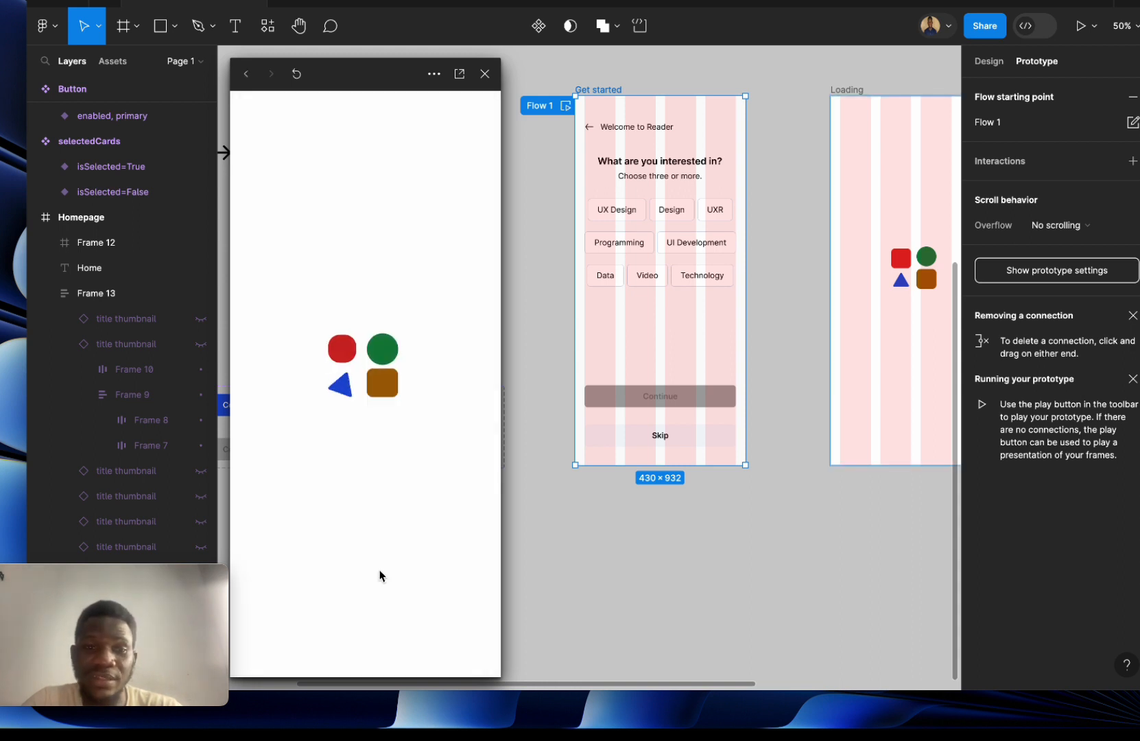
{"action": "left_click", "coordinate": [485, 73]}
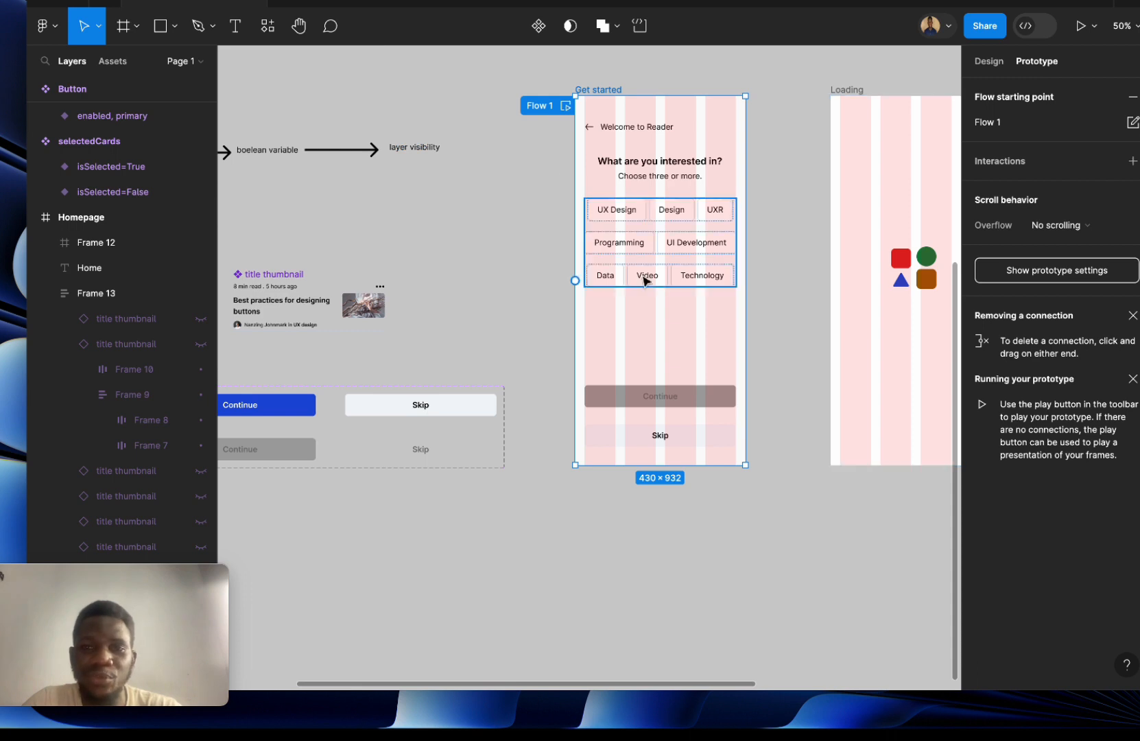
Connect the Loading frame to the Homepage frame with a Navigate to interaction triggered After delay.
{"action": "scroll", "coordinate": [643, 275], "scroll_direction": "right", "scroll_amount": 5}
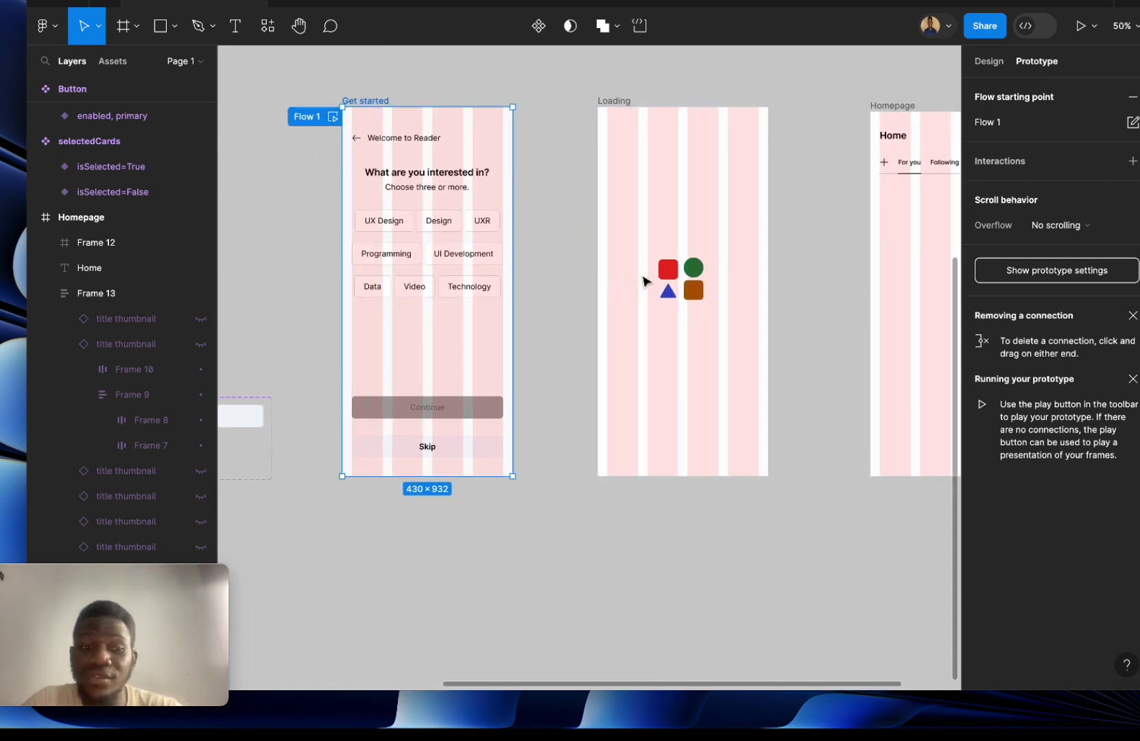
{"action": "scroll", "coordinate": [644, 281], "scroll_direction": "right", "scroll_amount": 2}
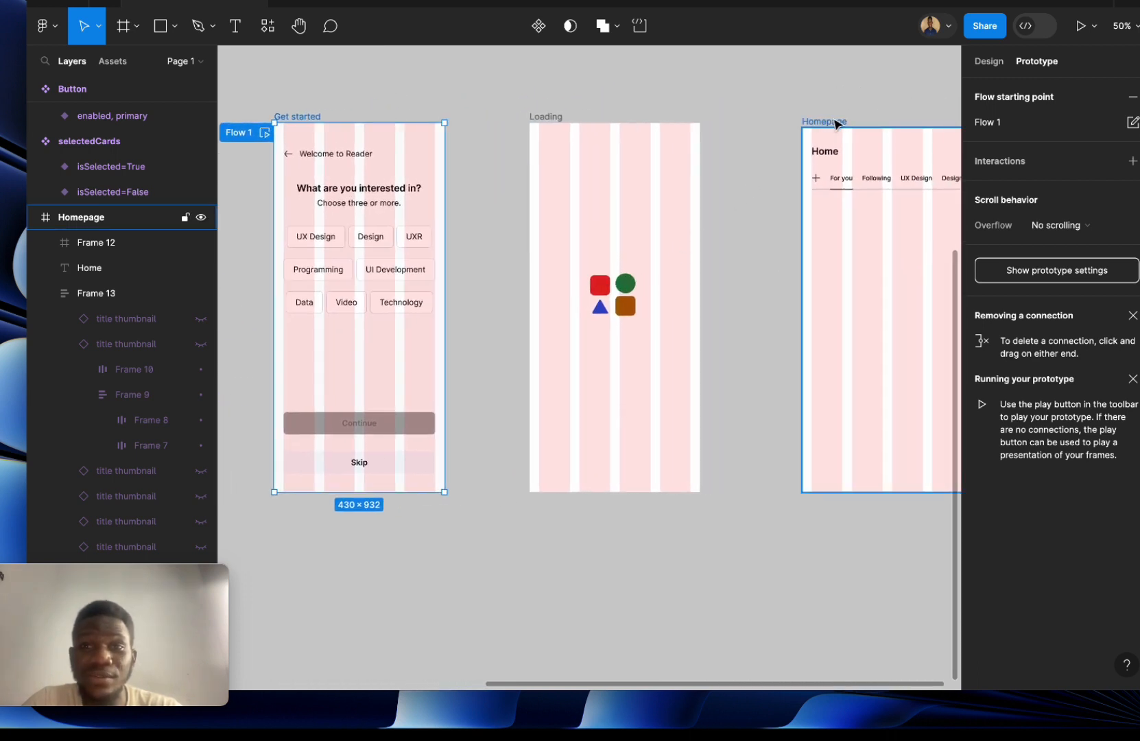
{"action": "left_click", "coordinate": [544, 117]}
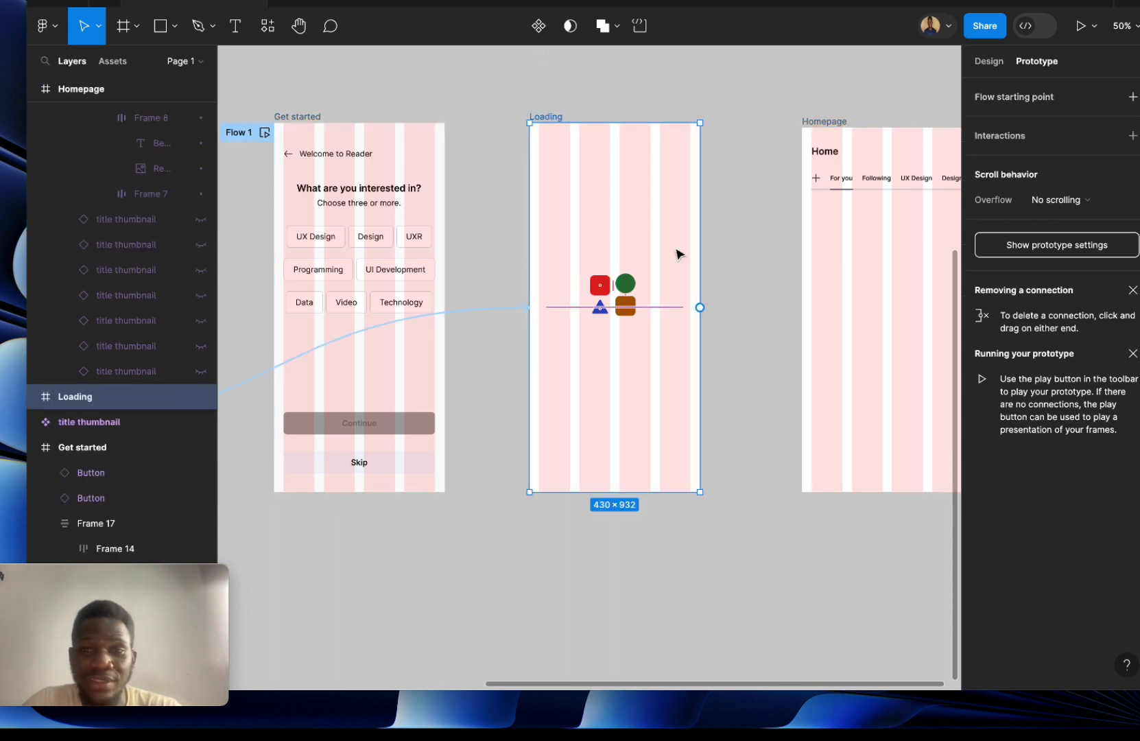
{"action": "mouse_move", "coordinate": [698, 312]}
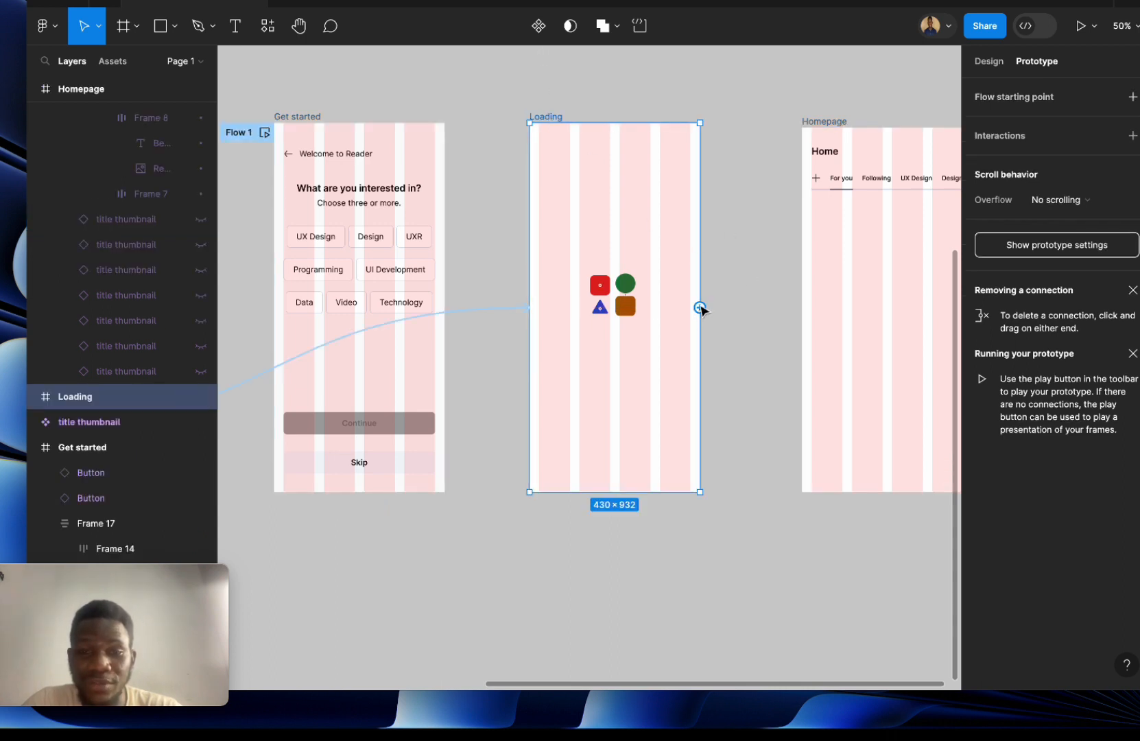
{"action": "left_click_drag", "start_coordinate": [700, 308], "coordinate": [833, 317]}
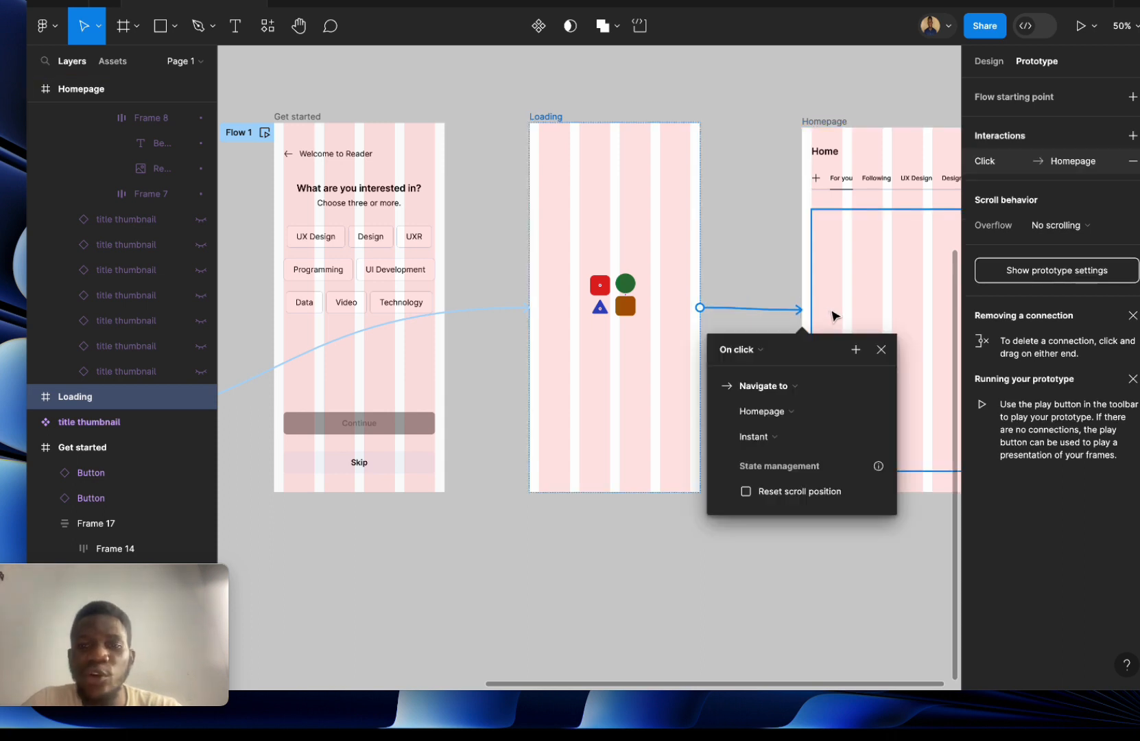
{"action": "left_click", "coordinate": [762, 351]}
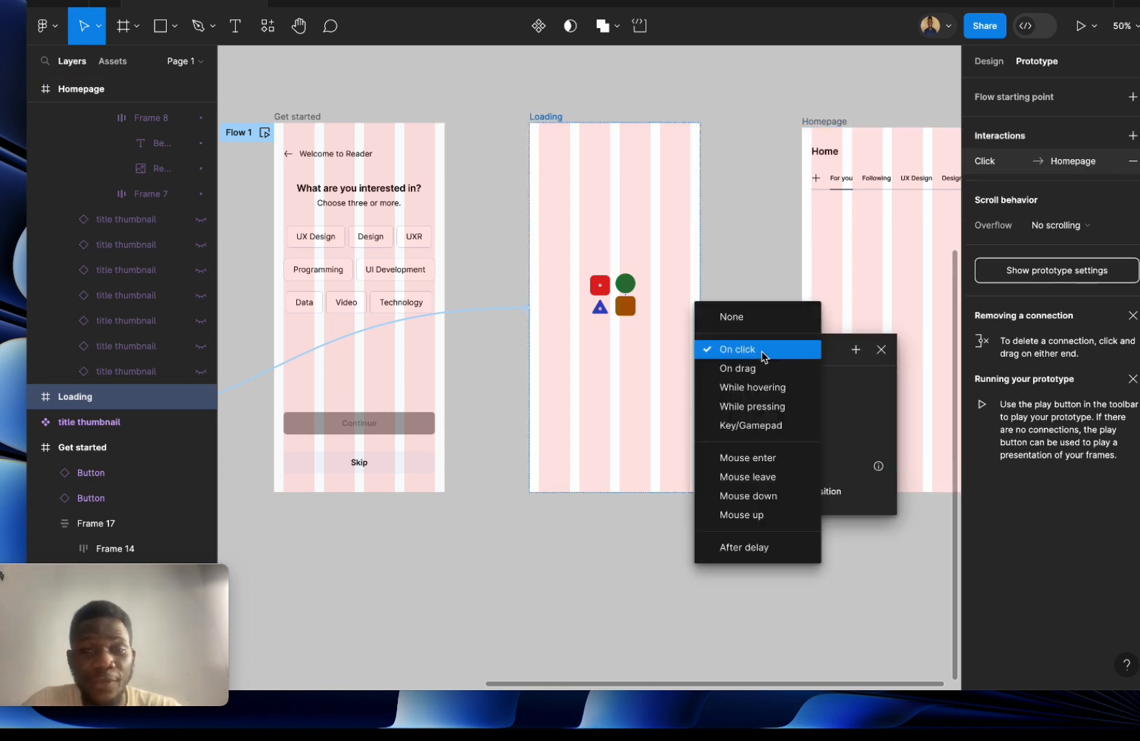
{"action": "left_click", "coordinate": [751, 547]}
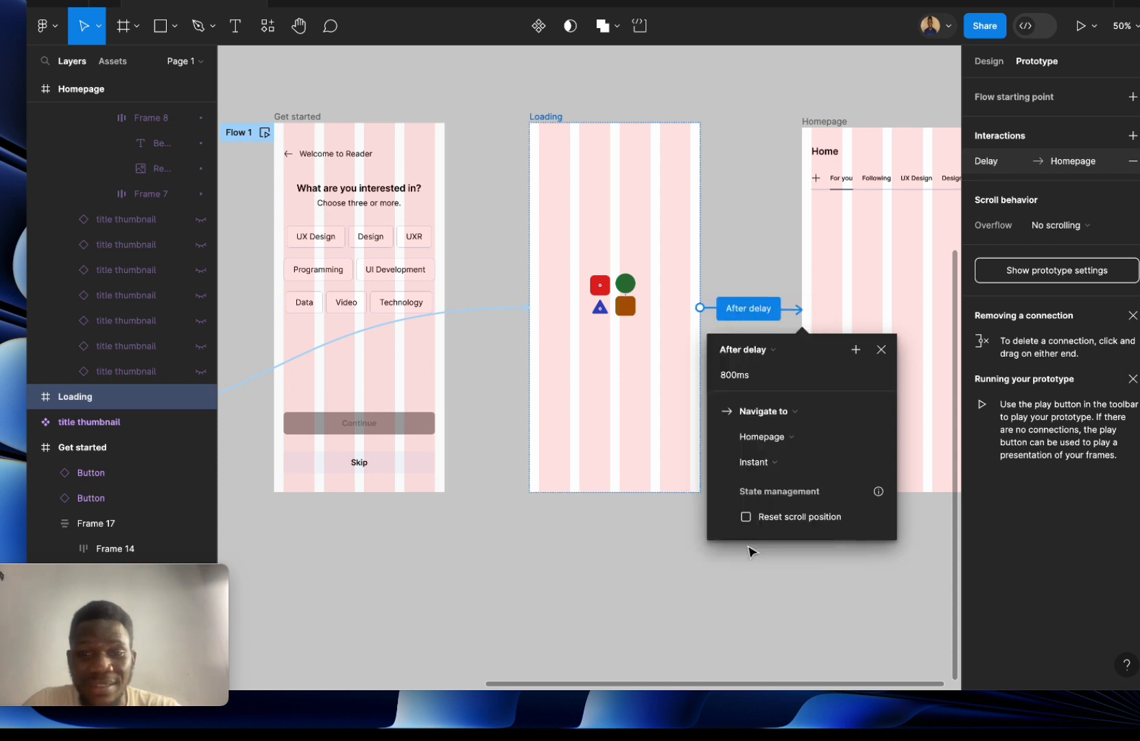
Set the Loading-to-Homepage interaction's delay to 1600 ms and its animation to Smart animate, and close its settings.
{"action": "left_click", "coordinate": [742, 381]}
{"action": "type", "text": "1600"}
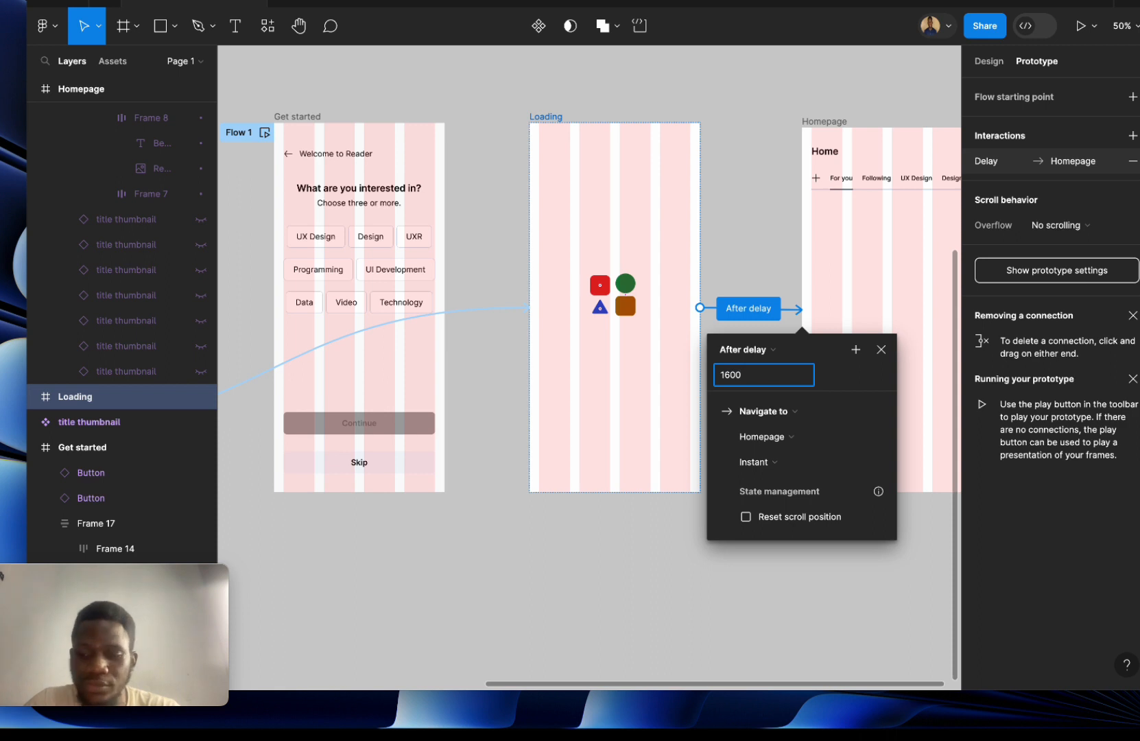
{"action": "key", "text": "Return"}
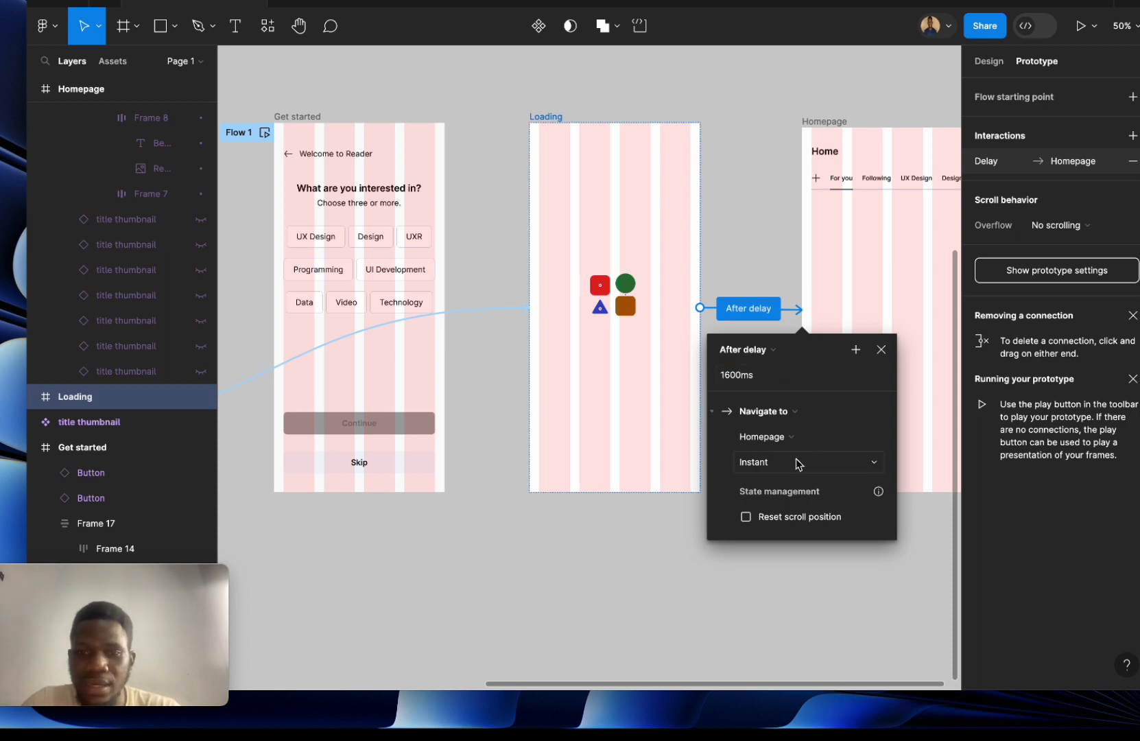
{"action": "left_click", "coordinate": [796, 463]}
{"action": "left_click", "coordinate": [785, 500]}
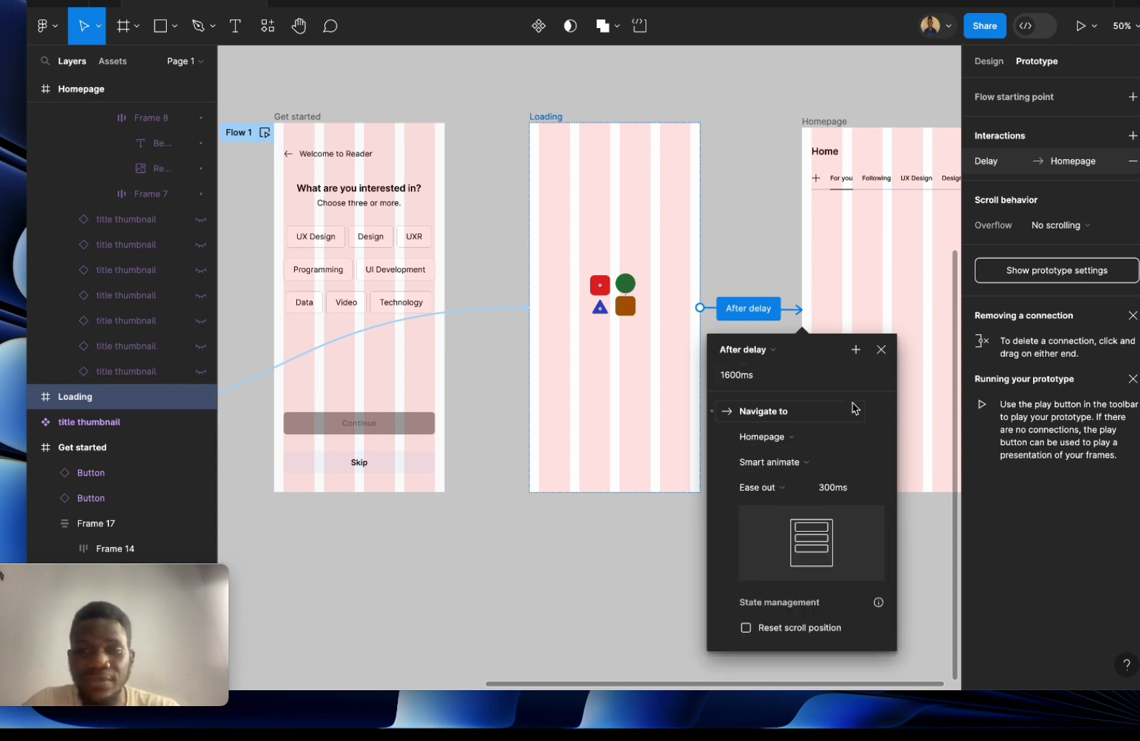
{"action": "left_click", "coordinate": [882, 351]}
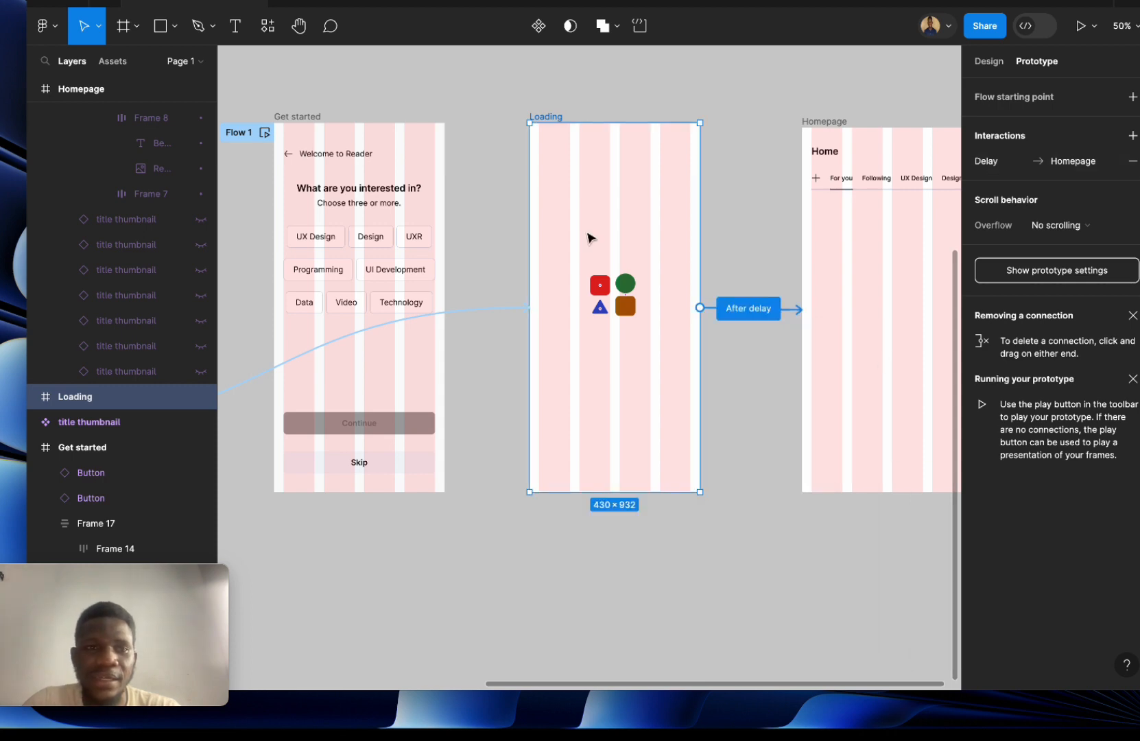
Preview Flow 1 with the UX Design topic selected, continue through Loading to the Homepage, check its thumbnails, and close the preview.
{"action": "left_click", "coordinate": [298, 138]}
{"action": "left_click", "coordinate": [265, 133]}
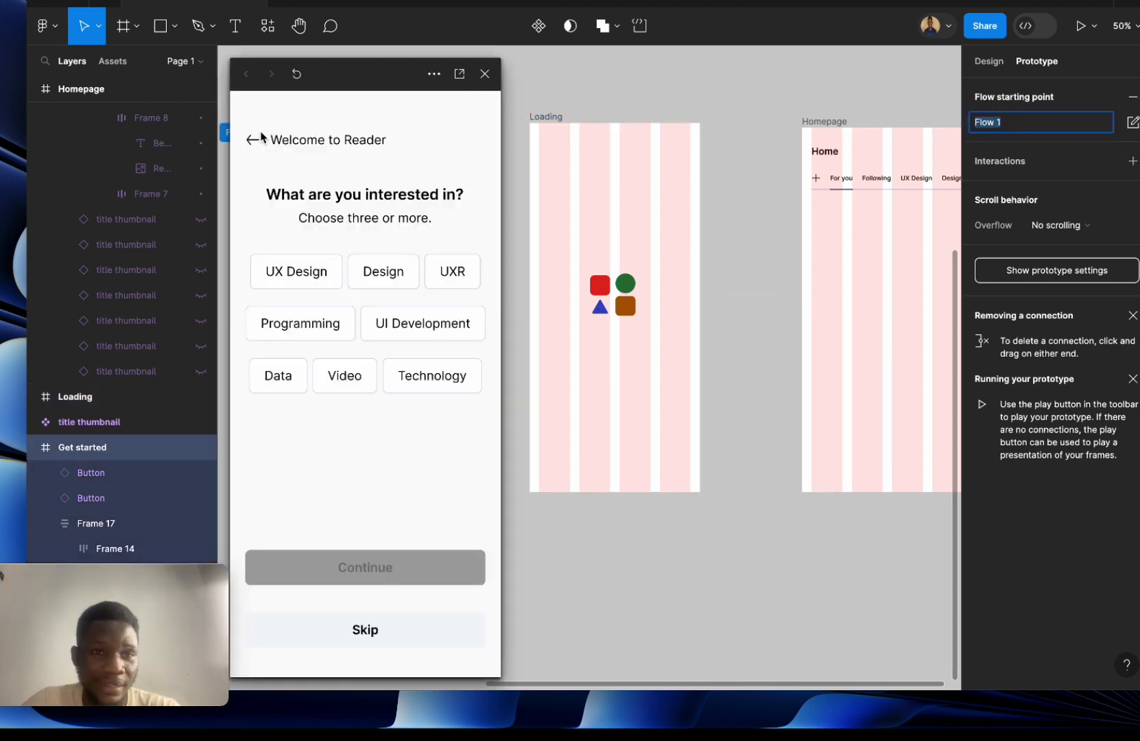
{"action": "left_click", "coordinate": [291, 275]}
{"action": "left_click", "coordinate": [391, 568]}
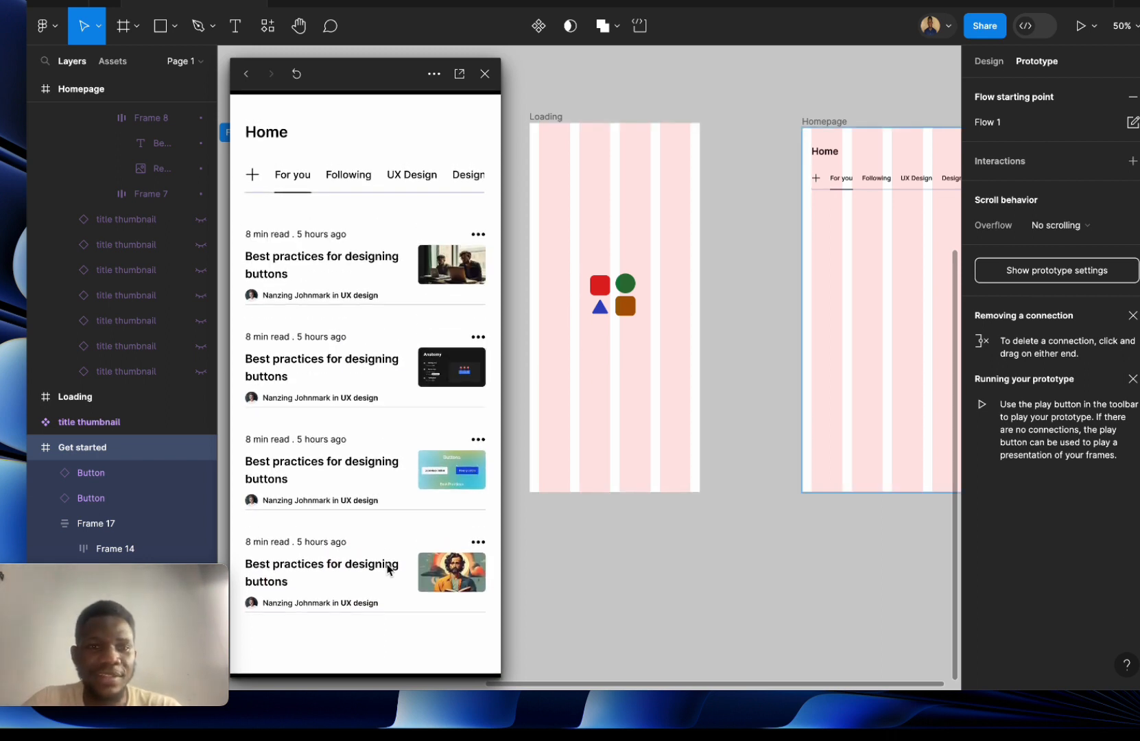
{"action": "scroll", "coordinate": [388, 571], "scroll_direction": "down", "scroll_amount": 1}
{"action": "scroll", "coordinate": [388, 570], "scroll_direction": "up", "scroll_amount": 1}
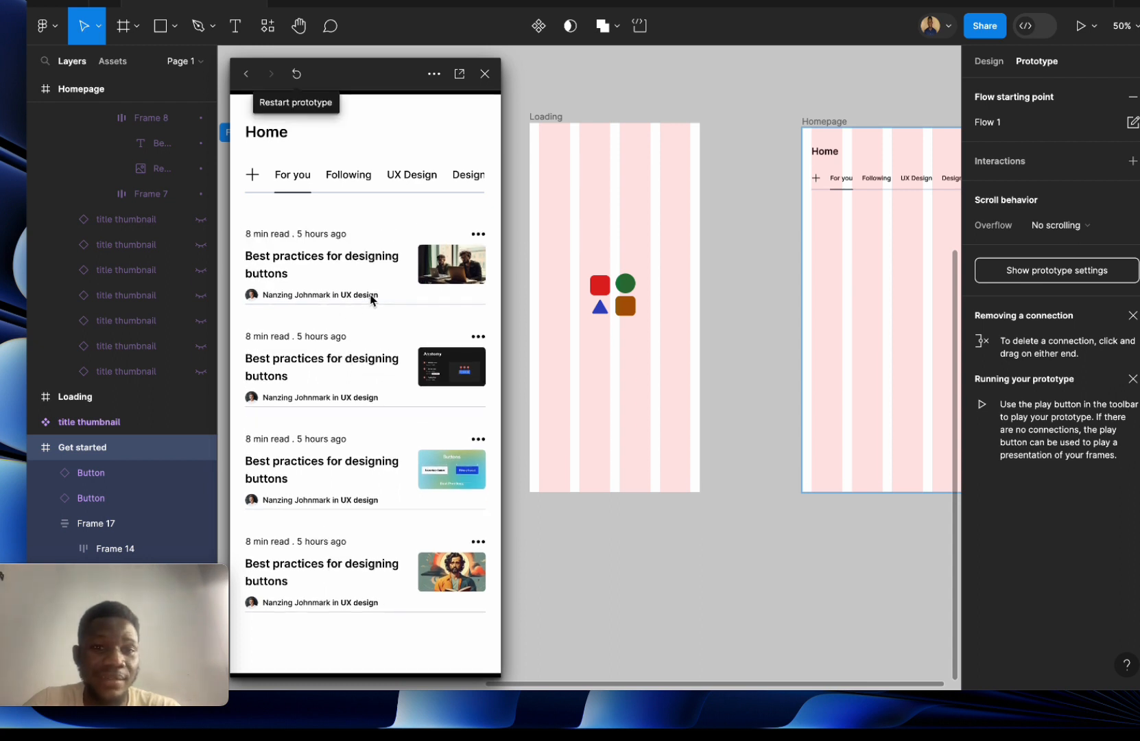
{"action": "left_click", "coordinate": [485, 74]}
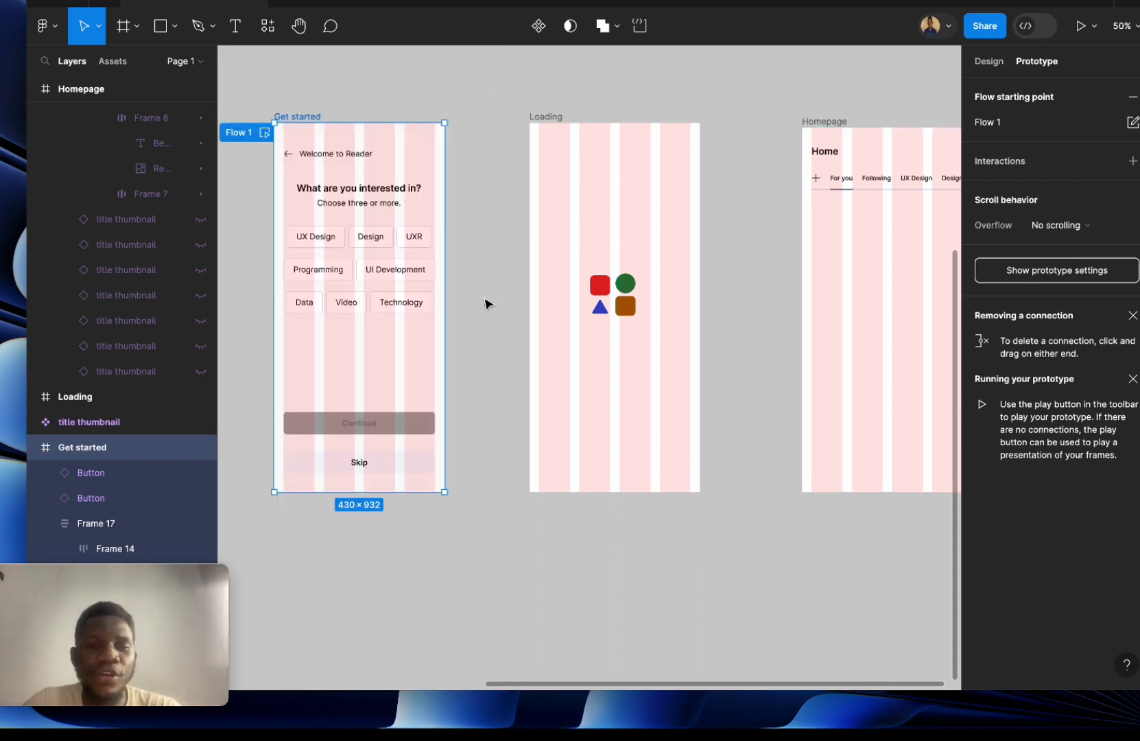
Connect the Skip button on the Get started frame to the Loading frame with an On click, Navigate to interaction.
{"action": "scroll", "coordinate": [484, 303], "scroll_direction": "left", "scroll_amount": 3}
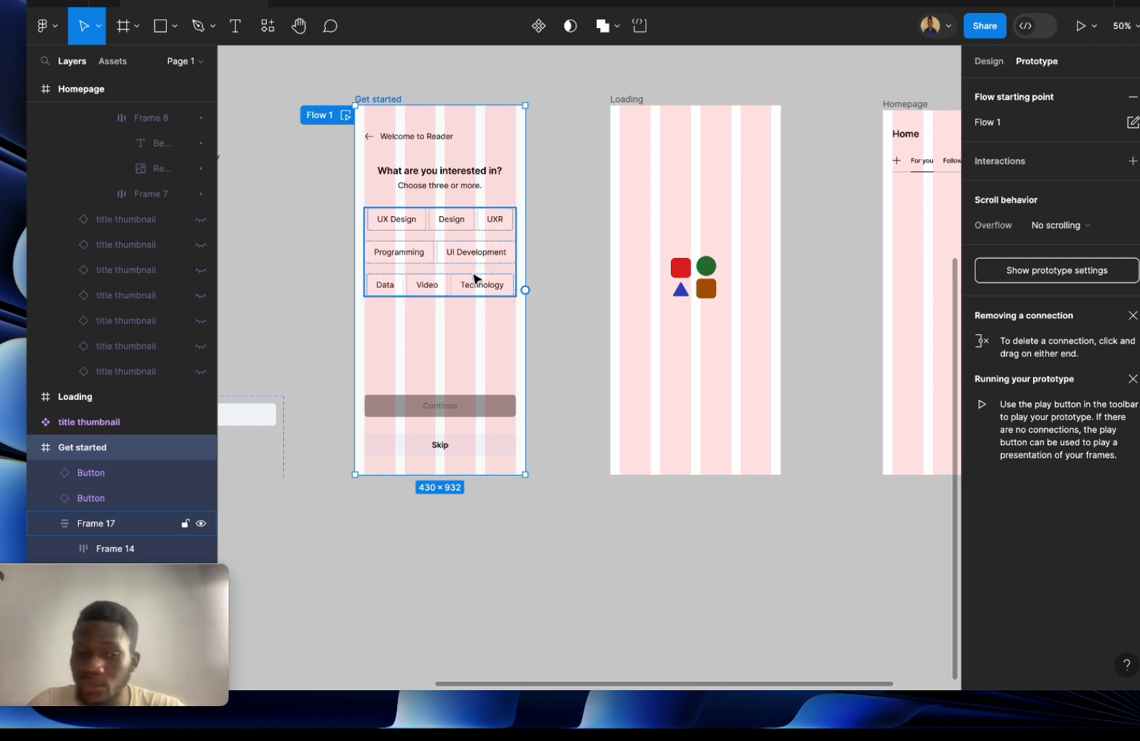
{"action": "left_click", "coordinate": [472, 451]}
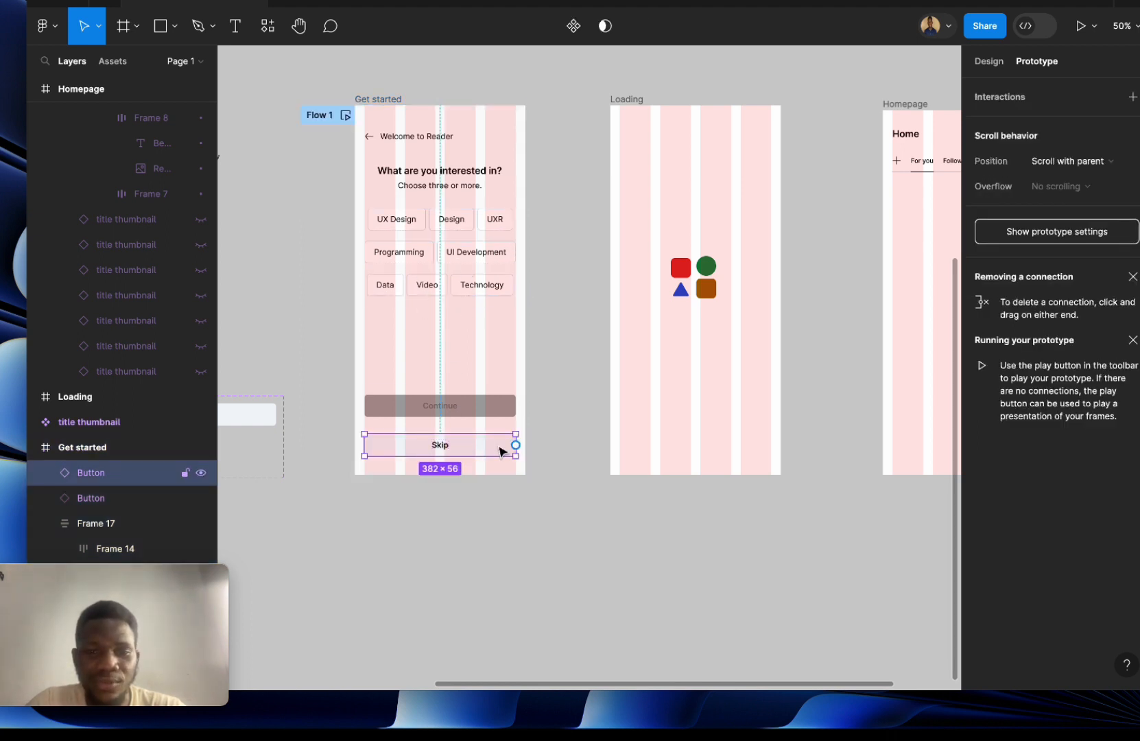
{"action": "left_click_drag", "start_coordinate": [515, 445], "coordinate": [636, 67]}
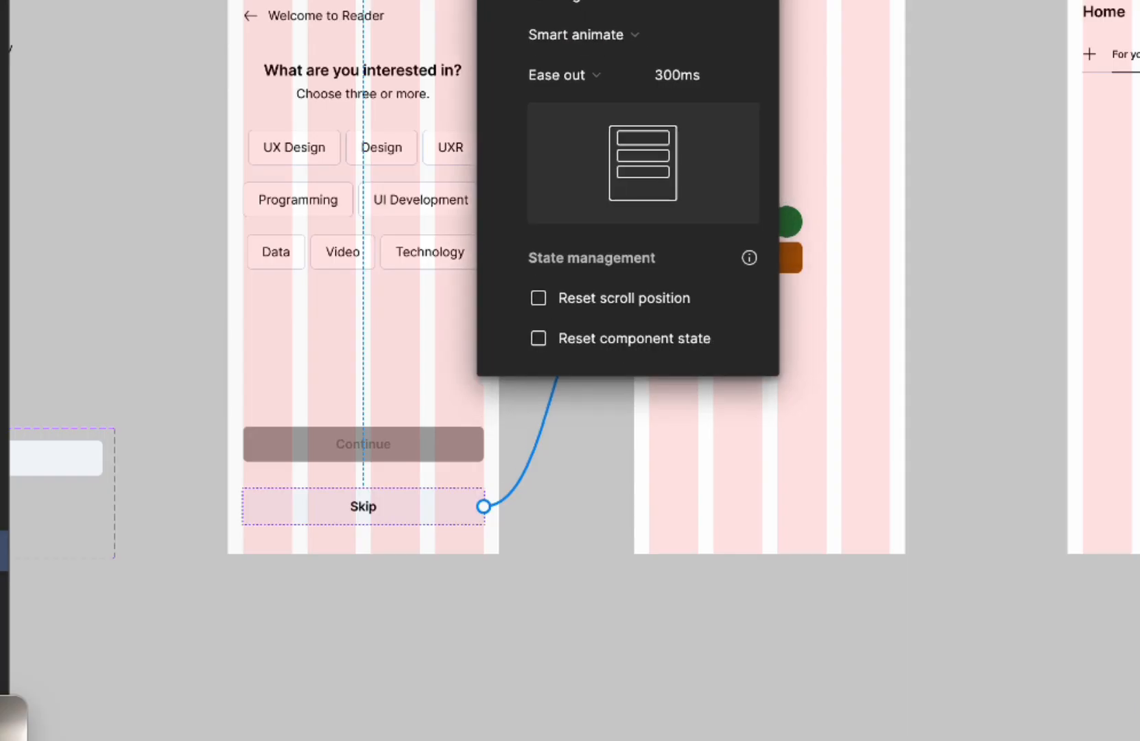
Add a Set variable action to the Skip button's interaction that sets hasDesign to true.
{"action": "left_click", "coordinate": [750, 0]}
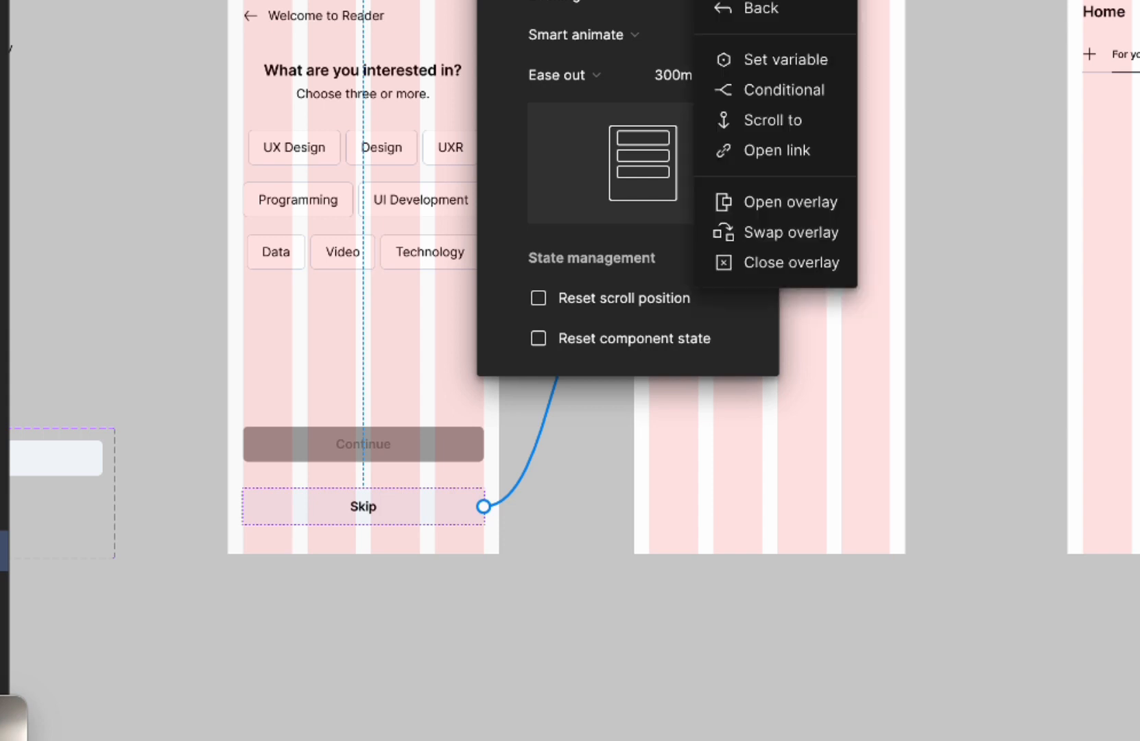
{"action": "left_click", "coordinate": [770, 55]}
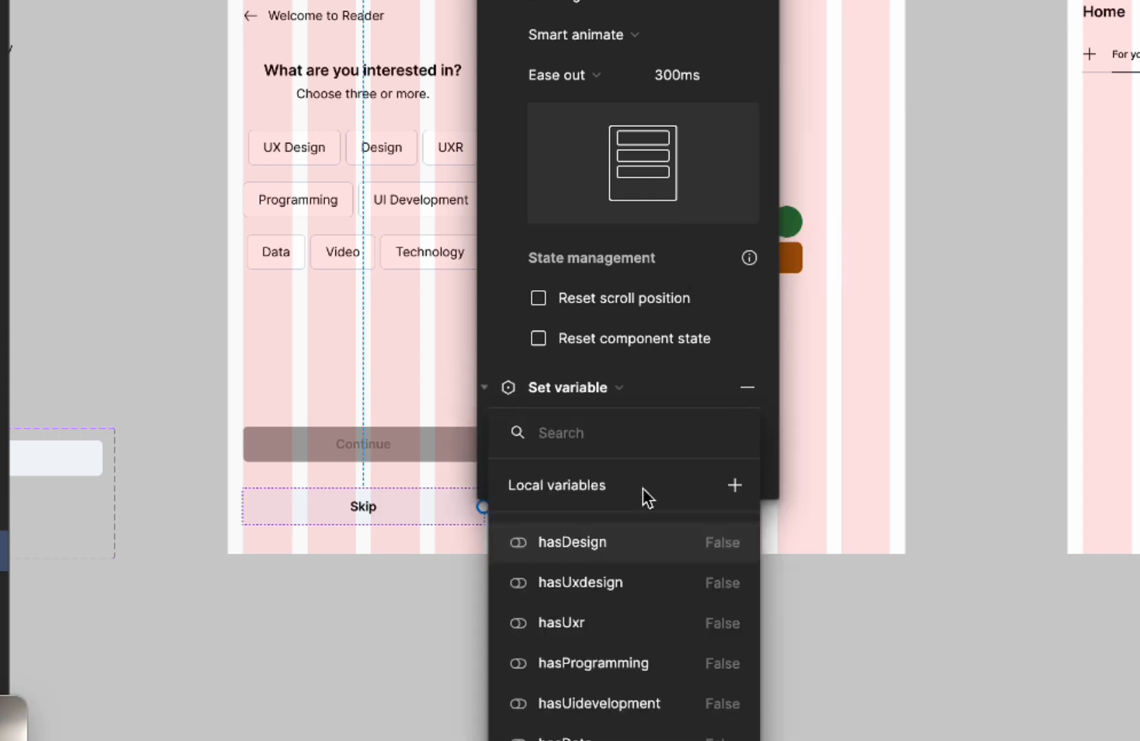
{"action": "left_click", "coordinate": [600, 541]}
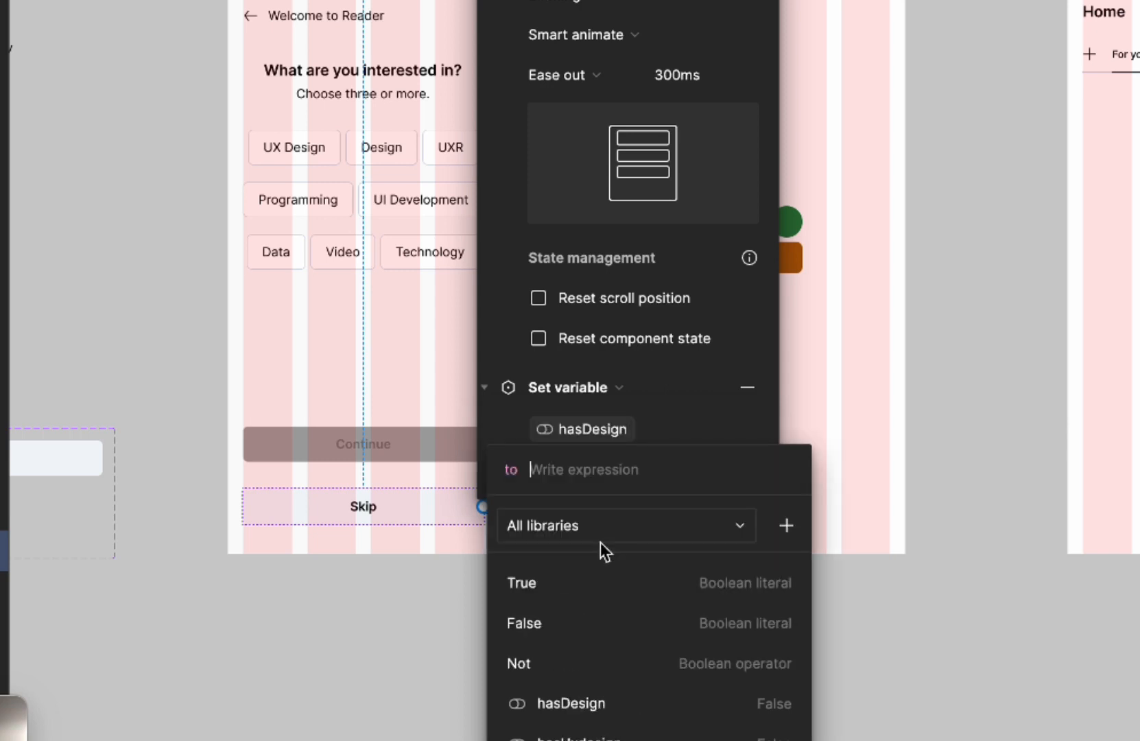
{"action": "left_click", "coordinate": [569, 585]}
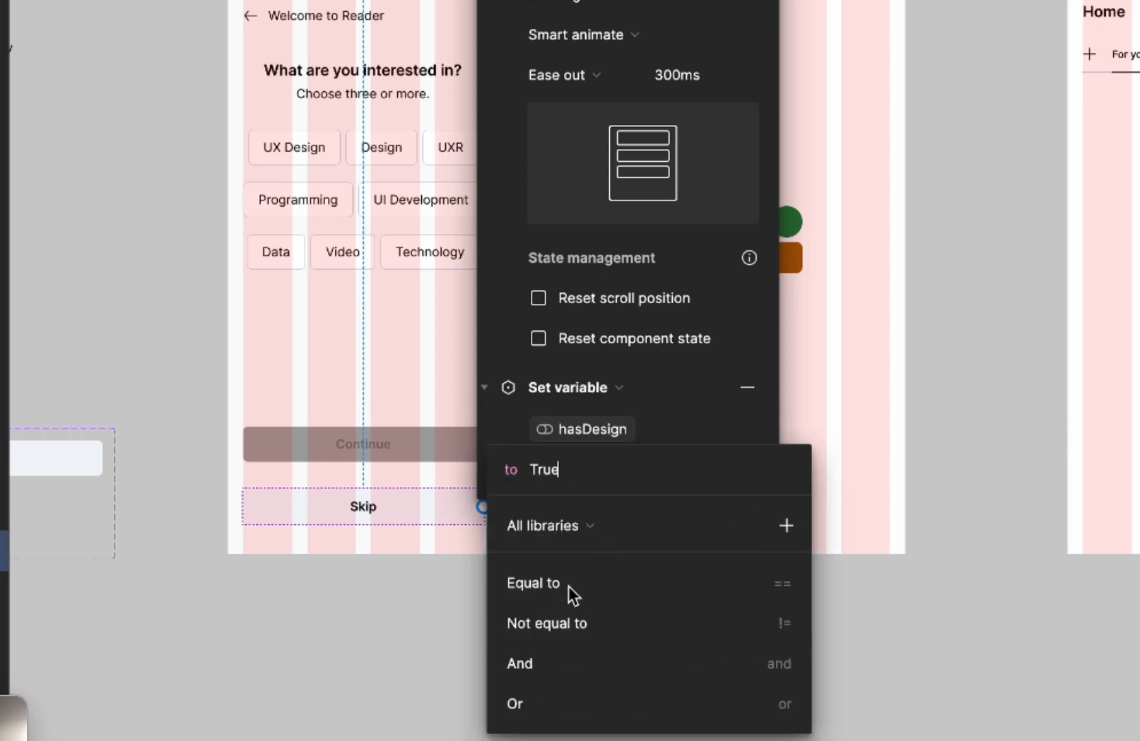
{"action": "left_click", "coordinate": [495, 435]}
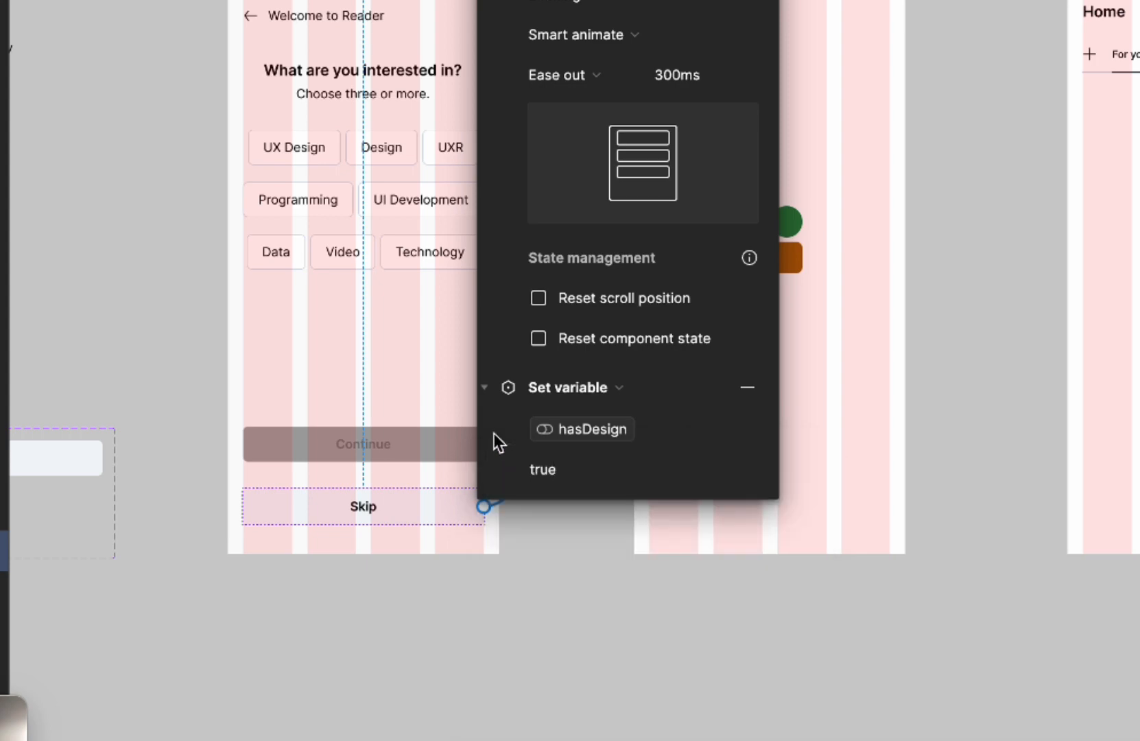
{"action": "left_click", "coordinate": [489, 391]}
Add another Set variable action to the Skip button's interaction that sets hasUxdesign to true.
{"action": "left_click", "coordinate": [661, 61]}
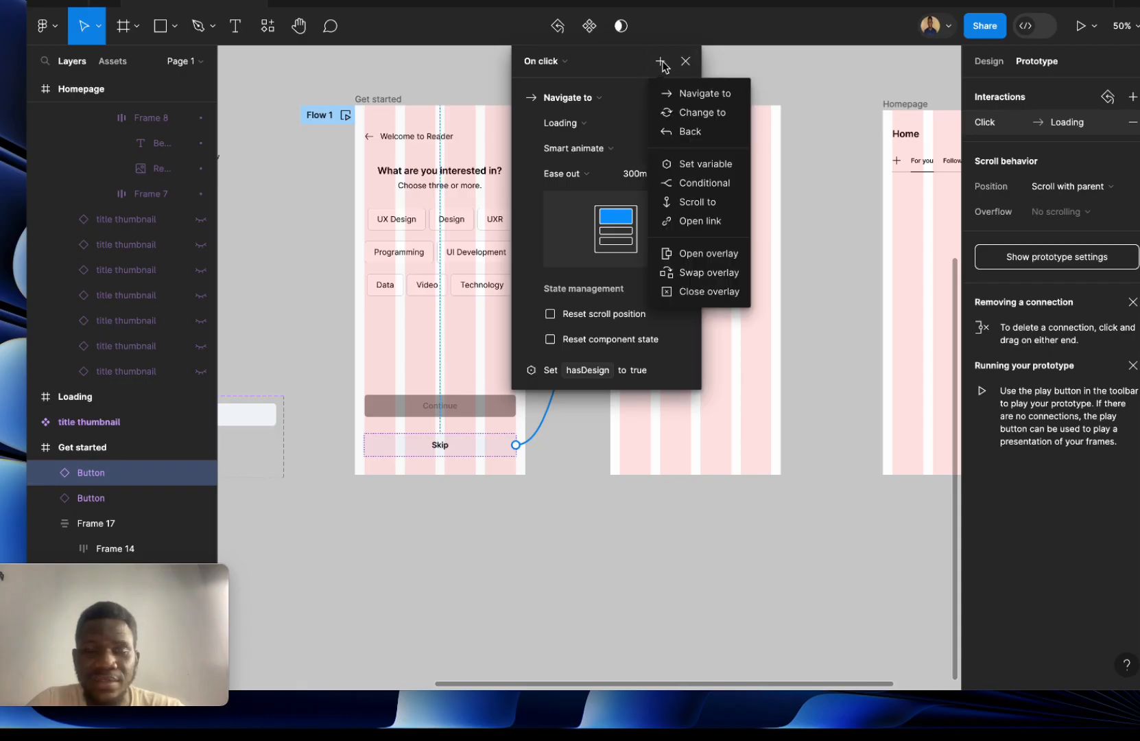
{"action": "left_click", "coordinate": [697, 163]}
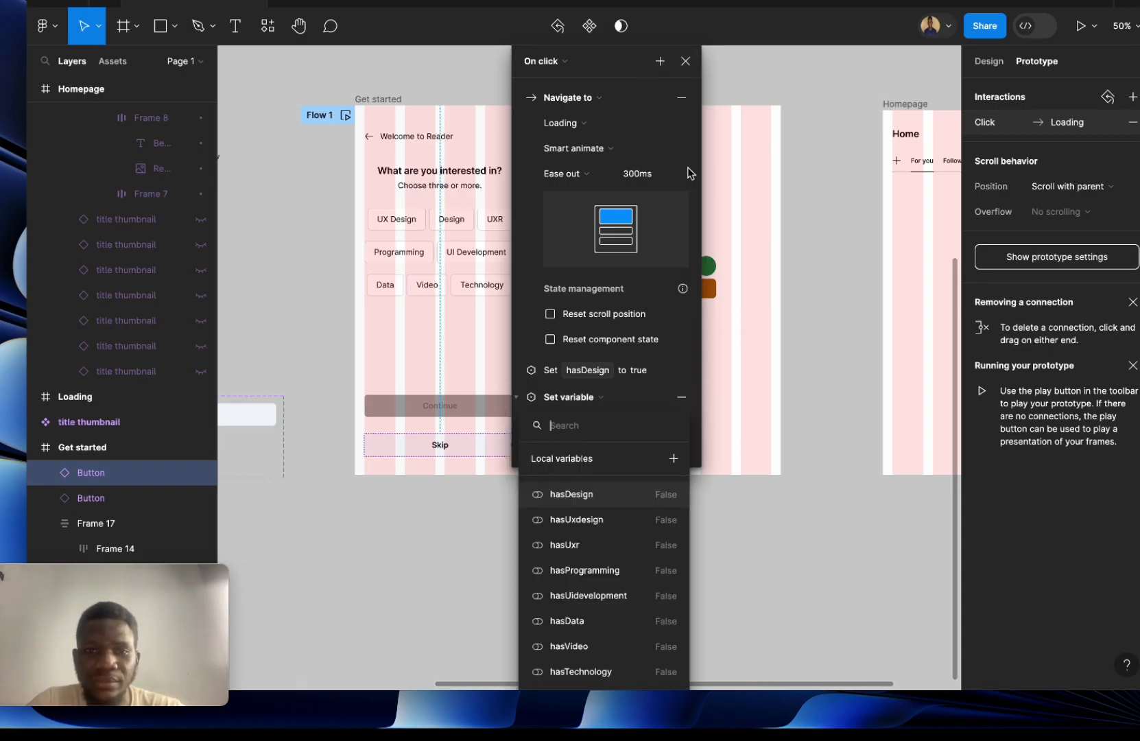
{"action": "left_click", "coordinate": [575, 520]}
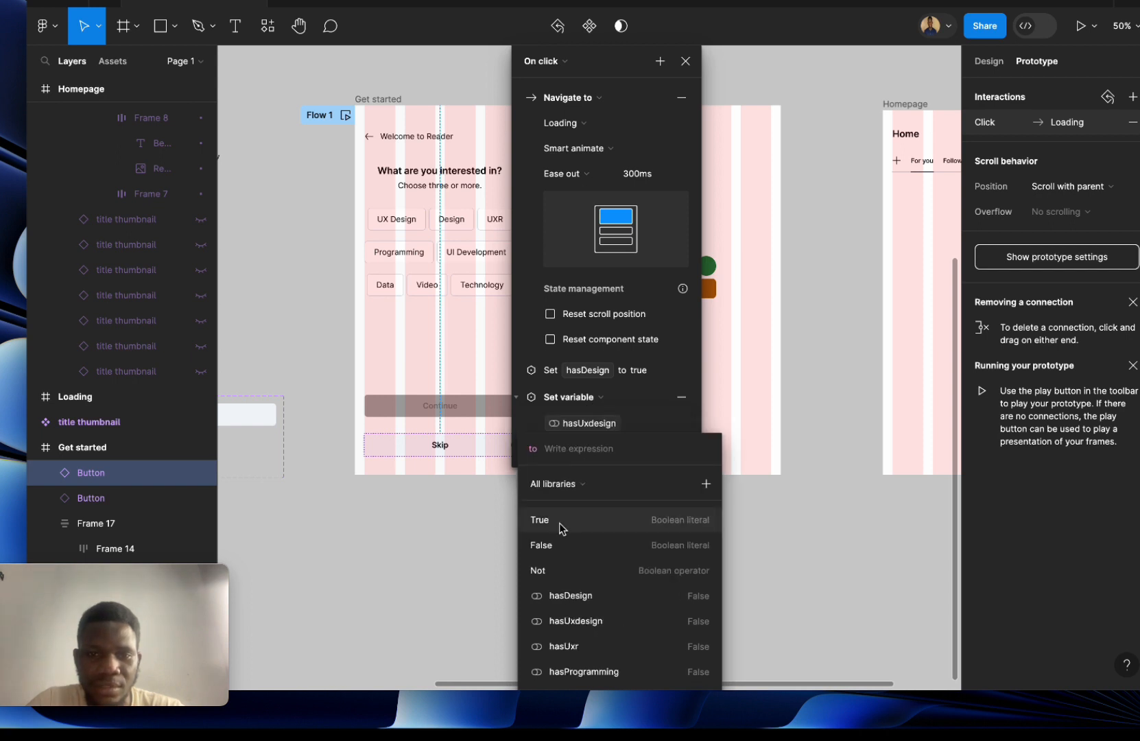
{"action": "left_click", "coordinate": [560, 523]}
{"action": "left_click", "coordinate": [529, 420]}
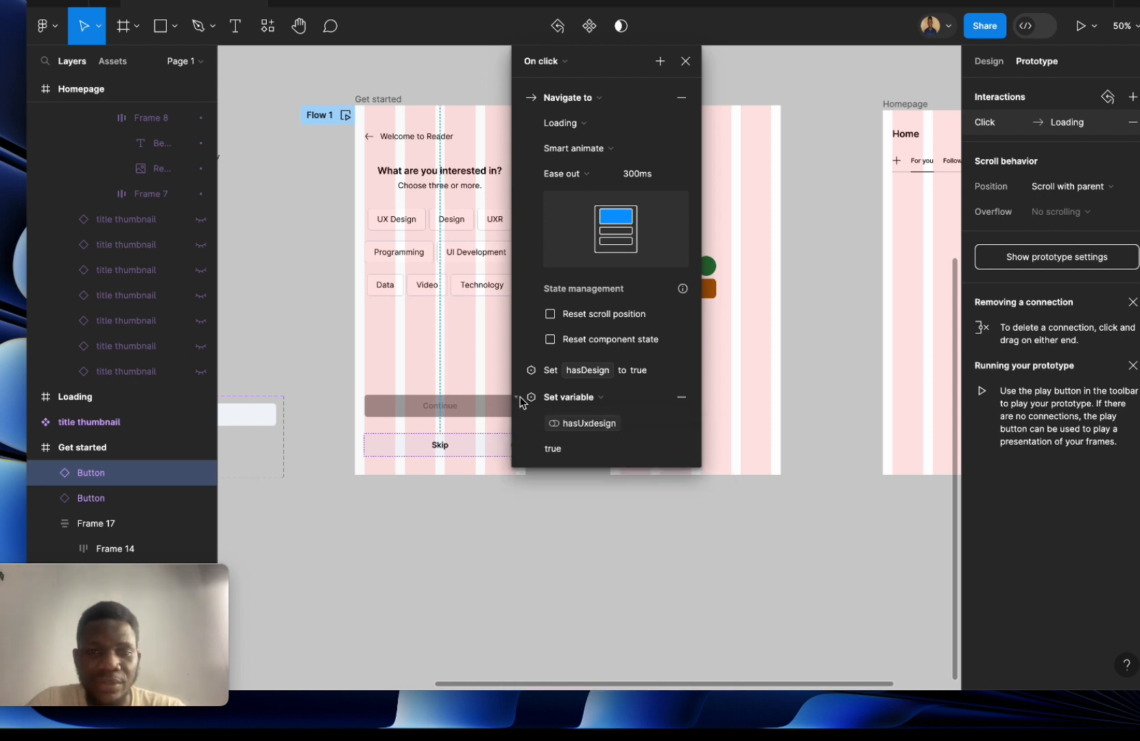
{"action": "left_click", "coordinate": [520, 403]}
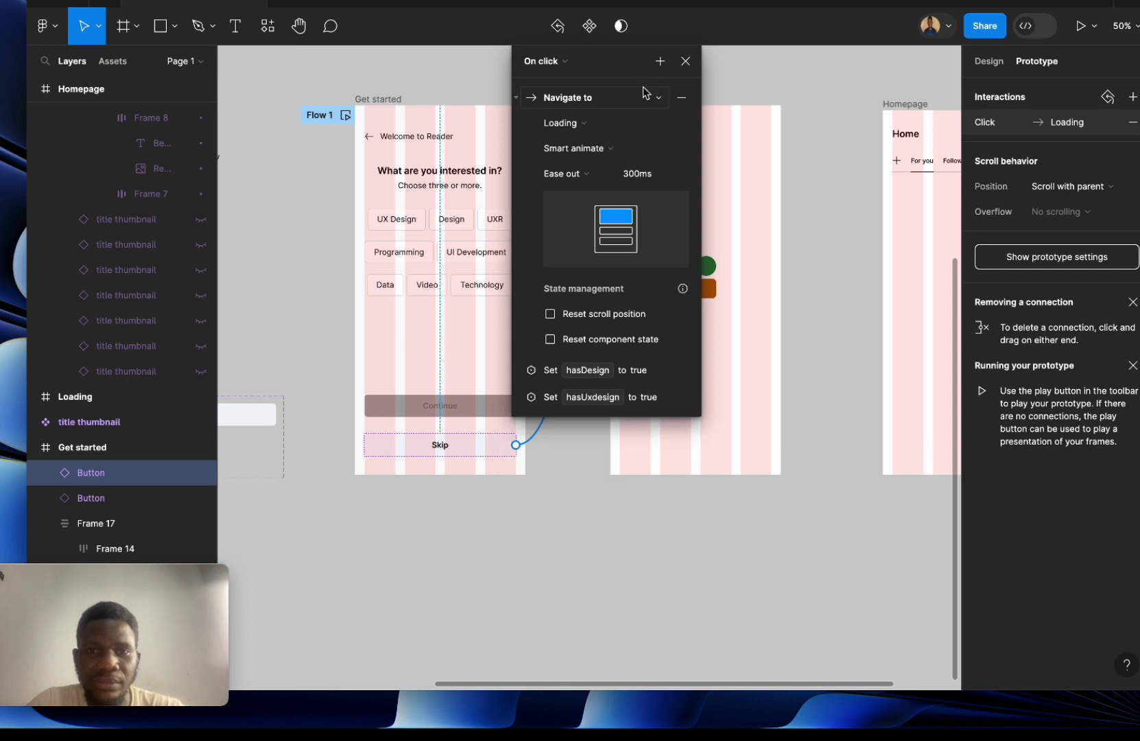
Add Skip actions setting hasUxr, hasProgramming, hasUidevelopment, hasData, hasVideo and hasTechnology to true, and close the interaction settings.
{"action": "left_click", "coordinate": [661, 61]}
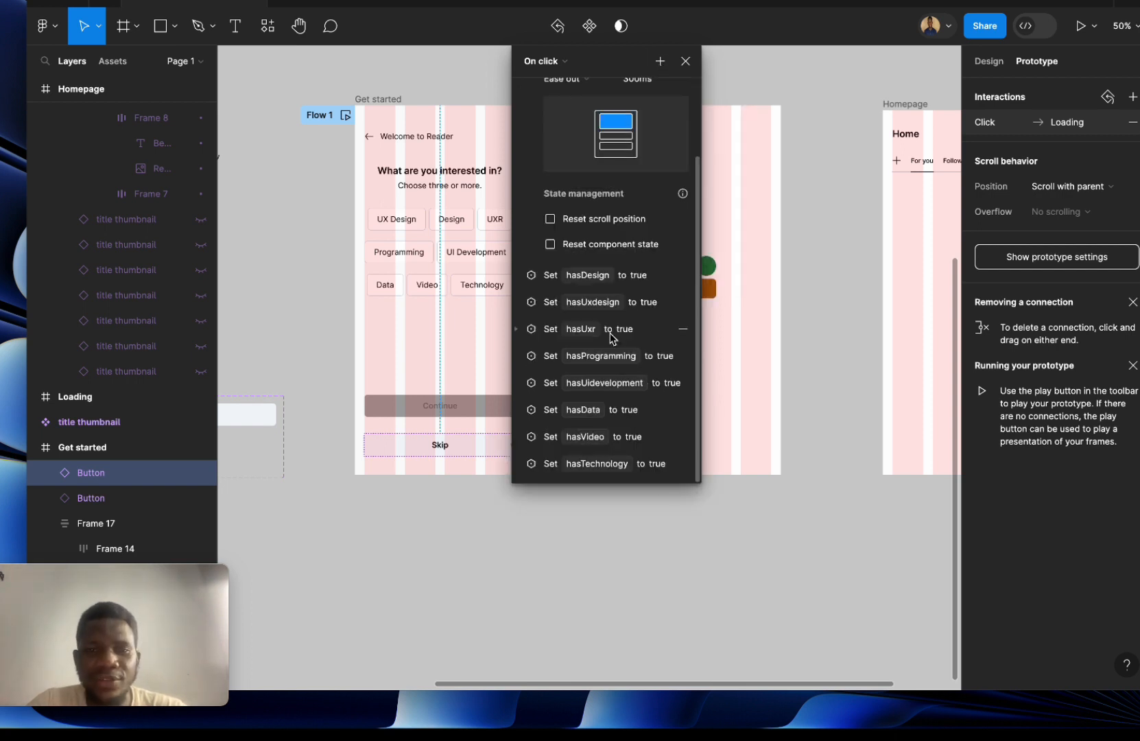
{"action": "scroll", "coordinate": [610, 337], "scroll_direction": "up", "scroll_amount": 1}
{"action": "scroll", "coordinate": [610, 336], "scroll_direction": "down", "scroll_amount": 1}
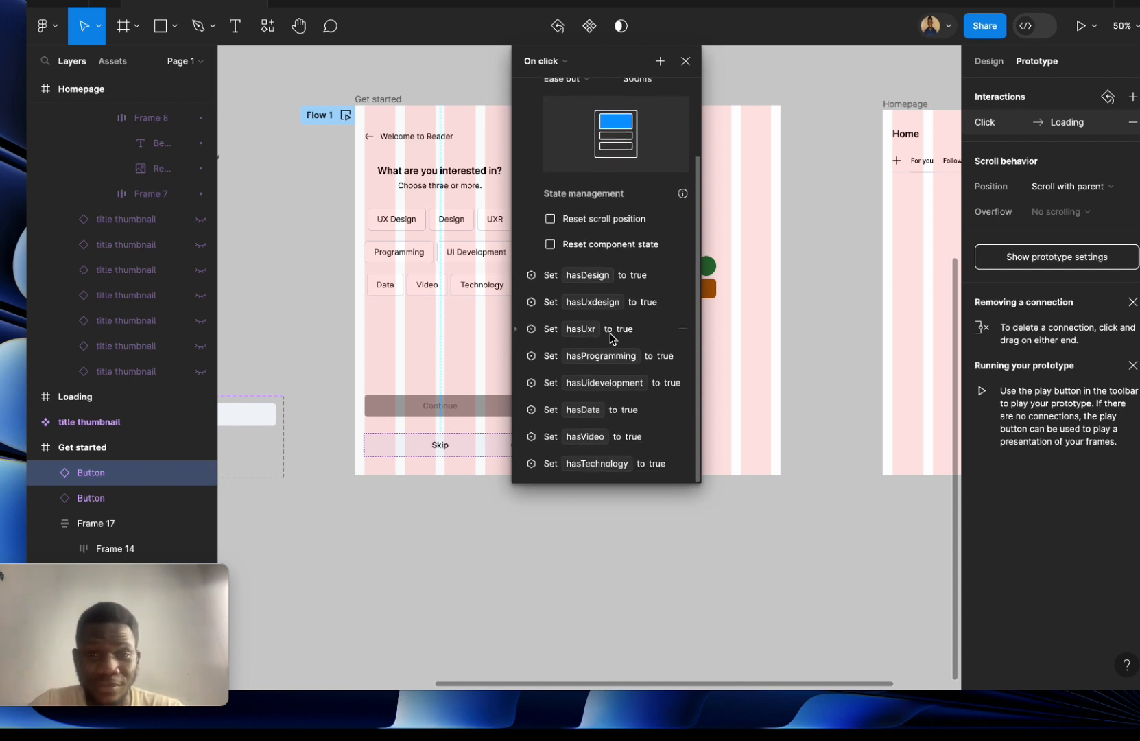
{"action": "left_click", "coordinate": [685, 61]}
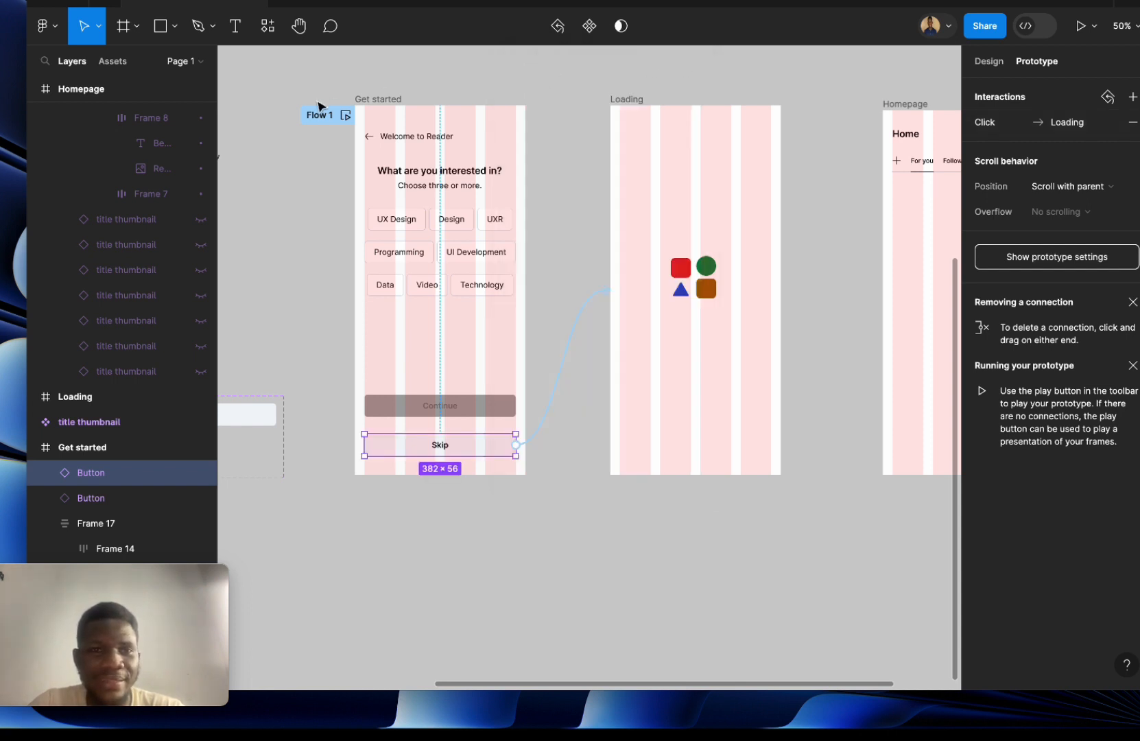
Preview Flow 1 using Skip, and look through the full list of thumbnails on the Homepage.
{"action": "left_click", "coordinate": [341, 114]}
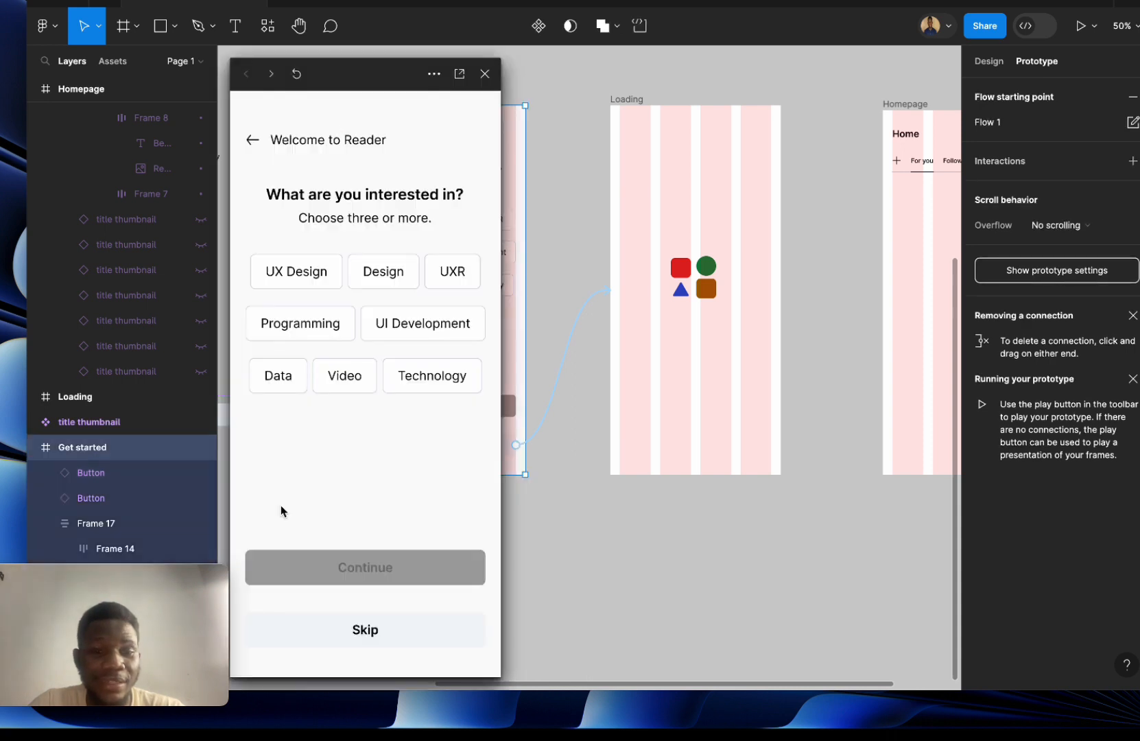
{"action": "left_click", "coordinate": [376, 640]}
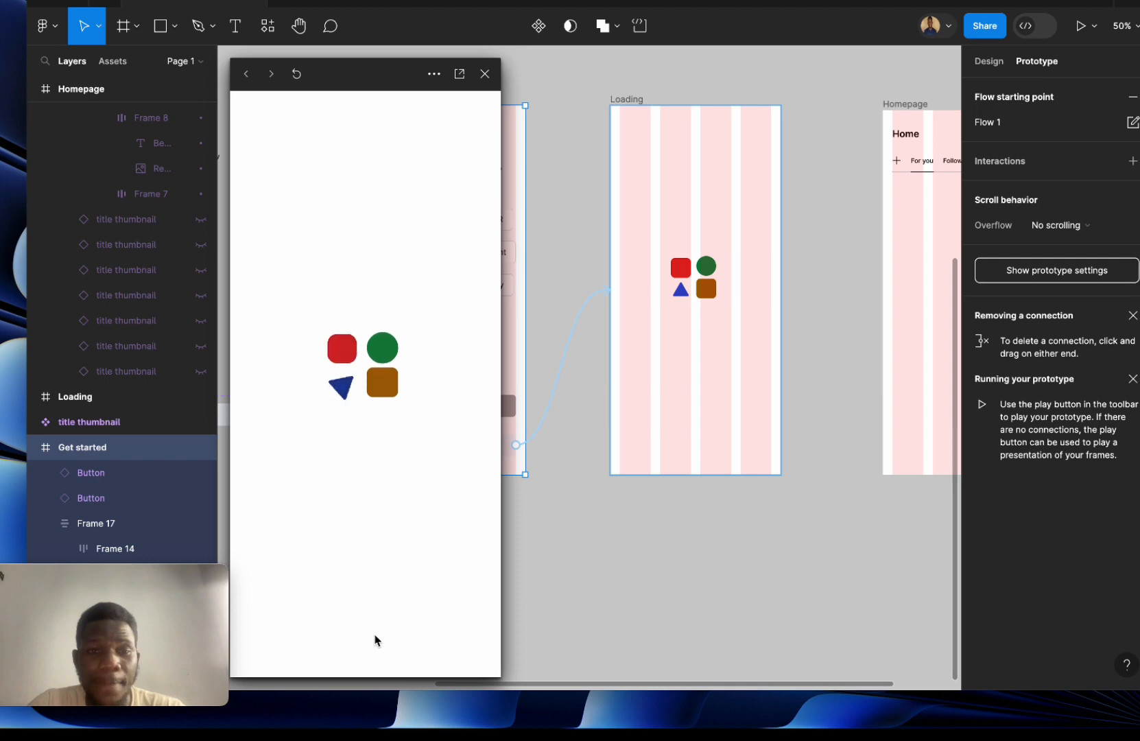
{"action": "scroll", "coordinate": [343, 527], "scroll_direction": "down", "scroll_amount": 3}
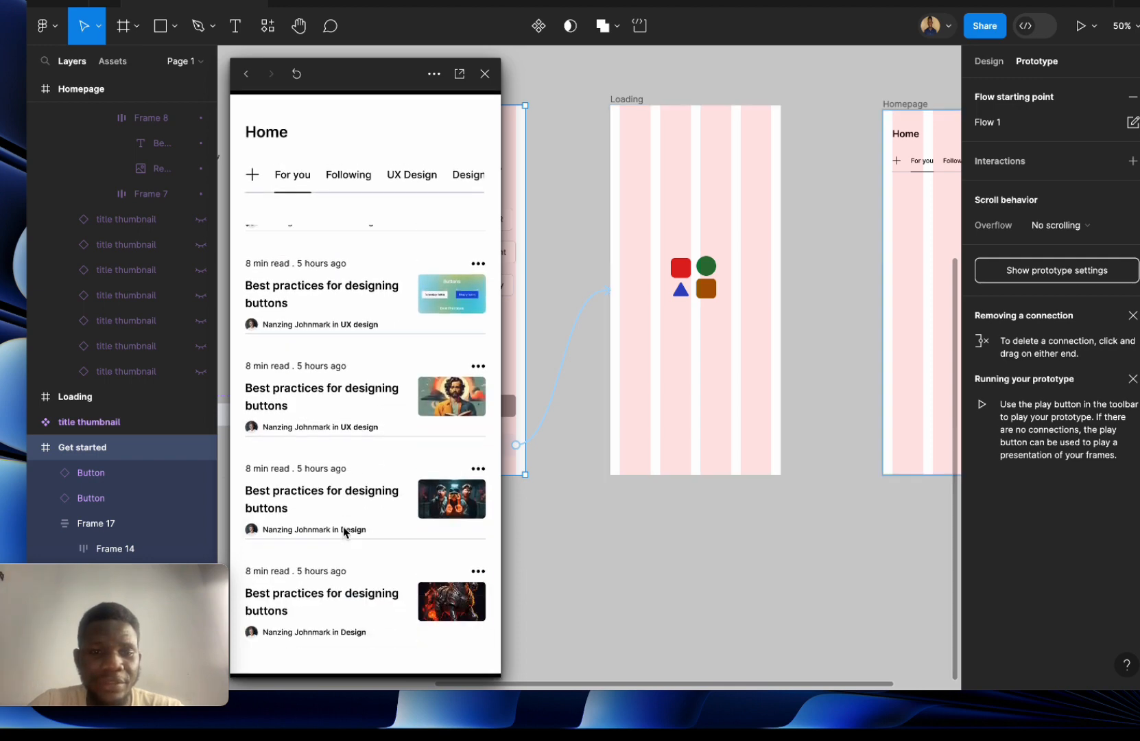
{"action": "scroll", "coordinate": [343, 526], "scroll_direction": "down", "scroll_amount": 10}
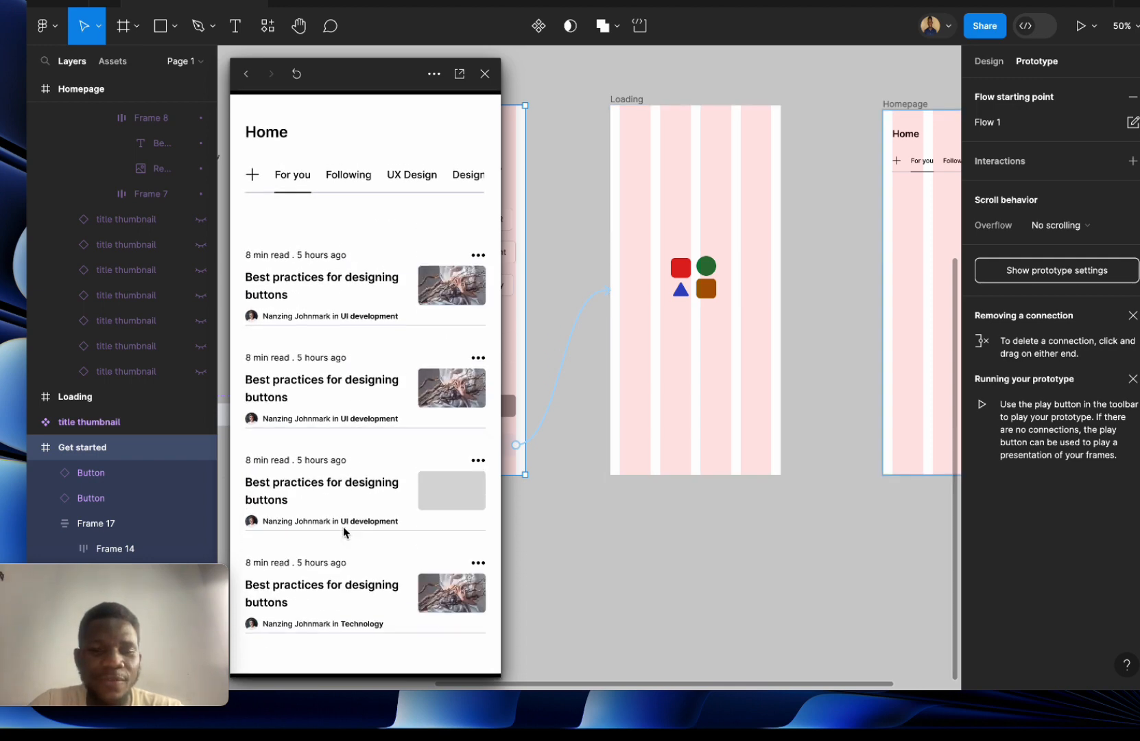
{"action": "scroll", "coordinate": [344, 527], "scroll_direction": "down", "scroll_amount": 5}
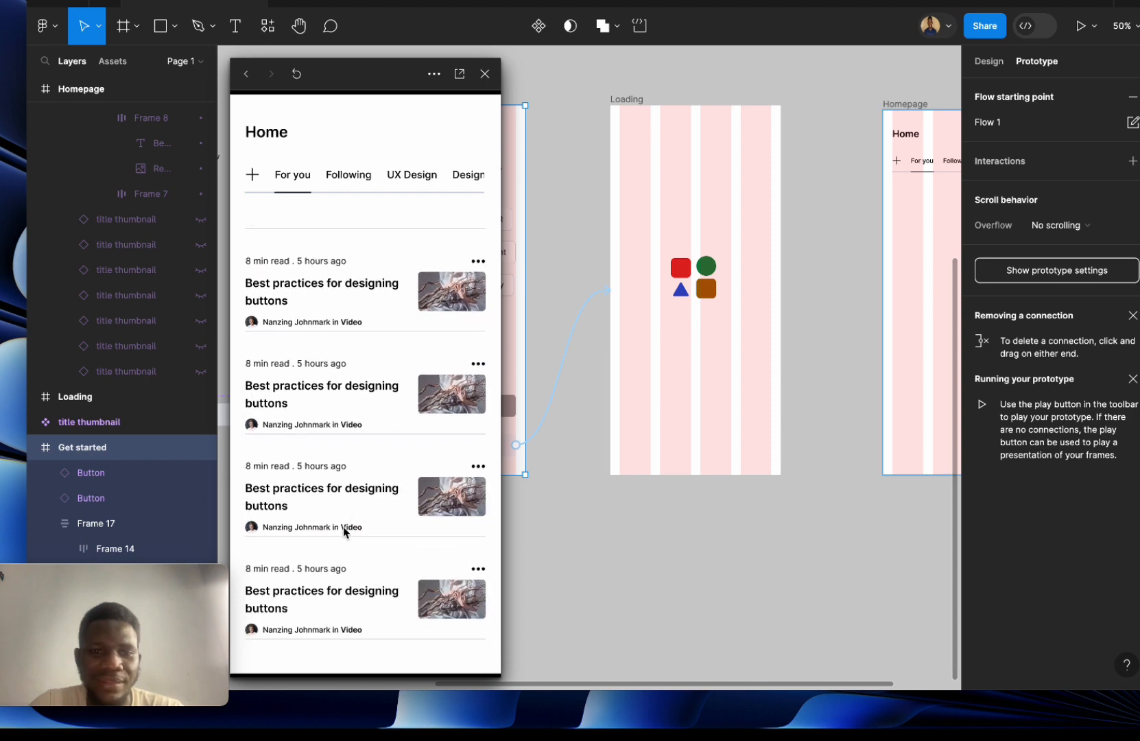
{"action": "scroll", "coordinate": [343, 527], "scroll_direction": "up", "scroll_amount": 5}
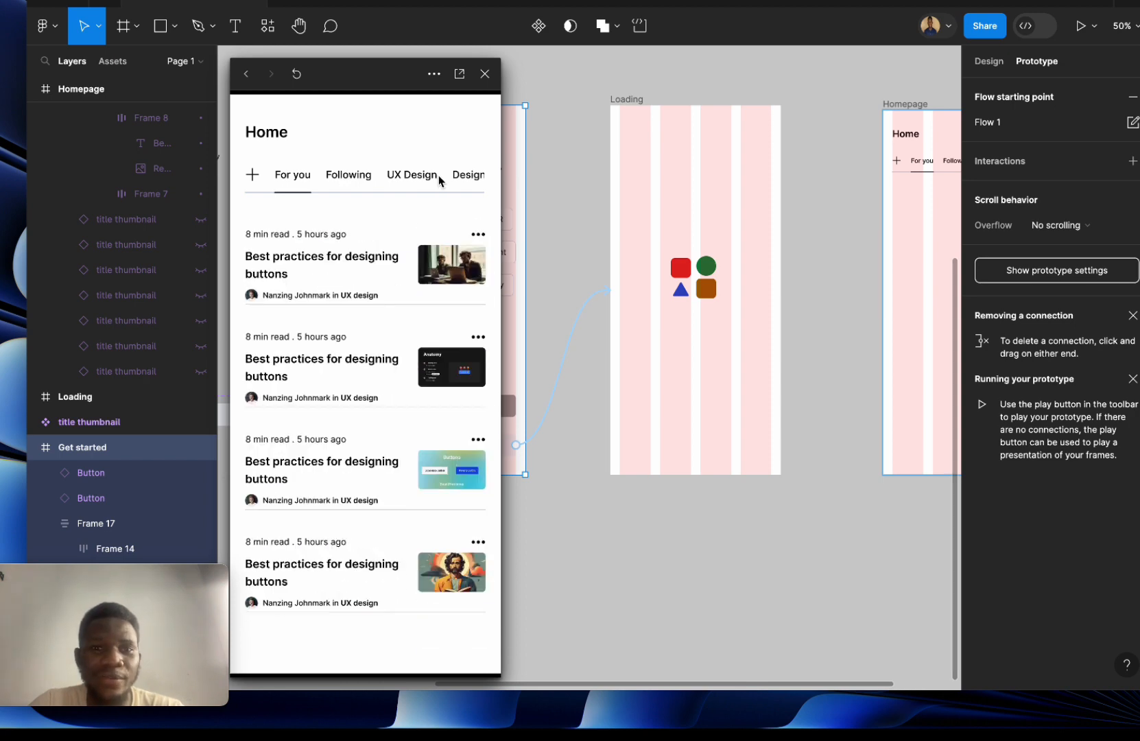
Check the Homepage's horizontally scrolling topic tabs, look through the article feed again, and close the preview.
{"action": "scroll", "coordinate": [440, 180], "scroll_direction": "right", "scroll_amount": 6}
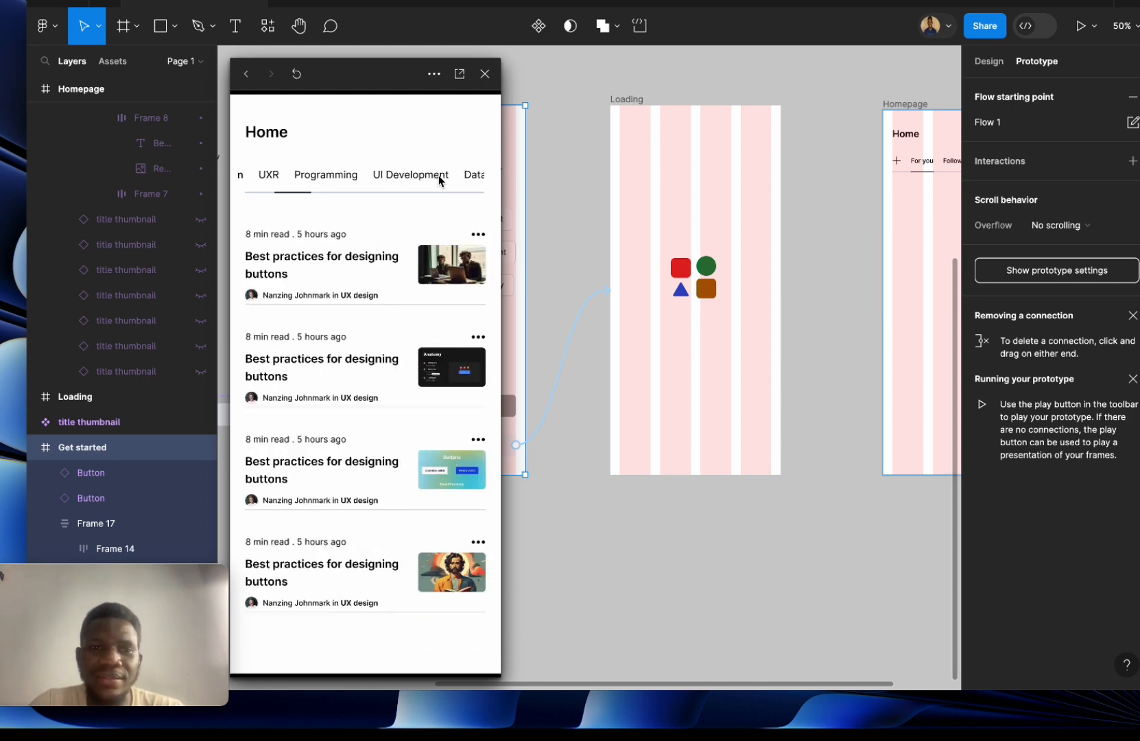
{"action": "scroll", "coordinate": [439, 181], "scroll_direction": "right", "scroll_amount": 4}
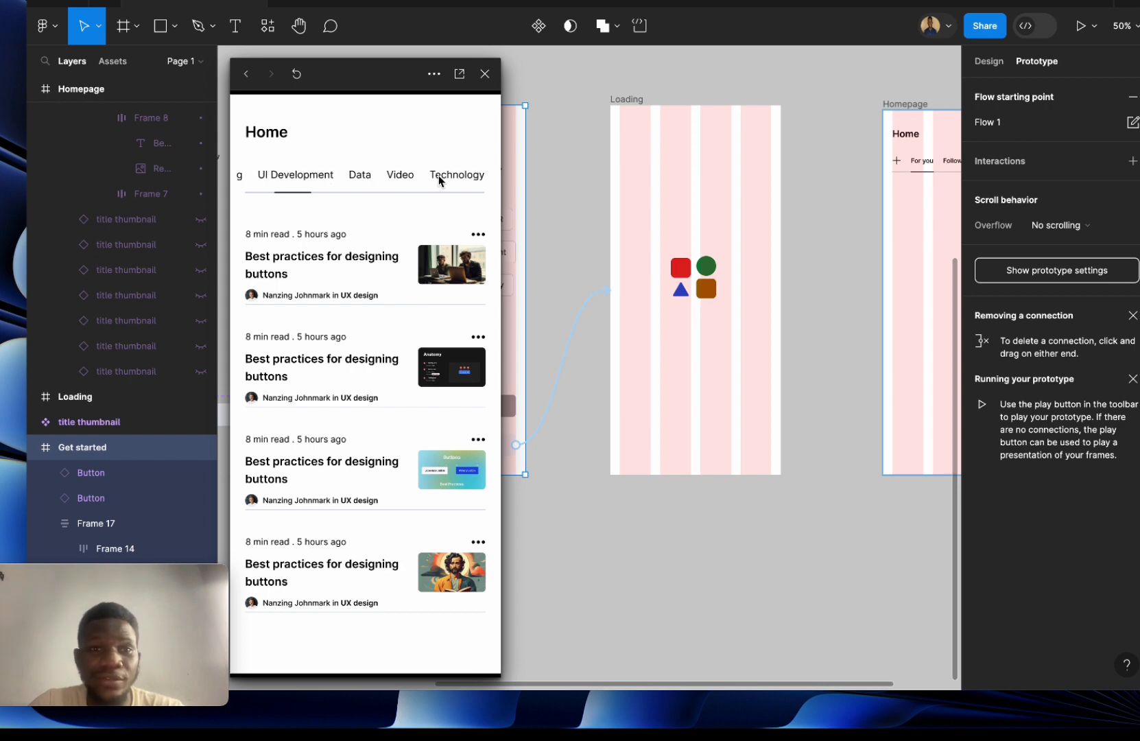
{"action": "scroll", "coordinate": [439, 180], "scroll_direction": "left", "scroll_amount": 10}
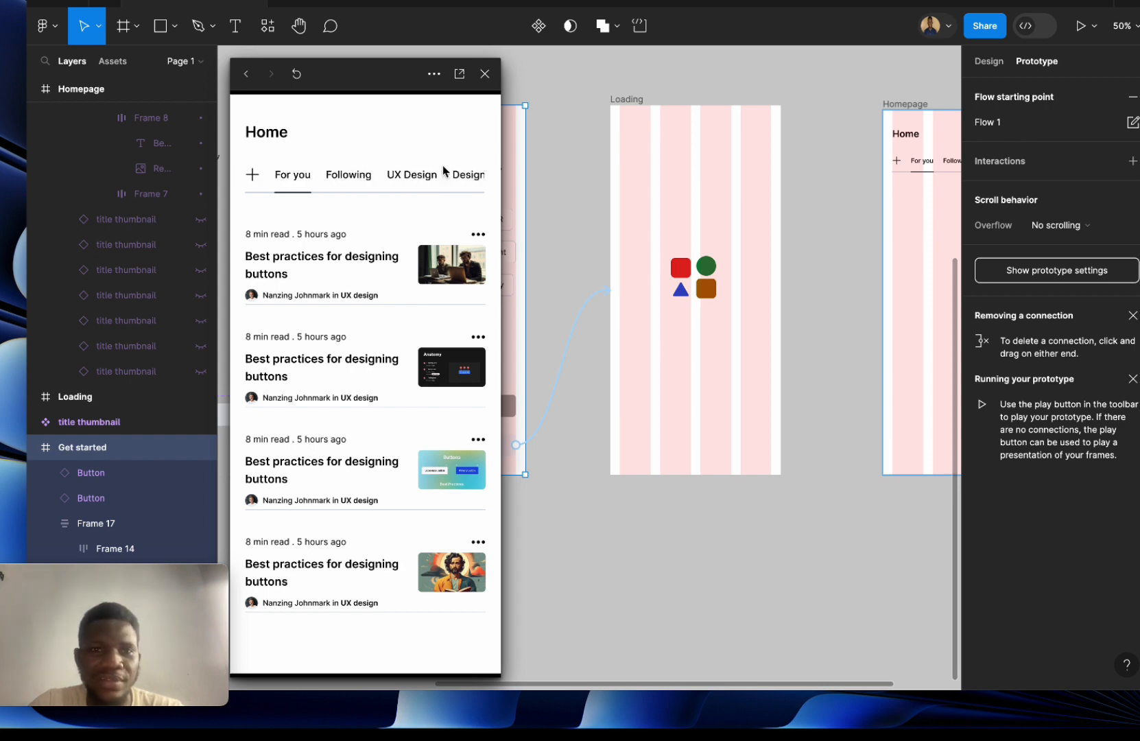
{"action": "scroll", "coordinate": [379, 377], "scroll_direction": "down", "scroll_amount": 10}
{"action": "scroll", "coordinate": [379, 377], "scroll_direction": "down", "scroll_amount": 10}
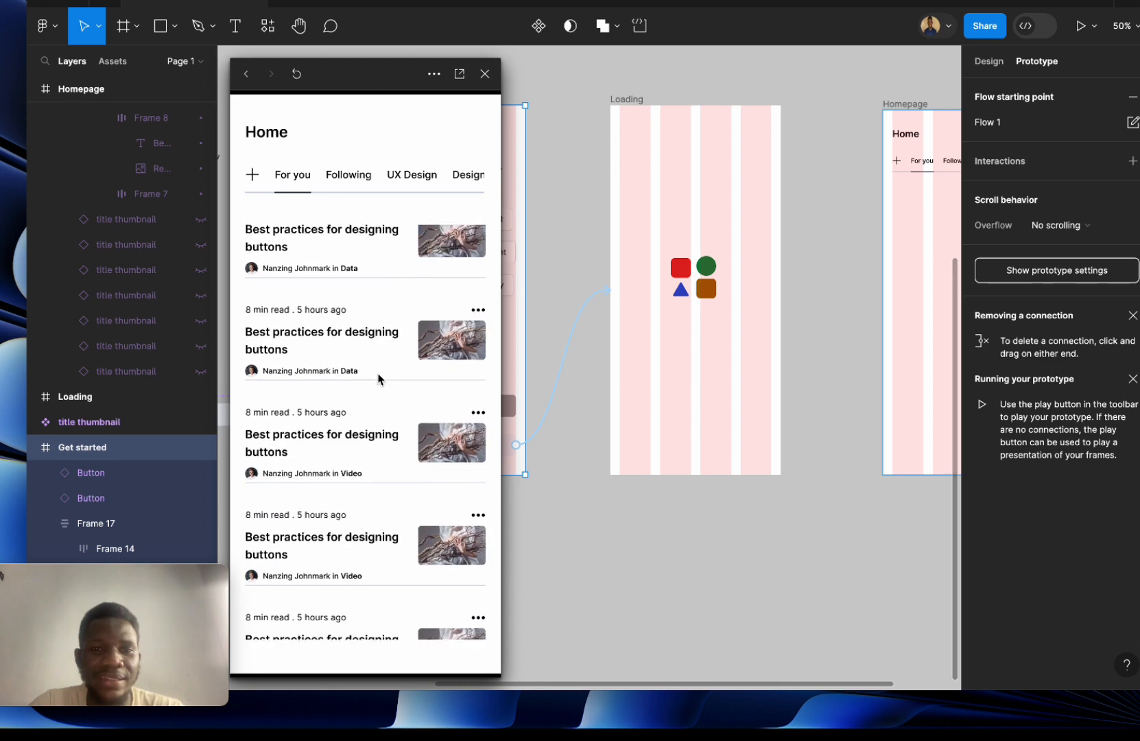
{"action": "left_click", "coordinate": [484, 74]}
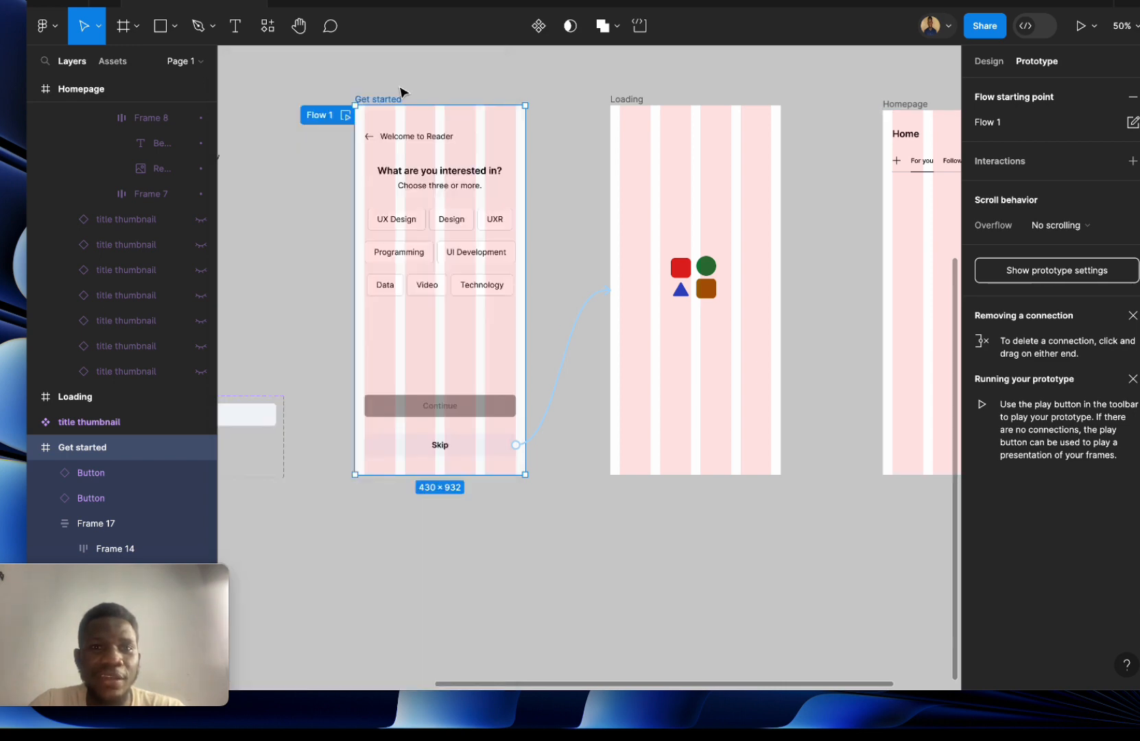
Preview Flow 1 again, selecting the UX Design, Design and UXR topics and deselecting all three to test the Continue button.
{"action": "left_click", "coordinate": [346, 118]}
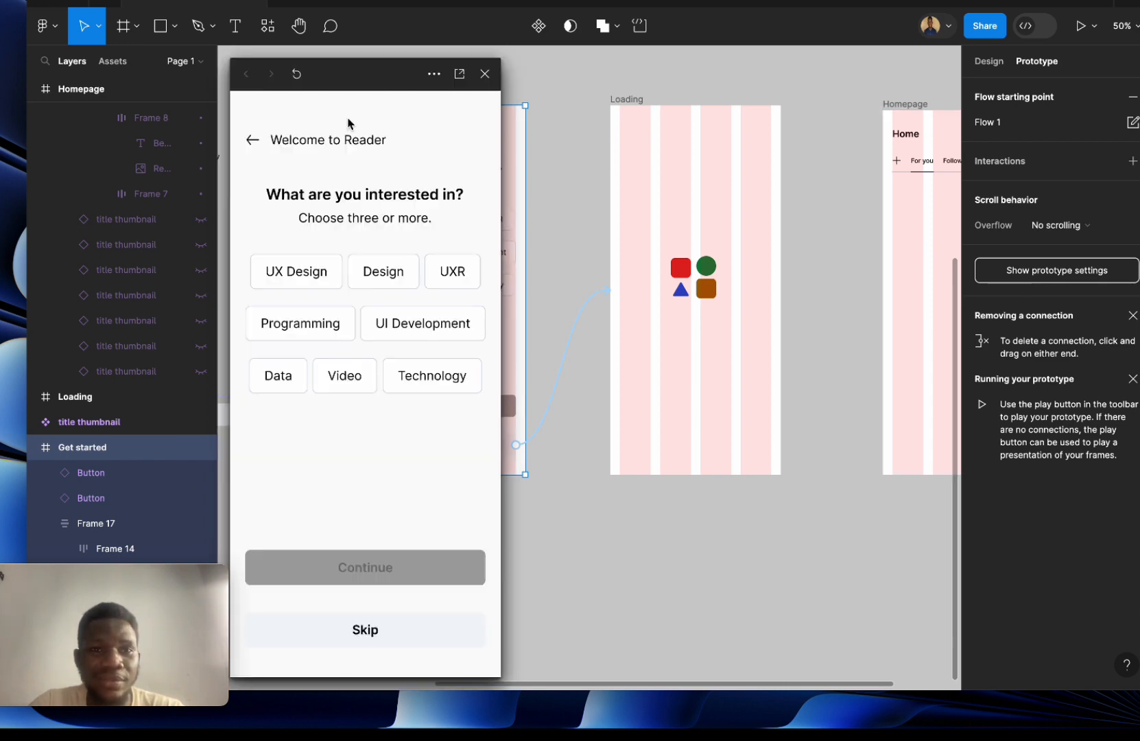
{"action": "left_click", "coordinate": [284, 274]}
{"action": "left_click", "coordinate": [379, 274]}
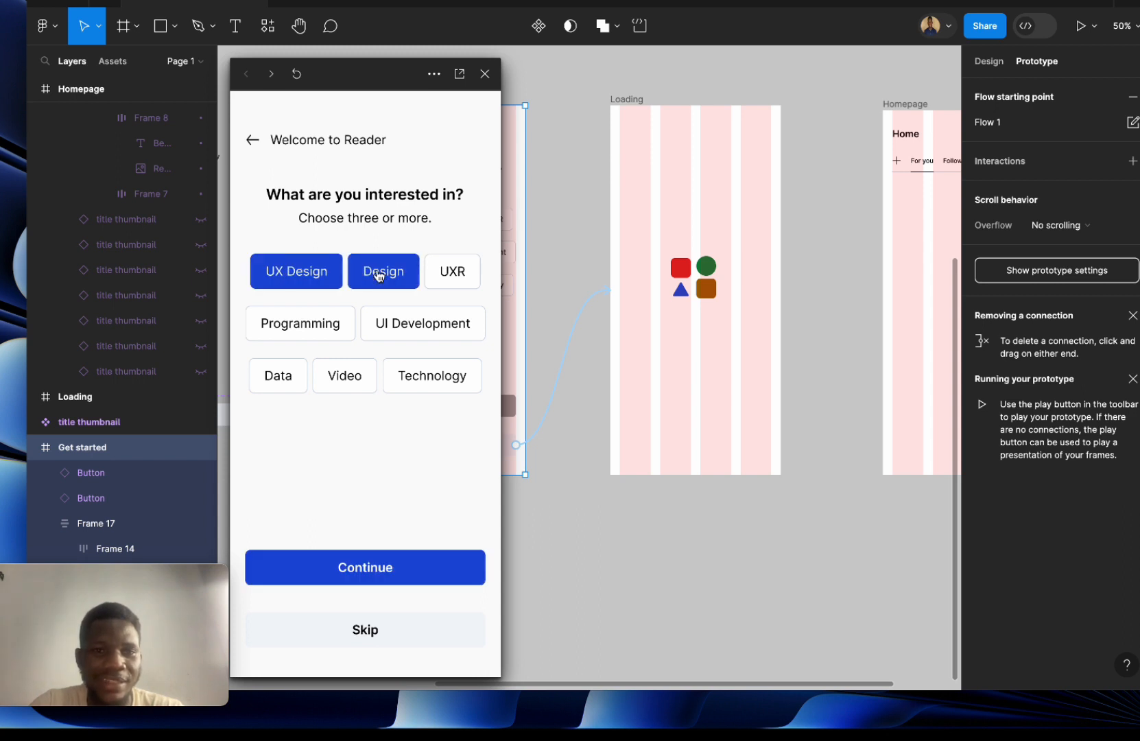
{"action": "left_click", "coordinate": [451, 273]}
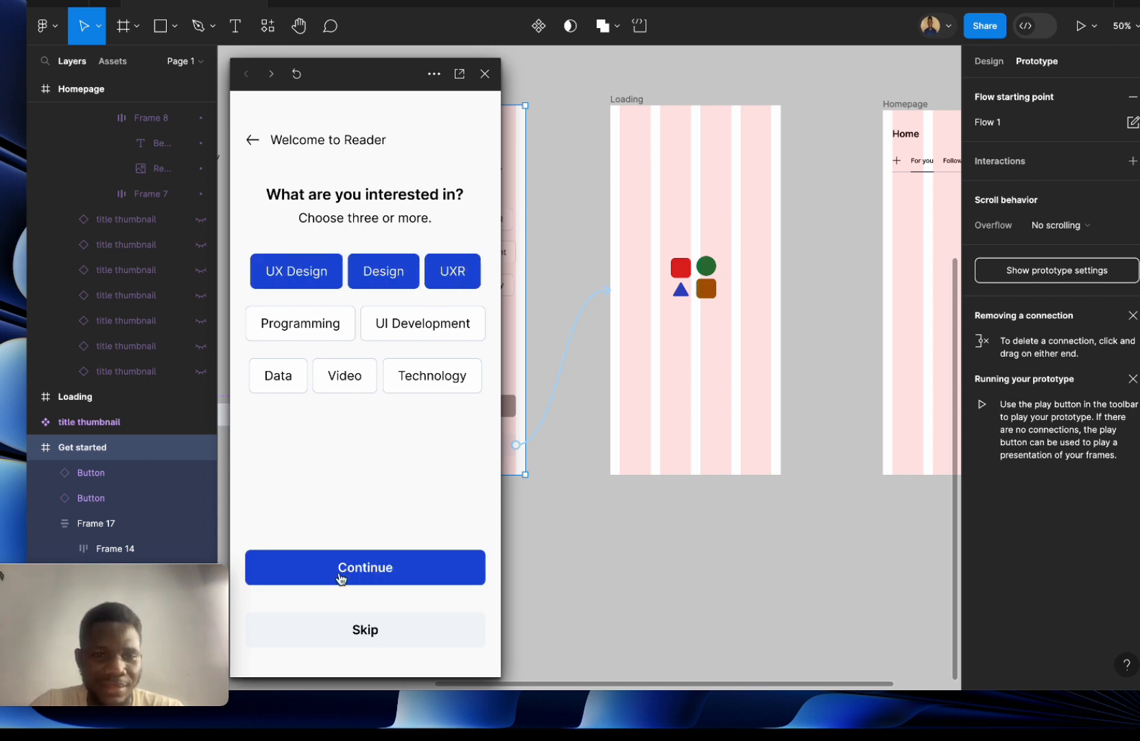
{"action": "left_click", "coordinate": [452, 272]}
{"action": "left_click", "coordinate": [340, 275]}
{"action": "left_click", "coordinate": [378, 277]}
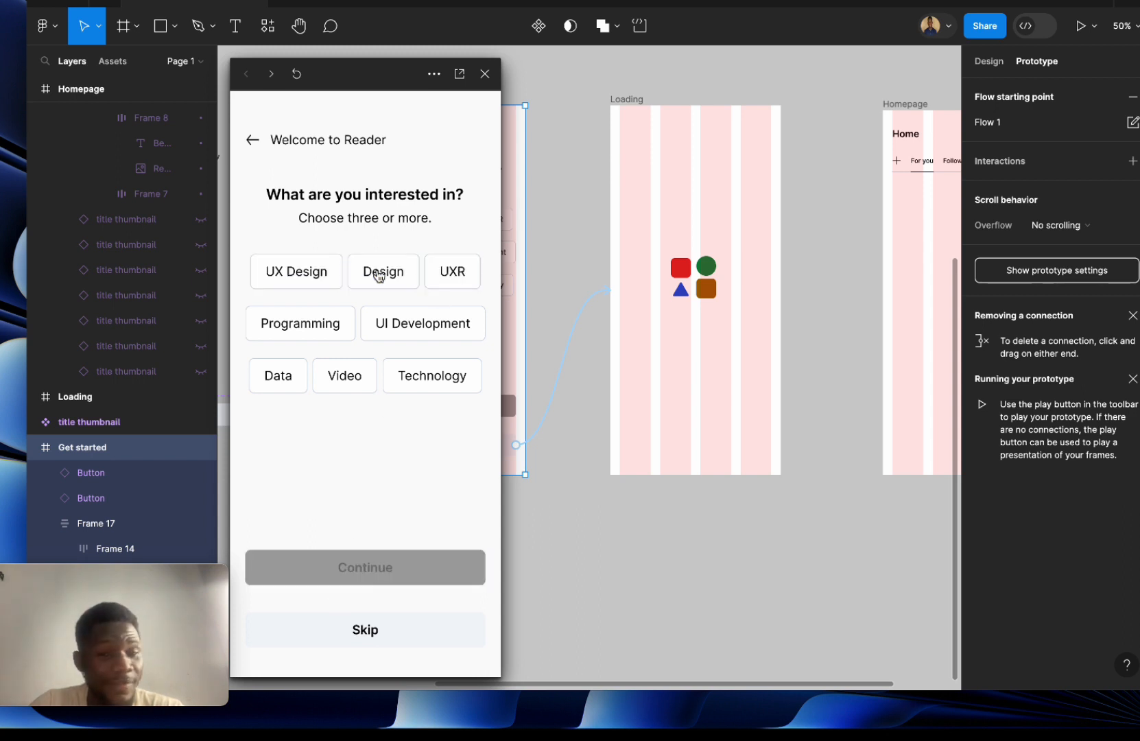
Select the Design, UX Design and UXR topics in the preview, continue to the Homepage, and close the preview.
{"action": "left_click", "coordinate": [378, 275]}
{"action": "left_click", "coordinate": [306, 276]}
{"action": "left_click", "coordinate": [439, 277]}
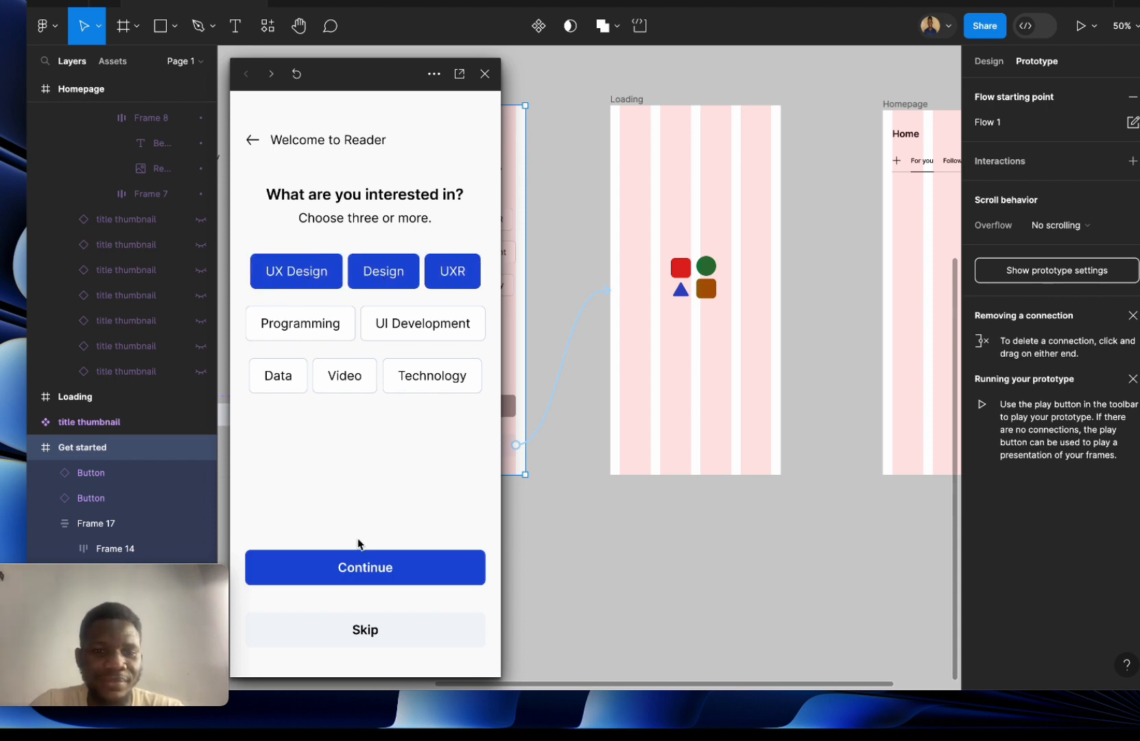
{"action": "left_click", "coordinate": [352, 570]}
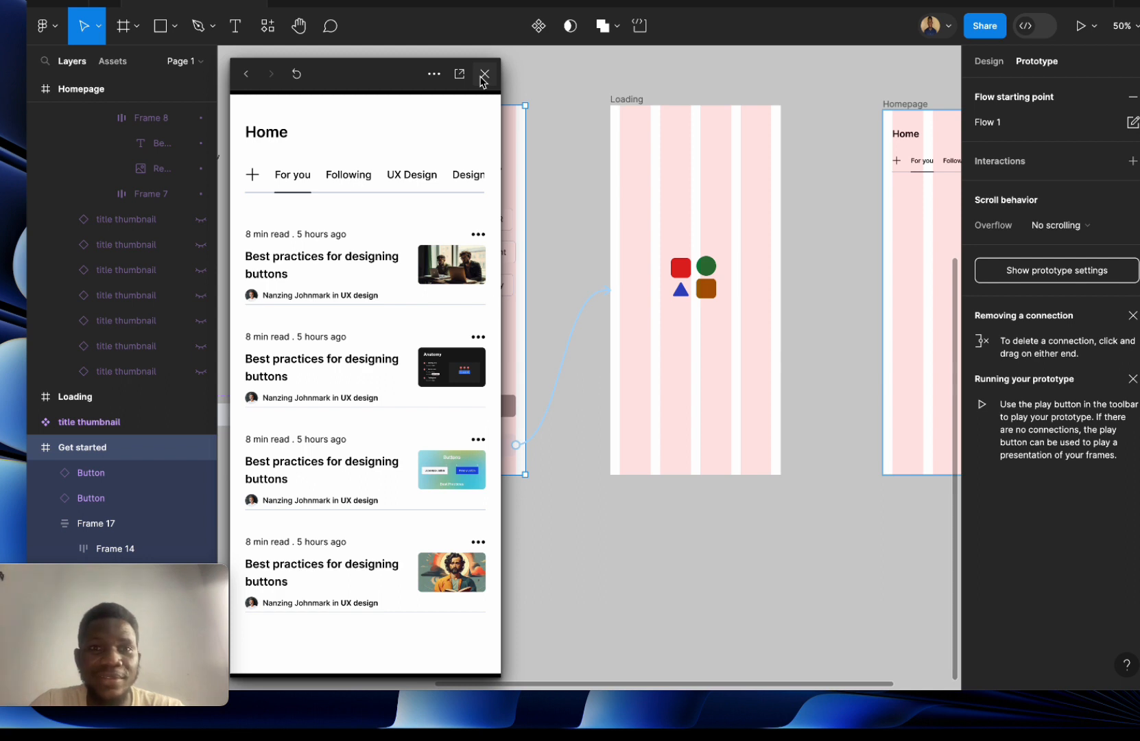
{"action": "left_click", "coordinate": [484, 75]}
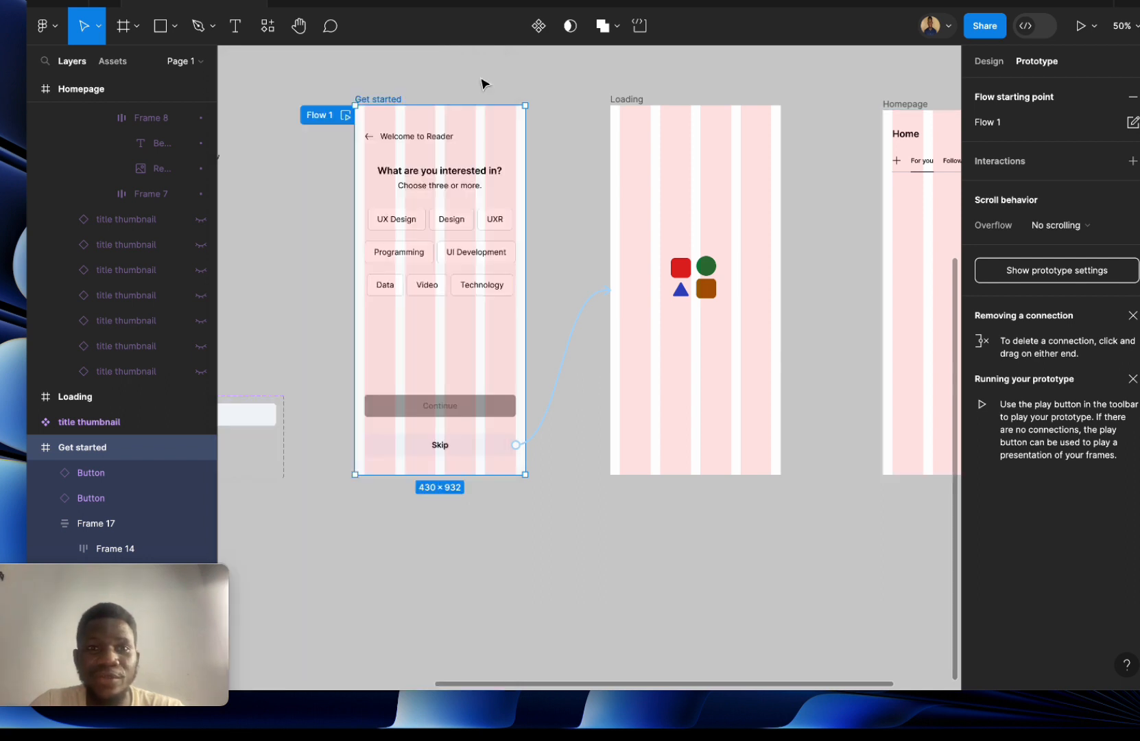
Open the prototype in presentation view, return to the design file, and set the prototype device to iPhone 15 Pro Max.
{"action": "left_click", "coordinate": [1081, 26]}
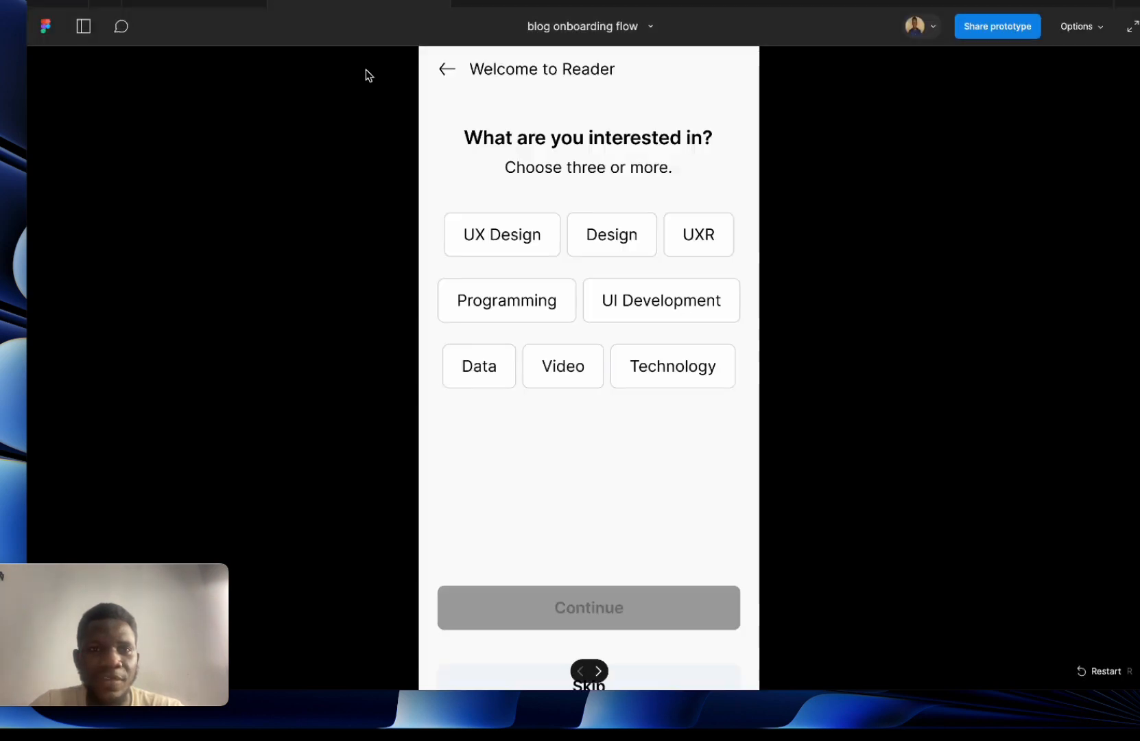
{"action": "left_click", "coordinate": [197, 6]}
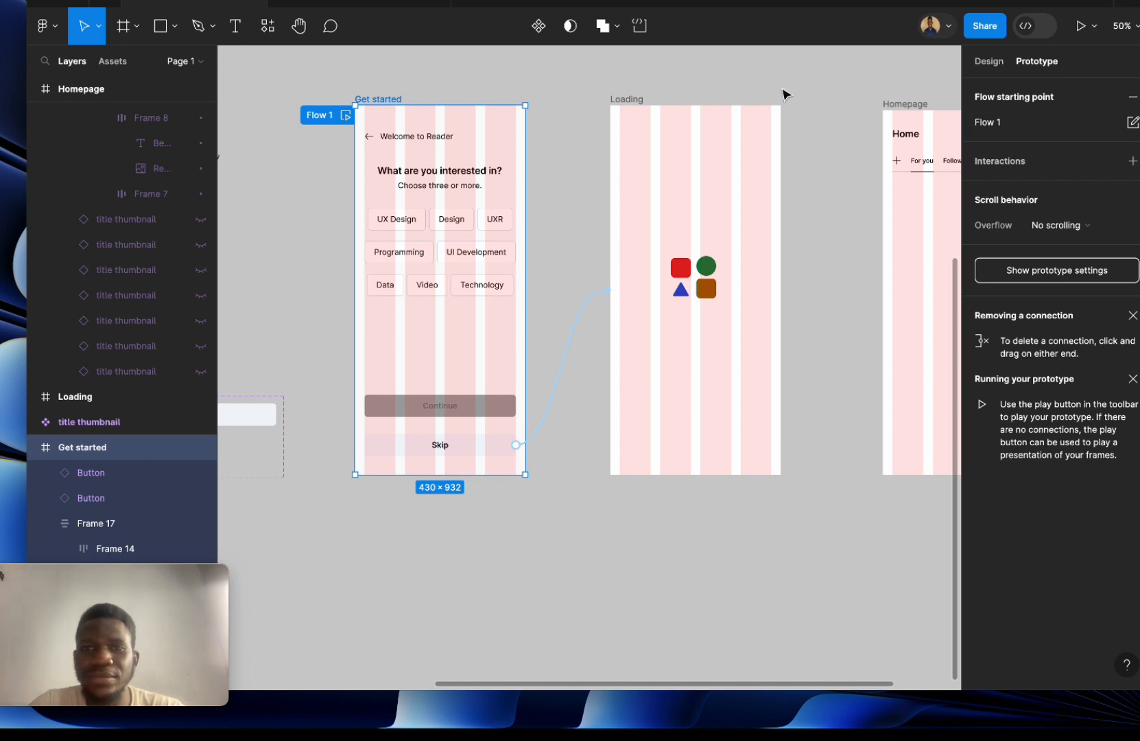
{"action": "left_click", "coordinate": [1007, 122]}
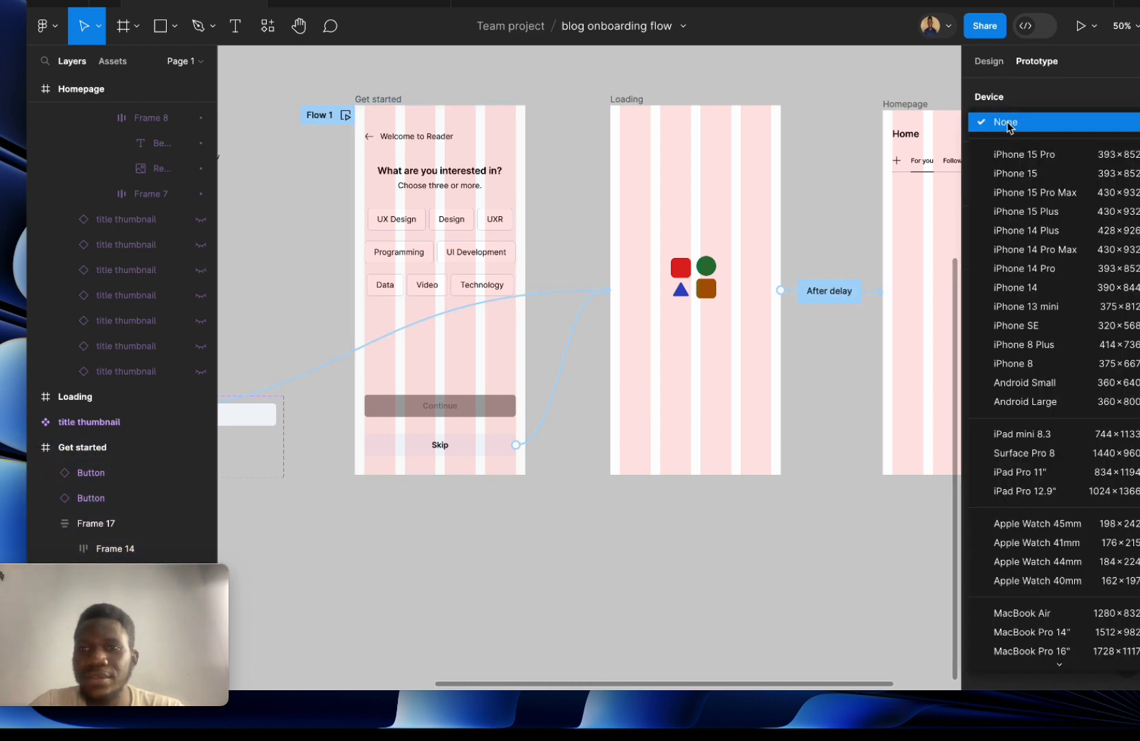
{"action": "left_click", "coordinate": [1032, 194]}
Test the presentation in the iPhone frame by selecting the UX Design and Design topics and continuing to the Homepage.
{"action": "left_click", "coordinate": [369, 3]}
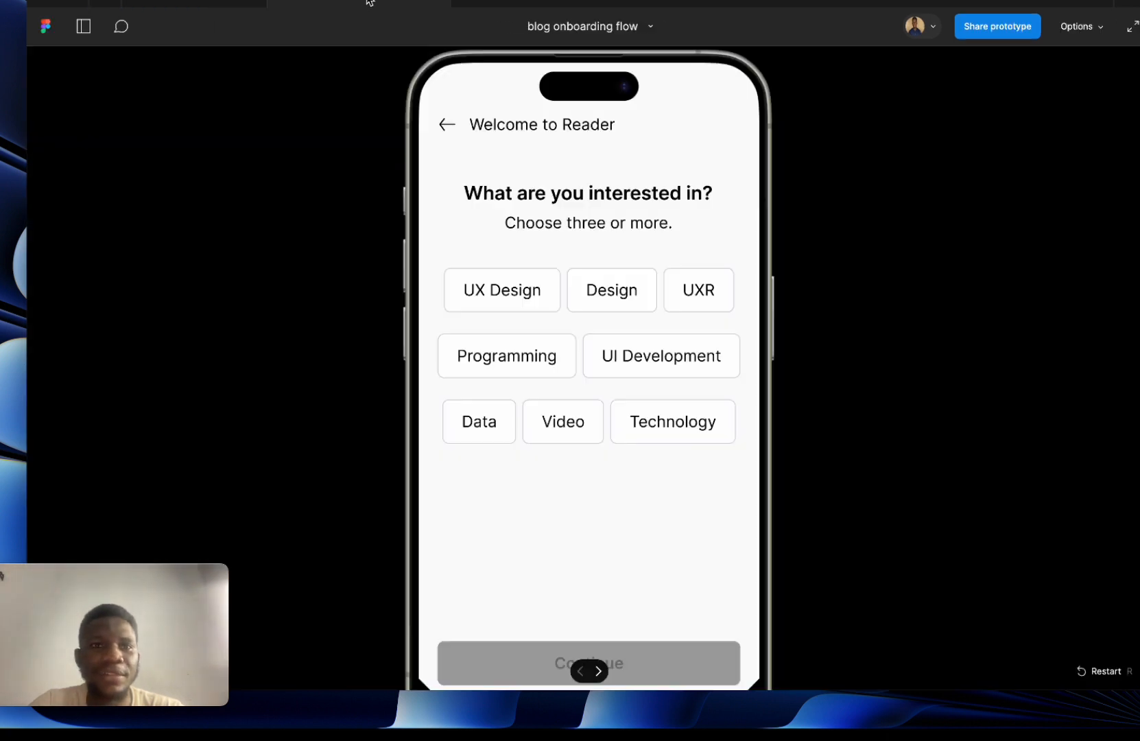
{"action": "scroll", "coordinate": [781, 367], "scroll_direction": "down", "scroll_amount": 2}
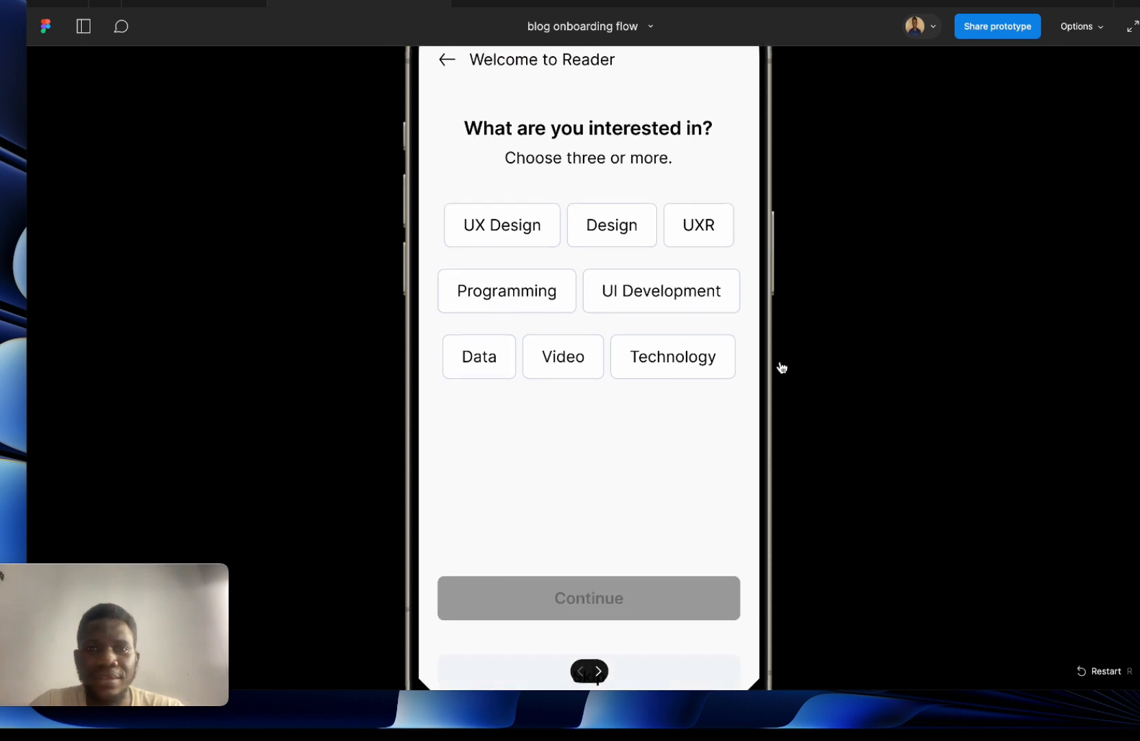
{"action": "left_click", "coordinate": [853, 356]}
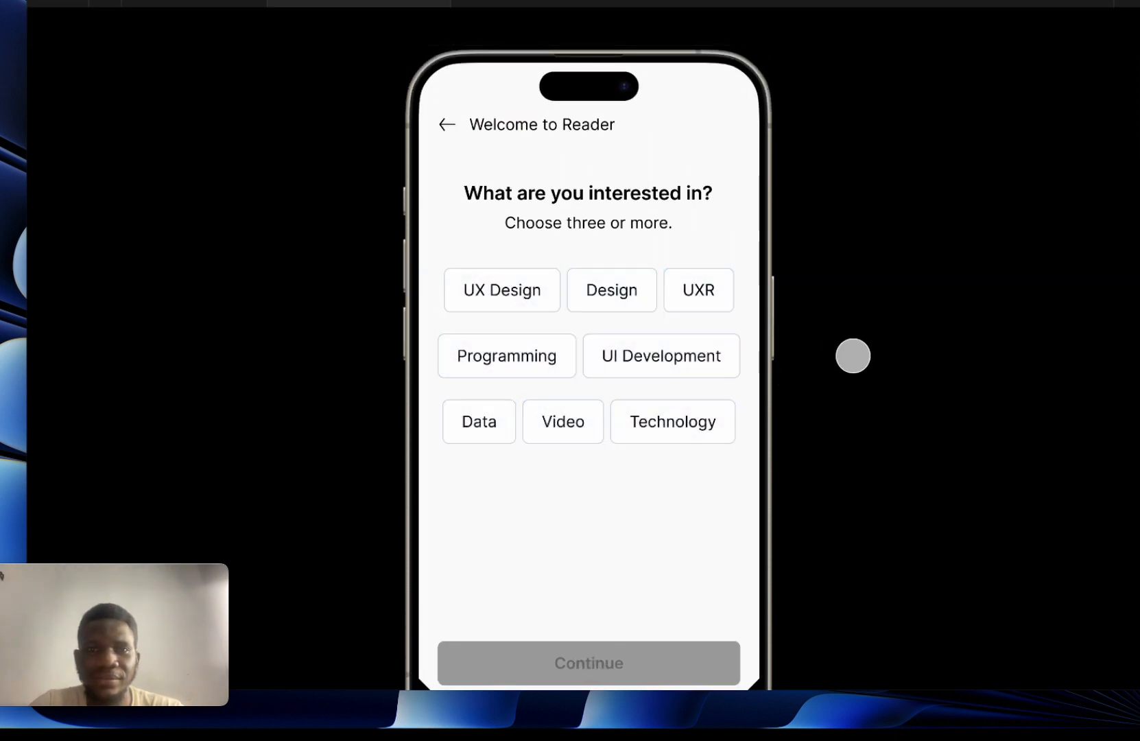
{"action": "scroll", "coordinate": [853, 356], "scroll_direction": "down", "scroll_amount": 1}
{"action": "scroll", "coordinate": [853, 356], "scroll_direction": "down", "scroll_amount": 2}
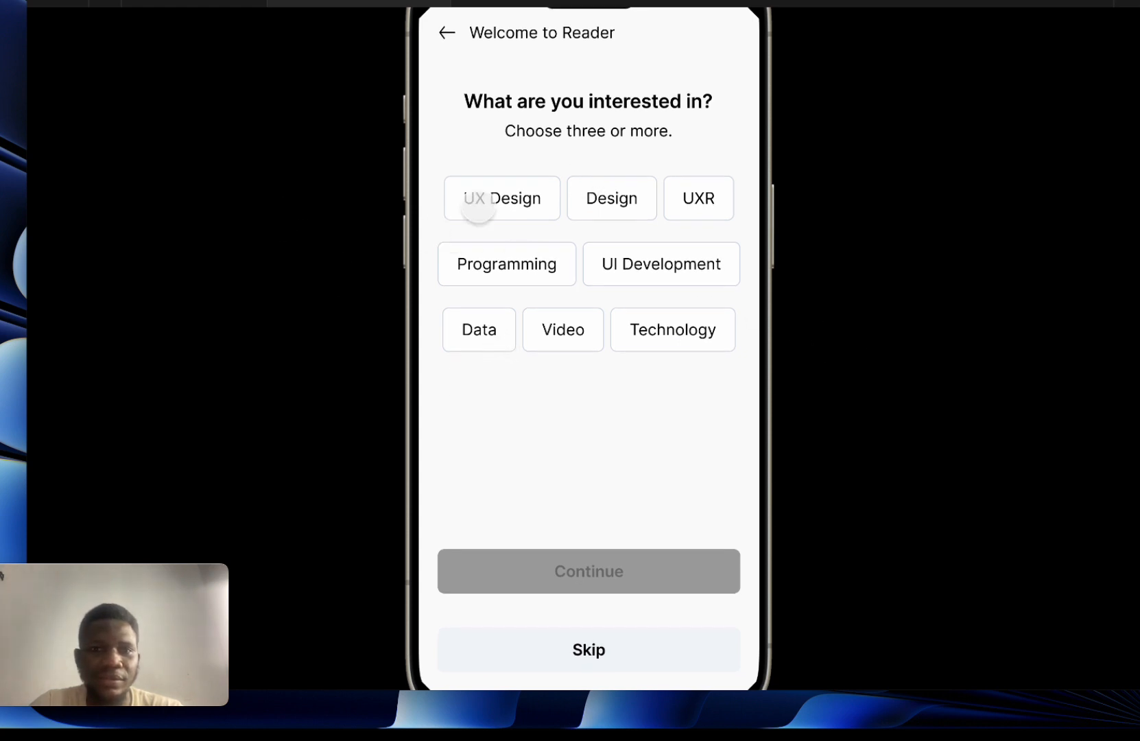
{"action": "left_click", "coordinate": [483, 199]}
{"action": "left_click", "coordinate": [606, 199]}
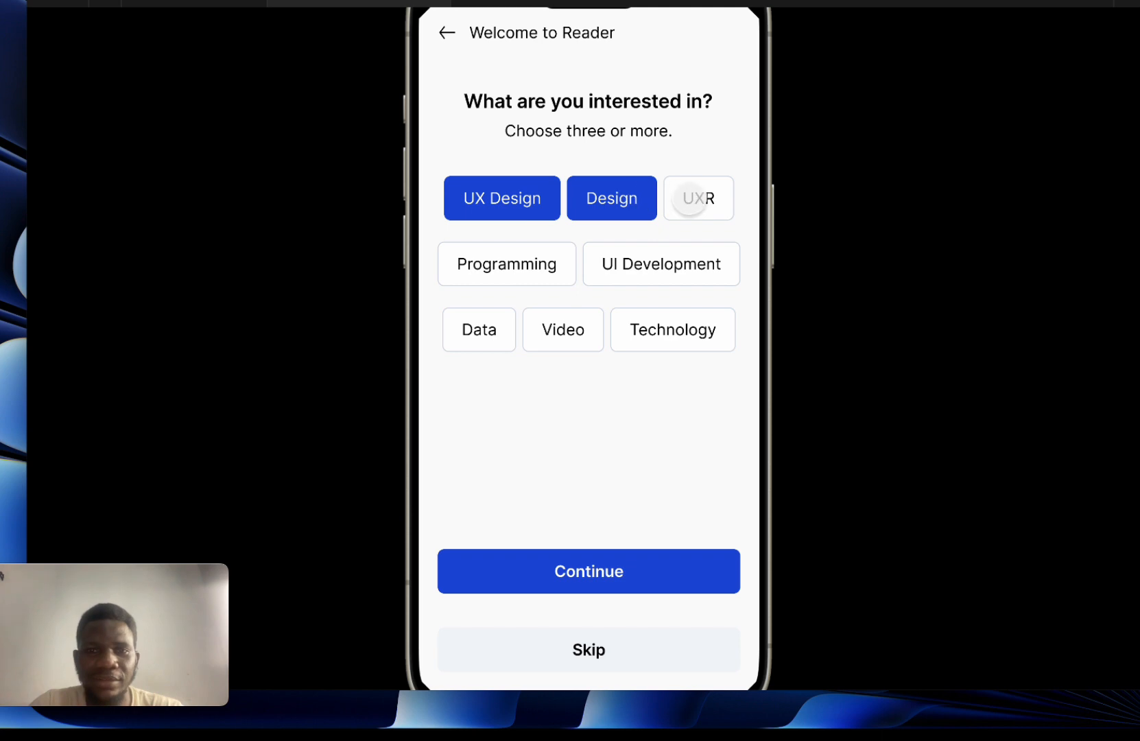
{"action": "left_click", "coordinate": [569, 560]}
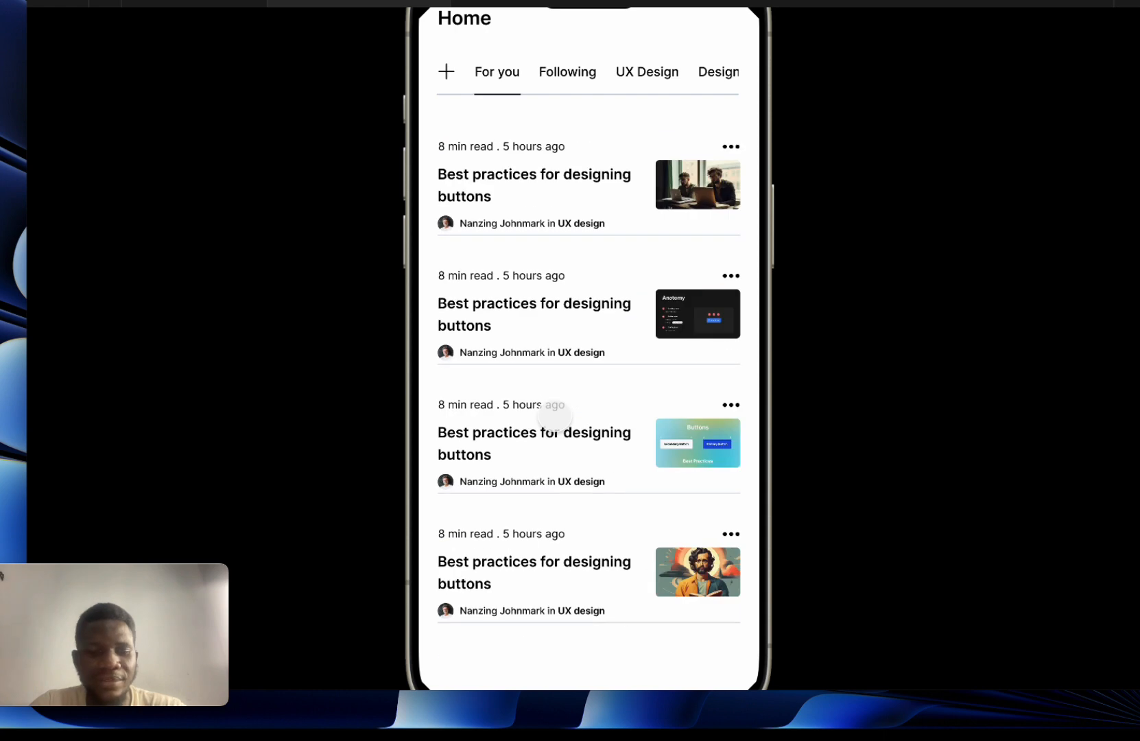
Restart the presentation, test Skip through to the Homepage, and return to the design file.
{"action": "key", "text": "r"}
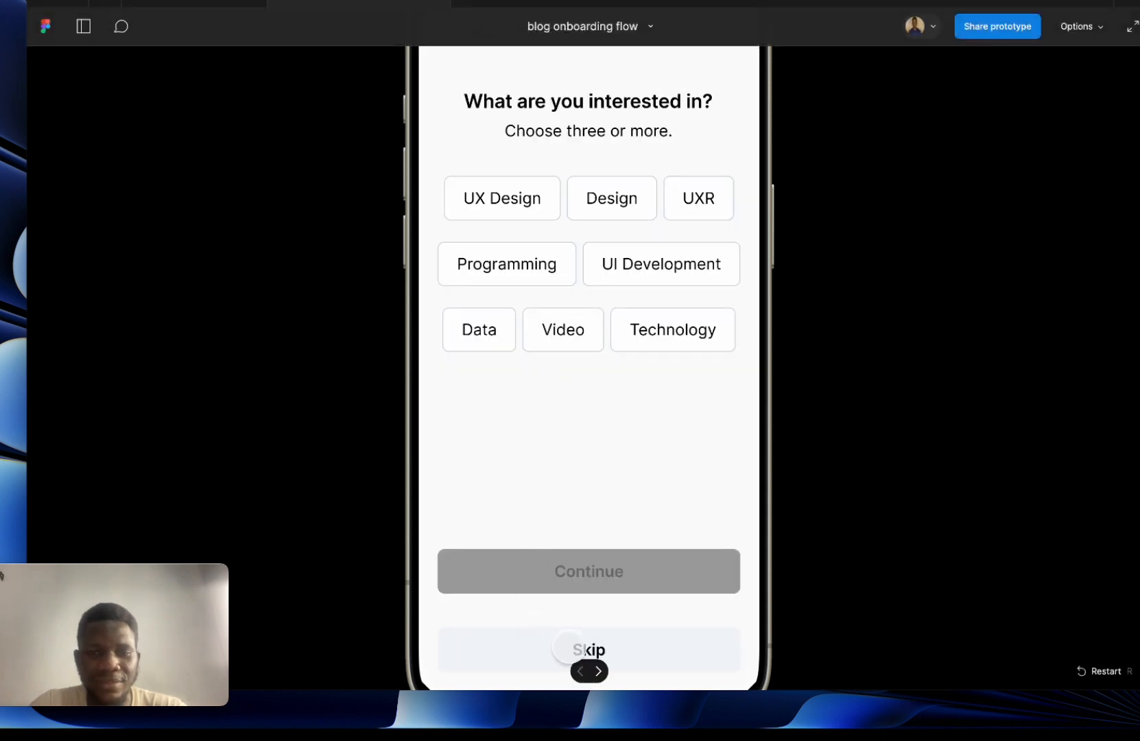
{"action": "left_click", "coordinate": [529, 651]}
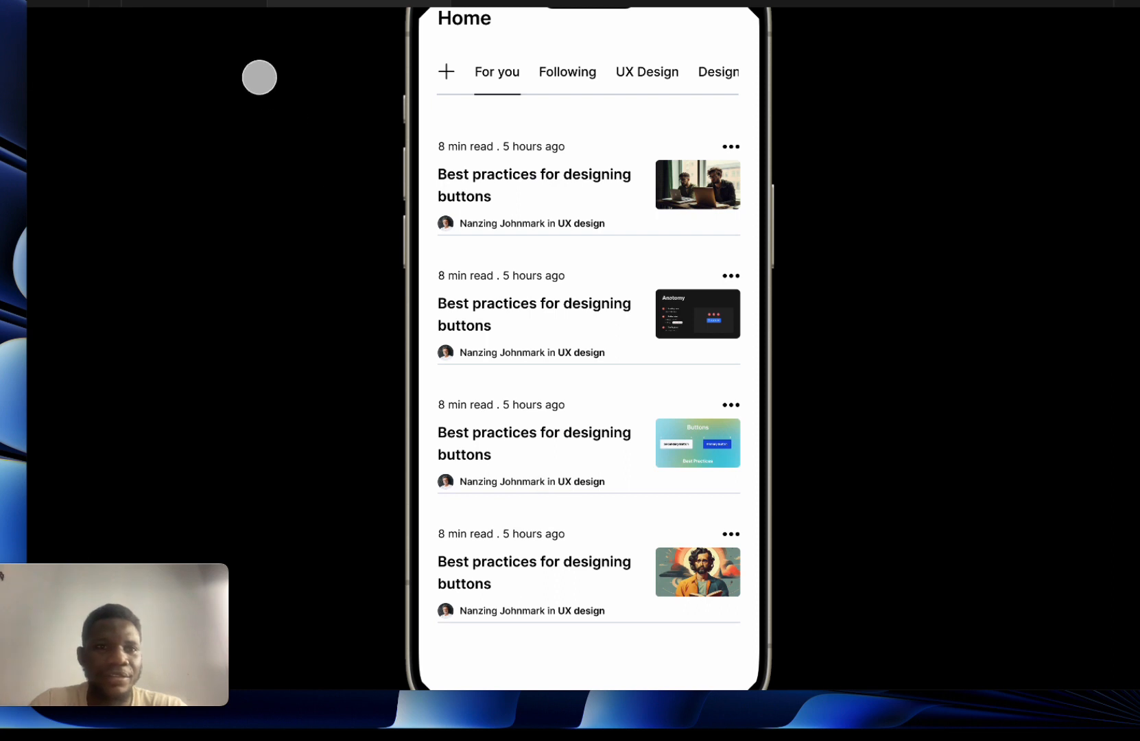
{"action": "left_click", "coordinate": [211, 3]}
{"action": "scroll", "coordinate": [528, 345], "scroll_direction": "left", "scroll_amount": 3}
{"action": "scroll", "coordinate": [529, 346], "scroll_direction": "up", "scroll_amount": 1}
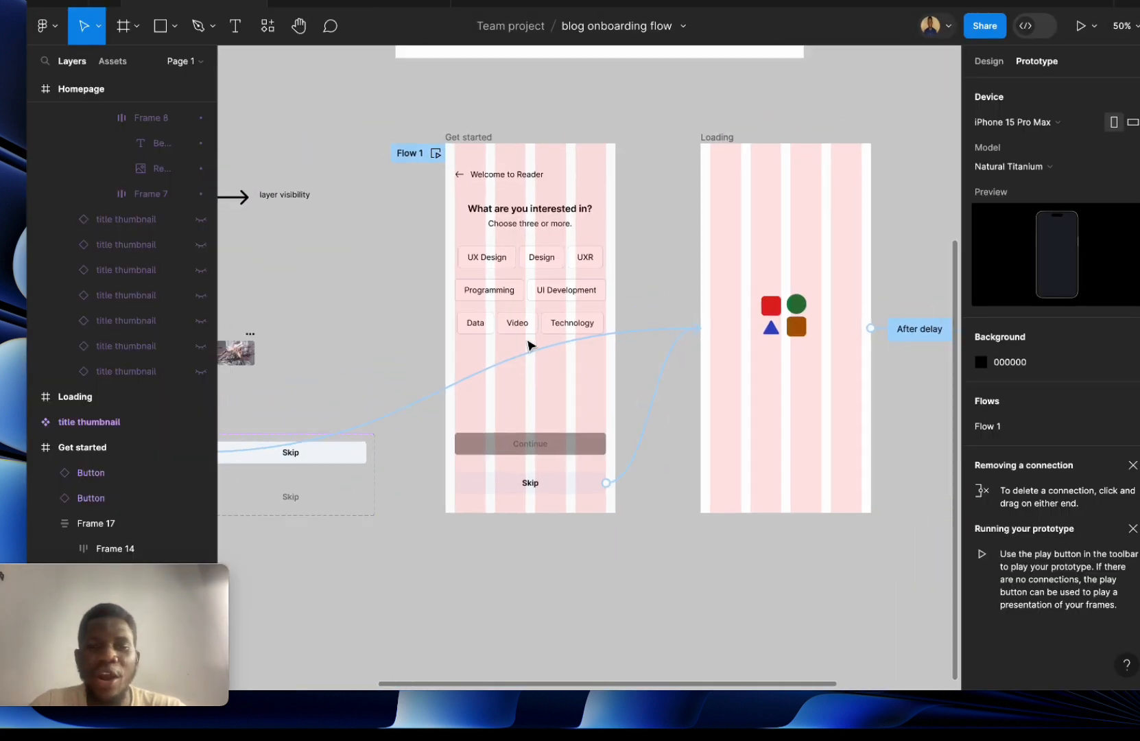
{"action": "scroll", "coordinate": [529, 345], "scroll_direction": "down", "scroll_amount": 3}
{"action": "scroll", "coordinate": [528, 346], "scroll_direction": "down", "scroll_amount": 2}
{"action": "scroll", "coordinate": [528, 346], "scroll_direction": "right", "scroll_amount": 1}
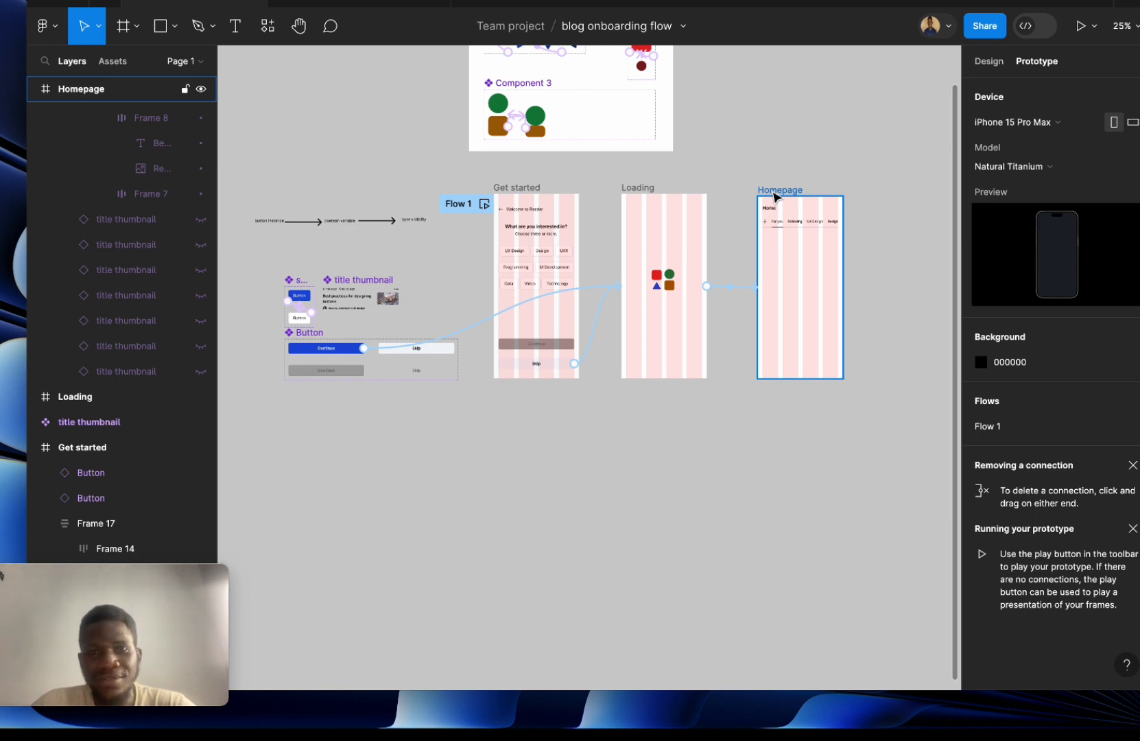
{"action": "mouse_move", "coordinate": [772, 707]}
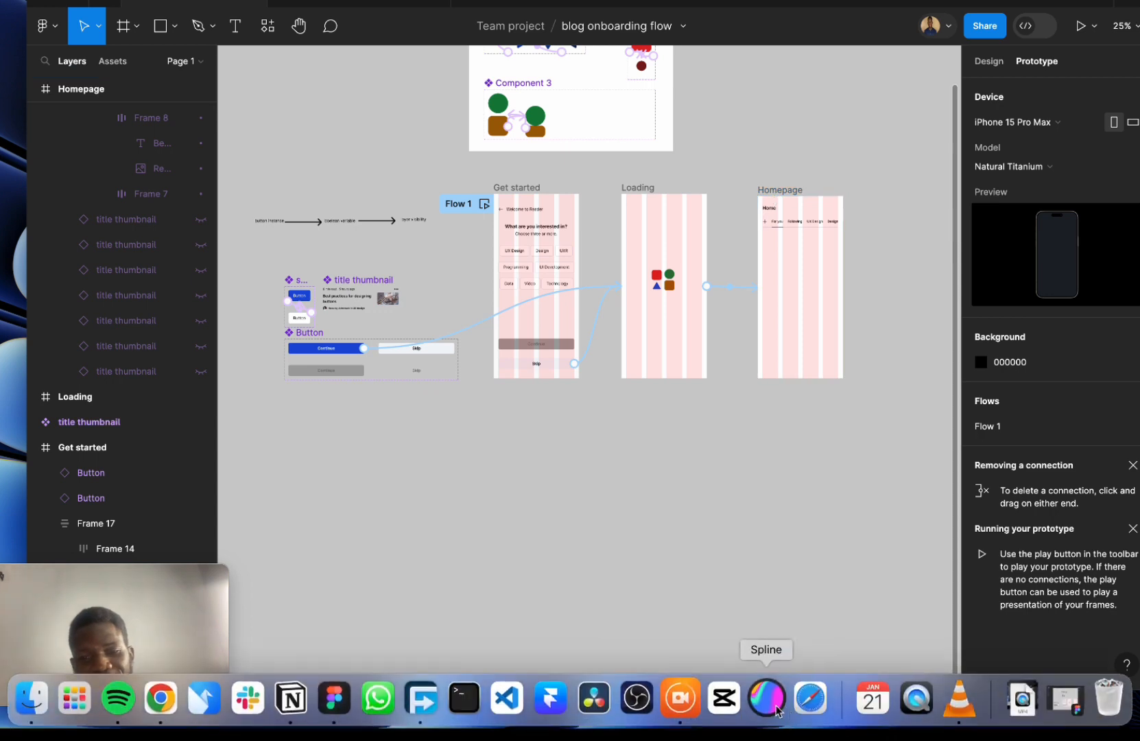
{"action": "left_click", "coordinate": [682, 696]}
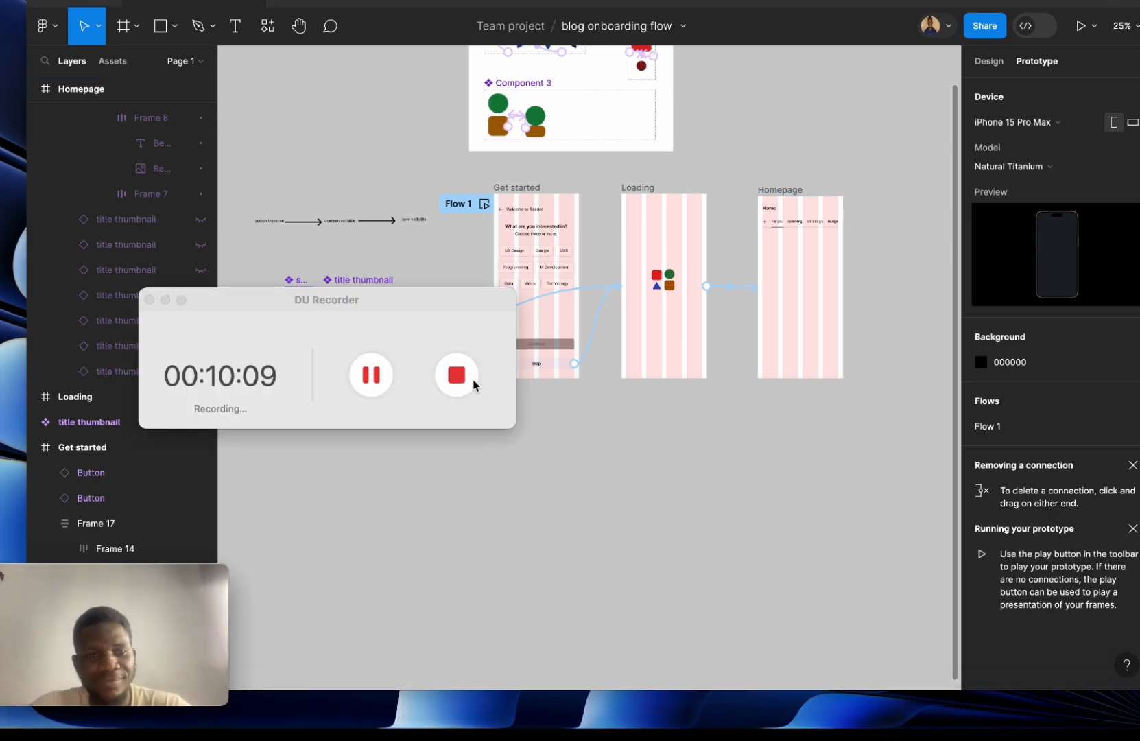
{"action": "left_click", "coordinate": [472, 383]}
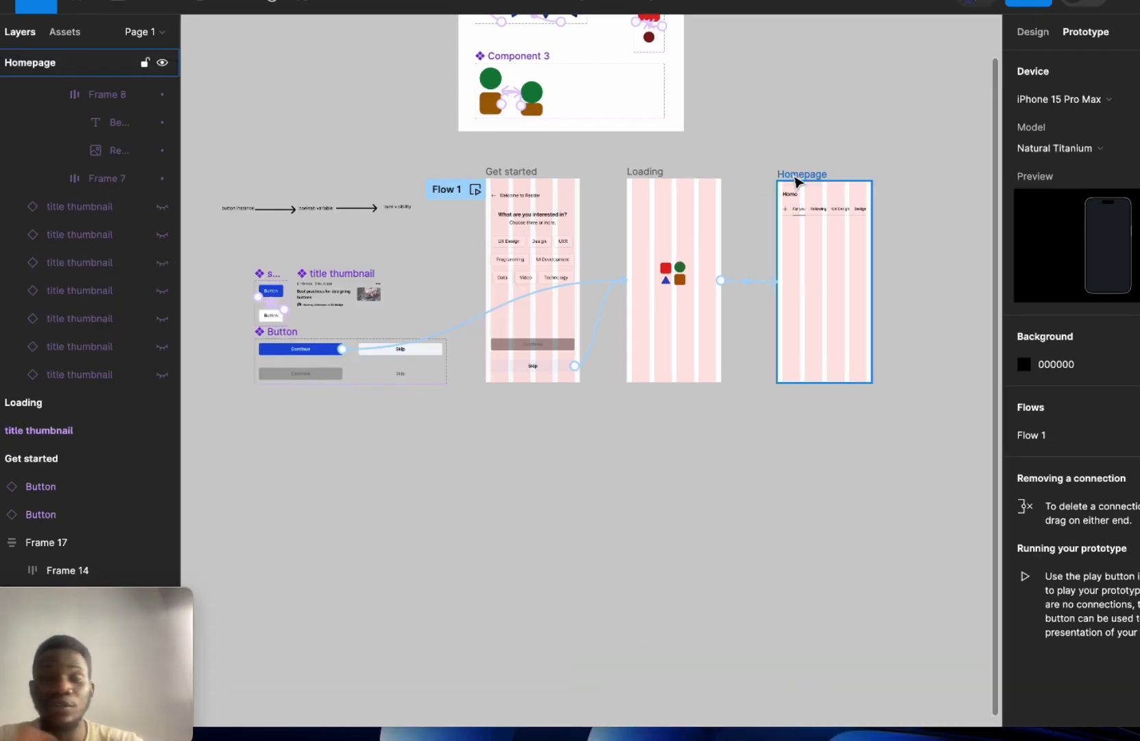